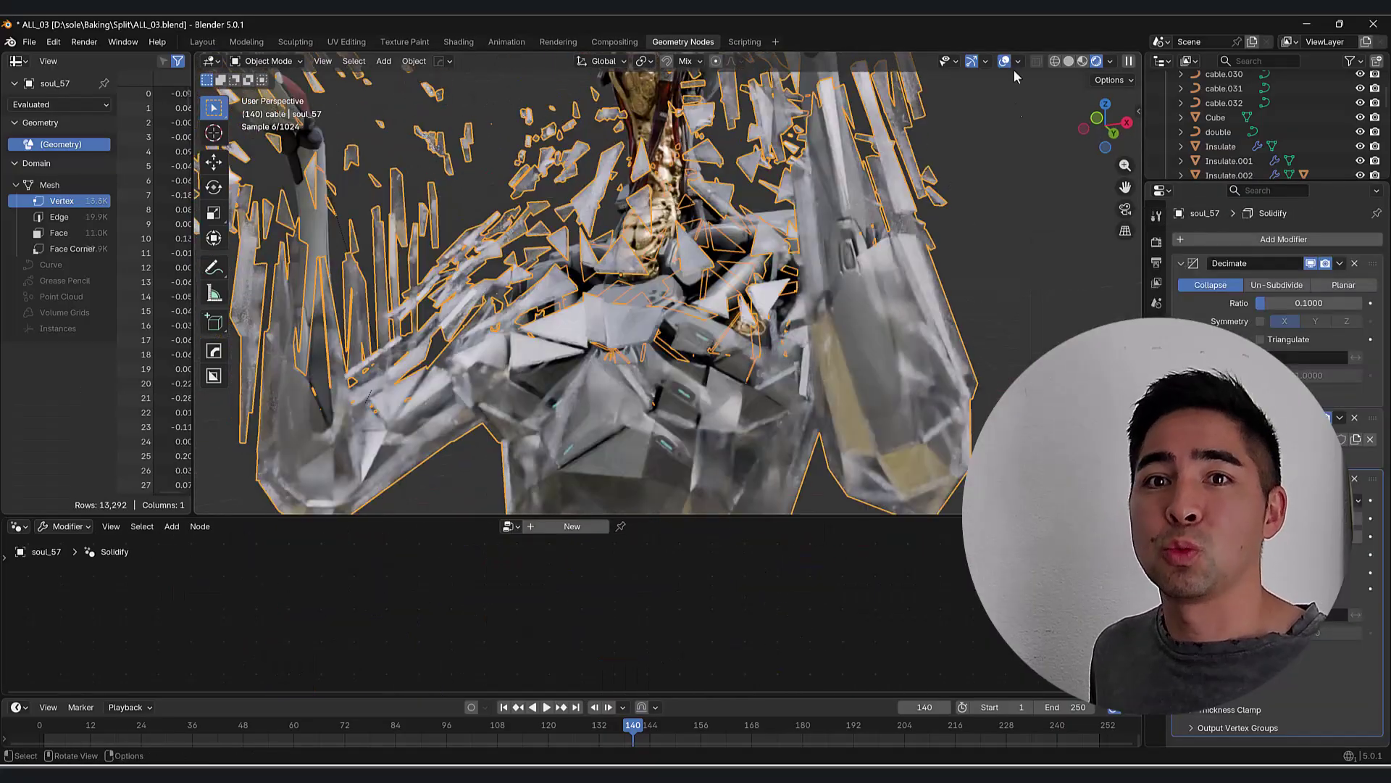
- Hide the viewport overlays and switch the viewport to Material Preview shading to view the shattered figure
left_click(1004, 61)
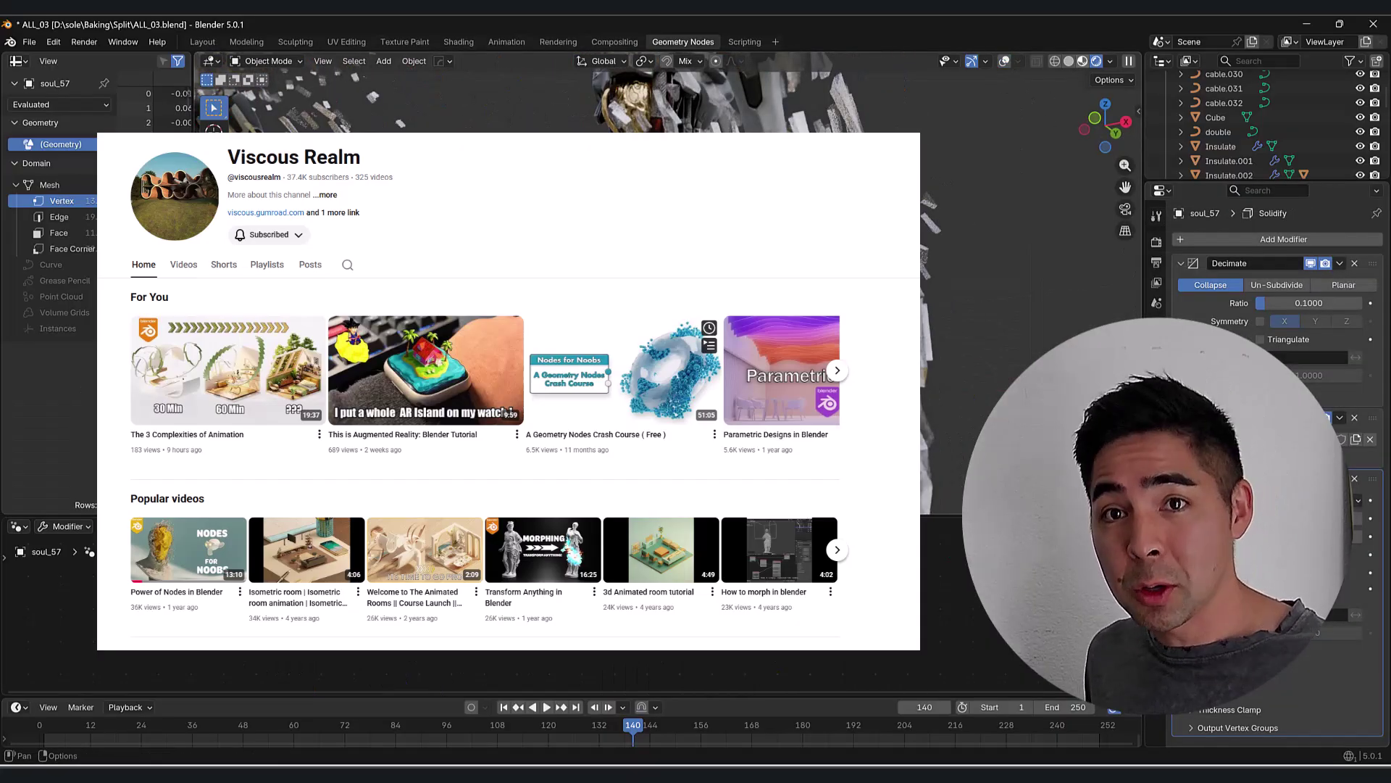
left_click(1083, 61)
scroll(667, 289, "up", 5)
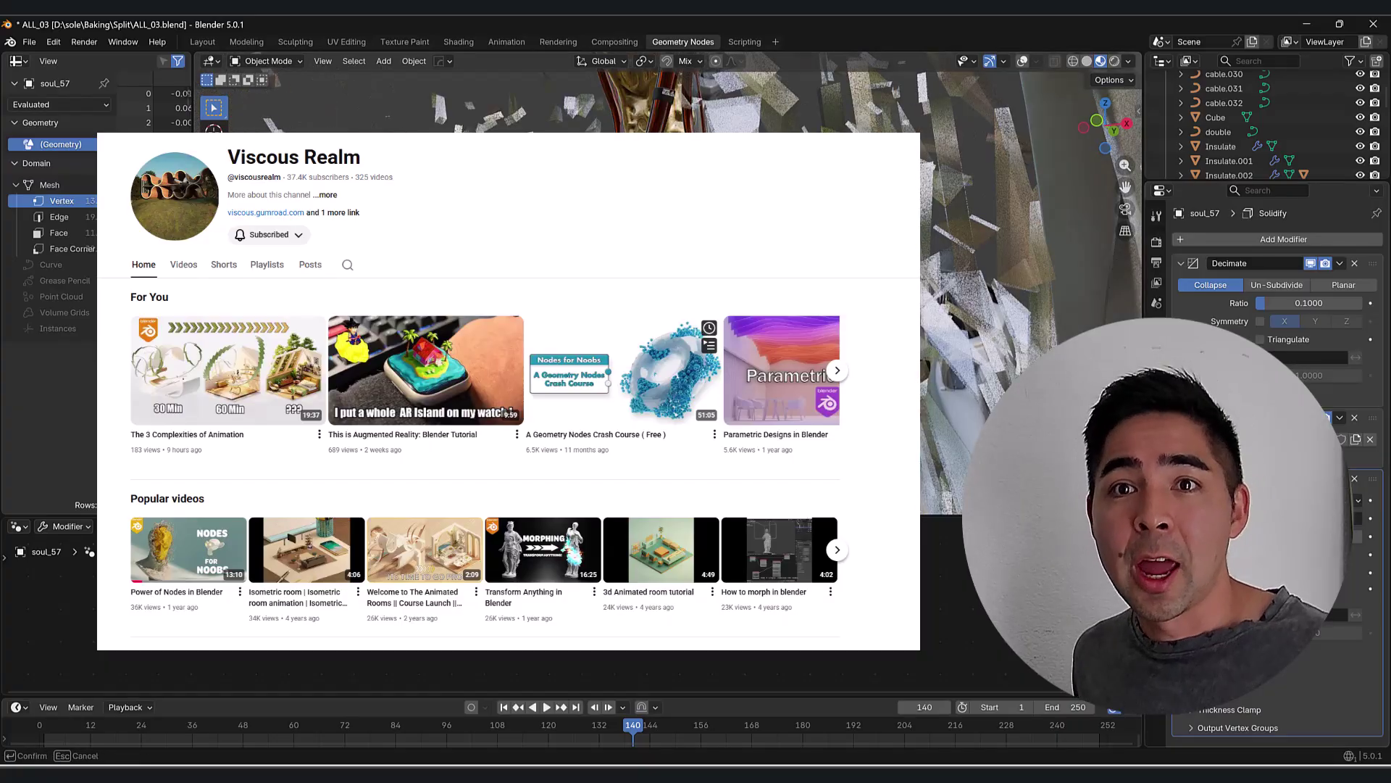
middle_click_drag(666, 290, 689, 290)
scroll(666, 290, "down", 5)
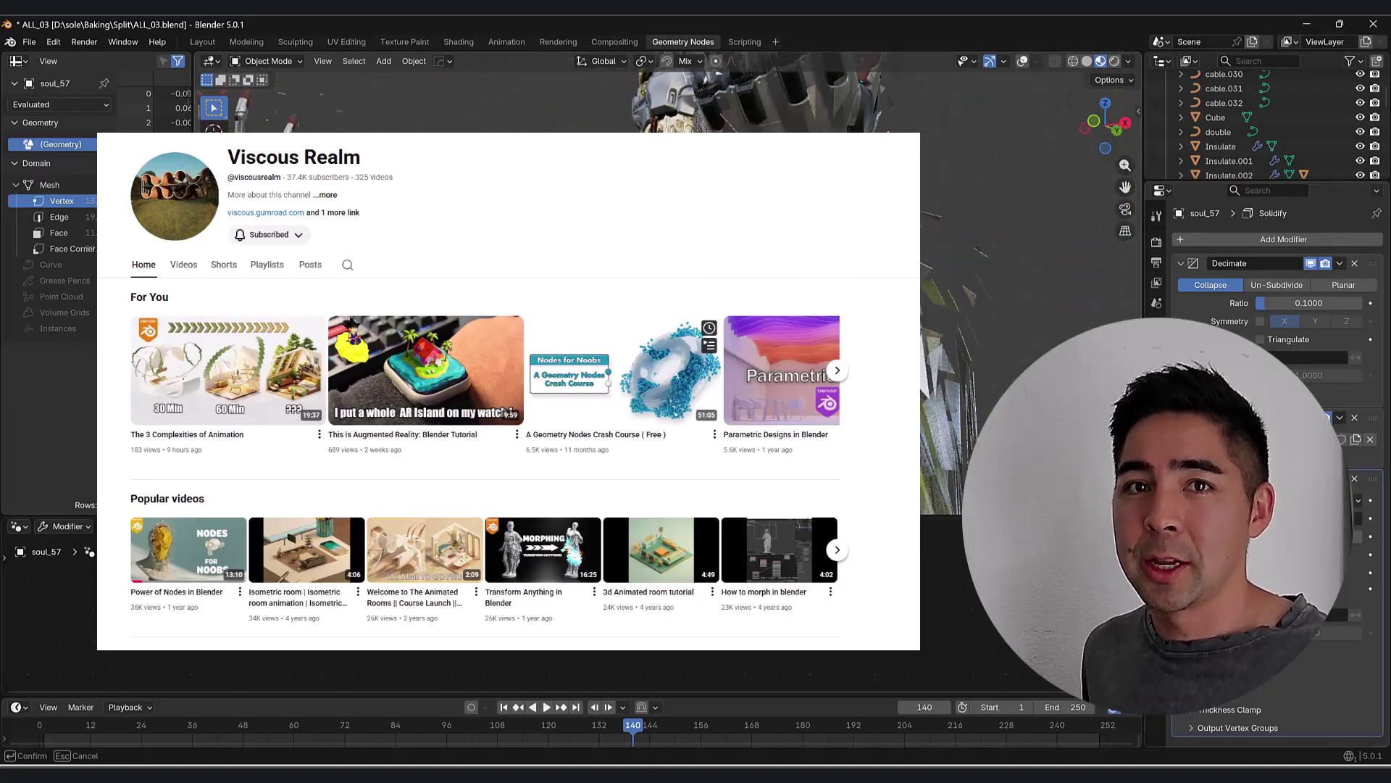
scroll(624, 228, "down", 8)
middle_click_drag(710, 261, 652, 312)
- Turn the overlays back on and move the Cube around above the figure while the animation plays
left_click(1215, 118)
left_click(1022, 61)
middle_click_drag(714, 235, 681, 148)
key("g")
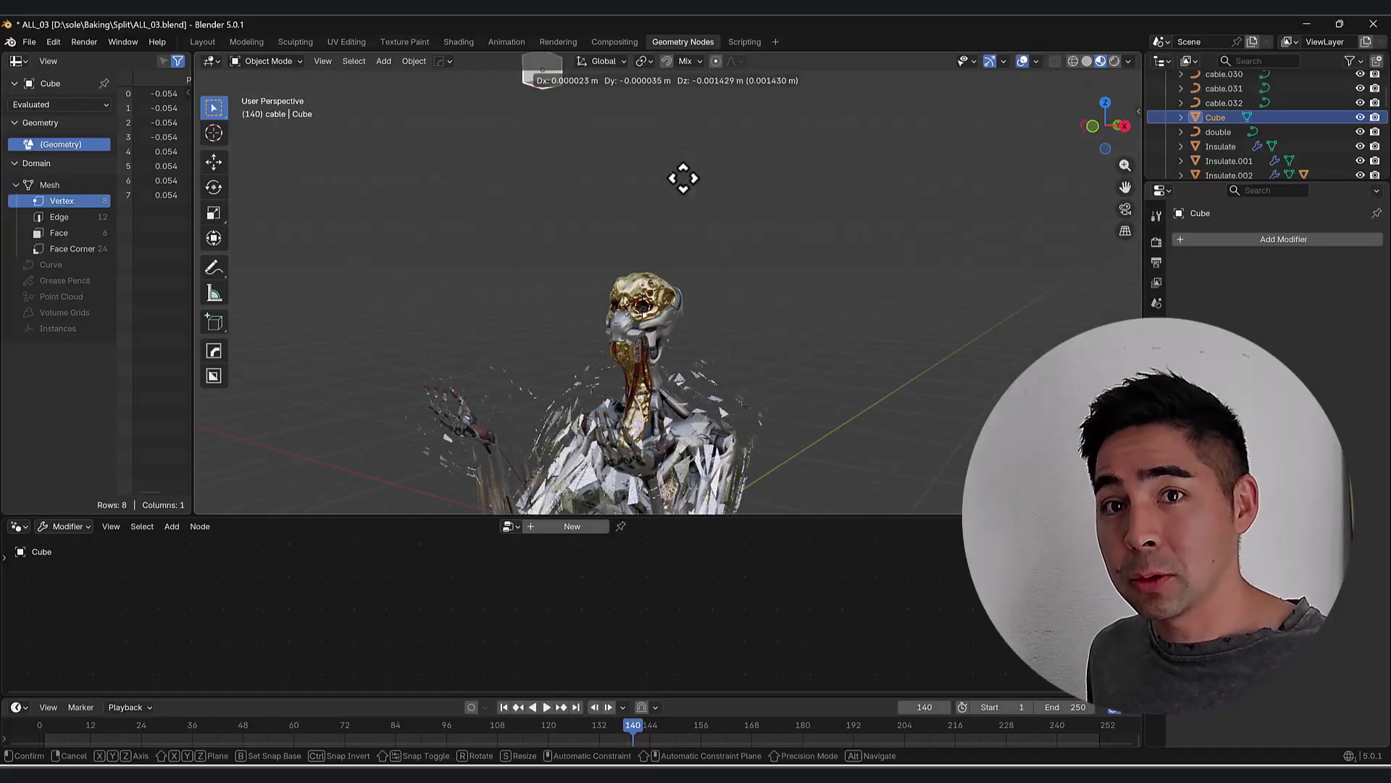
left_click(629, 141)
key("space")
key("g")
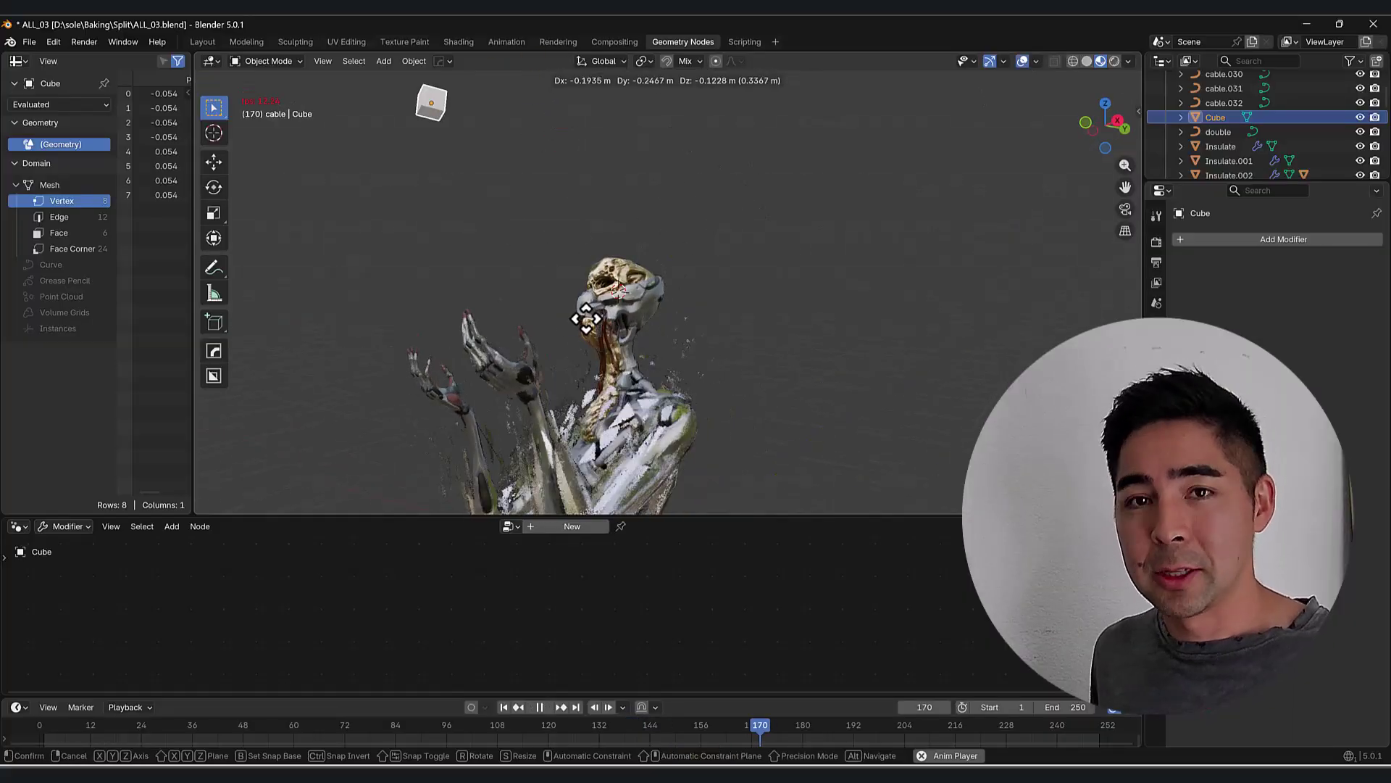
left_click(494, 105)
middle_click_drag(663, 250, 751, 288)
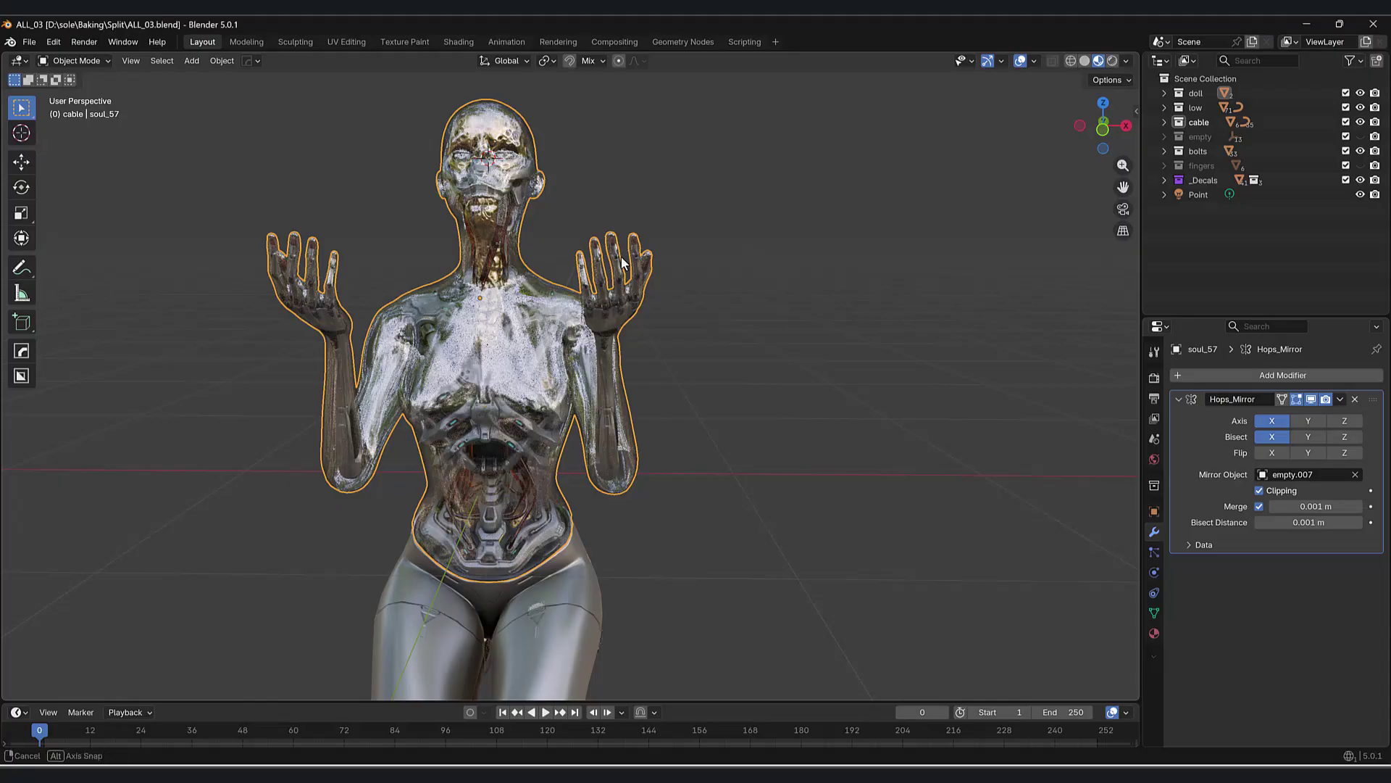
- Save the current file
middle_click_drag(758, 303, 372, 198)
key("ctrl+s")
- Convert the feet and the upper body to meshes and join them, with the upper body as the active object
middle_click_drag(751, 446, 645, 539)
left_click(588, 651)
left_click(444, 293, "shift")
middle_click_drag(652, 405, 591, 399)
middle_click_drag(630, 494, 636, 424)
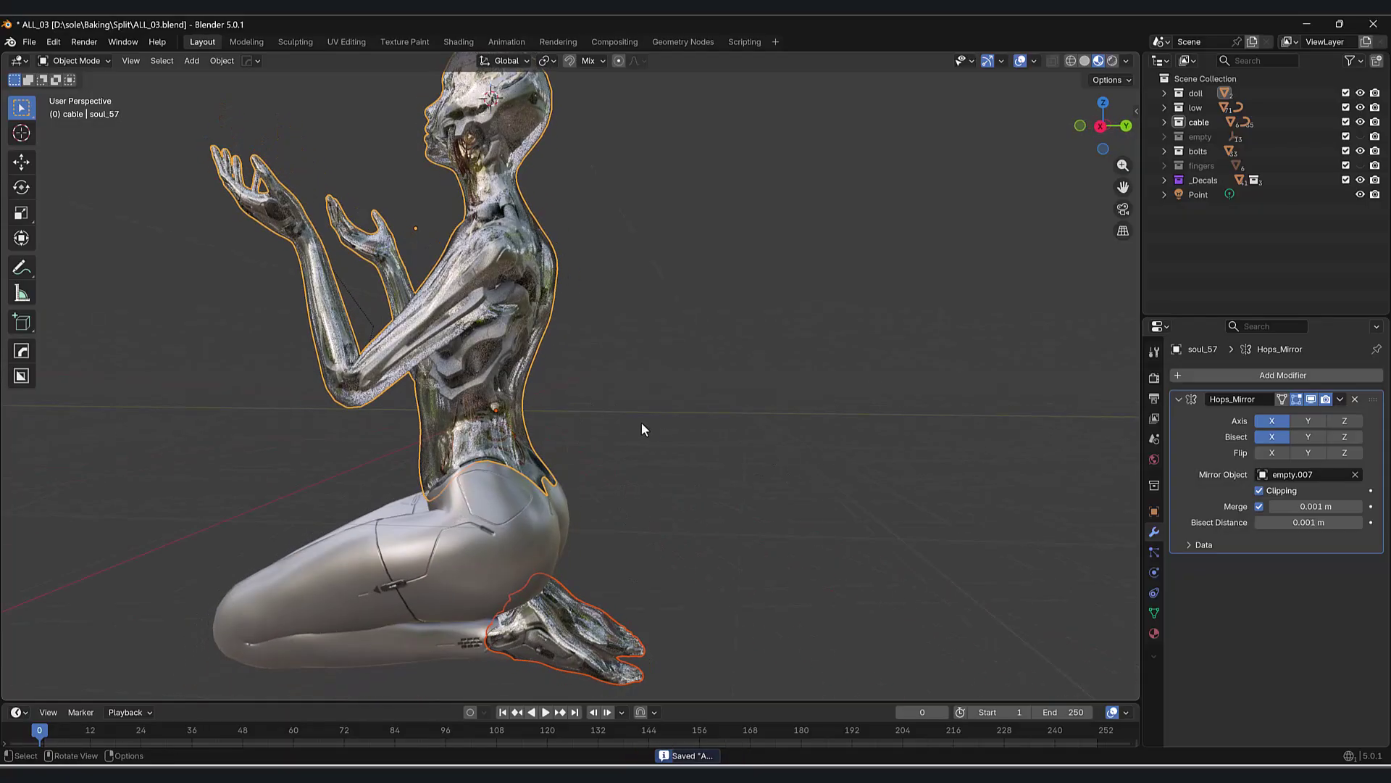
right_click(637, 416)
mouse_move(572, 473)
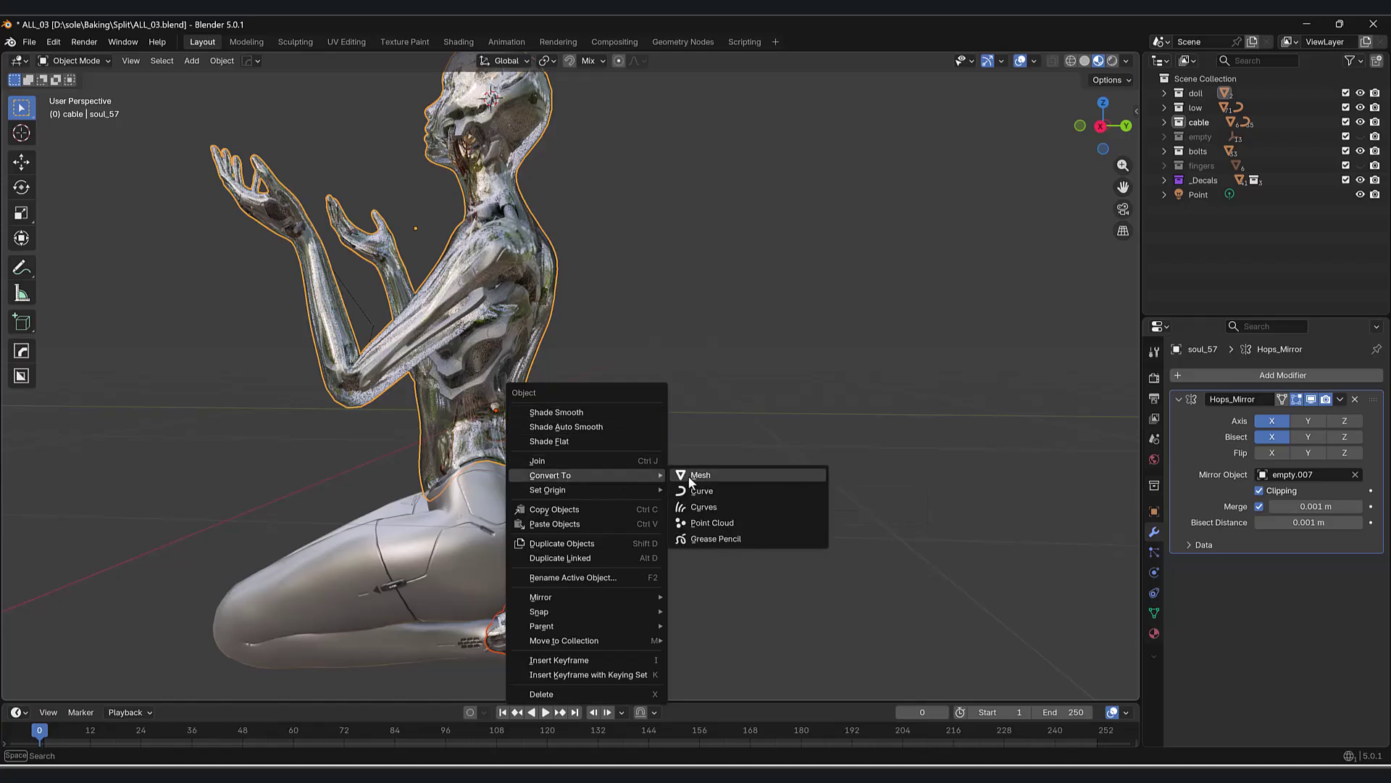
left_click(695, 475)
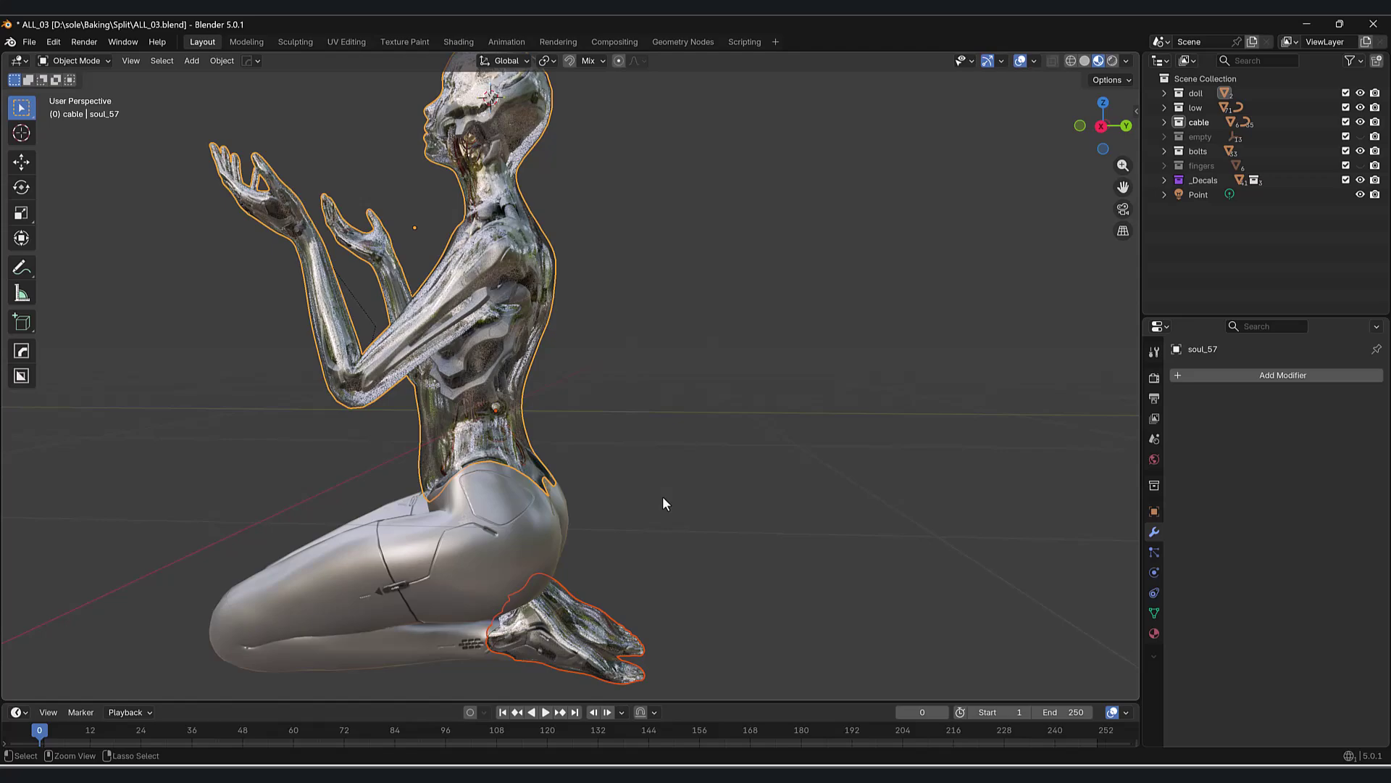
key("ctrl+j")
middle_click_drag(618, 499, 627, 500)
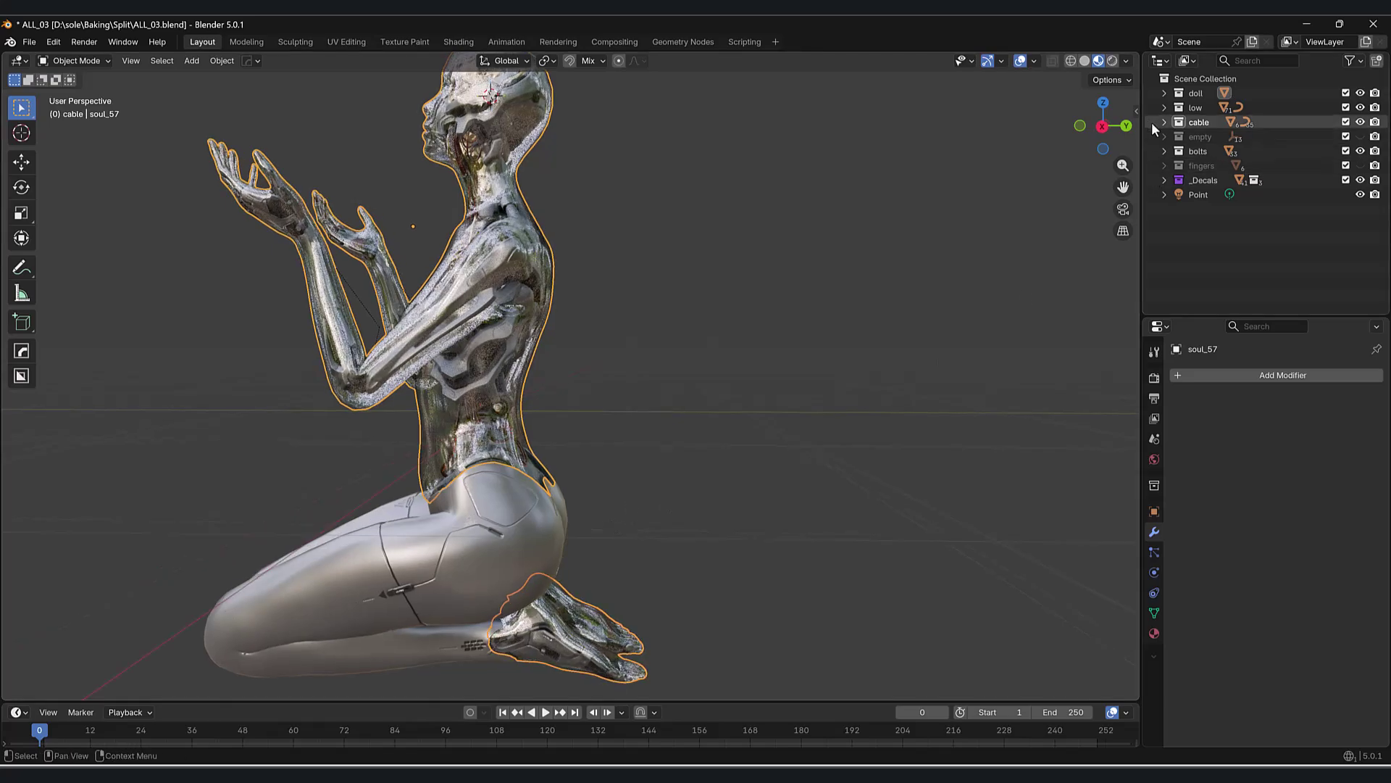
- Turn on the Screencast Keys display and hide the viewport sidebar again
left_click(1136, 111)
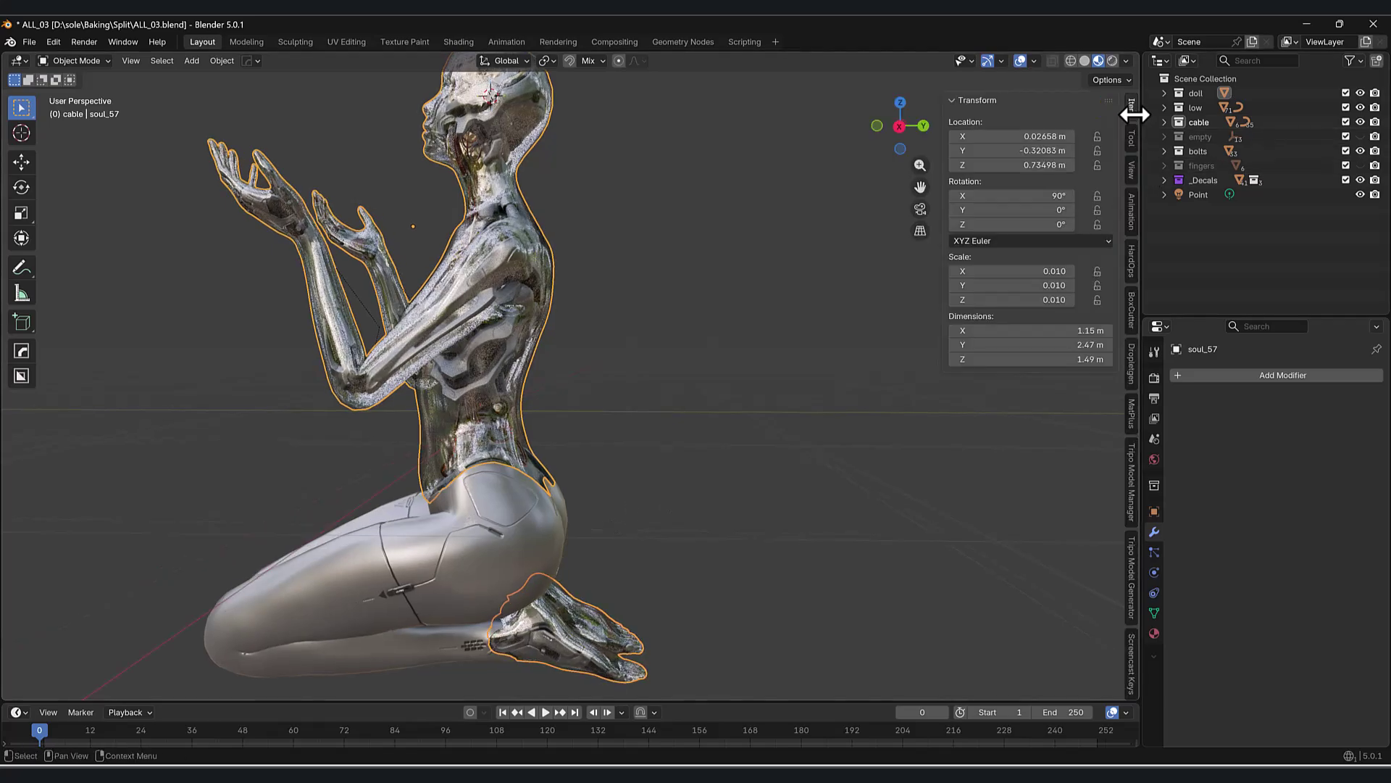
left_click(1132, 665)
left_click(957, 101)
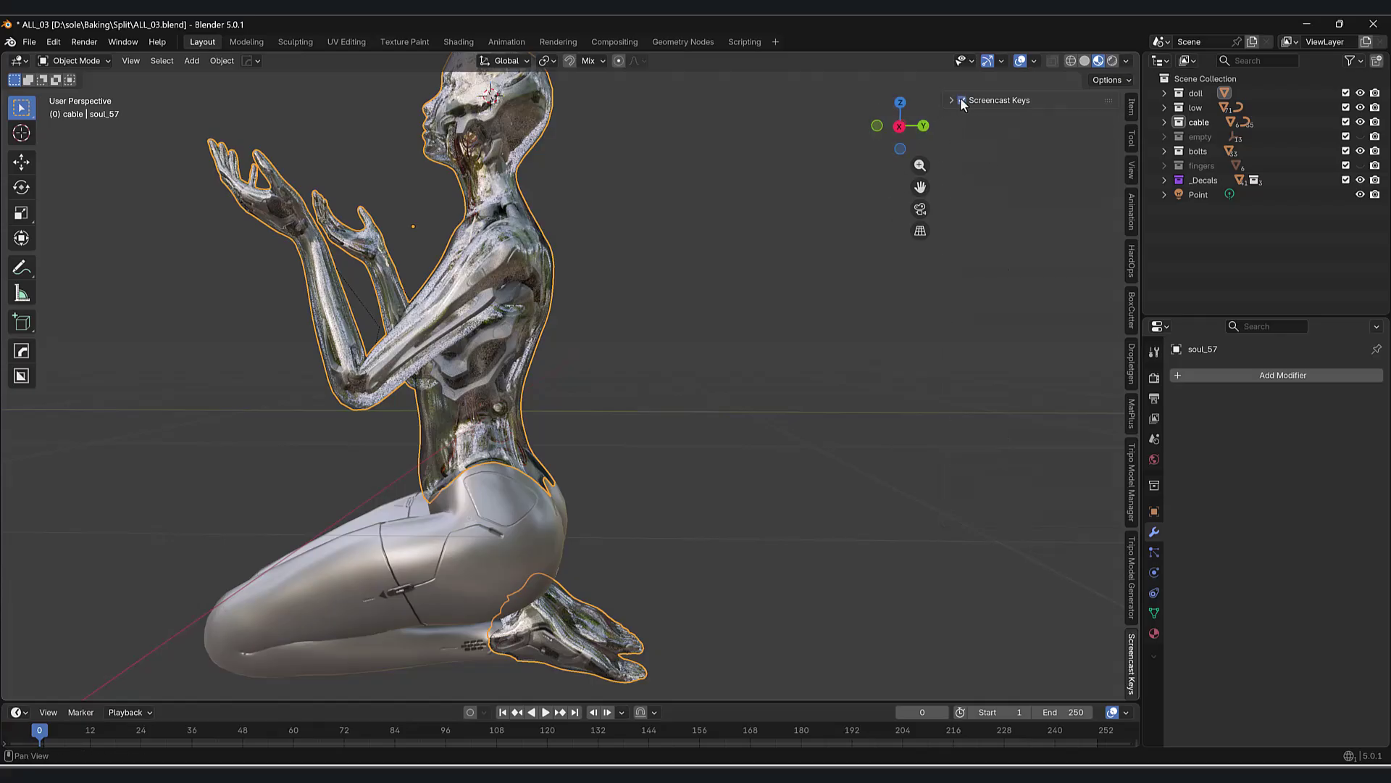
middle_click_drag(752, 310, 735, 383)
key("n")
- Apply the scale of the joined soul_57 body and set its origin to its geometry
scroll(735, 383, "down", 3)
scroll(696, 454, "up", 3)
mouse_move(754, 440)
middle_mouse_down()
mouse_move(629, 435)
mouse_move(776, 445)
mouse_move(731, 432)
middle_mouse_up()
key("ctrl+a")
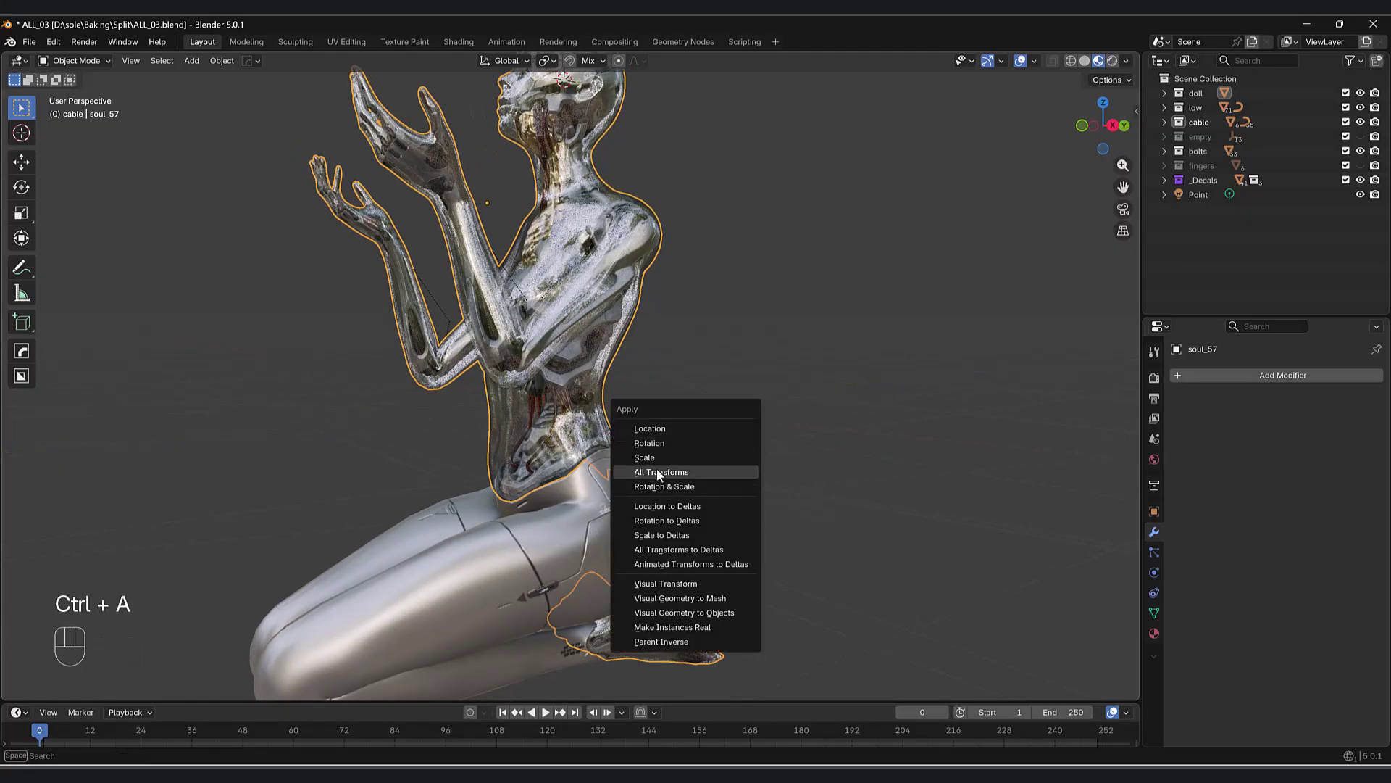
left_click(651, 457)
middle_click_drag(650, 457, 665, 351)
left_click(231, 62)
mouse_move(250, 92)
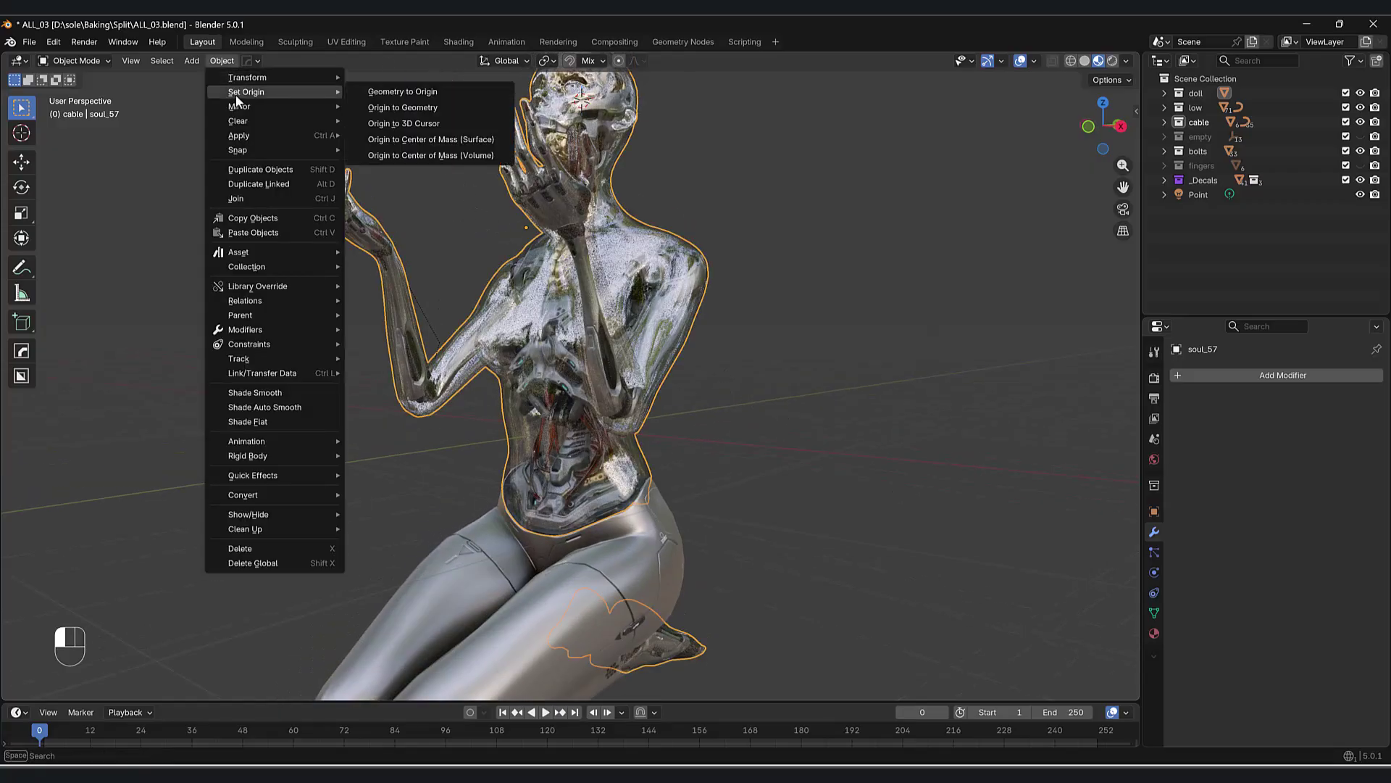
left_click(382, 107)
- Add a Decimate modifier to soul_57 and set its collapse ratio to 0.2
middle_click_drag(594, 321, 903, 449)
left_click(1229, 382)
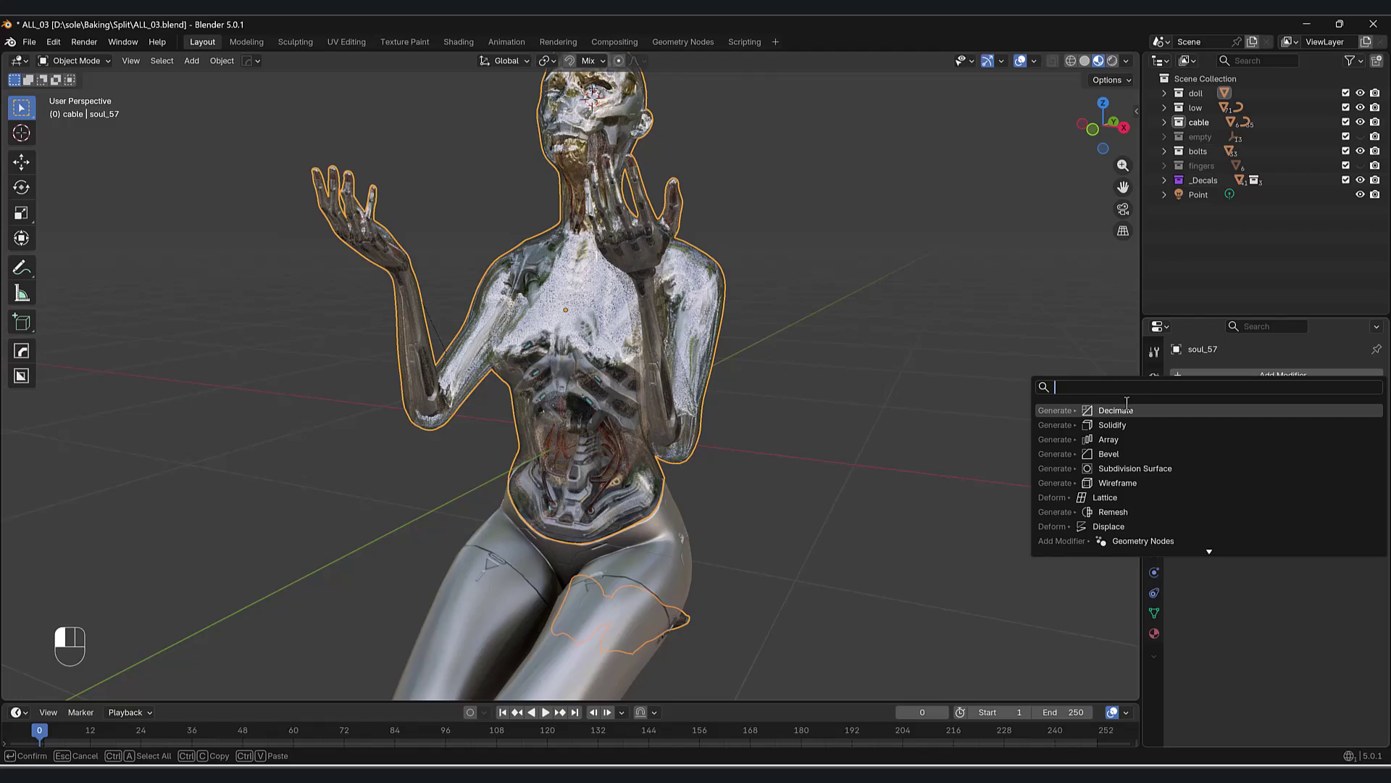
left_click(1119, 411)
middle_click_drag(1086, 449, 1045, 465)
left_click(1291, 440)
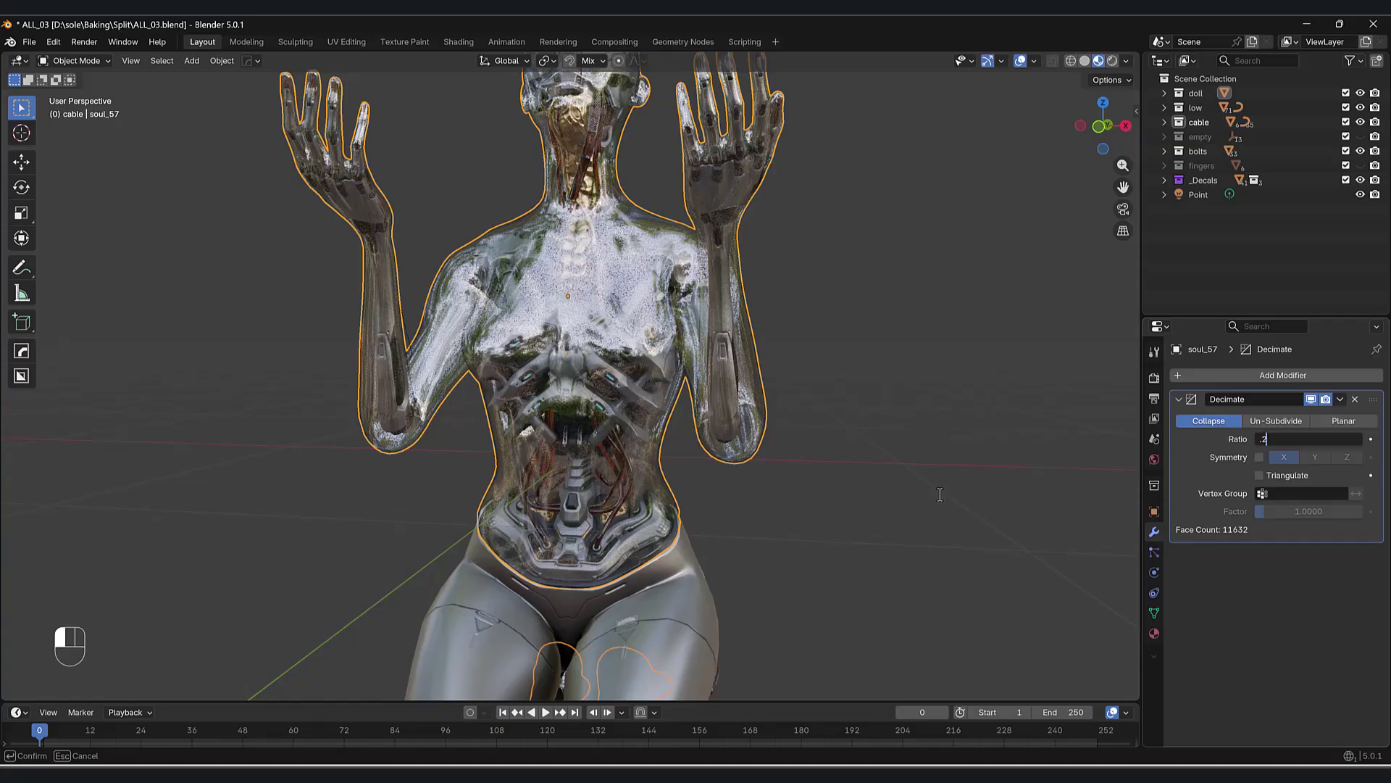
key("Return")
- Apply flat shading to the decimated soul_57 body
middle_click_drag(783, 484, 711, 423)
right_click(743, 326)
left_click(714, 293)
scroll(780, 500, "up", 5)
scroll(849, 457, "down", 5)
scroll(713, 449, "down", 5)
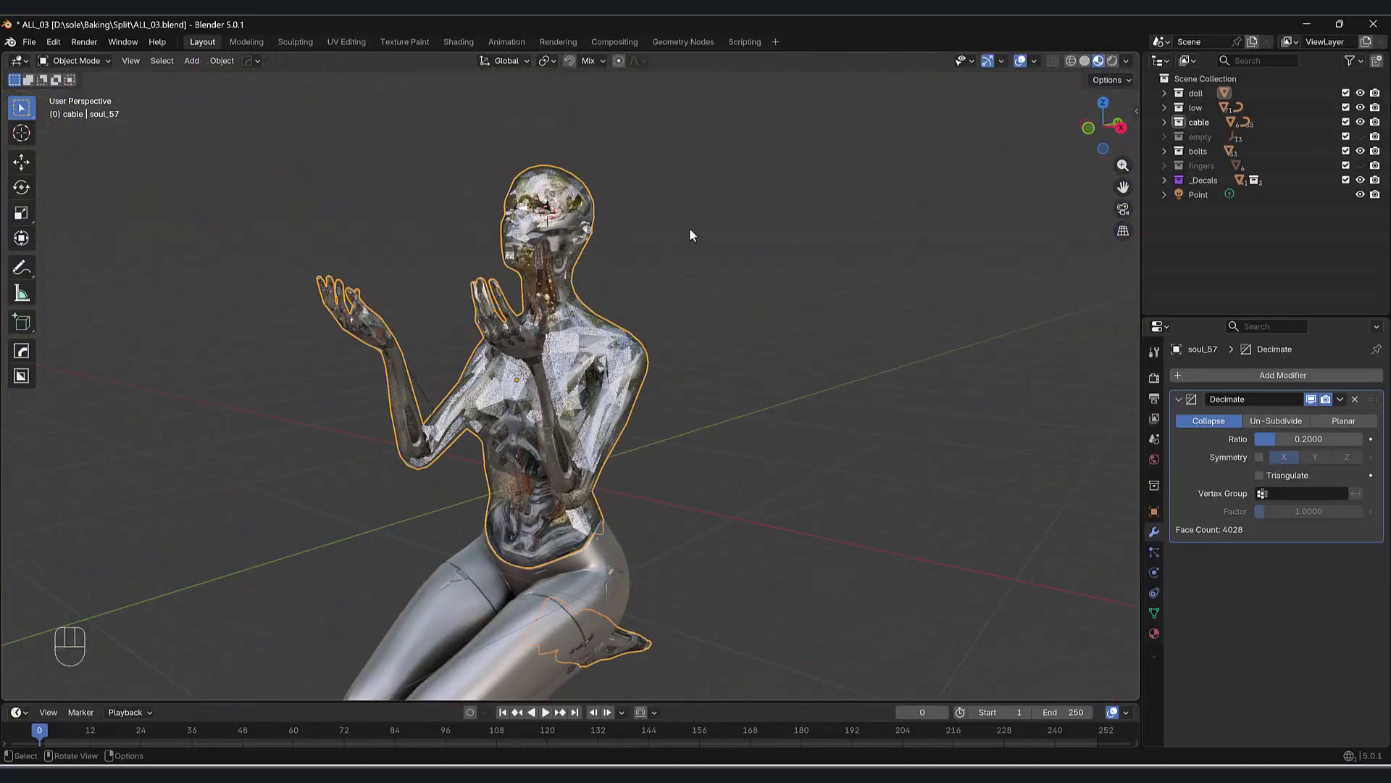
- Switch to the Geometry Nodes workspace and enlarge the 3D viewport by shrinking the spreadsheet and the node editor
left_click(679, 39)
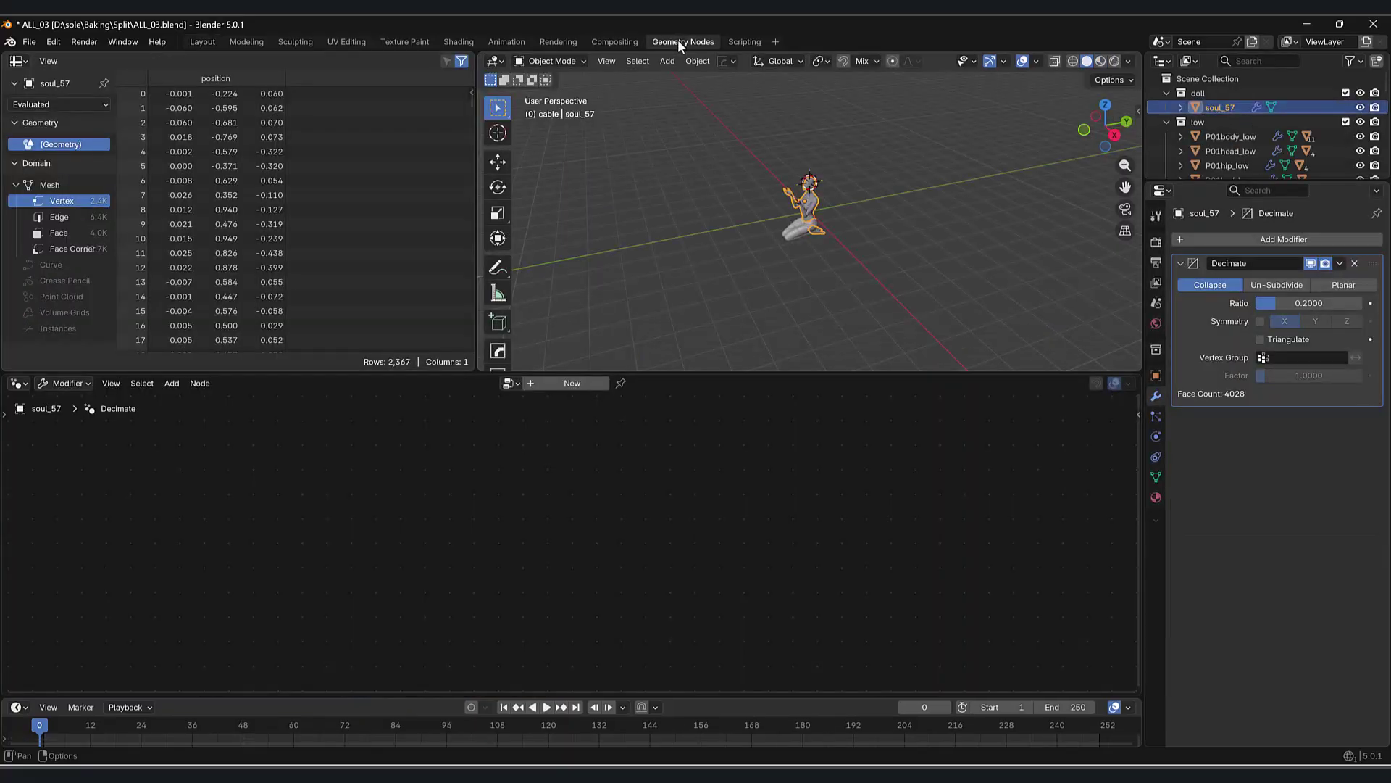
left_click_drag(482, 293, 195, 290)
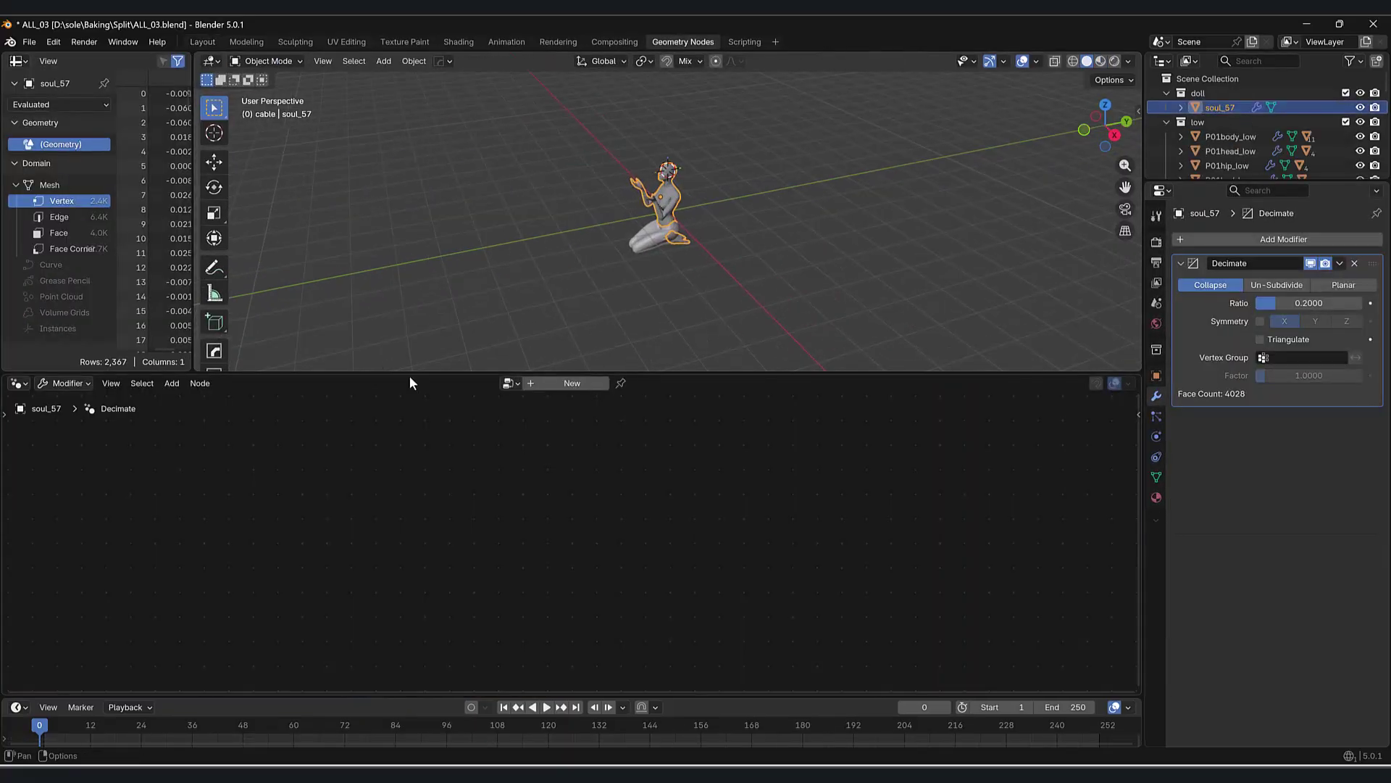
left_click_drag(408, 373, 500, 529)
scroll(625, 405, "up", 5)
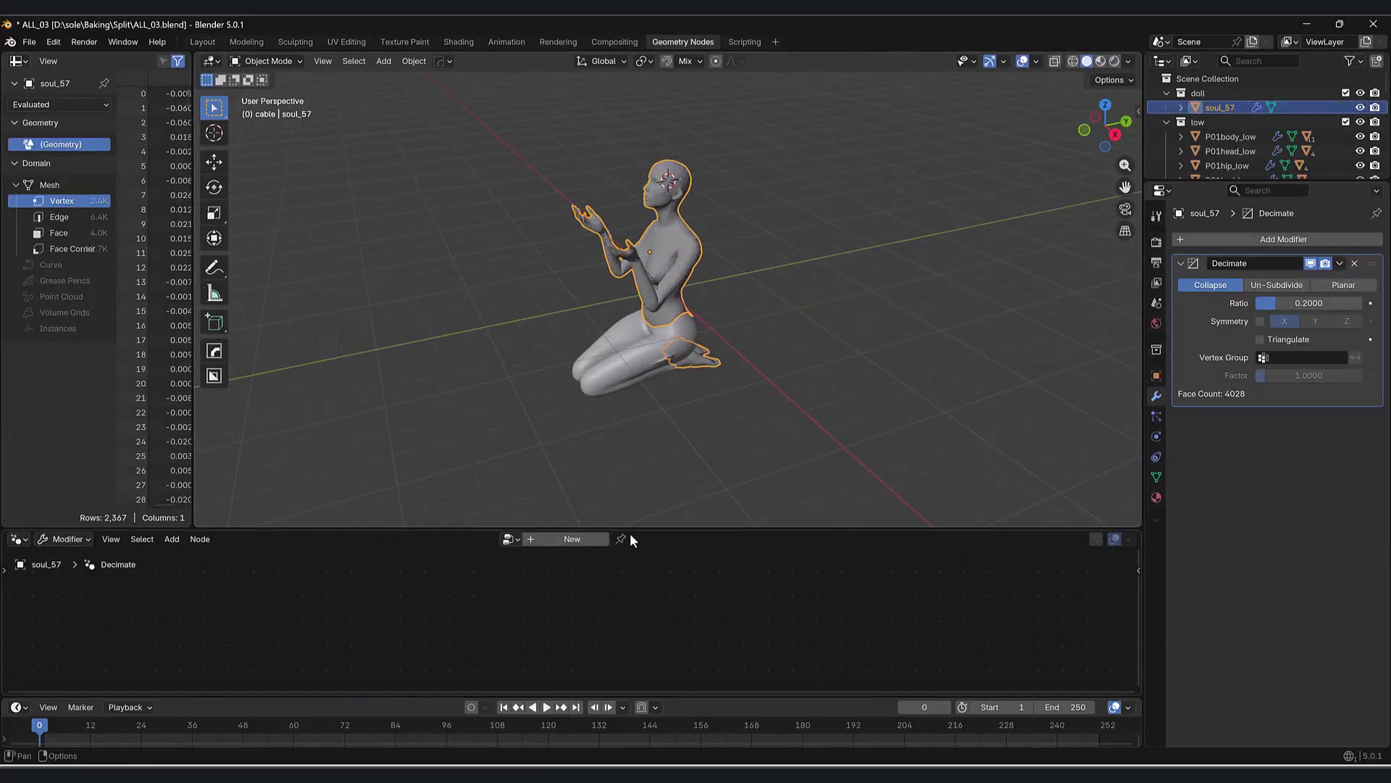
left_click_drag(630, 531, 641, 408)
scroll(646, 386, "up", 3)
middle_click_drag(661, 369, 754, 290)
scroll(752, 293, "up", 2)
left_click_drag(700, 407, 696, 450)
scroll(670, 423, "up", 3)
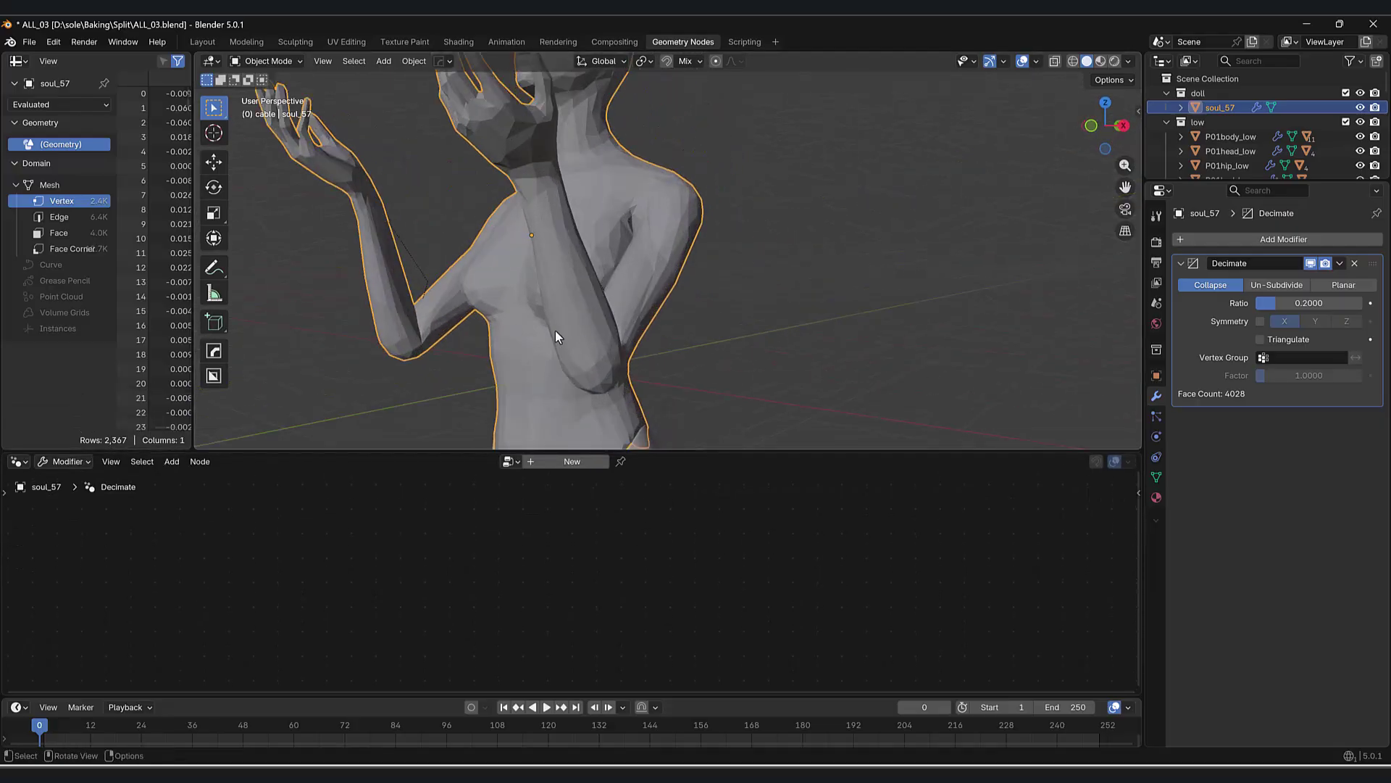
middle_click_drag(693, 363, 590, 268, "shift")
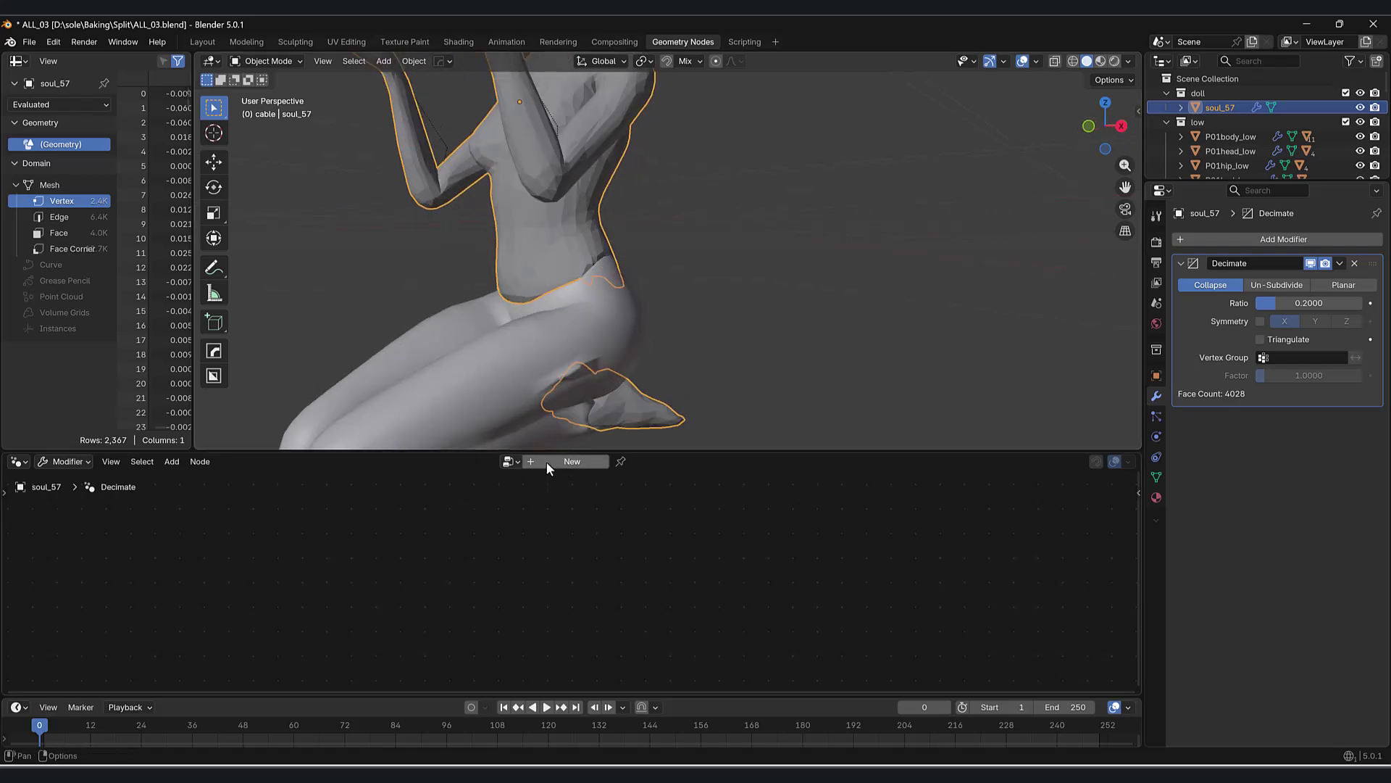
- Create a new geometry node tree on soul_57 and spread the Group Input and Group Output nodes far apart
left_click(565, 461)
middle_click_drag(459, 615, 389, 571)
scroll(493, 583, "down", 2)
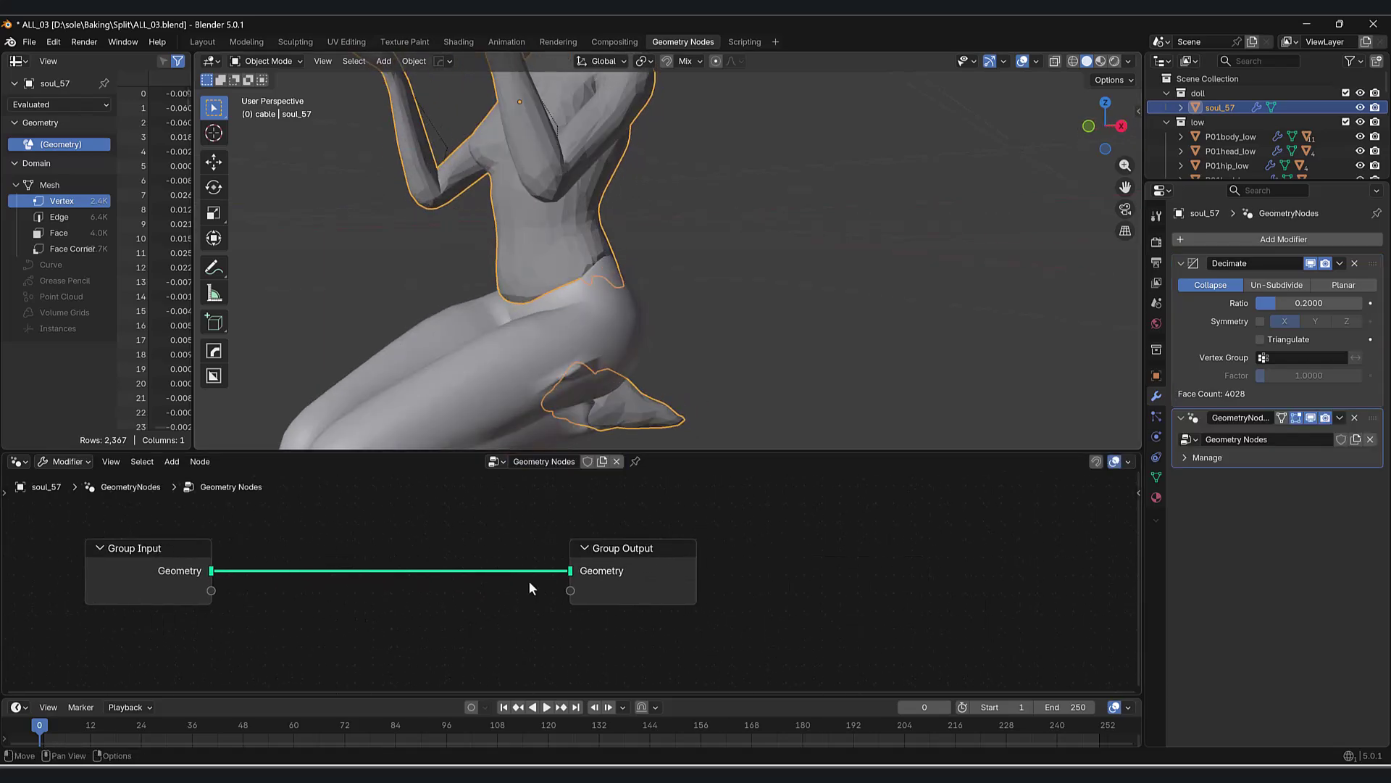
left_click_drag(638, 550, 711, 557)
scroll(602, 547, "down", 3)
middle_click_drag(364, 556, 535, 551)
scroll(573, 540, "down", 3)
left_click_drag(494, 546, 220, 549)
middle_click_drag(852, 578, 543, 628)
scroll(700, 553, "up", 4)
scroll(487, 609, "up", 2)
scroll(487, 607, "up", 1)
scroll(506, 637, "up", 1)
middle_click_drag(585, 576, 715, 519)
key("shift+a")
left_click(685, 437)
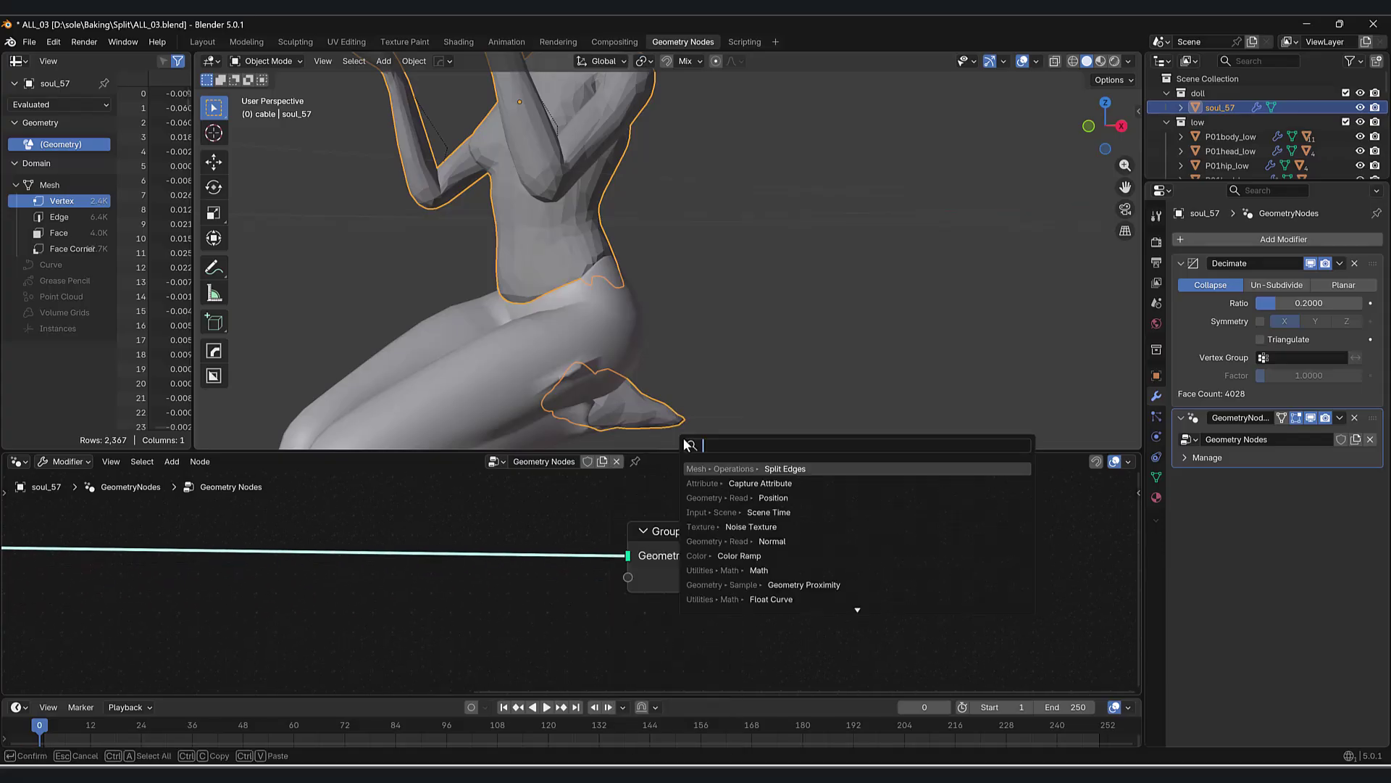
type("scal")
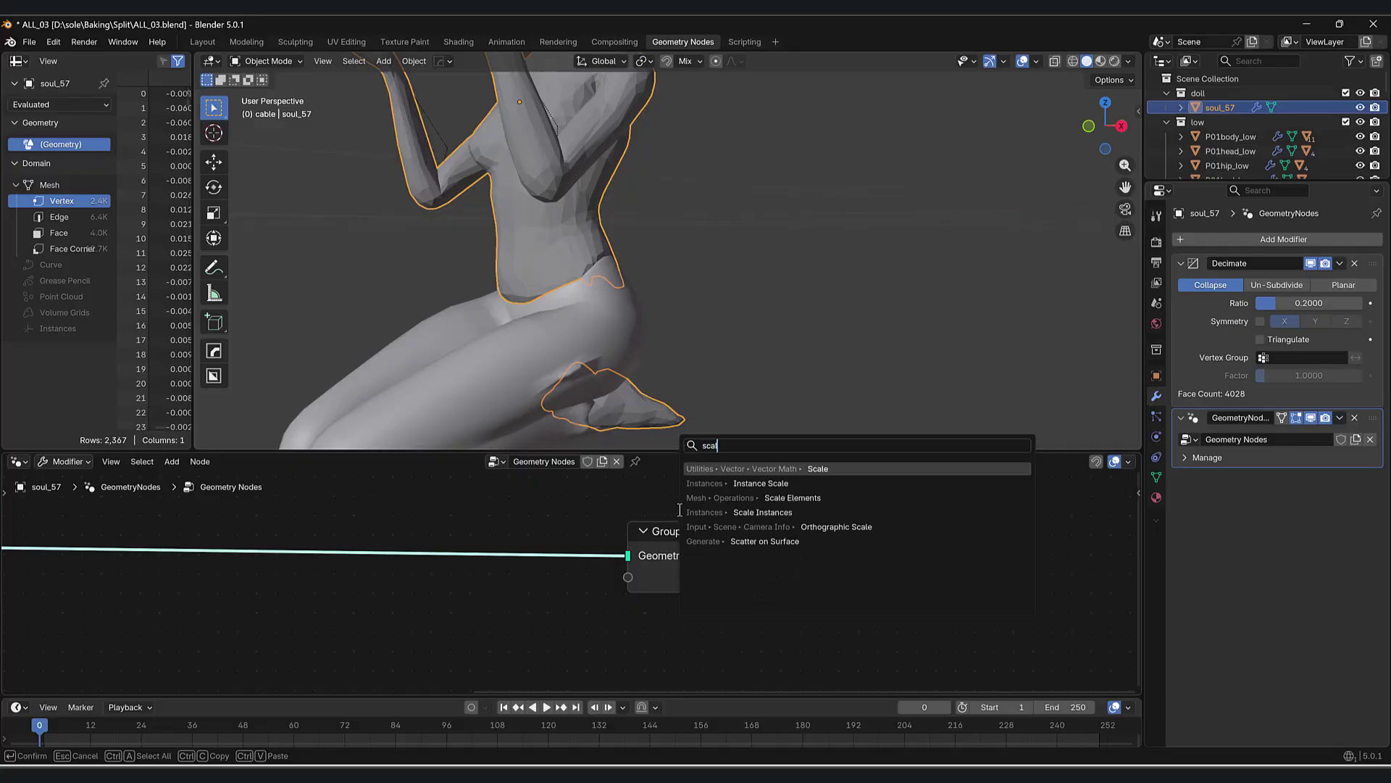
left_click(784, 469)
key("Escape")
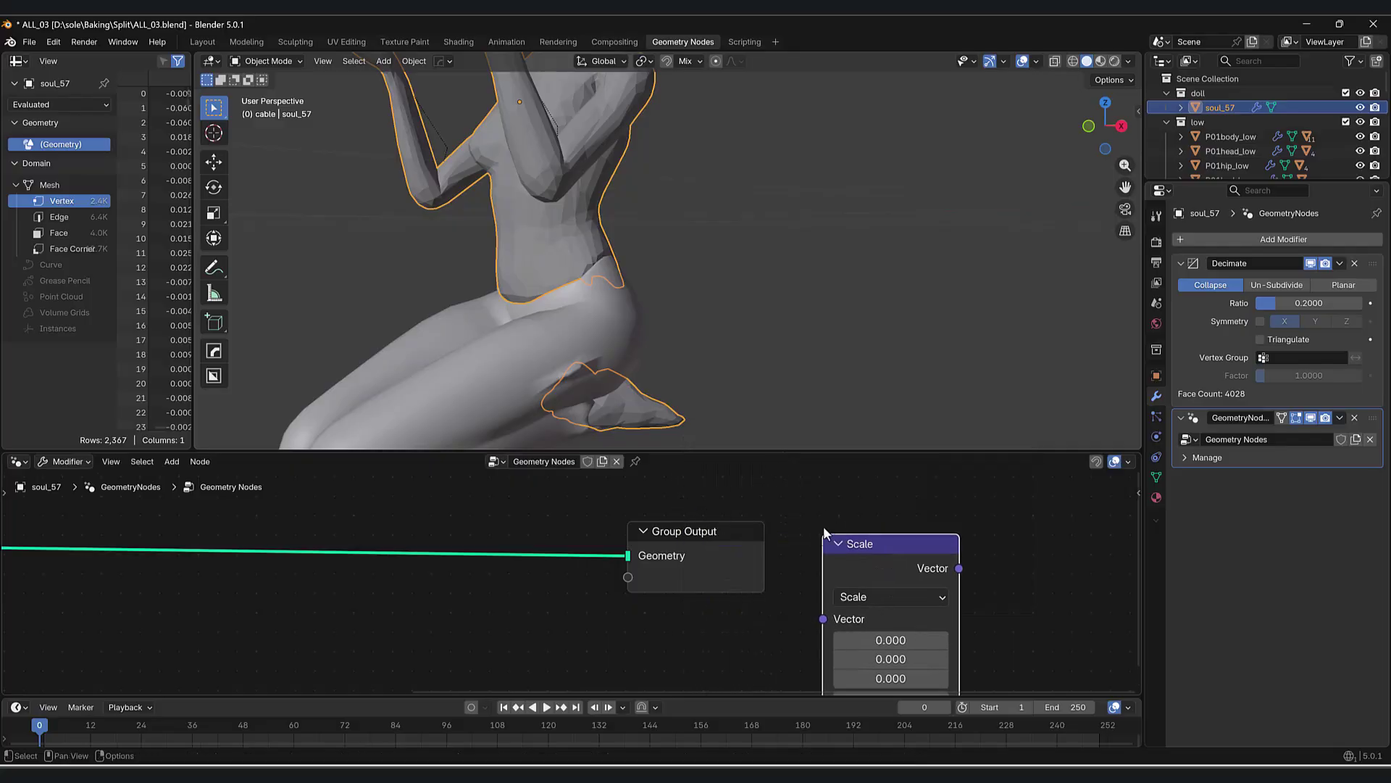
key("ctrl+z")
- Insert a Scale Elements node on the geometry link just before the Group Output
key("shift+a")
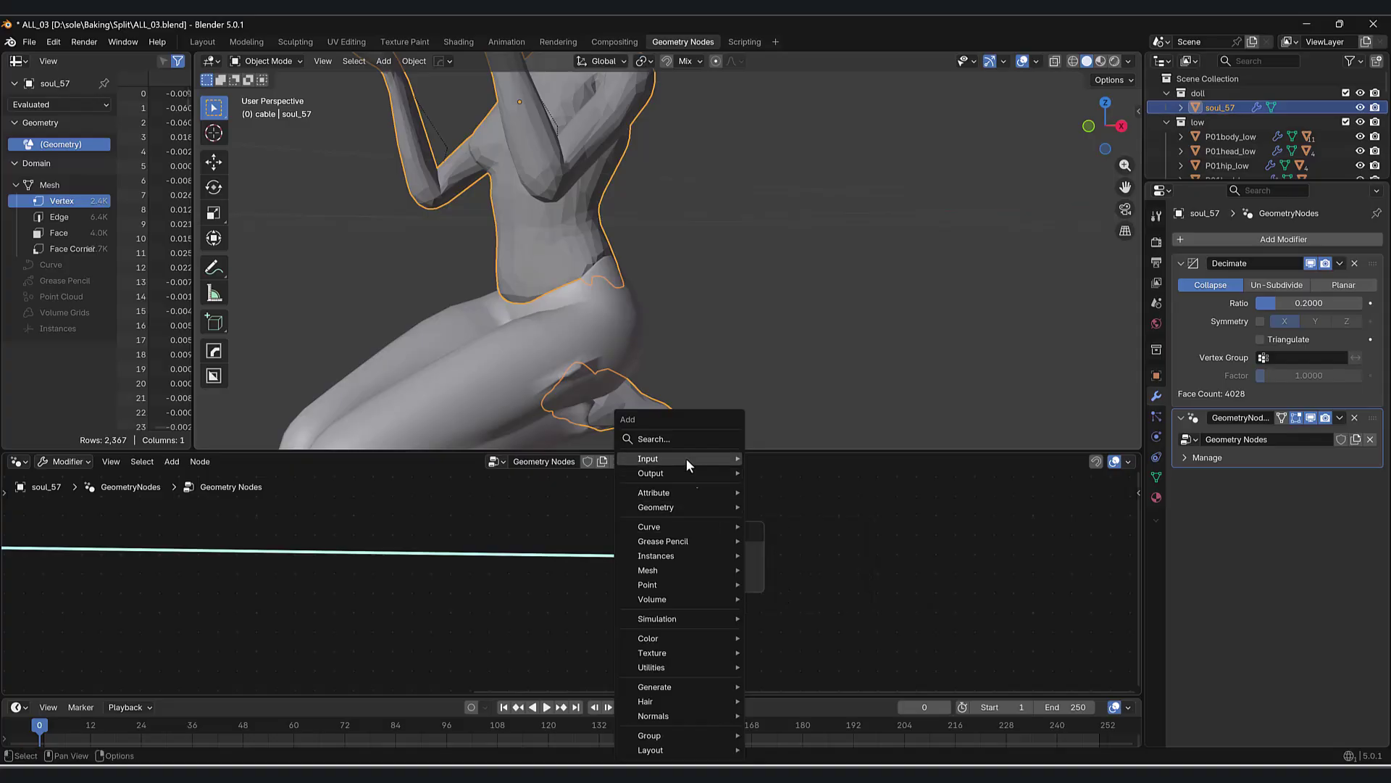
left_click(671, 437)
type("scale")
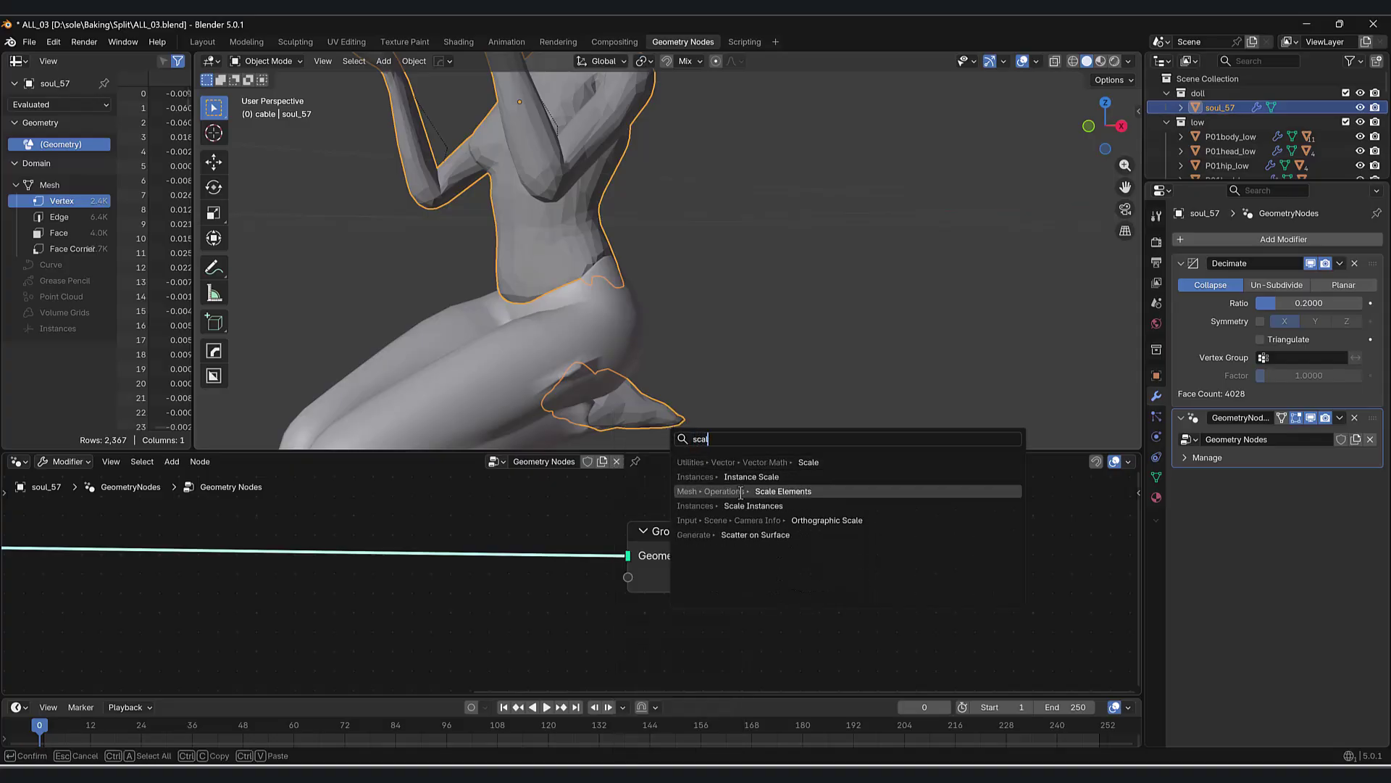
left_click(725, 491)
left_click(627, 568)
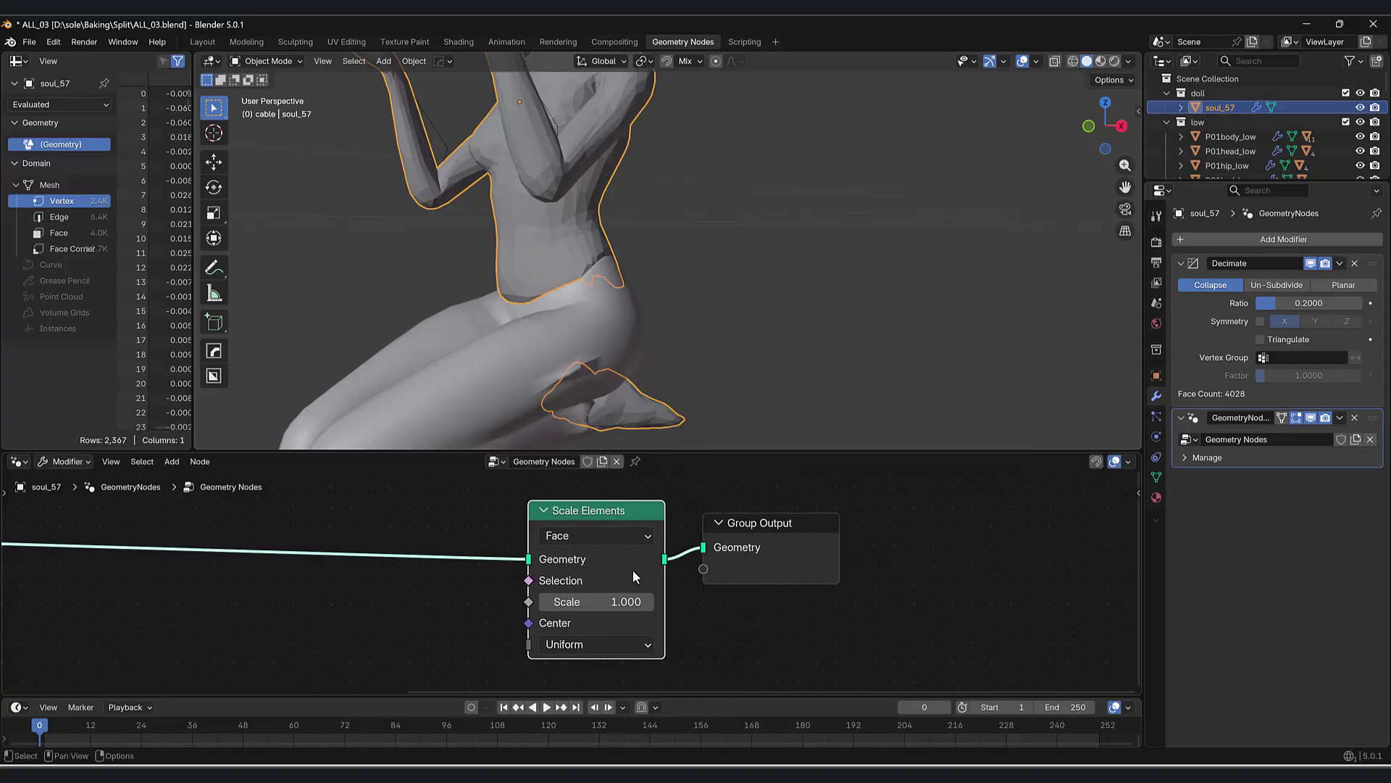
- Insert a Set Position node on the geometry link before Scale Elements
key("shift+a")
left_click(426, 440)
type("set")
left_click(435, 466)
left_click(372, 497)
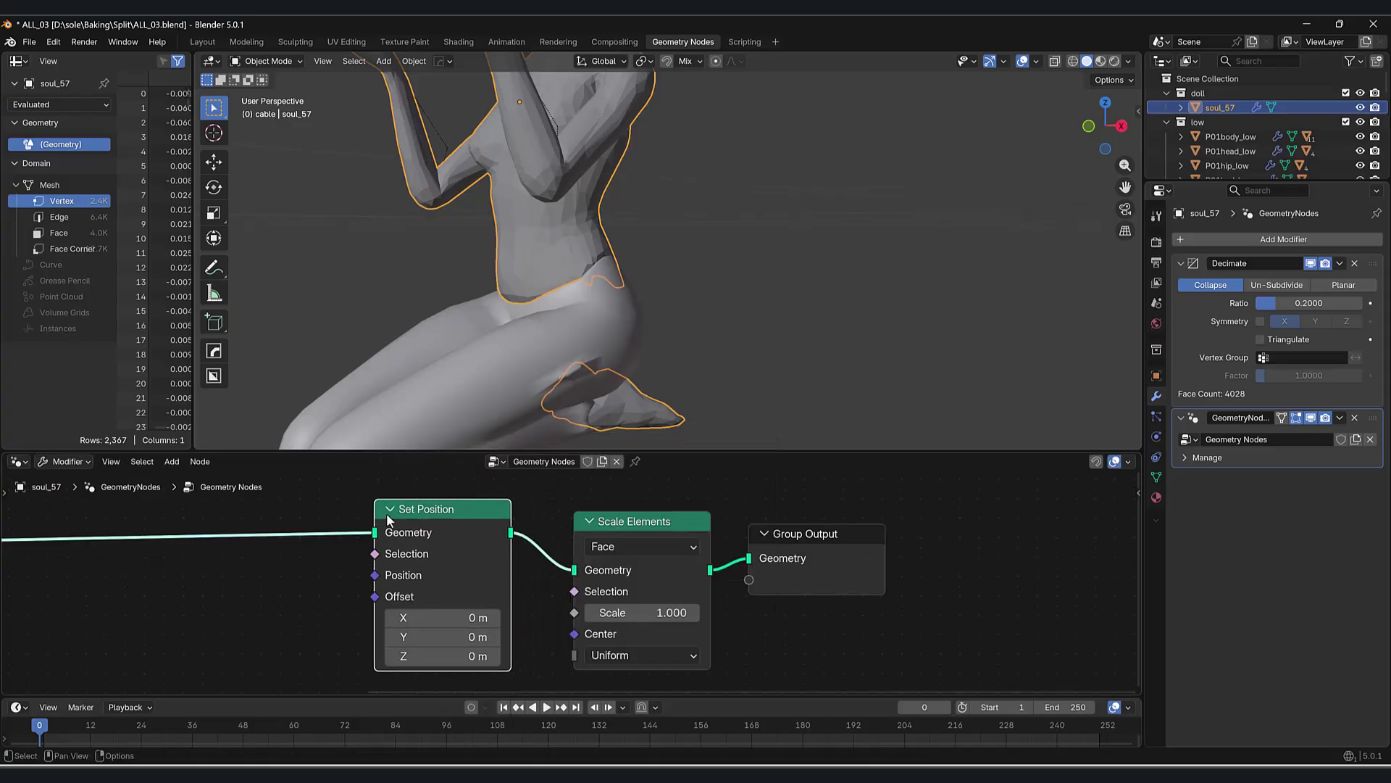
- Add a Float Curve node below the Set Position node in the node tree
middle_click_drag(491, 559, 415, 523)
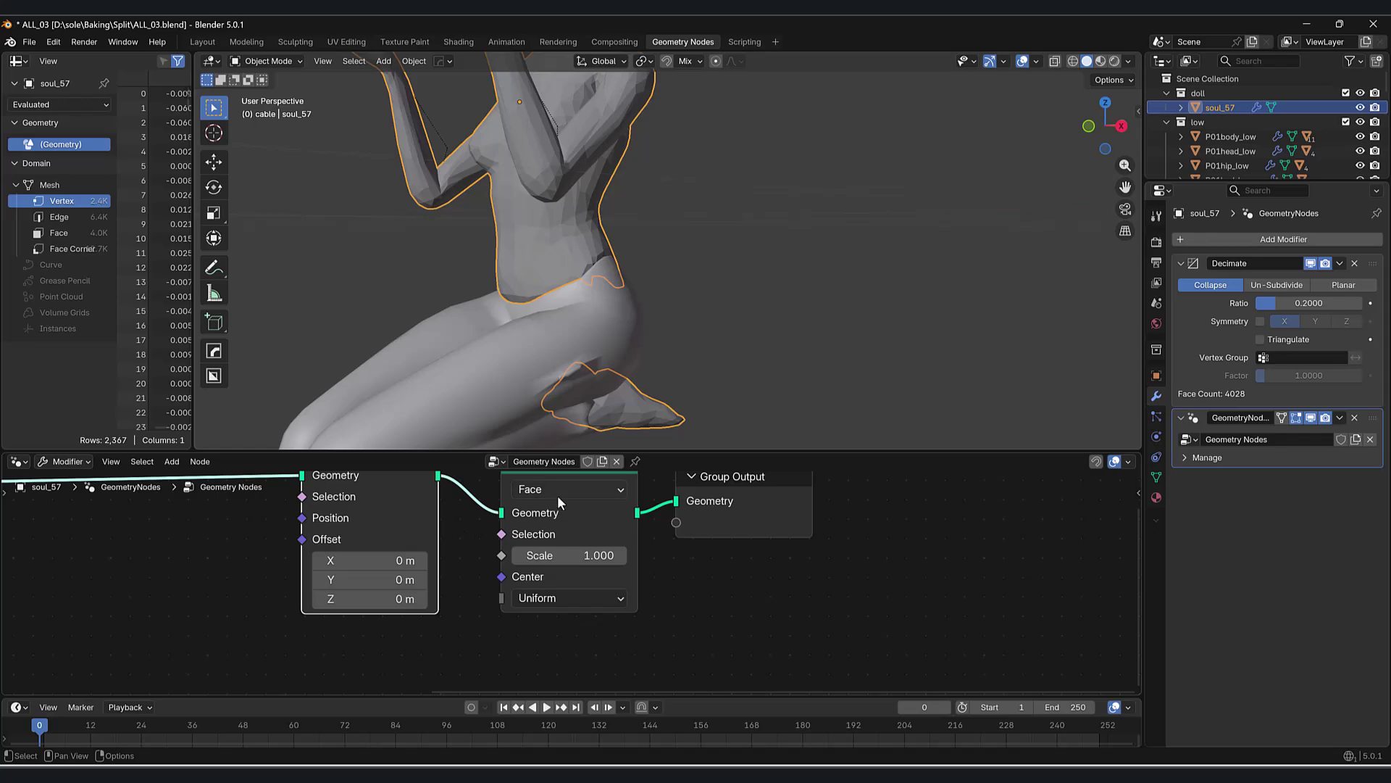
middle_click_drag(511, 550, 619, 539)
scroll(619, 539, "down", 2)
key("shift+a")
type("f")
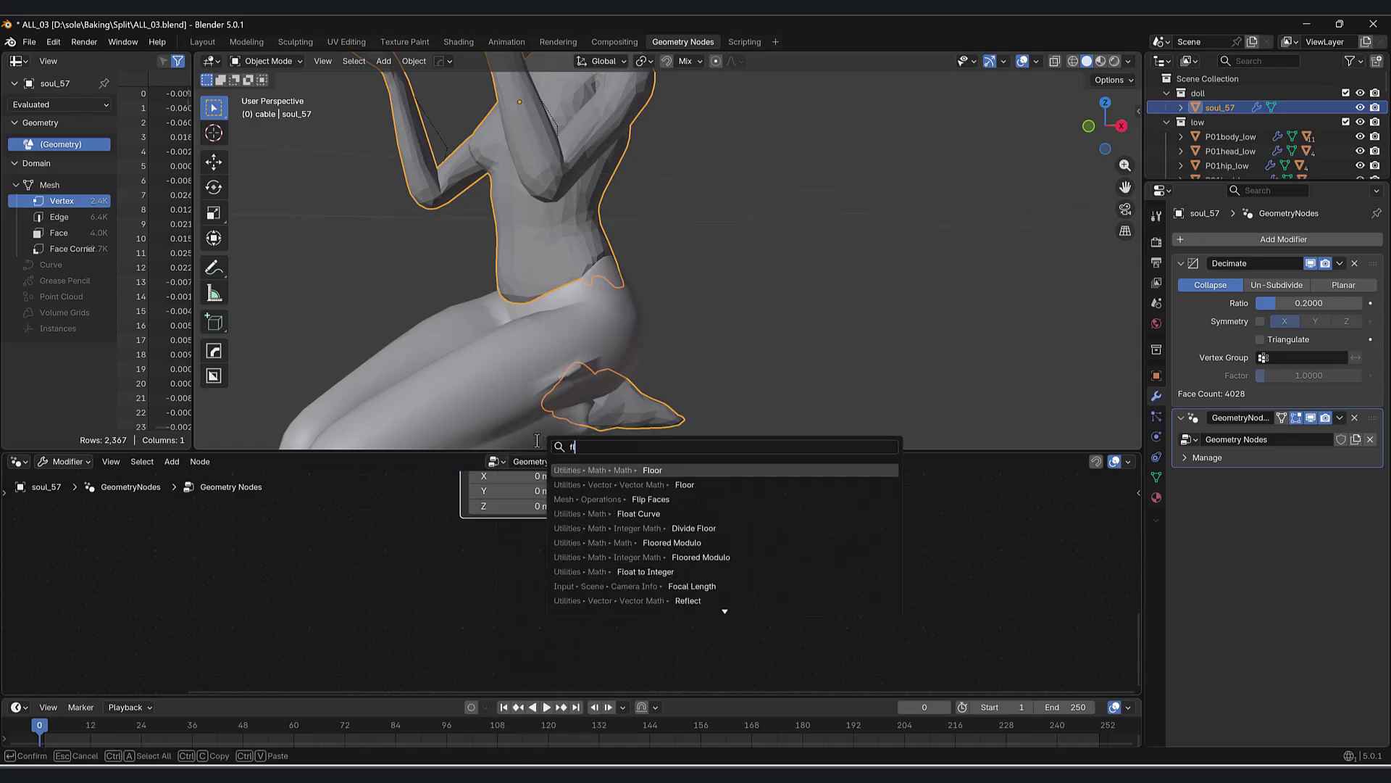
type("loat")
left_click(618, 471)
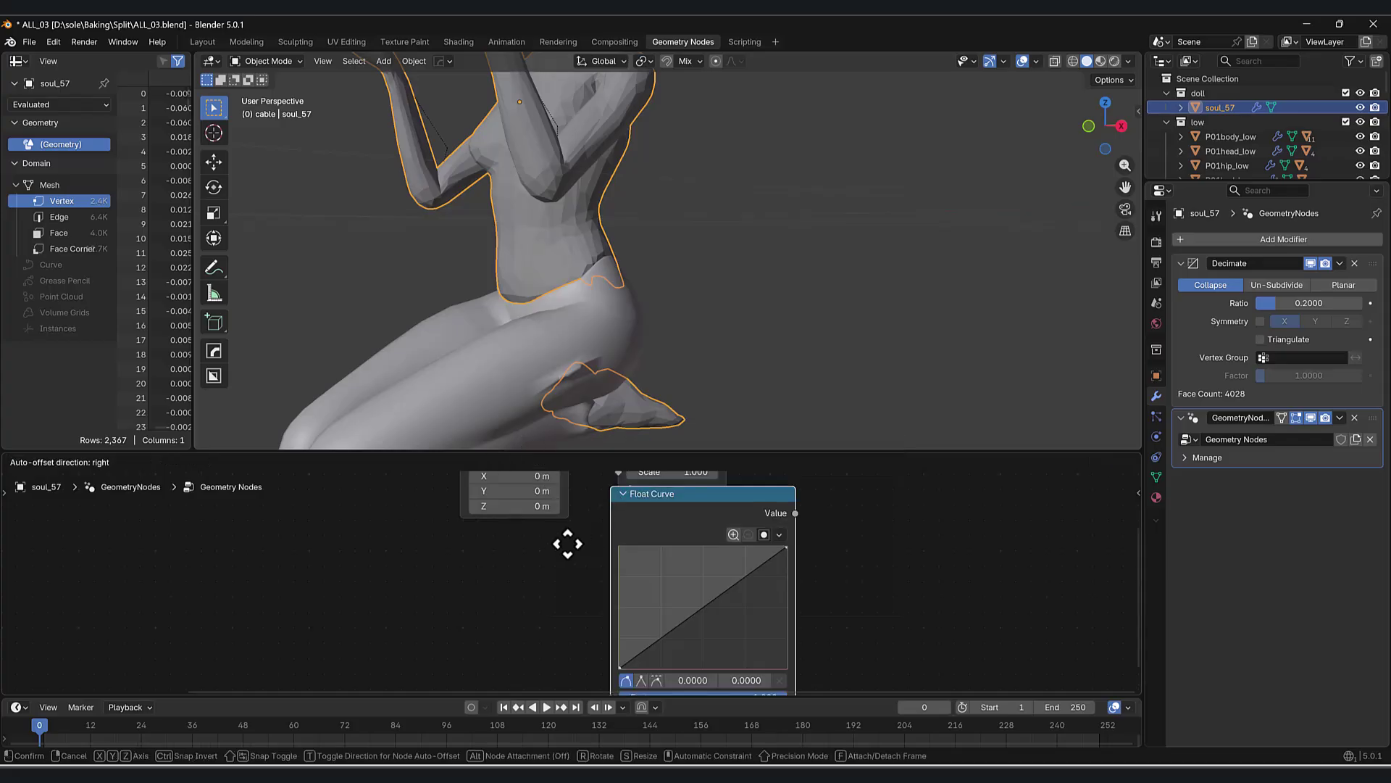
left_click(356, 488)
- Invert the Float Curve so it descends from 1.0 at the start to 0.0 at the end
left_click_drag(508, 550, 508, 644)
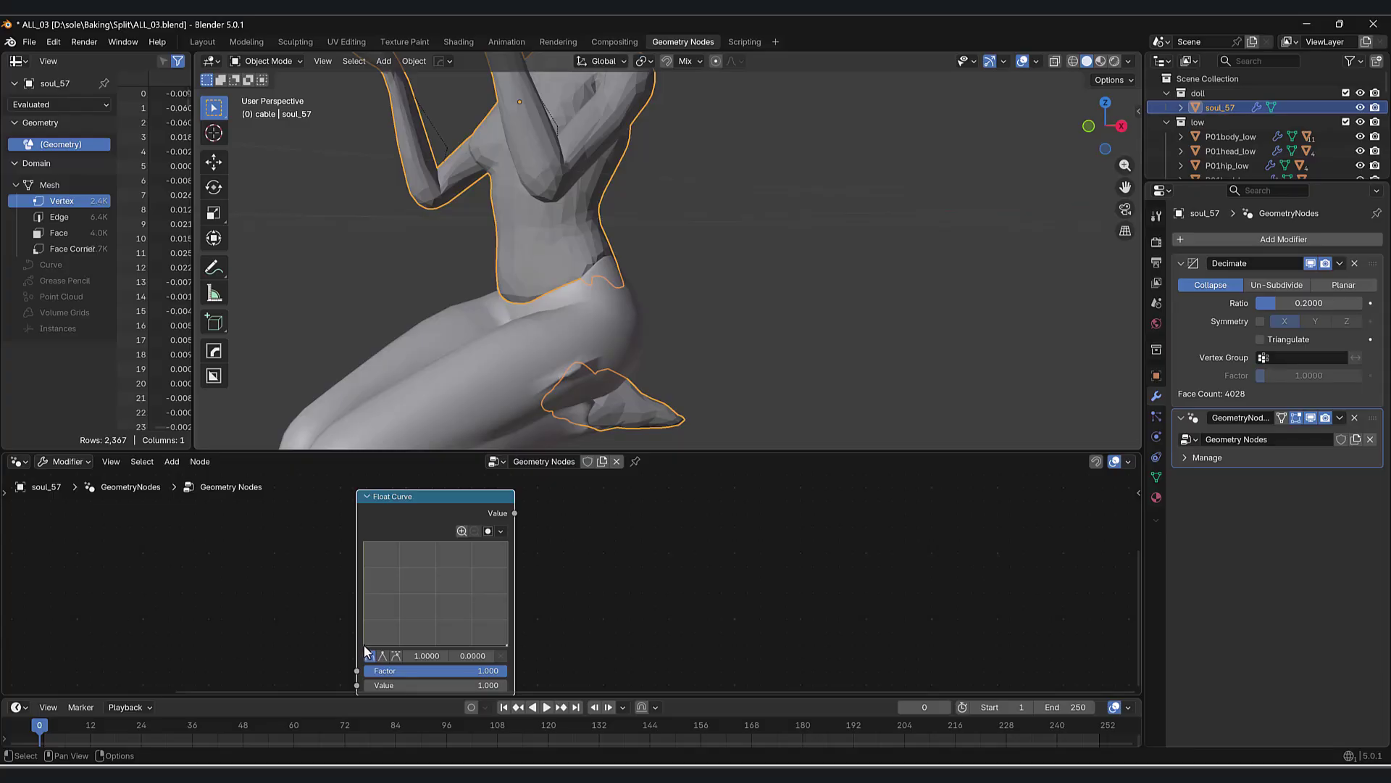
left_click_drag(364, 646, 364, 543)
middle_click_drag(590, 561, 477, 598)
scroll(474, 611, "down", 2)
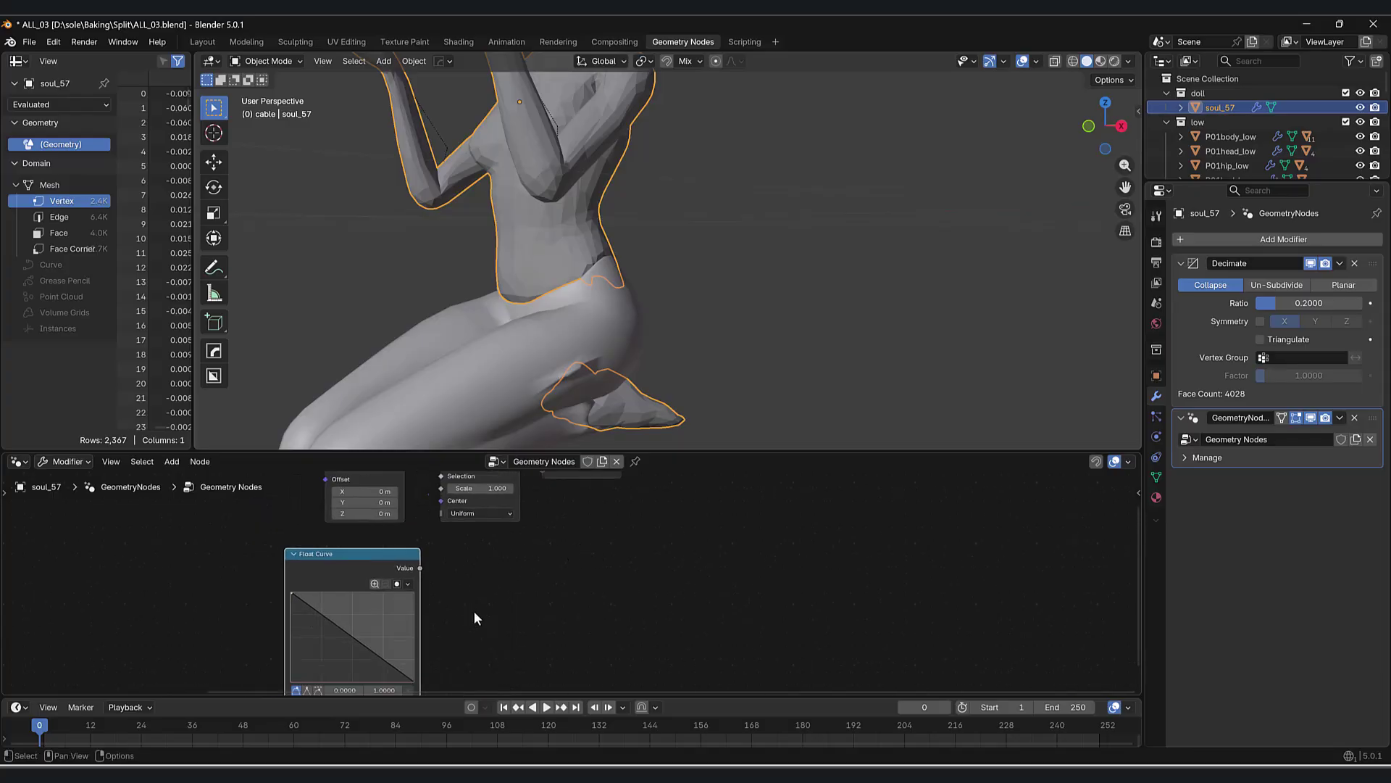
- Connect the Float Curve's Value output to the Scale input of the Scale Elements node
left_click_drag(343, 558, 439, 598)
middle_click_drag(442, 629, 578, 548)
scroll(573, 544, "down", 1)
middle_click_drag(481, 541, 537, 574)
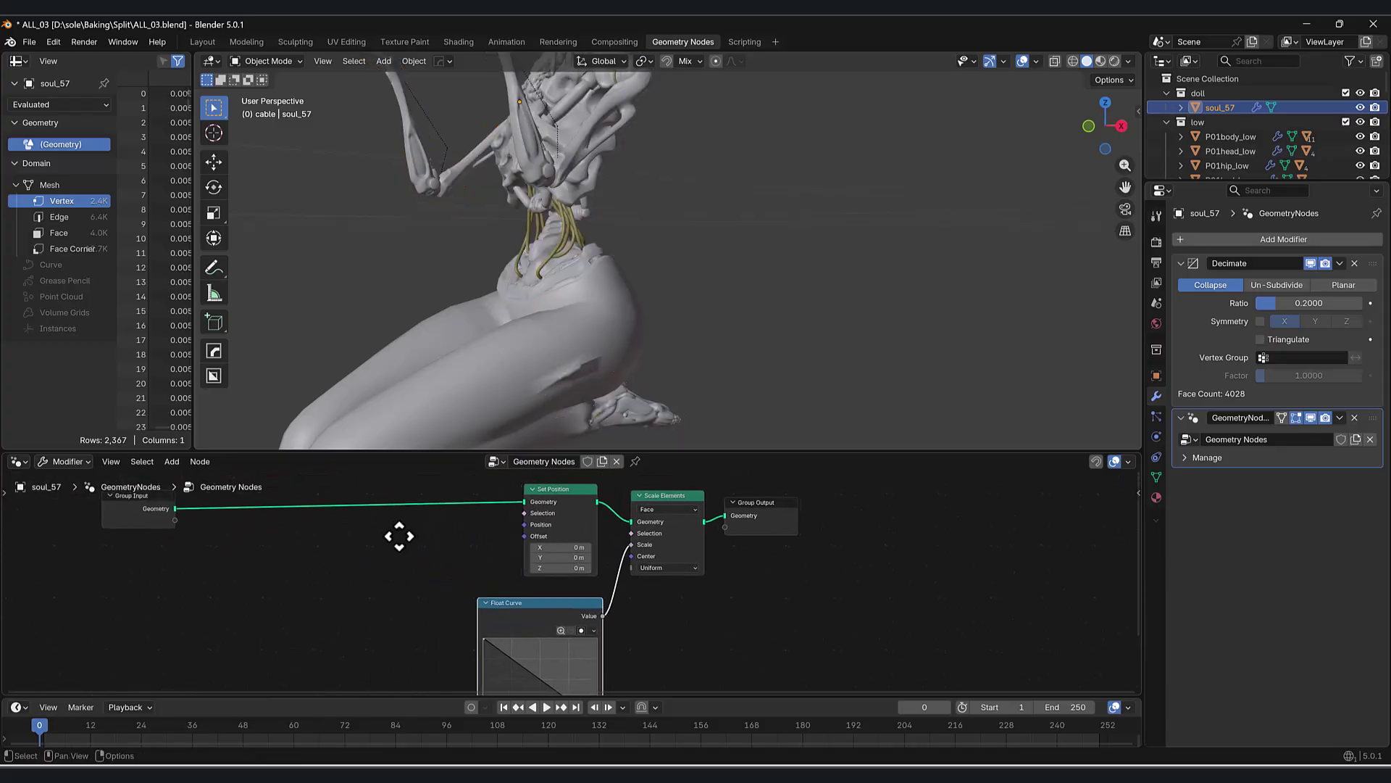
- Add a Vector Math node set to Multiply and connect its Vector output to the Set Position node's Offset
key("shift+a")
left_click(364, 446)
type("math")
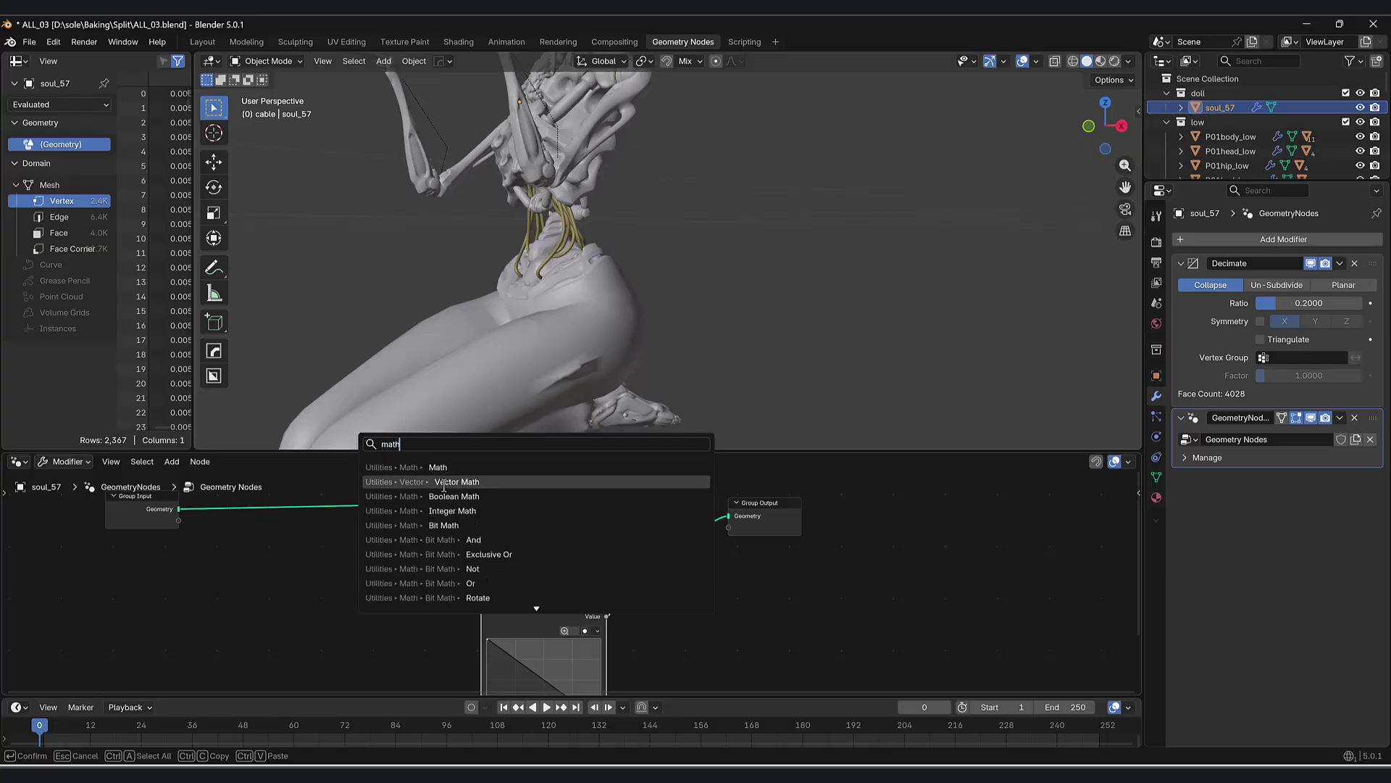
left_click(444, 482)
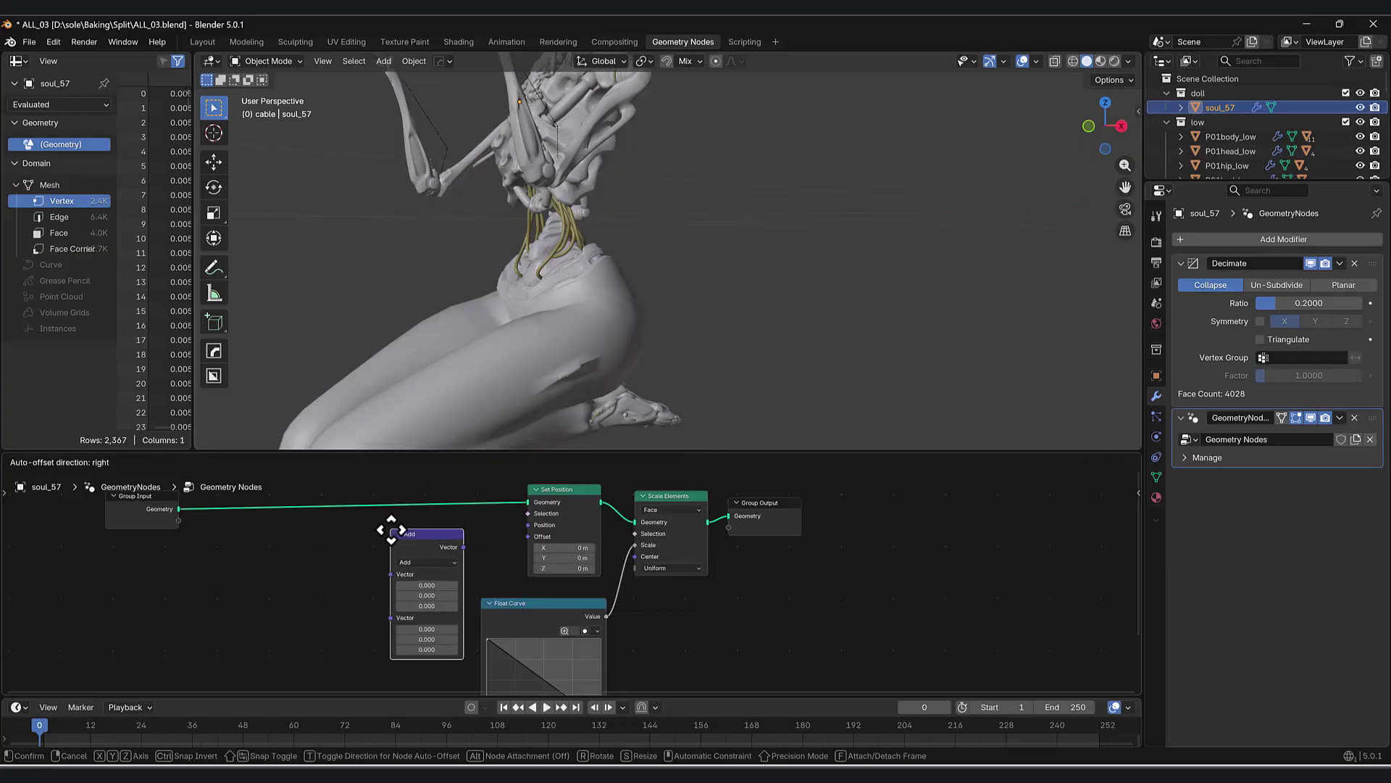
left_click(398, 565)
left_click(398, 557)
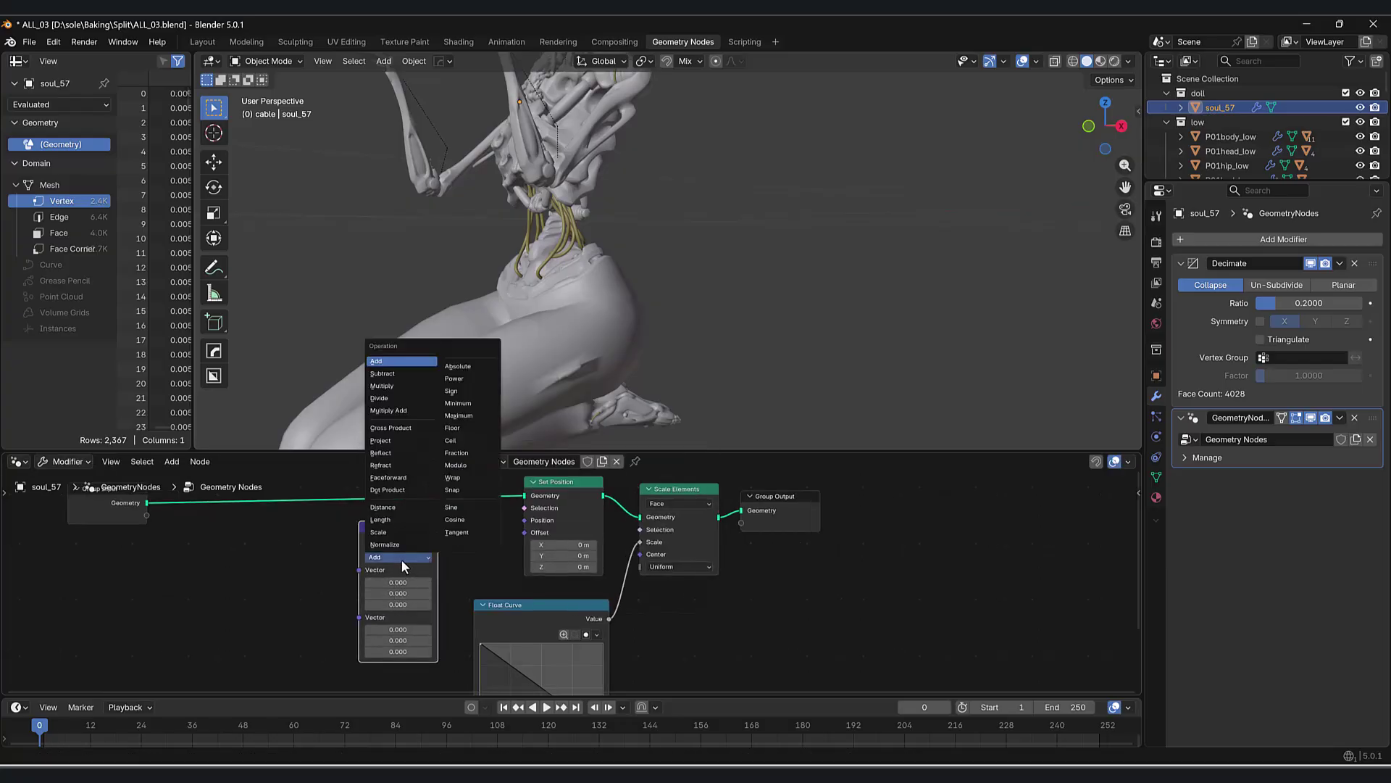
left_click(385, 385)
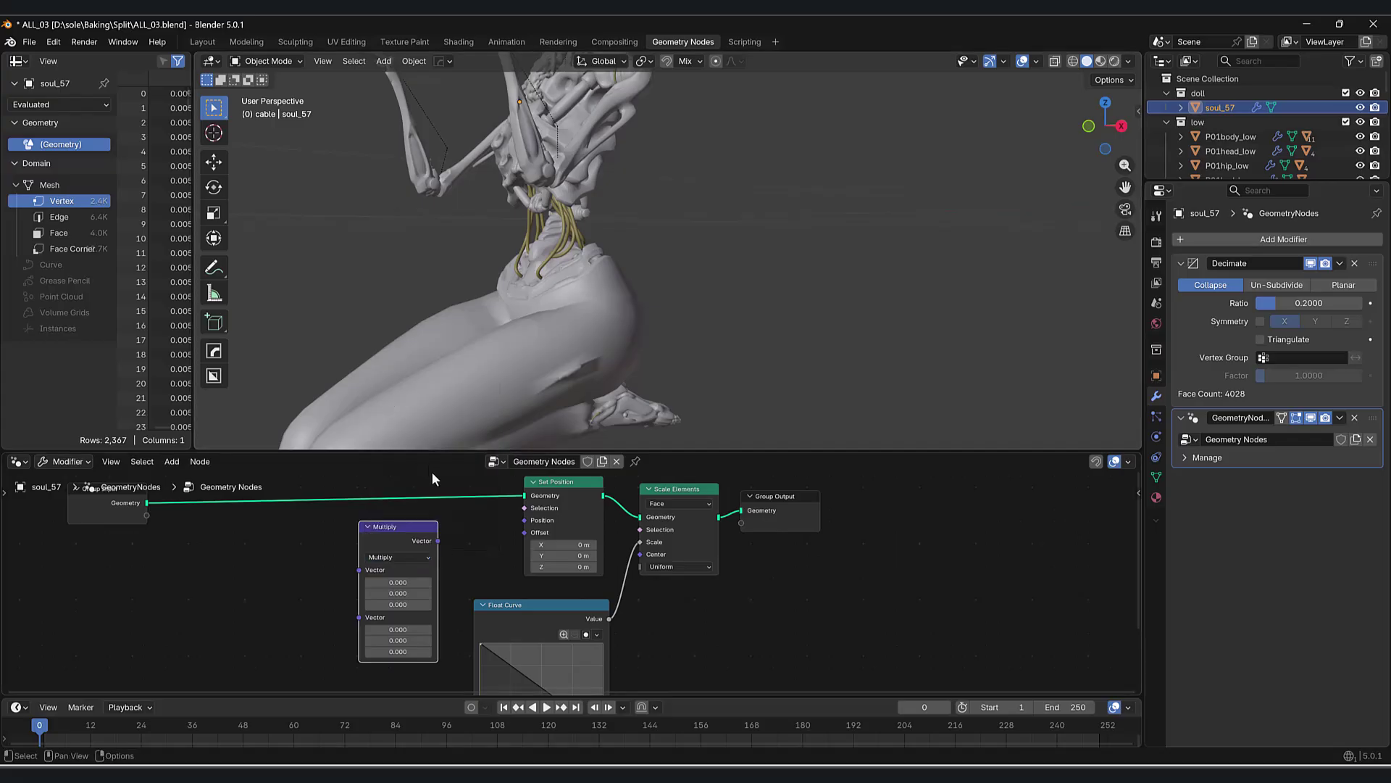
left_click_drag(438, 540, 516, 542)
- Add a Color Ramp node and connect its Color output to the Multiply node's second Vector and the Float Curve's Value input
middle_click_drag(480, 503, 501, 509)
scroll(500, 511, "down", 1)
middle_click_drag(455, 542, 490, 564)
key("shift+a")
left_click(355, 437)
type("colo")
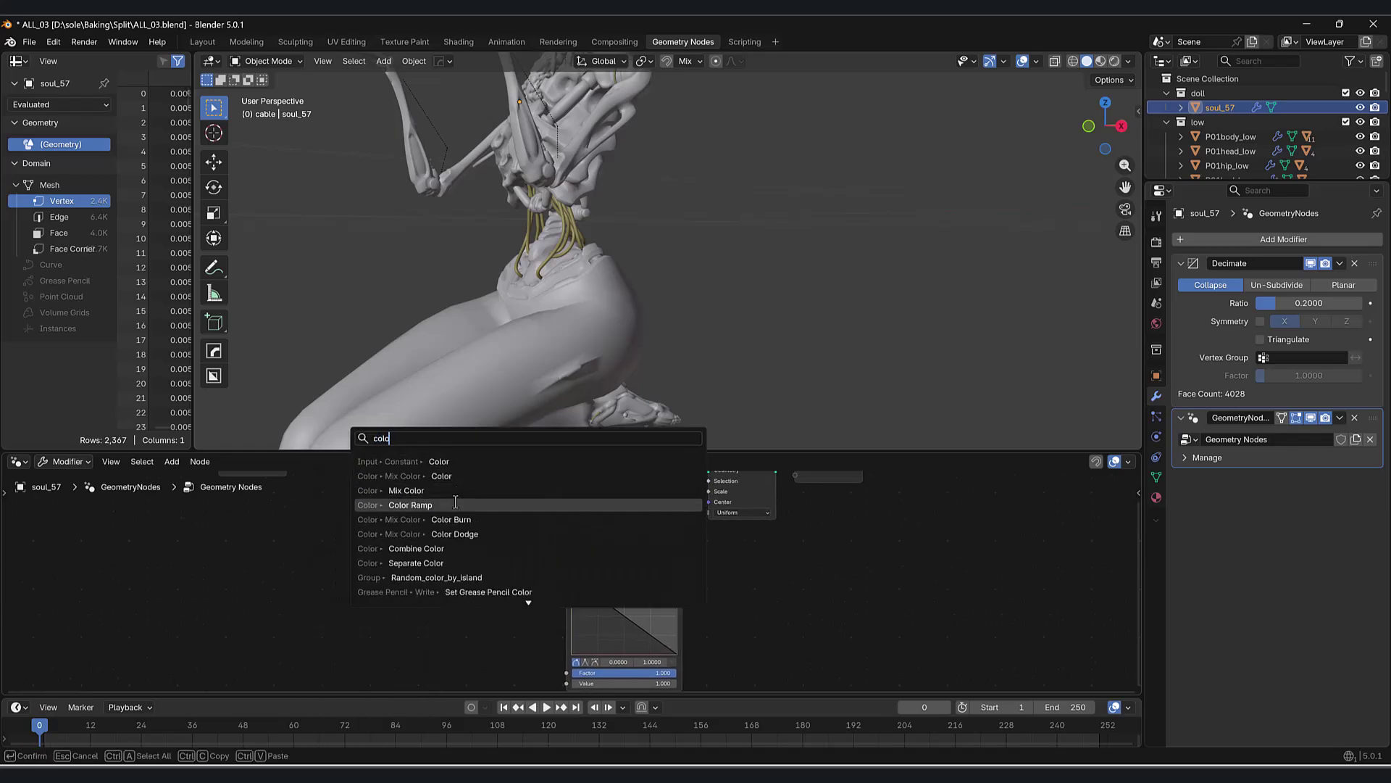
left_click(428, 506)
left_click(324, 534)
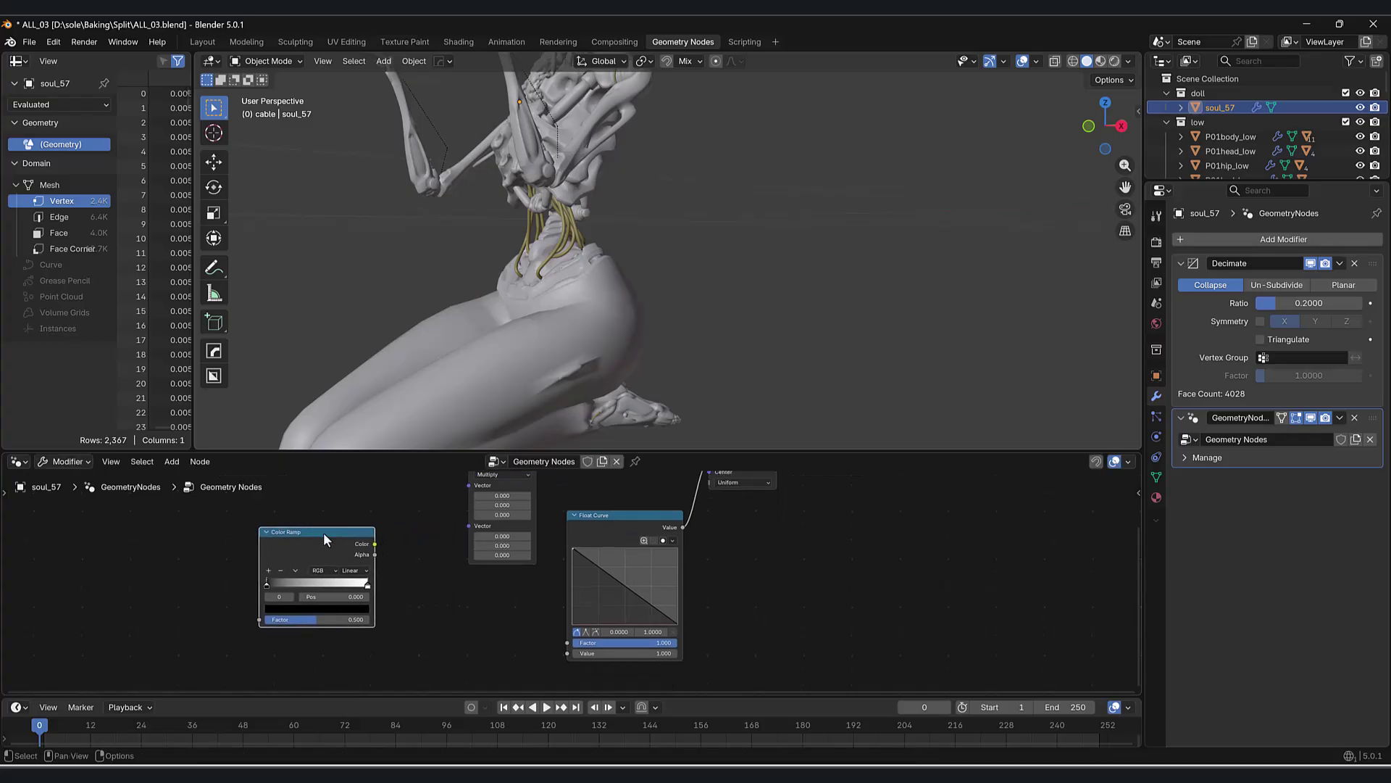
left_click_drag(383, 538, 468, 525)
left_click_drag(382, 541, 569, 655)
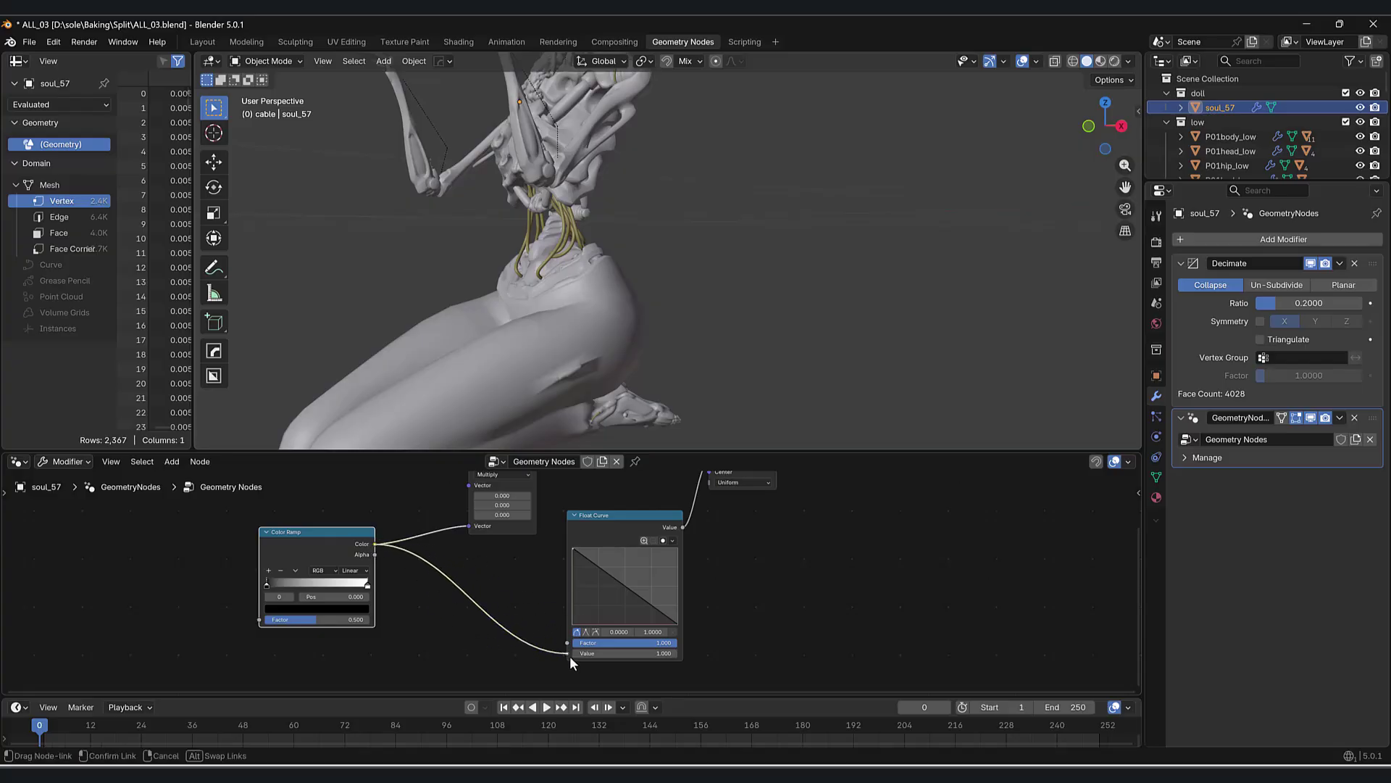
middle_click_drag(570, 655, 599, 633)
left_click_drag(373, 528, 412, 567)
- Add a Math node set to Divide before the Color Ramp and connect its Value output to the ramp's Factor
scroll(481, 417, "down", 2)
middle_click_drag(482, 417, 520, 384)
scroll(415, 551, "down", 4)
scroll(431, 572, "up", 2)
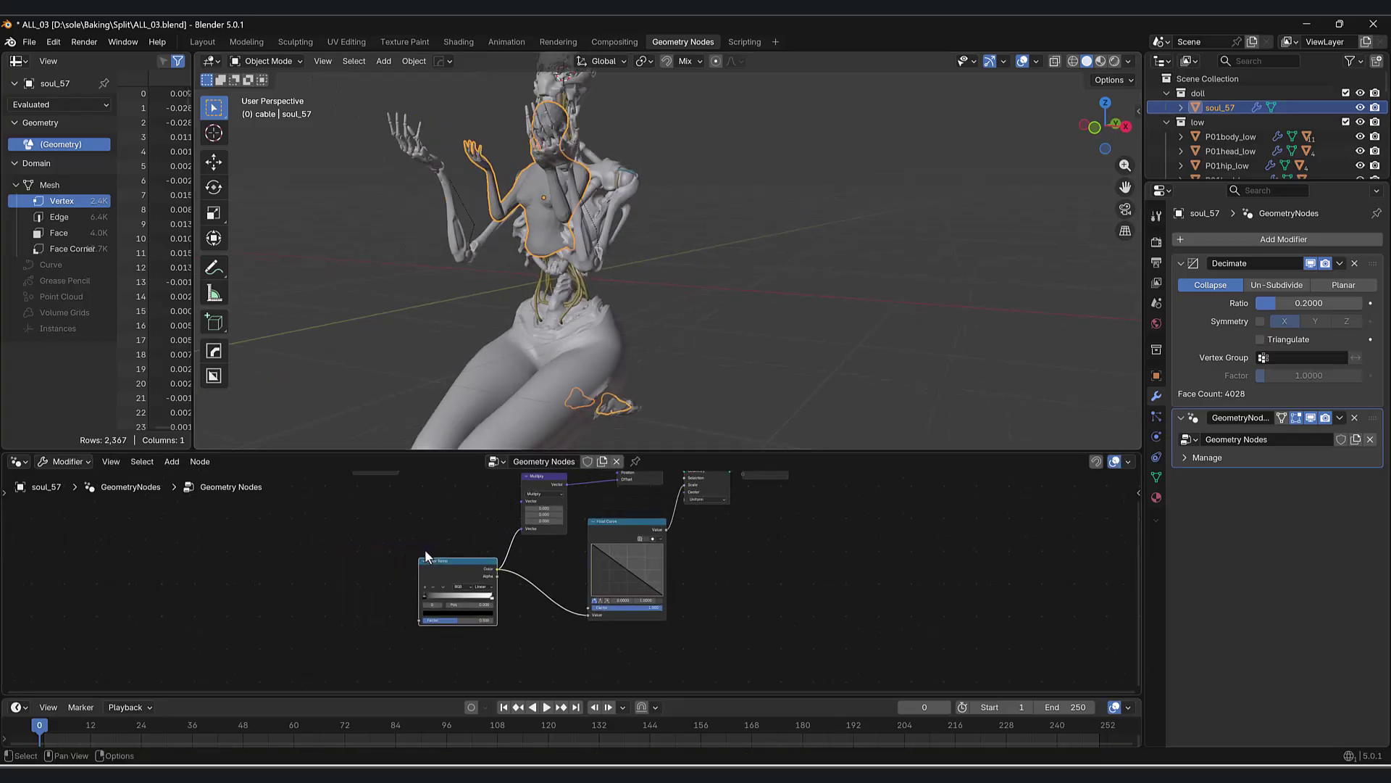
key("shift+a")
left_click(404, 445)
type("math")
left_click(444, 471)
left_click(345, 598)
scroll(418, 600, "up", 3)
middle_click_drag(418, 600, 400, 541)
scroll(412, 540, "up", 1)
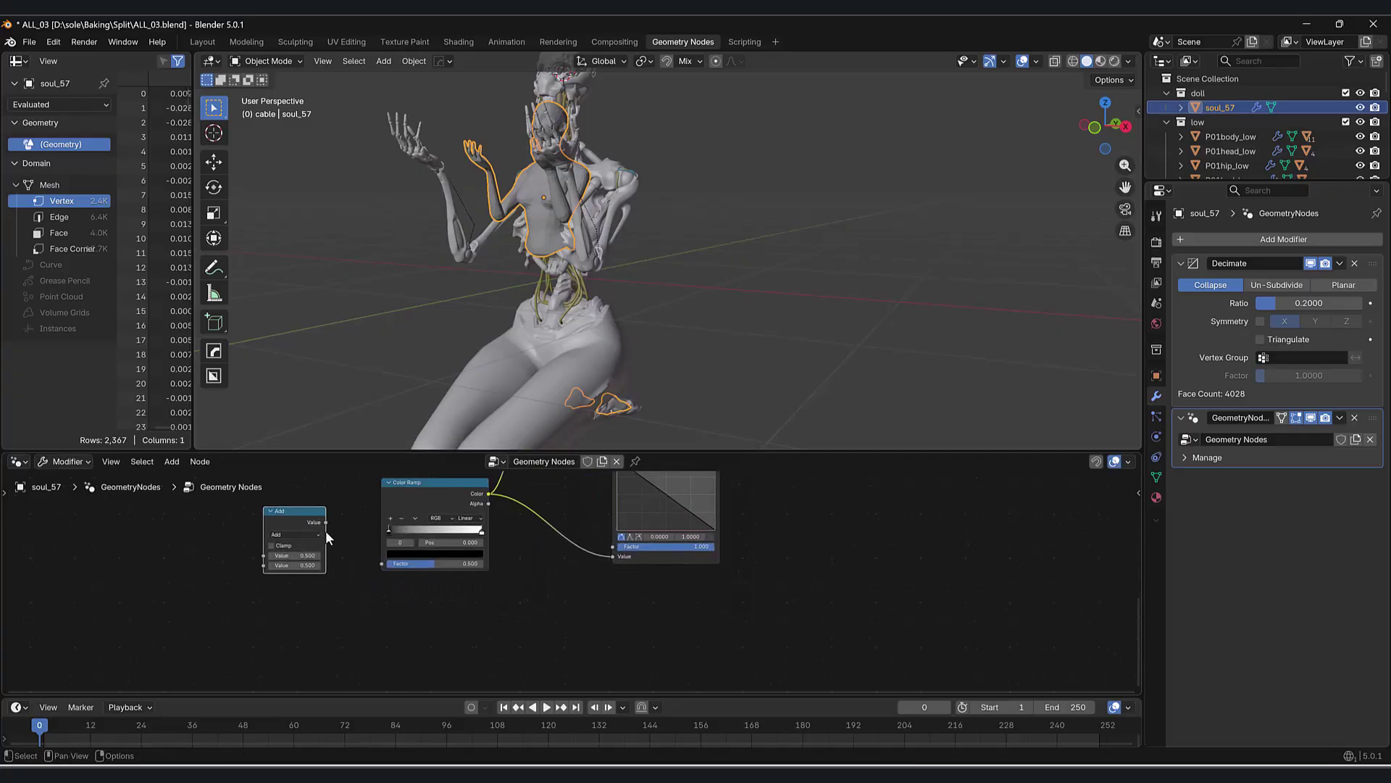
left_click(297, 536)
left_click(285, 588)
left_click_drag(326, 522, 378, 510)
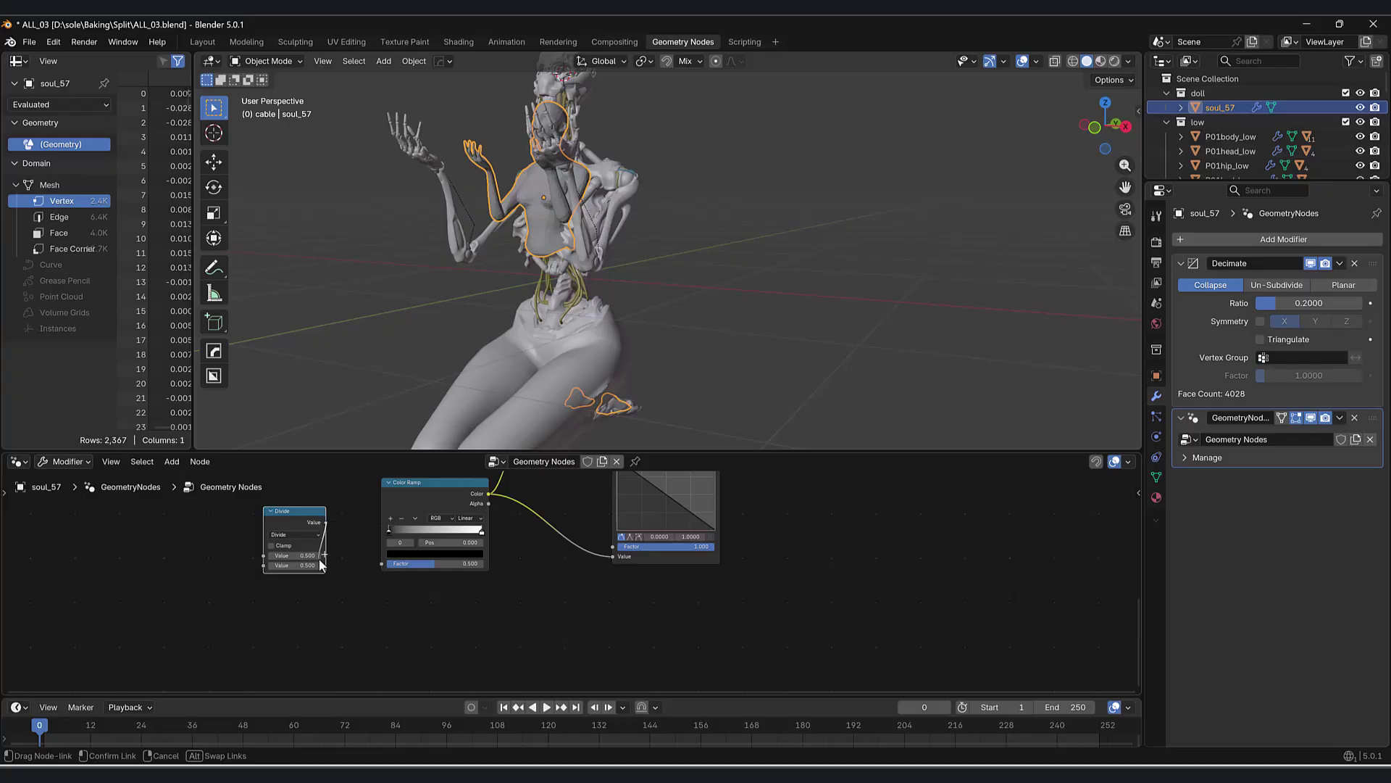
left_click_drag(343, 541, 310, 571)
- Move the Color Ramp's black stop to about 0.548 and pull the white stop inward from the end
scroll(353, 590, "up", 3)
left_click_drag(346, 516, 393, 524)
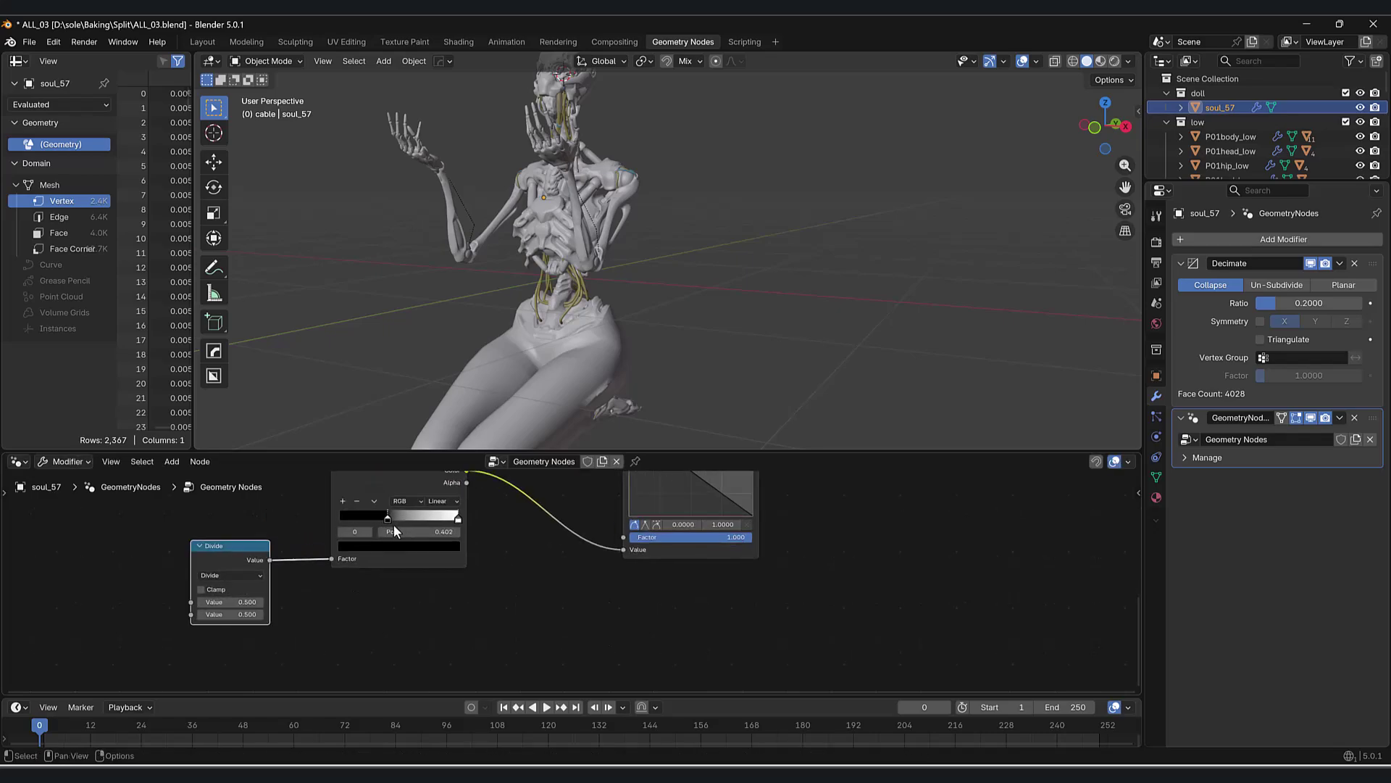
middle_click_drag(403, 553, 384, 617)
left_click_drag(437, 586, 385, 582)
middle_click_drag(310, 615, 368, 636, "ctrl")
- Duplicate the vector Multiply node and connect the copy's output to the first Vector input of the original Multiply
scroll(430, 568, "down", 3)
middle_click_drag(429, 568, 459, 610)
scroll(481, 580, "up", 1)
scroll(435, 594, "up", 1)
left_click_drag(350, 542, 341, 526)
scroll(391, 542, "up", 1)
left_click_drag(509, 544, 350, 567)
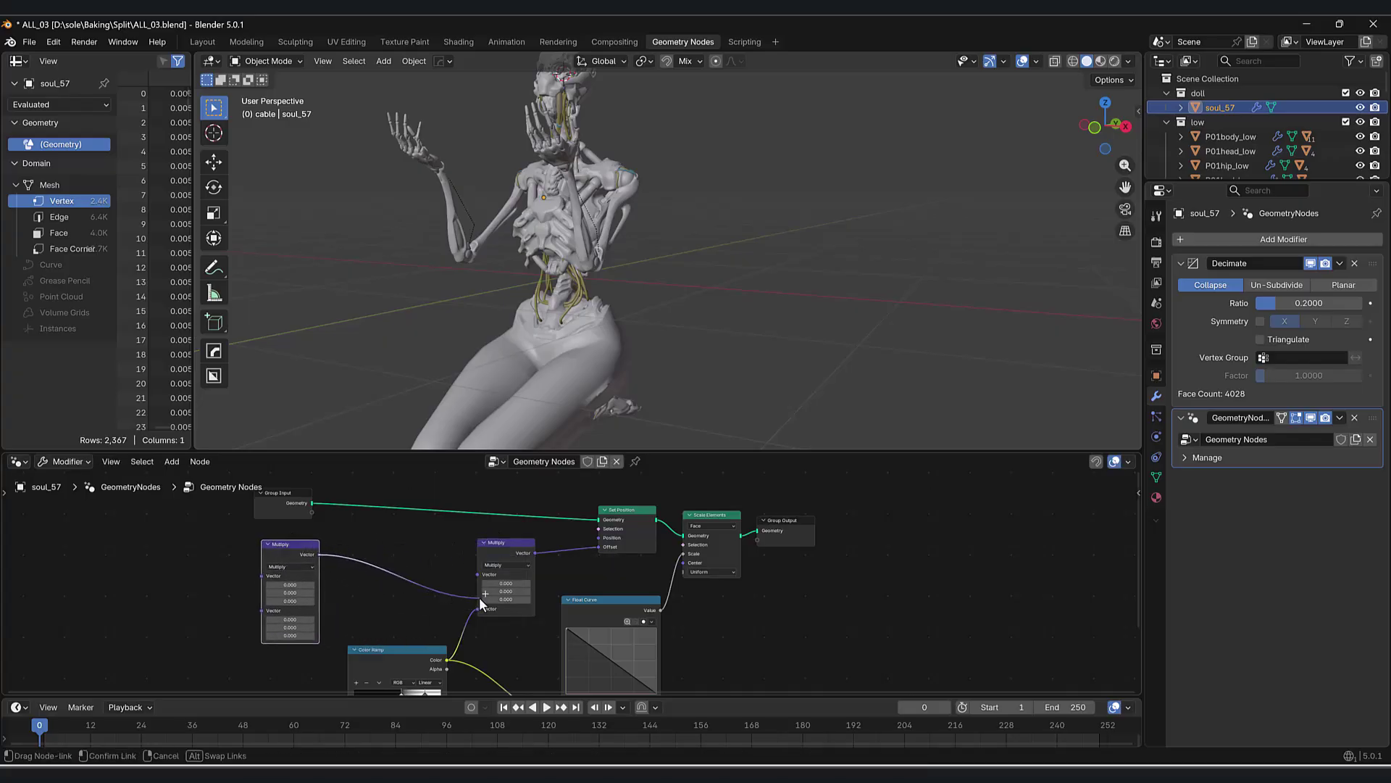
left_click_drag(463, 575, 472, 574)
- Duplicate the Color Ramp and connect the copy's Color output to the second Vector input of the new Multiply node
middle_click_drag(235, 571, 405, 511)
left_click(542, 595)
key("shift+d")
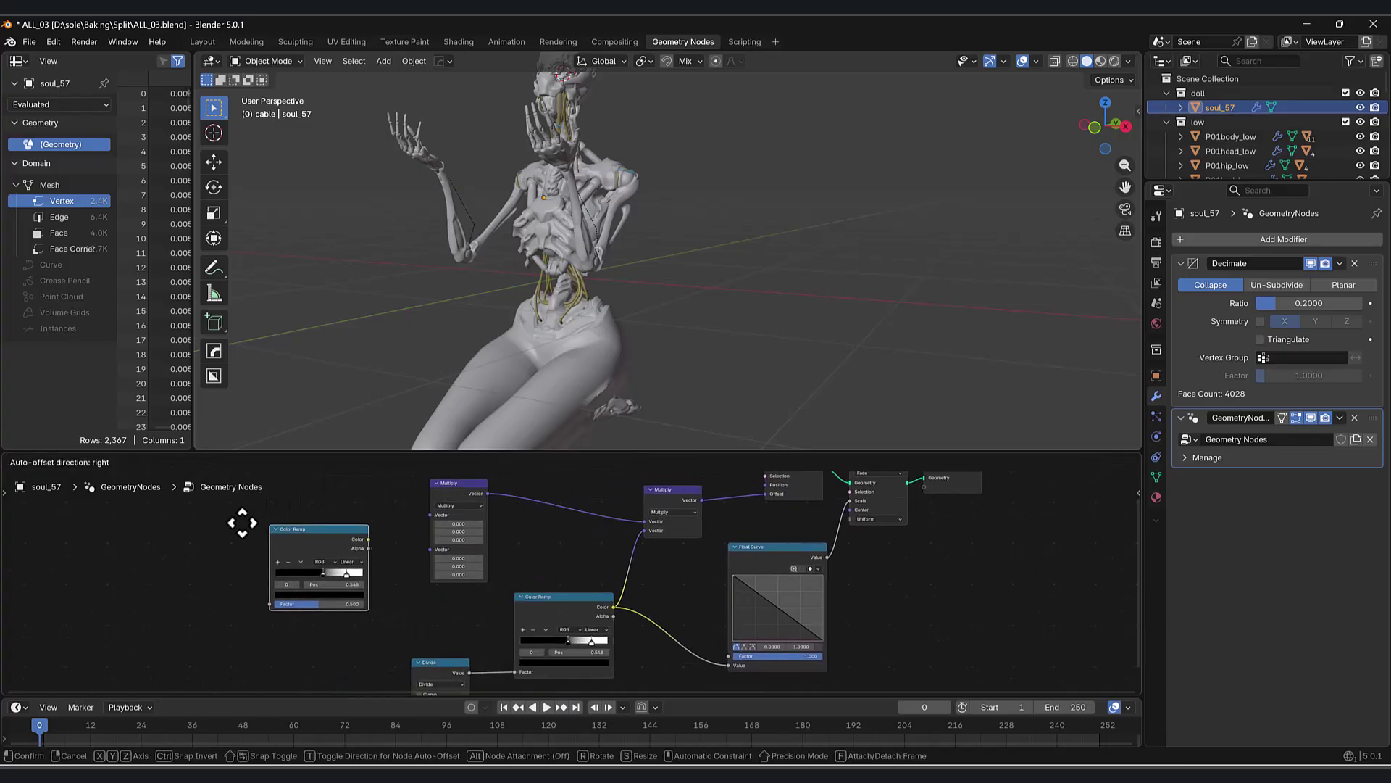
left_click(304, 583)
left_click_drag(370, 567, 425, 552)
- Add a Normal node and connect its Normal output to the first Vector input of the new Multiply node
middle_click_drag(414, 548, 485, 577)
middle_click_drag(430, 574, 450, 578)
key("shift+a")
left_click(387, 439)
type("no")
left_click(416, 500)
left_click(210, 540)
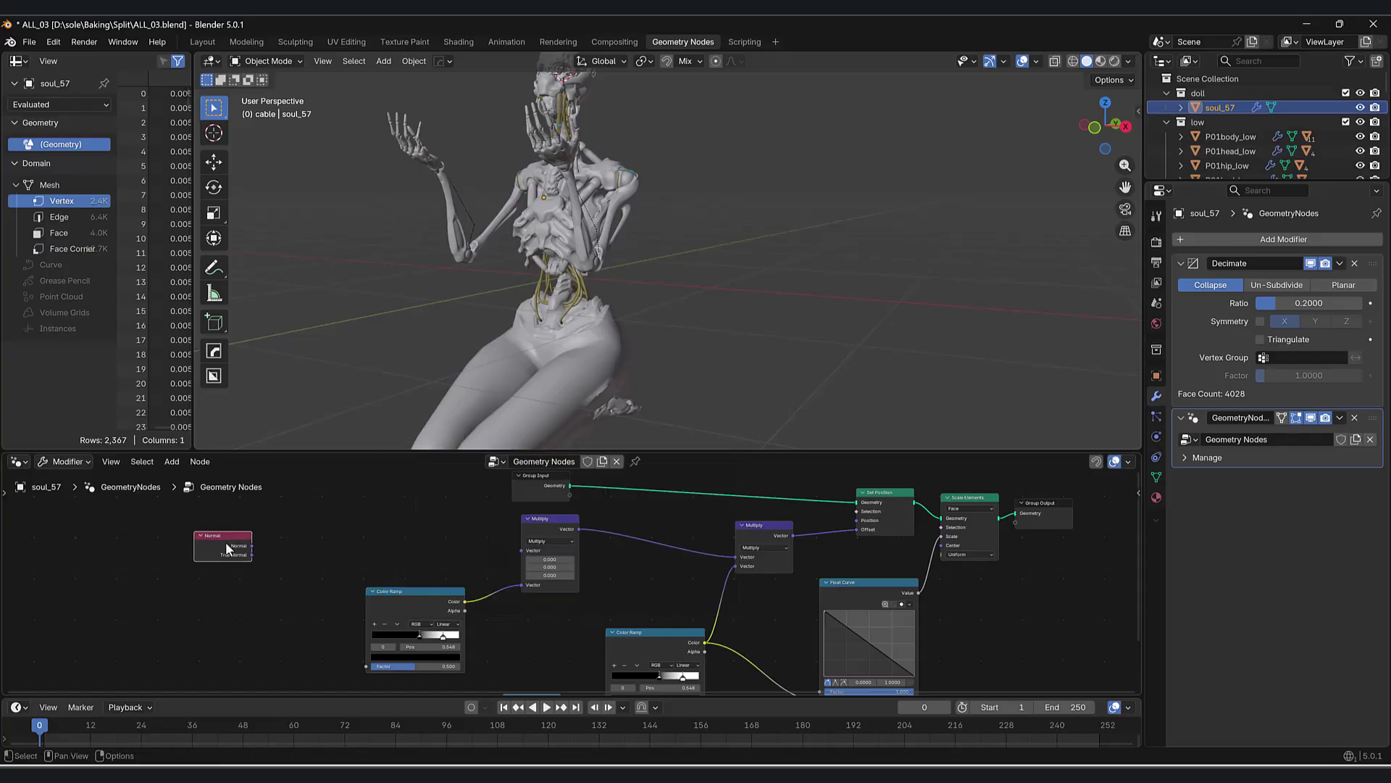
left_click_drag(248, 548, 307, 550)
left_click_drag(459, 562, 521, 552)
- Add a Noise Texture node before the duplicated Color Ramp
middle_click_drag(348, 599, 398, 522)
key("shift+a")
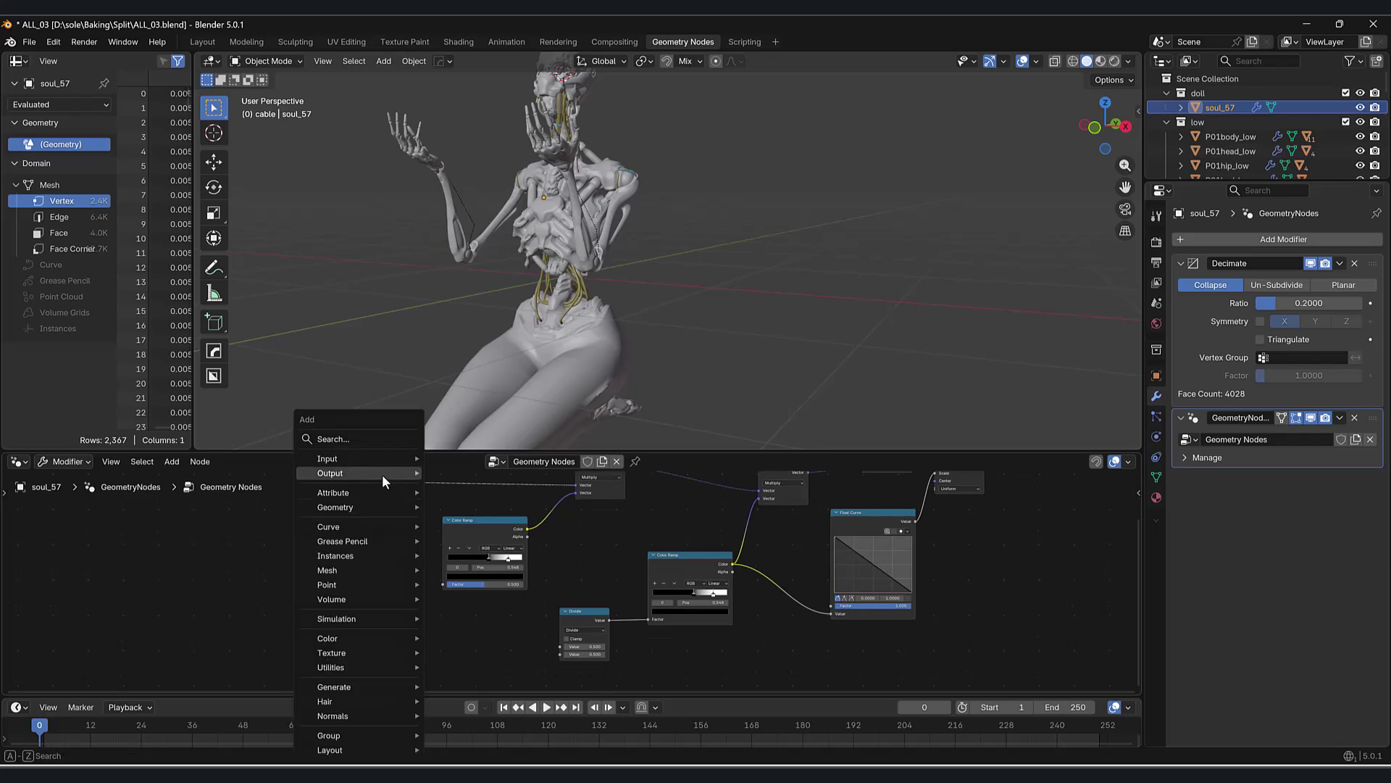
type("no")
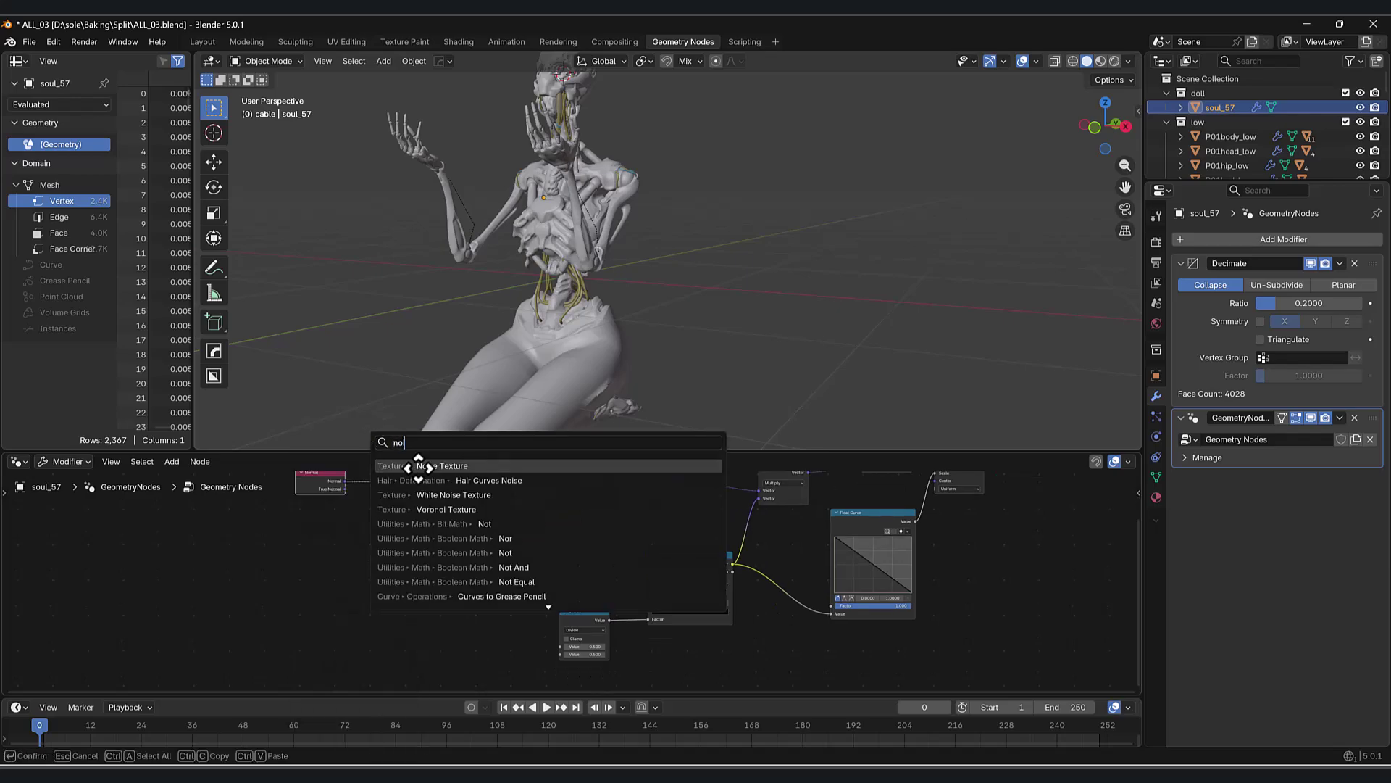
key("Return")
left_click(342, 538)
- Switch the Noise Texture to 4D and set its Scale to 2.0
scroll(351, 583, "up", 4)
middle_click_drag(354, 592, 364, 563)
left_click(319, 554)
left_click(275, 610)
scroll(279, 605, "up", 3)
scroll(315, 602, "down", 2)
middle_click_drag(282, 599, 357, 556)
scroll(357, 555, "up", 2)
scroll(356, 555, "down", 1)
left_click(329, 571)
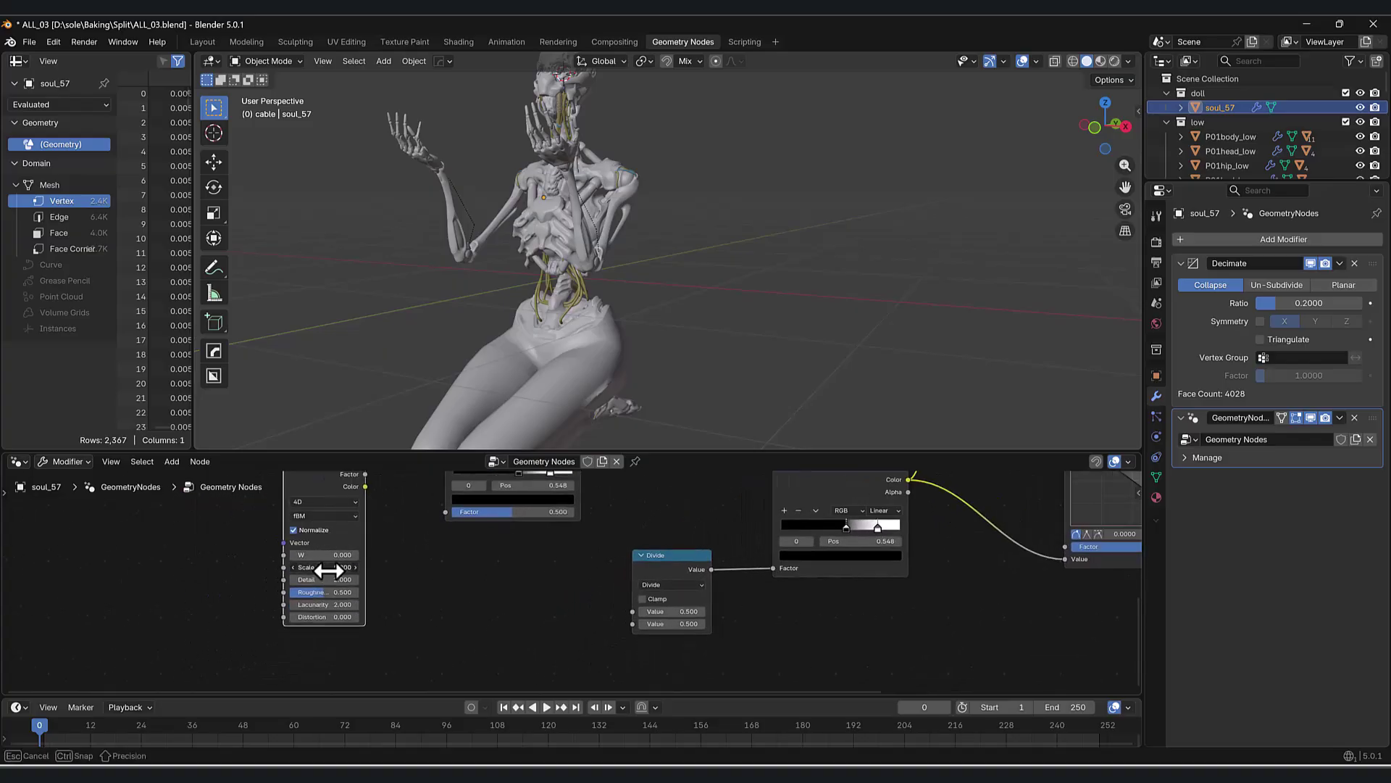
key("Return")
- Add a Geometry Proximity node before the Divide node
middle_click_drag(461, 628, 413, 605)
scroll(408, 577, "down", 2)
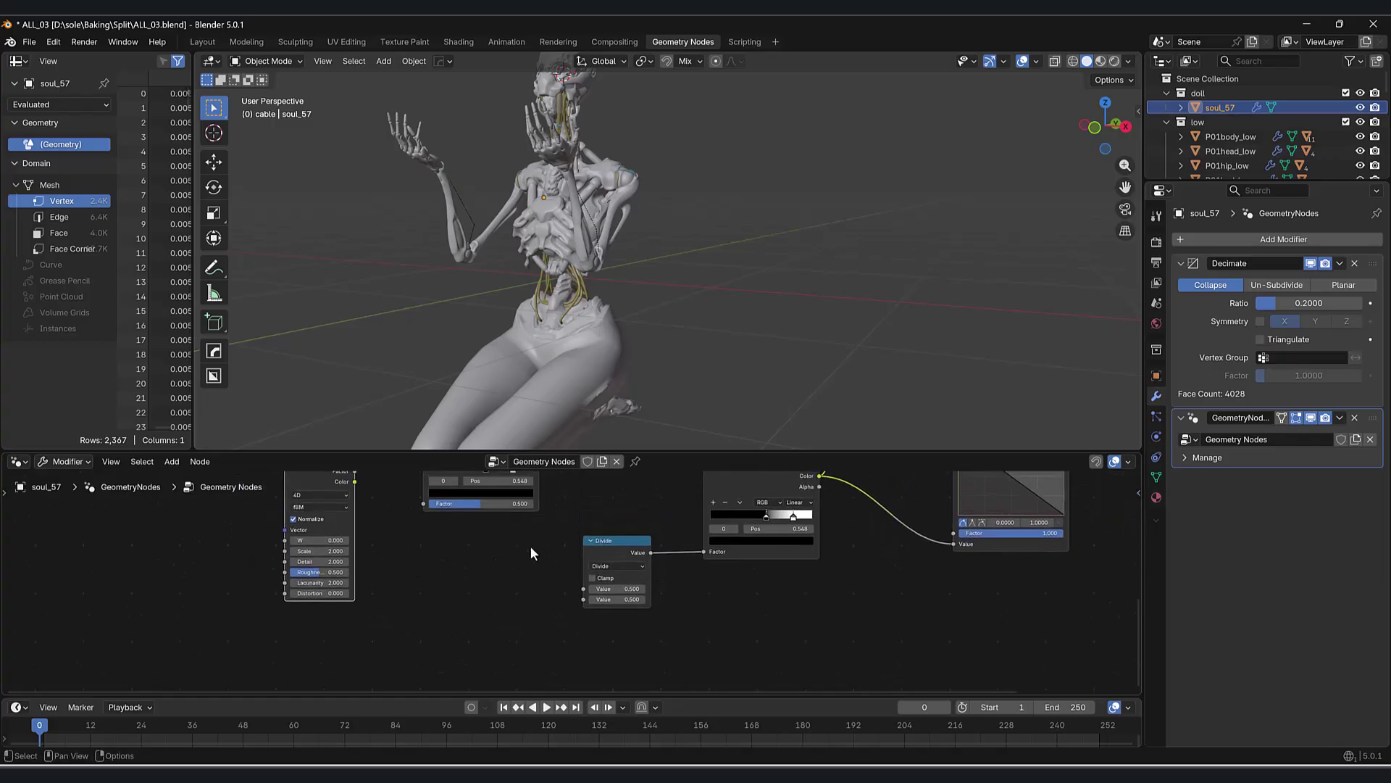
key("shift+a")
left_click(495, 442)
type("pro")
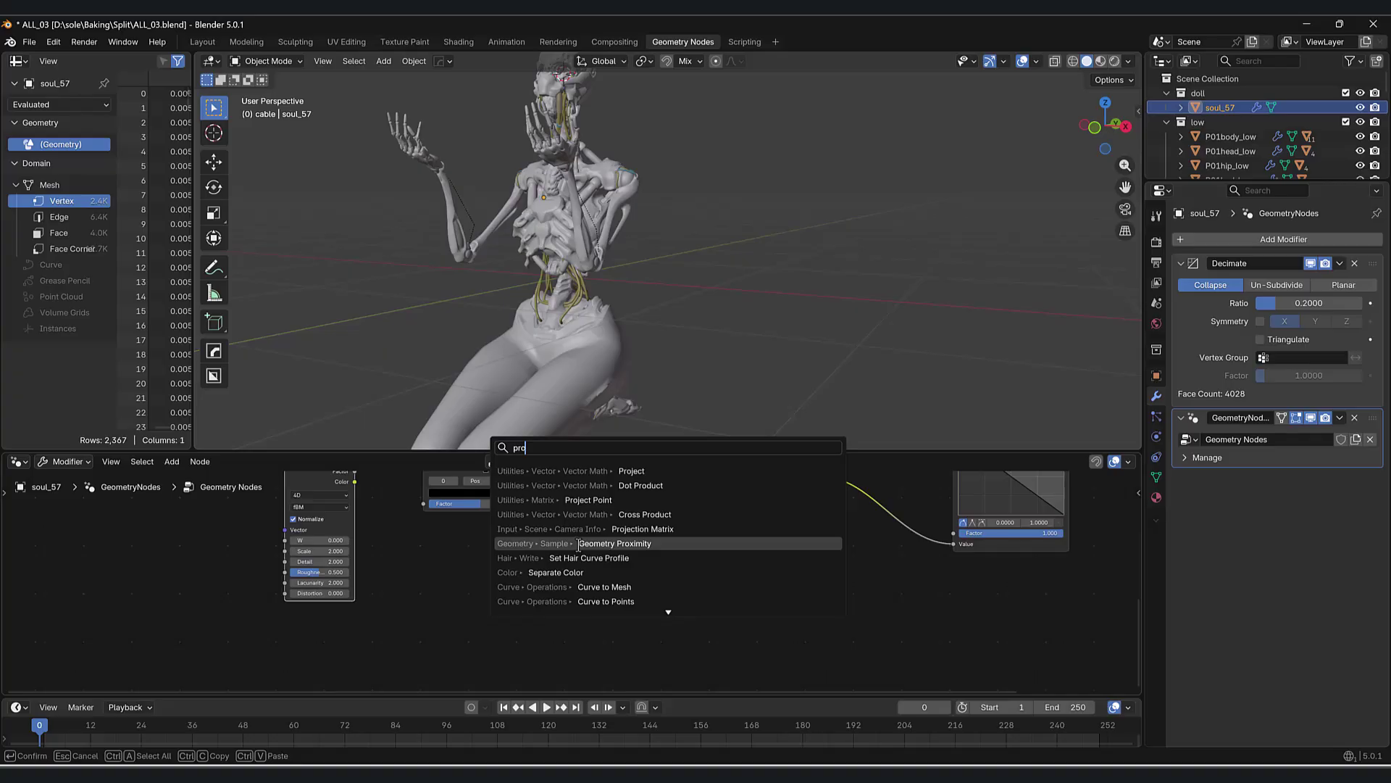
type("z")
key("BackSpace")
type("x")
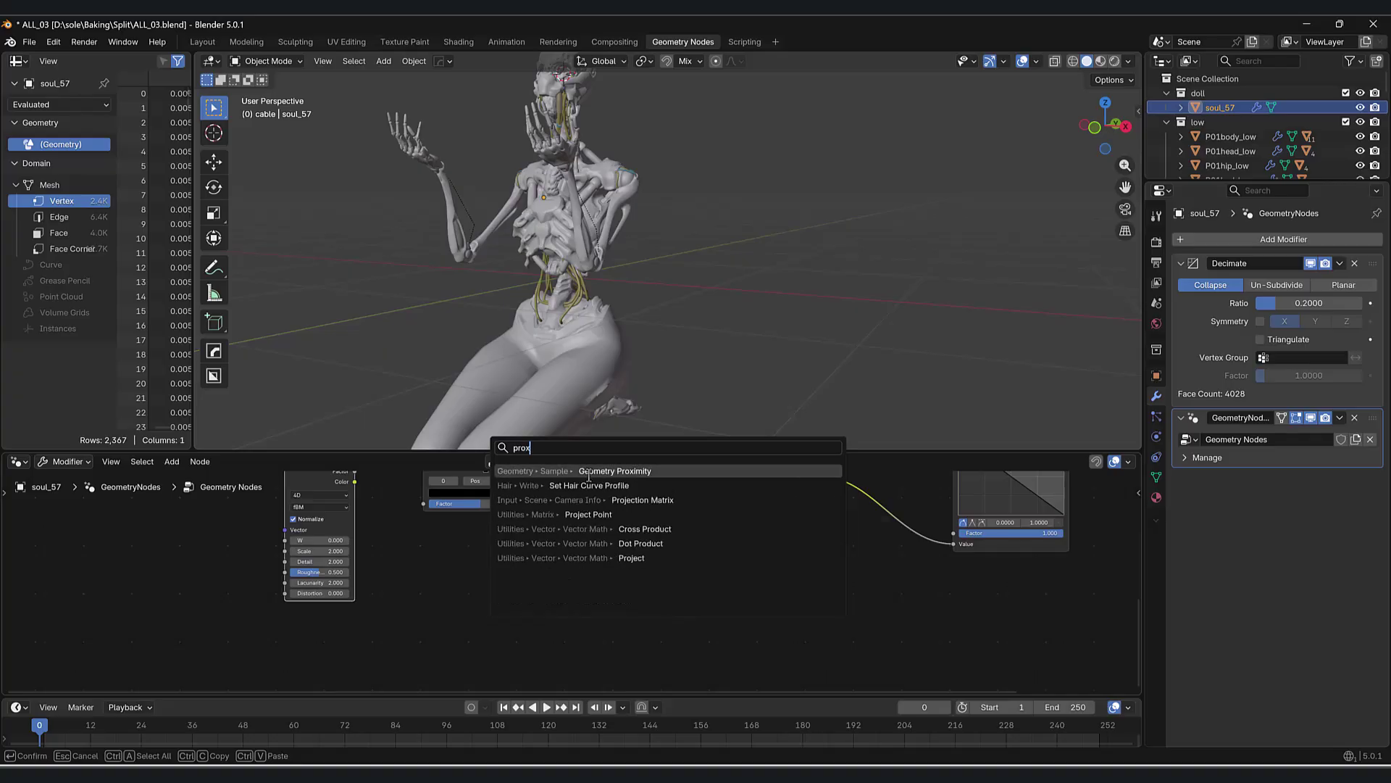
left_click(586, 471)
left_click(449, 566)
- Connect the Geometry Proximity's Position output to the Divide node's second Value input
scroll(474, 534, "up", 1)
middle_click_drag(529, 589, 425, 548)
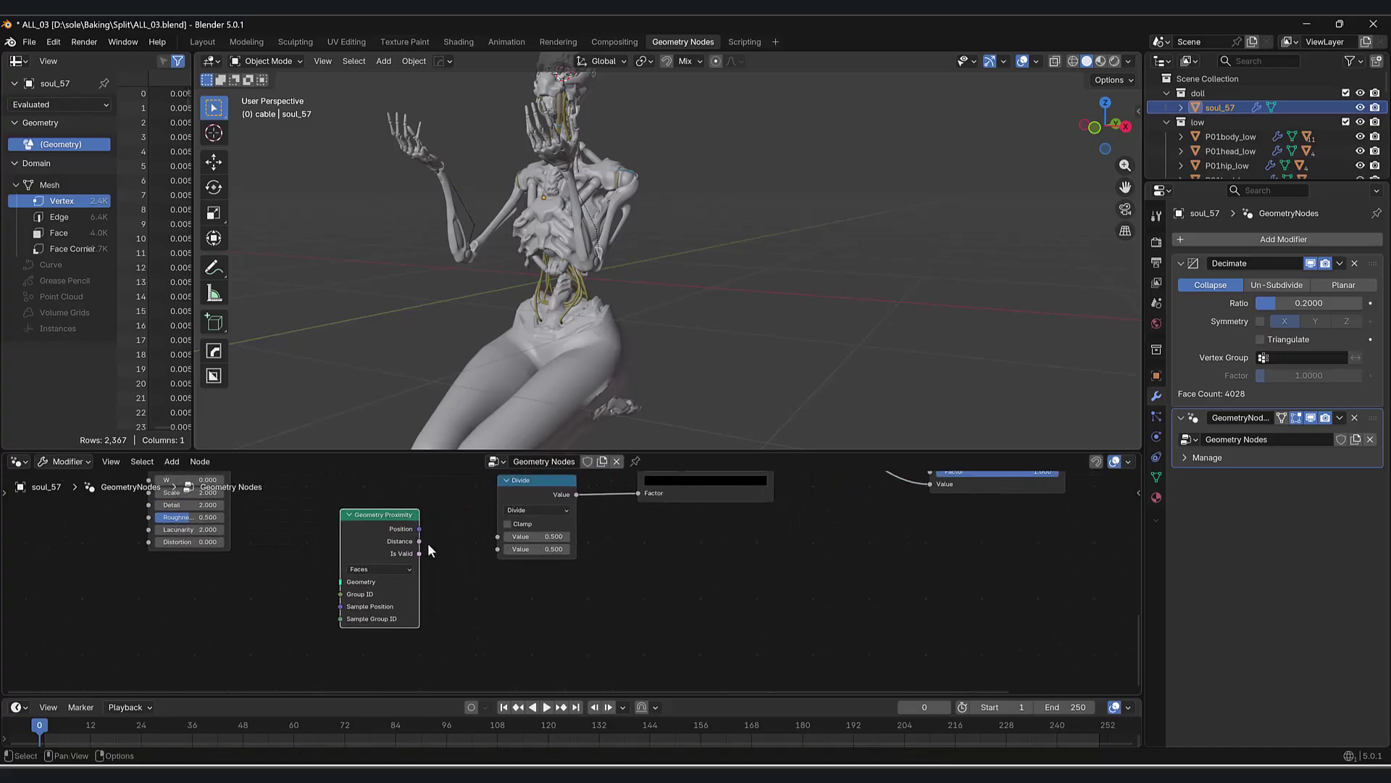
scroll(418, 564, "up", 1)
left_click_drag(417, 540, 497, 562)
left_click_drag(362, 526, 362, 546)
middle_click_drag(365, 544, 392, 512)
scroll(454, 490, "down", 2)
middle_click_drag(320, 572, 324, 562)
- Add a cube mesh to the scene and scale it down to about 0.11 m wide
key("shift+a")
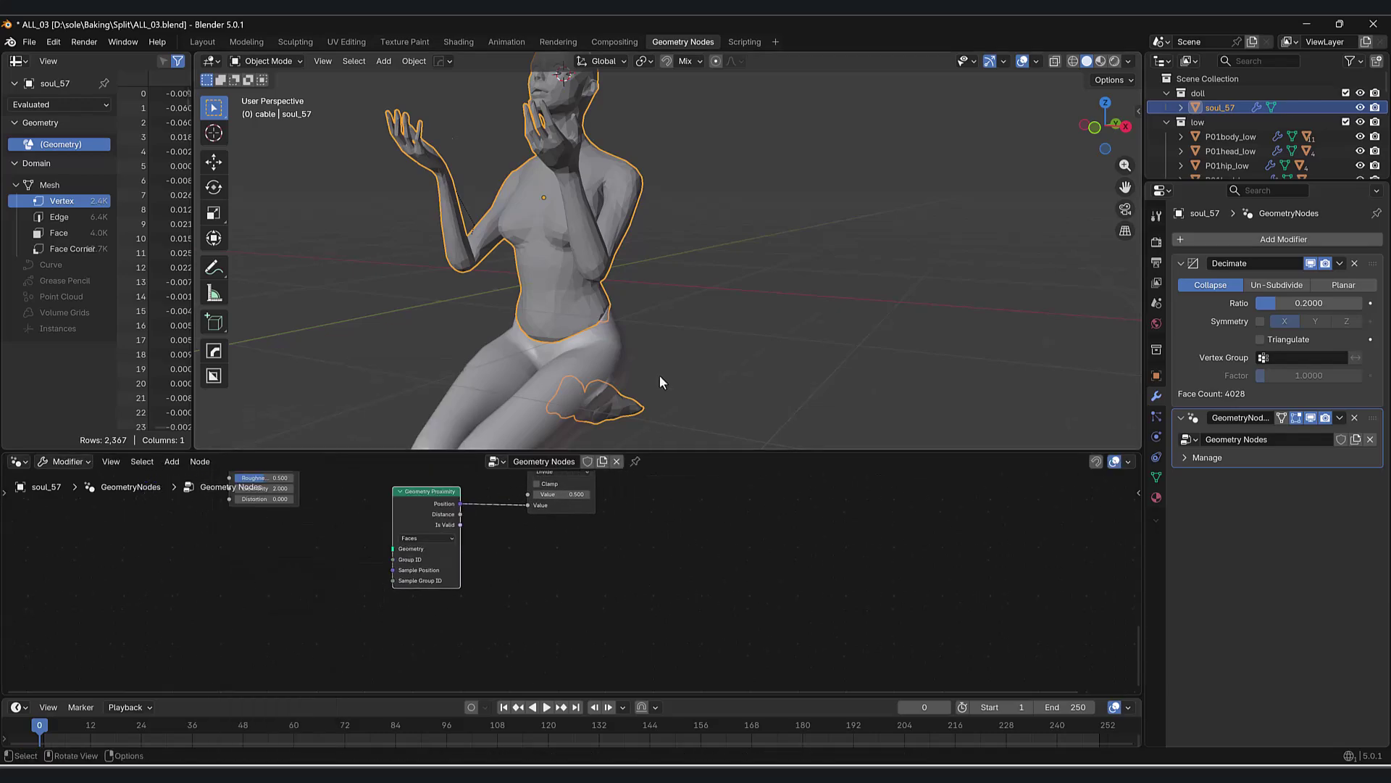
scroll(655, 376, "down", 3)
key("shift+a")
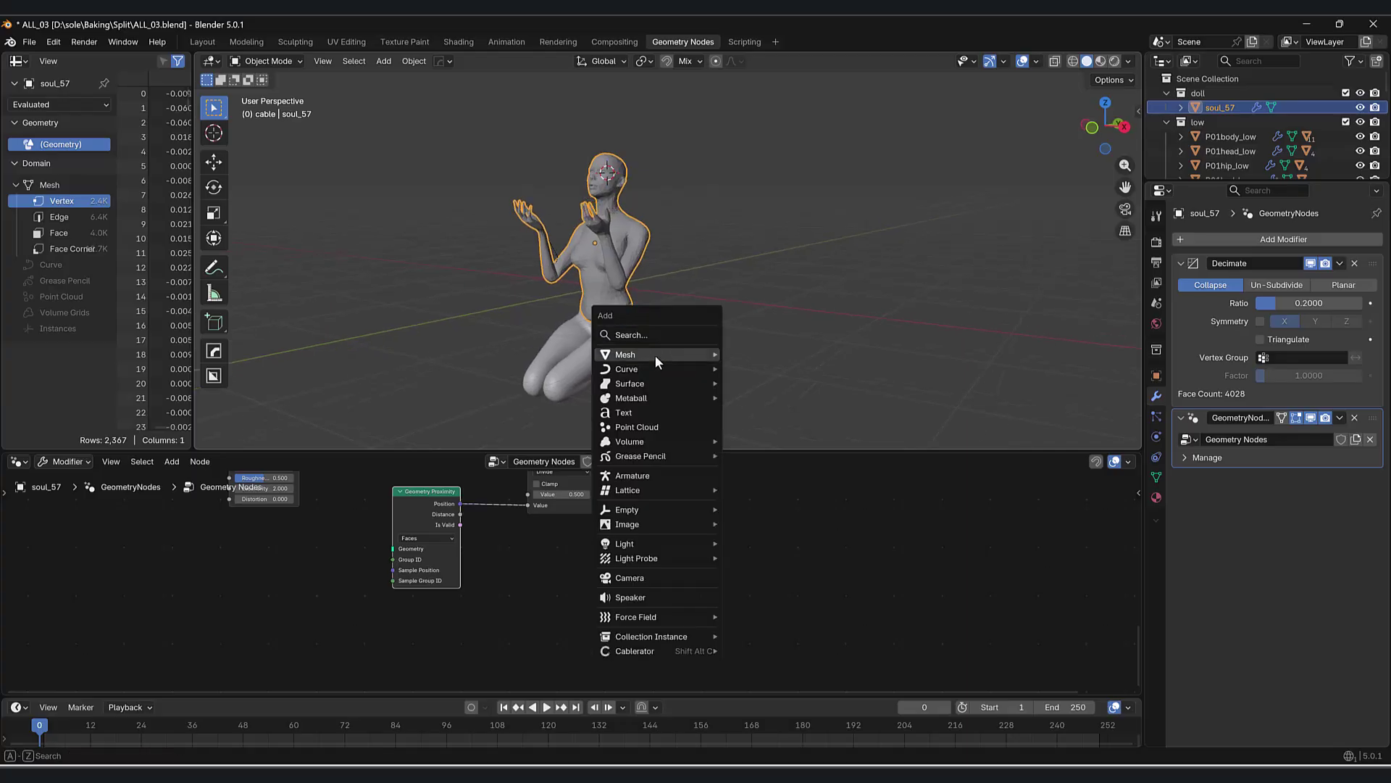
mouse_move(658, 352)
left_click(754, 368)
middle_click_drag(746, 345, 899, 384)
key("s")
left_click(665, 212)
- Move the small cube along Y and Z so it sits above the figure's head
middle_click_drag(666, 211, 681, 363)
key("g")
right_click(680, 306)
key("g")
key("y")
left_click(615, 326)
key("g")
key("z")
left_click(679, 258)
- Apply the cube's rotation and scale
mouse_move(679, 258)
middle_mouse_down()
mouse_move(721, 258)
mouse_move(696, 270)
middle_mouse_up()
scroll(667, 290, "up", 3)
scroll(684, 290, "up", 2)
key("ctrl+a")
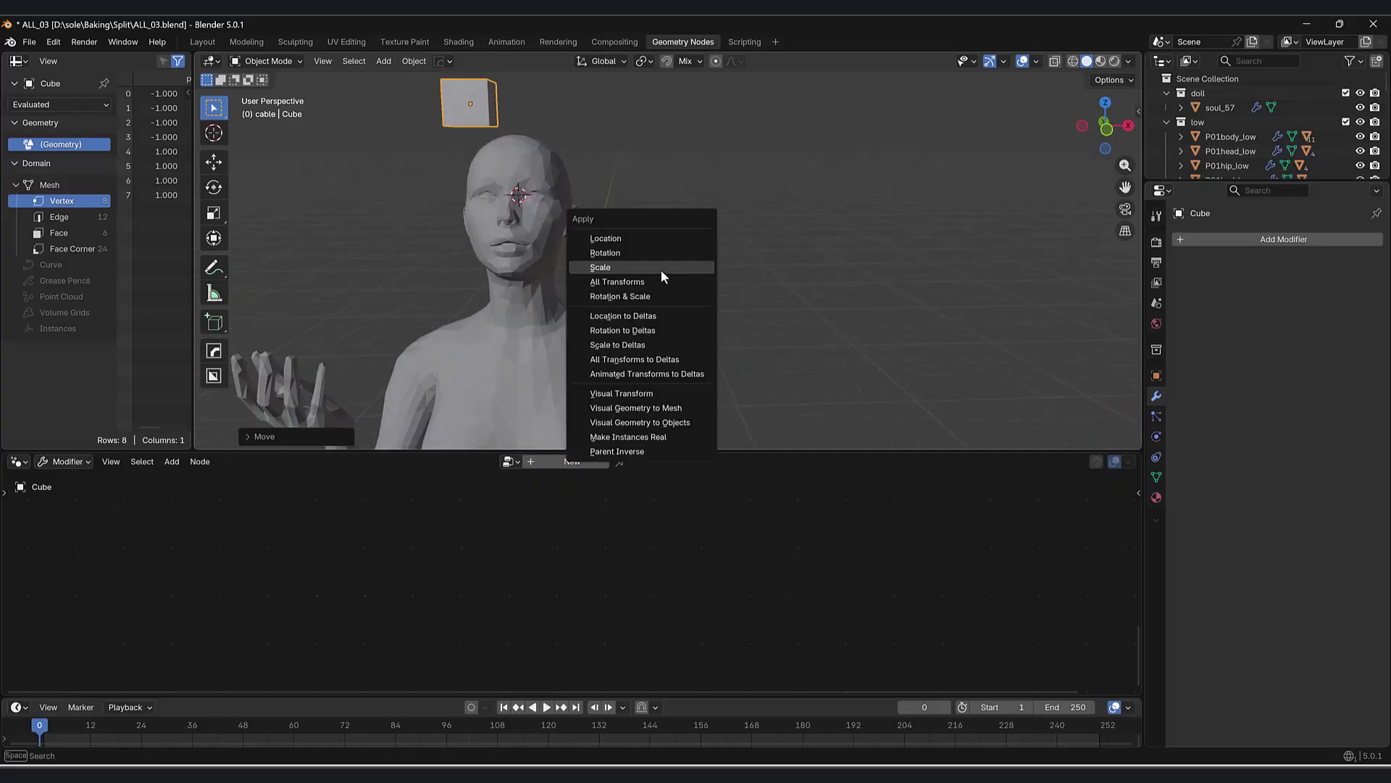
left_click(634, 296)
- Reveal the Cube in the Outliner and make the soul_57 figure active again to show its node tree
scroll(664, 290, "down", 5)
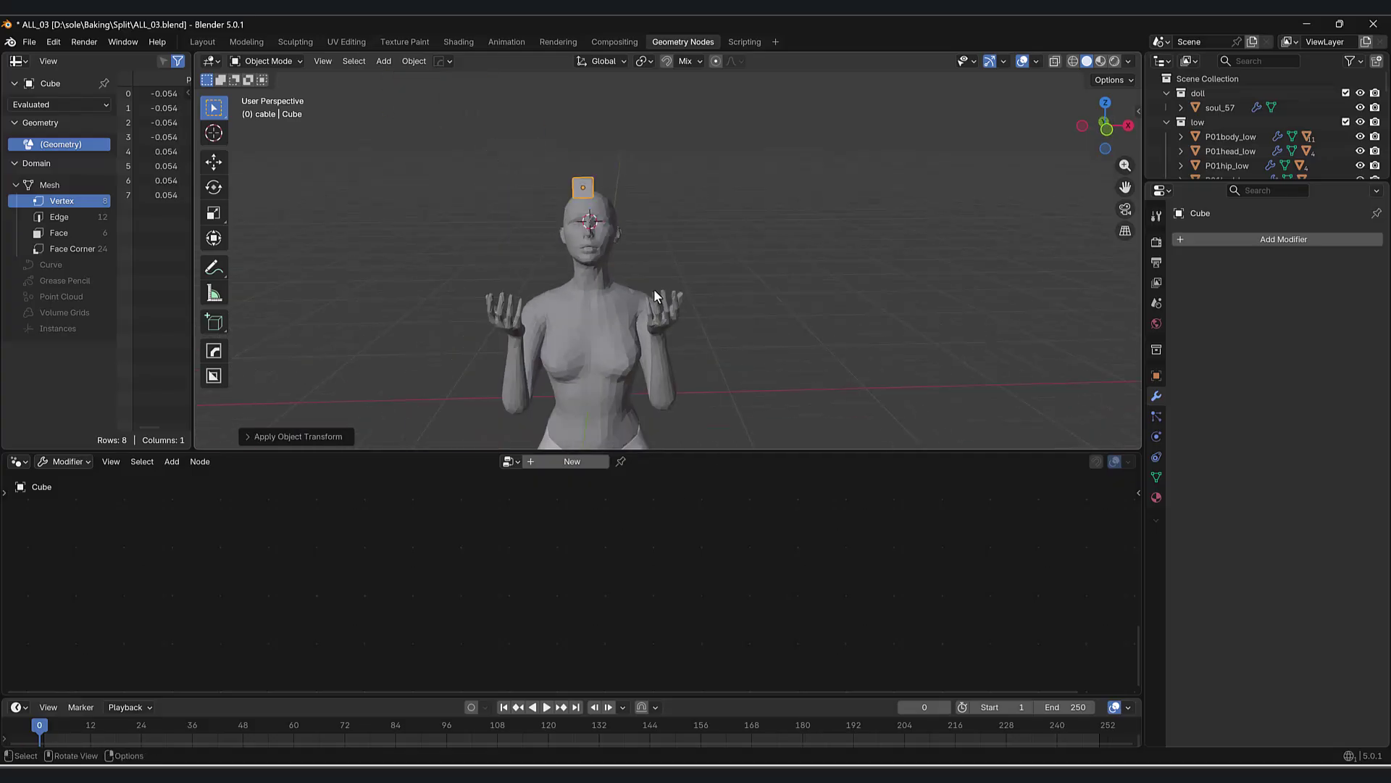
left_click(577, 257)
left_click(542, 174, "shift")
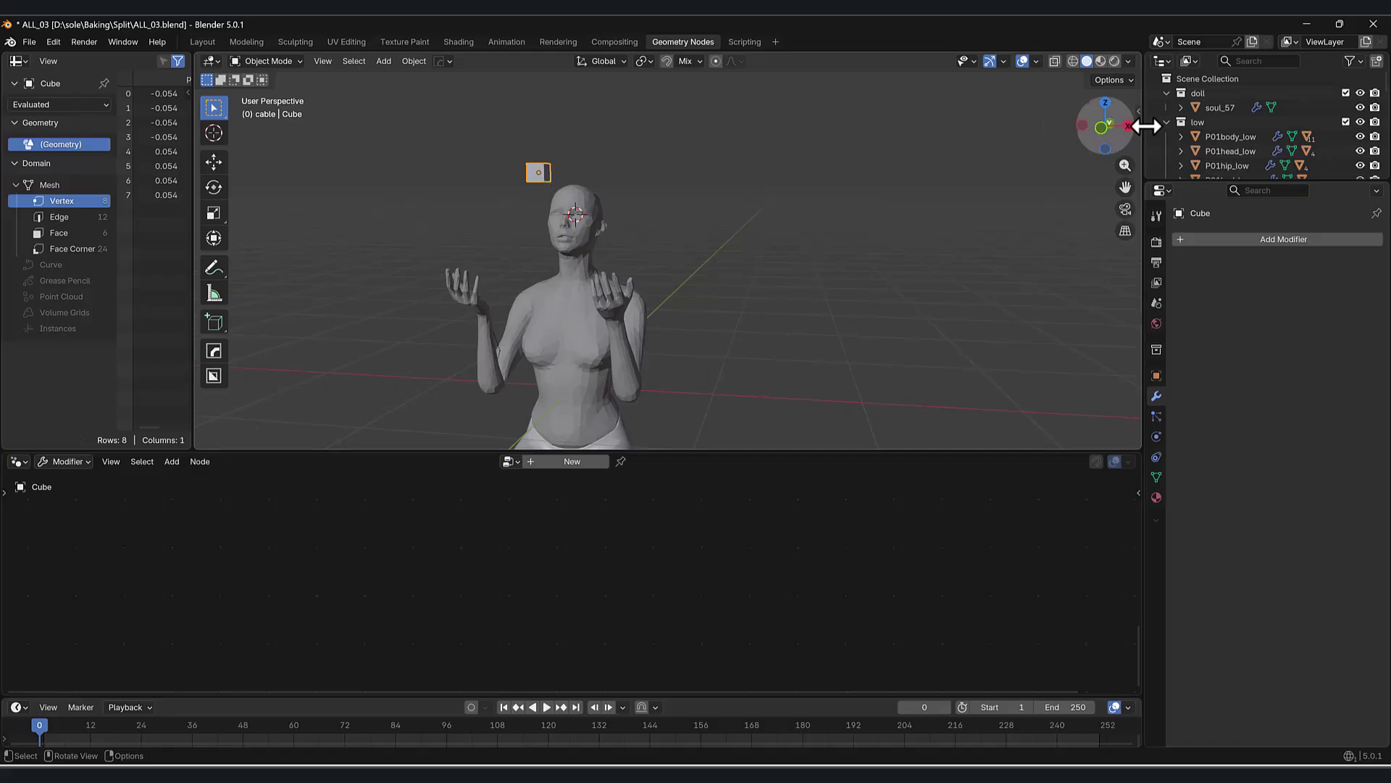
key("KP_Decimal")
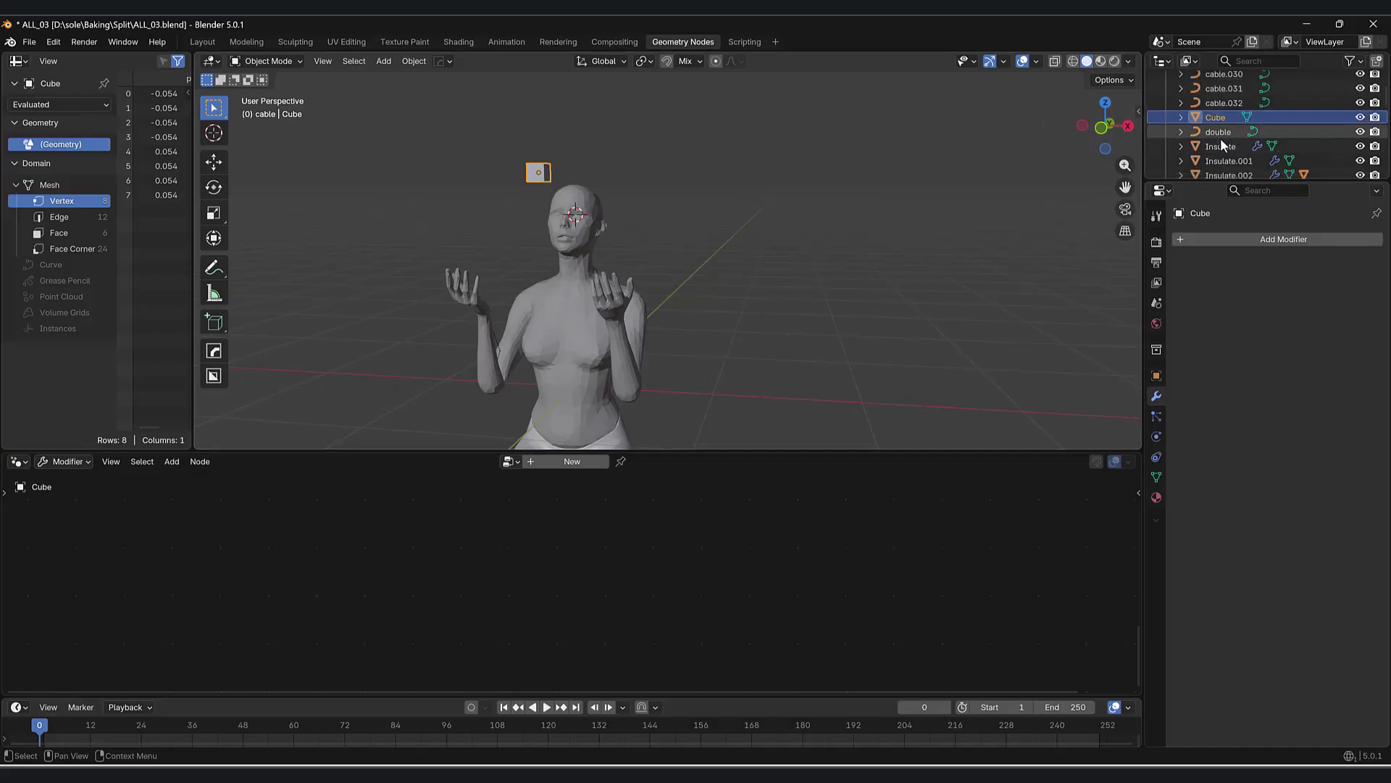
left_click(580, 319)
middle_click_drag(569, 214, 690, 206)
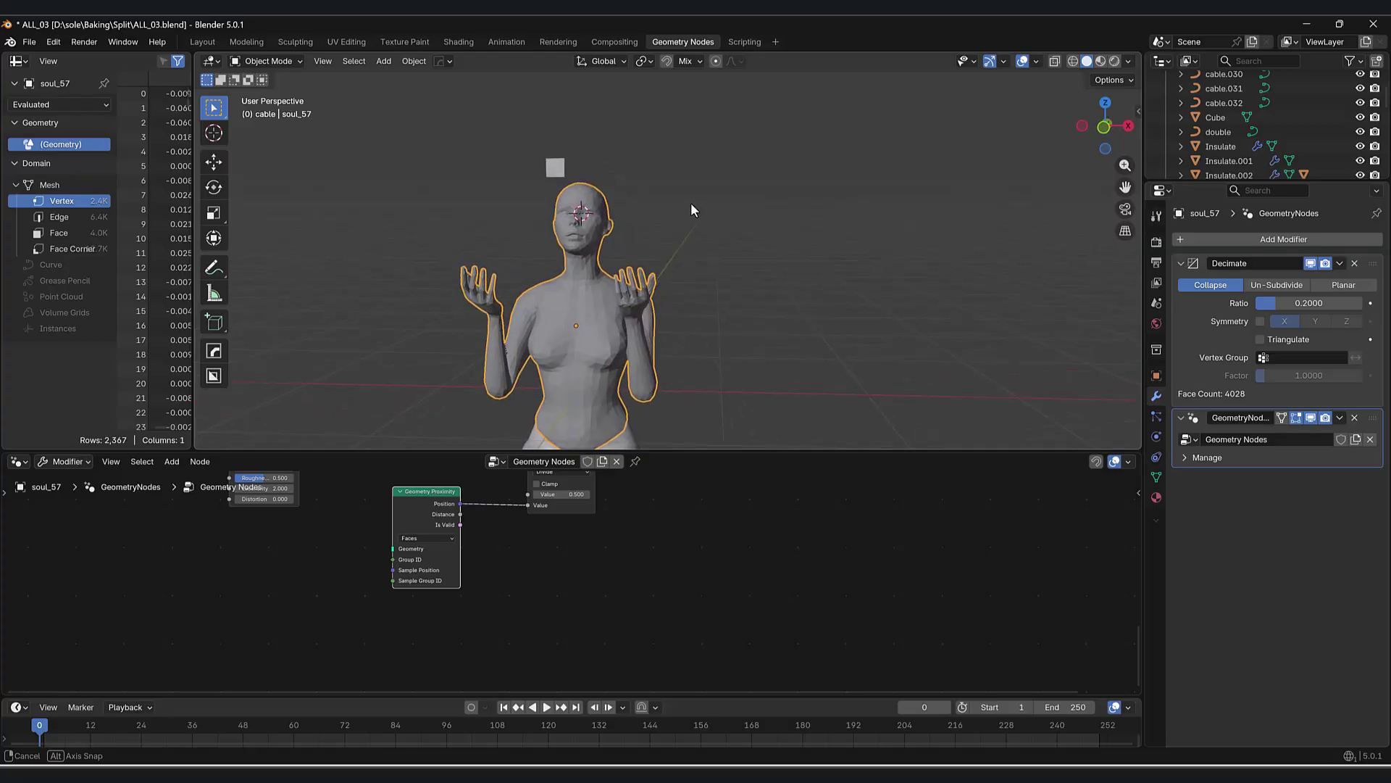
- Bring the Cube from the Outliner into soul_57's node tree as an Object Info node near Geometry Proximity
left_click(1221, 113)
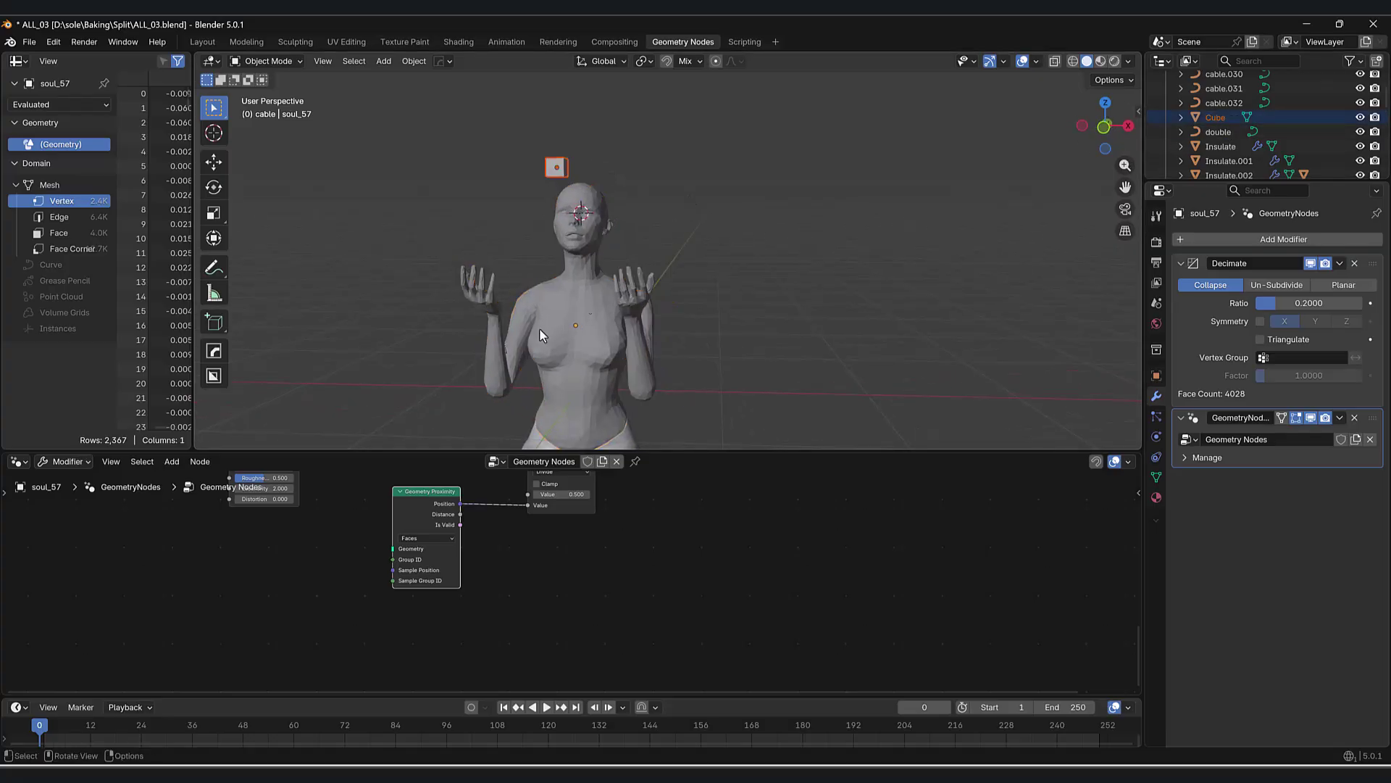
left_click(1224, 123)
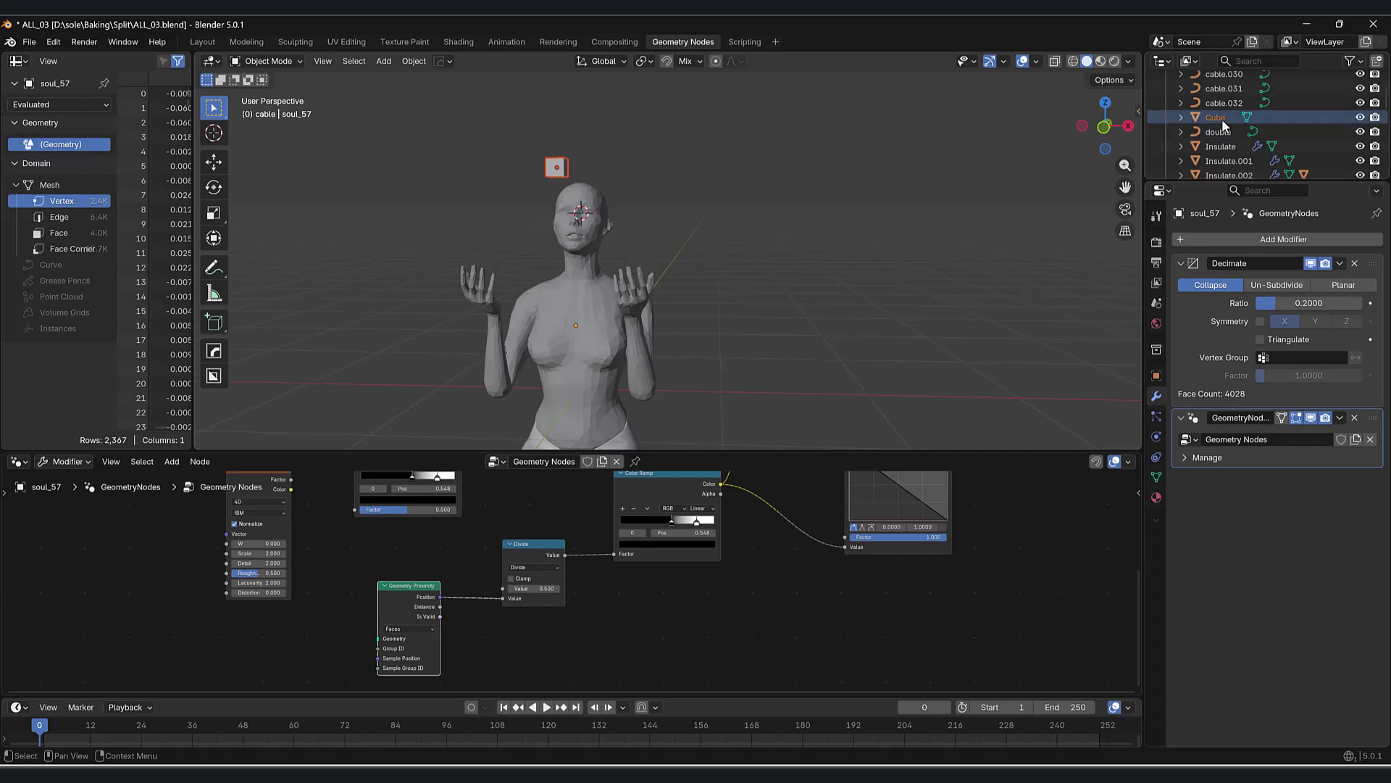
left_click_drag(1217, 123, 399, 587)
scroll(359, 550, "up", 2)
scroll(402, 575, "down", 1)
middle_click_drag(398, 587, 376, 549)
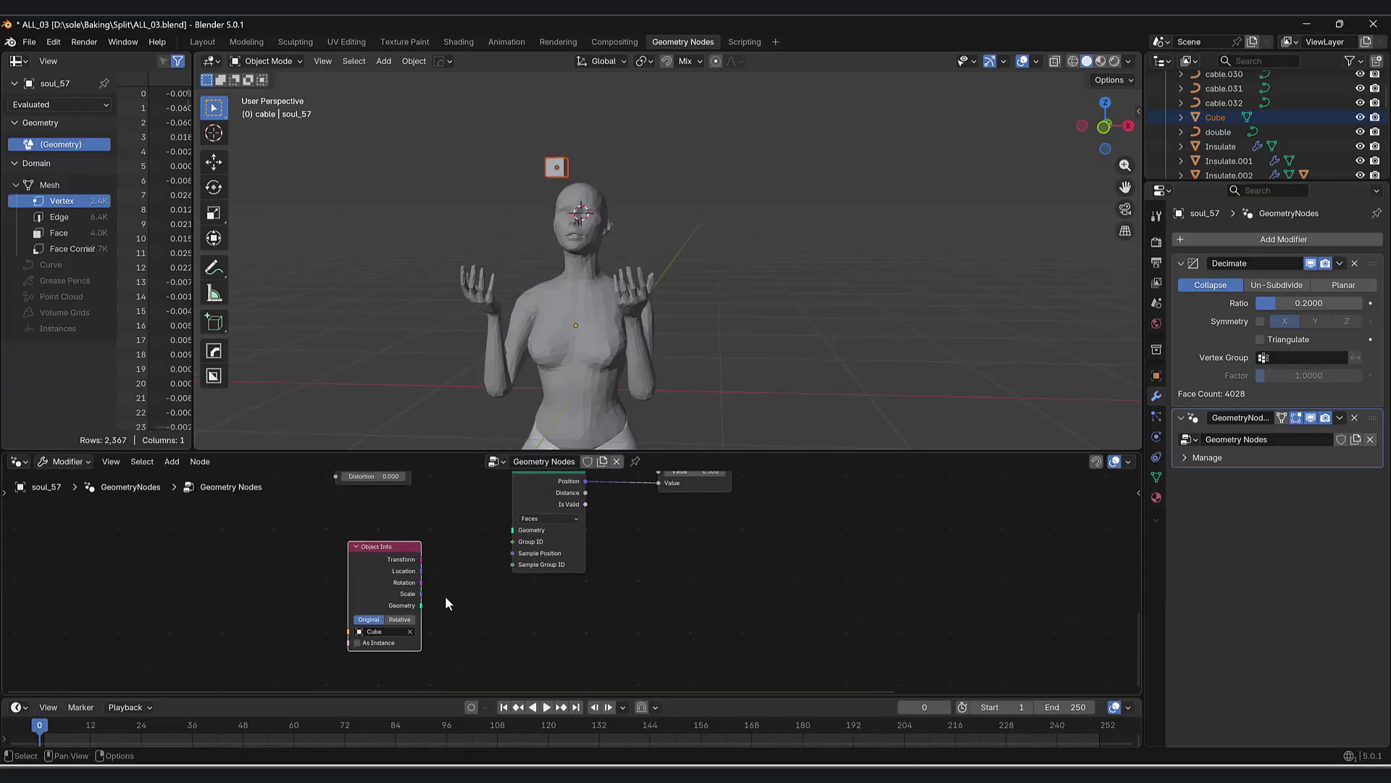
- Connect the Object Info's Geometry to the Geometry Proximity's Geometry and its Scale to the Divide node's first Value
left_click_drag(422, 608, 512, 534)
middle_click_drag(476, 599, 445, 621)
scroll(428, 610, "down", 1)
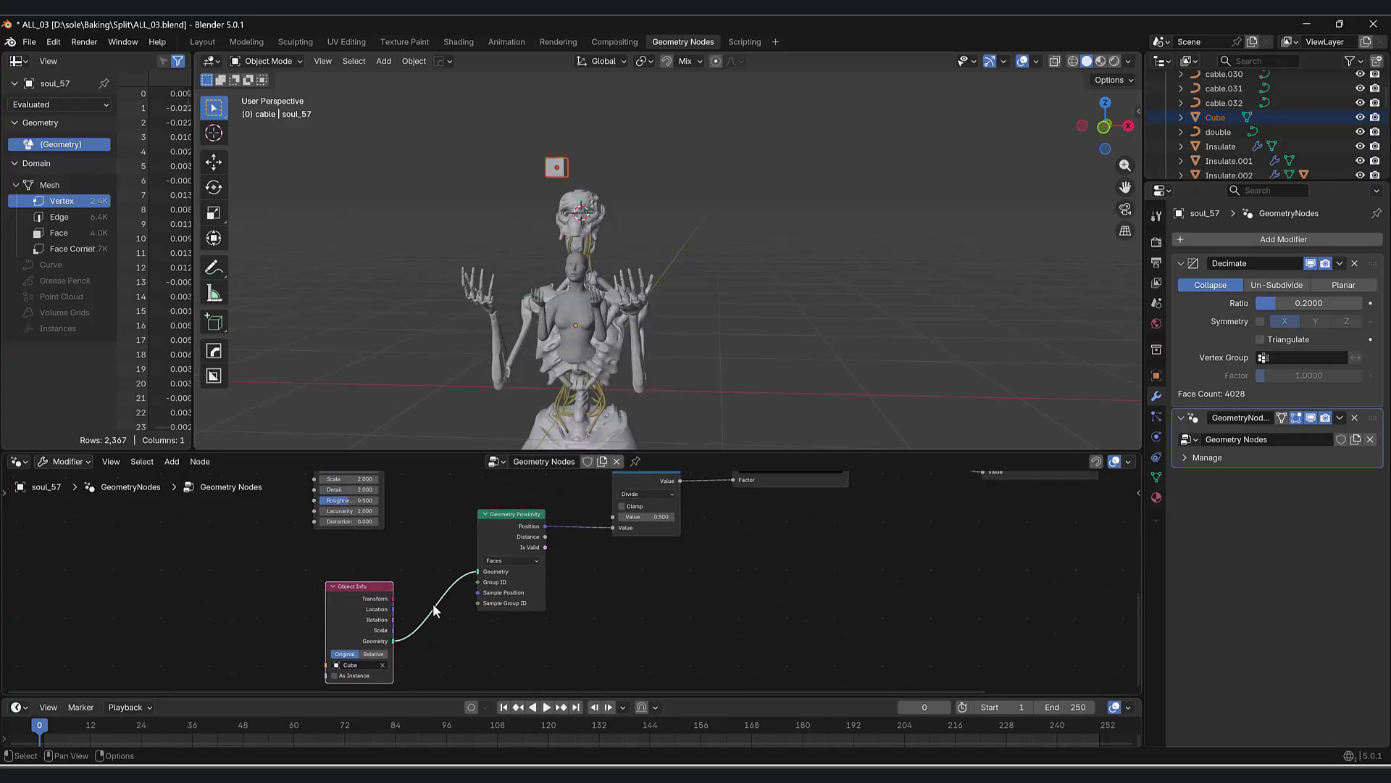
left_click_drag(505, 523, 502, 581)
left_click_drag(393, 630, 608, 516)
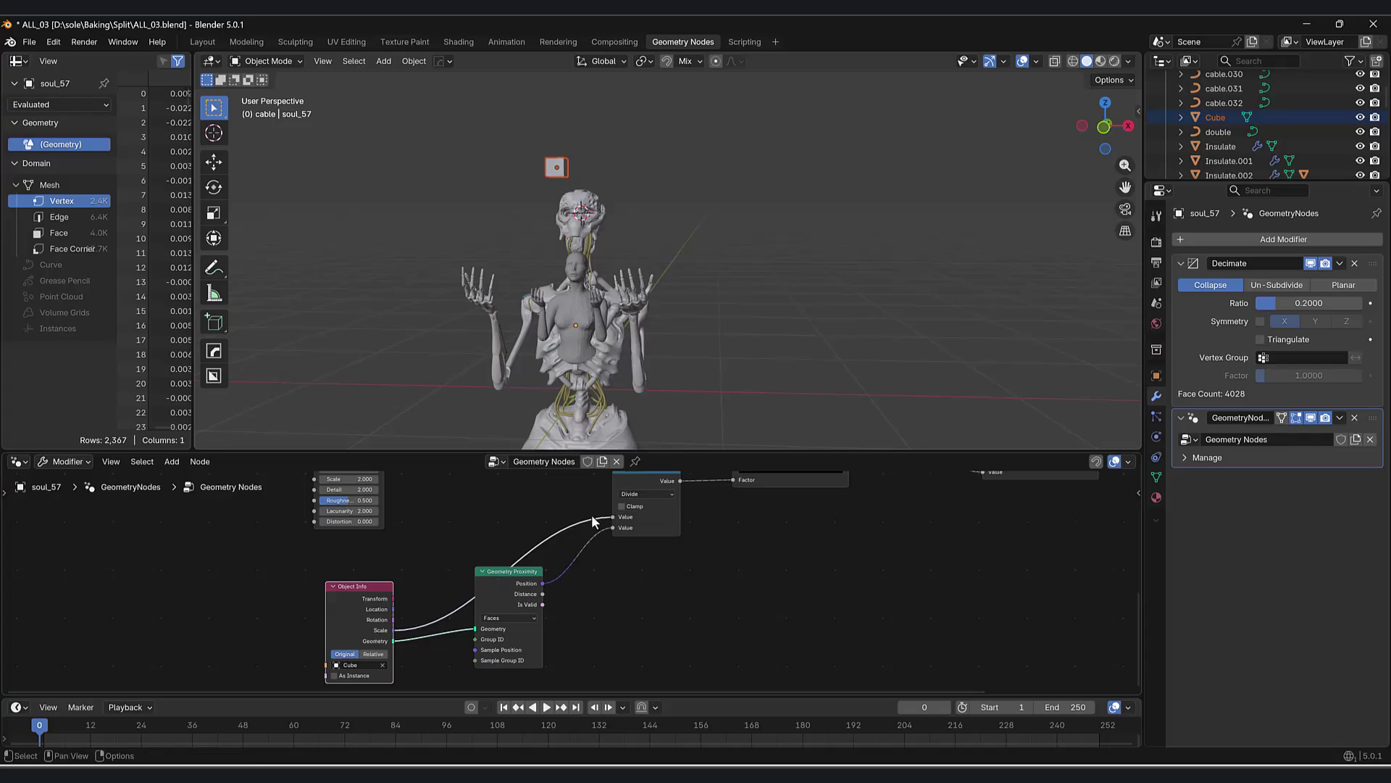
middle_click_drag(524, 529, 503, 528)
middle_click_drag(500, 334, 445, 366)
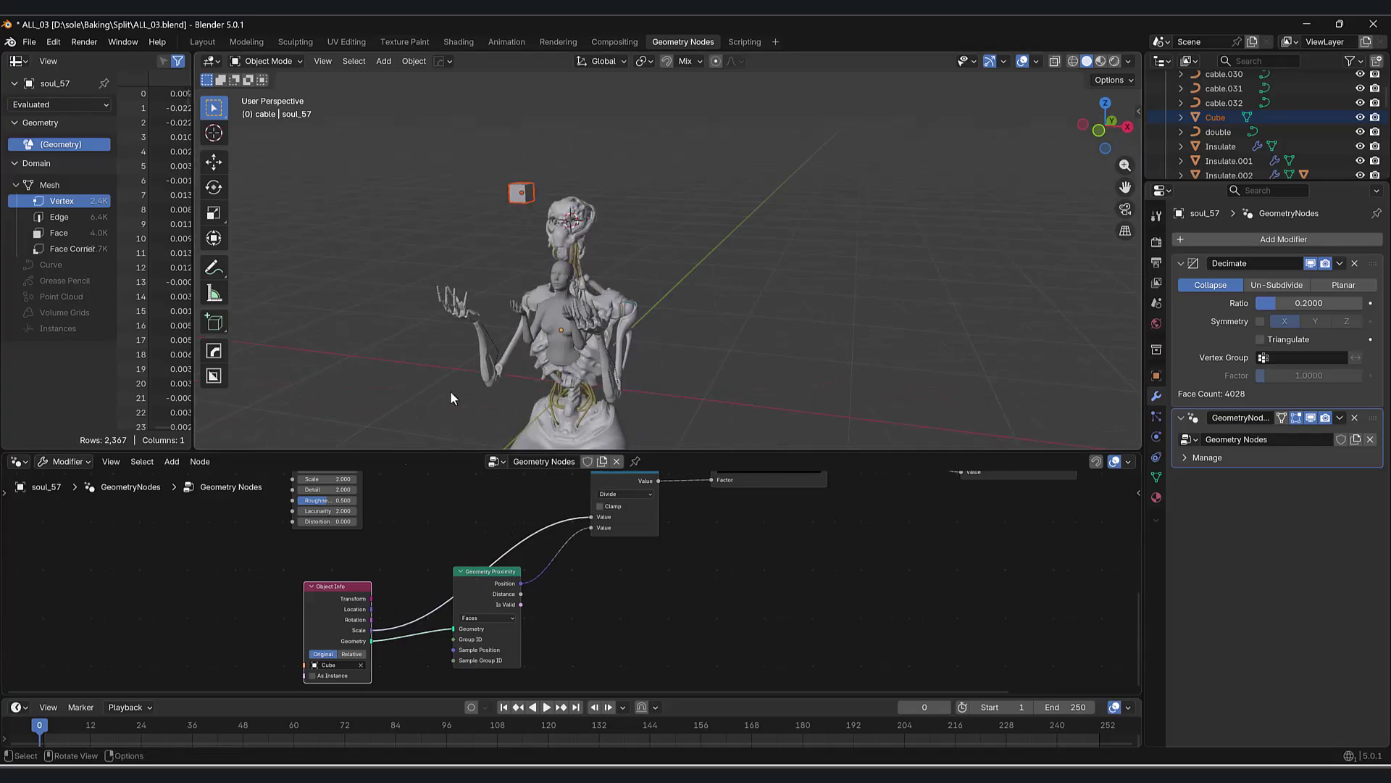
- Connect the Noise Texture's Color to the Factor of the Color Ramp that feeds the first Multiply node
middle_click_drag(367, 581, 425, 624, "shift")
scroll(433, 589, "down", 2)
middle_click_drag(438, 569, 433, 633)
scroll(440, 557, "up", 2)
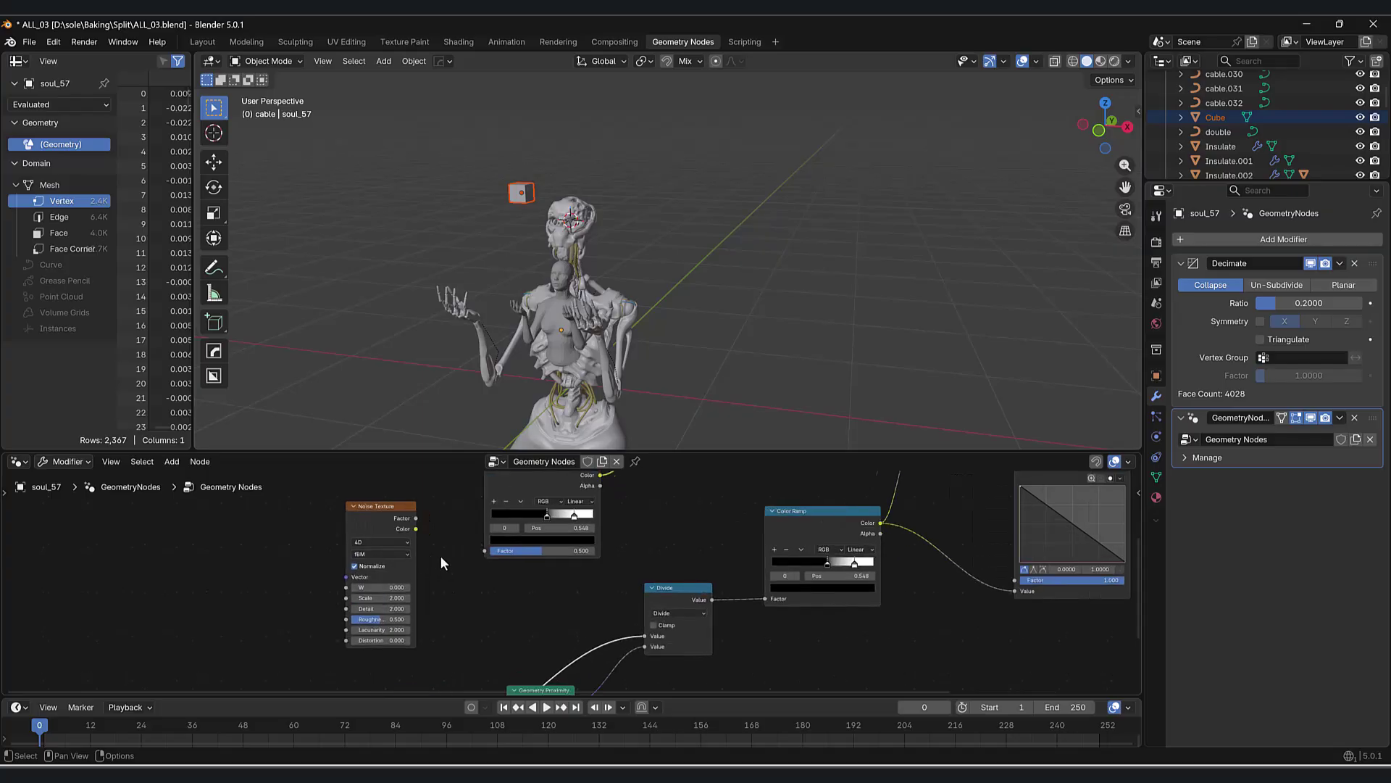
middle_click_drag(454, 562, 439, 604)
left_click_drag(401, 571, 464, 606)
- Add a Math node set to Divide before the Noise Texture and connect its Value to the texture's W
middle_click_drag(464, 606, 481, 562)
middle_click_drag(372, 560, 471, 529)
middle_click_drag(319, 574, 409, 567)
key("shift+a")
left_click(380, 439)
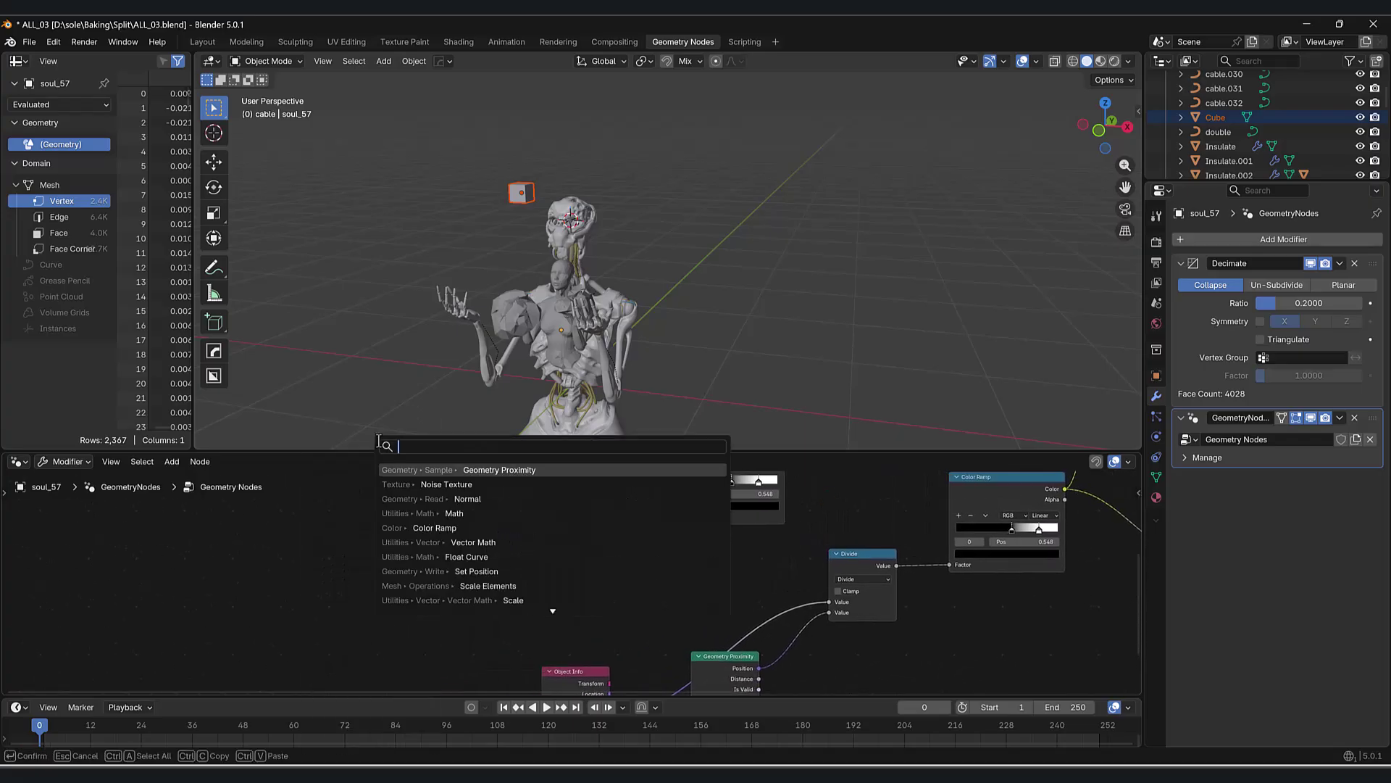
left_click(454, 514)
left_click(388, 545)
left_click(391, 551)
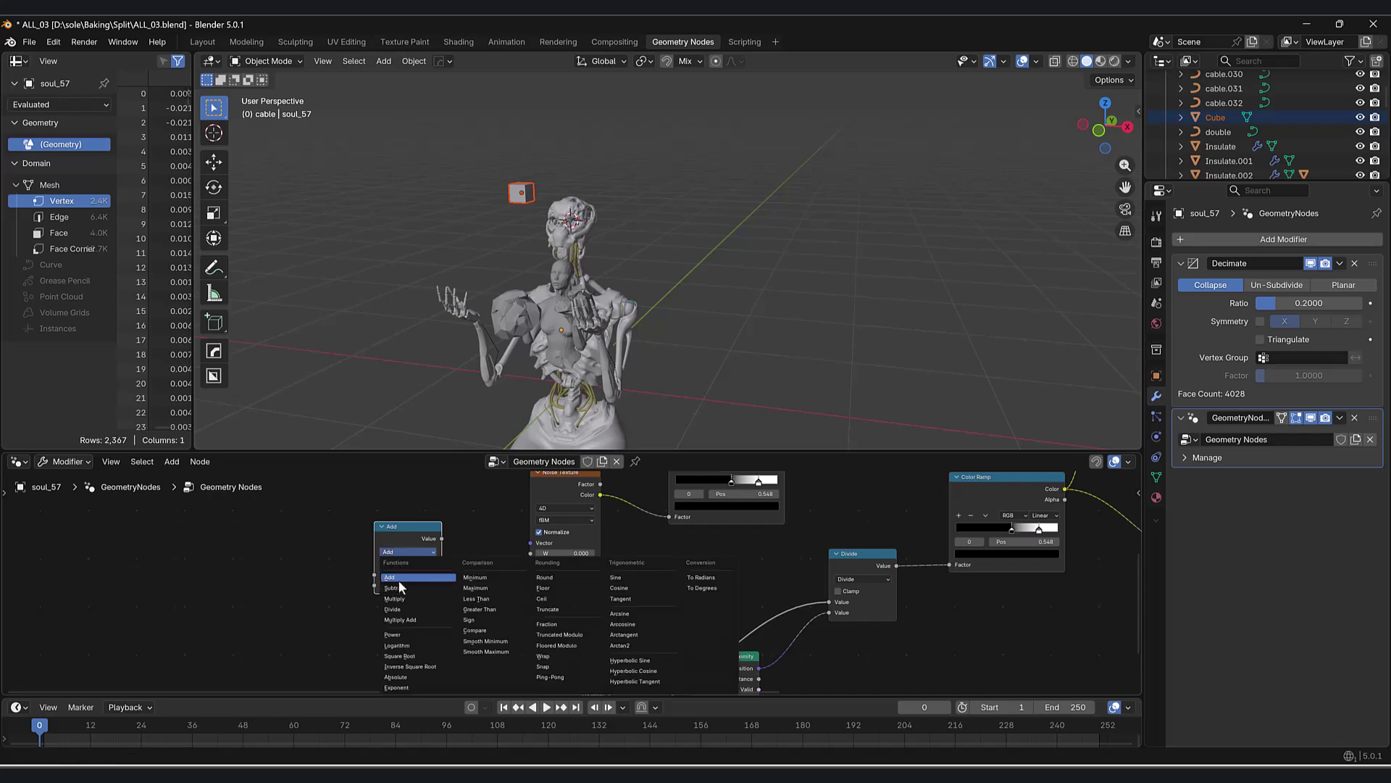
left_click(395, 608)
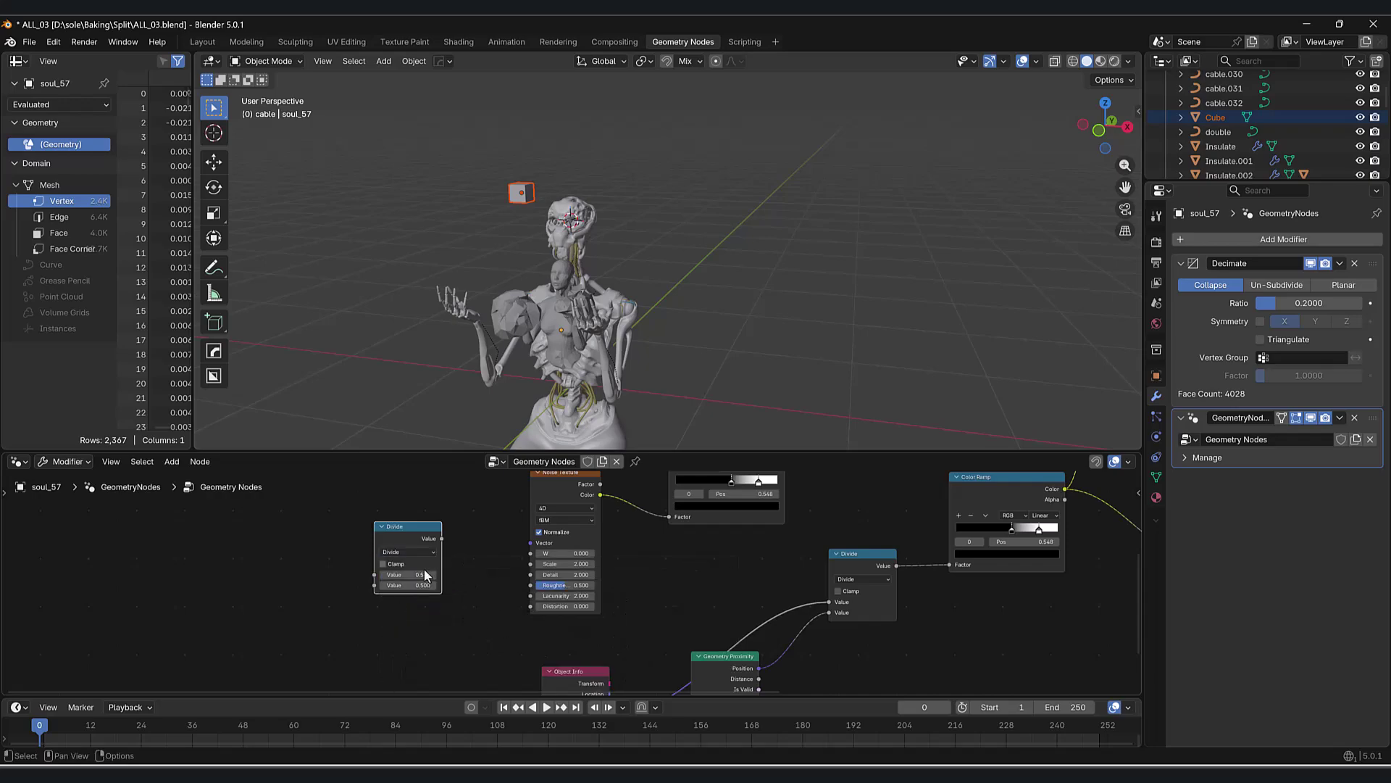
left_click_drag(441, 538, 531, 553)
- Add a Scene Time node, connect its Seconds to the new Divide node's first Value, and set the second Value to 5
middle_click_drag(428, 545, 444, 542)
key("shift+a")
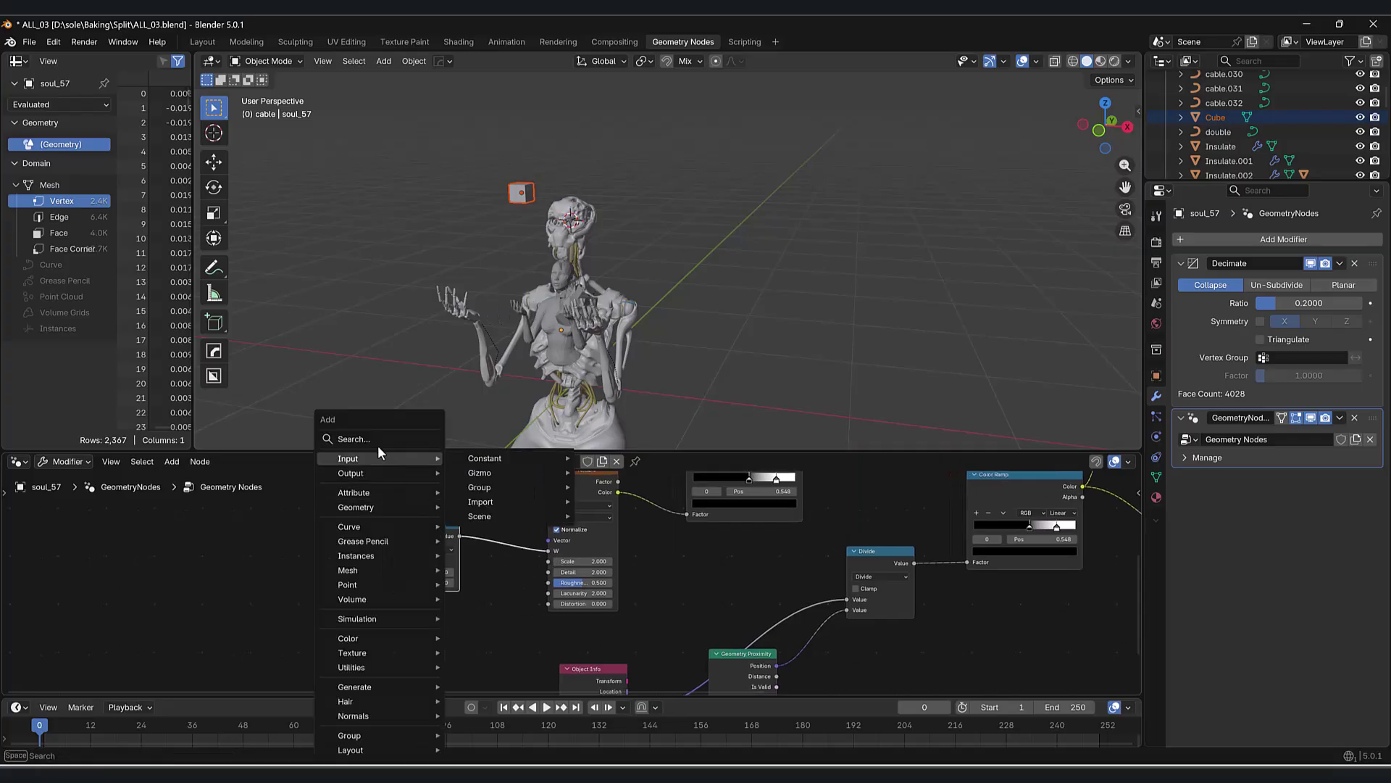
type("sce")
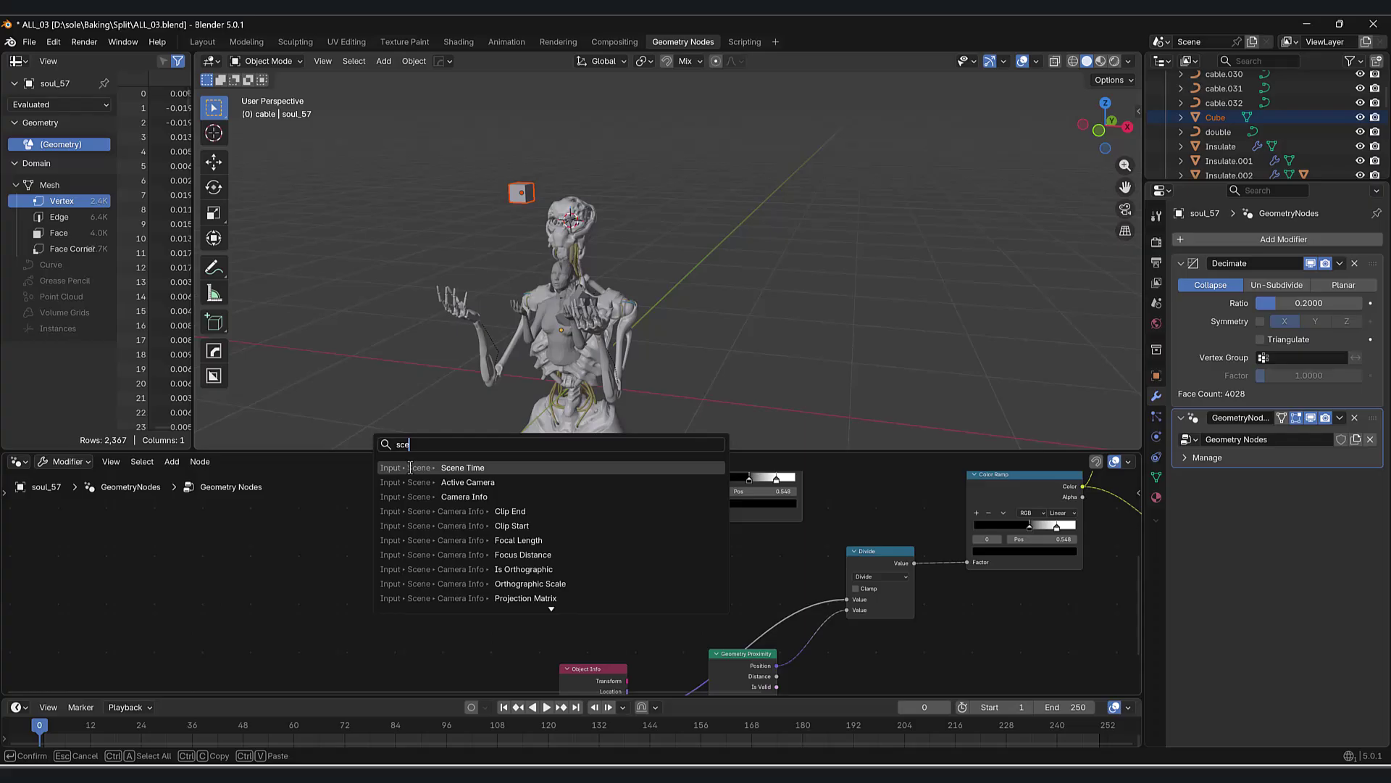
left_click(410, 468)
left_click(289, 533)
scroll(305, 558, "up", 2)
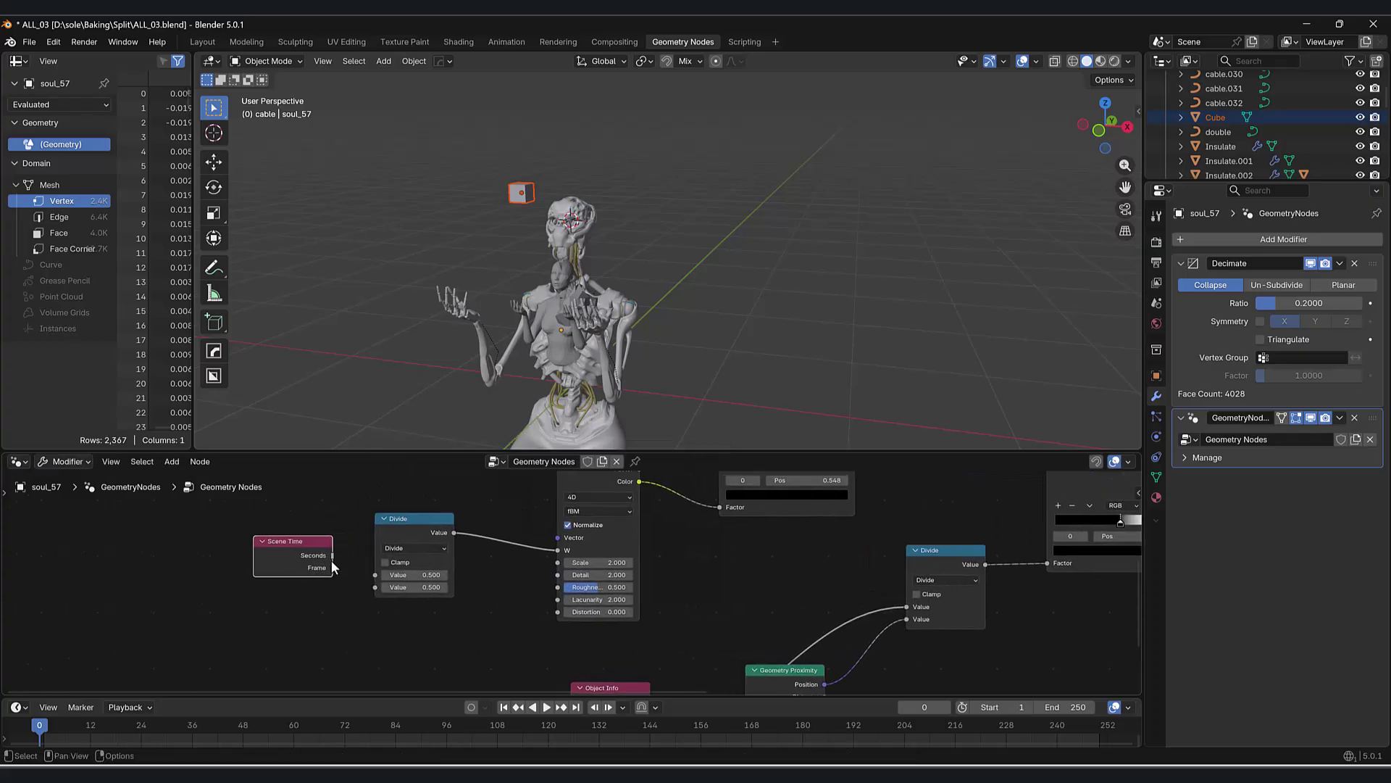
left_click_drag(332, 555, 382, 575)
left_click(426, 587)
type("5")
key("Return")
- Add a Capture Attribute node in the empty area near the Group Input
scroll(466, 625, "down", 2)
middle_click_drag(519, 559, 549, 627)
middle_click_drag(477, 600, 467, 623)
scroll(472, 602, "down", 2)
key("shift+a")
mouse_move(371, 441)
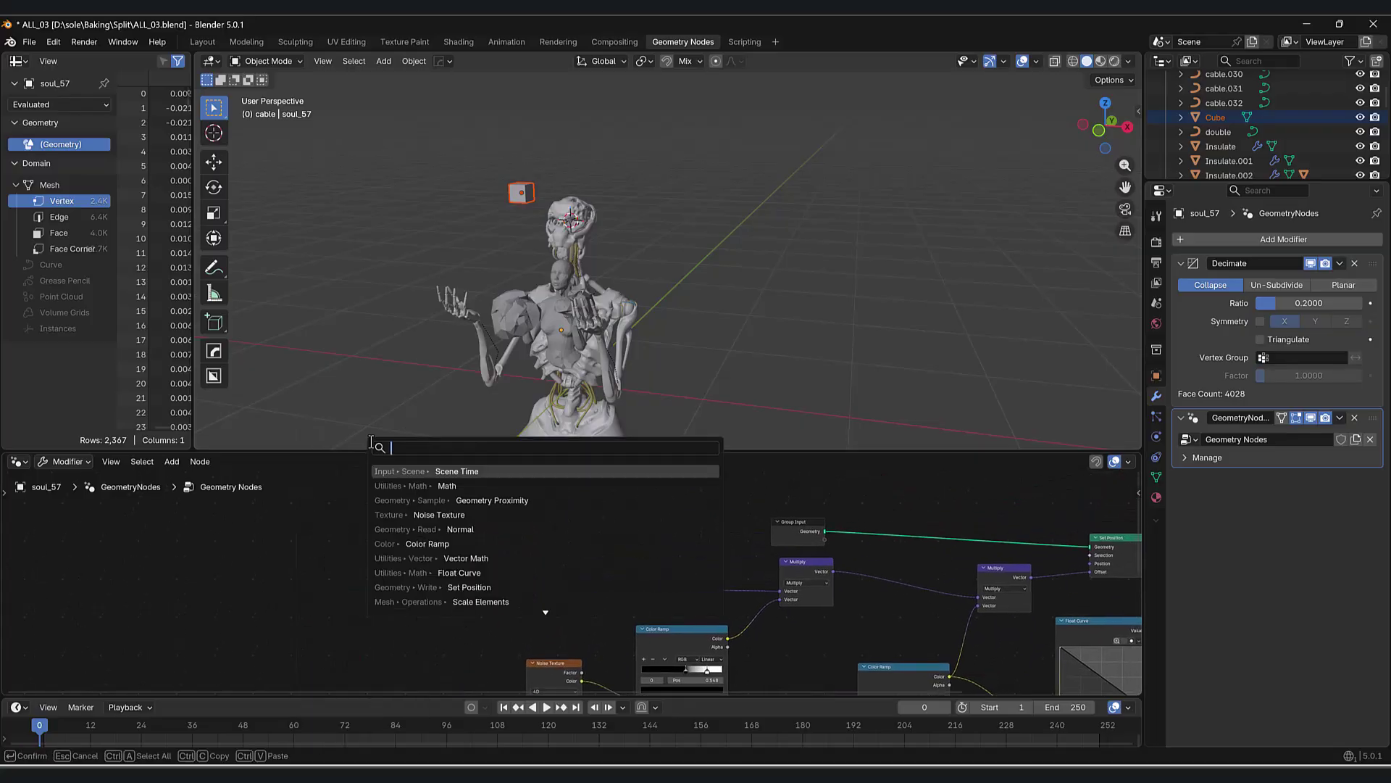
type("capture")
key("Return")
left_click(463, 507)
left_click_drag(476, 512, 609, 524)
- Move the Group Input further upstream and insert Capture Attribute on the geometry link between it and Set Position
middle_click_drag(626, 510, 516, 528)
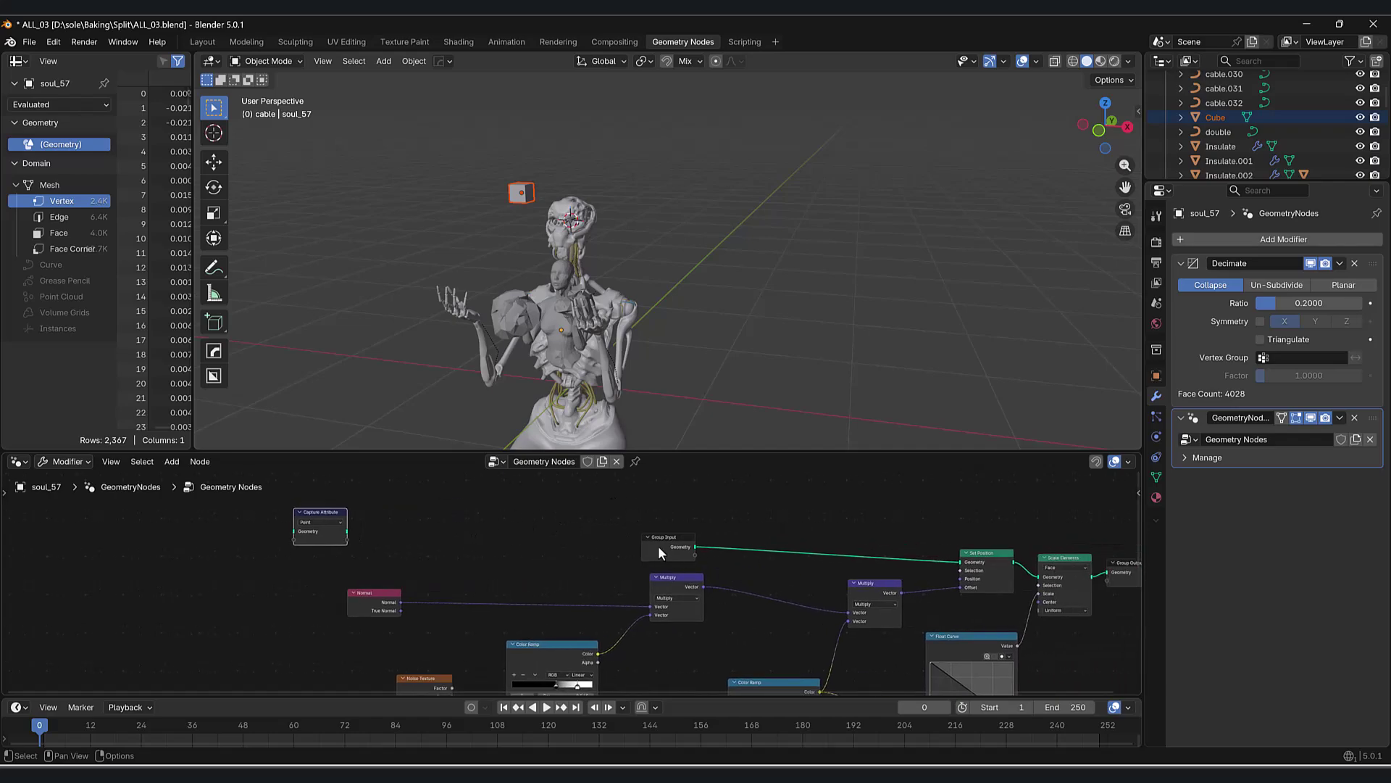
left_click_drag(657, 545, 183, 551)
left_click_drag(335, 519, 298, 558)
- Add a Position node and connect it to the Capture Attribute node as the captured attribute
key("shift+a")
left_click(298, 435)
type("po")
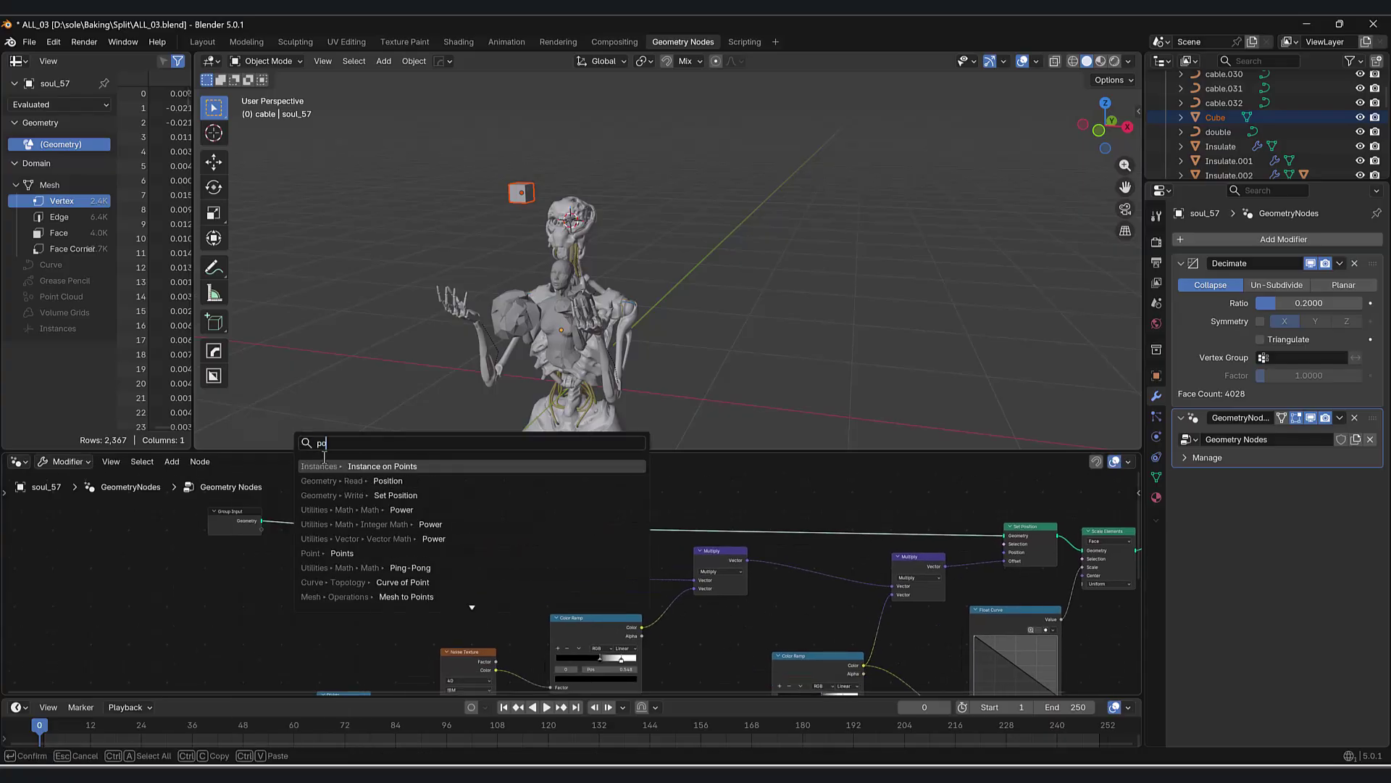
left_click(388, 481)
left_click(194, 584)
left_click_drag(222, 589, 323, 537)
- Insert a Split Edges node on the geometry link between Capture Attribute and Set Position
middle_click_drag(557, 500, 383, 519)
key("shift+a")
left_click(350, 438)
type("spl")
left_click(391, 483)
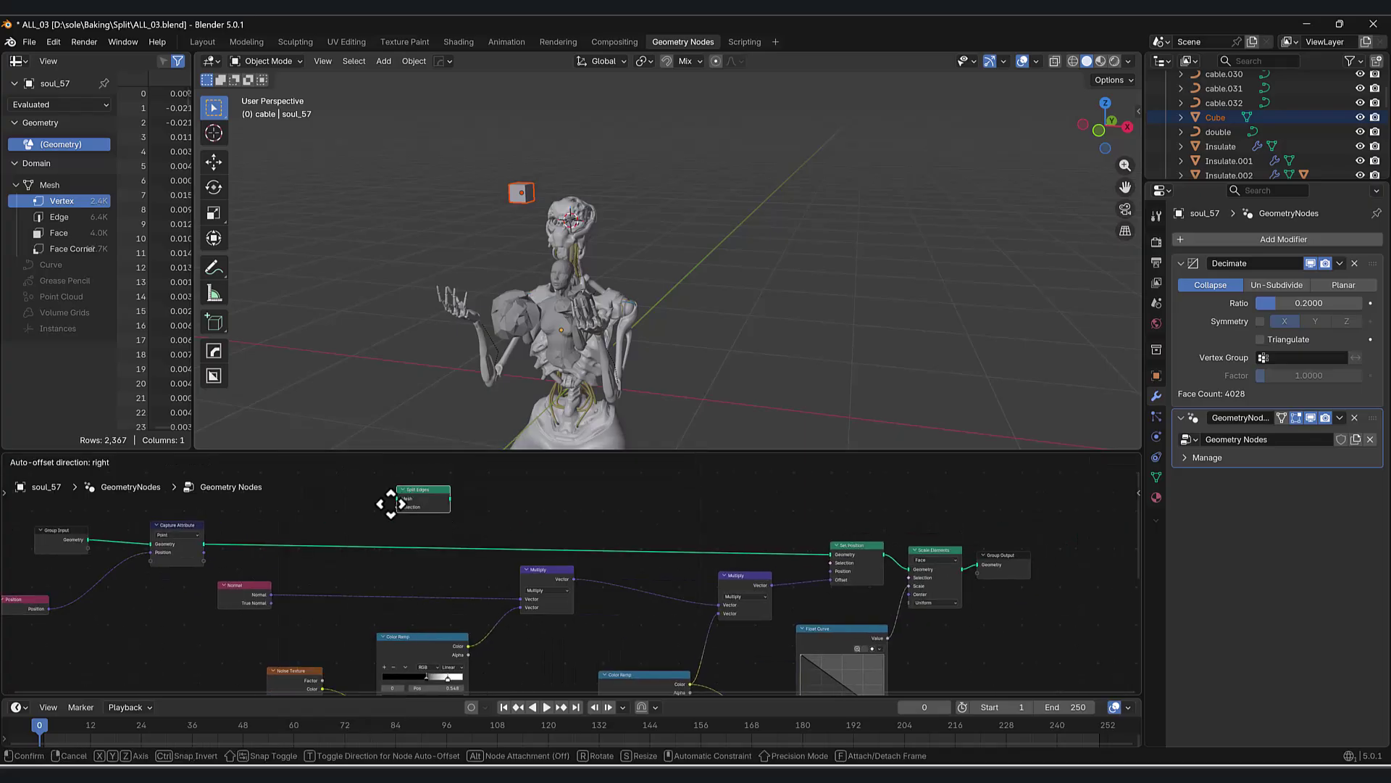
left_click(420, 527)
- Set the Capture Attribute node's domain to Face
middle_click_drag(420, 526, 448, 468)
middle_click_drag(489, 534, 486, 490)
scroll(470, 547, "down", 1)
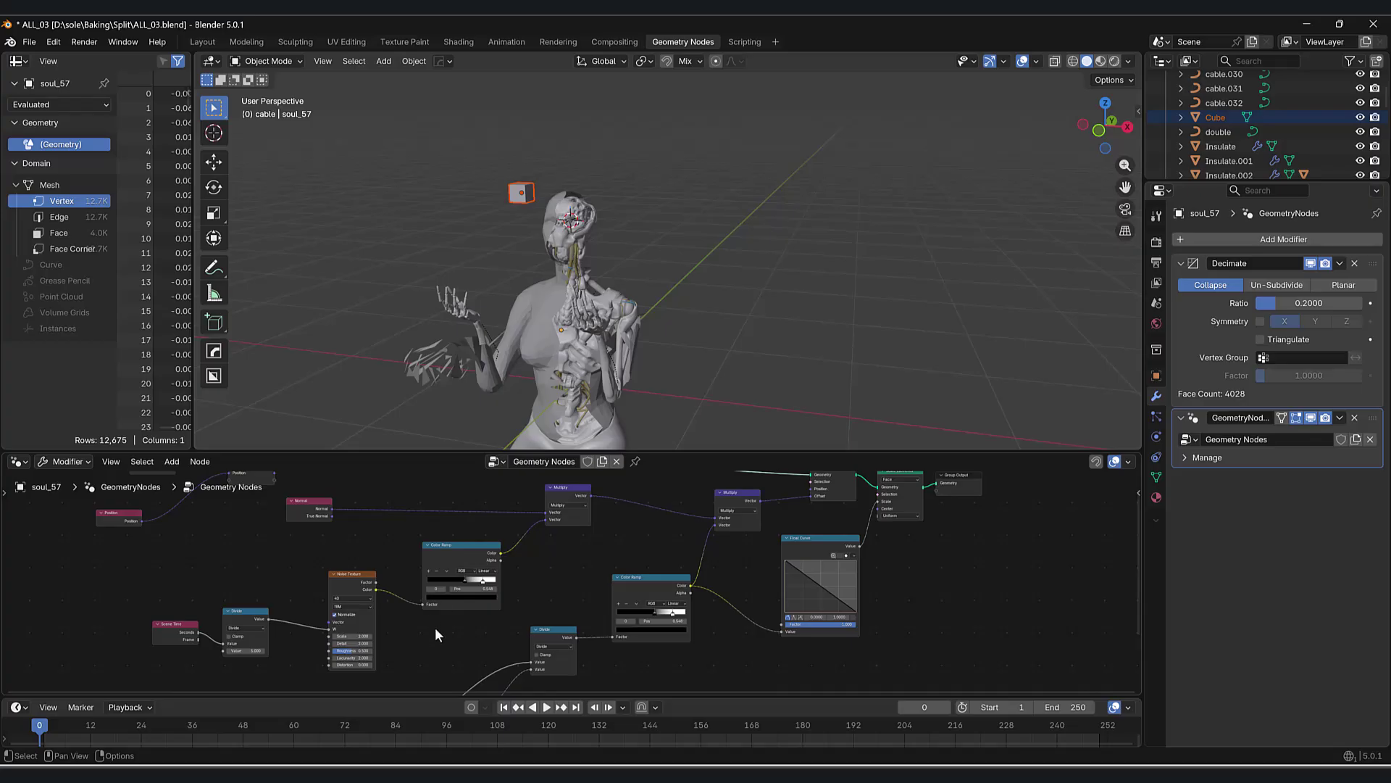
middle_click_drag(435, 629, 397, 673)
middle_click_drag(294, 594, 321, 568)
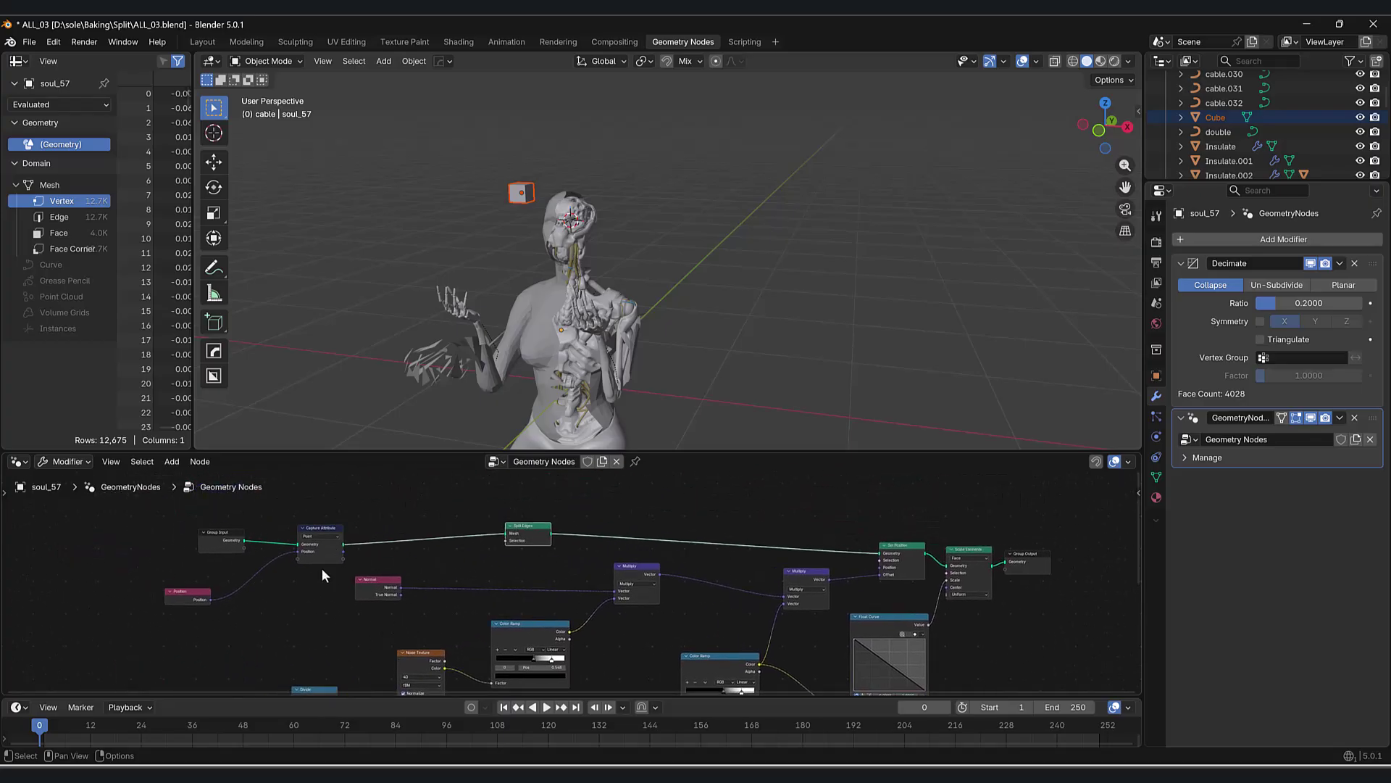
scroll(321, 572, "up", 2)
scroll(281, 564, "up", 2)
left_click(202, 514)
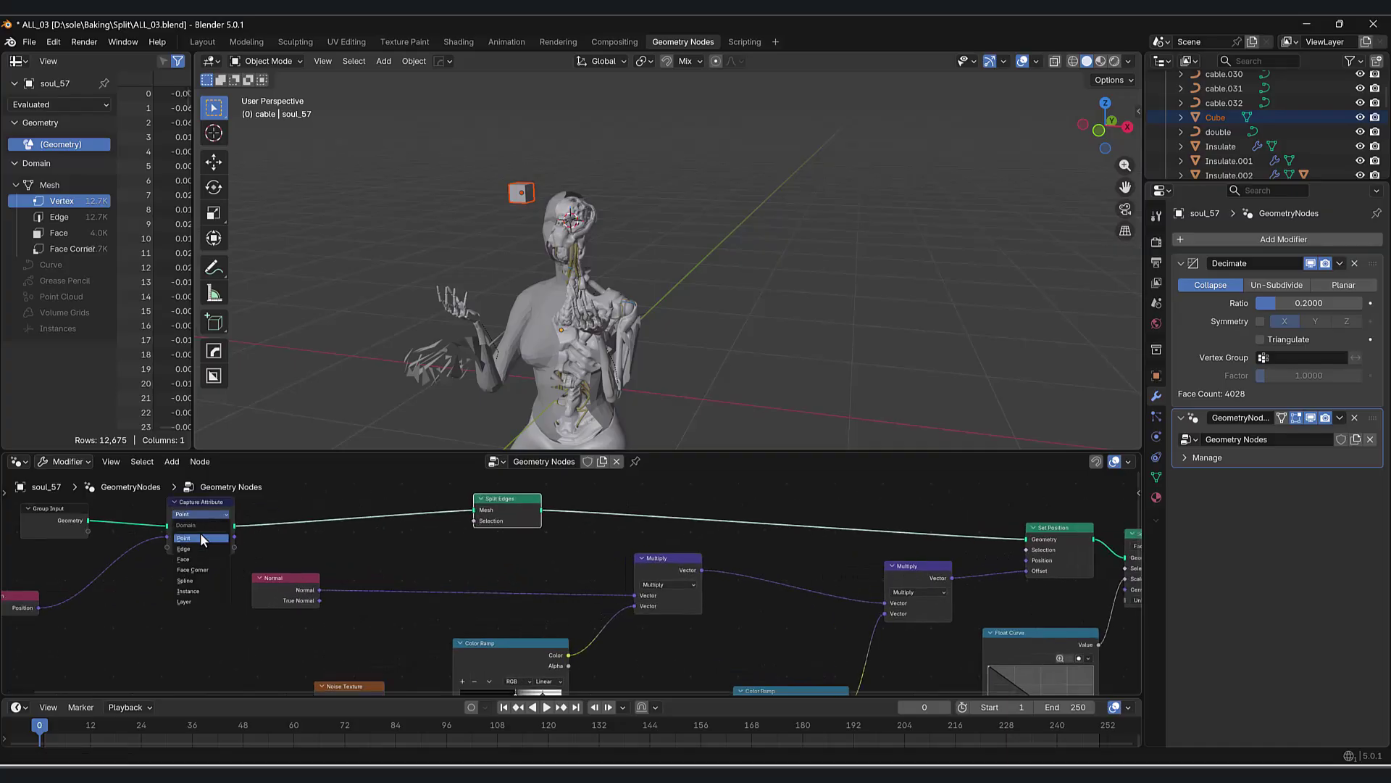
left_click(194, 559)
- Enlarge the node editor and move the Geometry Proximity node slightly lower beside the Object Info node
middle_click_drag(232, 584, 350, 559)
scroll(527, 658, "down", 1)
middle_click_drag(561, 652, 204, 592)
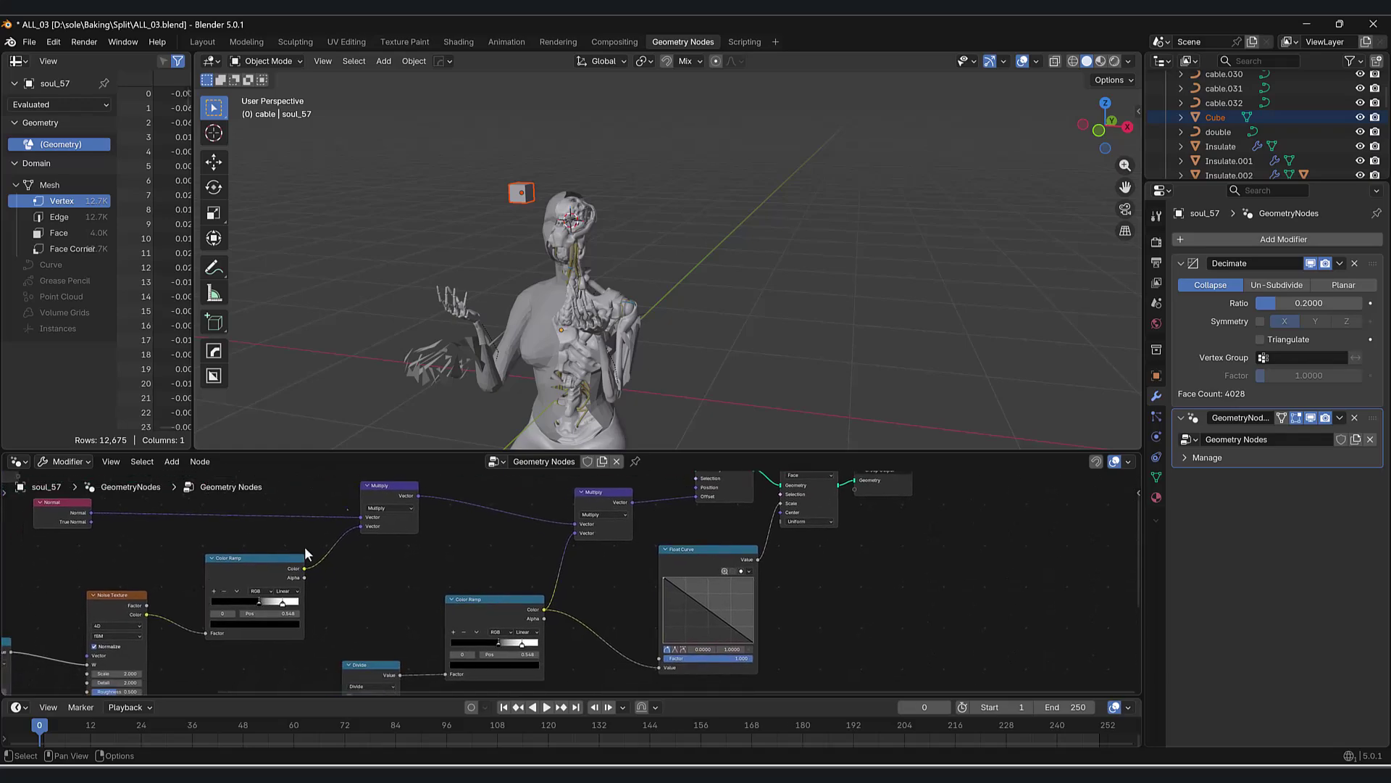
left_click_drag(391, 454, 453, 297)
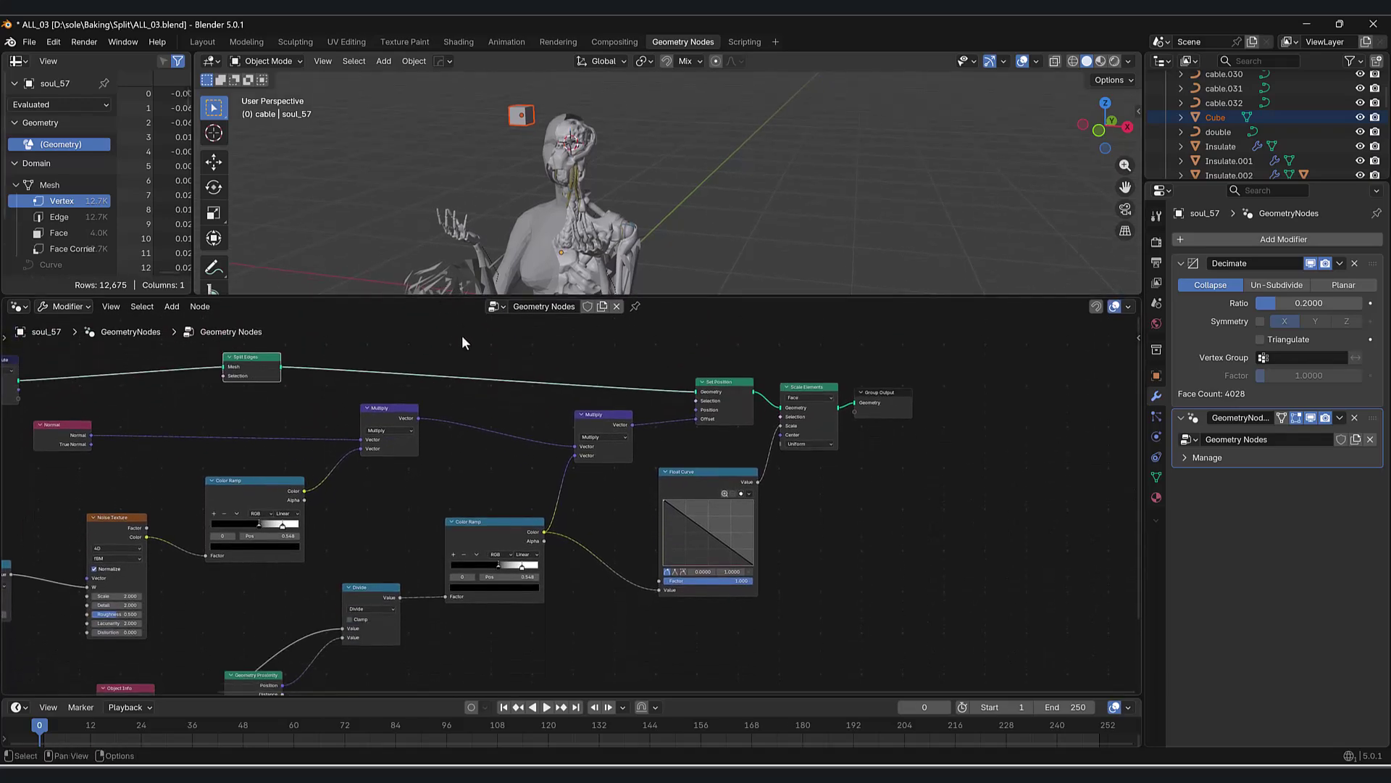
scroll(601, 213, "down", 2)
mouse_move(602, 214)
middle_mouse_down("shift")
mouse_move(616, 197)
mouse_move(611, 229)
mouse_move(606, 200)
middle_mouse_up("shift")
middle_click_drag(388, 629, 475, 507)
left_click_drag(363, 543, 370, 575)
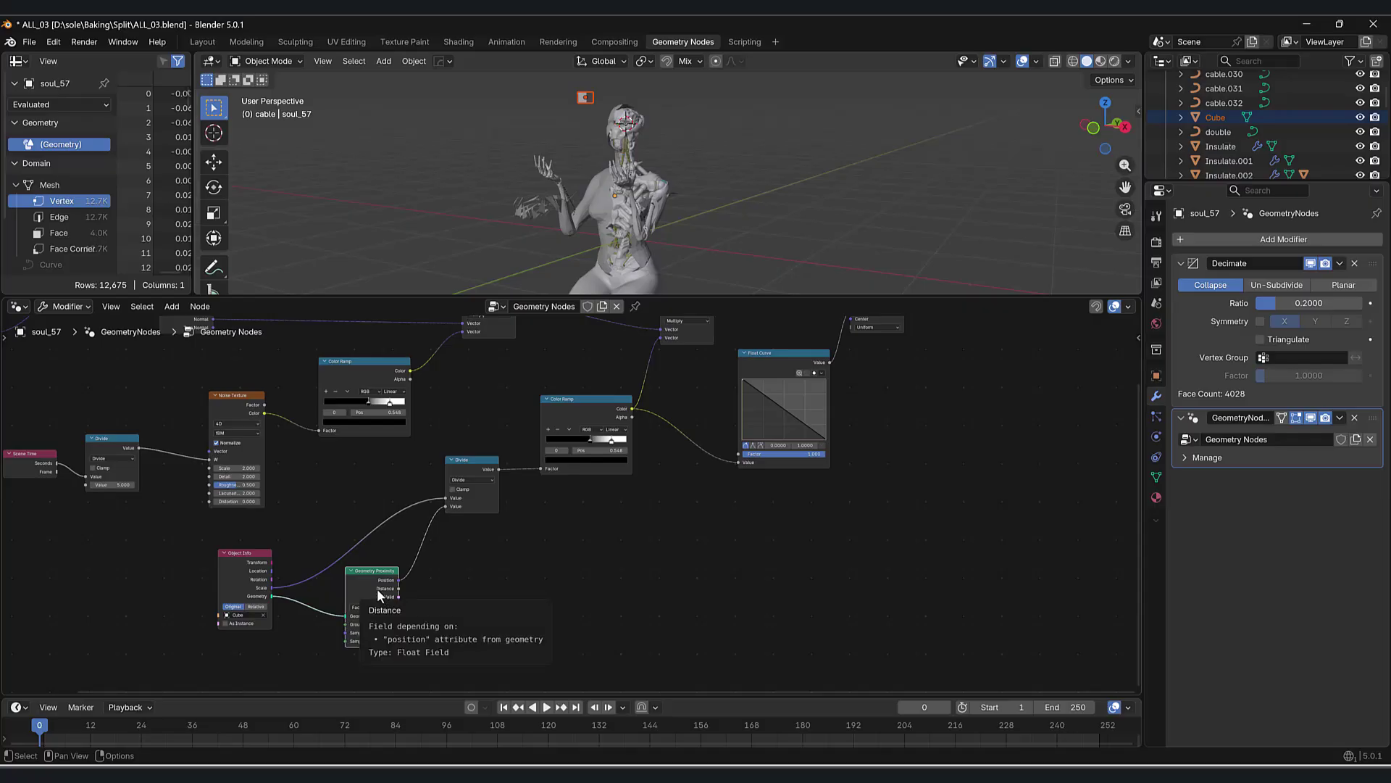
- Connect the Capture Attribute's Position output to Geometry Proximity's Sample Position, and reposition the Noise Texture node slightly
key("Home")
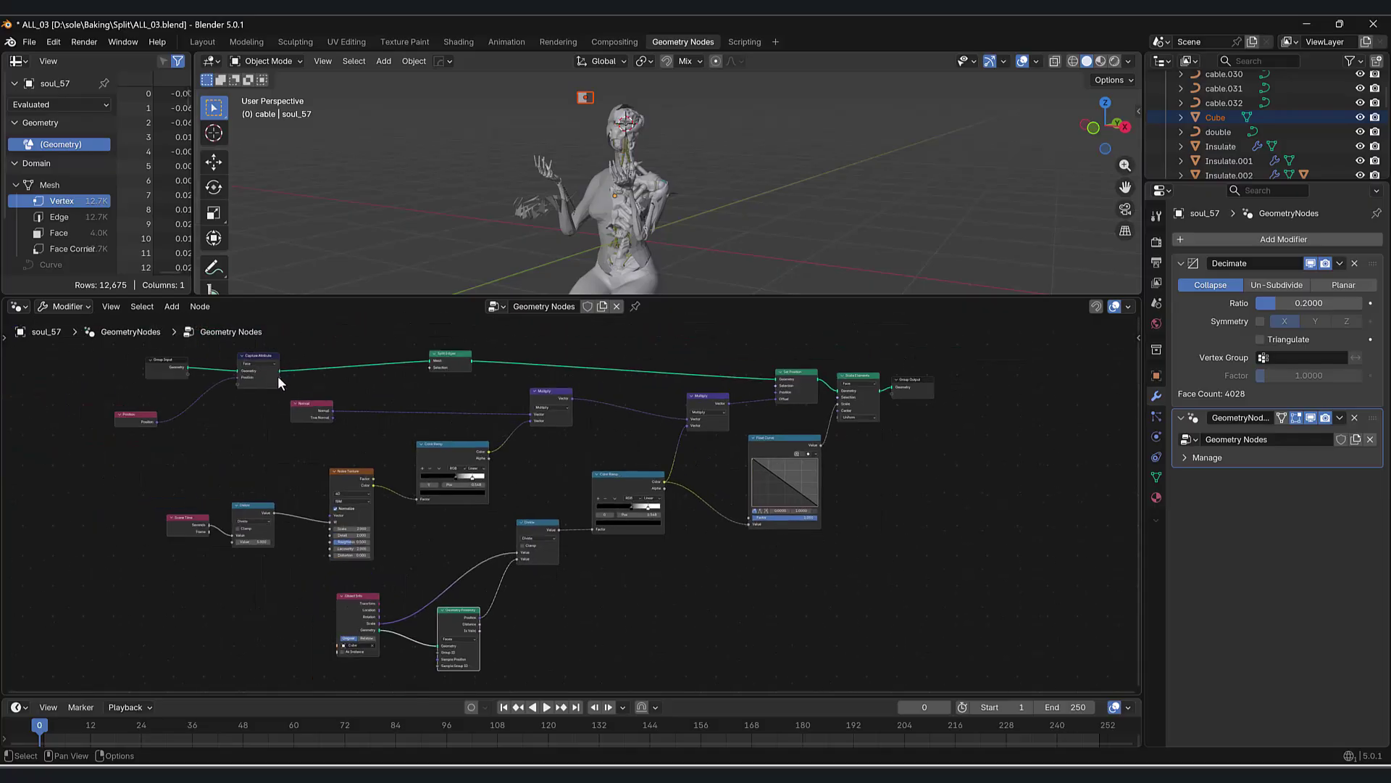
left_click_drag(281, 374, 438, 654)
key("Home")
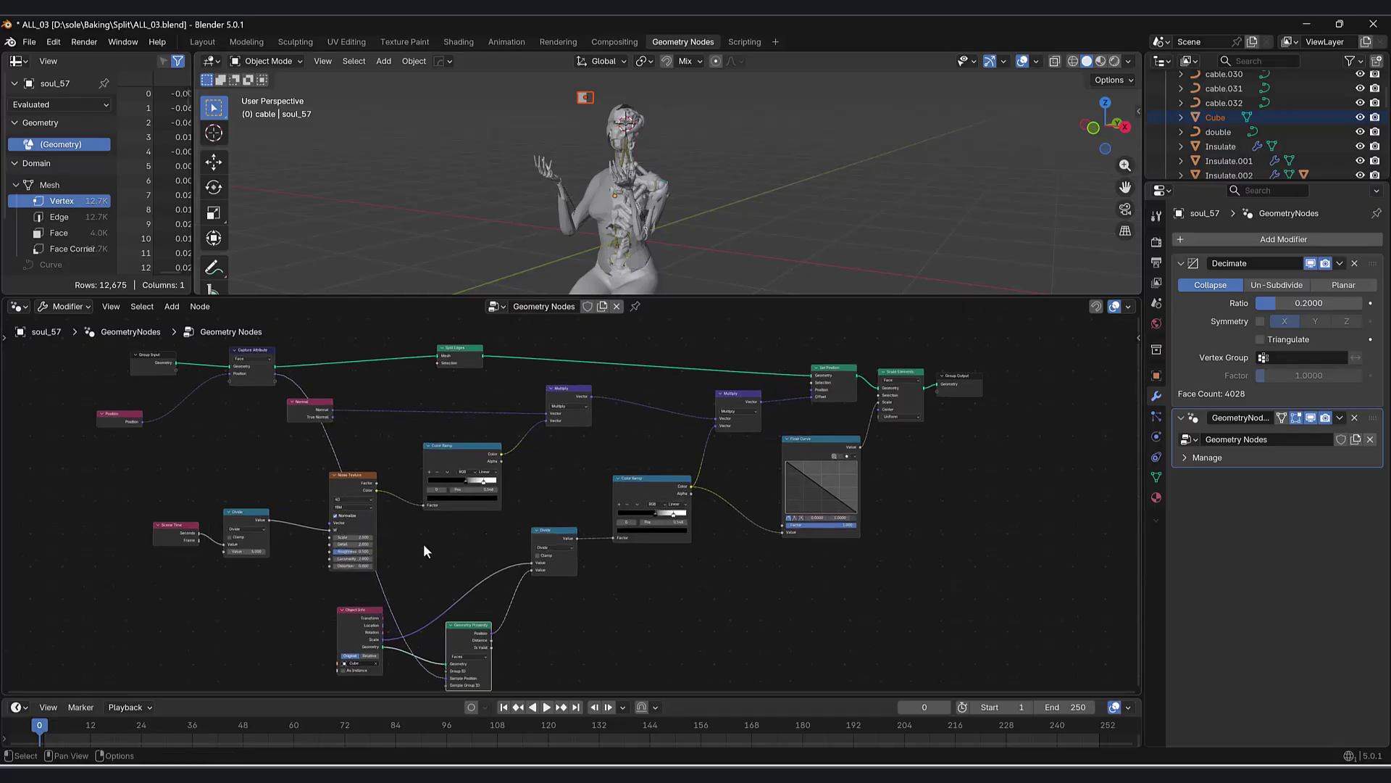
scroll(424, 544, "up", 3)
left_click_drag(295, 473, 269, 487)
- Test the effect by temporarily moving the Cube around the figure and cancelling each move
middle_click_drag(639, 176, 600, 226)
left_click(618, 132)
scroll(646, 152, "up", 4)
key("g")
right_click(729, 161)
key("g")
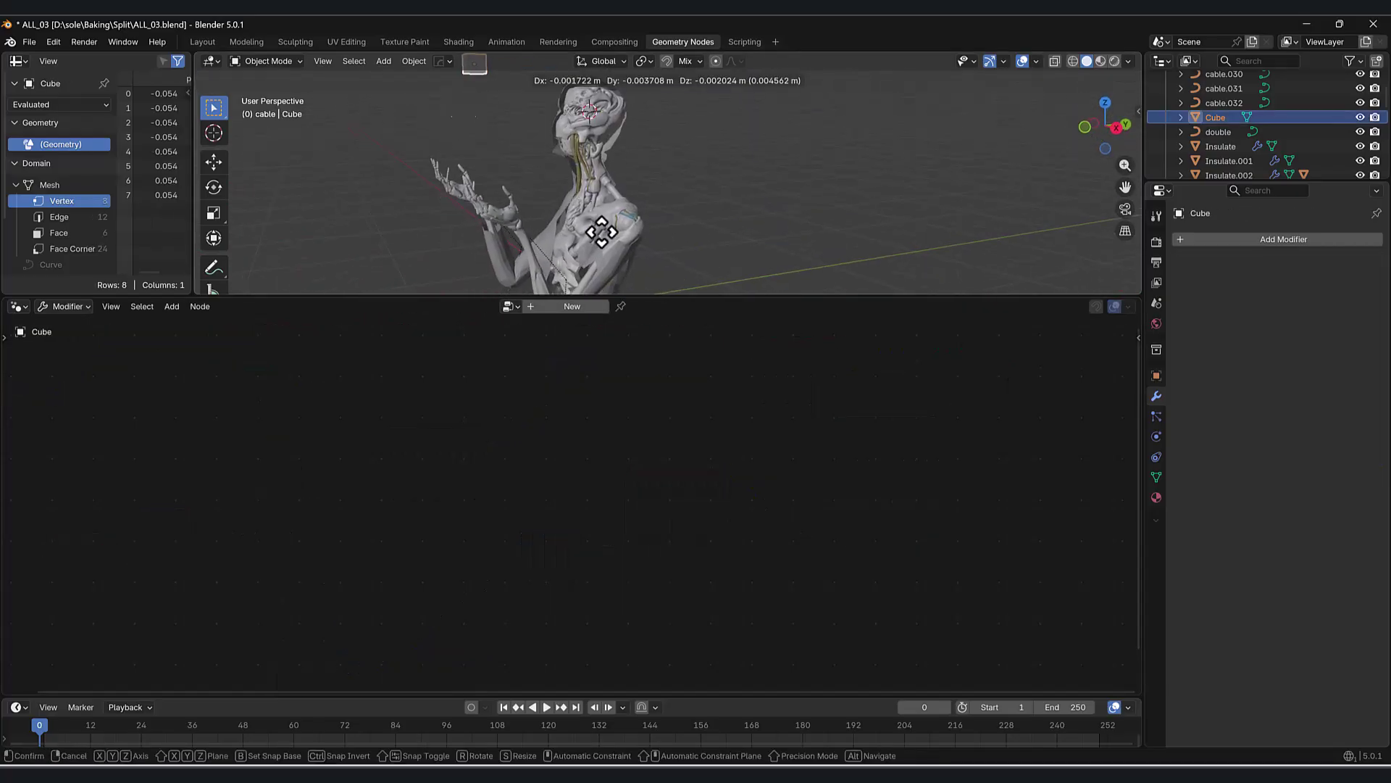
right_click(674, 249)
middle_click_drag(674, 249, 798, 265)
key("g")
right_click(752, 280)
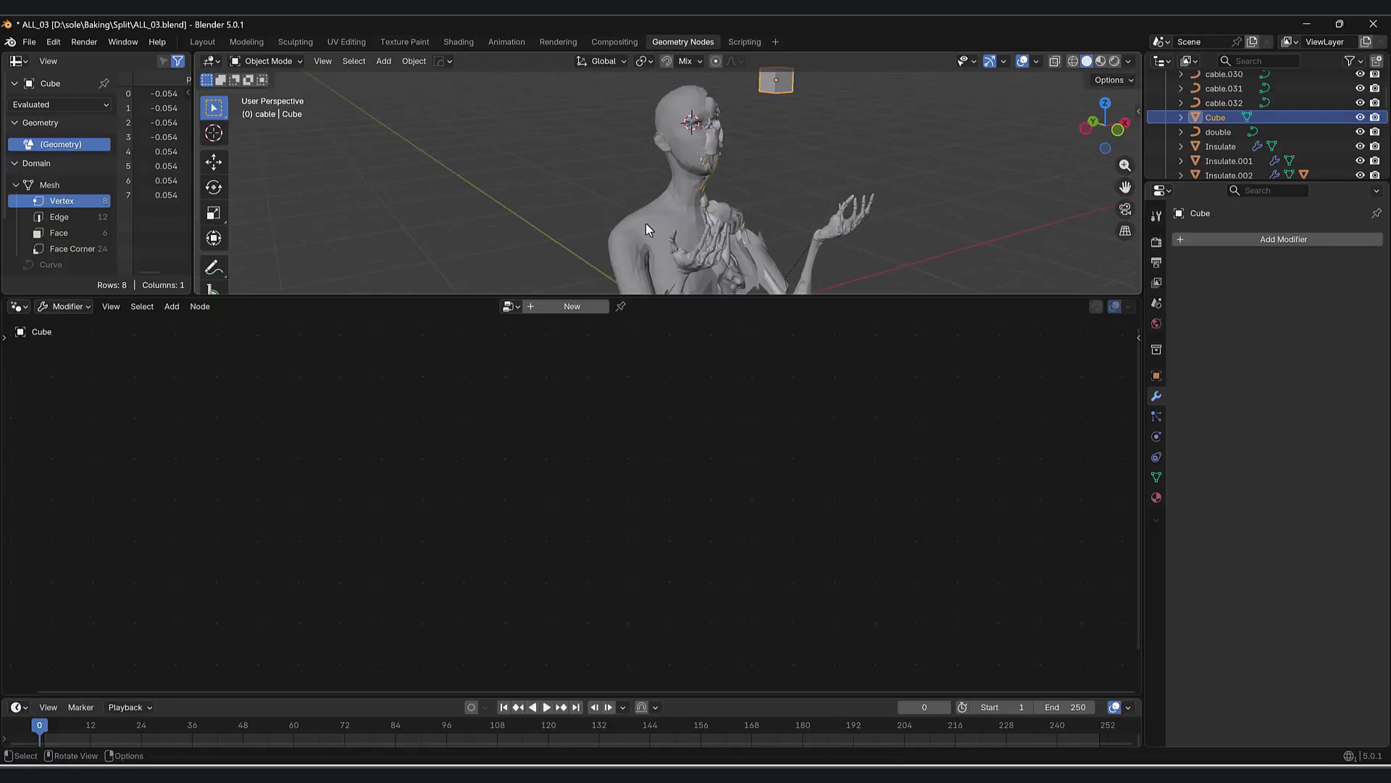
- Select soul_57 and connect Geometry Proximity's Distance instead of Position to the second Value of the Divide node beside it
left_click(674, 223)
middle_click_drag(568, 540, 571, 473)
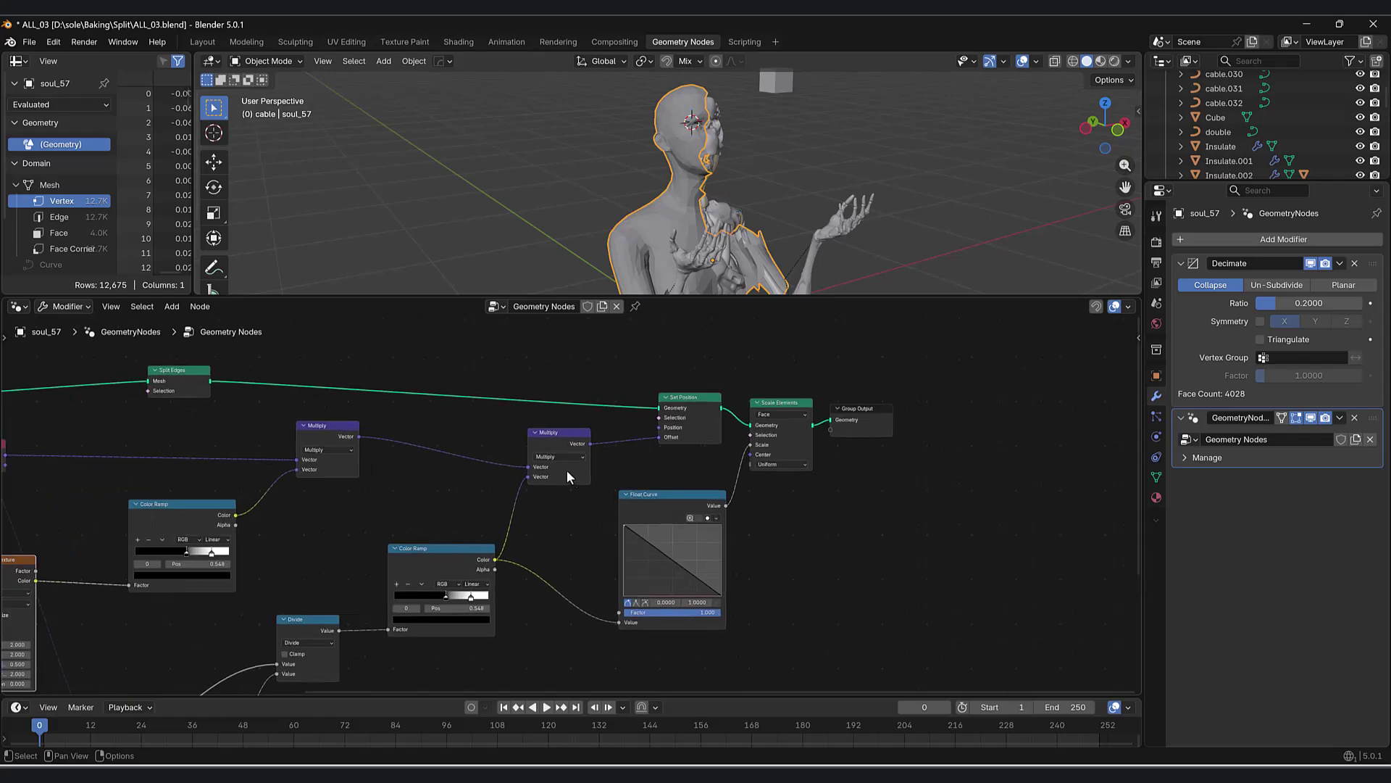
left_click_drag(552, 437, 554, 436)
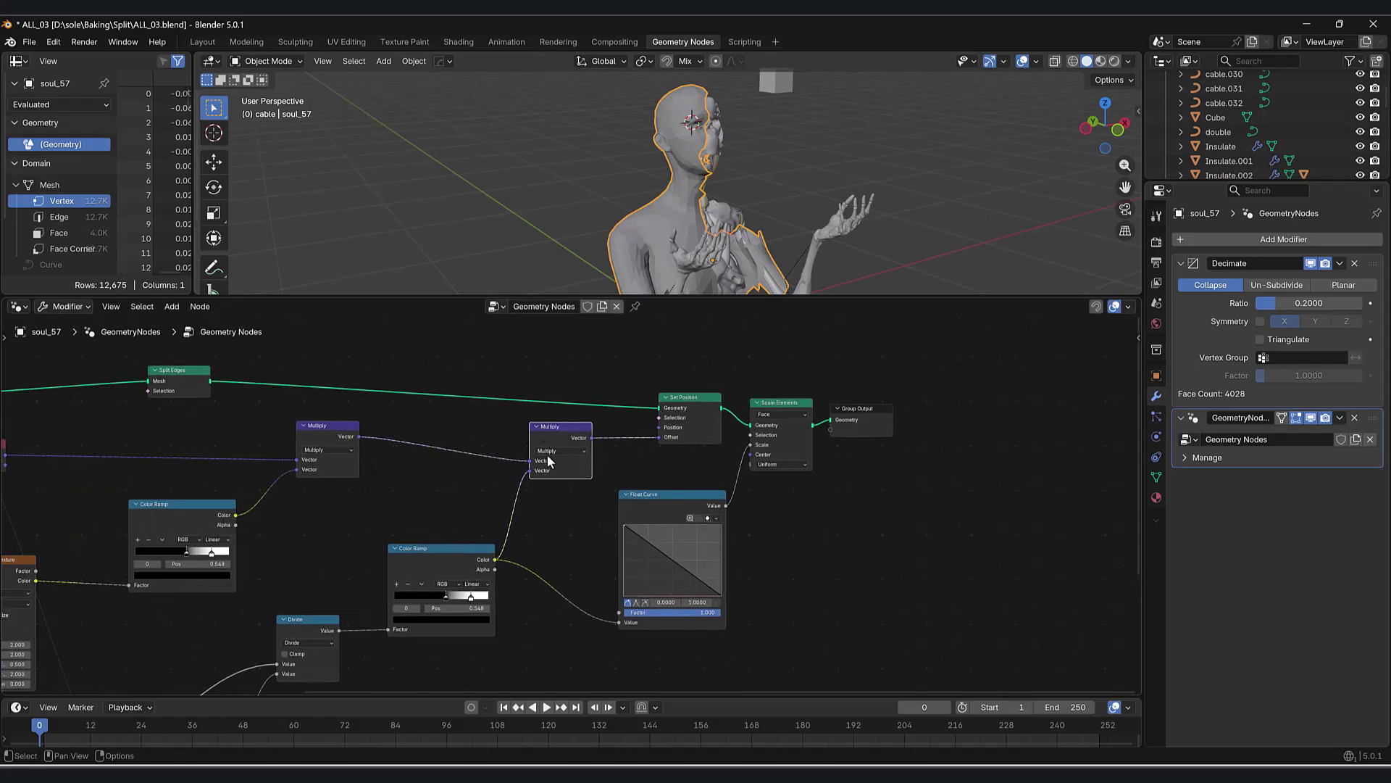
middle_click_drag(506, 538, 457, 459)
middle_click_drag(450, 510, 366, 619)
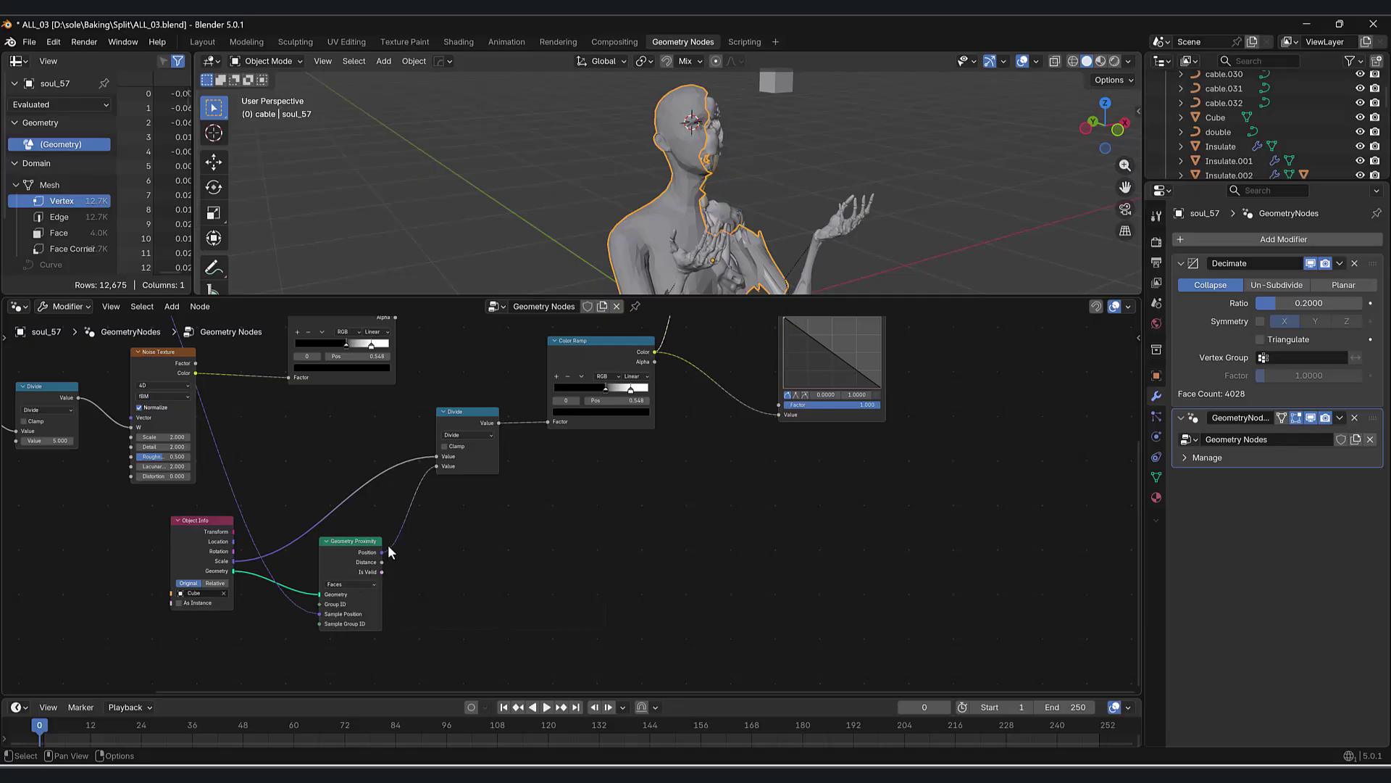
left_click_drag(382, 561, 437, 466)
- Select the Cube and try moving it to test the distance-driven shatter
scroll(506, 472, "down", 1)
scroll(760, 154, "down", 3)
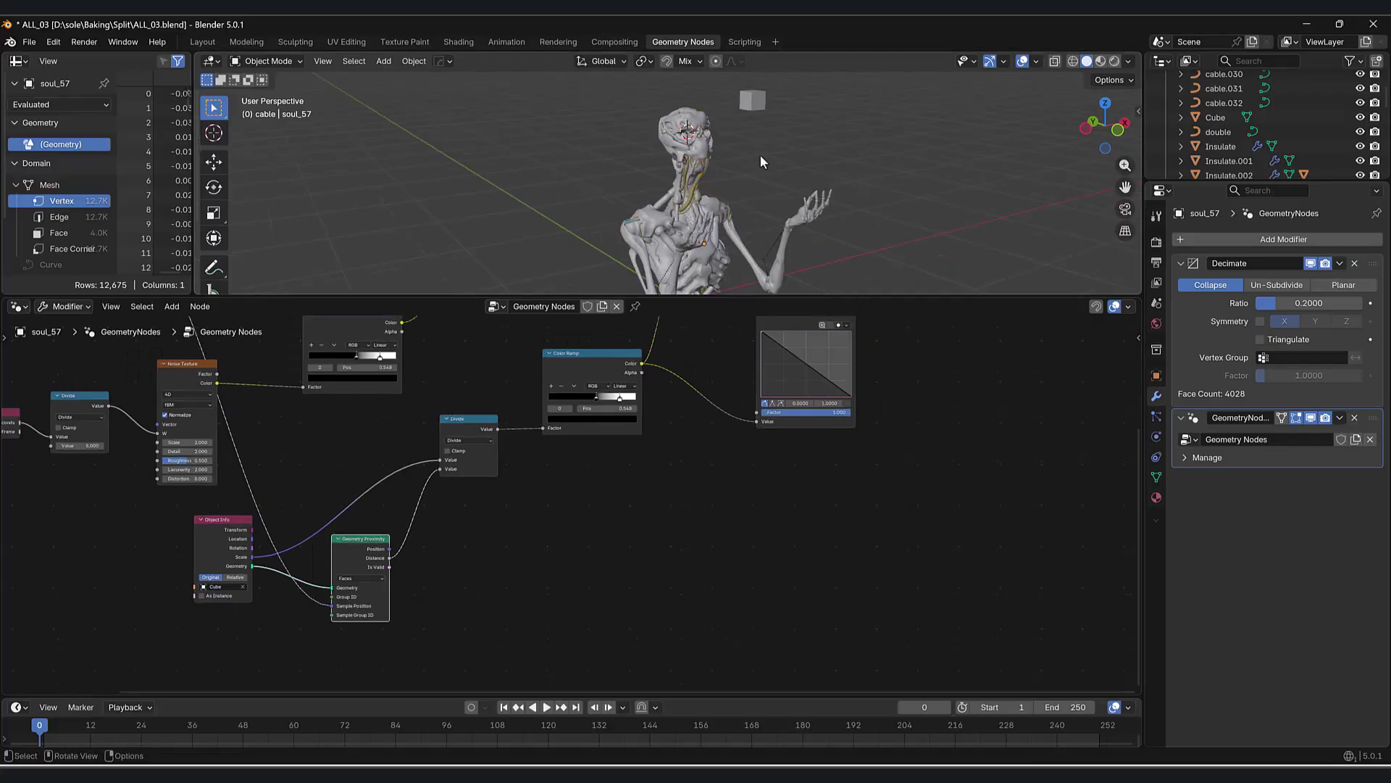
left_click(729, 132)
key("g")
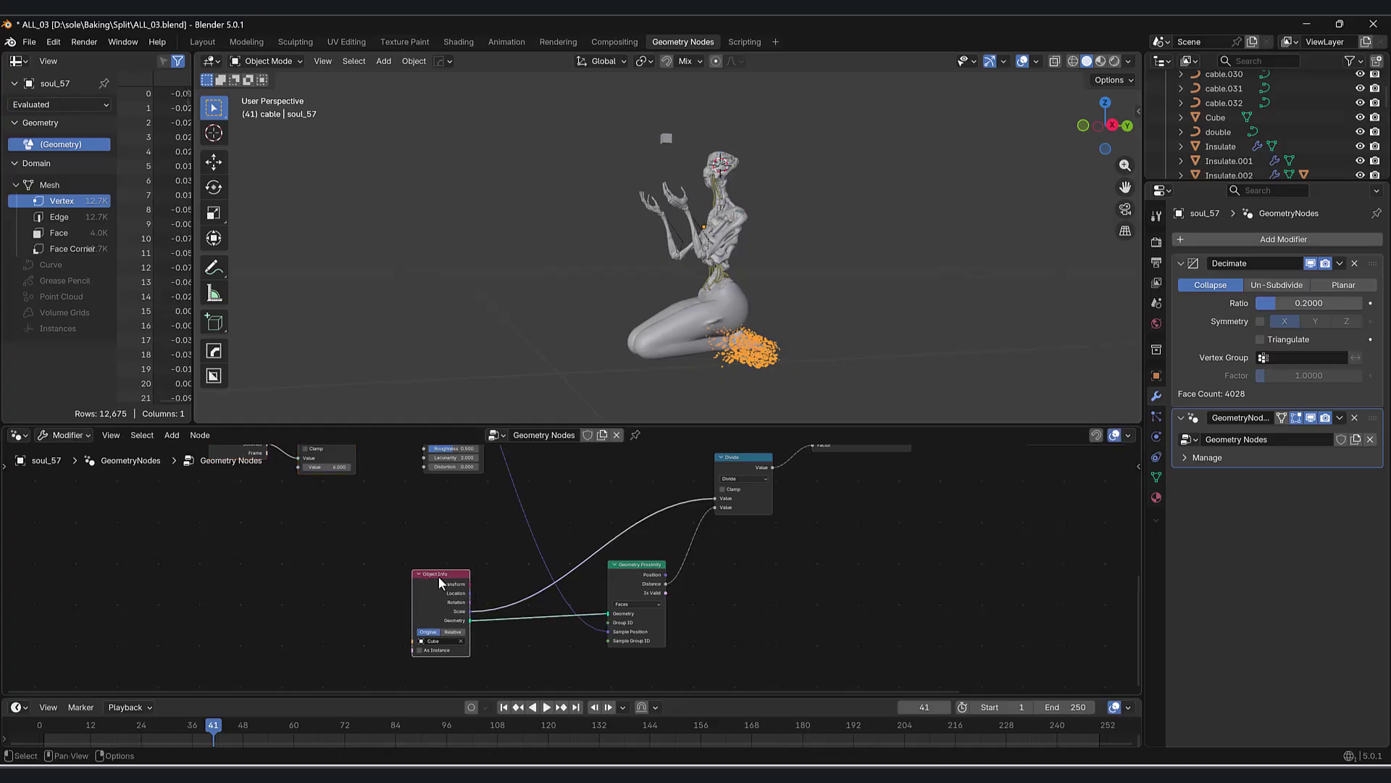
- Connect the Capture Attribute's Position output to the Noise Texture's Vector input
mouse_move(587, 530)
middle_mouse_down()
mouse_move(578, 581)
mouse_move(534, 581)
mouse_move(518, 638)
middle_mouse_up()
scroll(575, 584, "down", 1)
middle_click_drag(478, 586, 477, 596)
left_click_drag(429, 565, 426, 570)
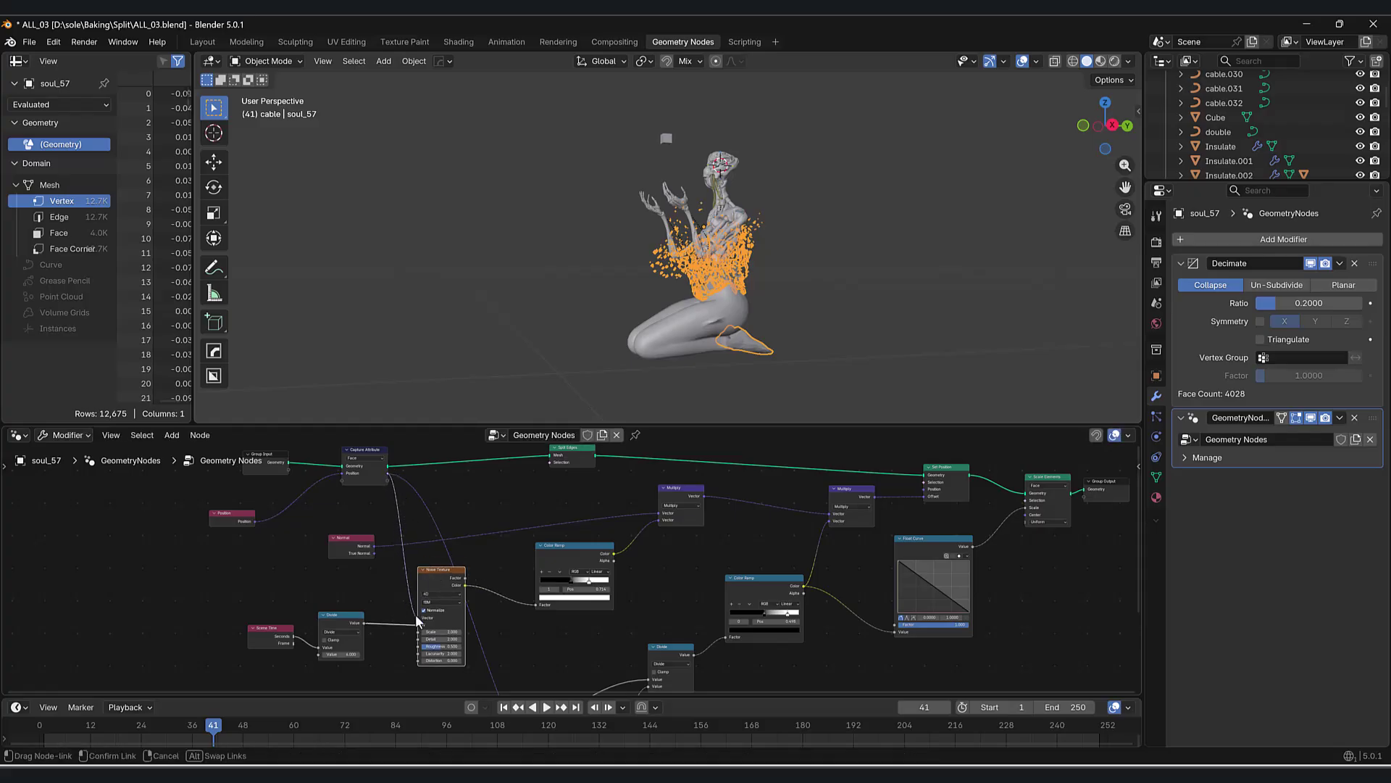
- Frame the figure more closely and enlarge the 3D viewport over the node editor
scroll(653, 304, "up", 3)
middle_click_drag(652, 304, 685, 406)
left_click_drag(685, 429, 685, 580)
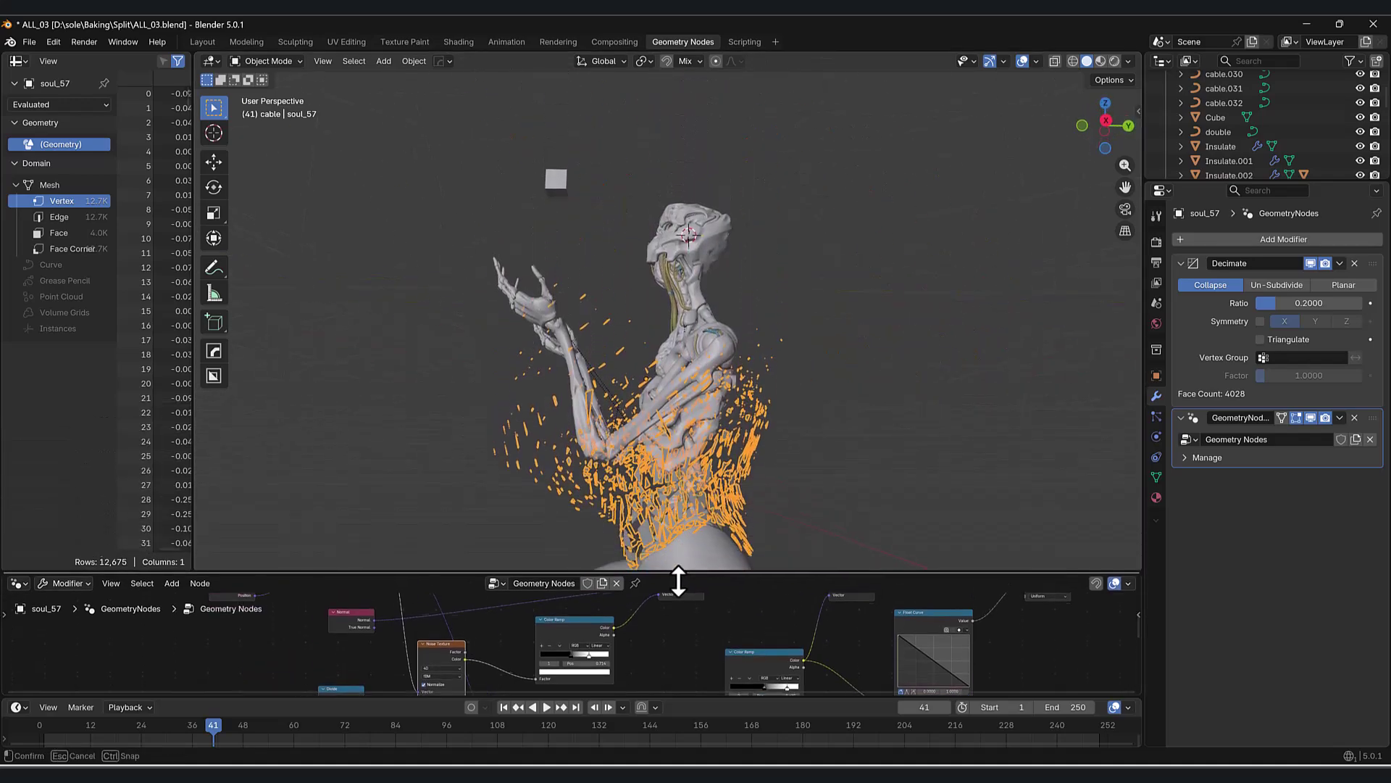
- Select the Cube and move it higher above the figure while the animation plays
left_click(558, 183)
middle_click_drag(576, 222, 605, 276)
scroll(707, 312, "up", 3)
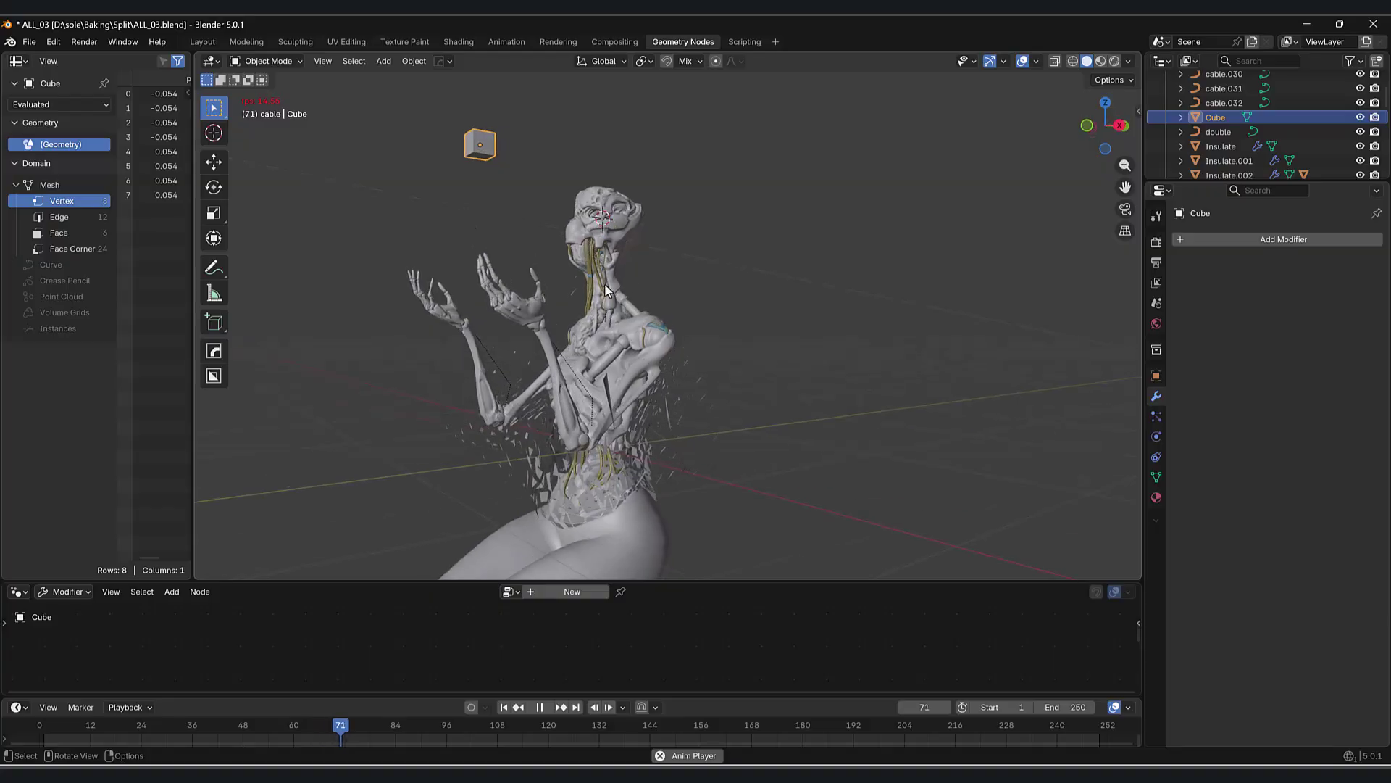
key("g")
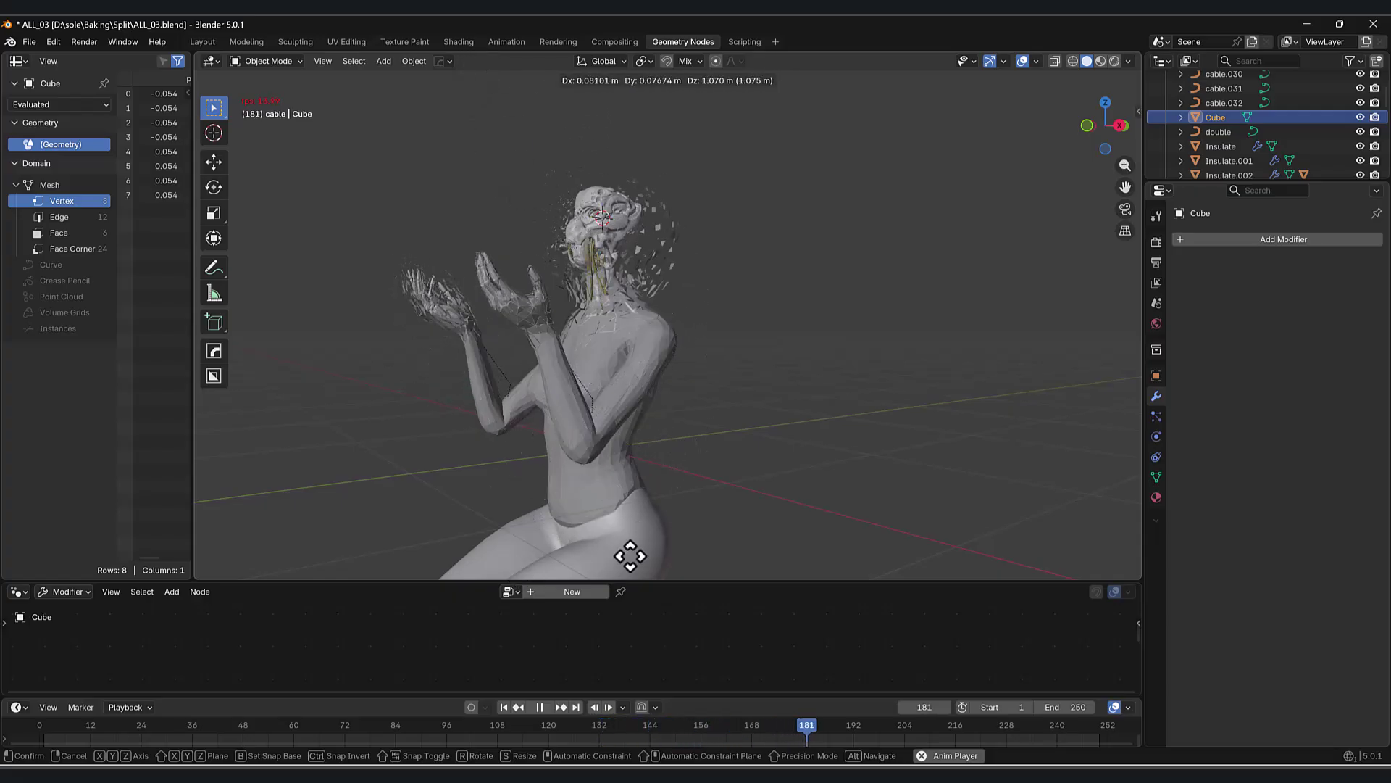
left_click(625, 518)
key("g")
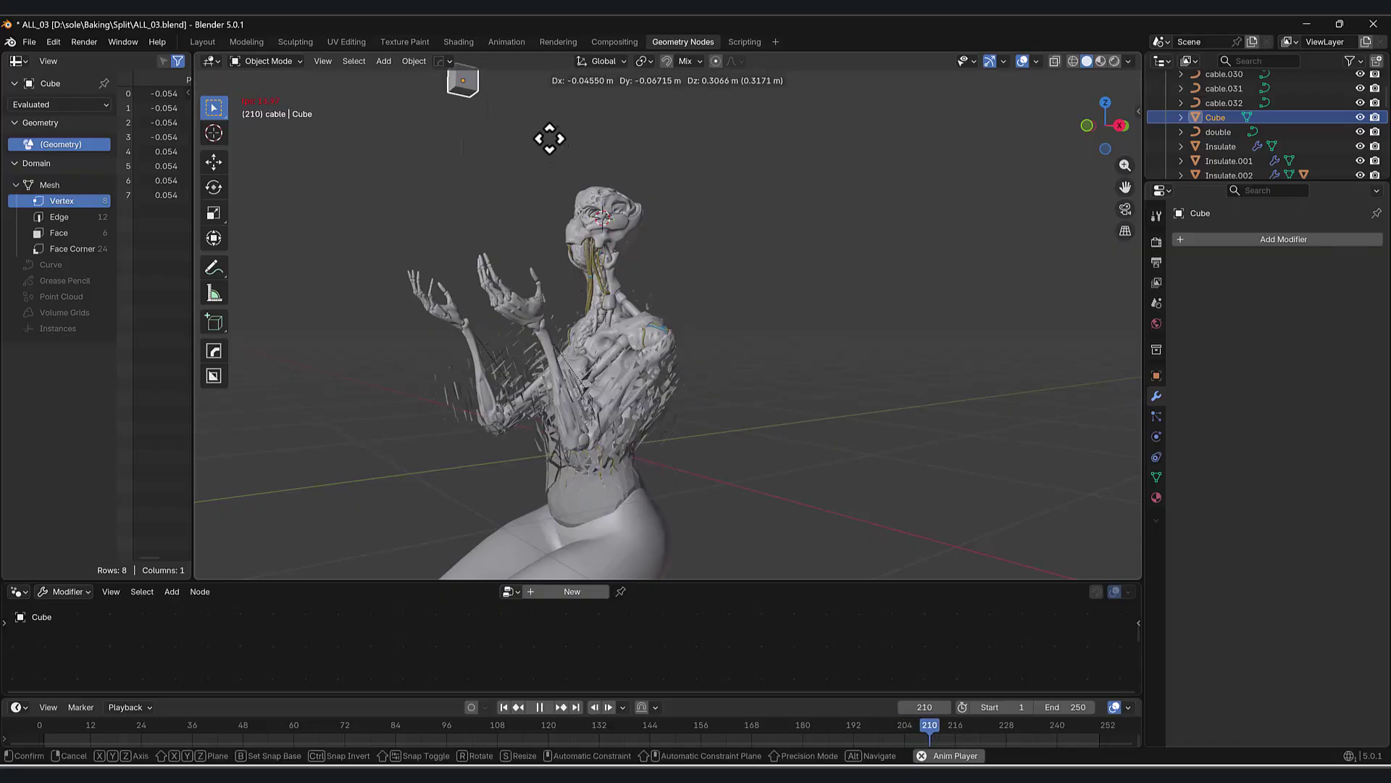
key("z")
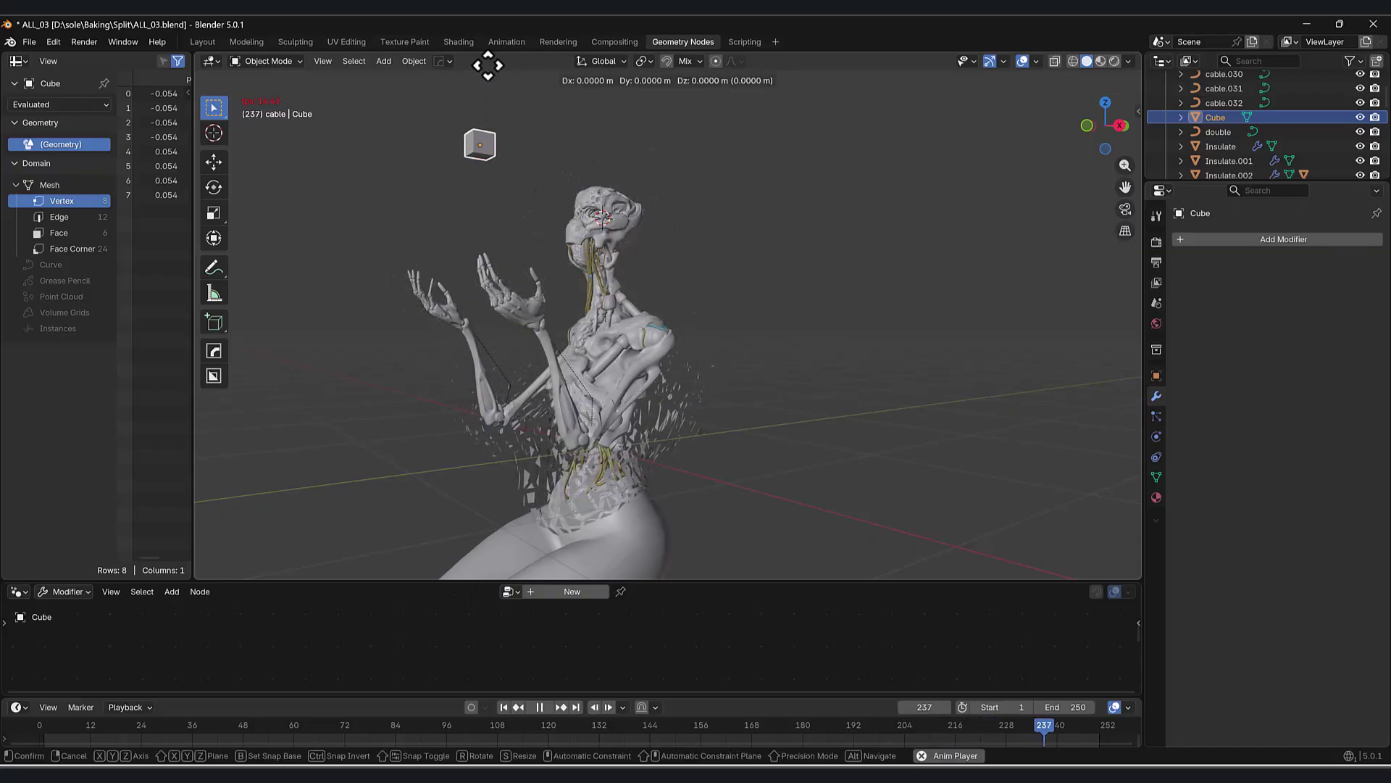
left_click(496, 374)
- Select the soul_57 figure and set its Decimate ratio to 0.3
scroll(495, 373, "up", 4)
middle_click_drag(494, 373, 590, 336)
left_click(589, 337)
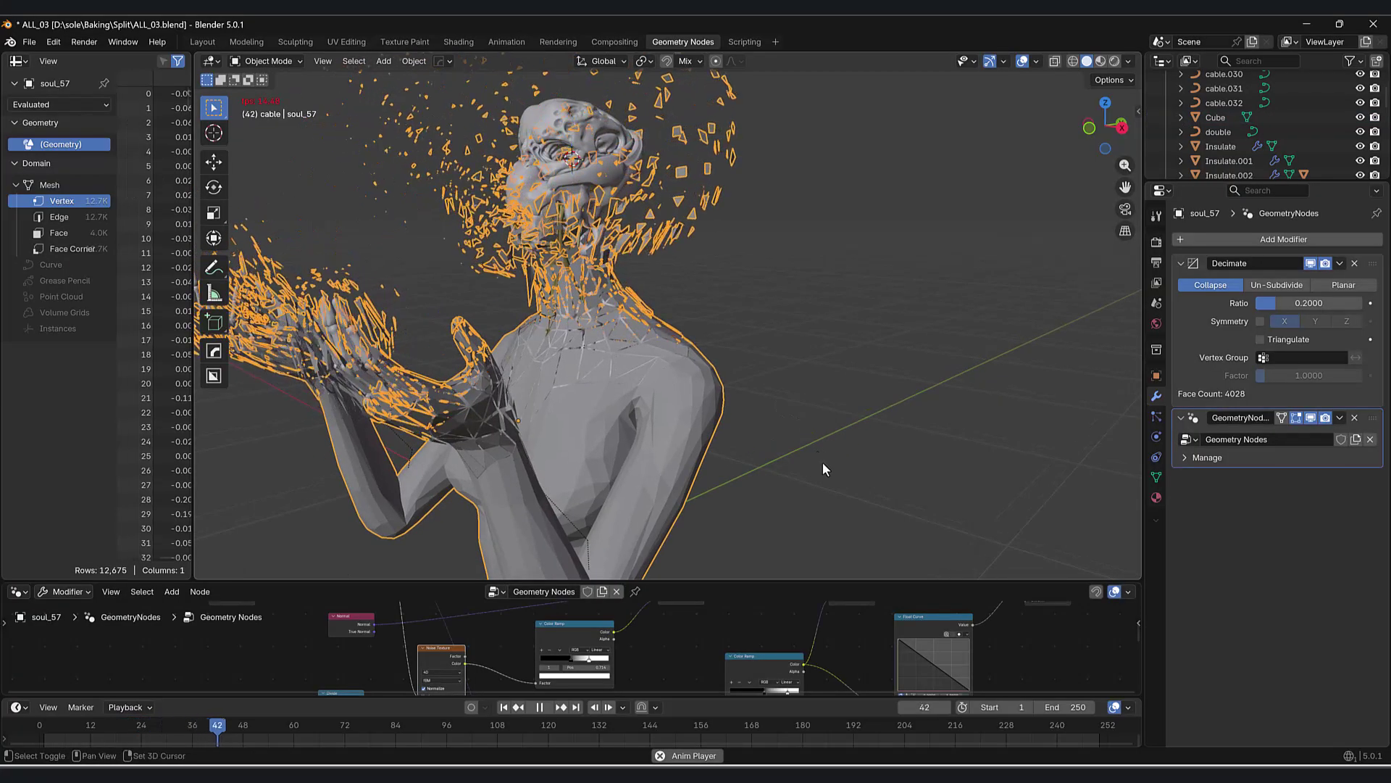
left_click(1296, 304)
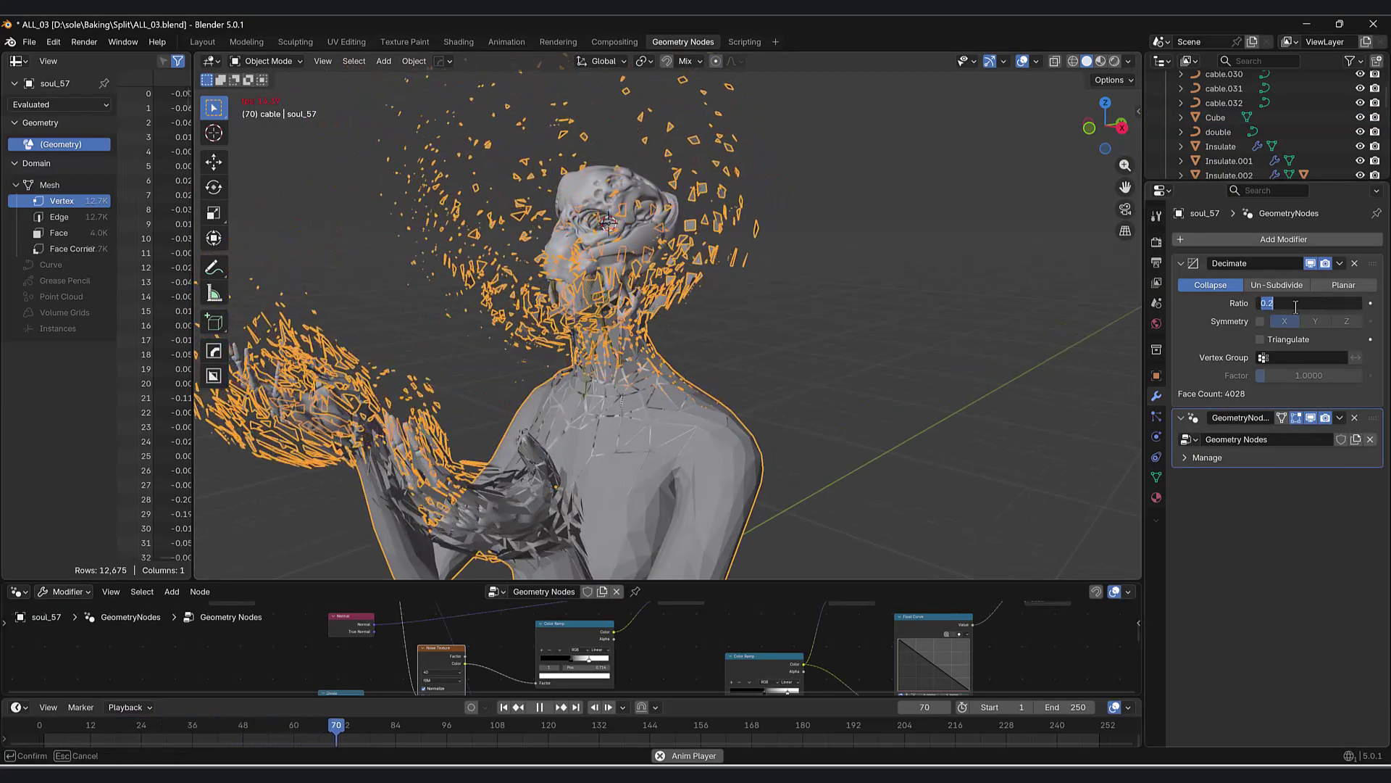
type(".3")
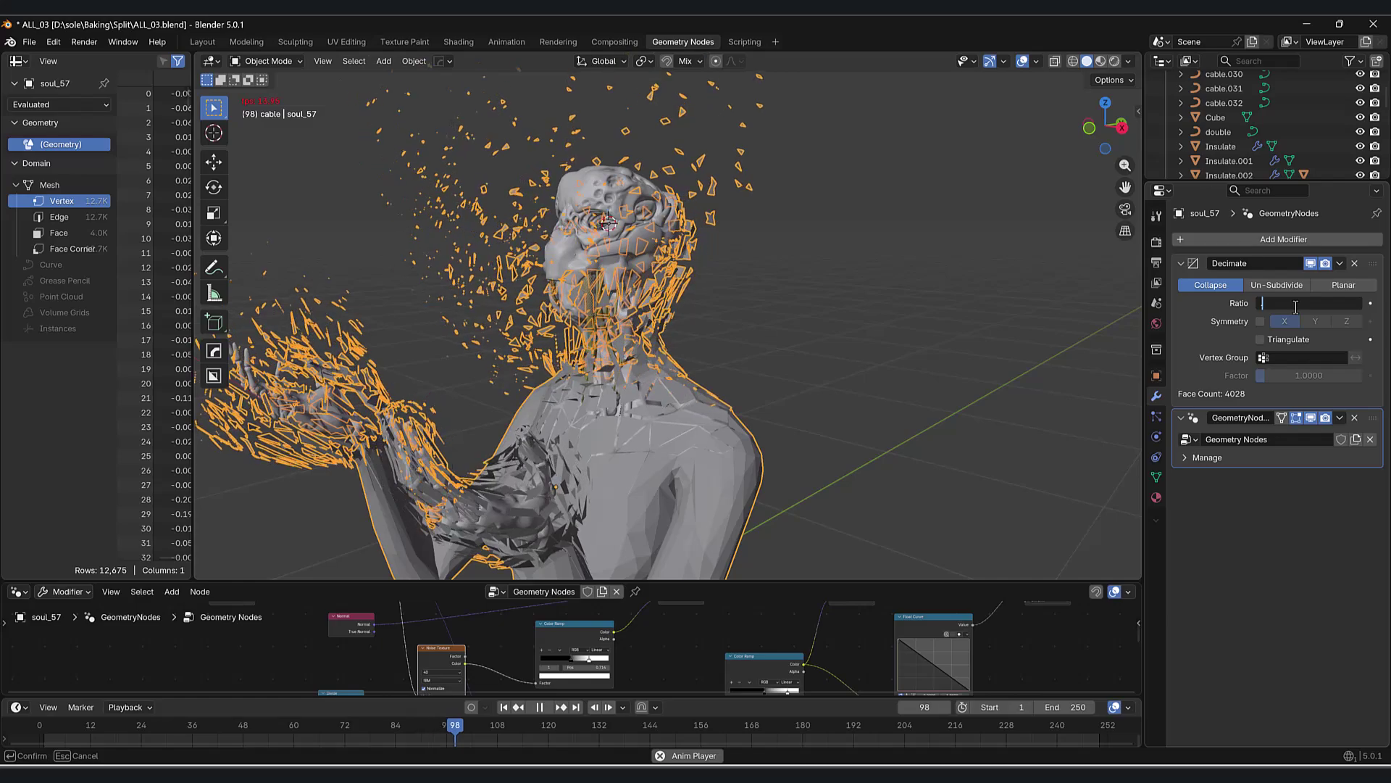
key("Return")
- Enlarge the node editor and shift the white stops of the noise Color Ramp and the distance Color Ramp slightly toward black
left_click(891, 423)
middle_click_drag(893, 425, 811, 395)
left_click_drag(610, 584, 601, 403)
middle_click_drag(638, 389, 637, 304)
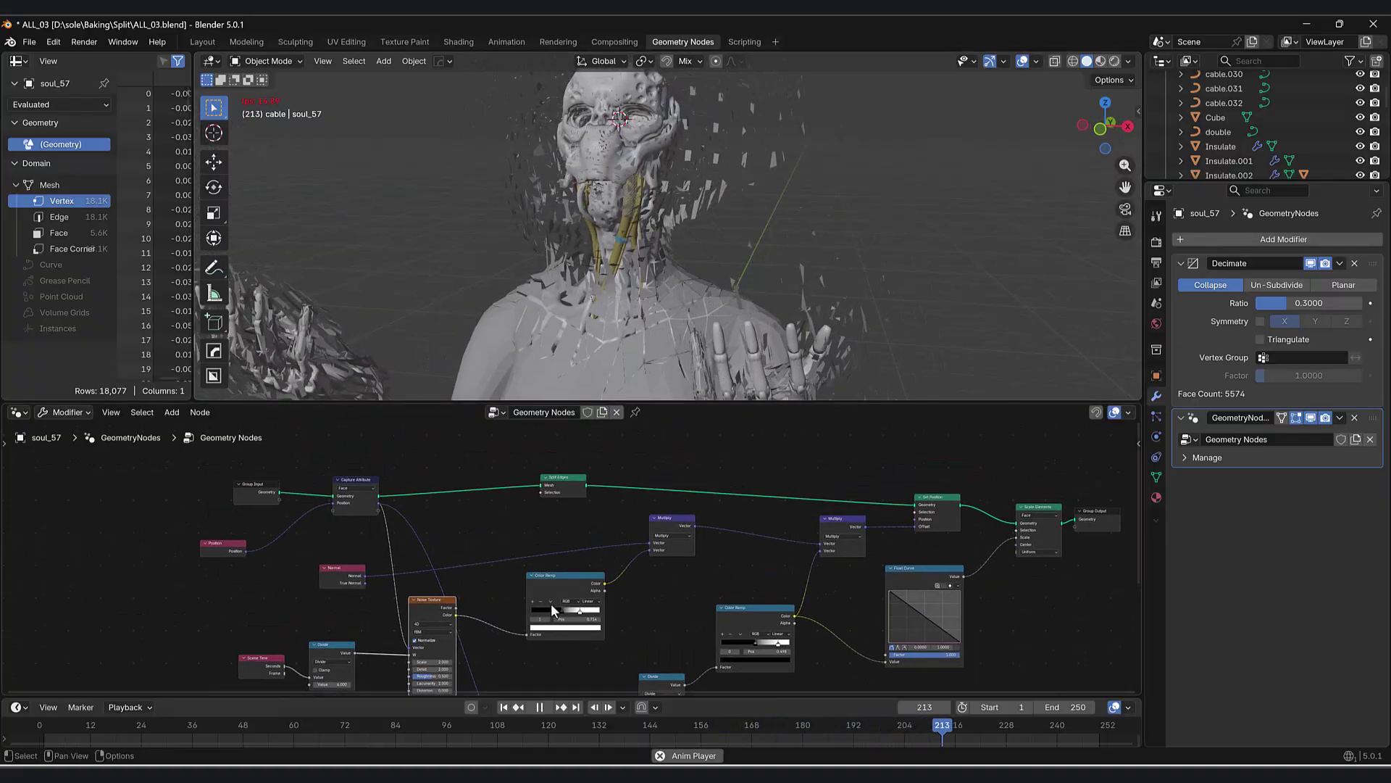
left_click_drag(598, 610, 576, 615)
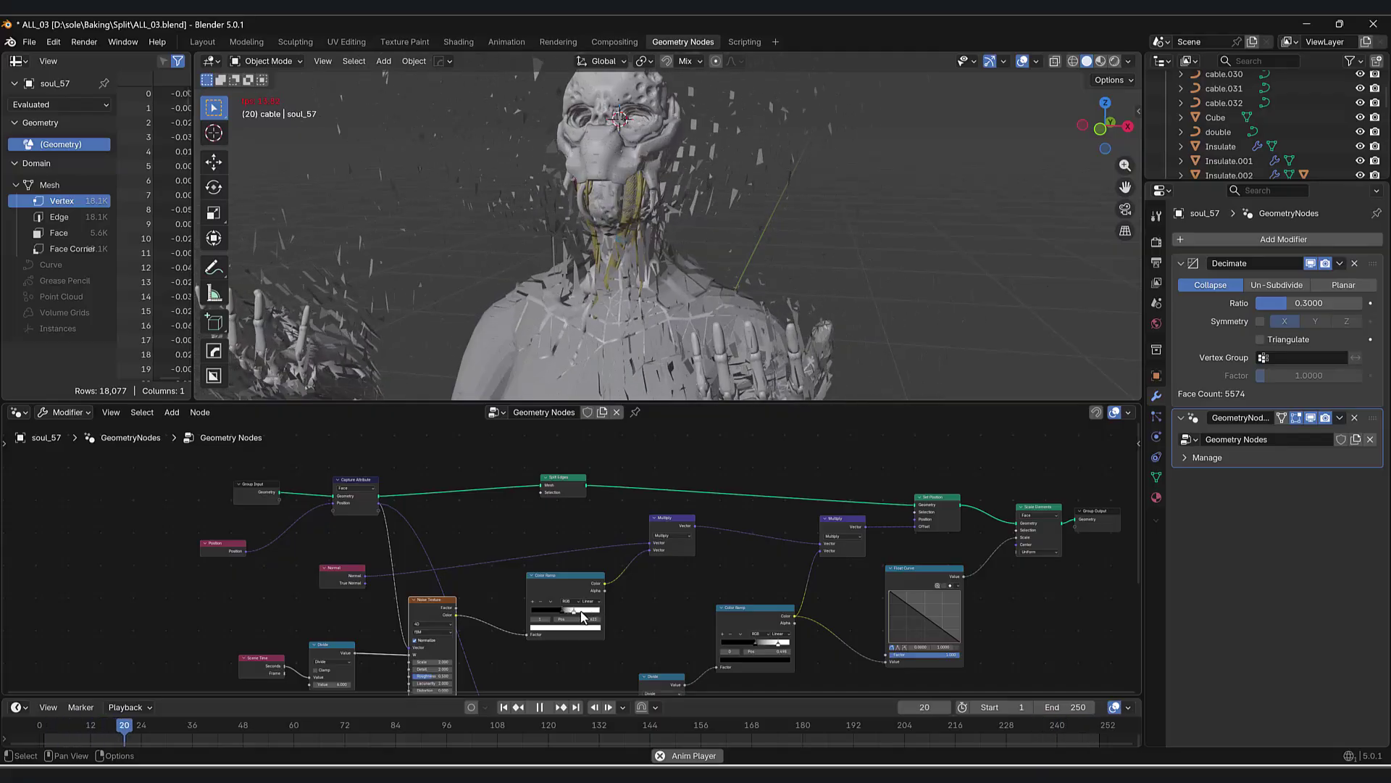
middle_click_drag(721, 609, 681, 595)
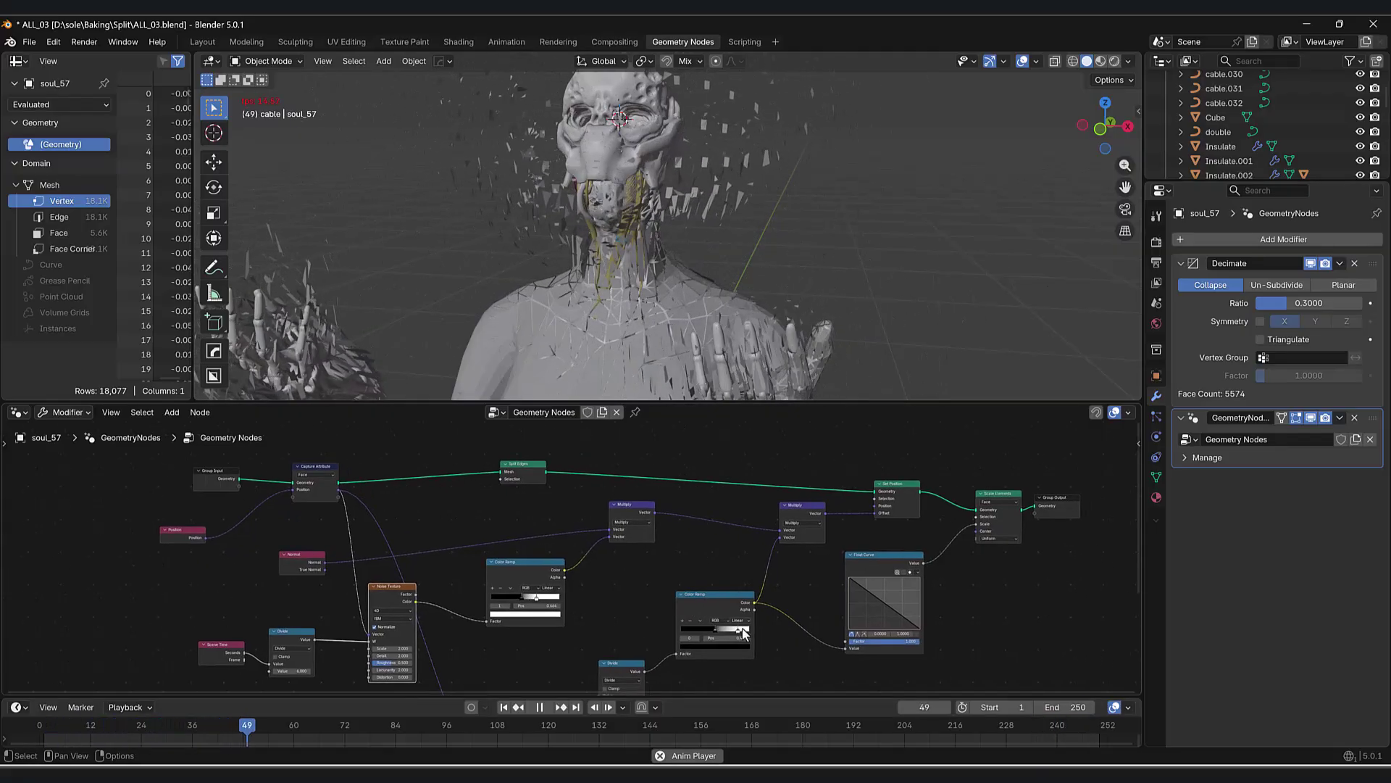
left_click_drag(738, 629, 733, 629)
- Select the Cube above the figure and lower it along the global Z axis while the animation plays
scroll(703, 287, "down", 3)
middle_click_drag(703, 287, 678, 271)
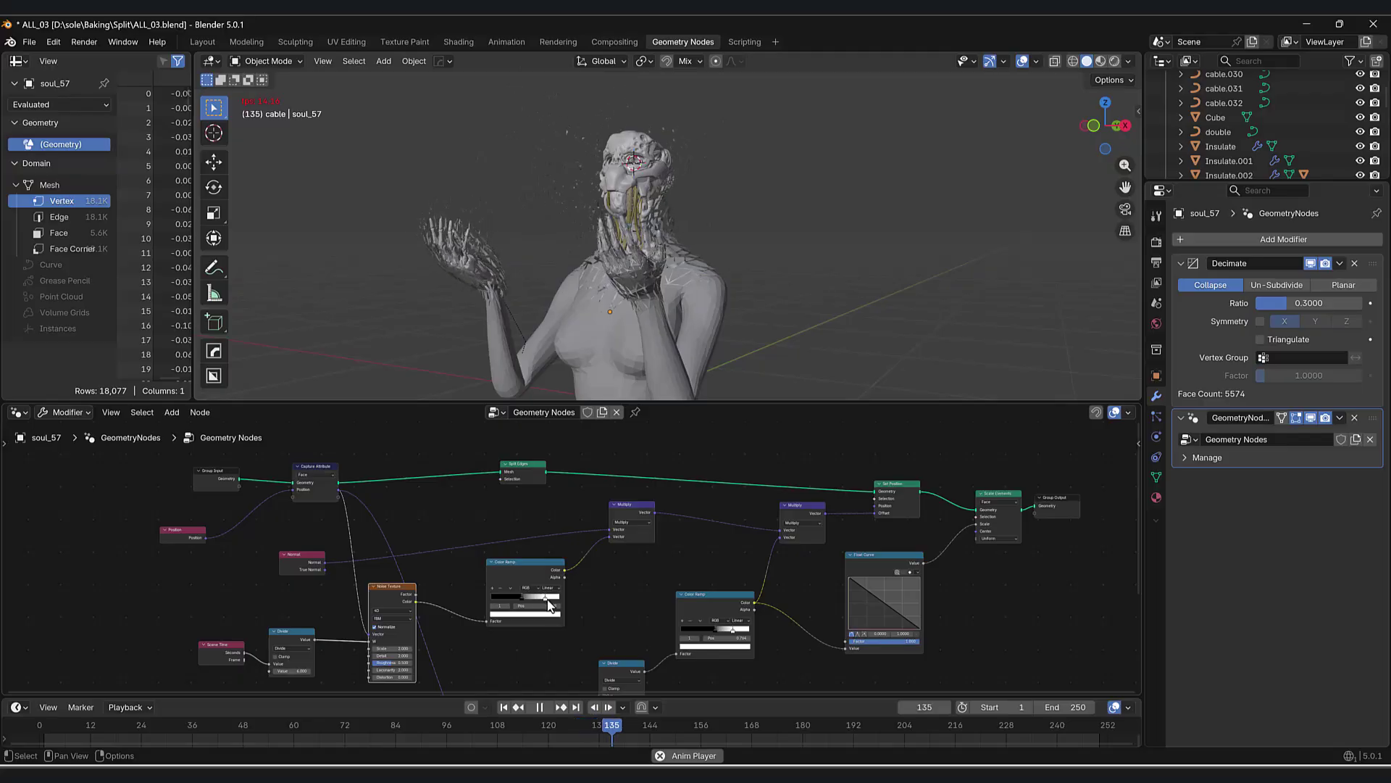
scroll(619, 202, "down", 5)
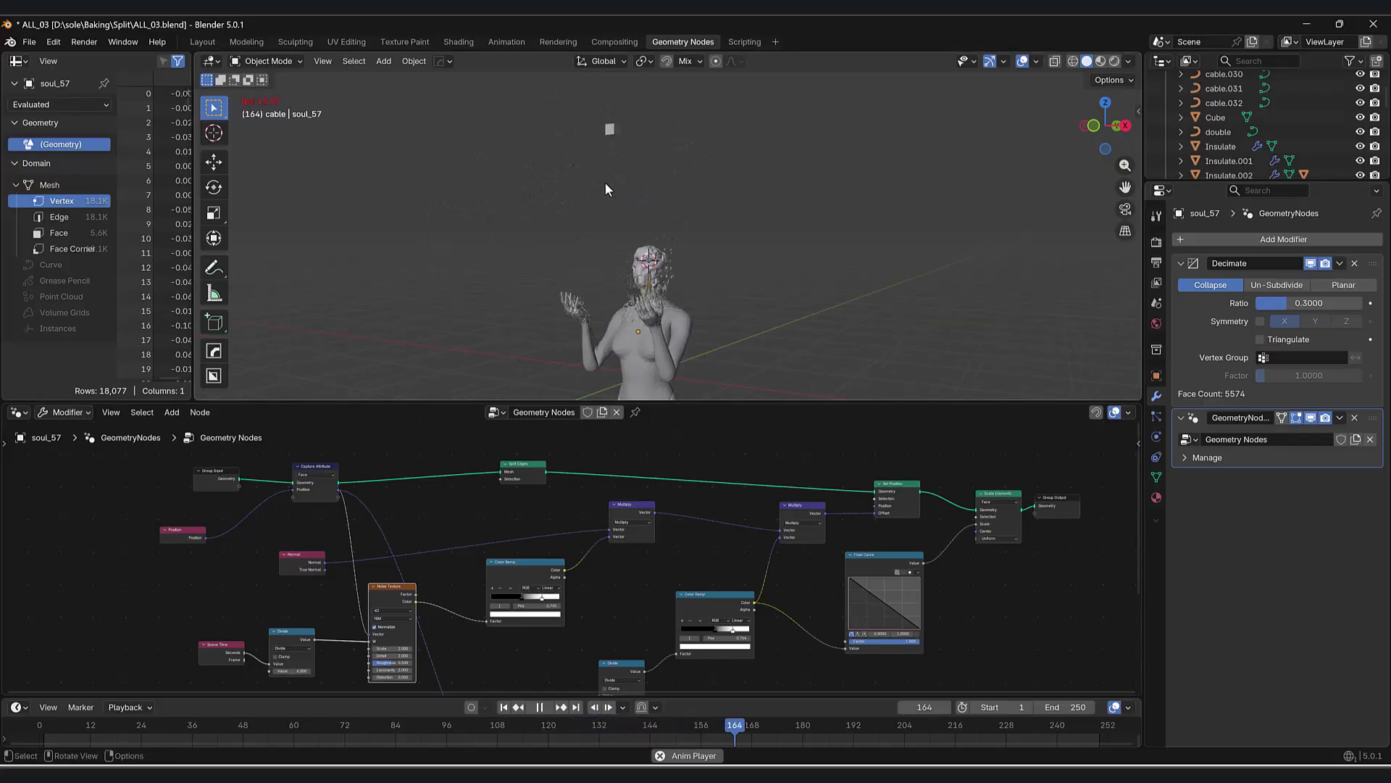
left_click(609, 131)
key("g")
key("z")
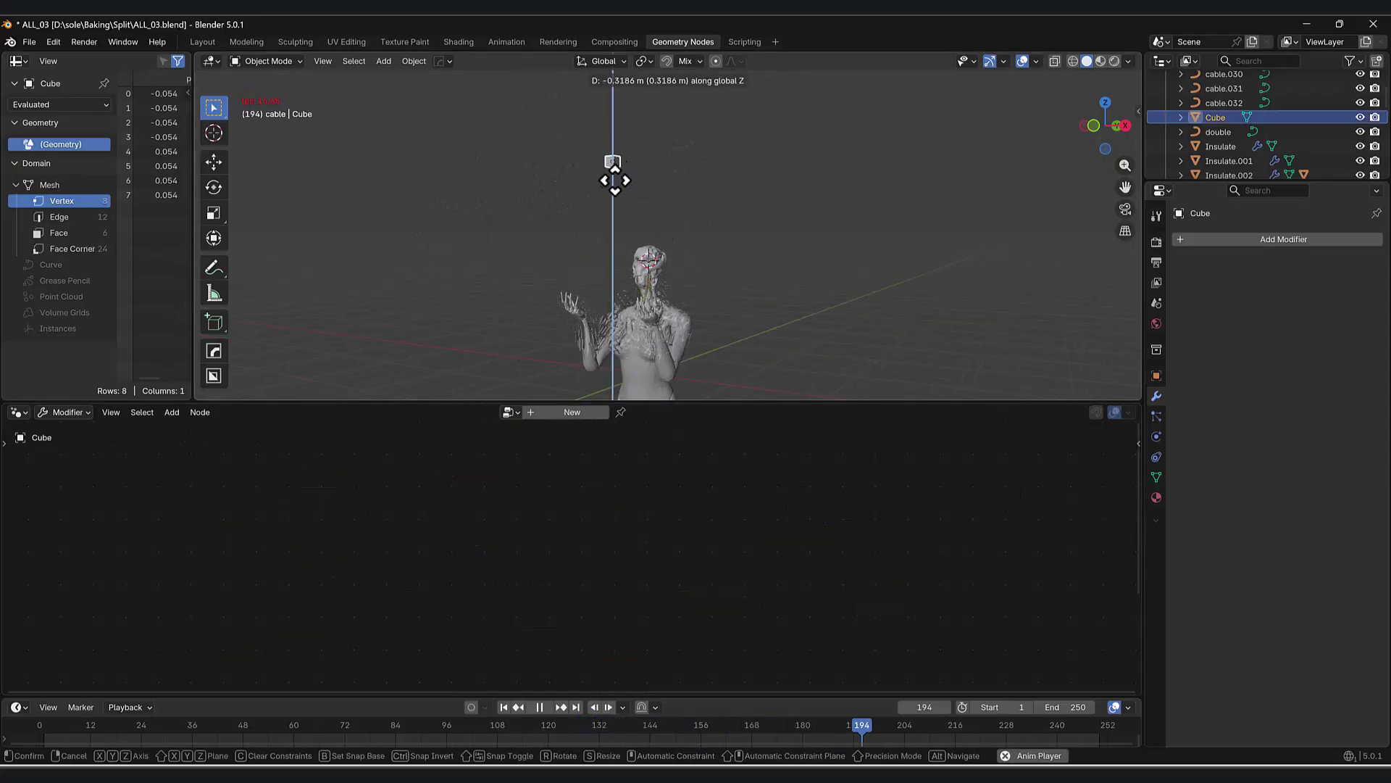
left_click(613, 168)
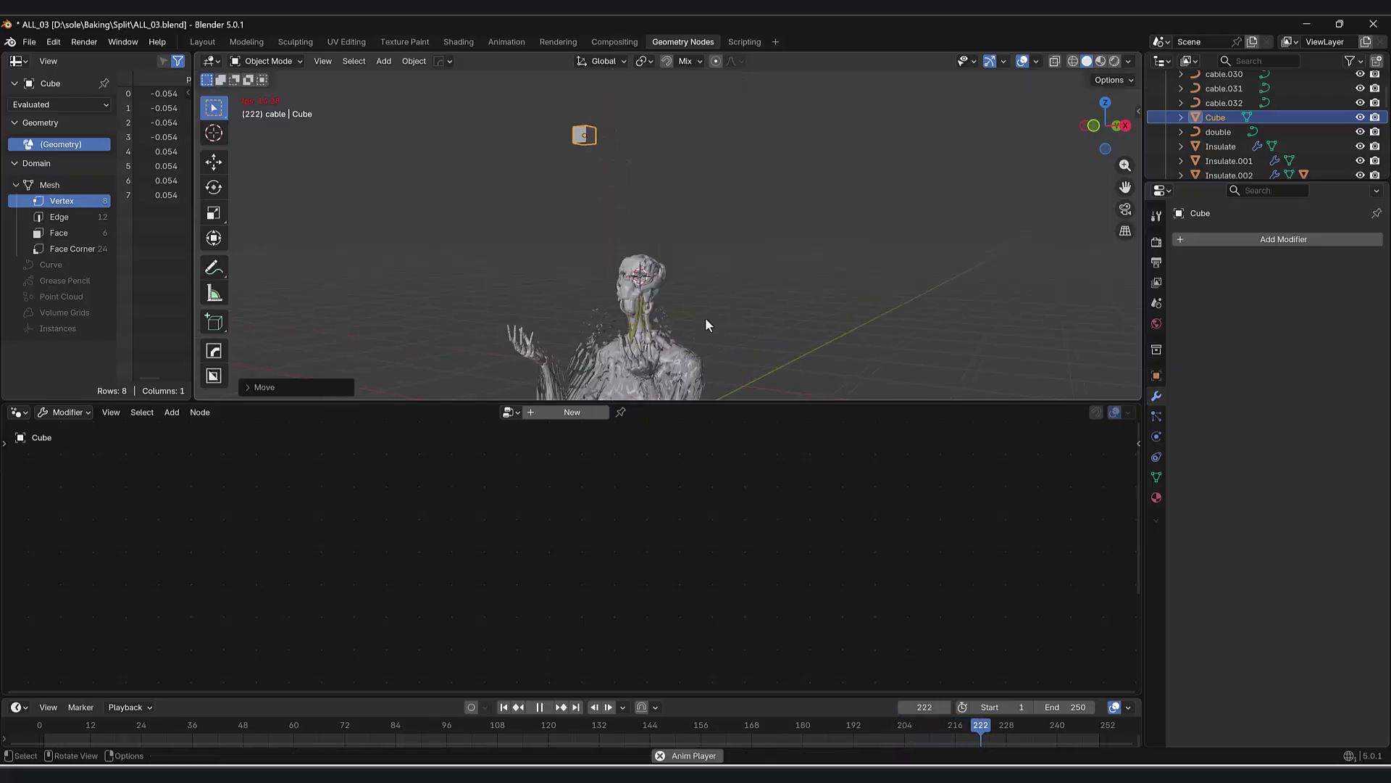
- Select the soul_57 figure and reduce its Decimate ratio to 0.2, then to 0.1
left_click(624, 334)
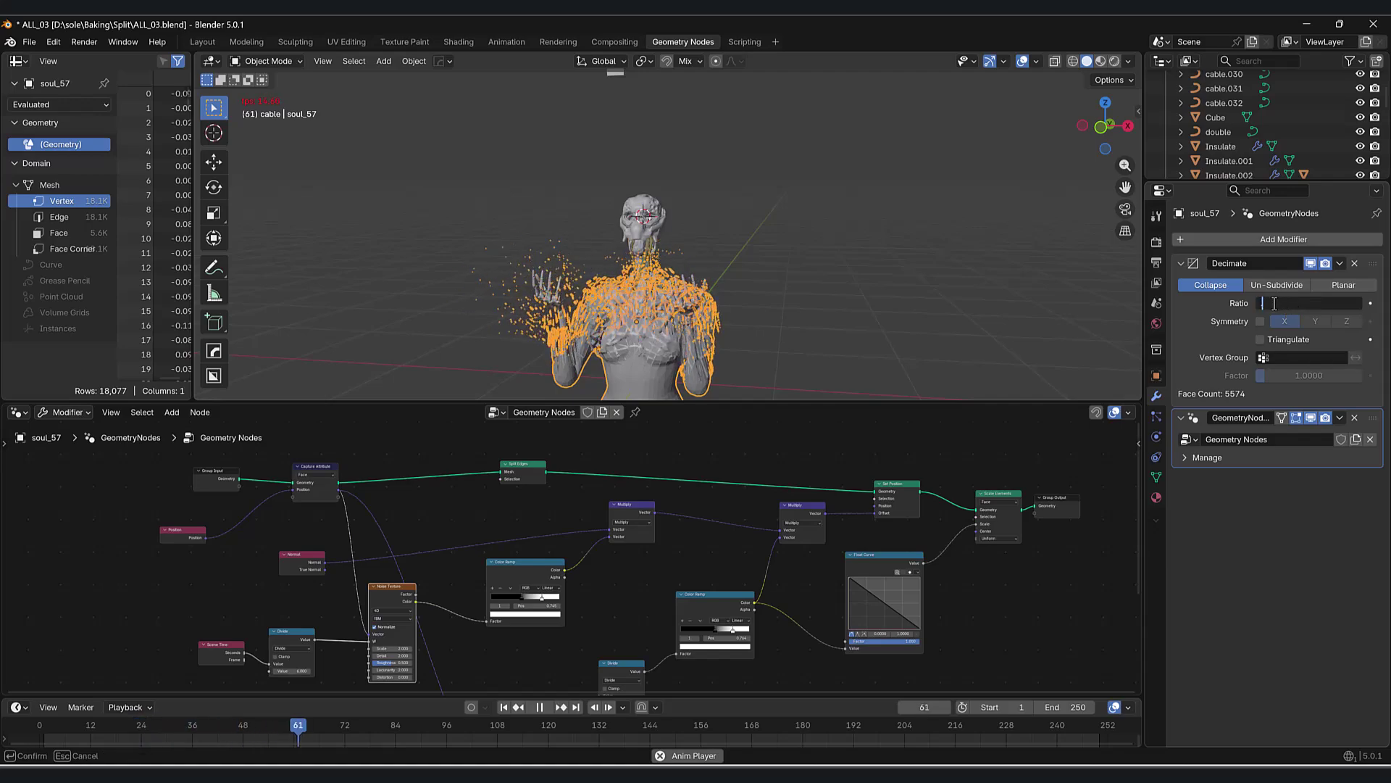
key("Return")
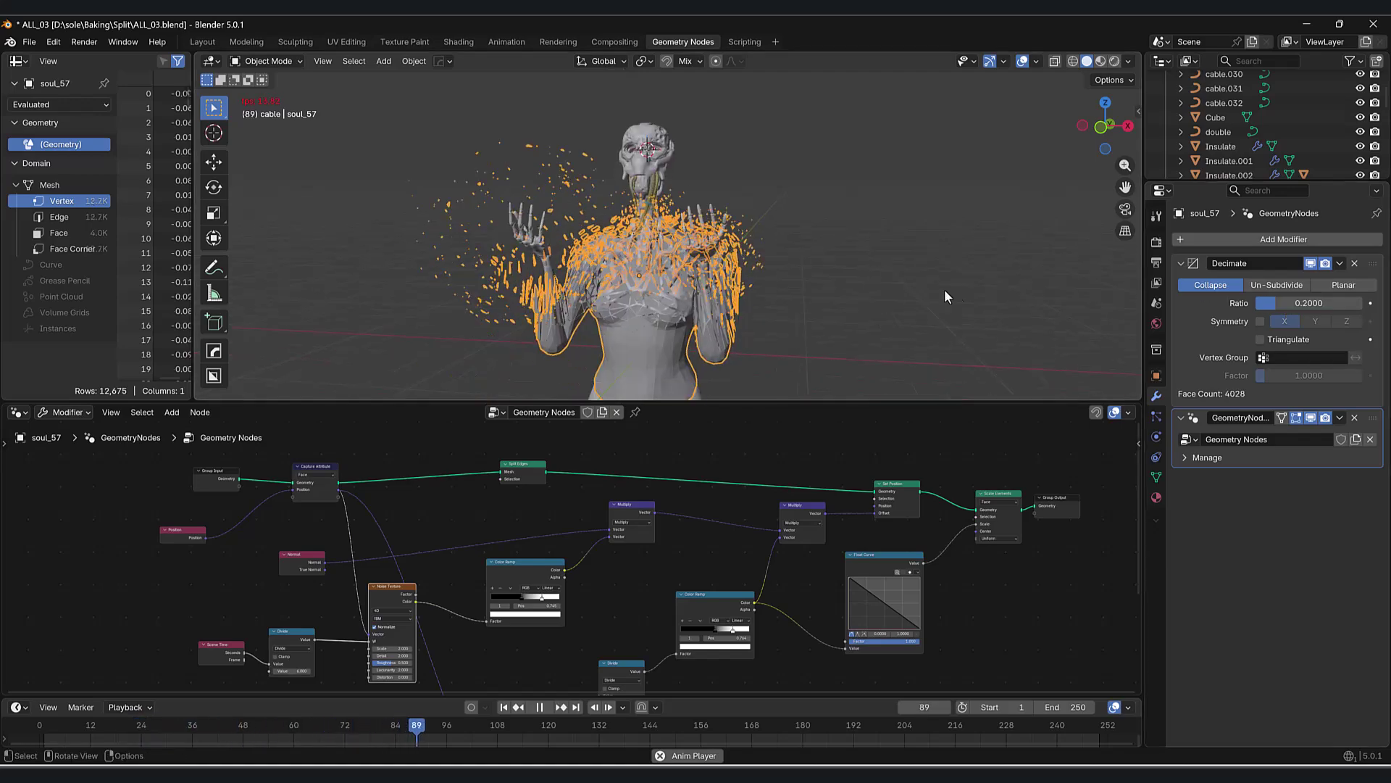
left_click(1310, 303)
type(".1")
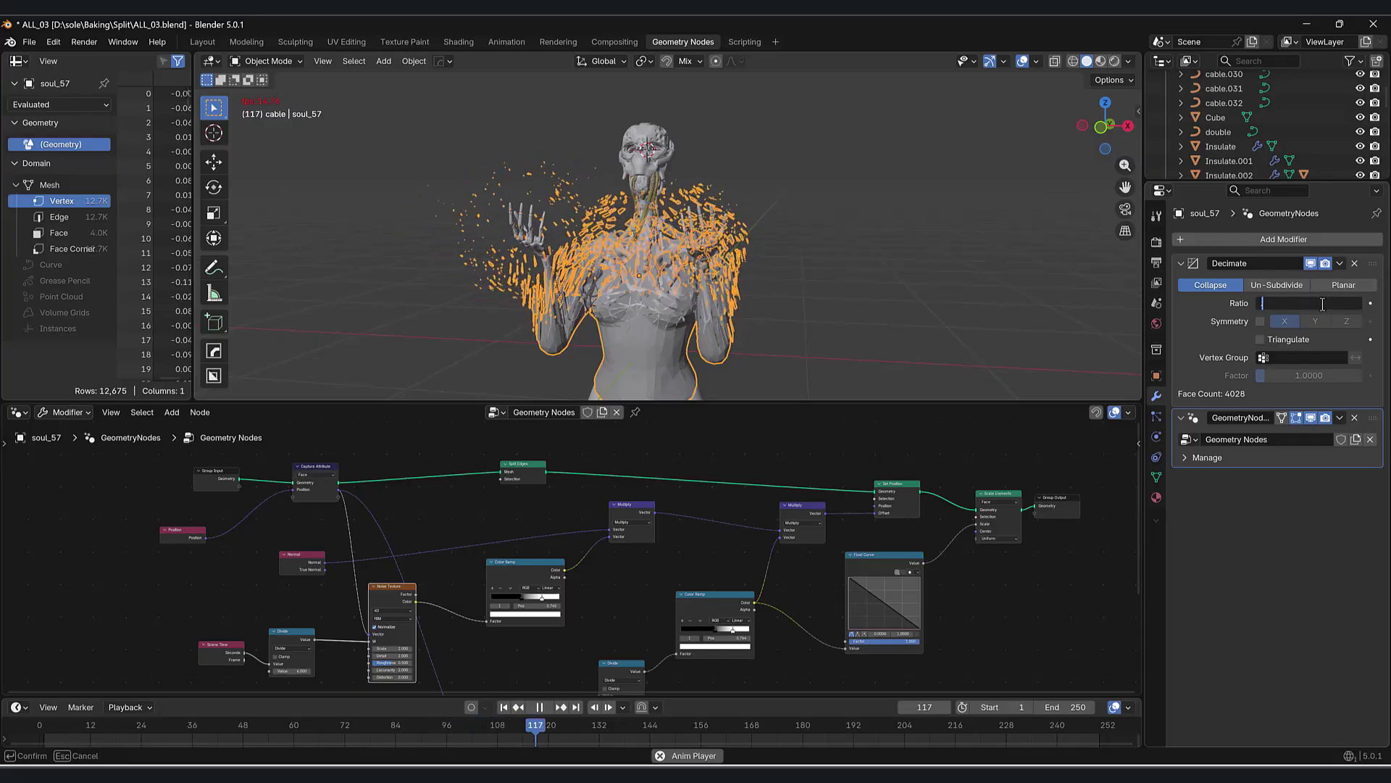
key("Return")
- Stop the playback and examine the shattered chest area up close in Rendered shading with an enlarged 3D viewport
key("space")
left_click(923, 283)
middle_click_drag(864, 299, 927, 218)
left_click(1114, 61)
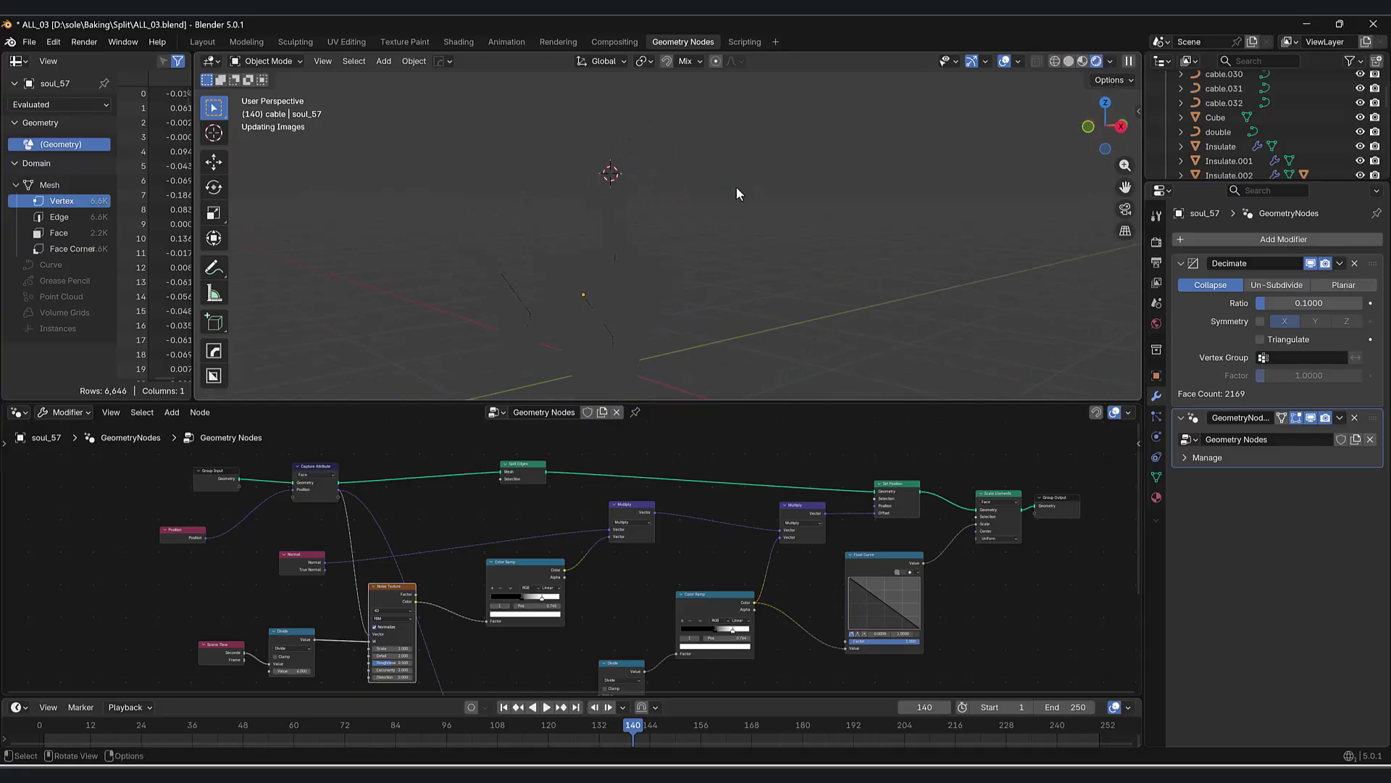
middle_click_drag(723, 247, 729, 233)
scroll(731, 236, "up", 2)
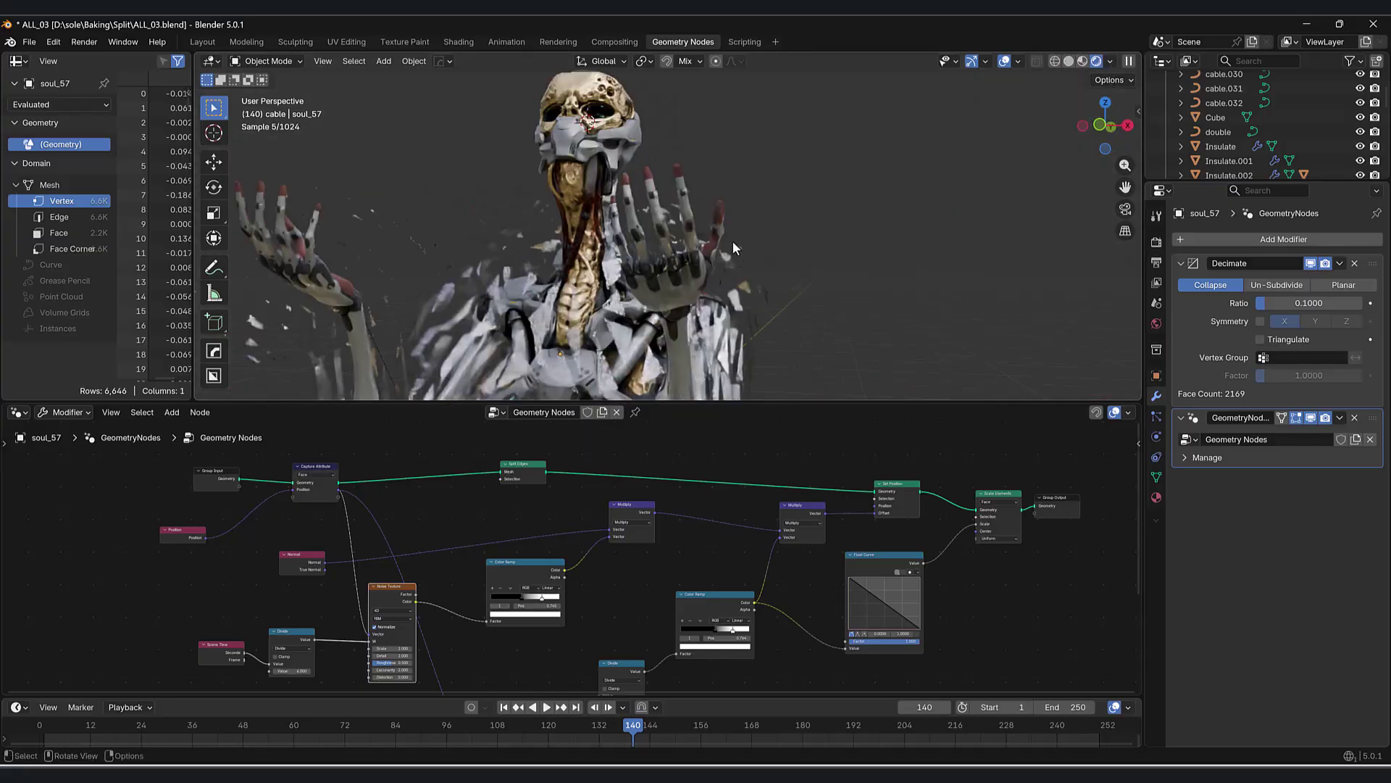
scroll(756, 237, "up", 2)
scroll(724, 256, "up", 4)
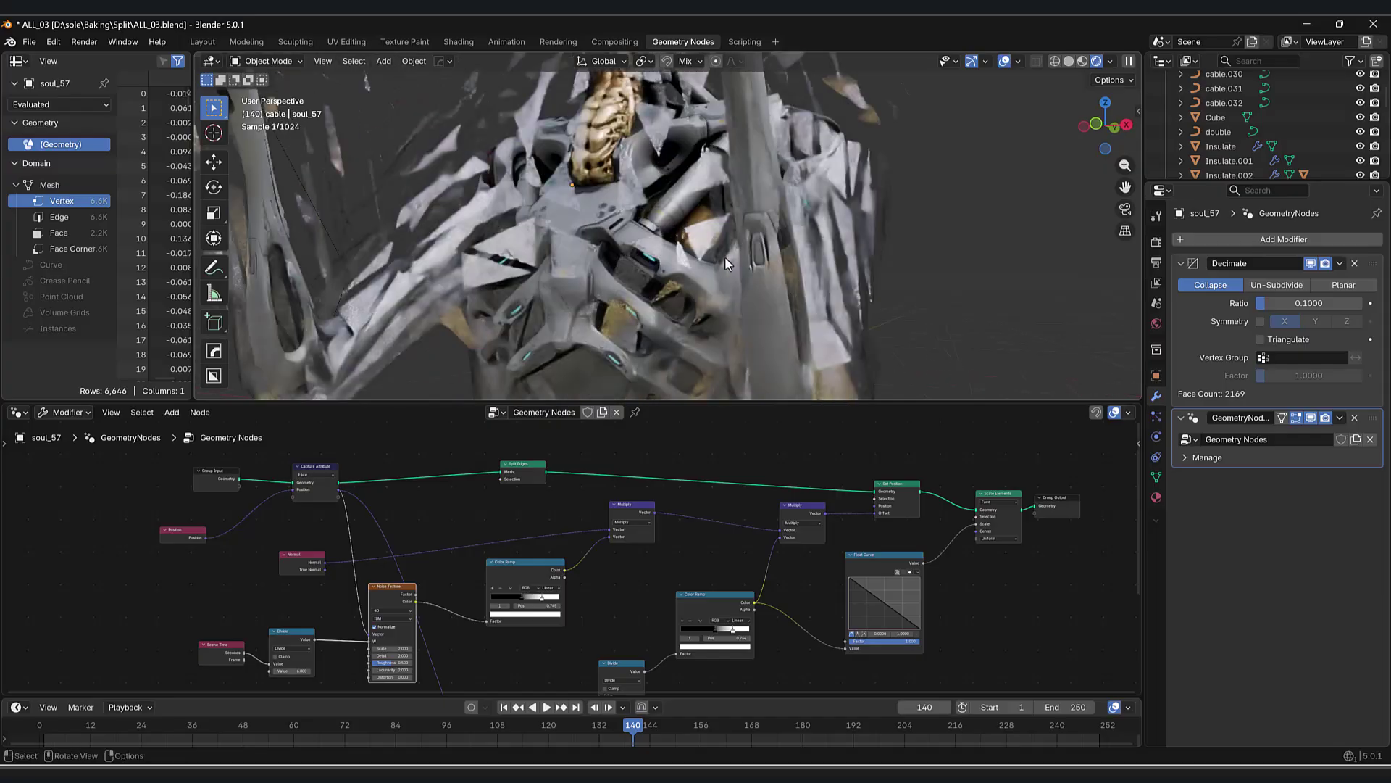
left_click_drag(738, 404, 732, 516)
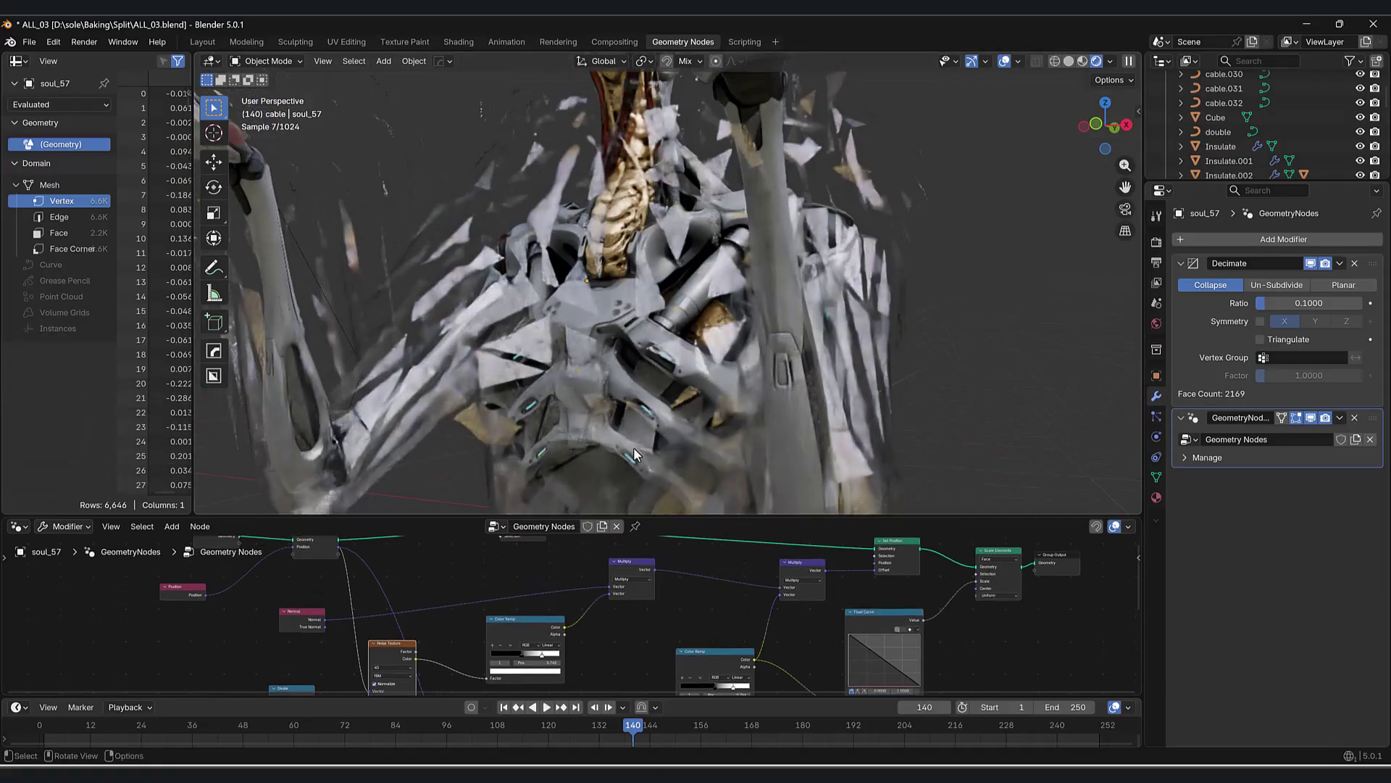
- Add a Solidify modifier to soul_57 and display the shards in Material Preview shading without overlays
left_click(1232, 239)
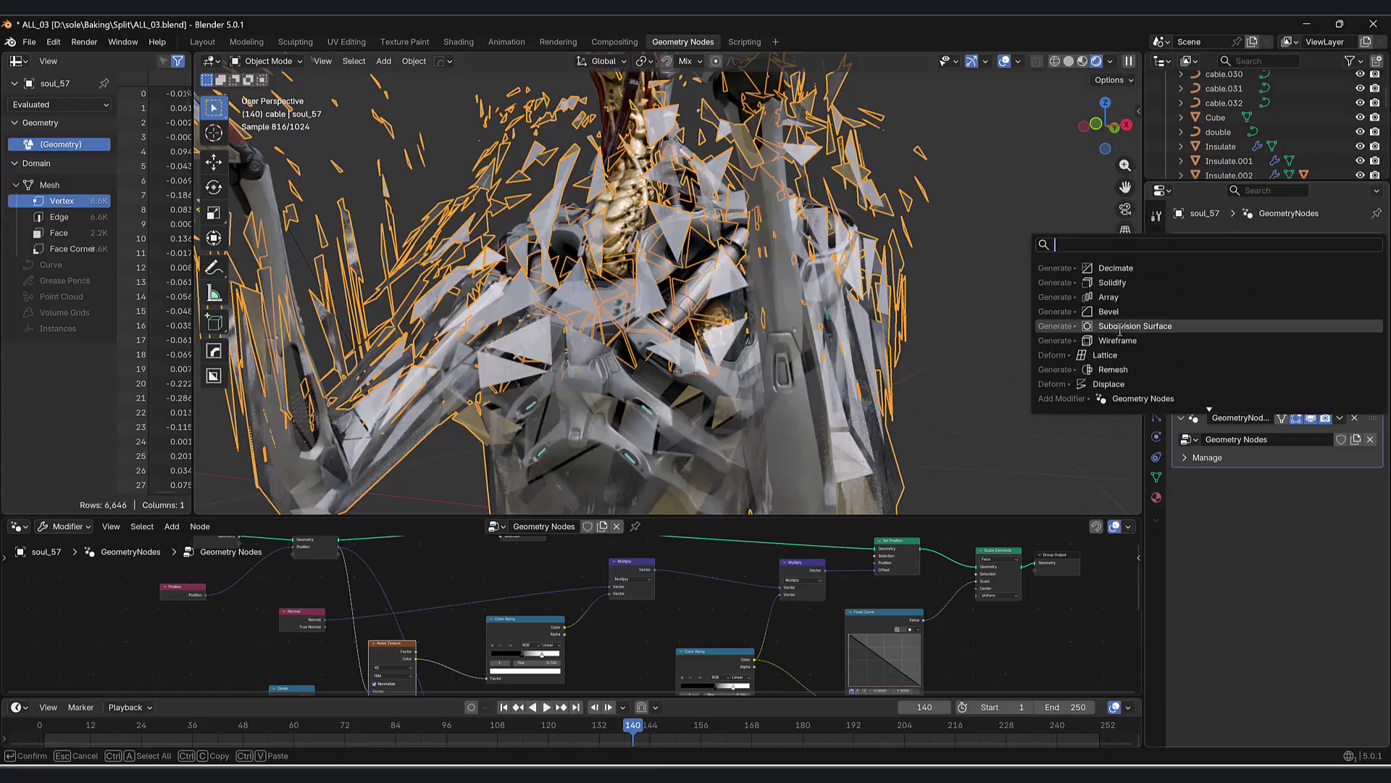
left_click(1127, 290)
middle_click_drag(1124, 290, 999, 85)
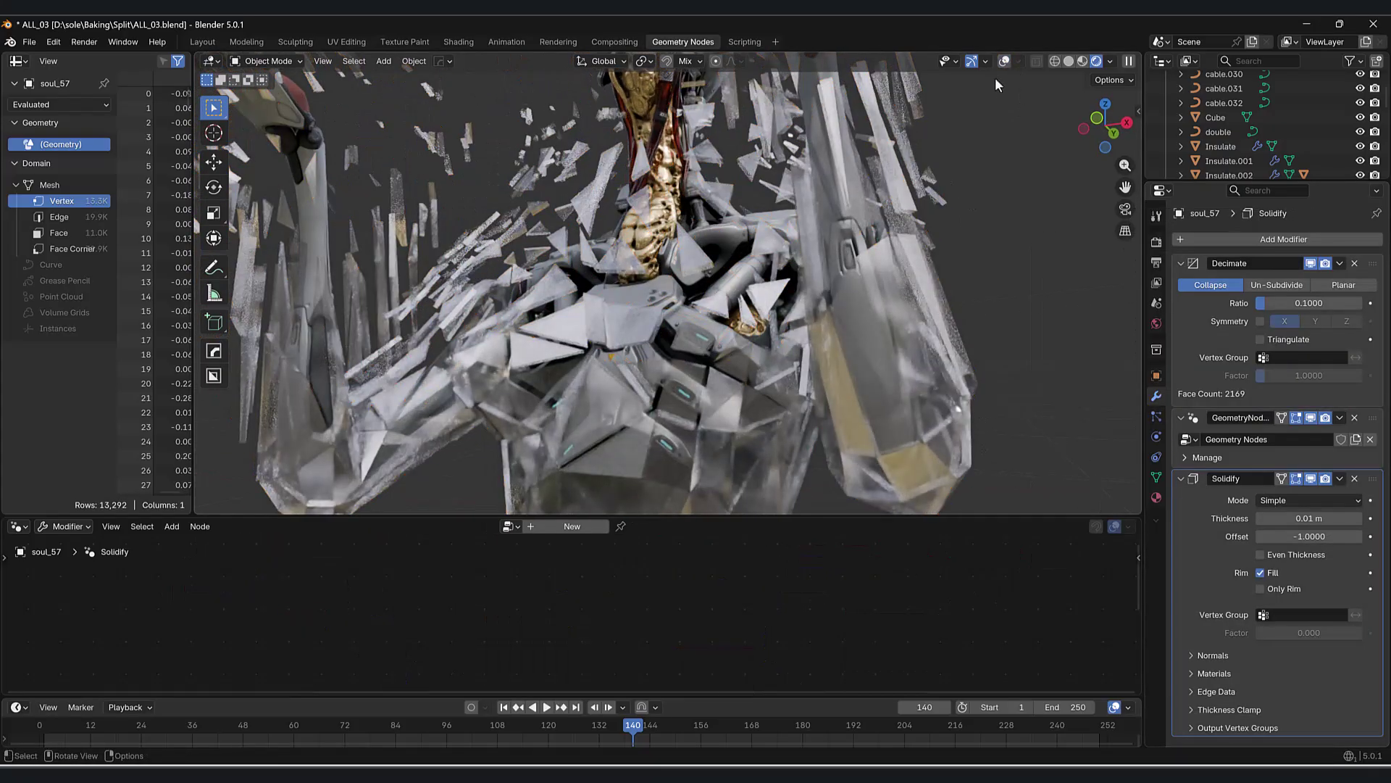
middle_click_drag(889, 151, 1079, 67)
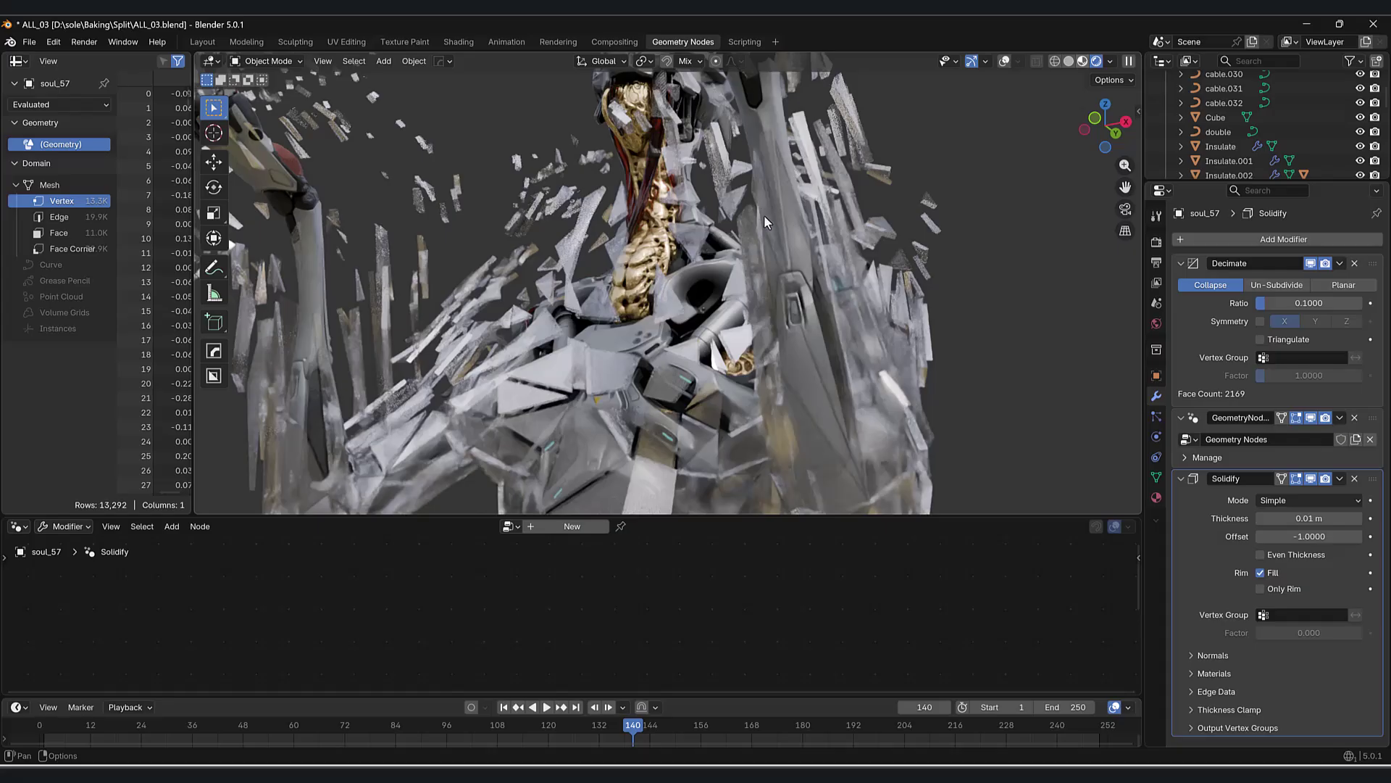
mouse_move(772, 216)
middle_mouse_down()
mouse_move(841, 219)
mouse_move(892, 188)
middle_mouse_up()
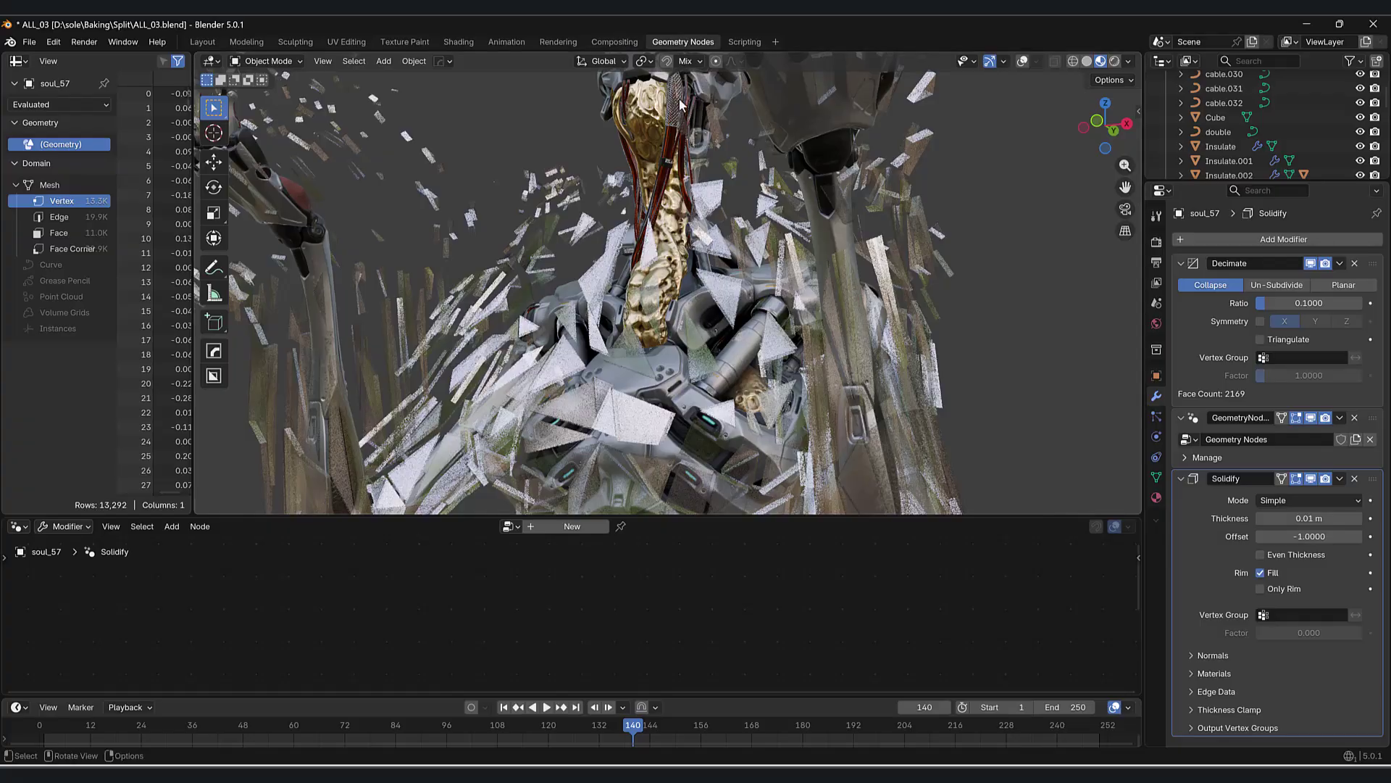
- Set the Solidify thickness to 0.001 m, then change it to 0.003 m
scroll(683, 192, "up", 5)
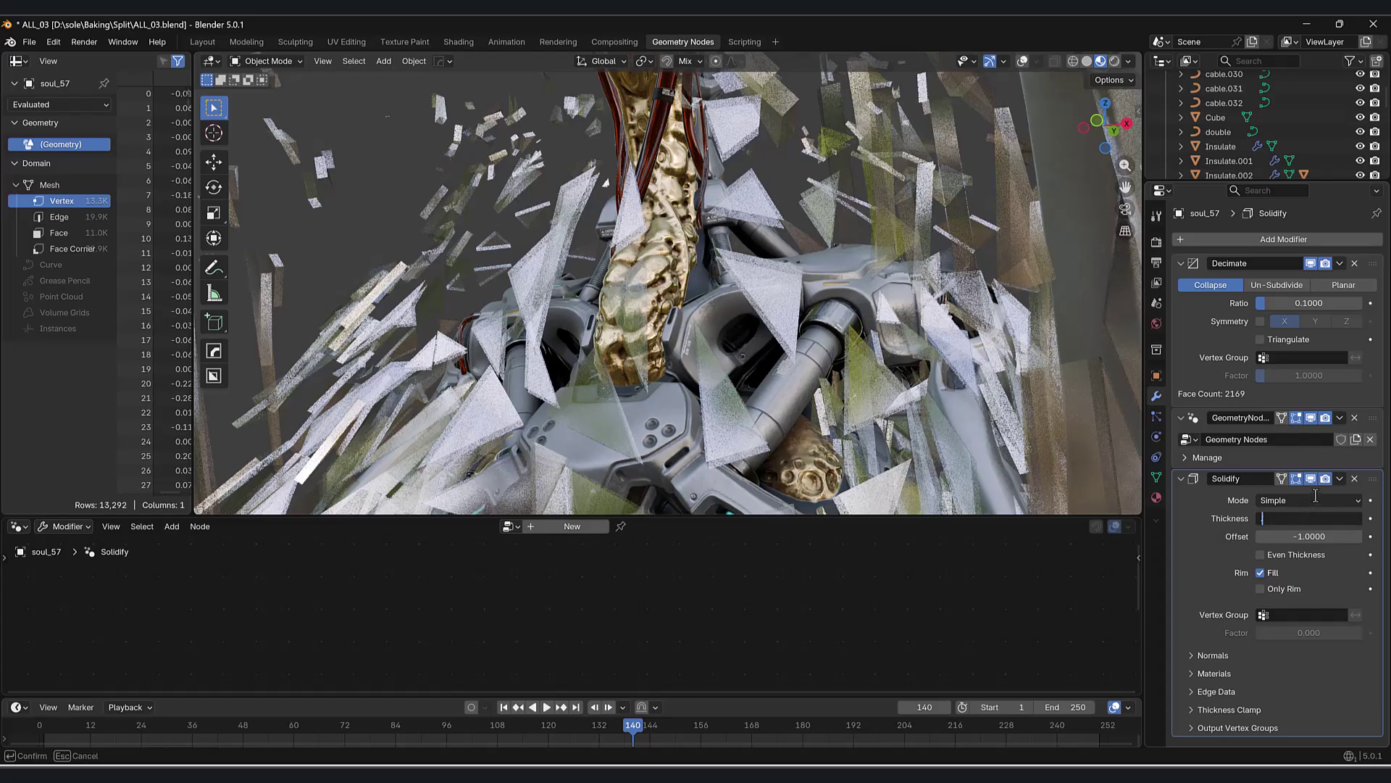
key("Return")
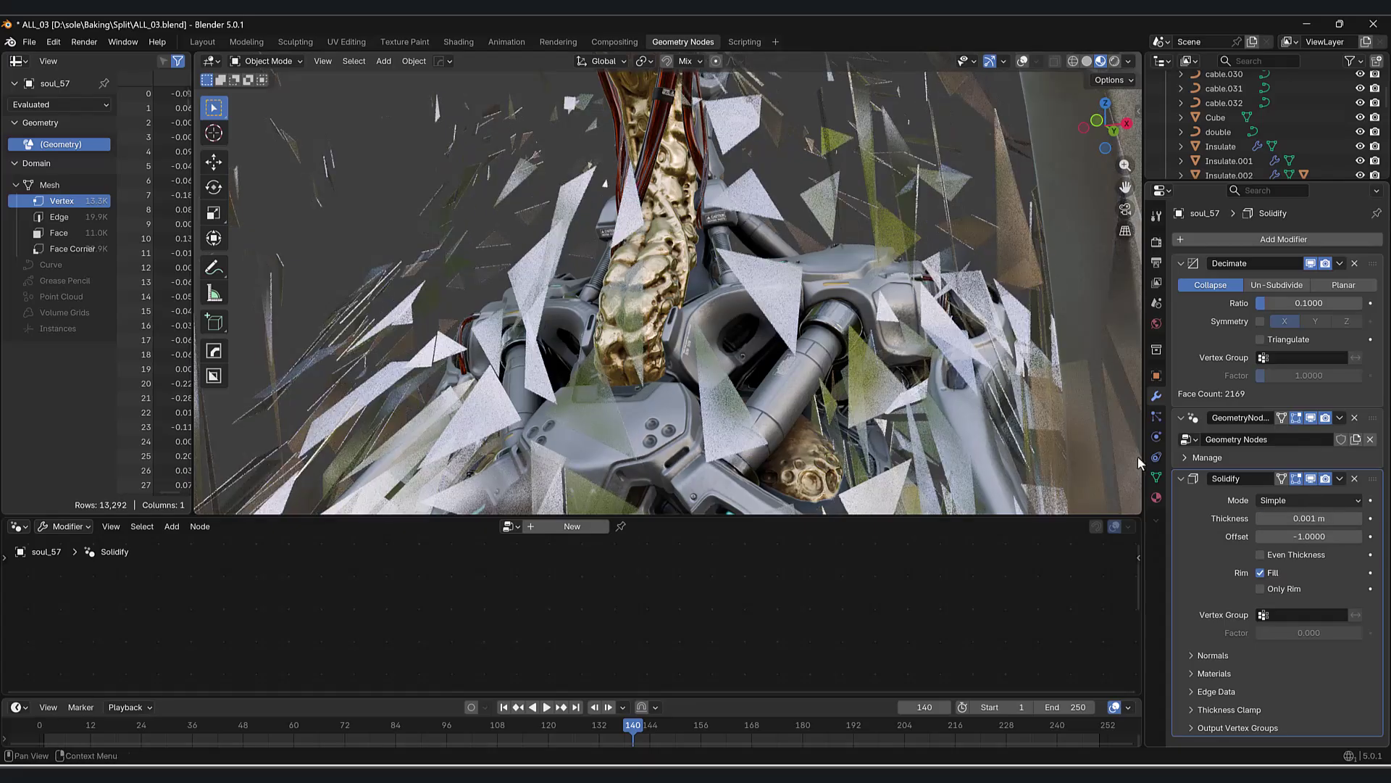
scroll(713, 325, "up", 4)
middle_click_drag(713, 325, 655, 395)
scroll(655, 389, "down", 6)
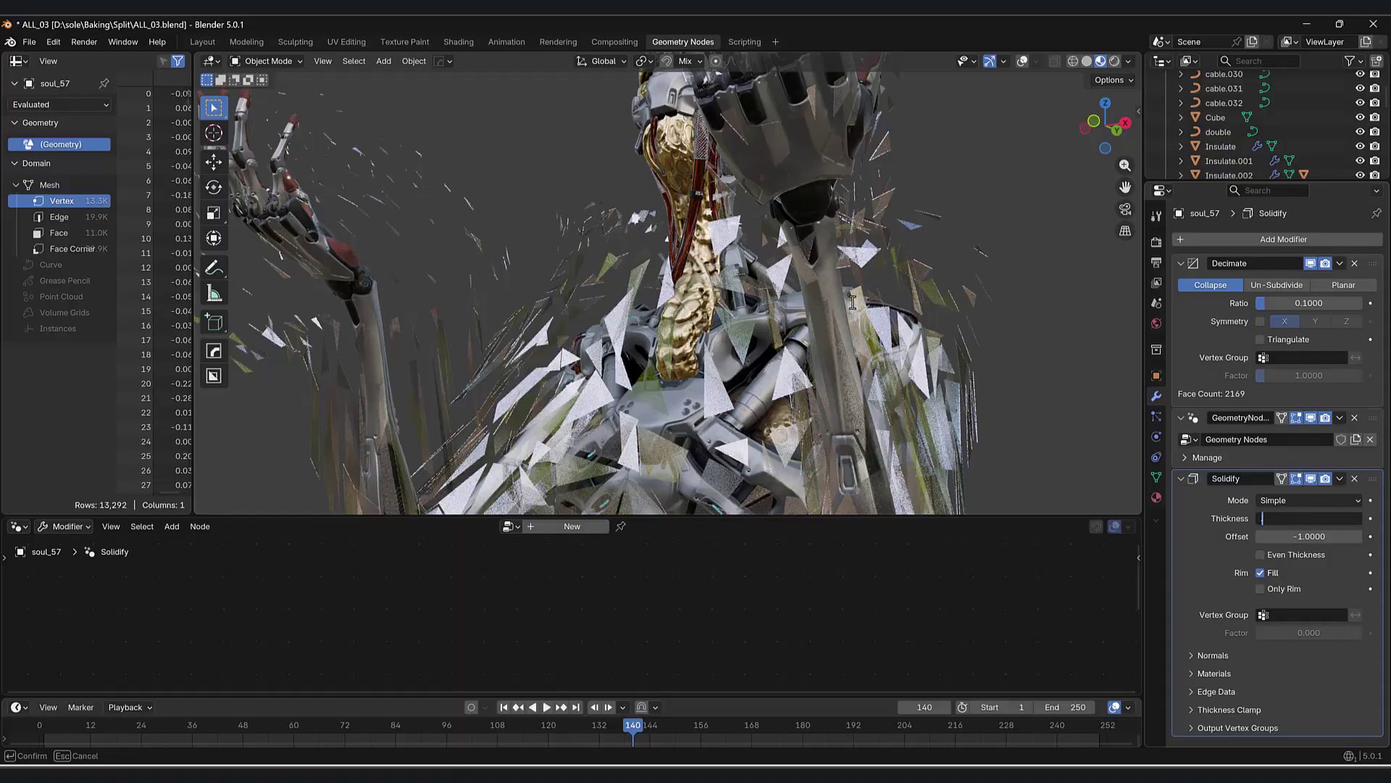
key("Return")
- Turn the viewport overlays back on, select the Cube and try moving it freely above the figure
middle_click_drag(681, 174, 658, 307)
scroll(658, 307, "down", 4)
left_click(624, 168)
scroll(626, 174, "up", 4)
middle_click_drag(626, 182, 671, 208)
middle_click_drag(978, 94, 946, 185, "shift")
left_click(1023, 63)
middle_click_drag(834, 200, 824, 177)
scroll(685, 160, "up", 1)
middle_click_drag(683, 158, 680, 146)
key("g")
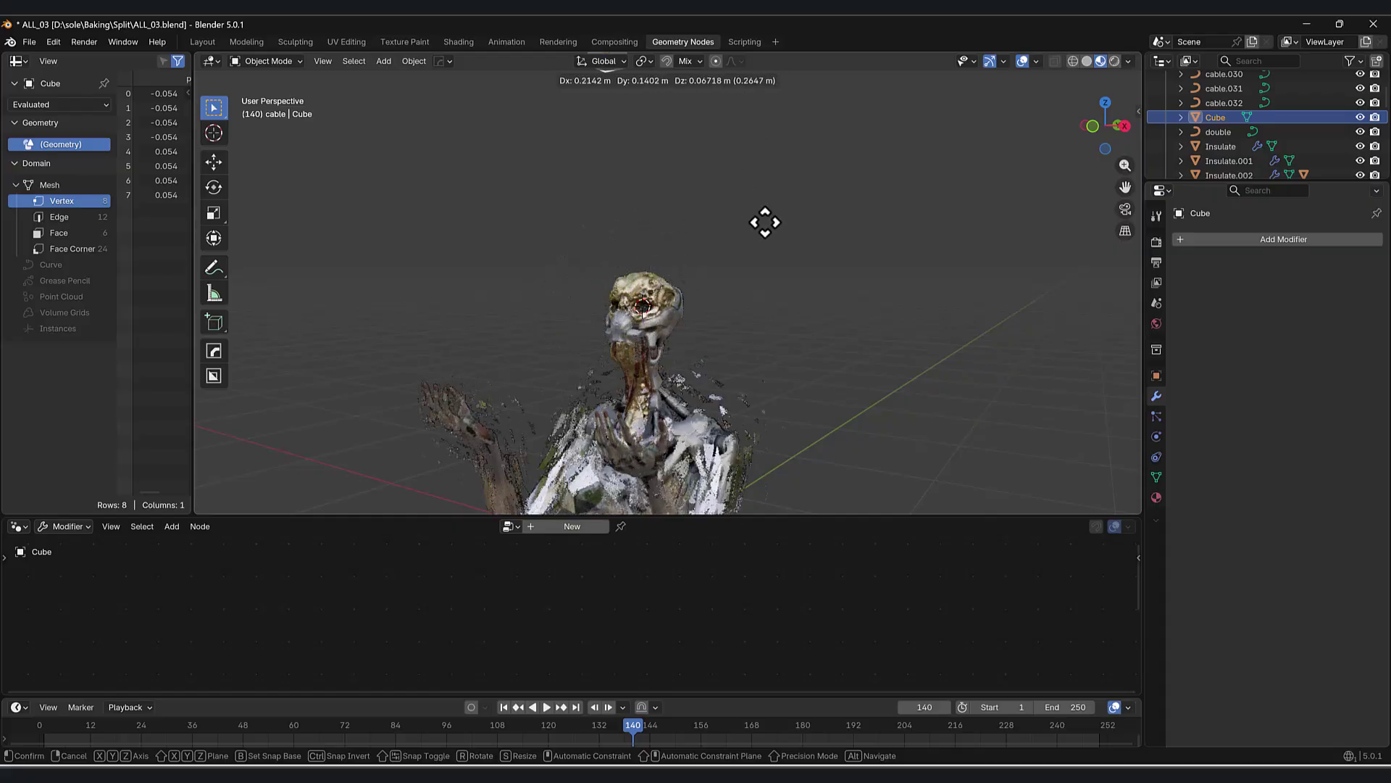
right_click(739, 192)
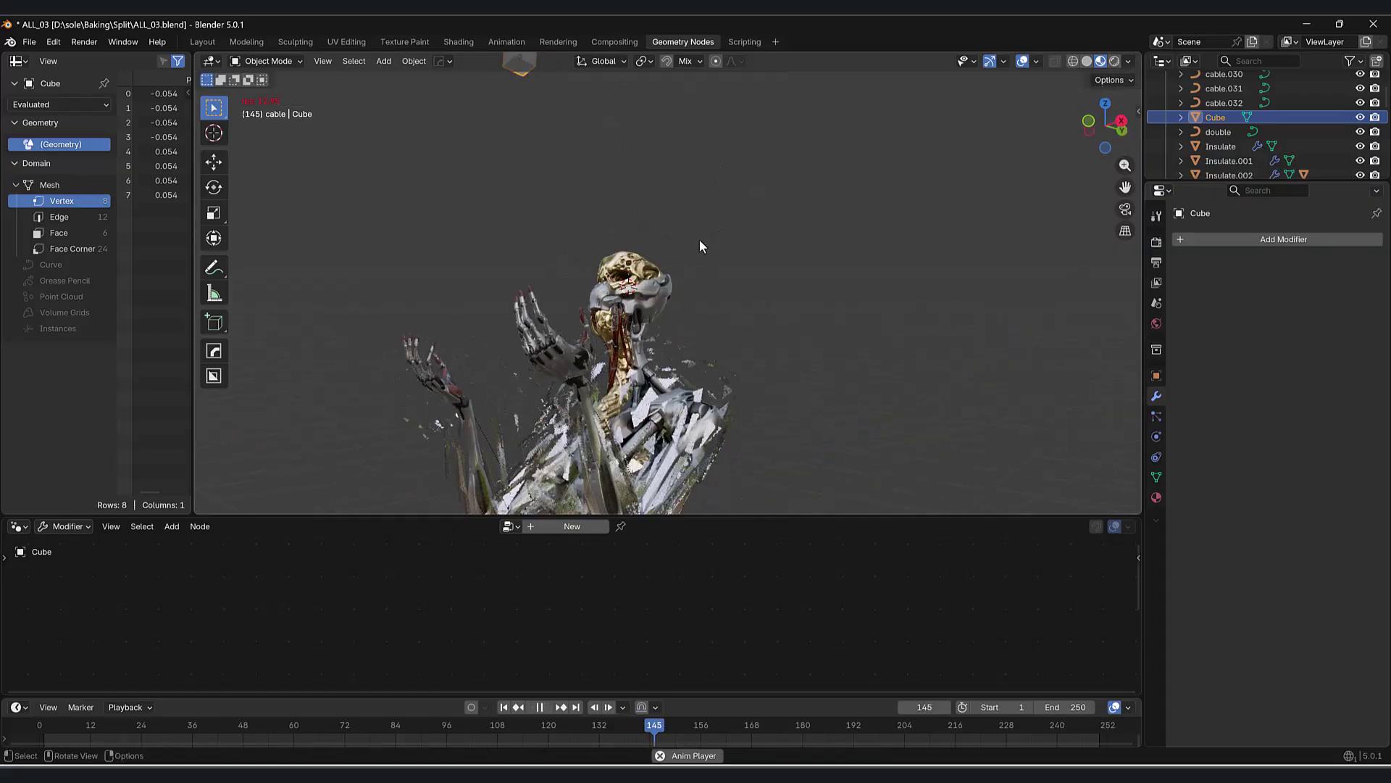
- Reposition the Cube relative to the figure while the animation plays, check the front view and stop the playback
key("g")
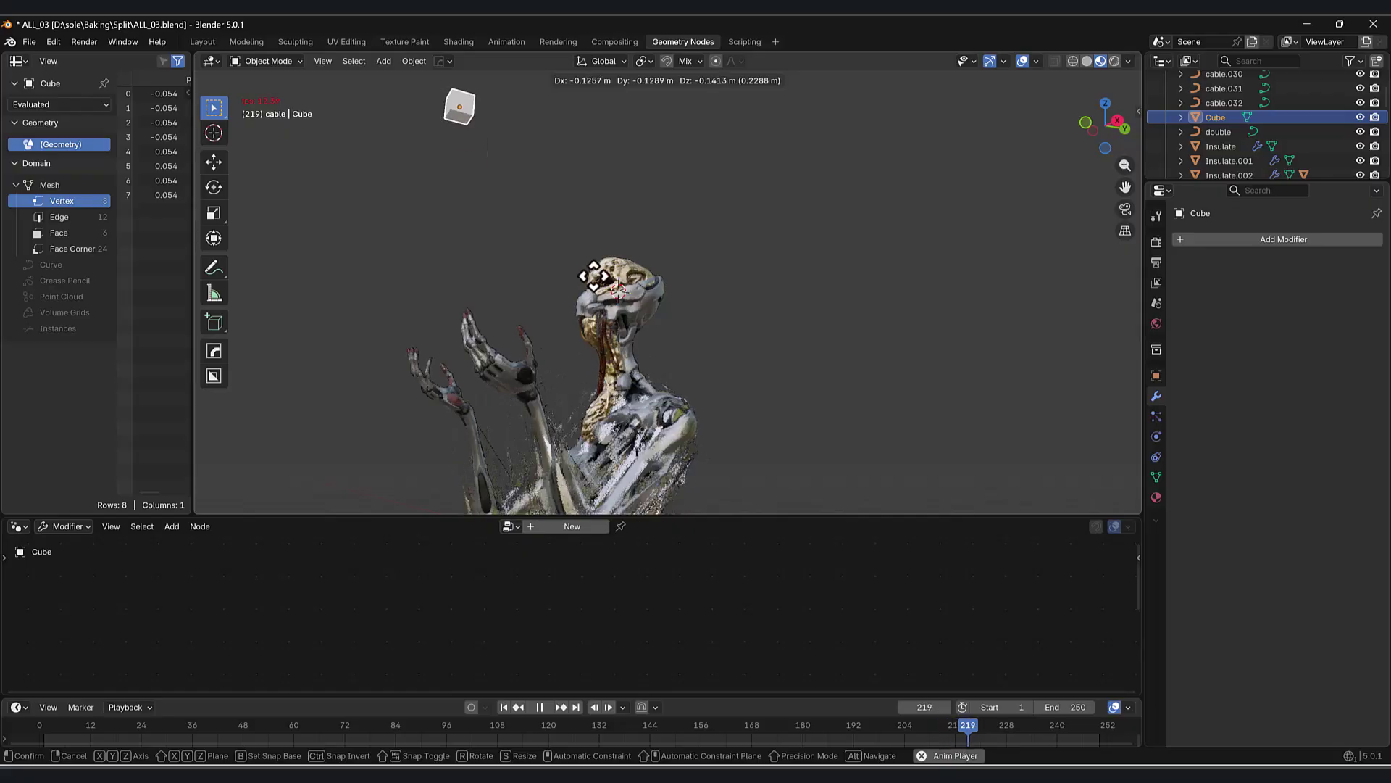
left_click(637, 305)
middle_click_drag(638, 305, 750, 281)
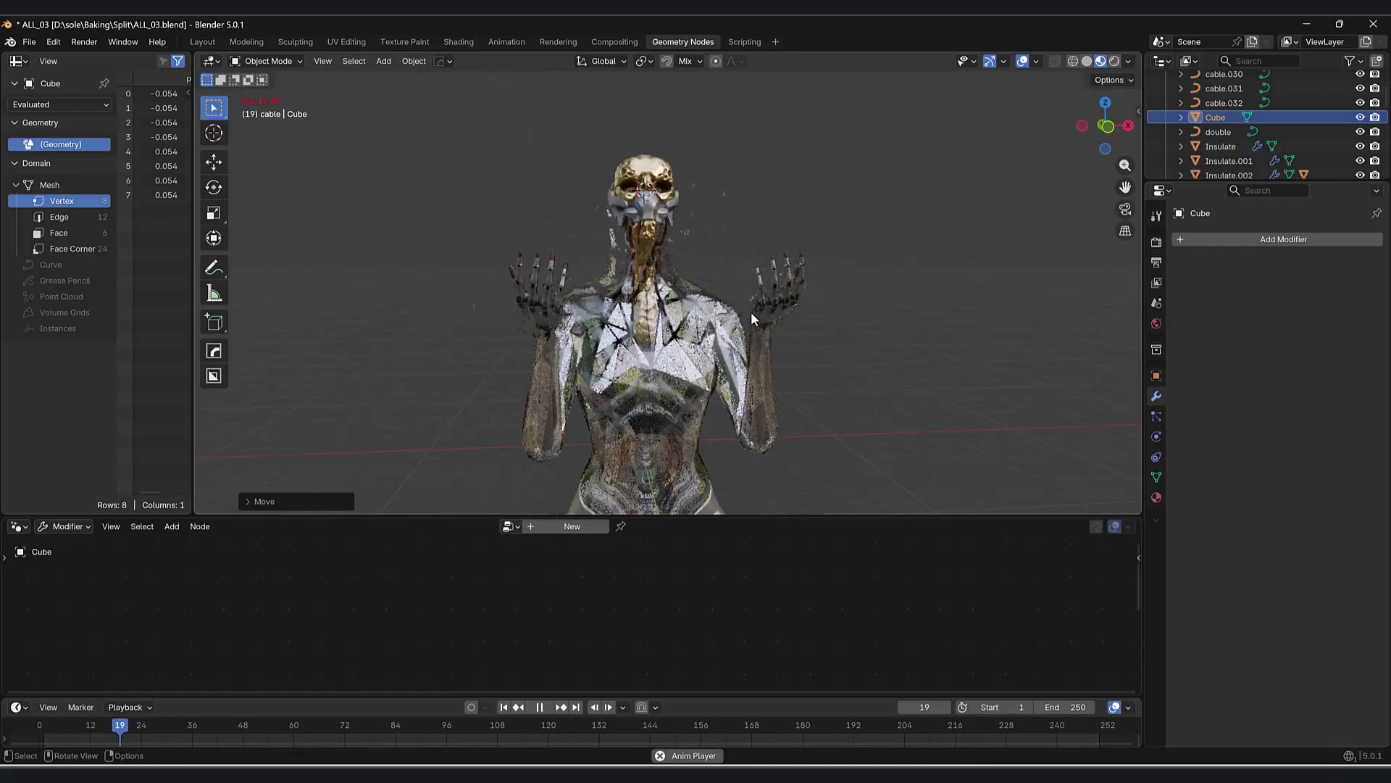
key("space")
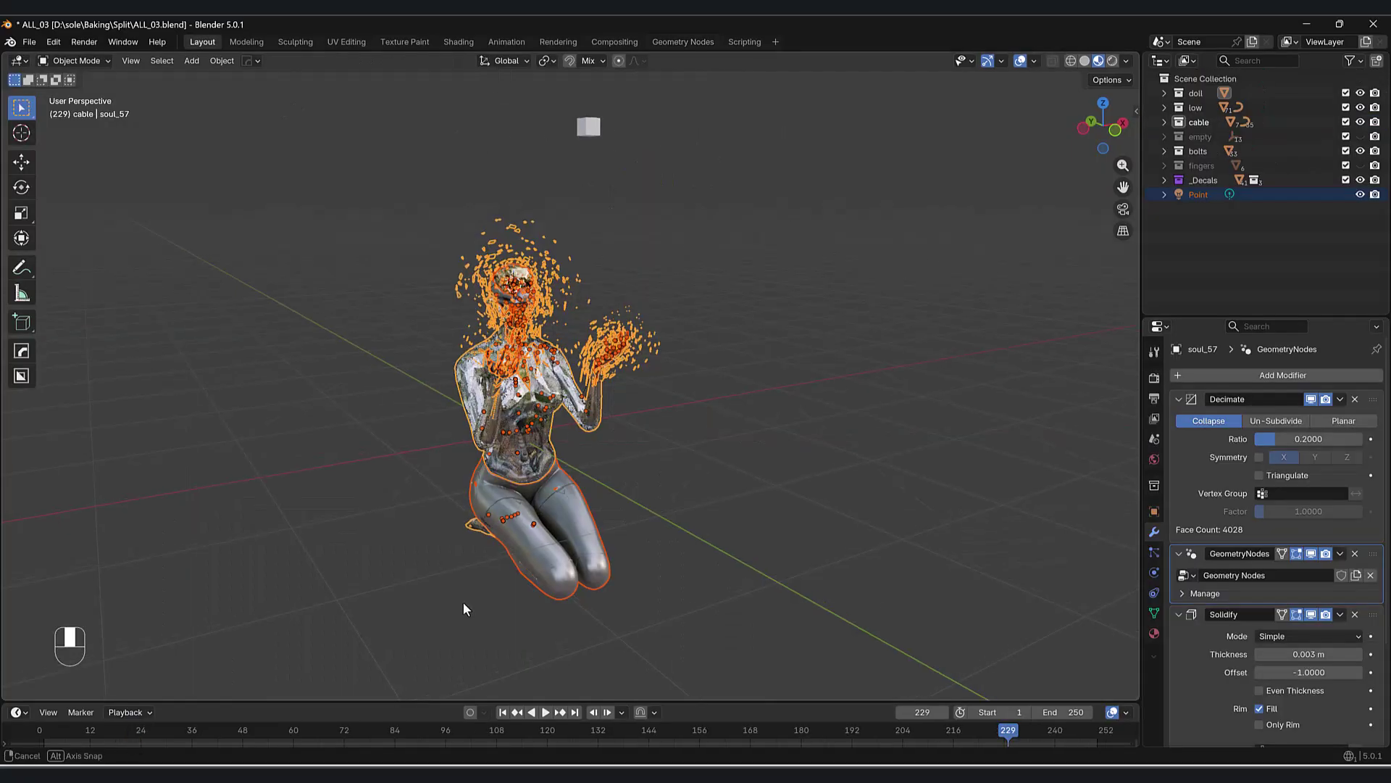
- Duplicate the selected figure parts in place and hide all unselected objects
middle_click_drag(463, 601, 510, 577)
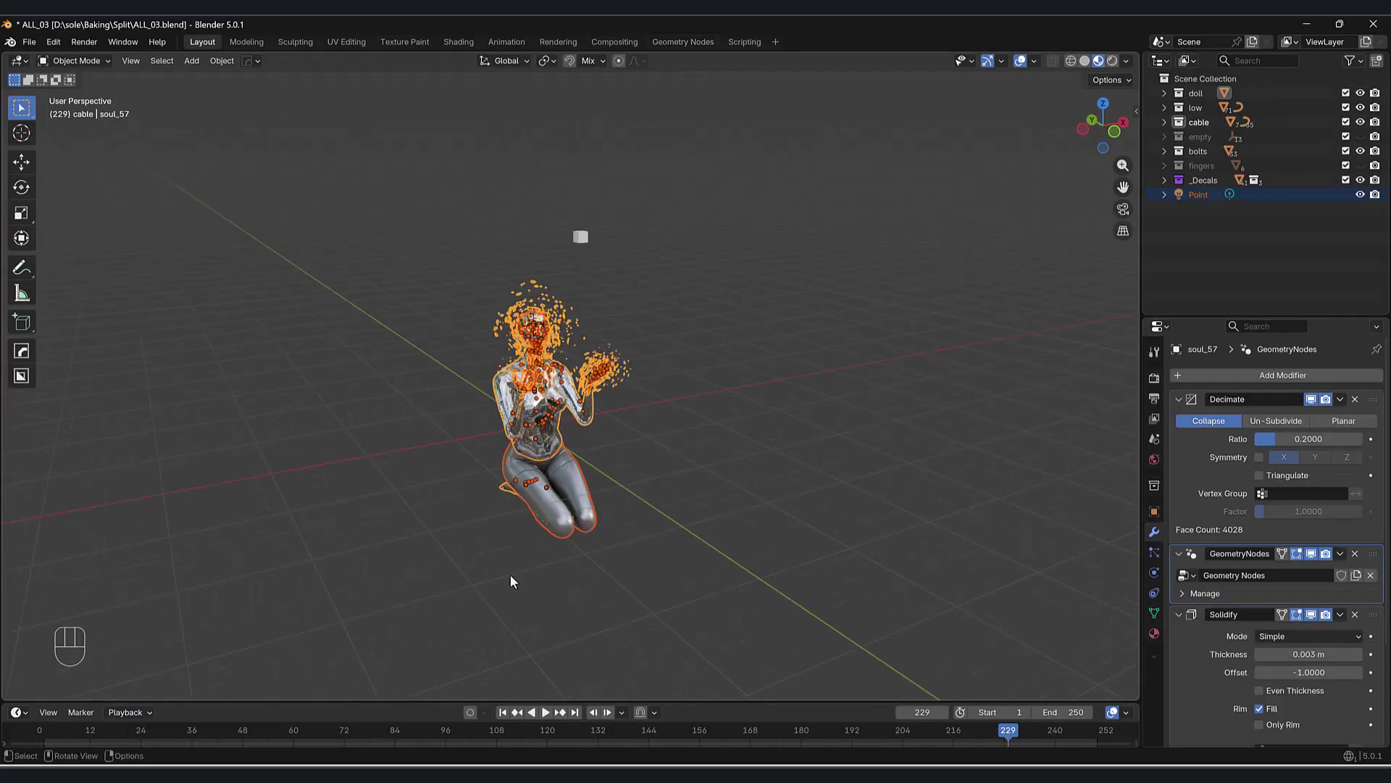
middle_click_drag(519, 640, 368, 488, "shift")
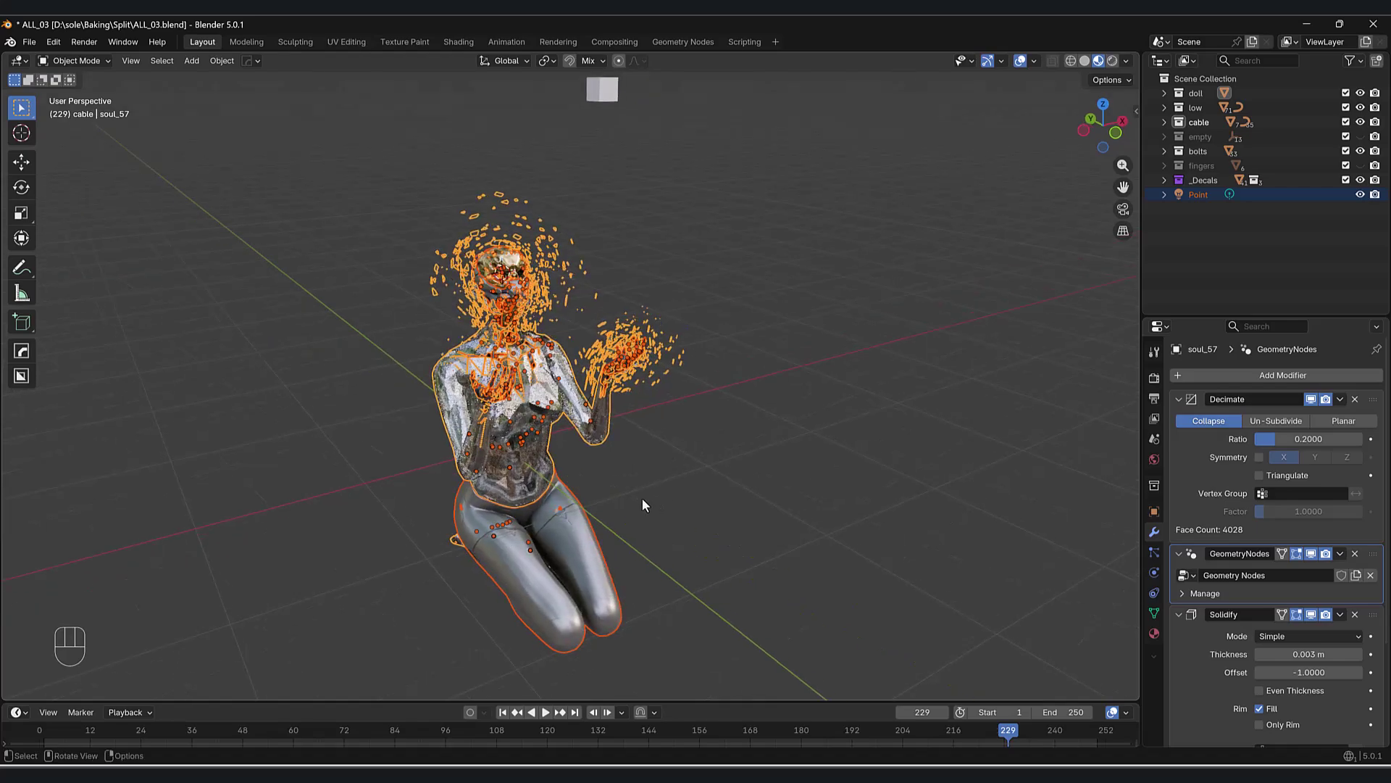
middle_click_drag(642, 498, 627, 468, "shift")
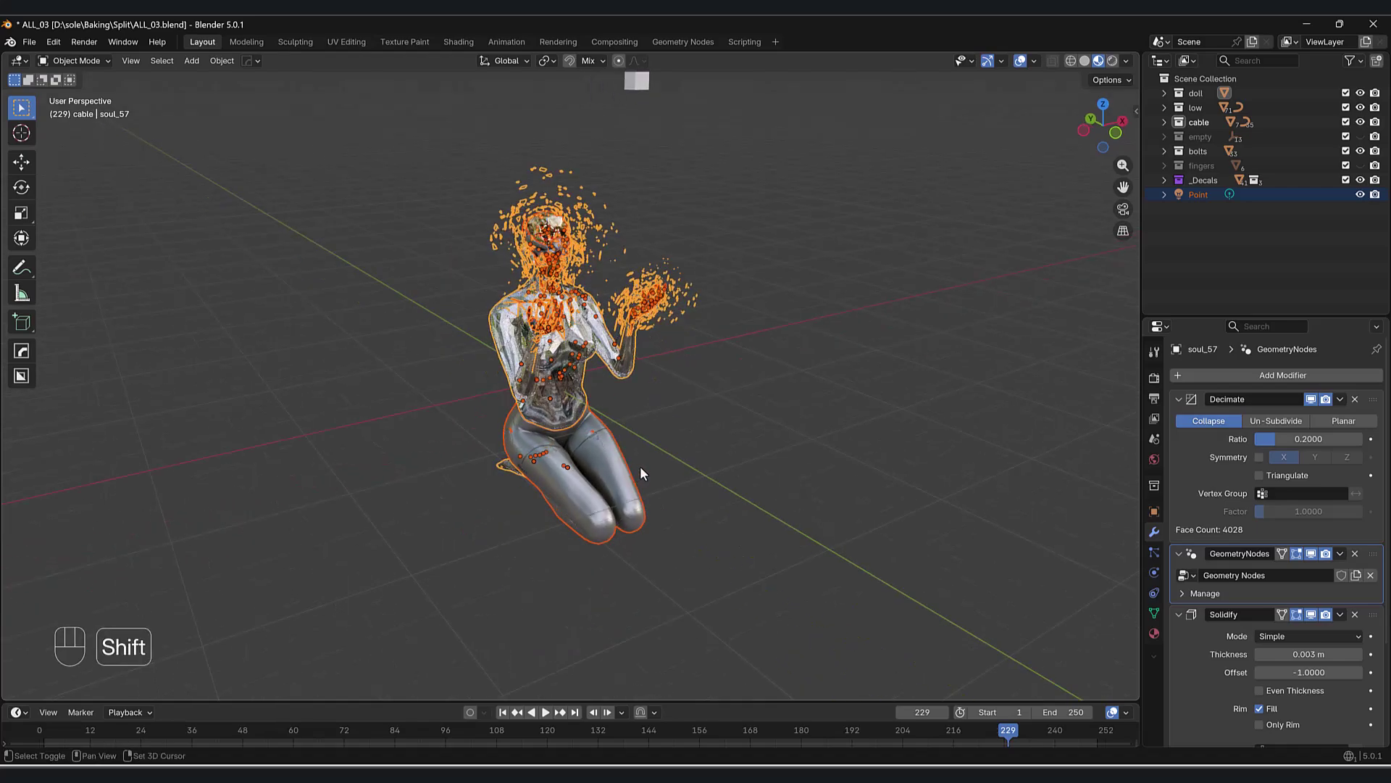
key("shift+d")
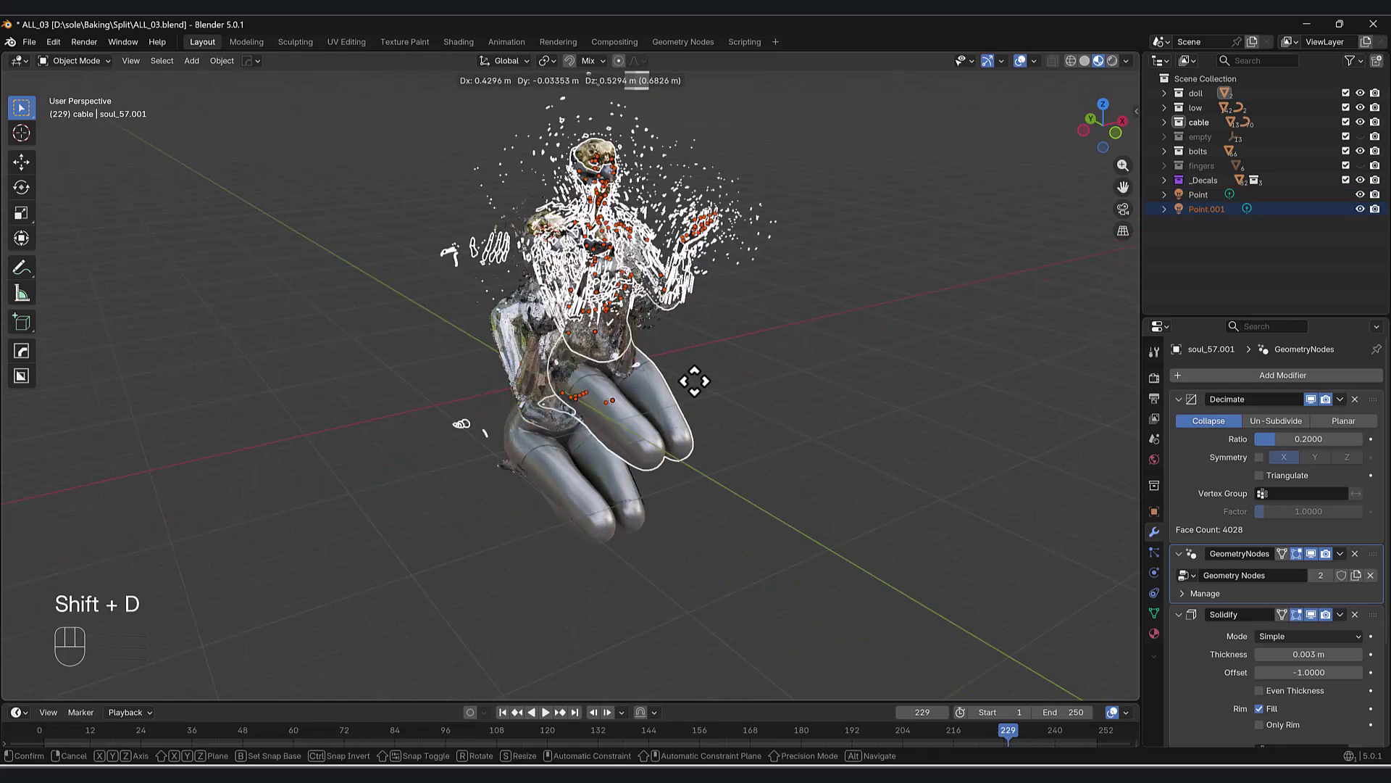
right_click(693, 380)
middle_click_drag(693, 380, 645, 413)
scroll(678, 377, "up", 2)
key("shift+h")
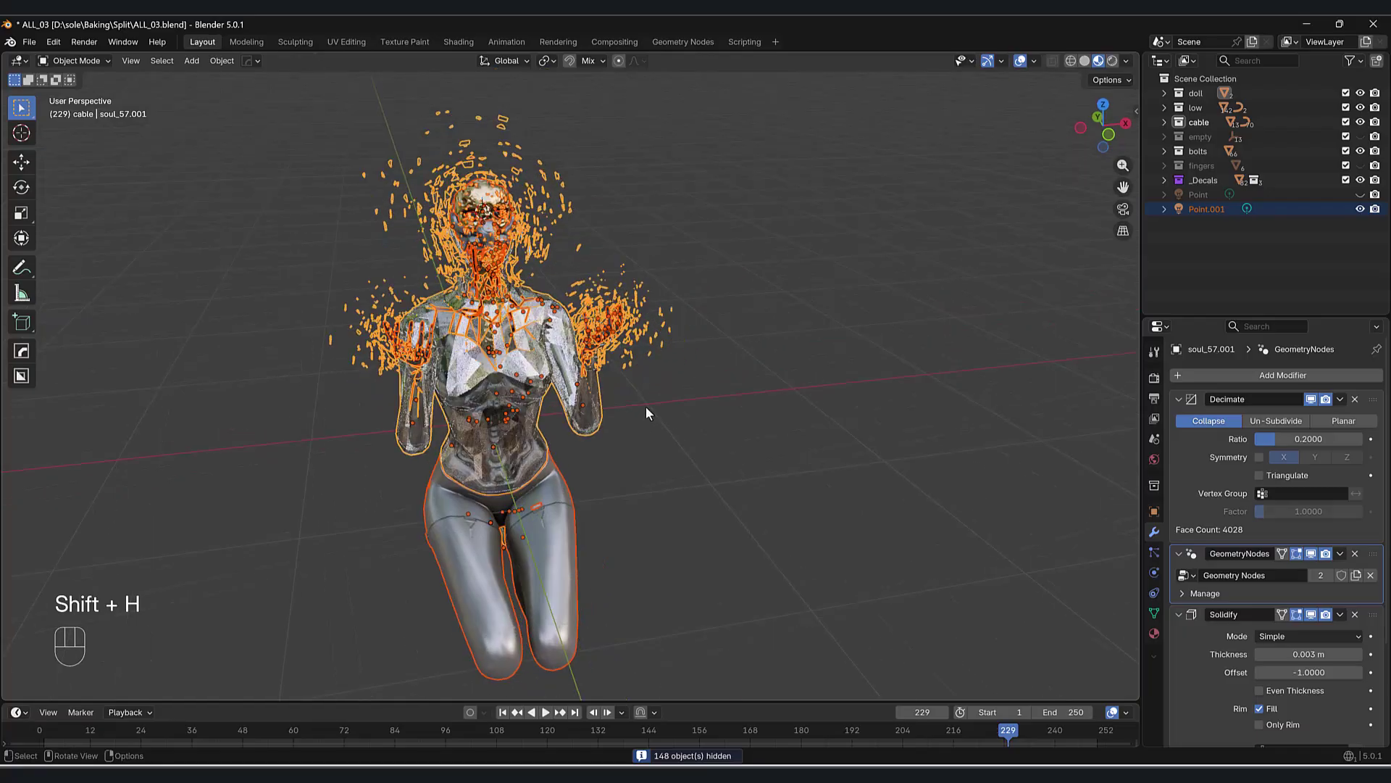
- Apply the Decimate modifier on the duplicated soul_57.001 figure
left_click(1340, 400)
left_click(1311, 415)
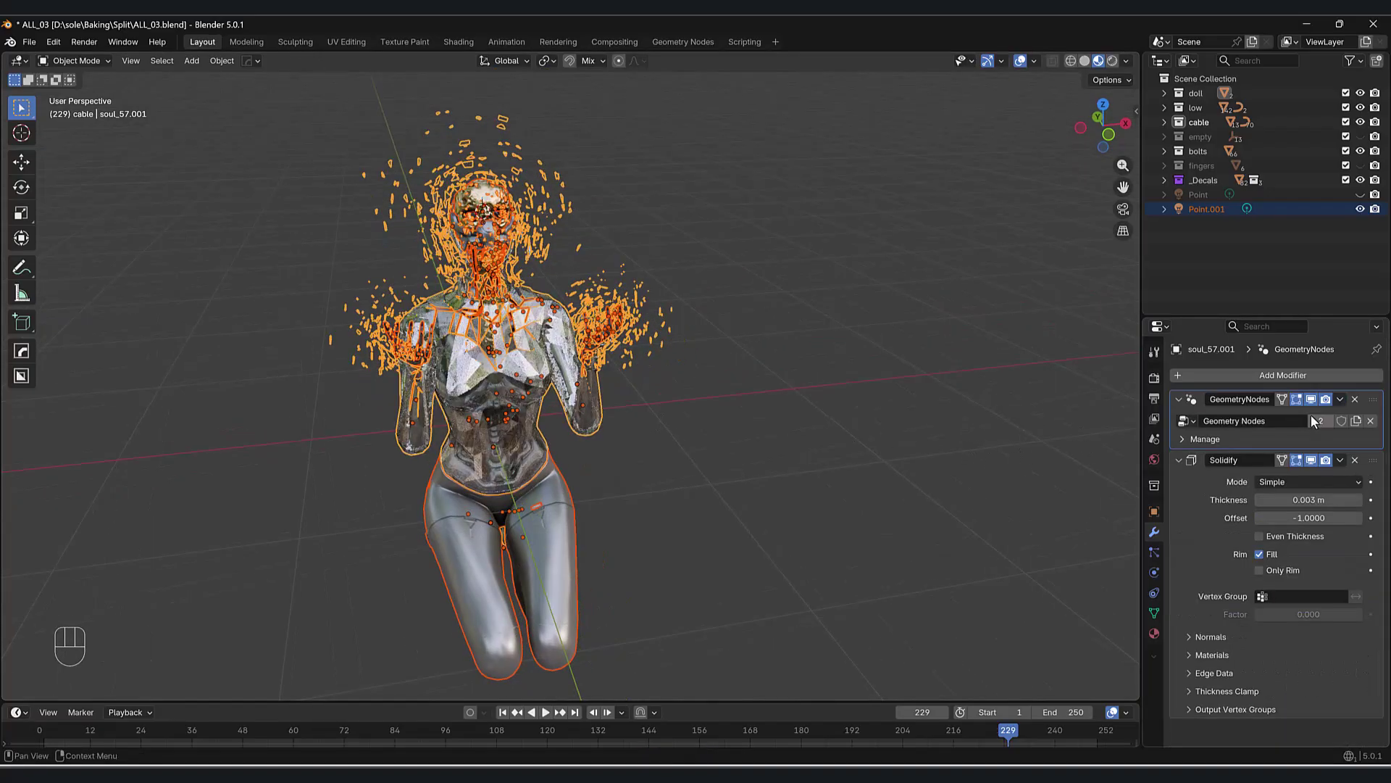
- Remove the GeometryNodes modifier from soul_57.001 and apply its Solidify modifier
left_click(1355, 398)
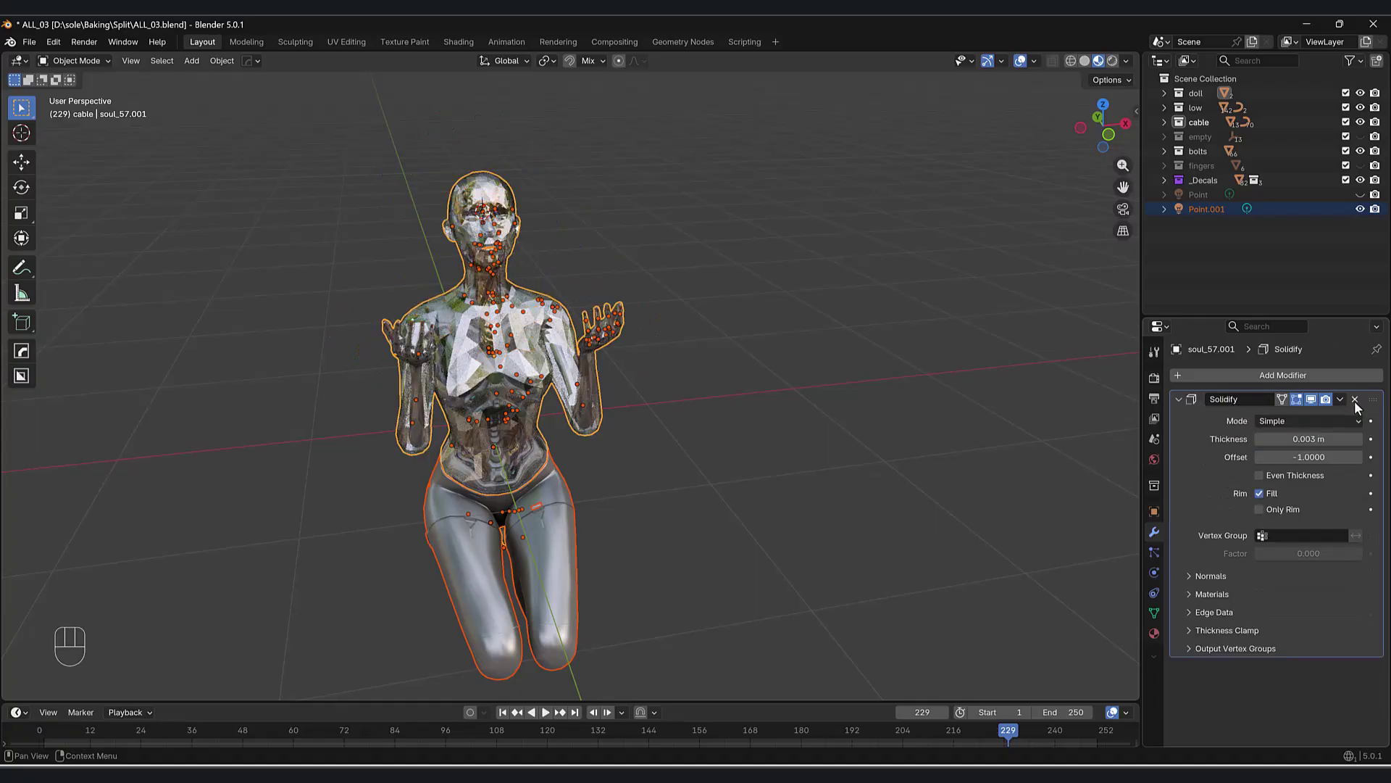
left_click(1341, 399)
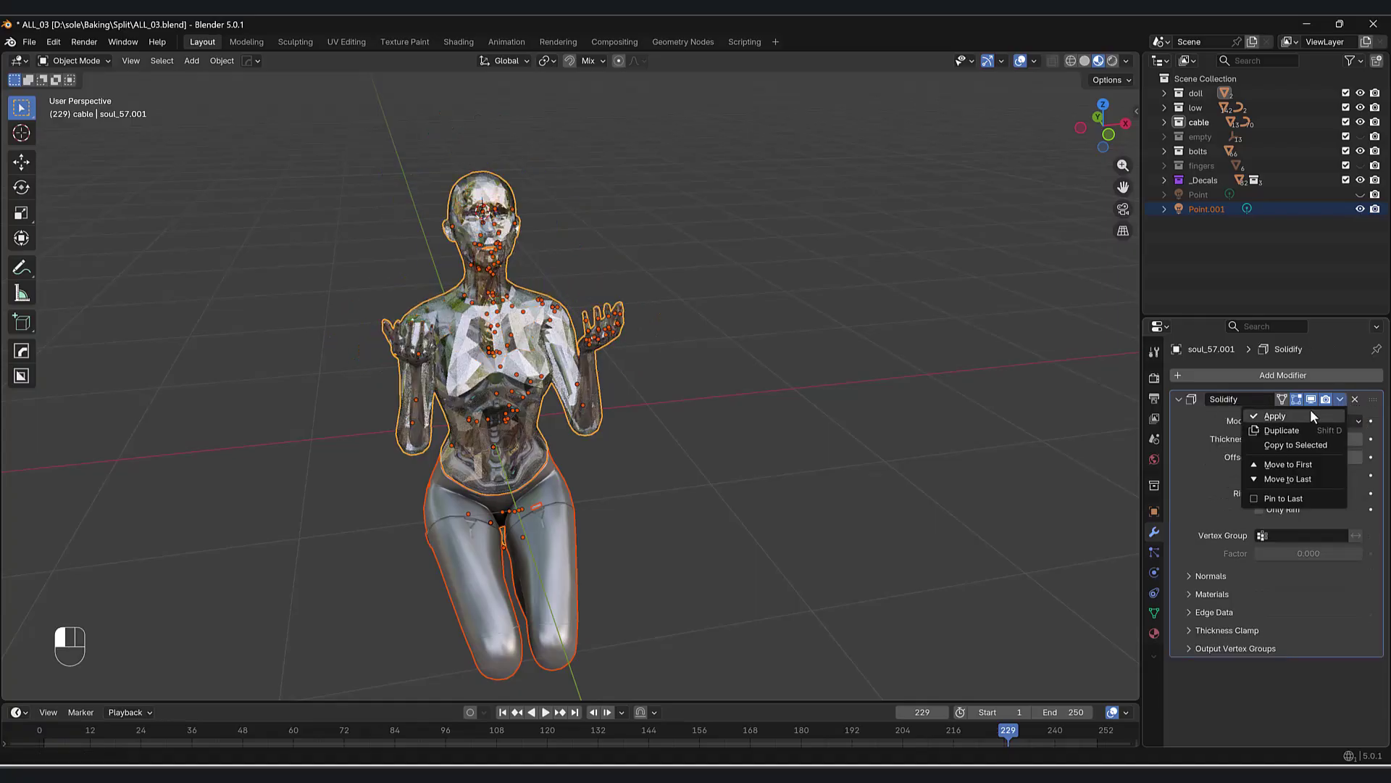
left_click(1310, 410)
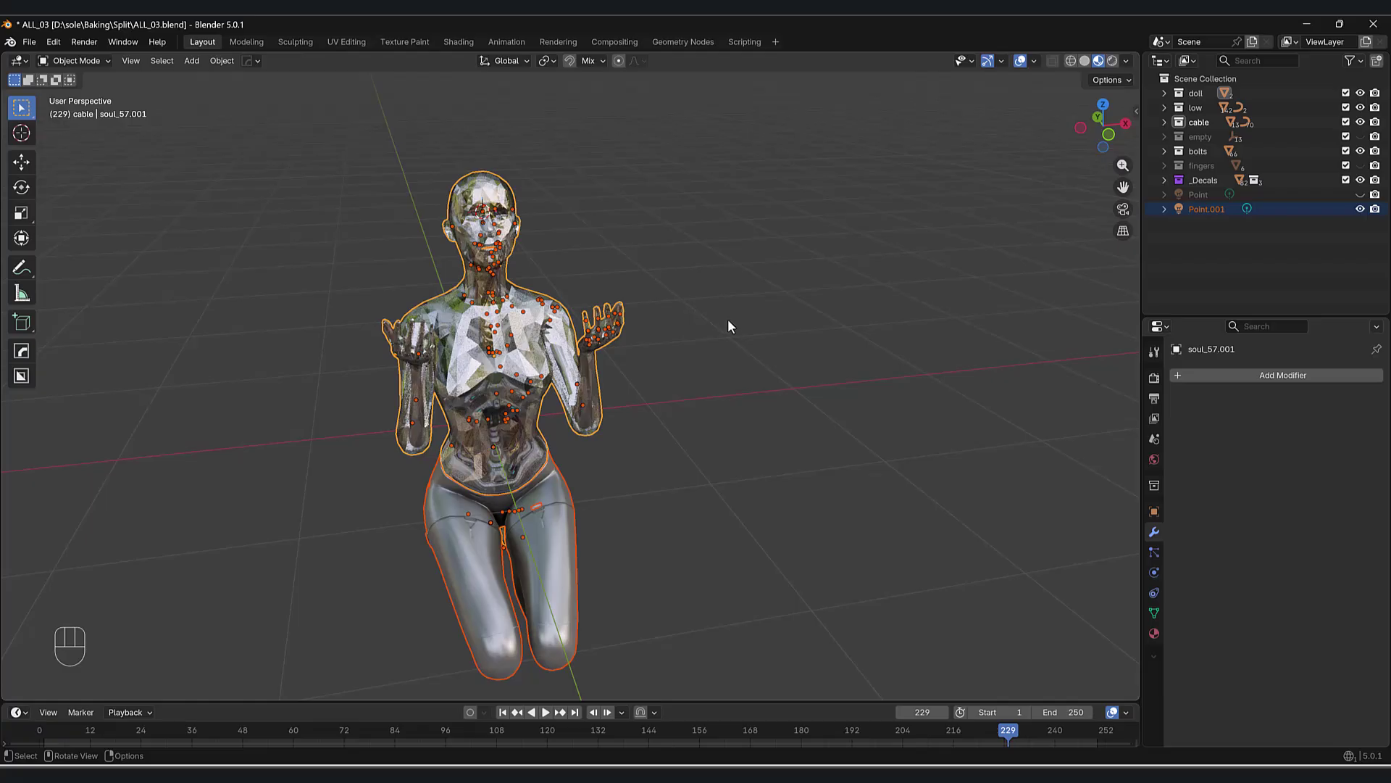
- Move the duplicated figure along the X axis away from the original and reveal all hidden objects
key("g")
key("x")
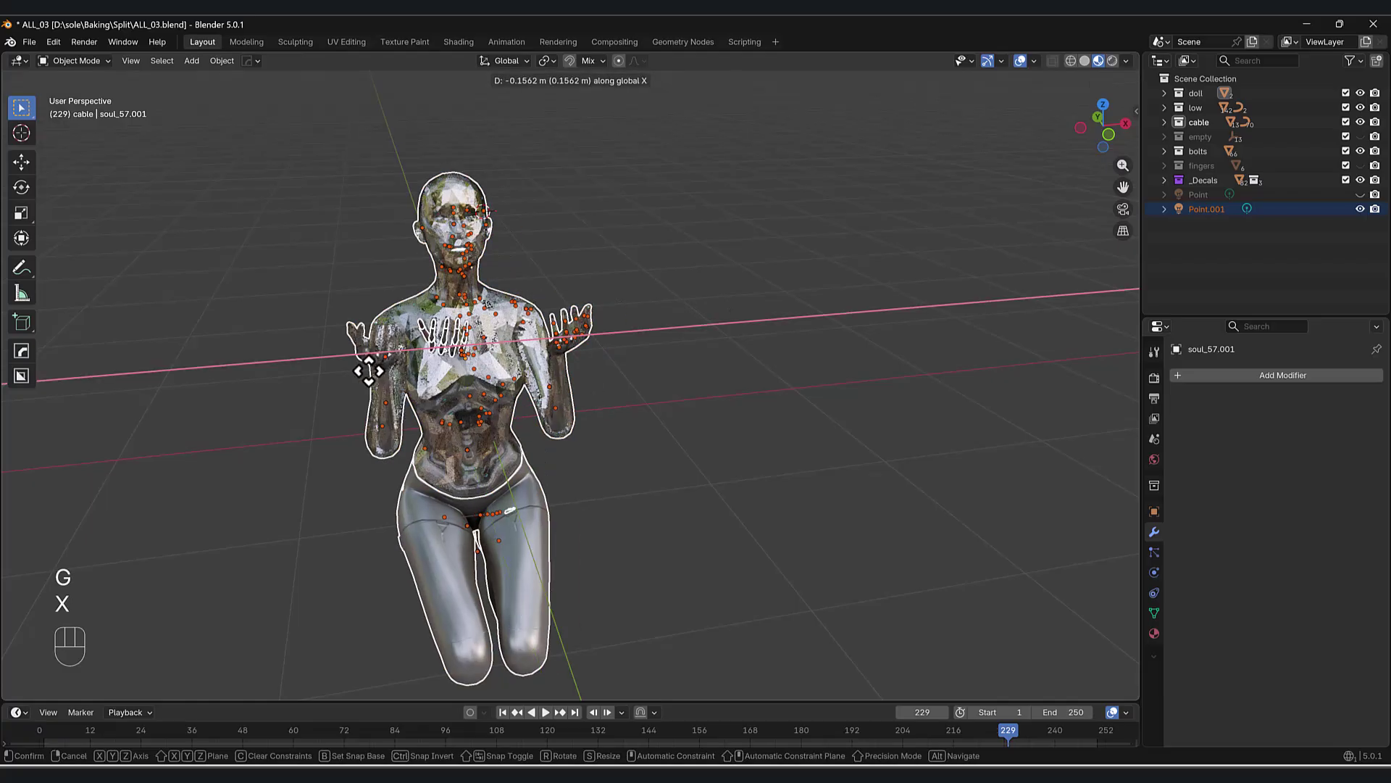
left_click(366, 372)
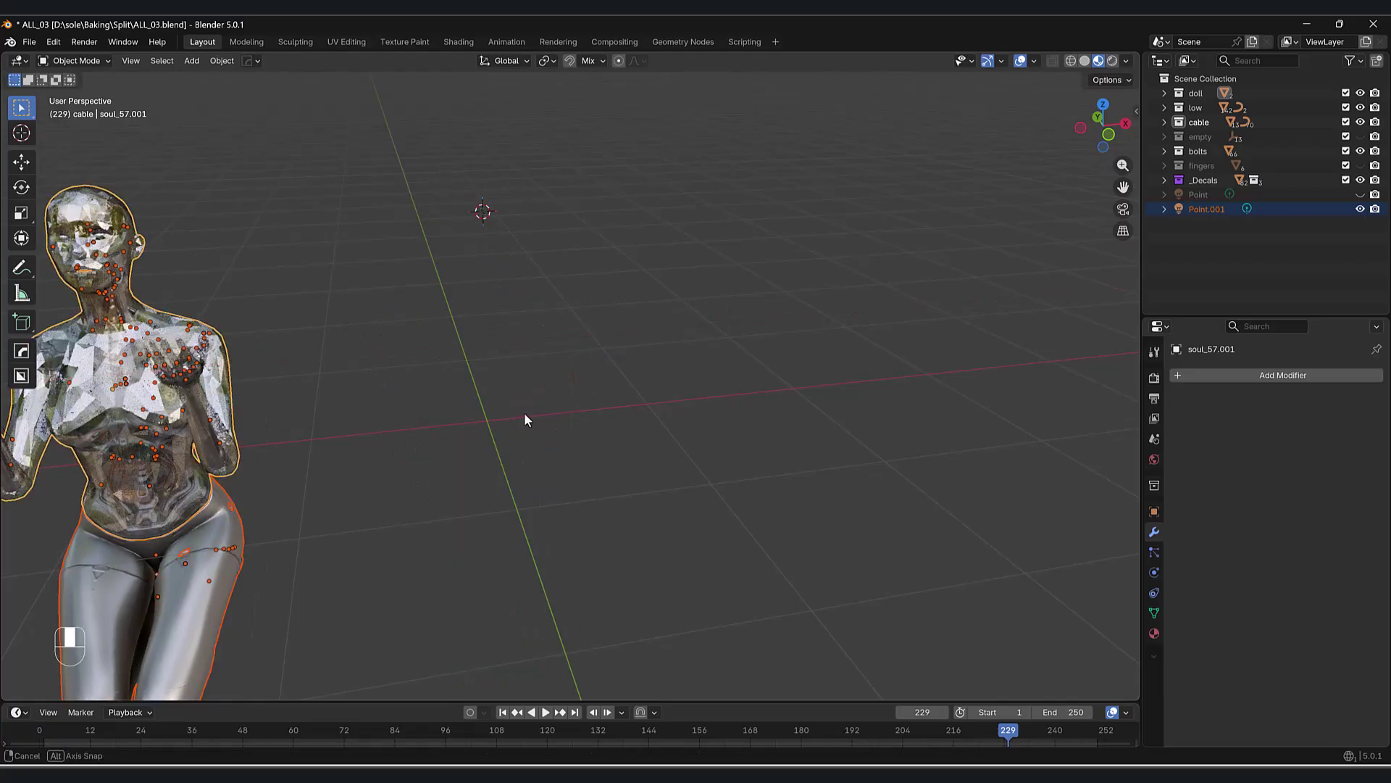
key("alt+h")
left_click(505, 433, "shift")
middle_click_drag(505, 432, 551, 433, "shift")
scroll(552, 432, "down", 3)
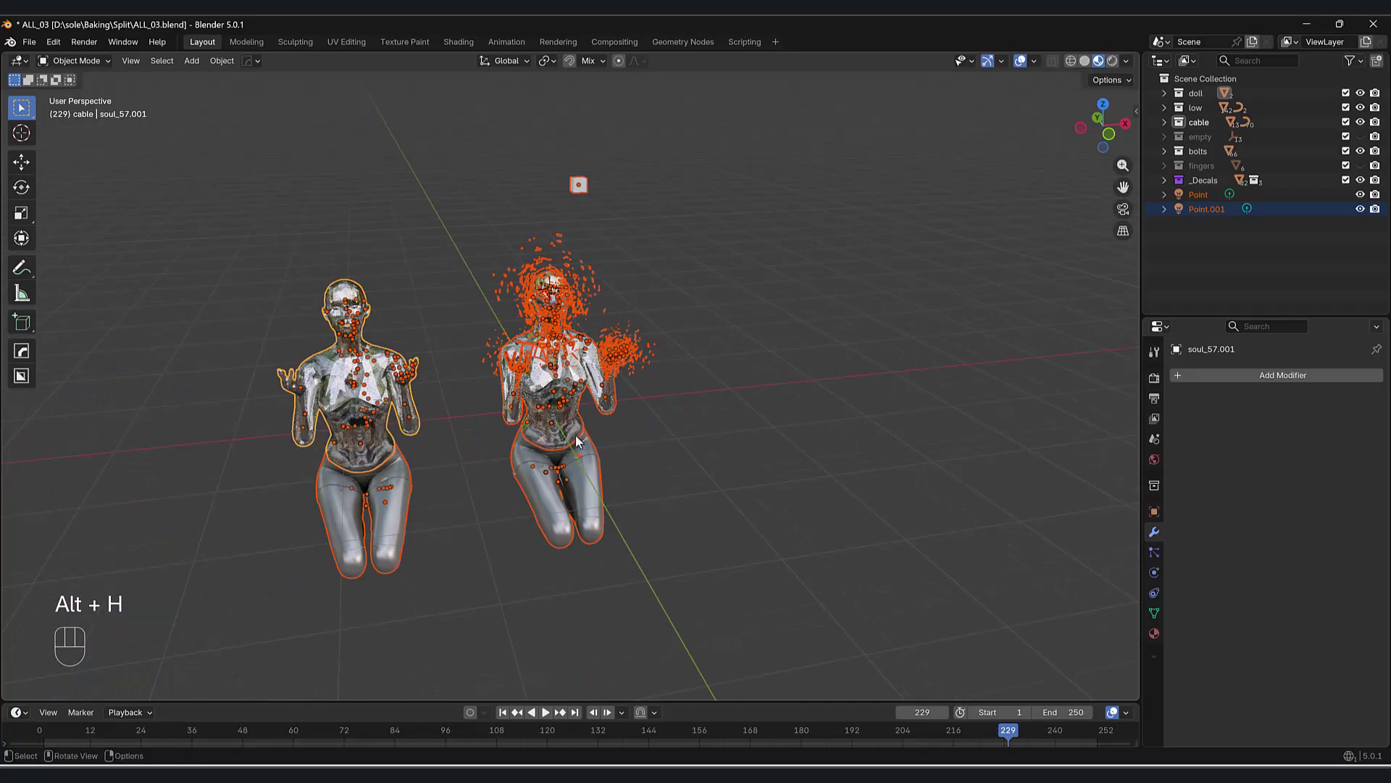
- Try moving the Cube freely toward the original figure to test the shatter effect
left_click(590, 186)
scroll(590, 186, "up", 2)
key("g")
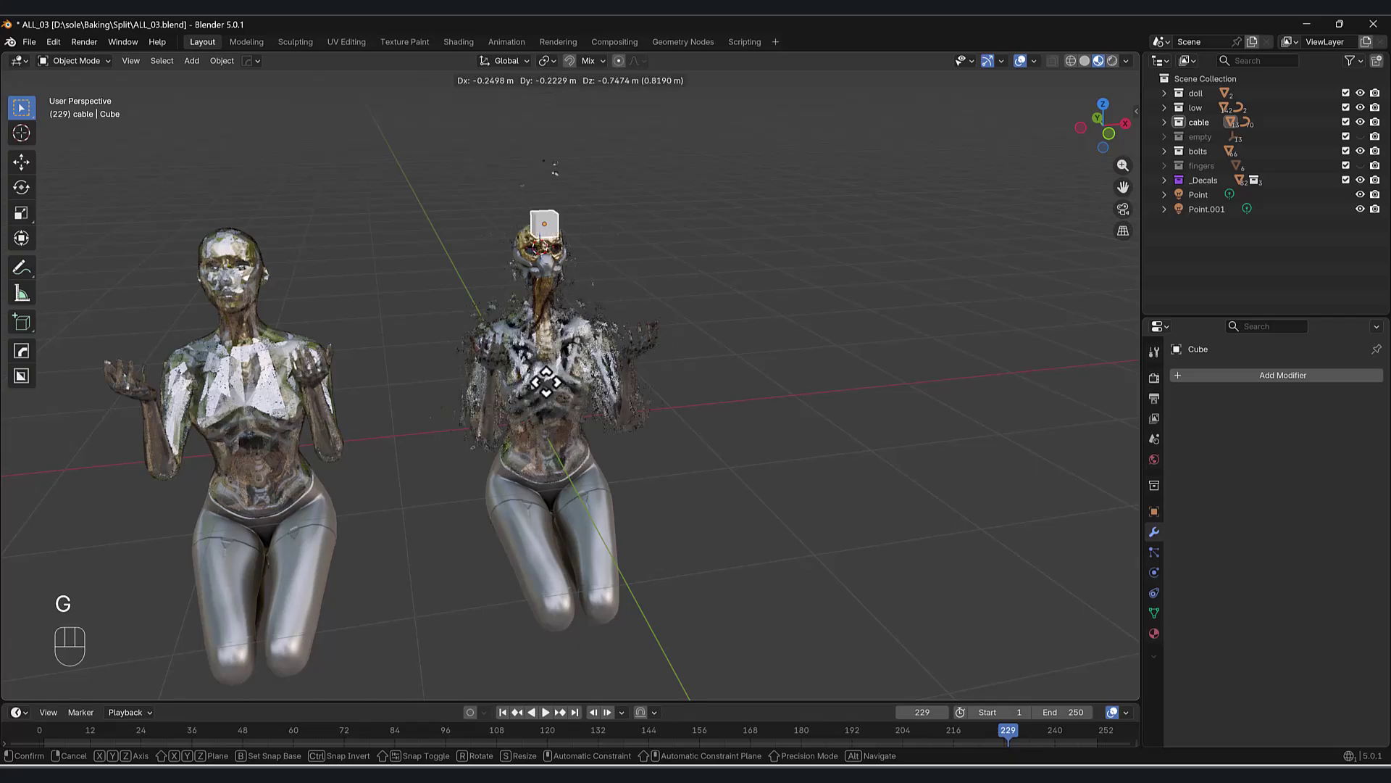
right_click(348, 411)
- Select the duplicate's outer shell soul_57.001 and hide it to examine the skeleton inside
middle_click_drag(385, 407, 428, 429, "shift")
middle_click_drag(427, 429, 422, 457)
scroll(444, 440, "up", 3)
left_click(420, 455)
scroll(413, 459, "down", 6)
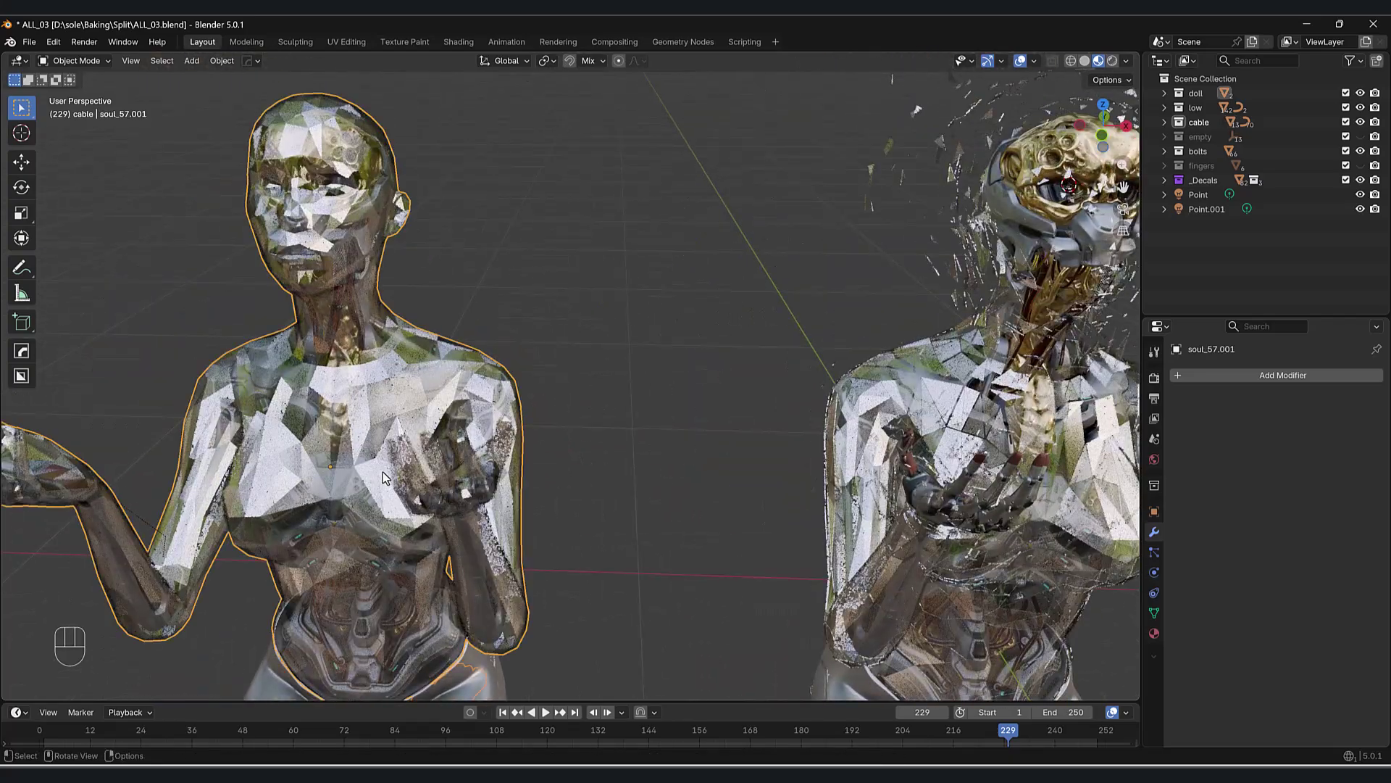
key("h")
scroll(506, 319, "up", 3)
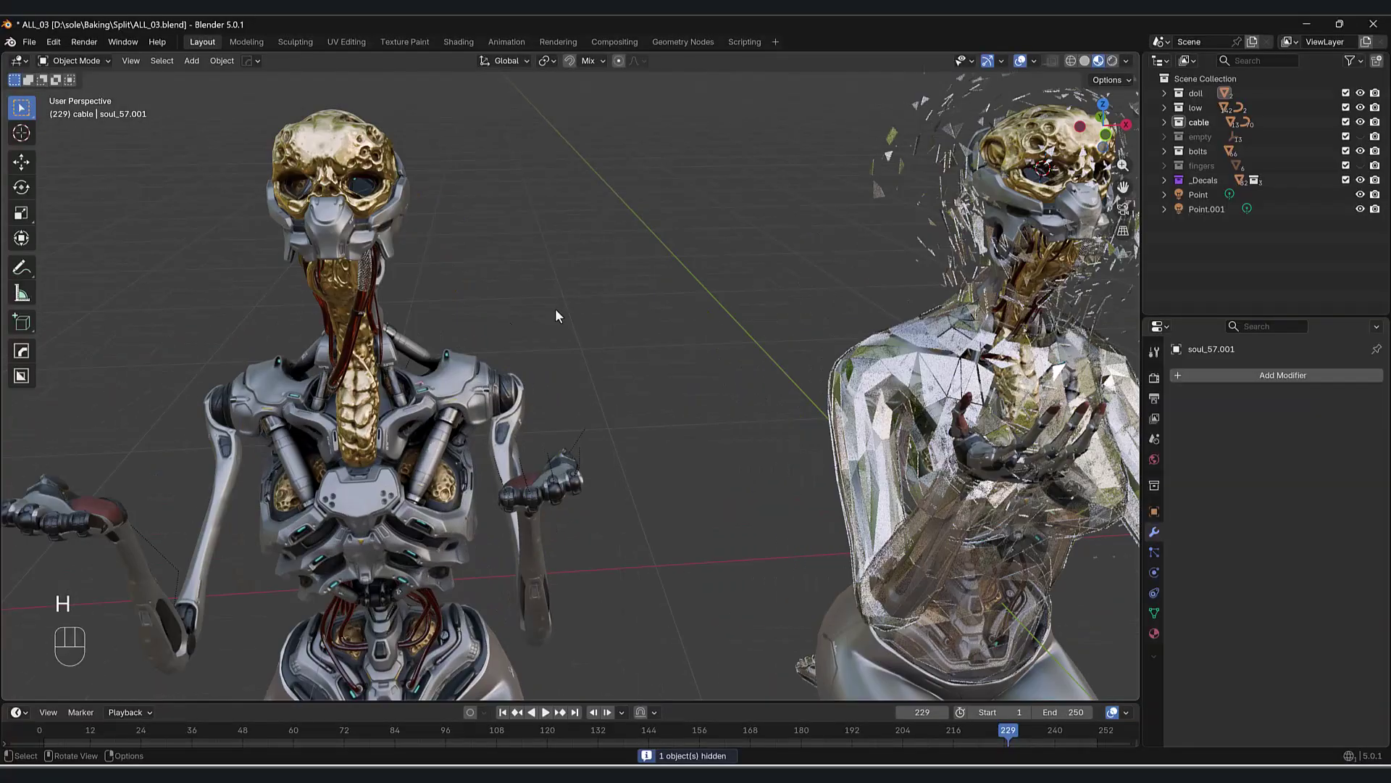
- Delete the Point.001 light and save the file
left_click(1207, 211)
scroll(368, 316, "down", 2)
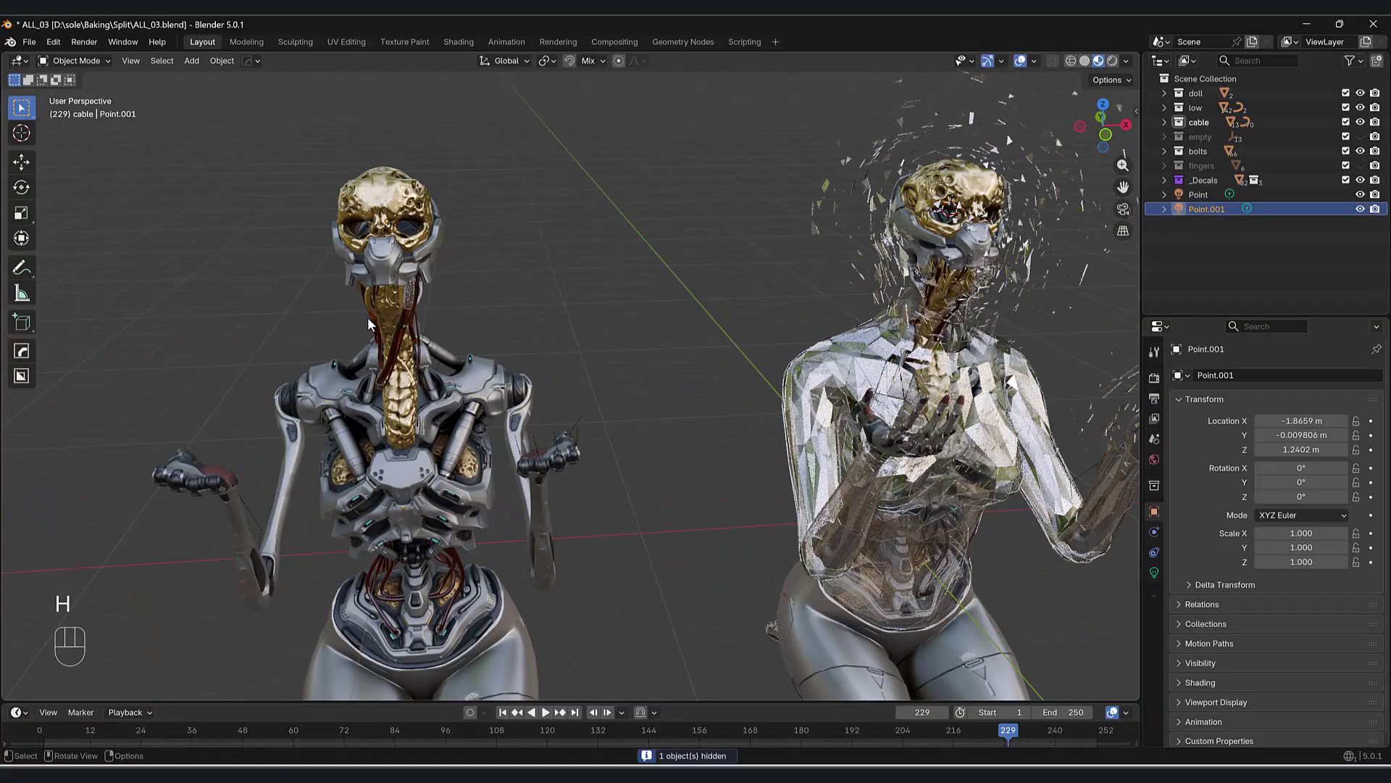
key("Delete")
middle_click_drag(430, 319, 422, 299)
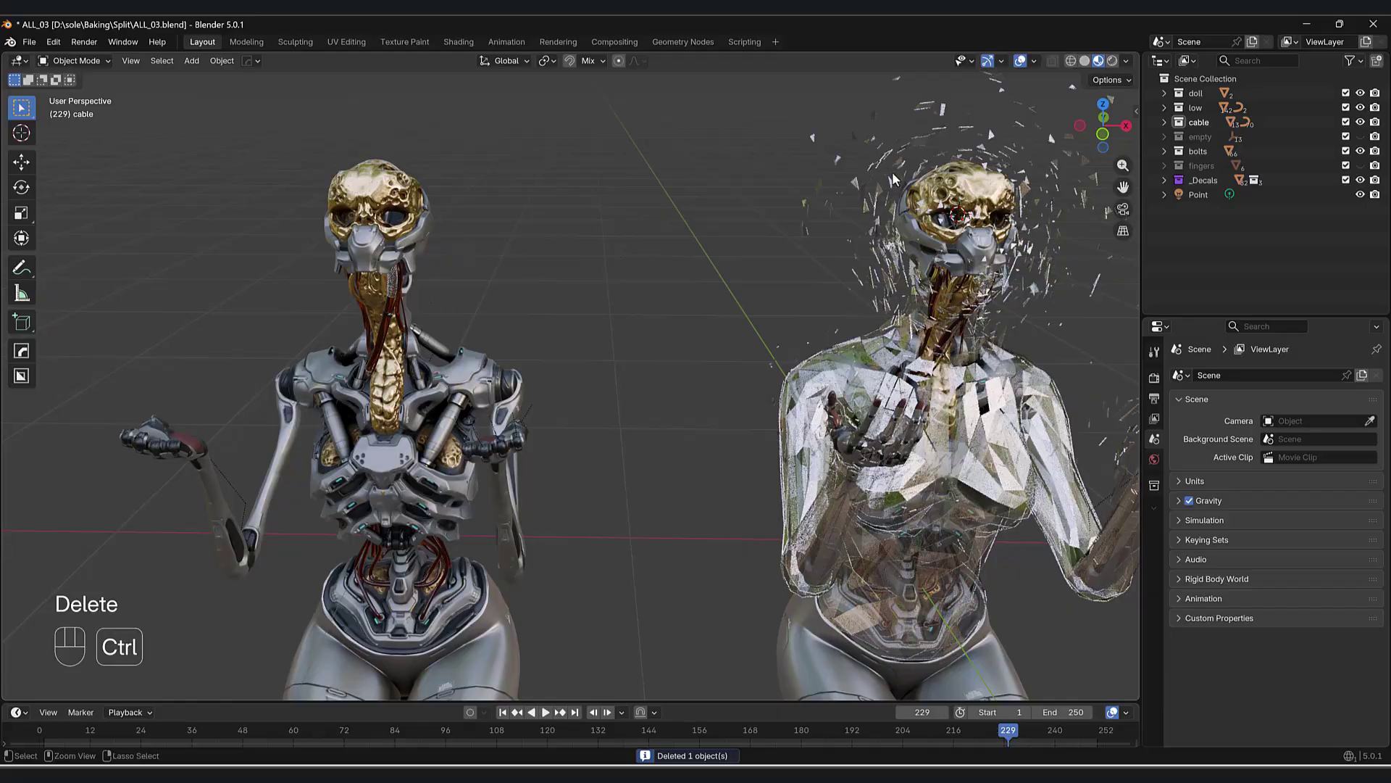
key("ctrl+s")
- Preview both figures in Rendered shading with the hidden shell revealed, save the file and return to Material Preview
left_click(1110, 62)
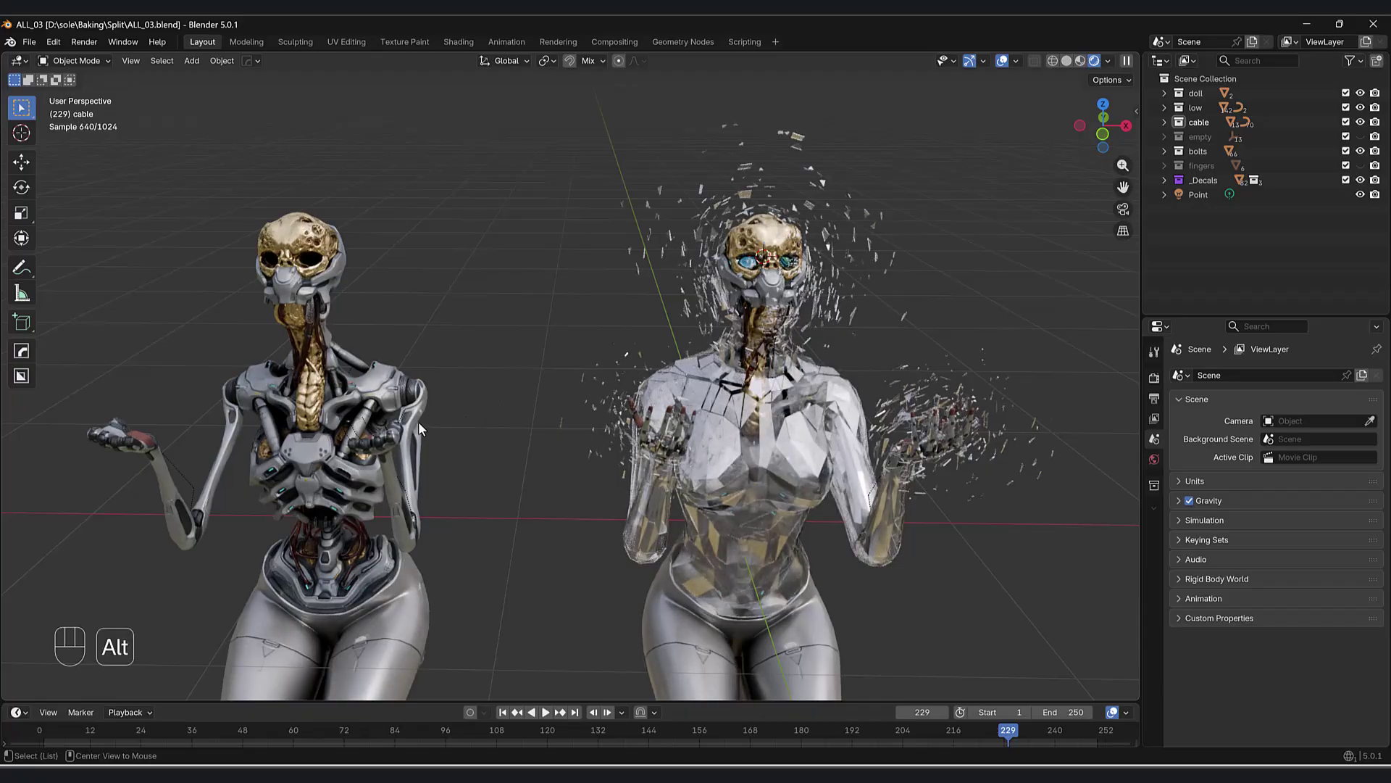
key("alt+h")
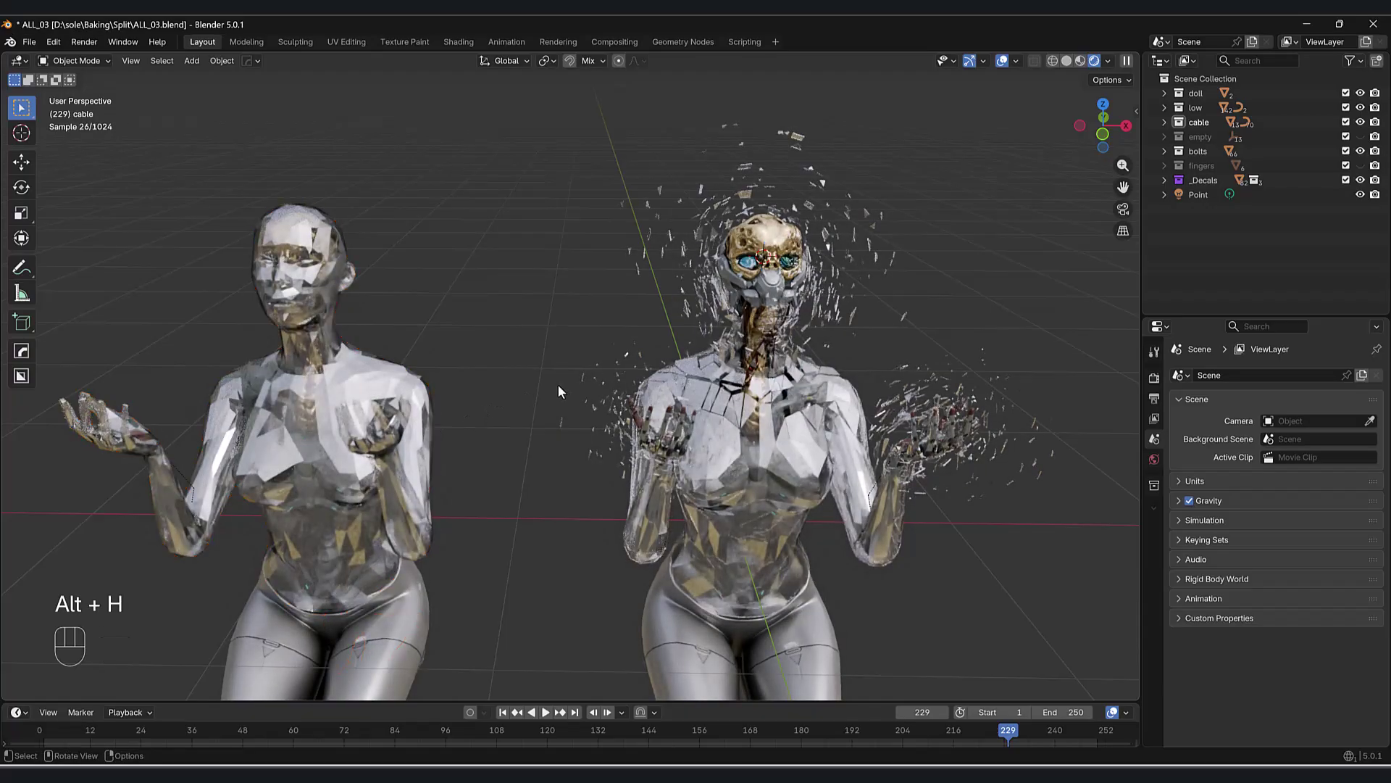
key("ctrl+s")
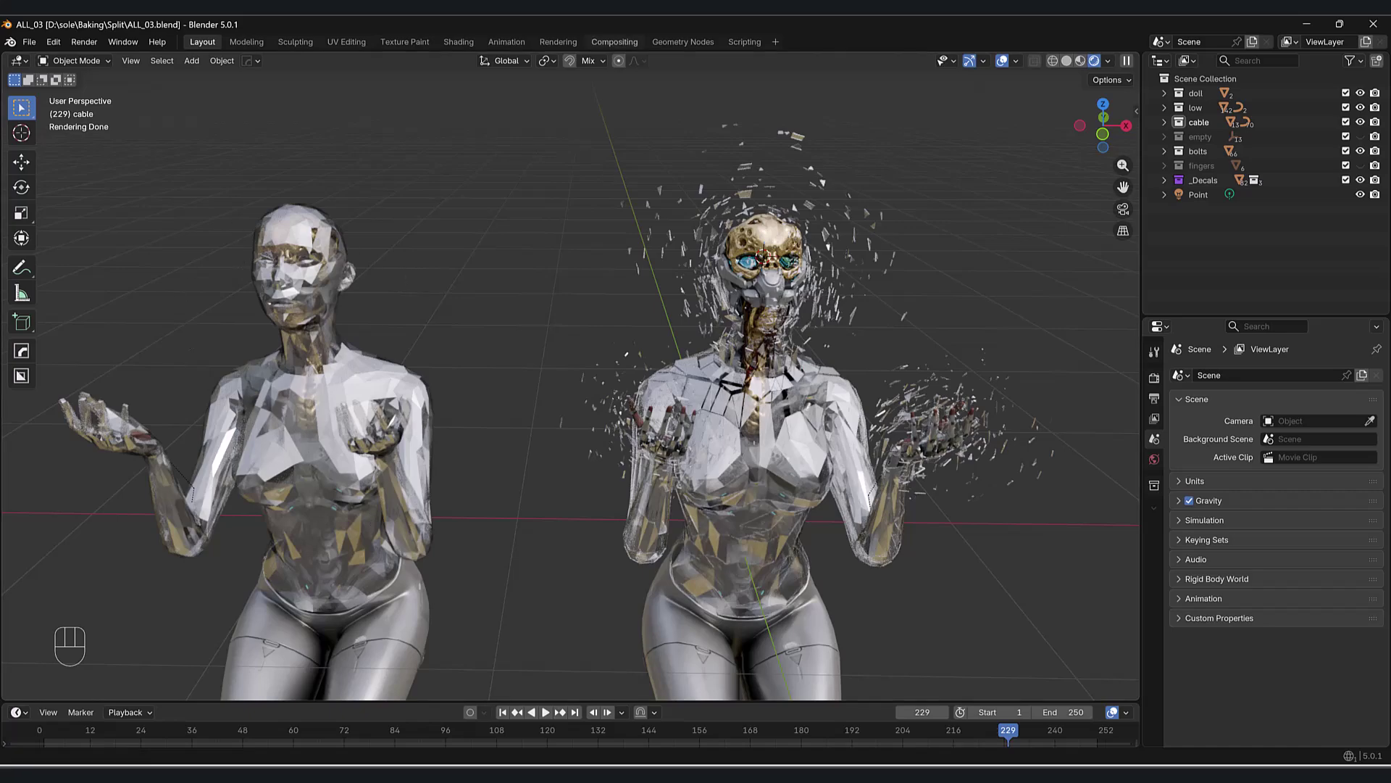
left_click(1080, 60)
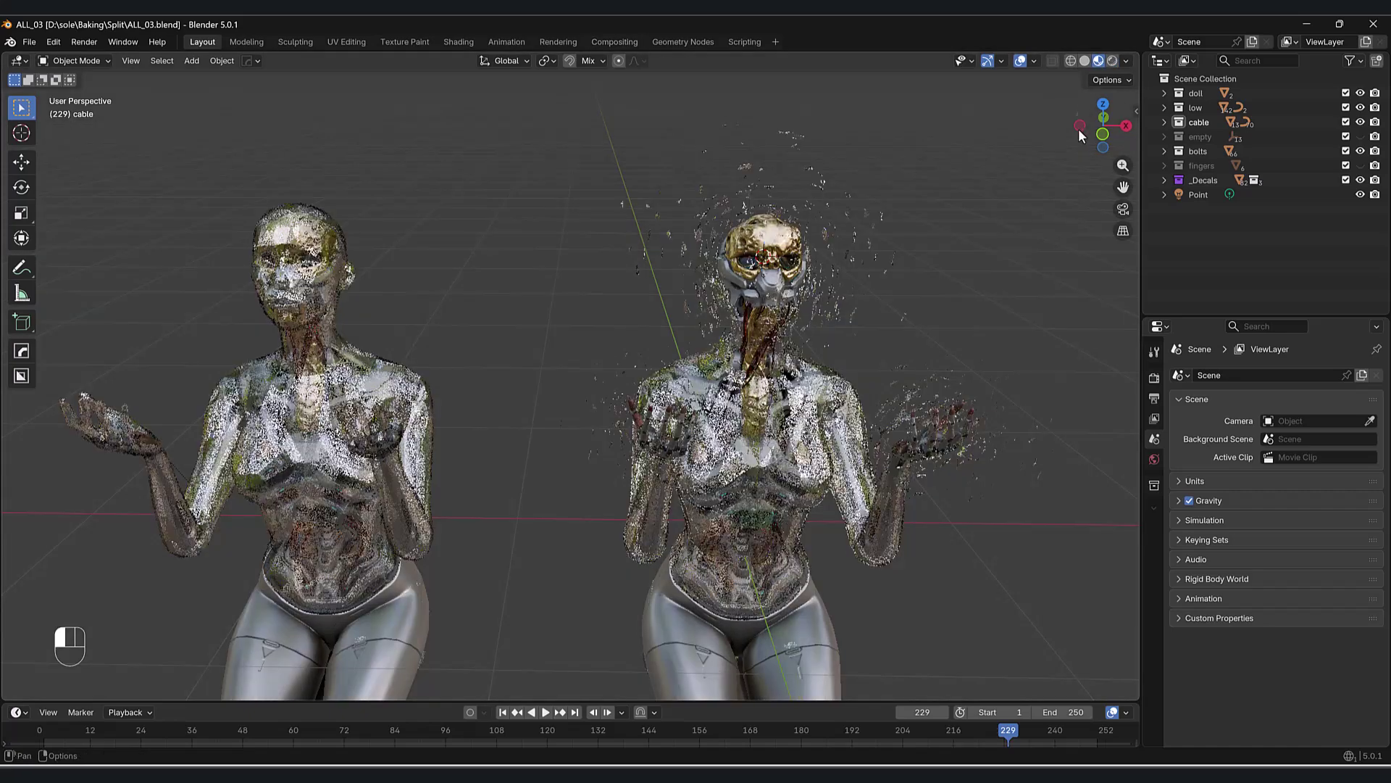
- Select all parts of the duplicated figure, join them into soul_57.001 and apply its scale
left_click(489, 426)
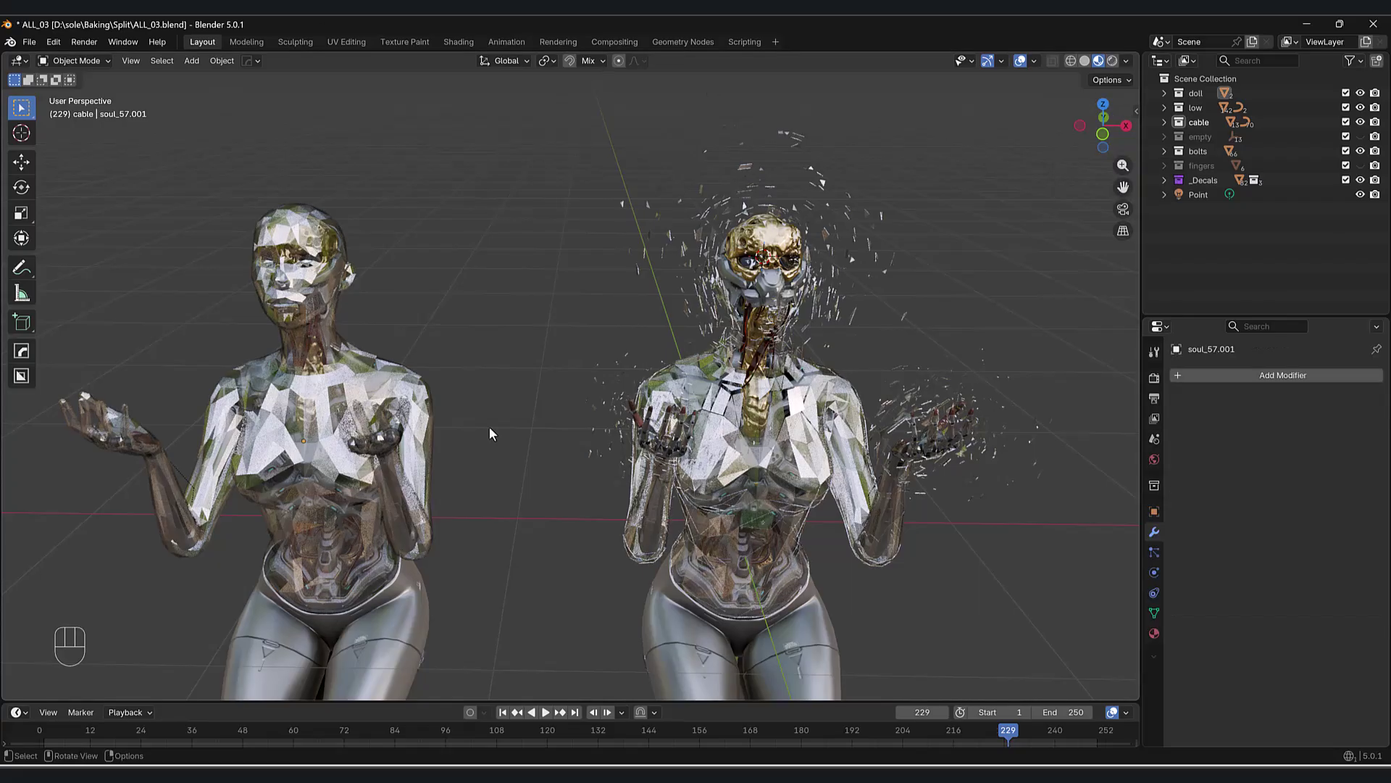
scroll(488, 426, "down", 3)
middle_click_drag(471, 432, 463, 152, "shift")
left_click_drag(478, 122, 132, 682)
middle_click_drag(347, 489, 358, 281)
key("ctrl+j")
scroll(440, 394, "up", 5)
scroll(402, 247, "down", 4)
key("ctrl+a")
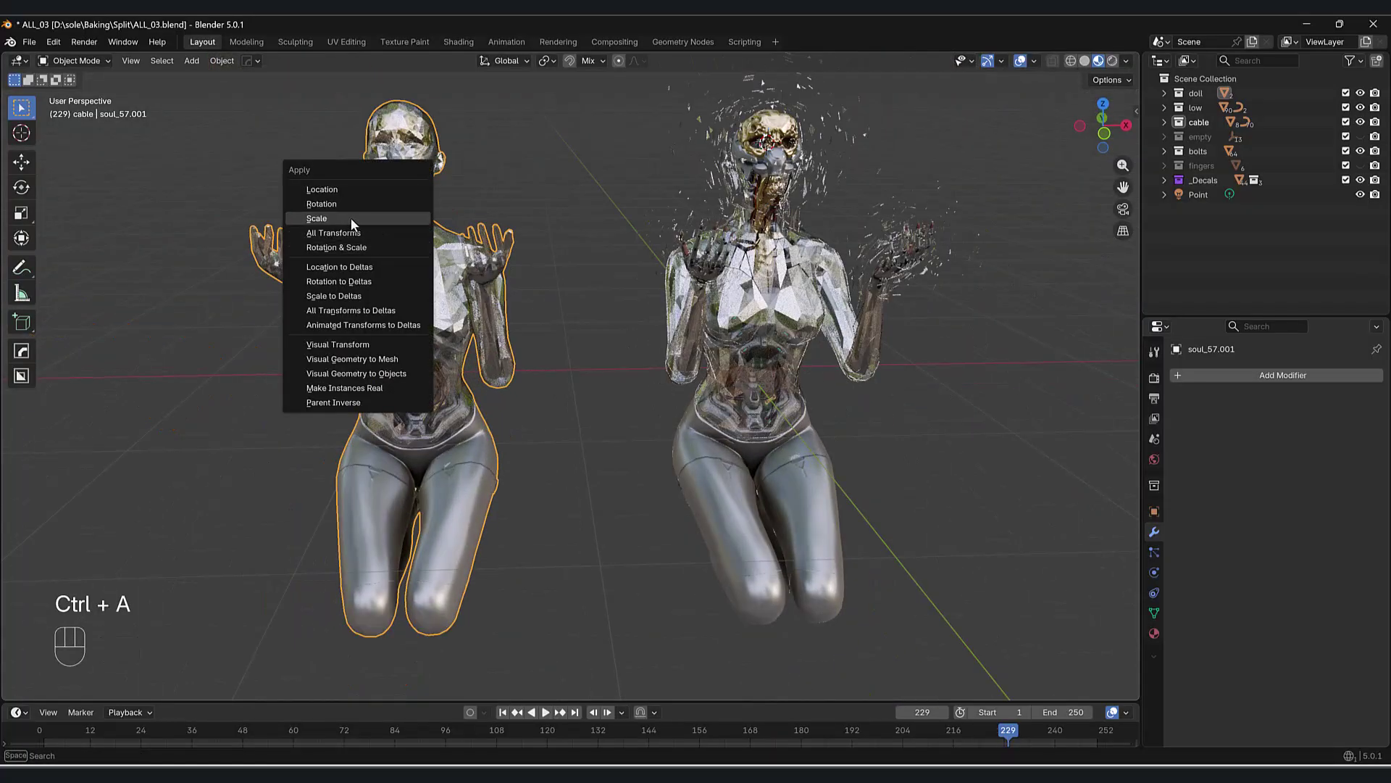
left_click(351, 218)
- Inspect the joined duplicate from behind and move it freely beside the original figure
middle_click_drag(351, 219, 406, 290)
scroll(458, 329, "up", 5)
middle_click_drag(458, 329, 125, 285)
scroll(124, 285, "down", 6)
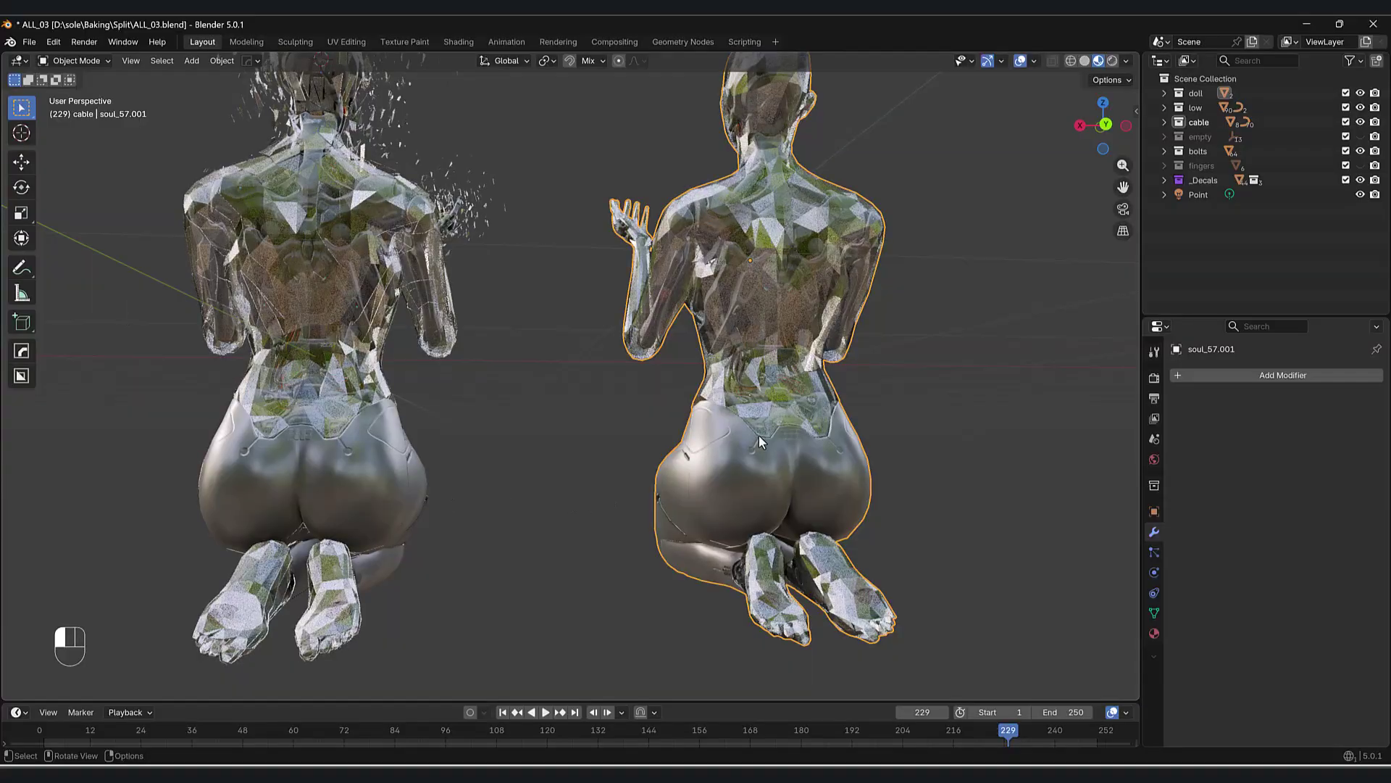
key("g")
left_click(826, 346)
middle_click_drag(826, 346, 568, 461)
- Try adjusting the brightness of the doll material's base colour on soul_57 and reselect the duplicated figure
left_click(1154, 632)
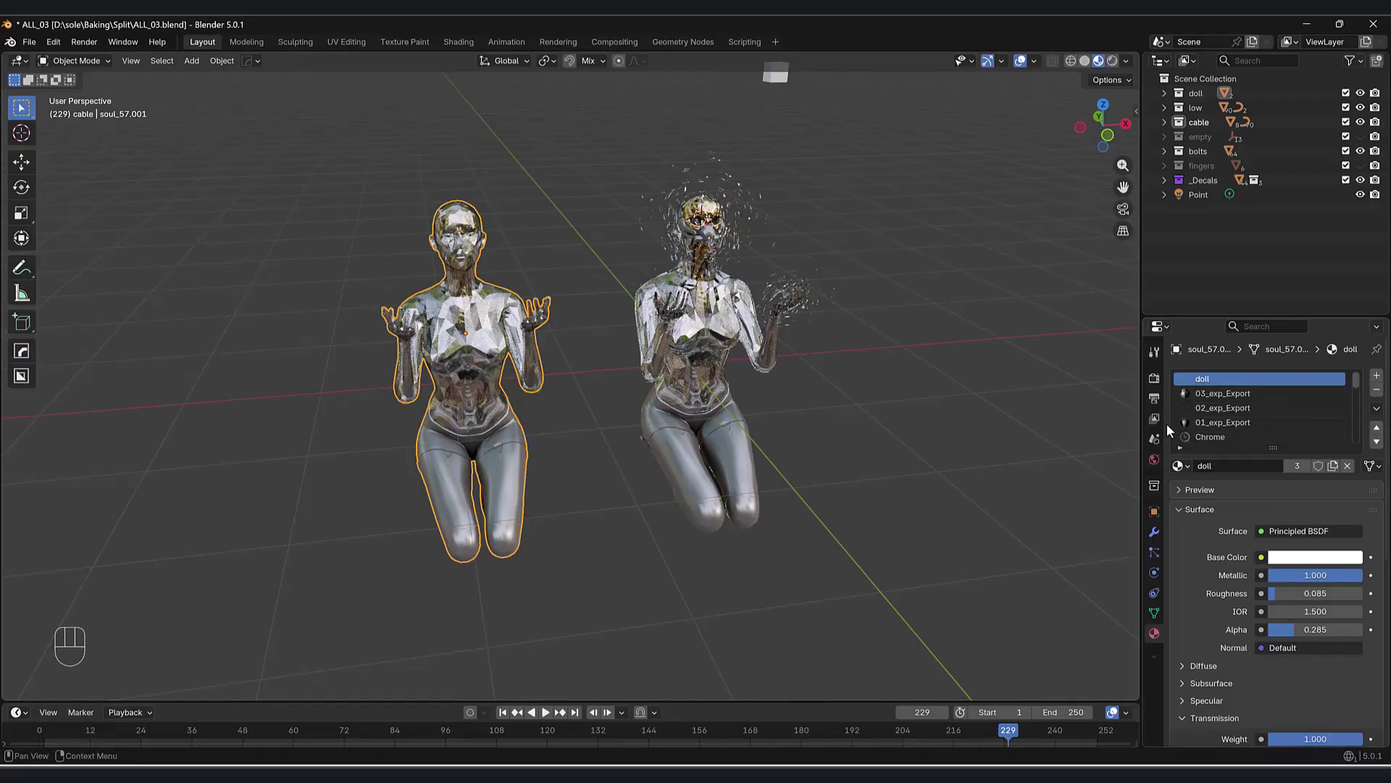
scroll(529, 391, "up", 3)
middle_click_drag(482, 244, 881, 444)
left_click(781, 437)
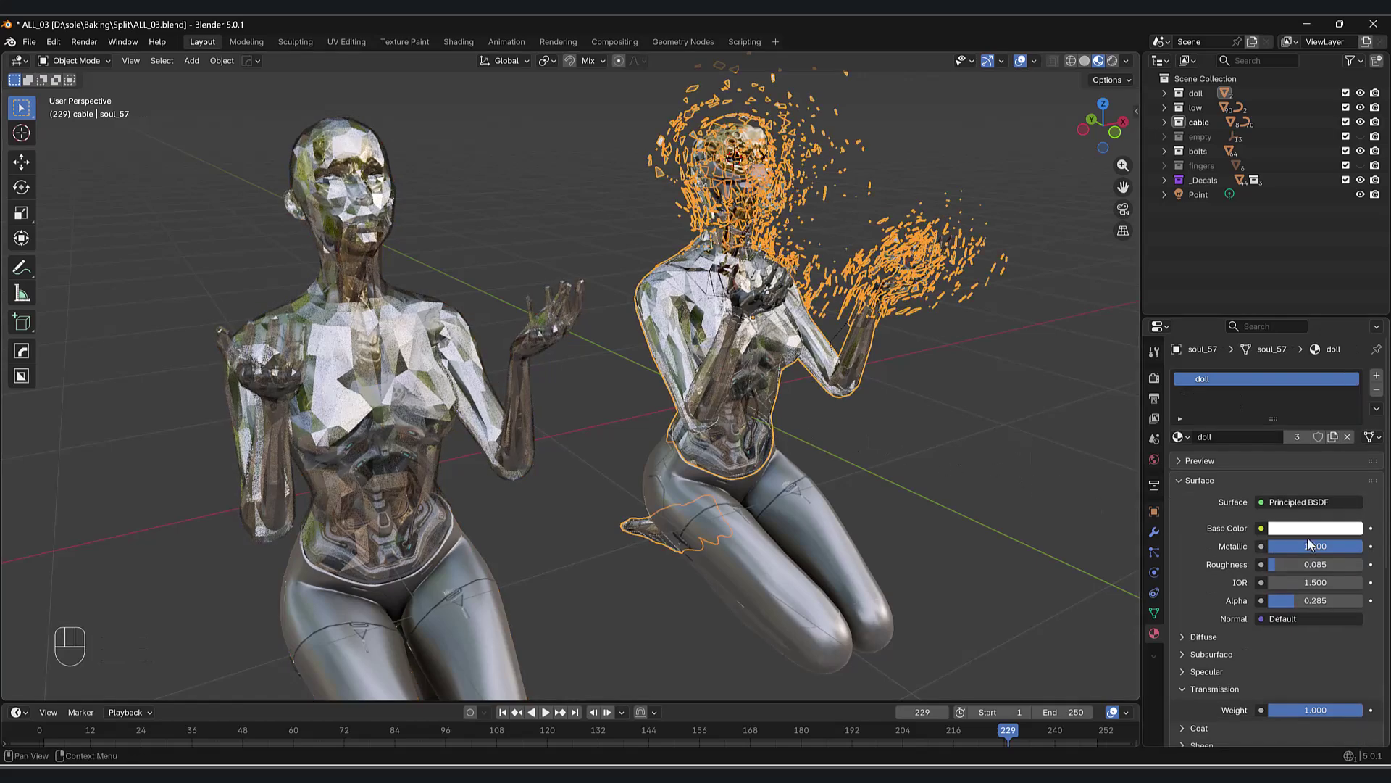
left_click(1314, 527)
left_click_drag(1350, 354, 1351, 278)
middle_click_drag(626, 421, 517, 420)
left_click(390, 480)
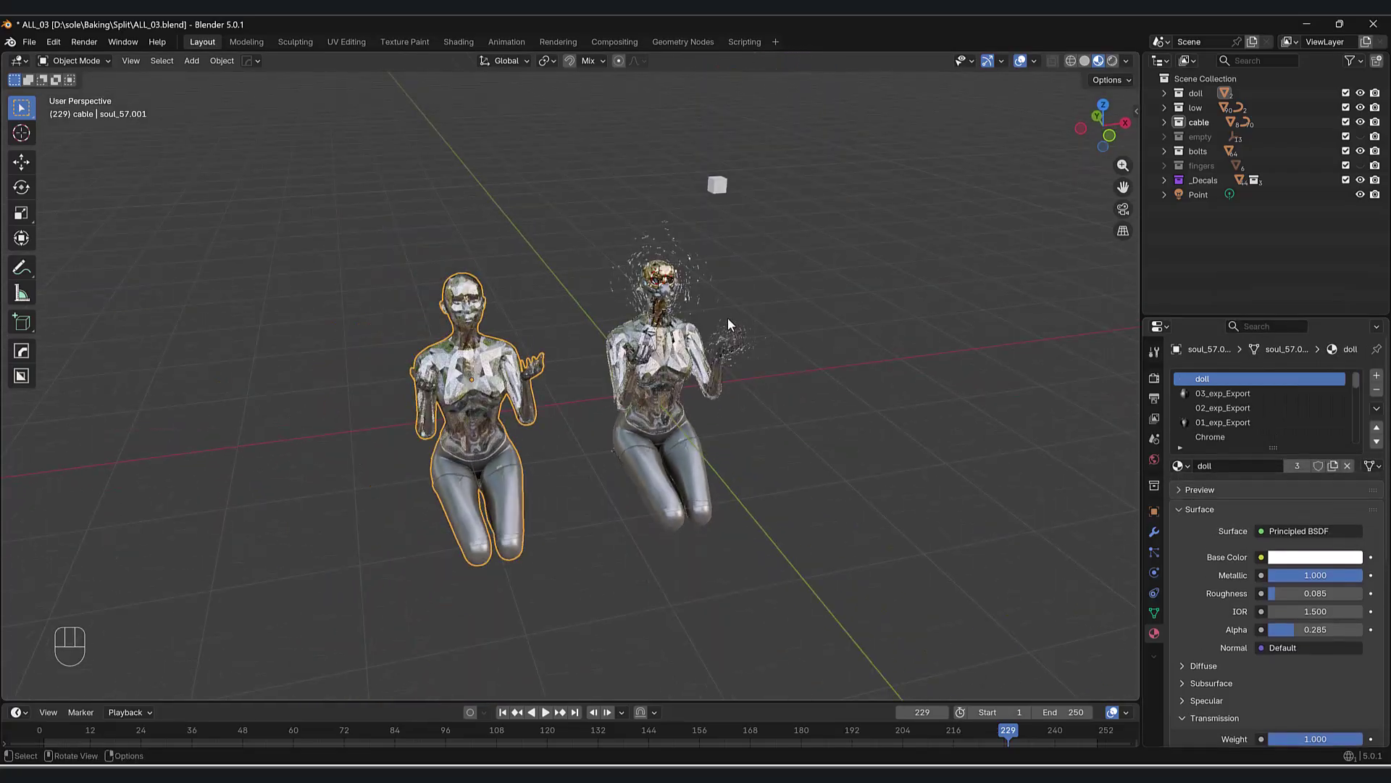
- Add a plane mesh and scale it up into a large floor spanning both figures
key("shift+a")
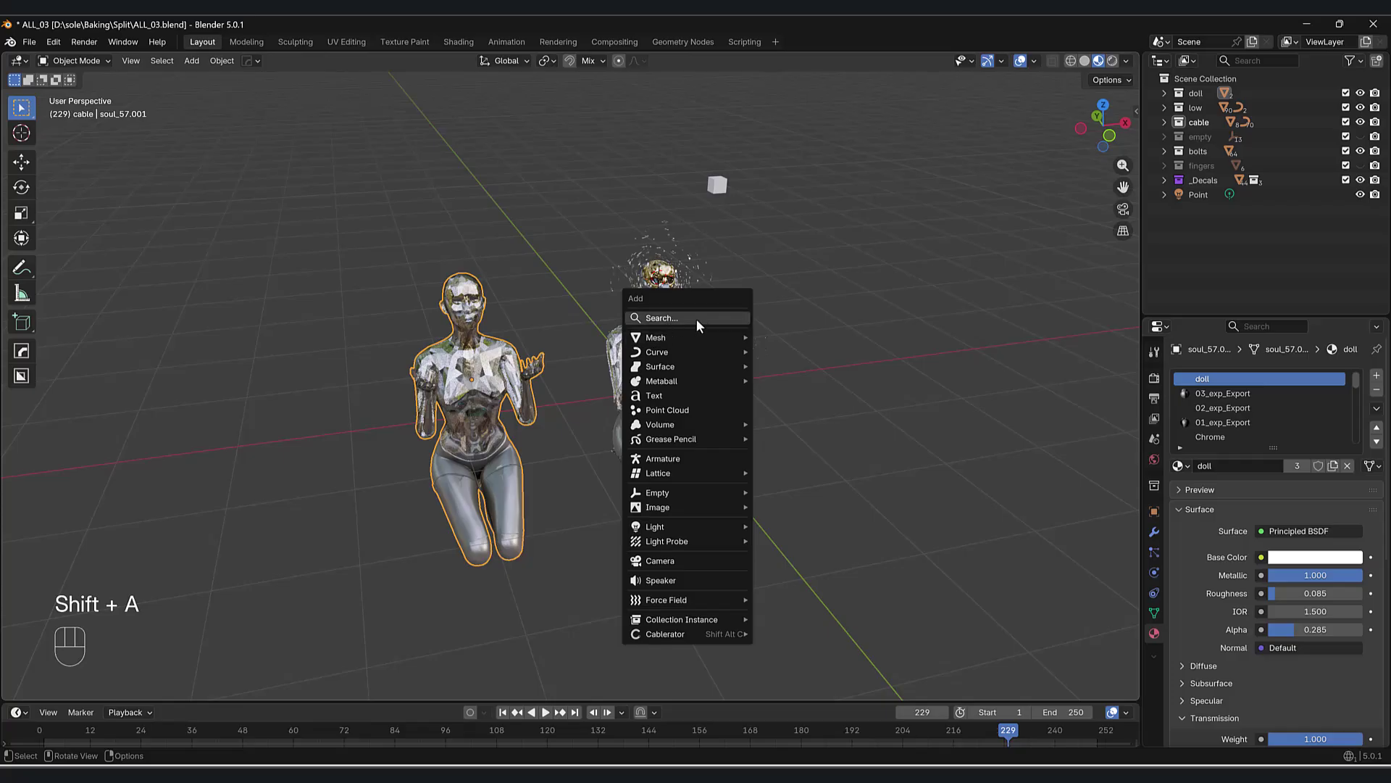
mouse_move(677, 333)
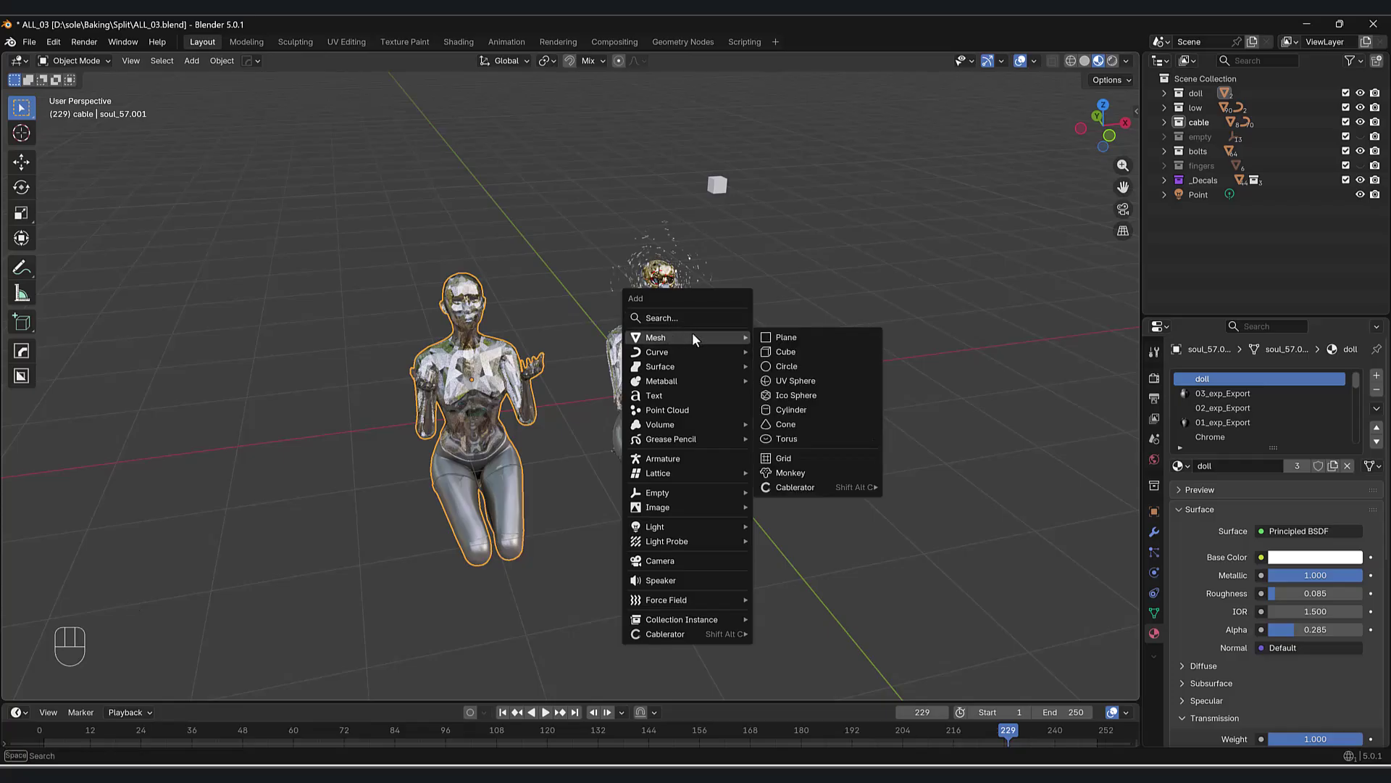
left_click(766, 338)
key("s")
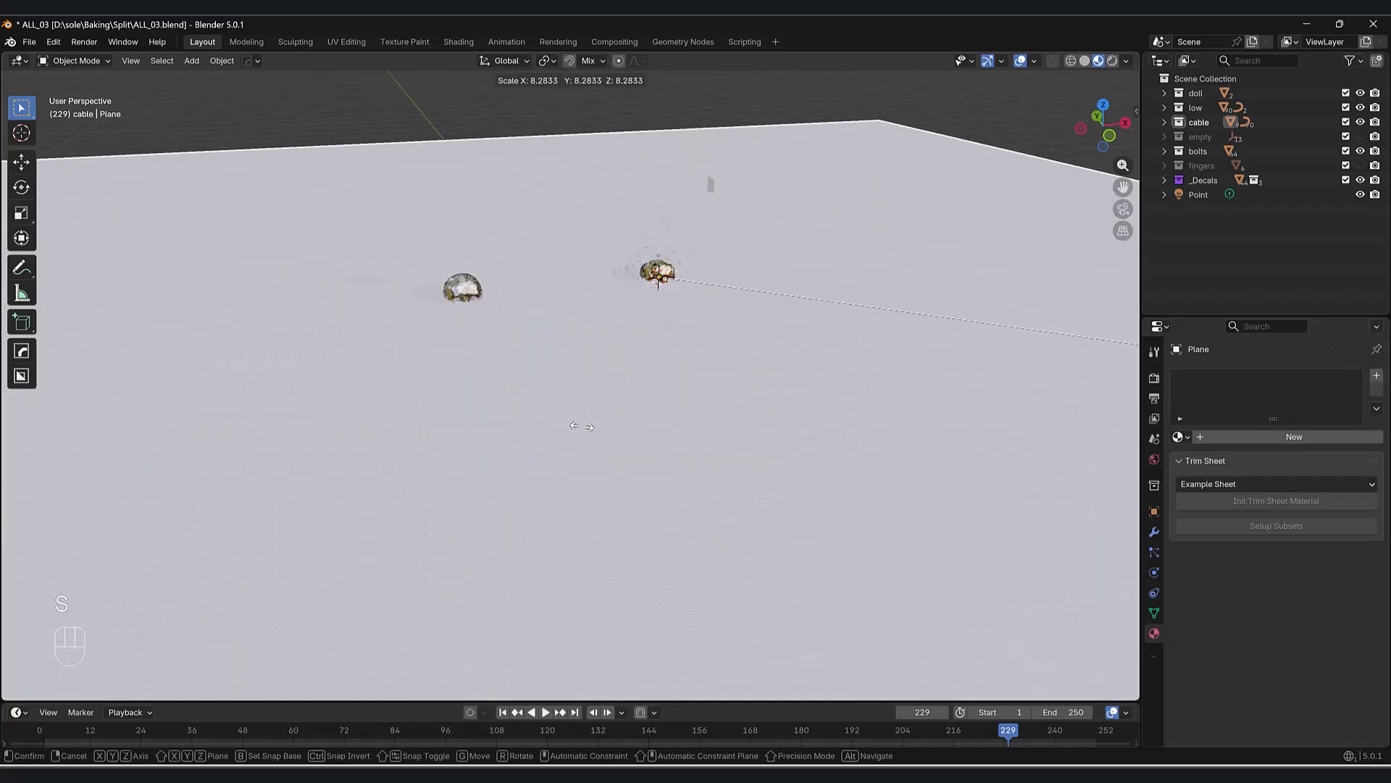
left_click(410, 385)
- Lower the plane along the Z axis until it sits beneath the kneeling figures
key("g")
key("z")
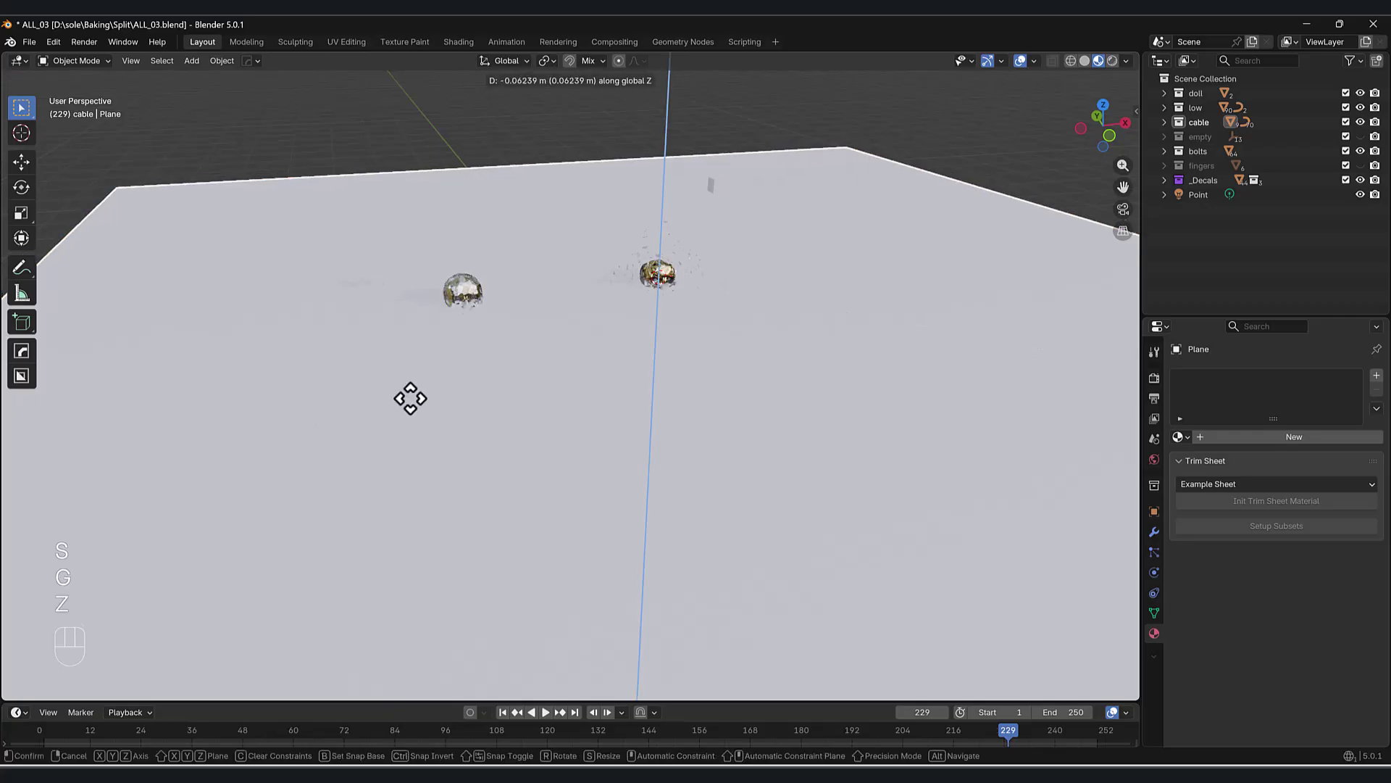
left_click(419, 587)
middle_click_drag(419, 587, 528, 417)
key("g")
key("z")
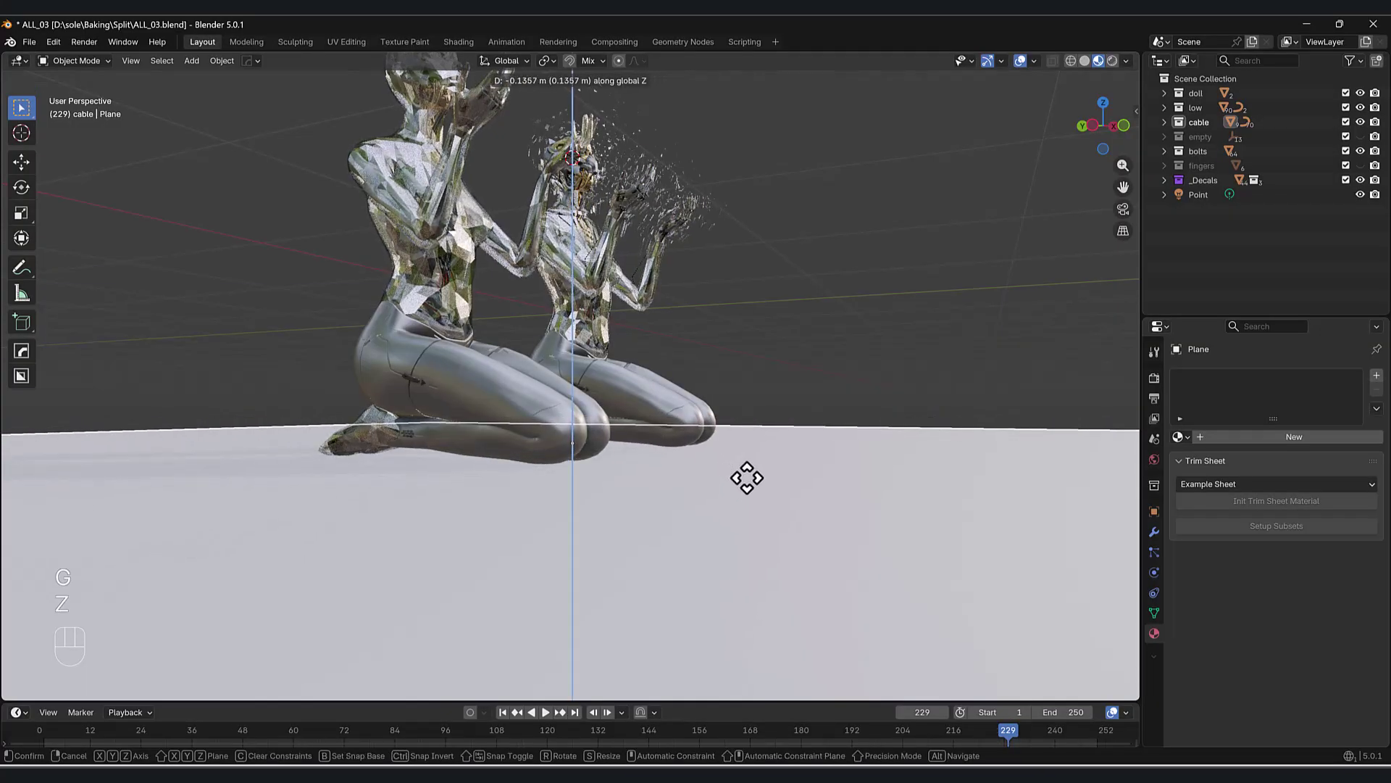
left_click(742, 463)
- Shift the duplicated figure along the X axis slightly closer to the original figure
middle_click_drag(739, 455, 593, 531)
scroll(591, 530, "down", 4)
left_click(485, 349)
mouse_move(486, 349)
middle_mouse_down()
mouse_move(532, 391)
mouse_move(512, 343)
middle_mouse_up()
scroll(514, 347, "up", 3)
key("g")
key("x")
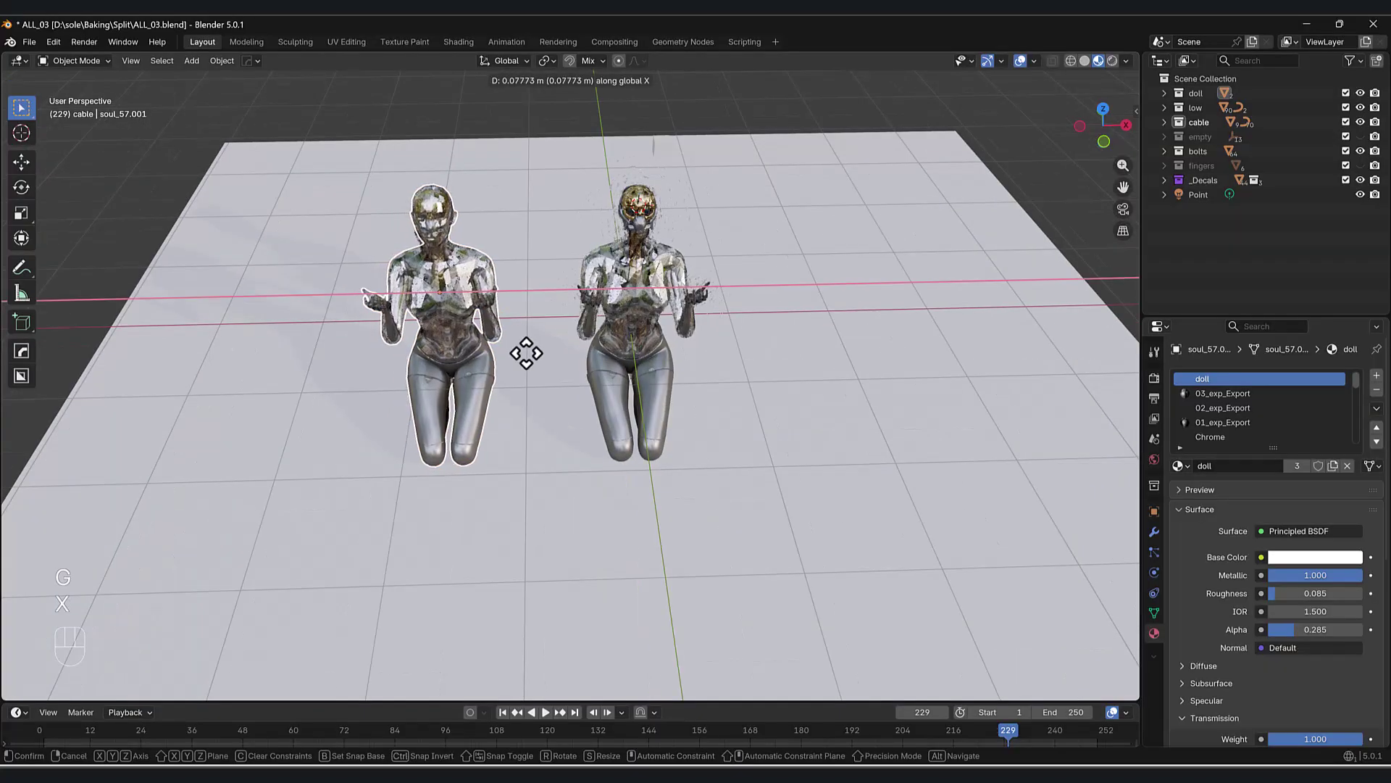
left_click(533, 356)
scroll(481, 347, "up", 4)
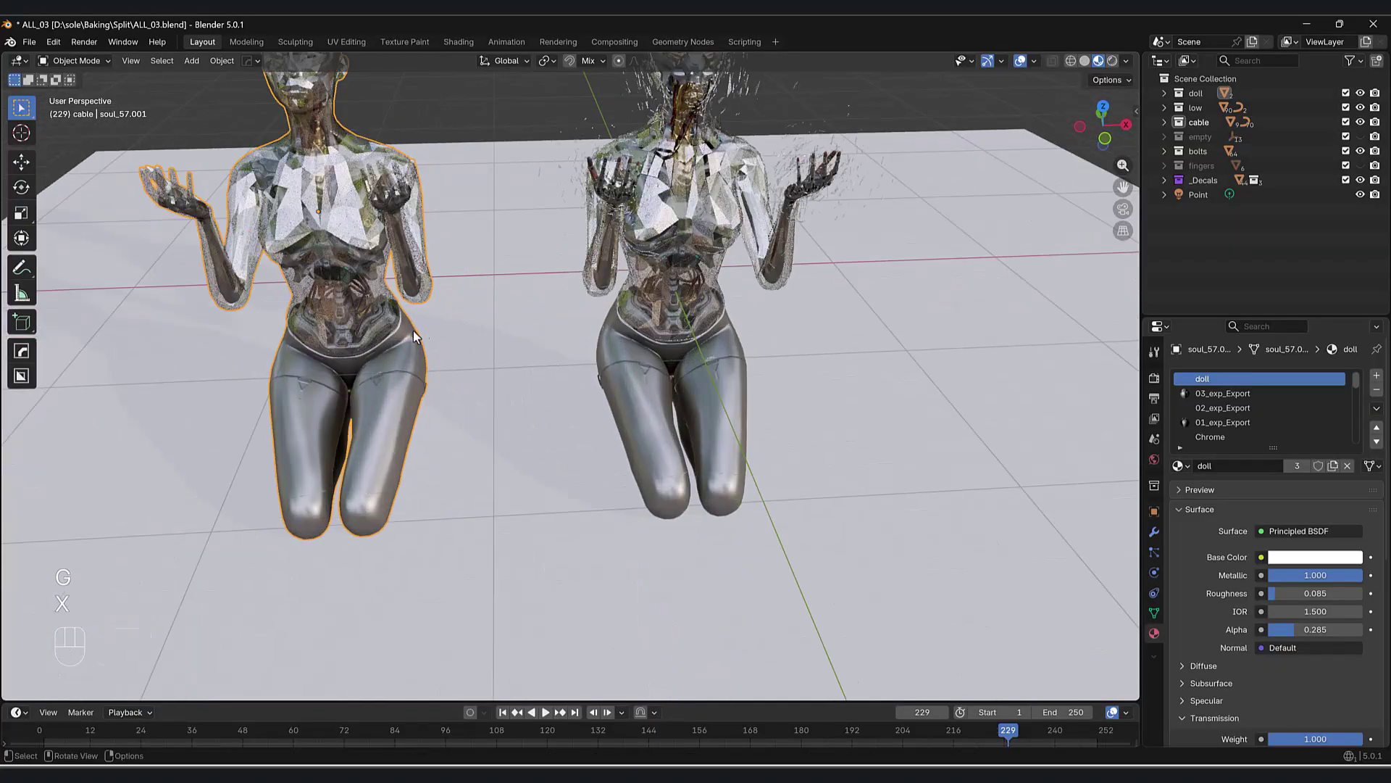
key("g")
right_click(574, 328)
- Box-select the remaining separate parts inside the duplicated figure and join them into soul_57.001
middle_click_drag(371, 214, 408, 300, "shift")
left_click_drag(474, 148, 204, 412, "shift")
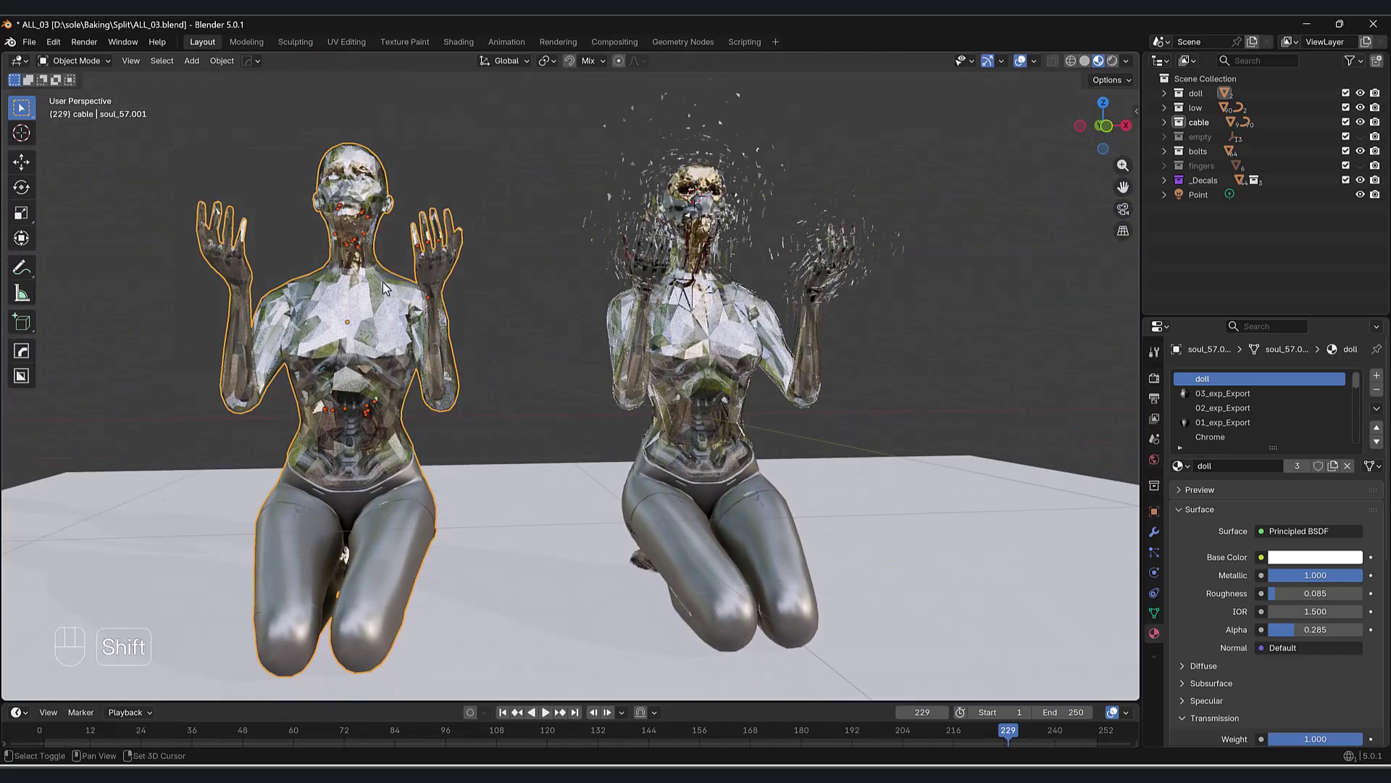
left_click_drag(483, 158, 110, 474, "shift")
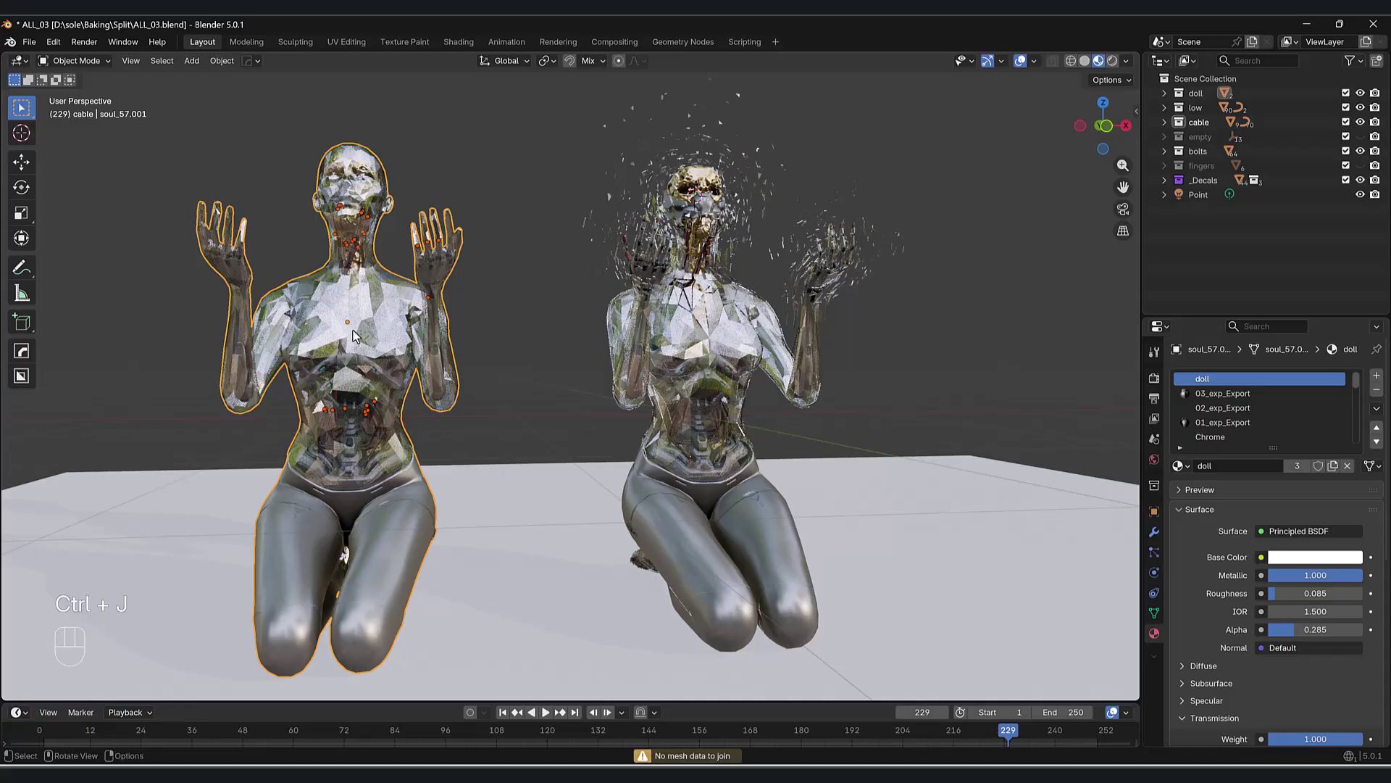
middle_click_drag(353, 336, 357, 356)
middle_click_drag(413, 284, 436, 252, "shift")
right_click(436, 252)
mouse_move(436, 252)
left_click(501, 254)
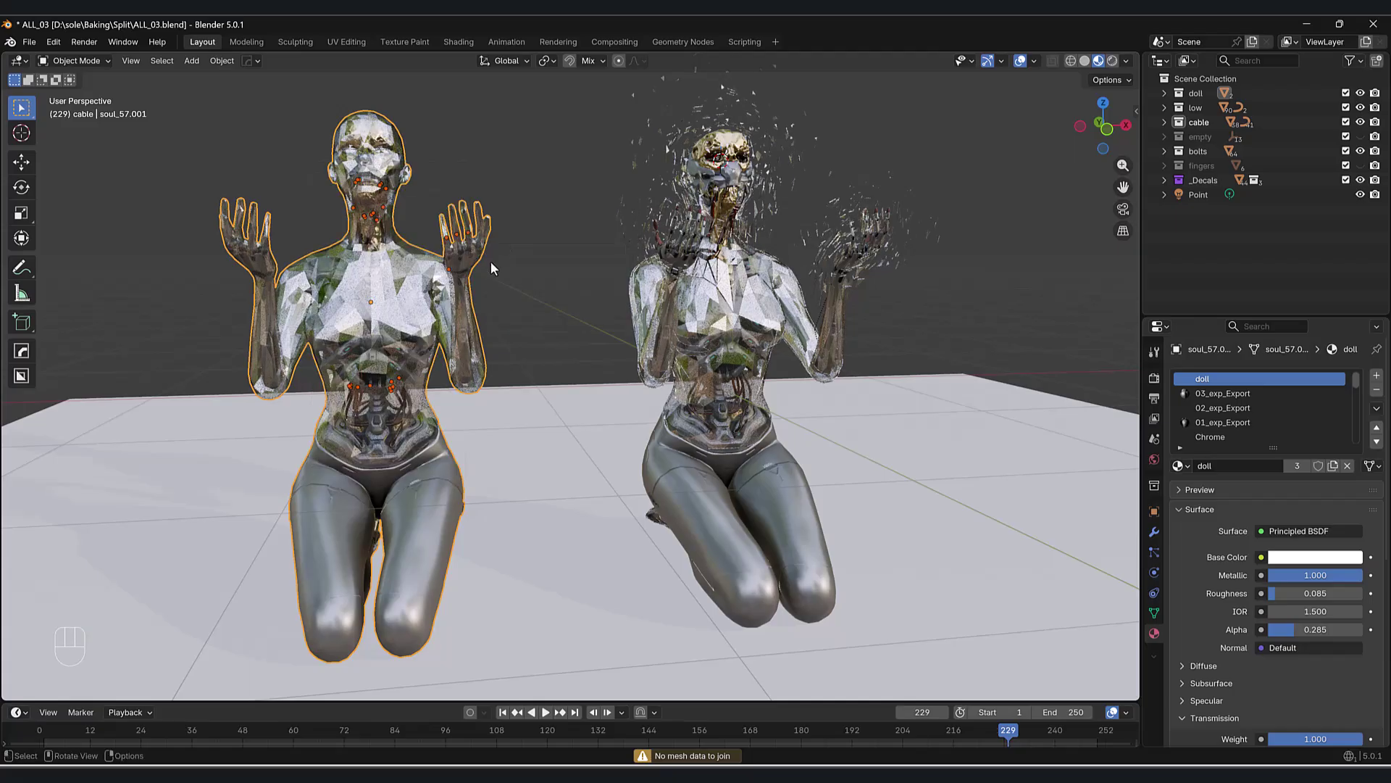
middle_click_drag(440, 293, 274, 325)
- Hide the duplicated figure, undo the hiding and try several free moves to check that all its parts follow
key("h")
key("ctrl+z")
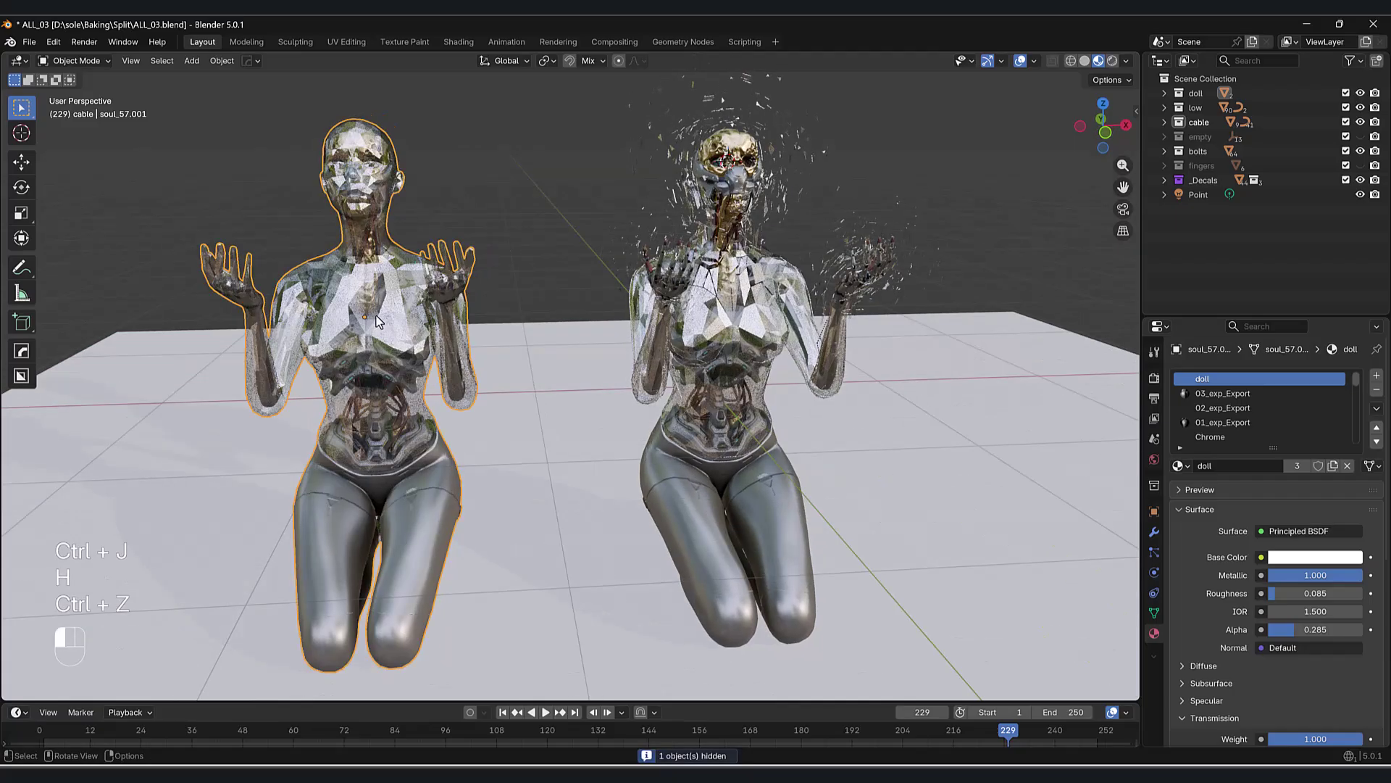
key("g")
scroll(406, 308, "down", 3)
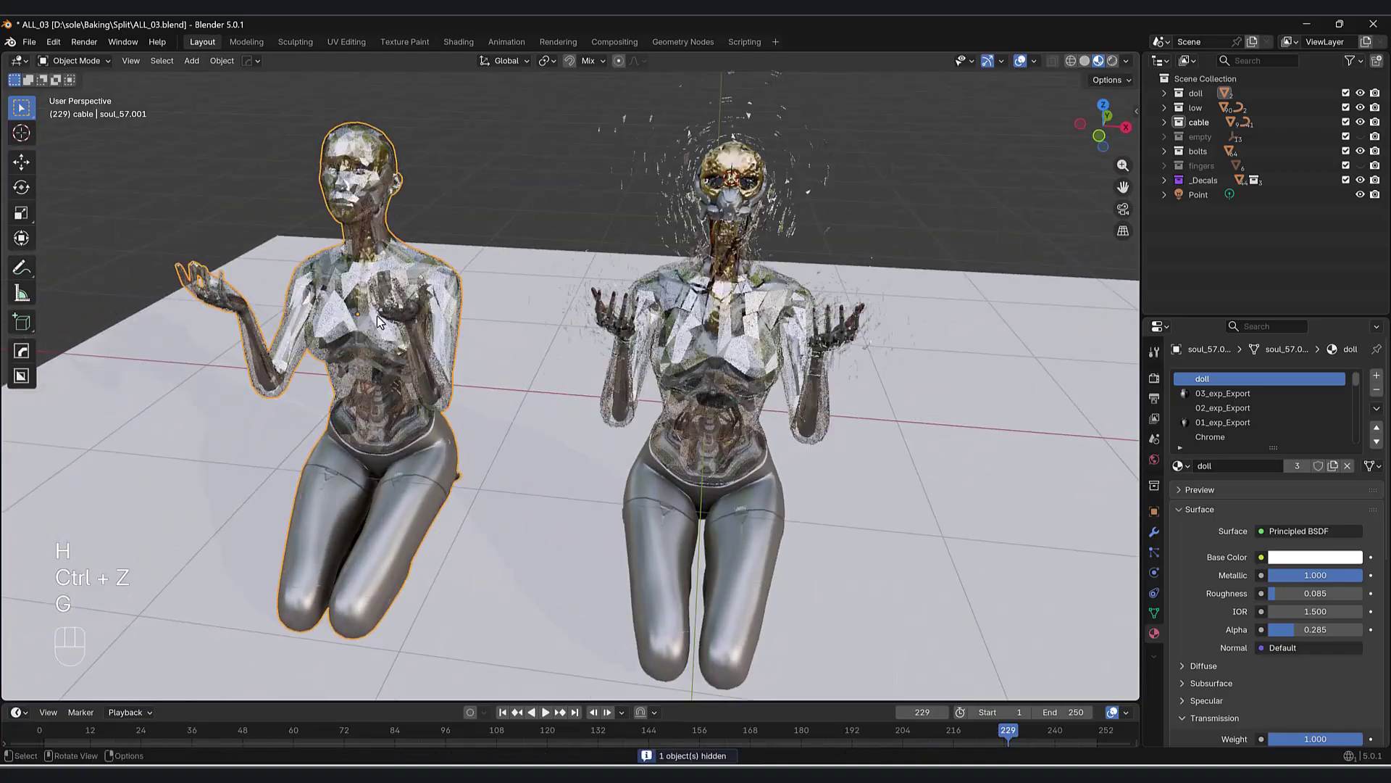
key("g")
left_click(536, 237)
scroll(536, 236, "down", 2)
key("g")
left_click(366, 319)
key("g")
scroll(367, 318, "up", 4)
left_click(322, 336)
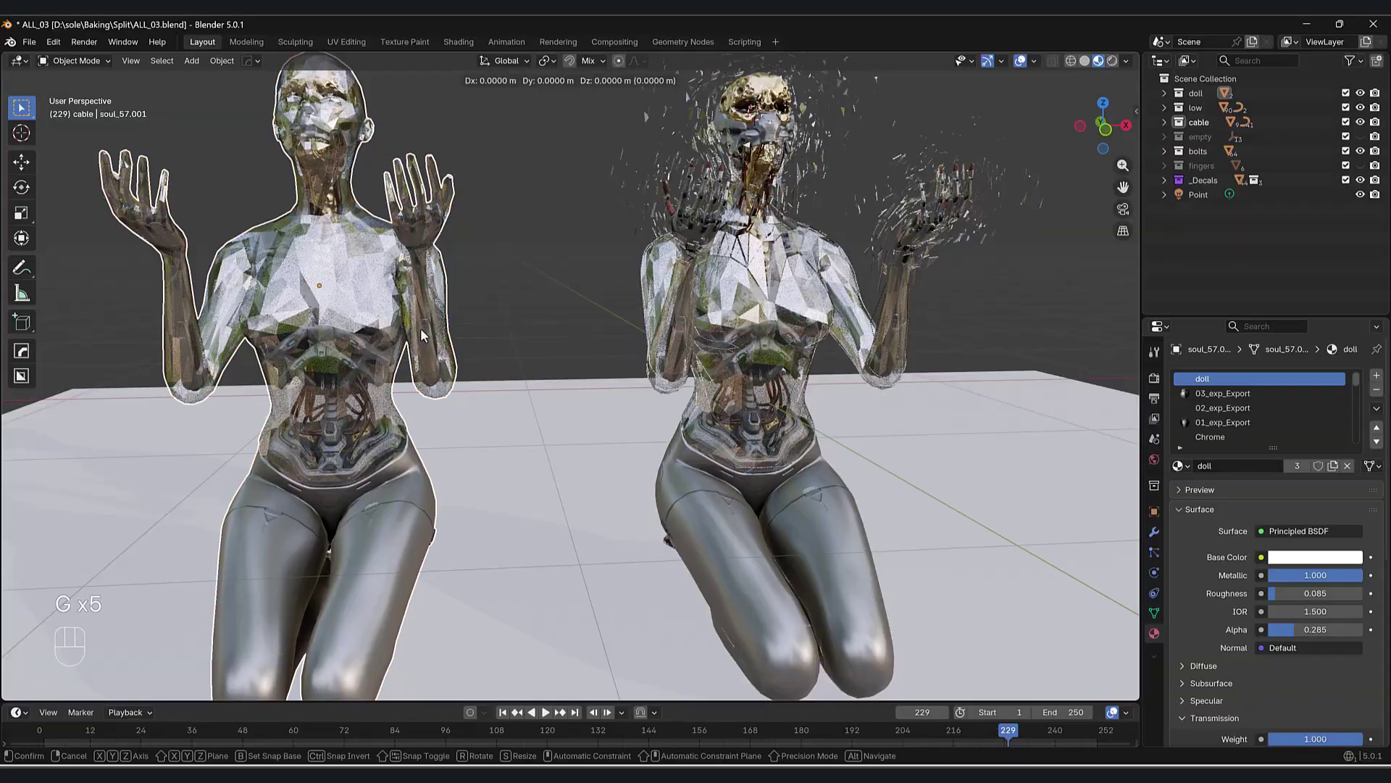
- Move the duplicated figure along the X axis farther away from the original
key("g")
key("x")
middle_click_drag(377, 341, 290, 326)
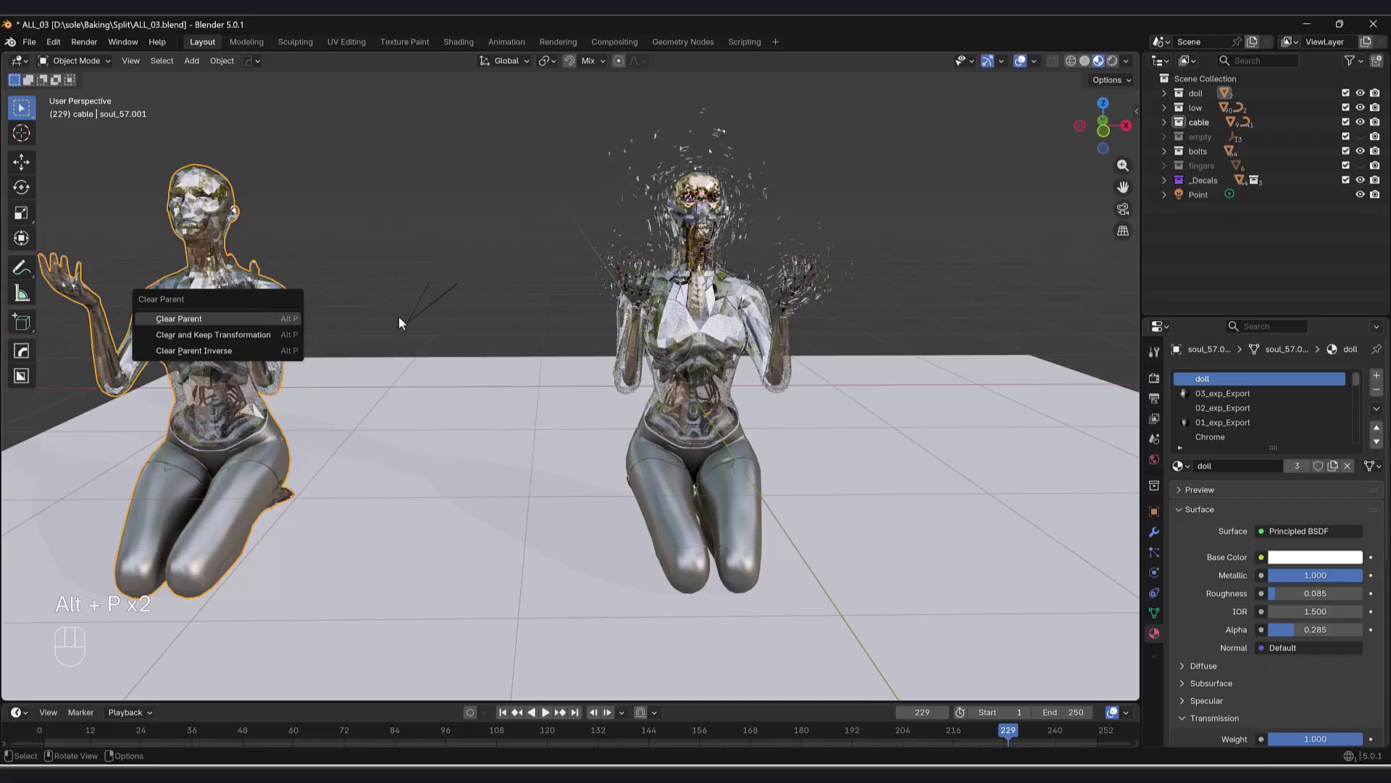
- Clear the duplicated figure's parent and move the cube freely above the figures
left_click(168, 320)
middle_click_drag(168, 320, 437, 148)
left_click(418, 135)
key("g")
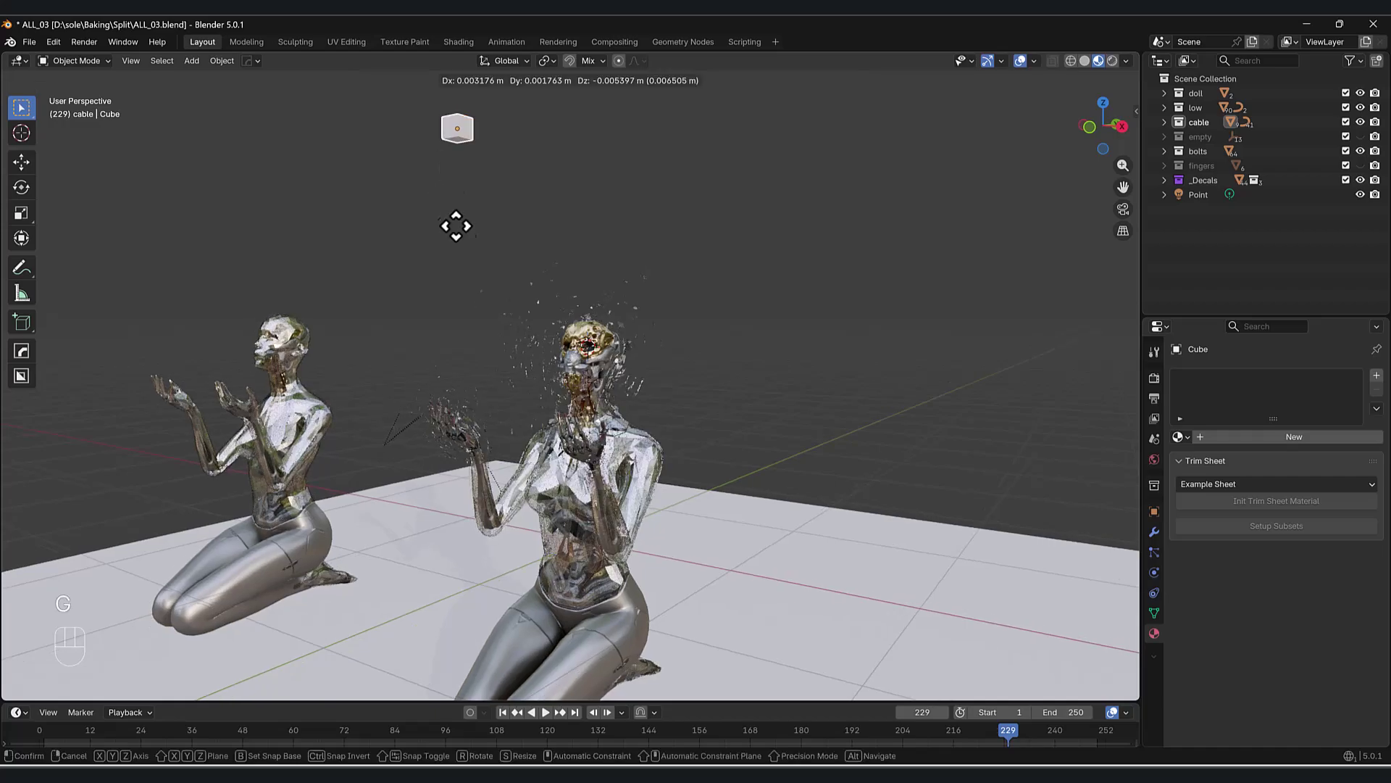
left_click(598, 303)
middle_click_drag(597, 303, 337, 527)
left_click(137, 493)
key("g")
key("x")
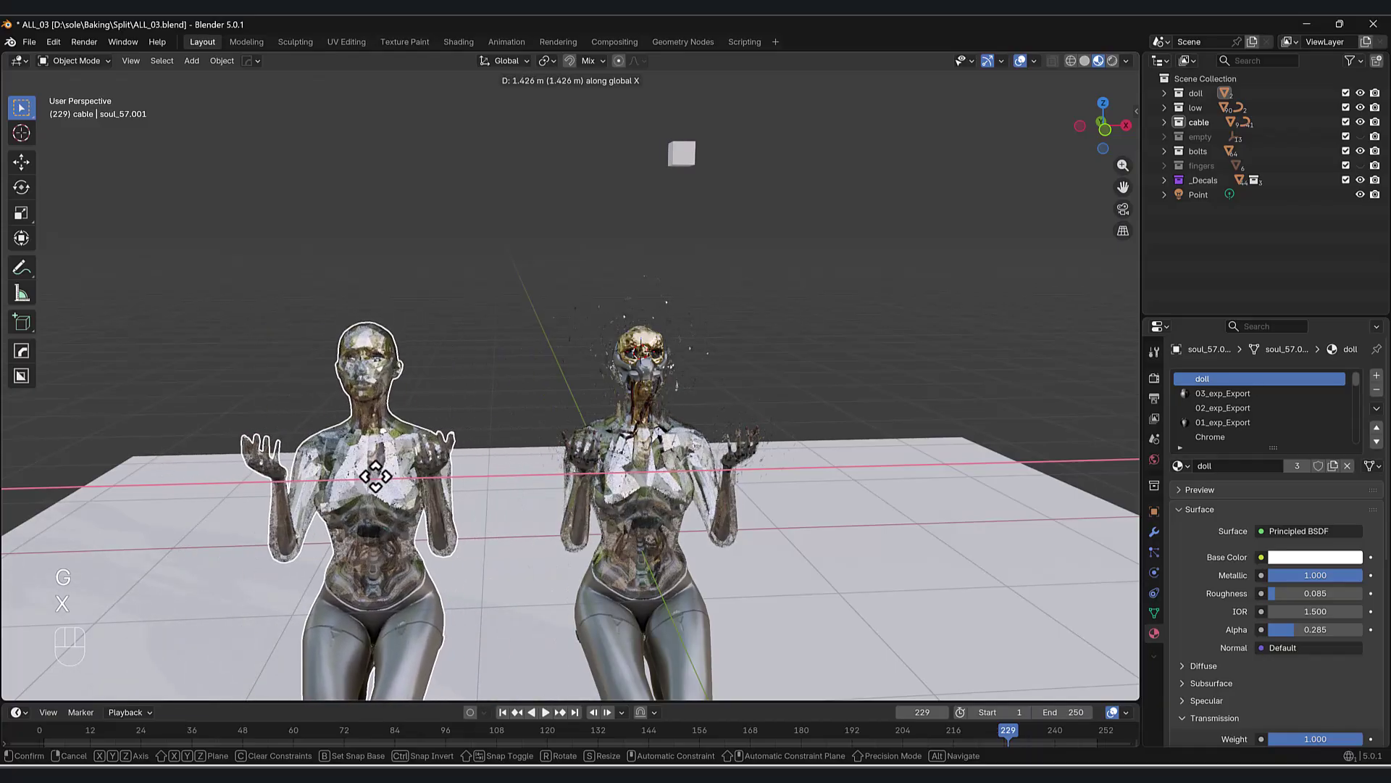
right_click(376, 476)
- Move the duplicated figure along the X axis closer to the original figure
middle_click_drag(365, 475, 303, 515)
key("g")
key("x")
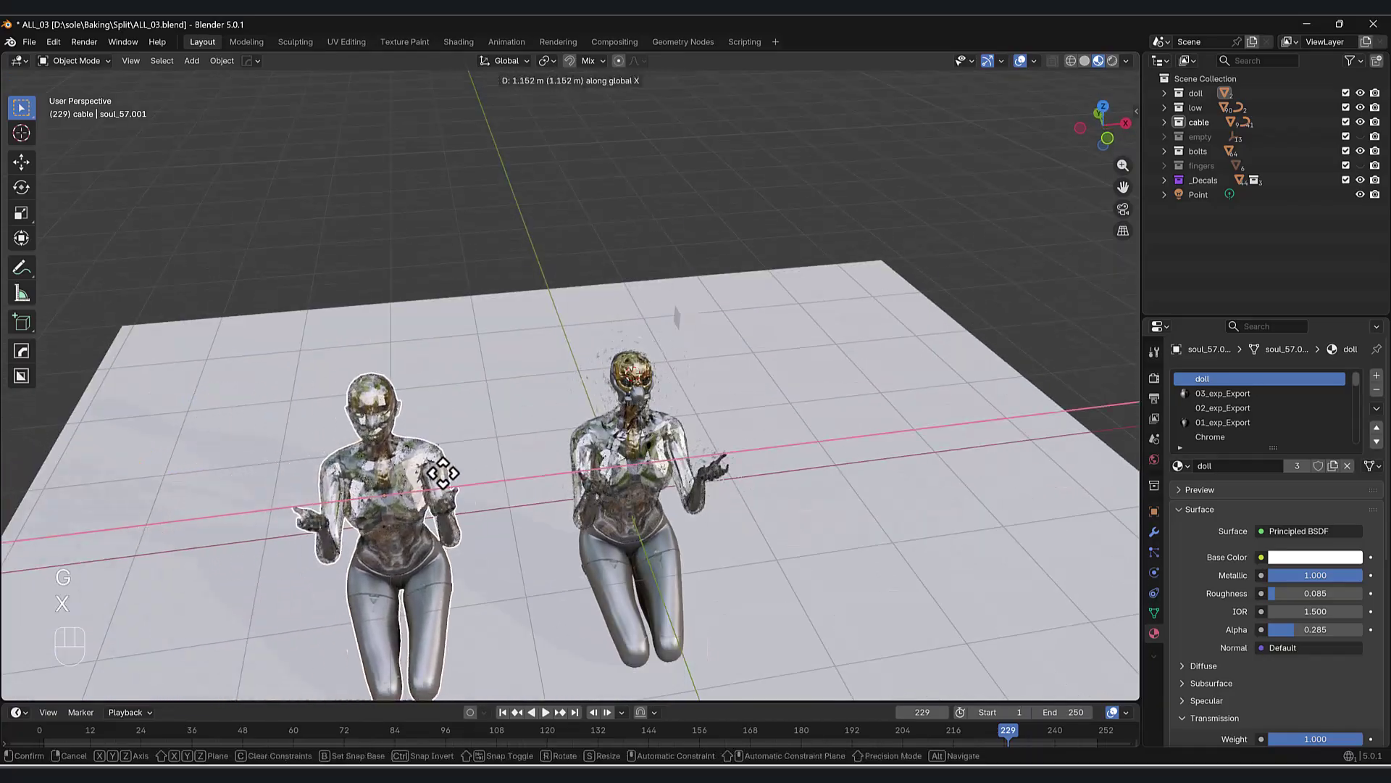
left_click(482, 466)
- Apply the duplicated figure's object transform
middle_click_drag(481, 466, 420, 376, "shift")
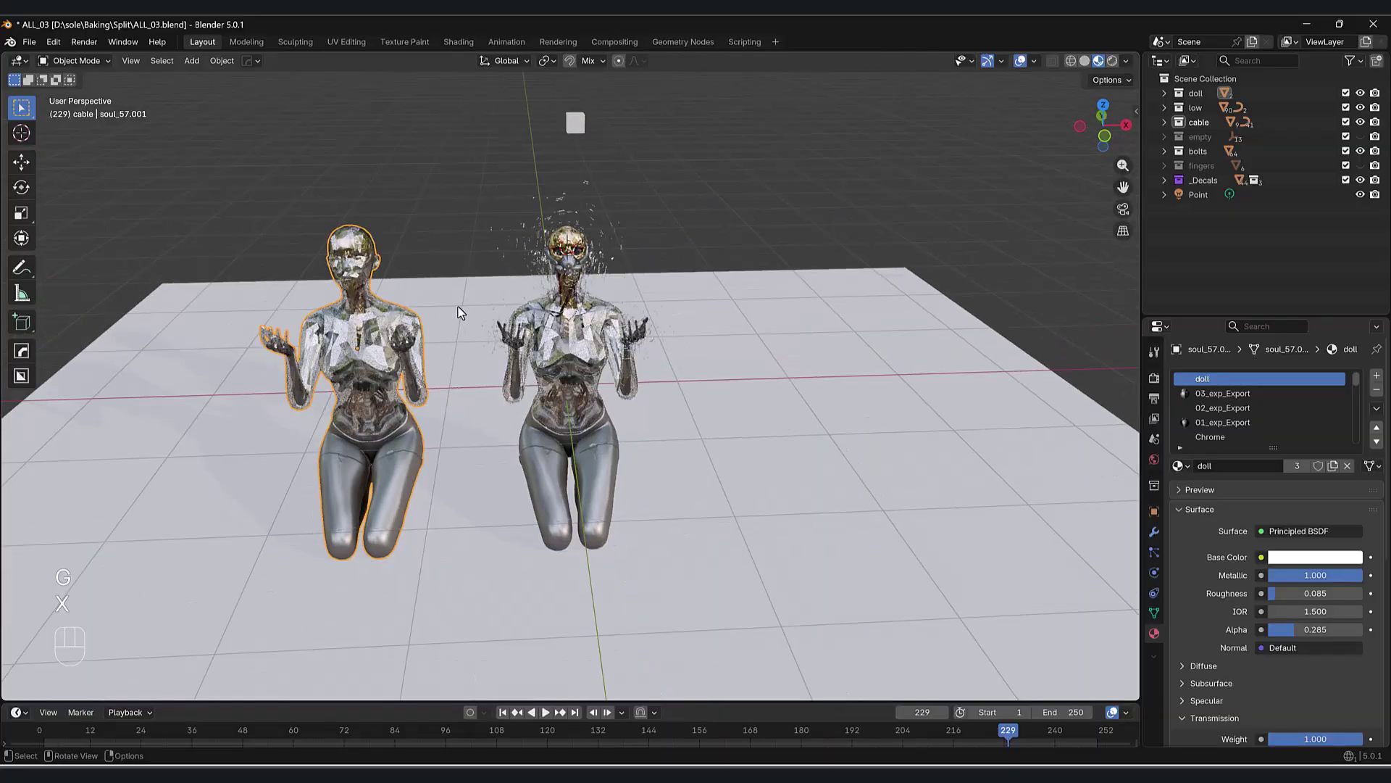
scroll(455, 324, "up", 3)
key("ctrl+a")
left_click(445, 350)
scroll(461, 428, "down", 4)
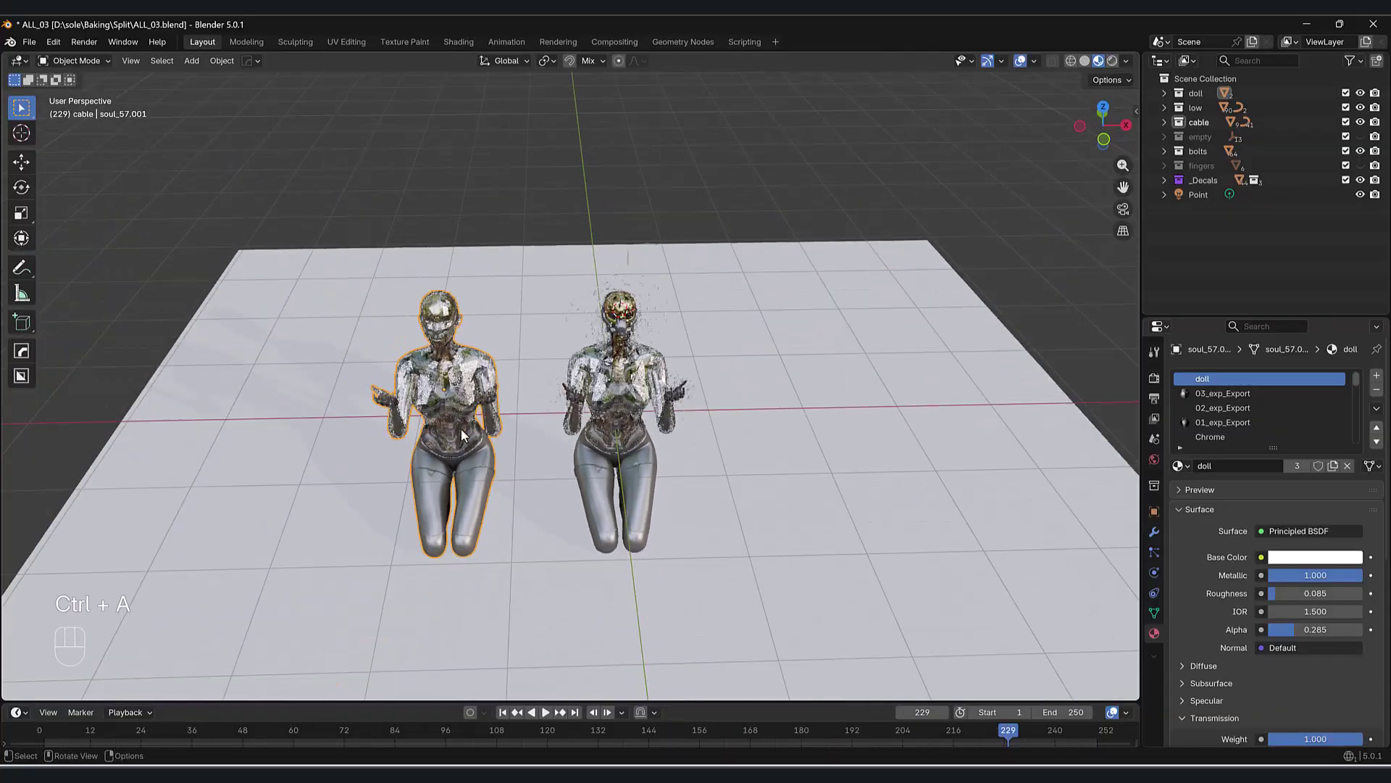
- Add an Array modifier to the duplicated figure soul_57.001
left_click(1155, 533)
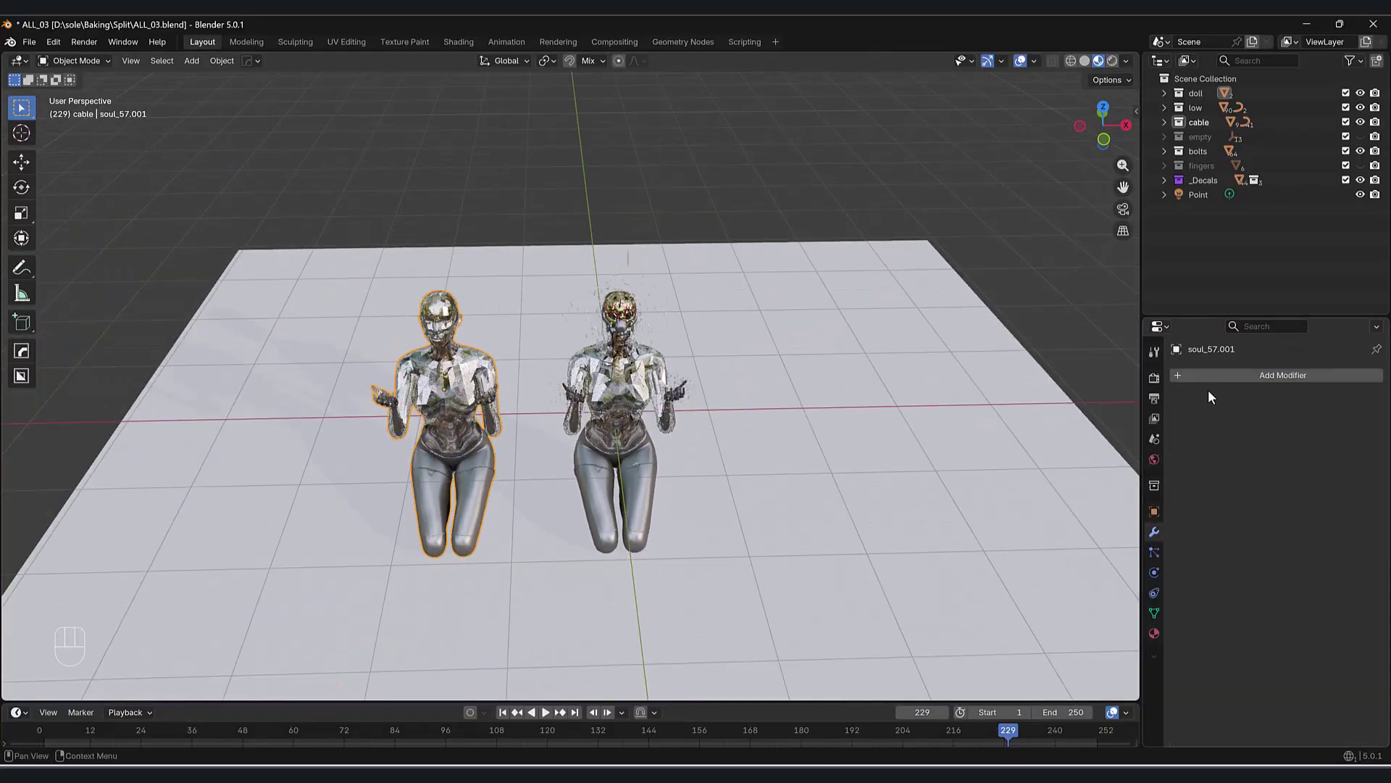
left_click(1210, 378)
left_click(1211, 378)
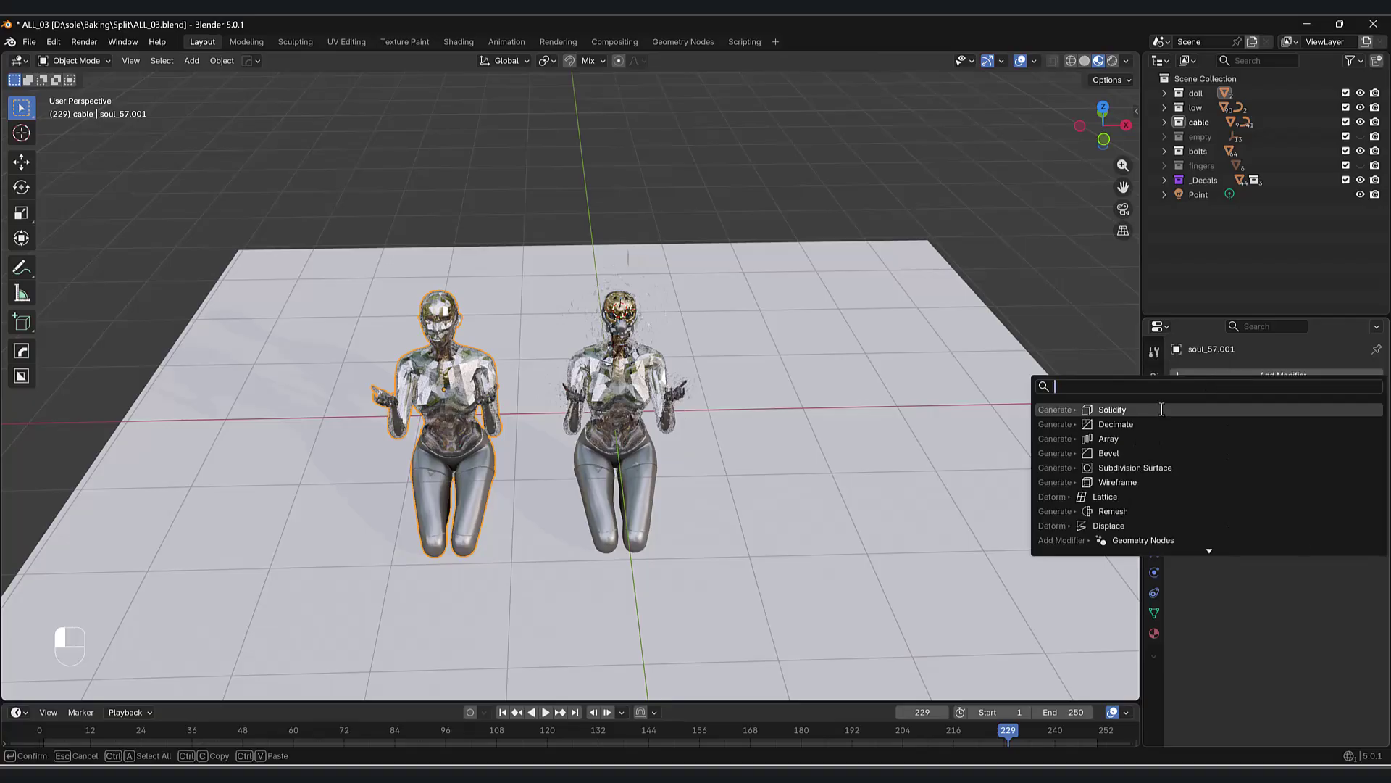
left_click(1123, 438)
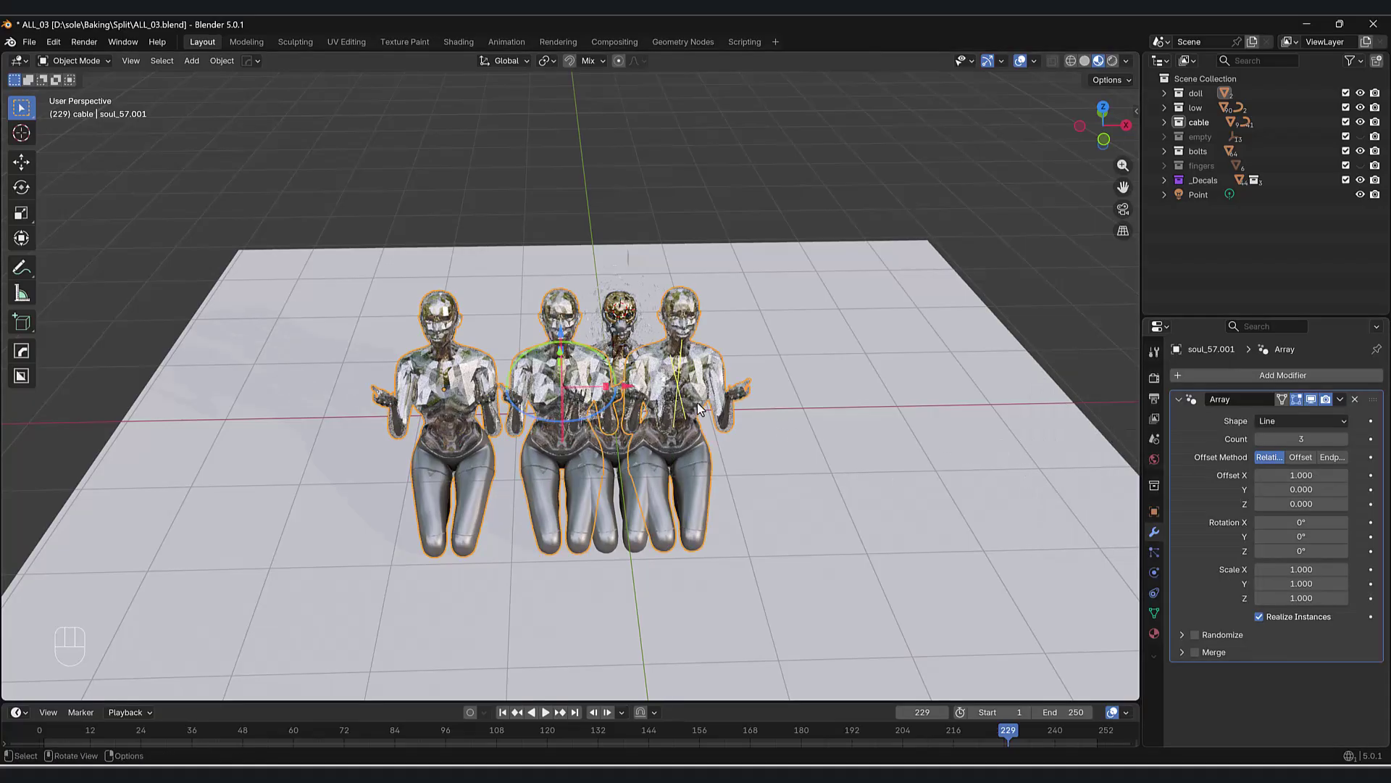
- Extend the array away from the original figure with a relative X offset of about -1.443
left_click_drag(635, 389, 332, 427)
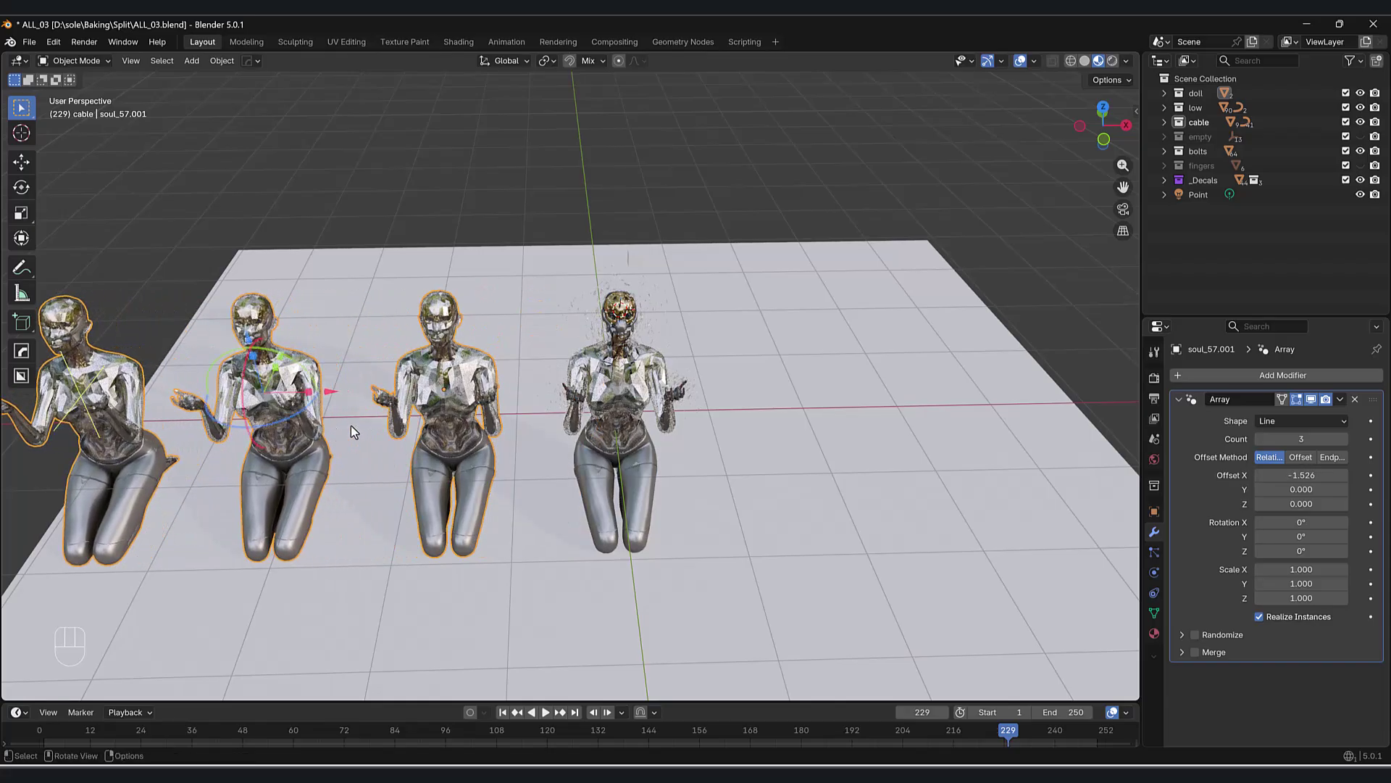
scroll(440, 404, "down", 2)
mouse_move(441, 404)
middle_mouse_down()
mouse_move(500, 402)
mouse_move(435, 402)
mouse_move(455, 401)
middle_mouse_up()
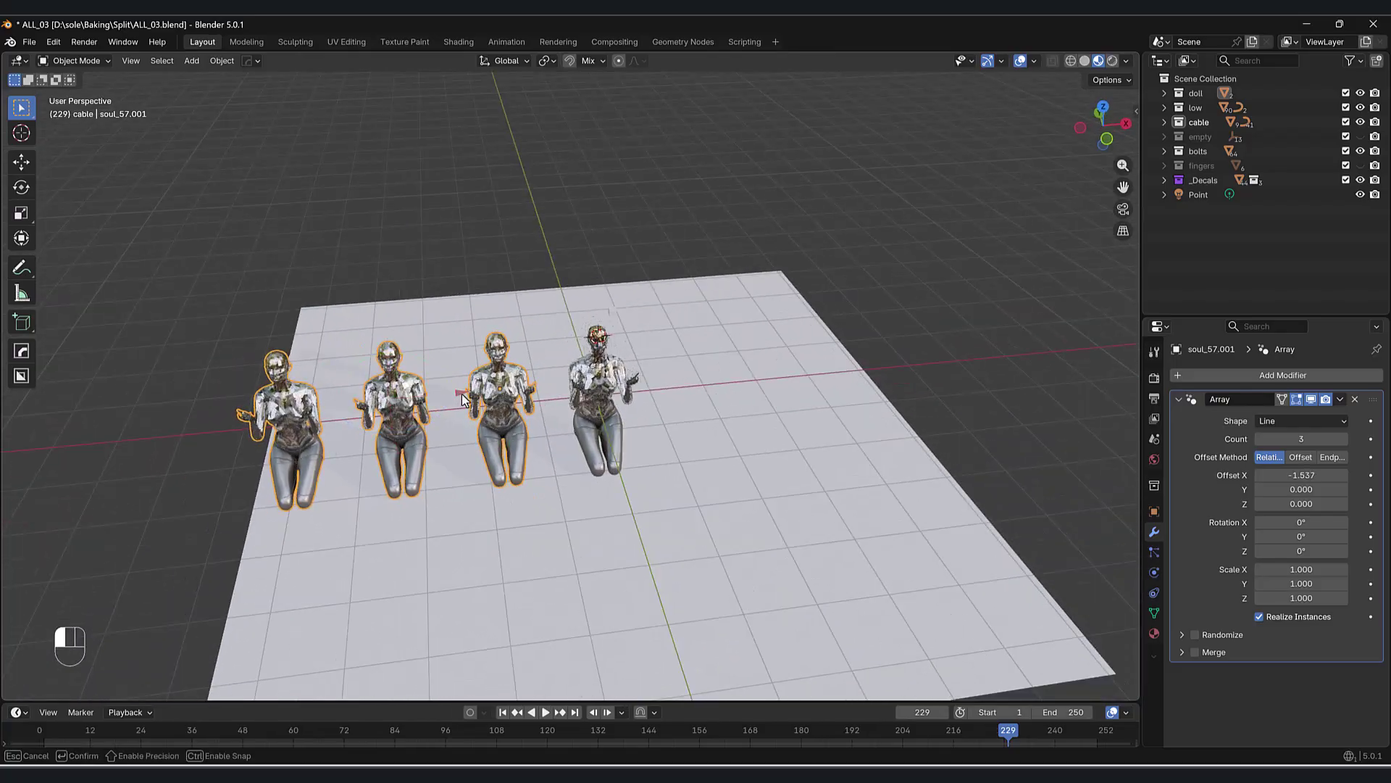
left_click_drag(461, 398, 466, 398)
- Mirror the arrayed figures across the X axis about the 3D cursor with a new Hops mirror modifier
middle_click_drag(547, 454, 532, 385)
key("alt+x")
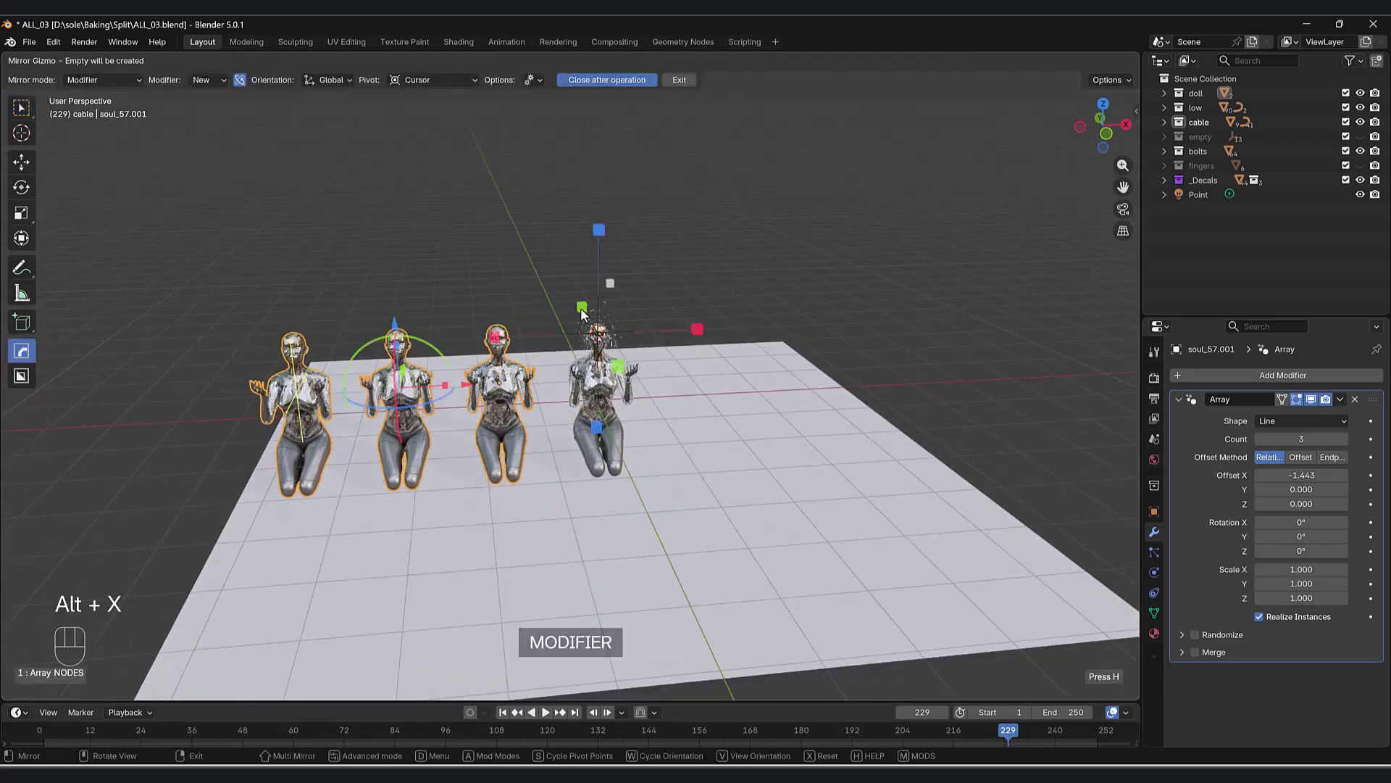
left_click(820, 375)
- Duplicate the mirrored row of figures and move the copy along the negative Y axis in front of the original row
middle_click_drag(837, 373, 676, 506)
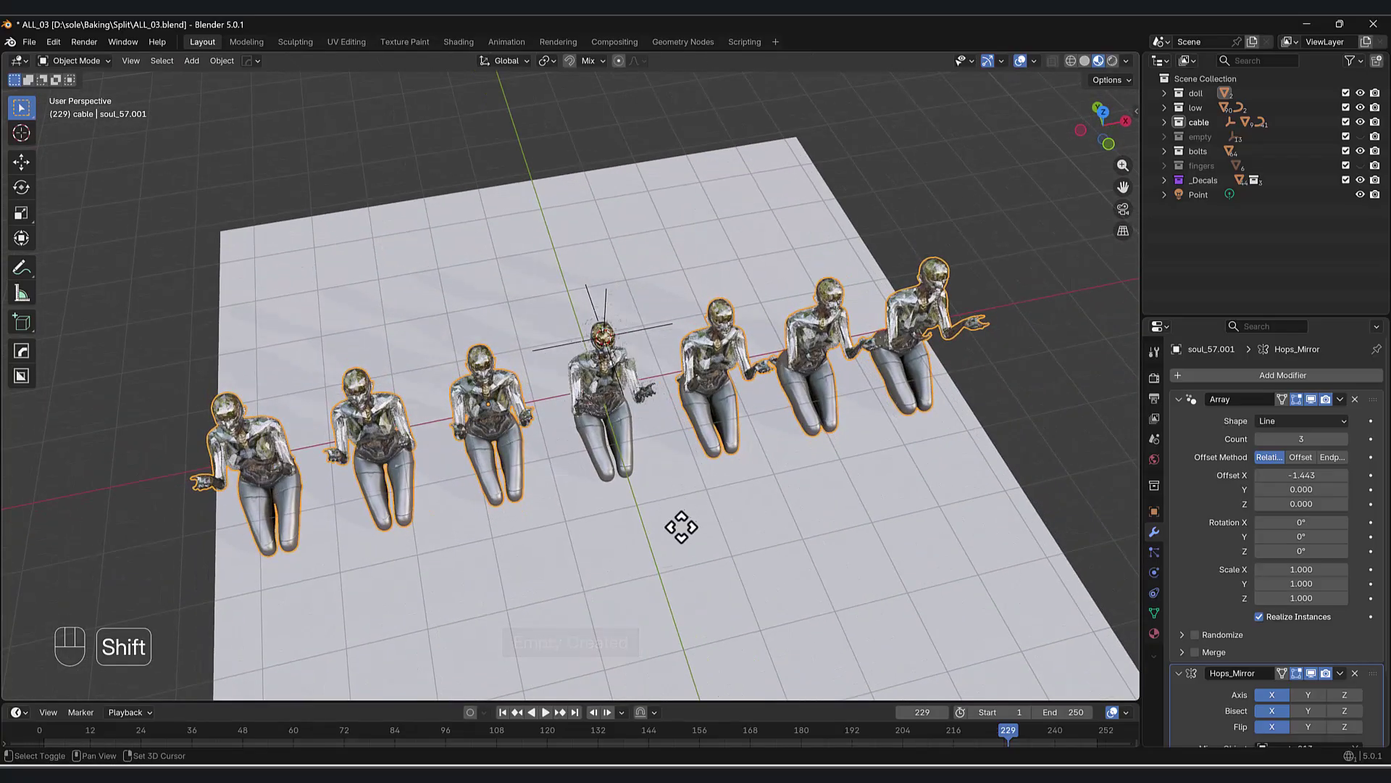
key("shift+d")
key("g")
key("y")
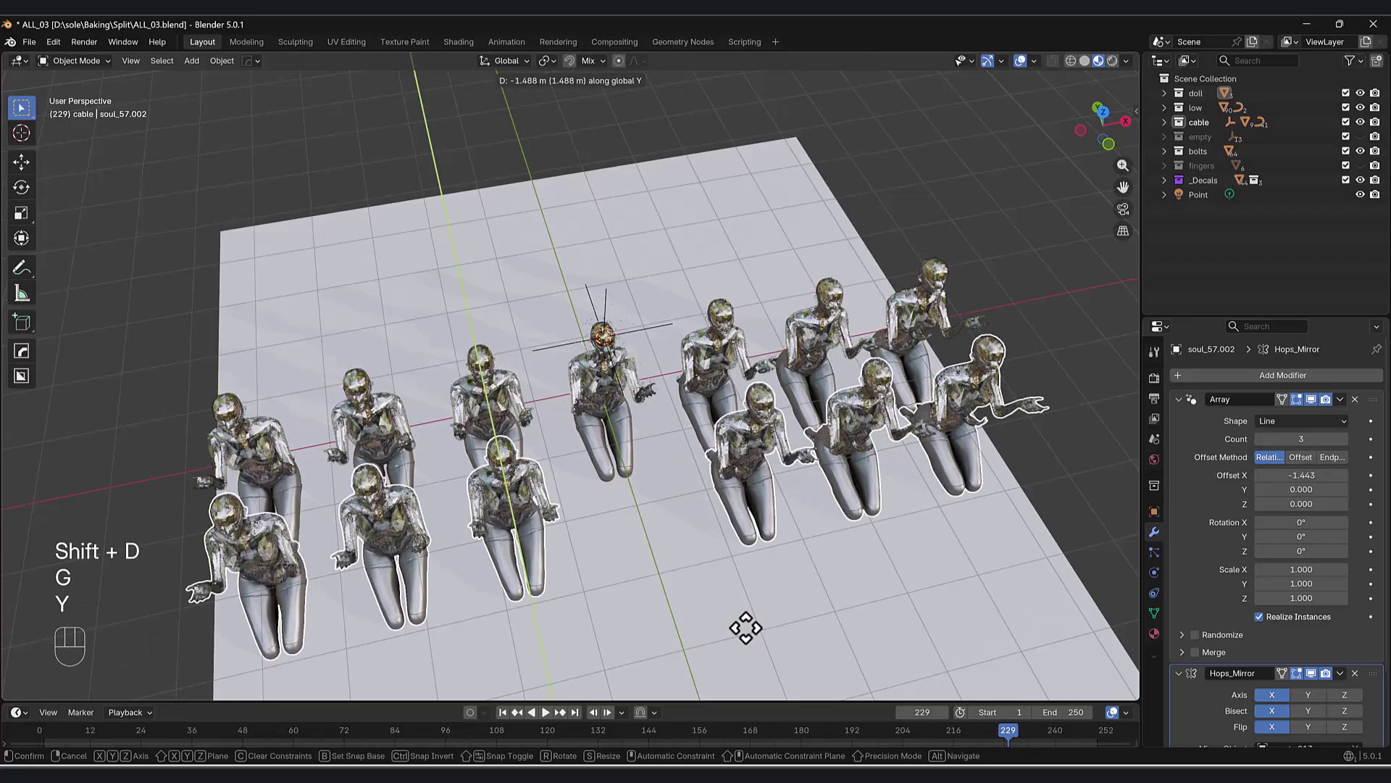
left_click(1057, 573)
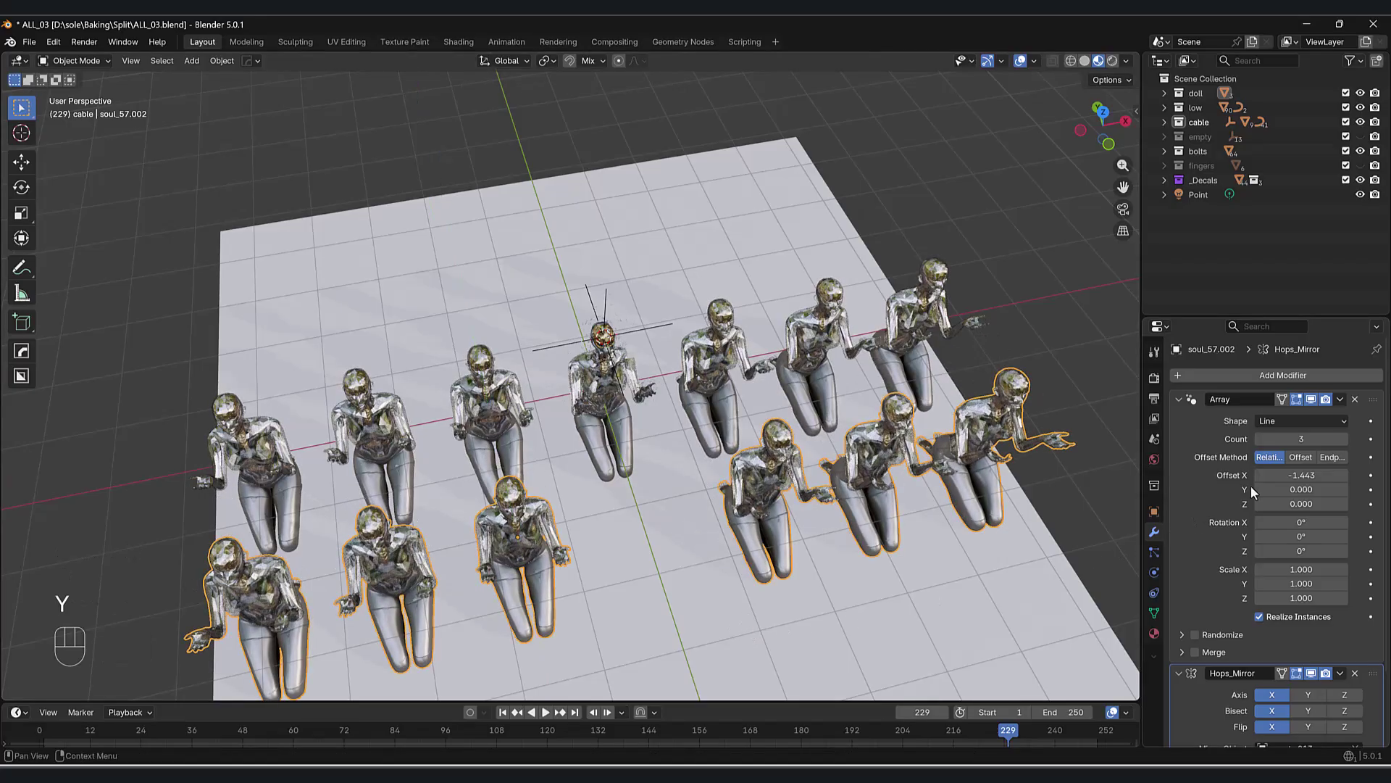
- Remove the Hops_Mirror modifier from the duplicated row and move the row along the X axis toward the floor's edge
left_click(1180, 400)
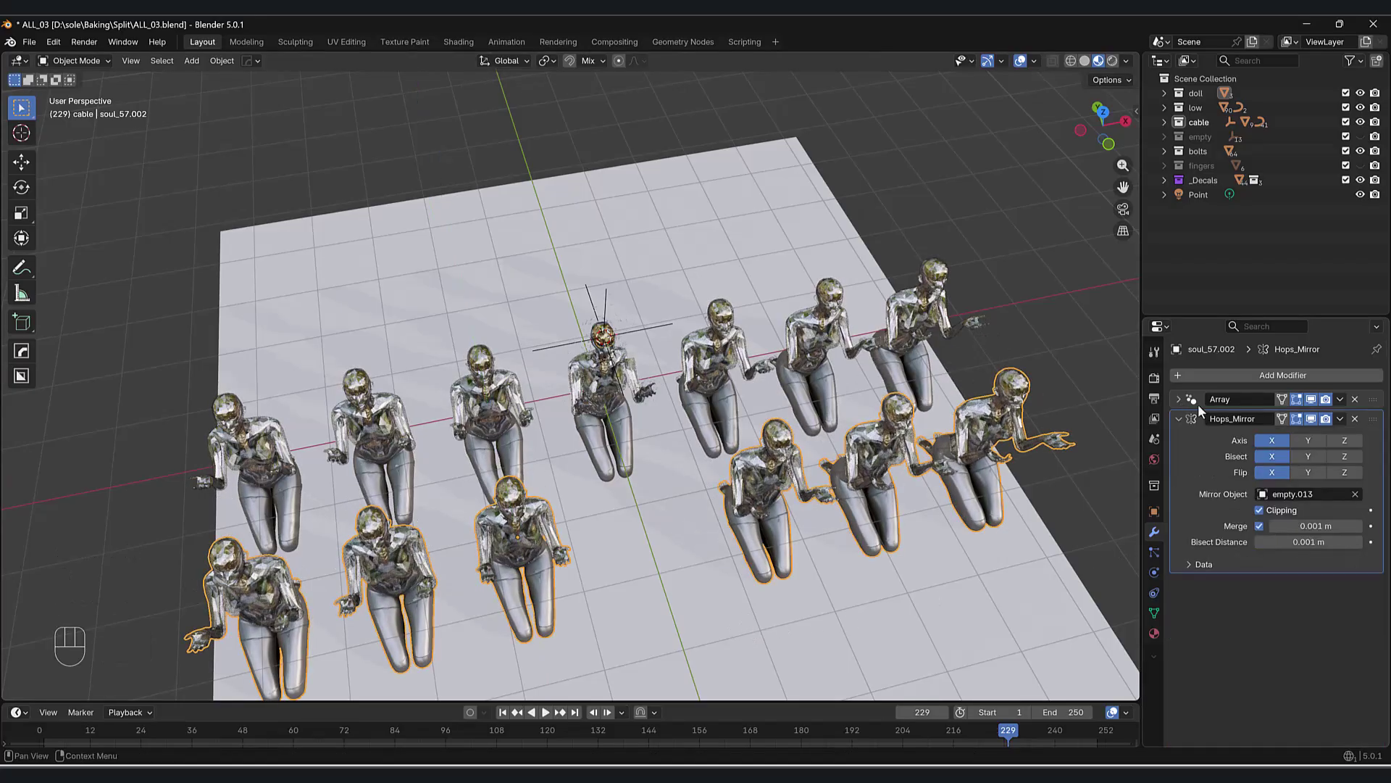
left_click(1353, 420)
middle_click_drag(725, 544, 583, 547)
key("g")
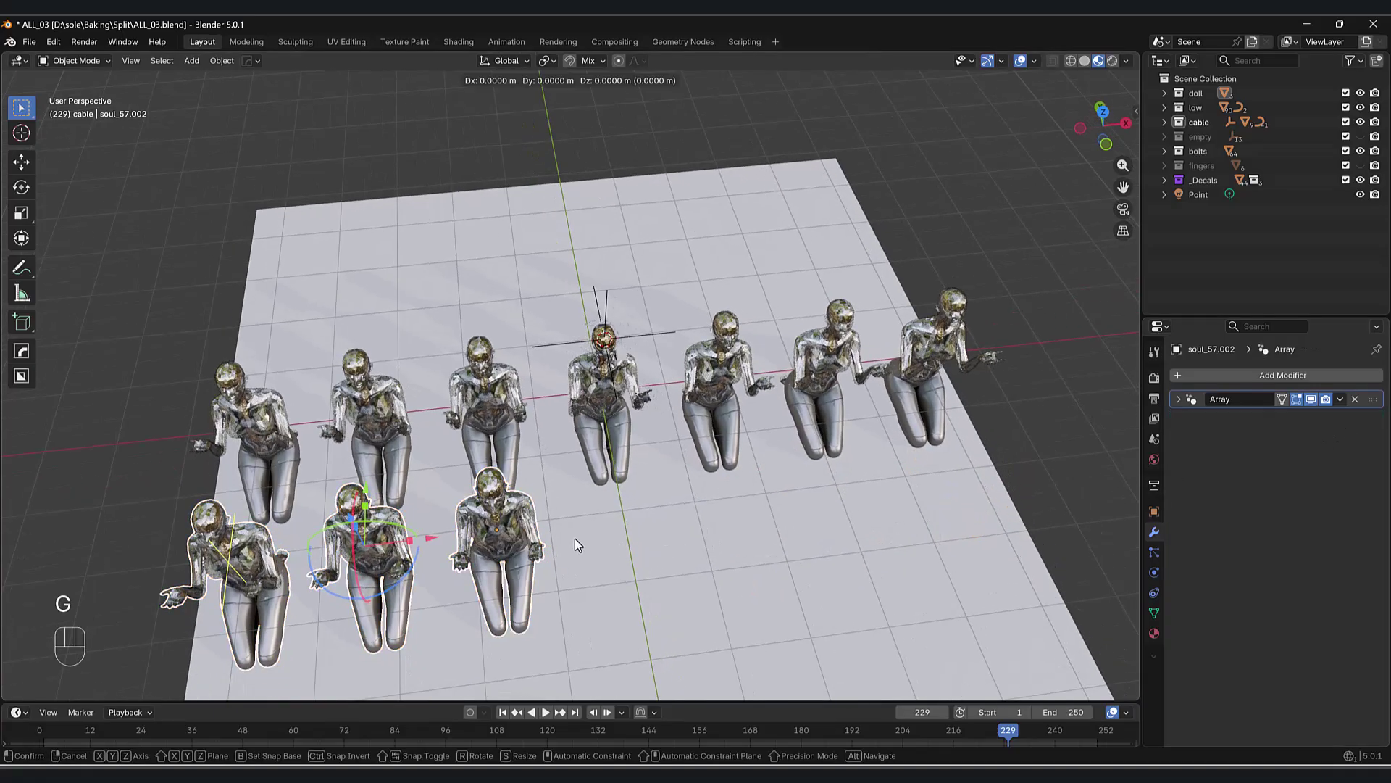
key("x")
left_click(320, 568)
- Set the front row's array count to 5 and spread it across the floor with an X offset of about 1.769
middle_click_drag(320, 569, 653, 537)
left_click(1180, 400)
left_click_drag(1294, 475, 1312, 453)
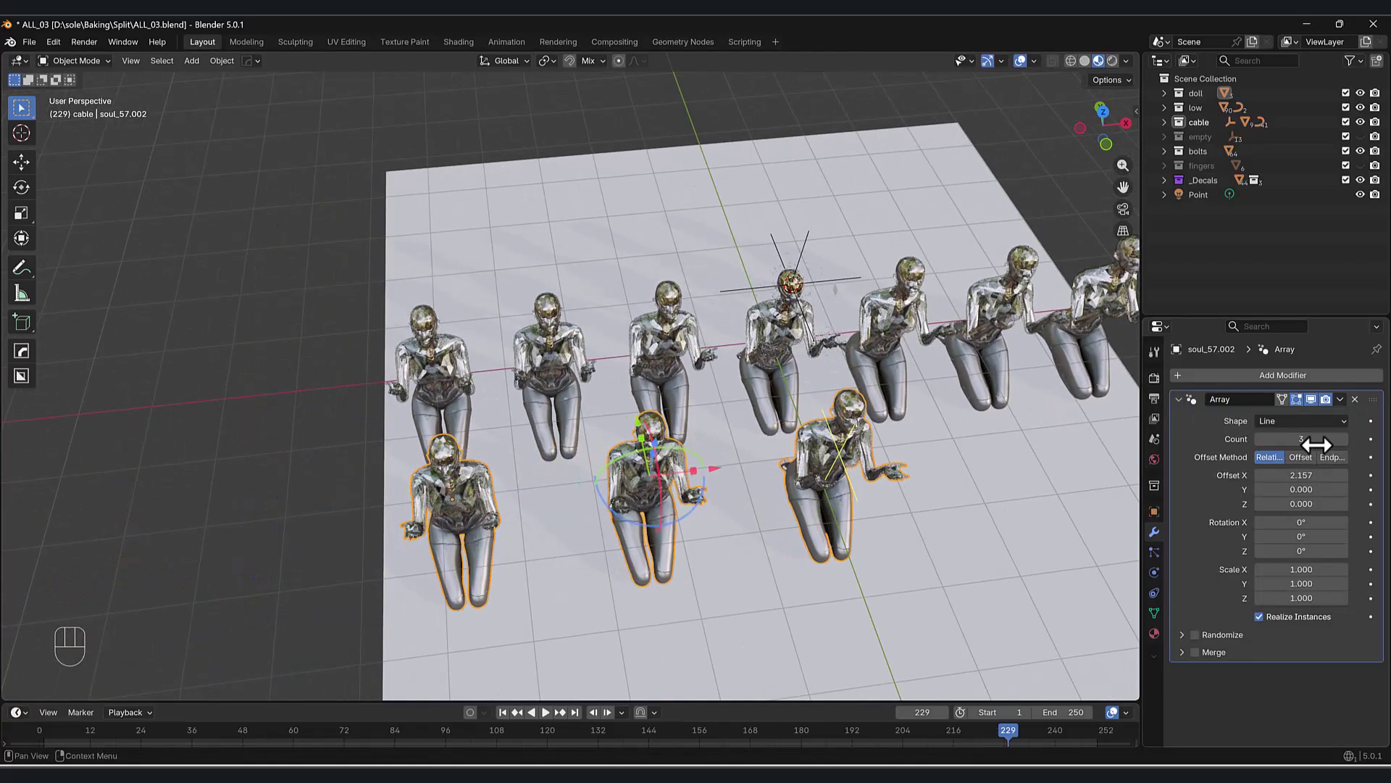
left_click(1345, 438)
left_click(1345, 439)
key("KP_7")
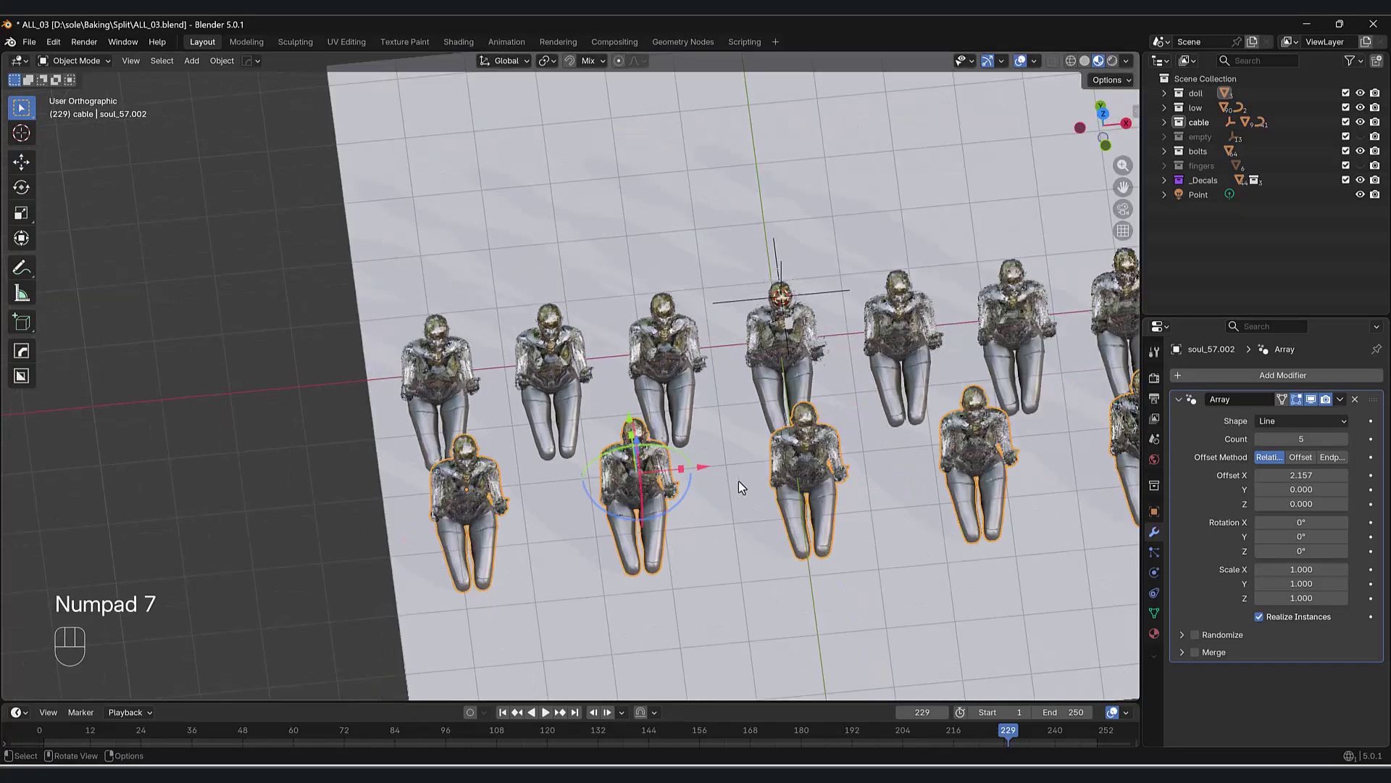
middle_click_drag(843, 529, 662, 465, "shift")
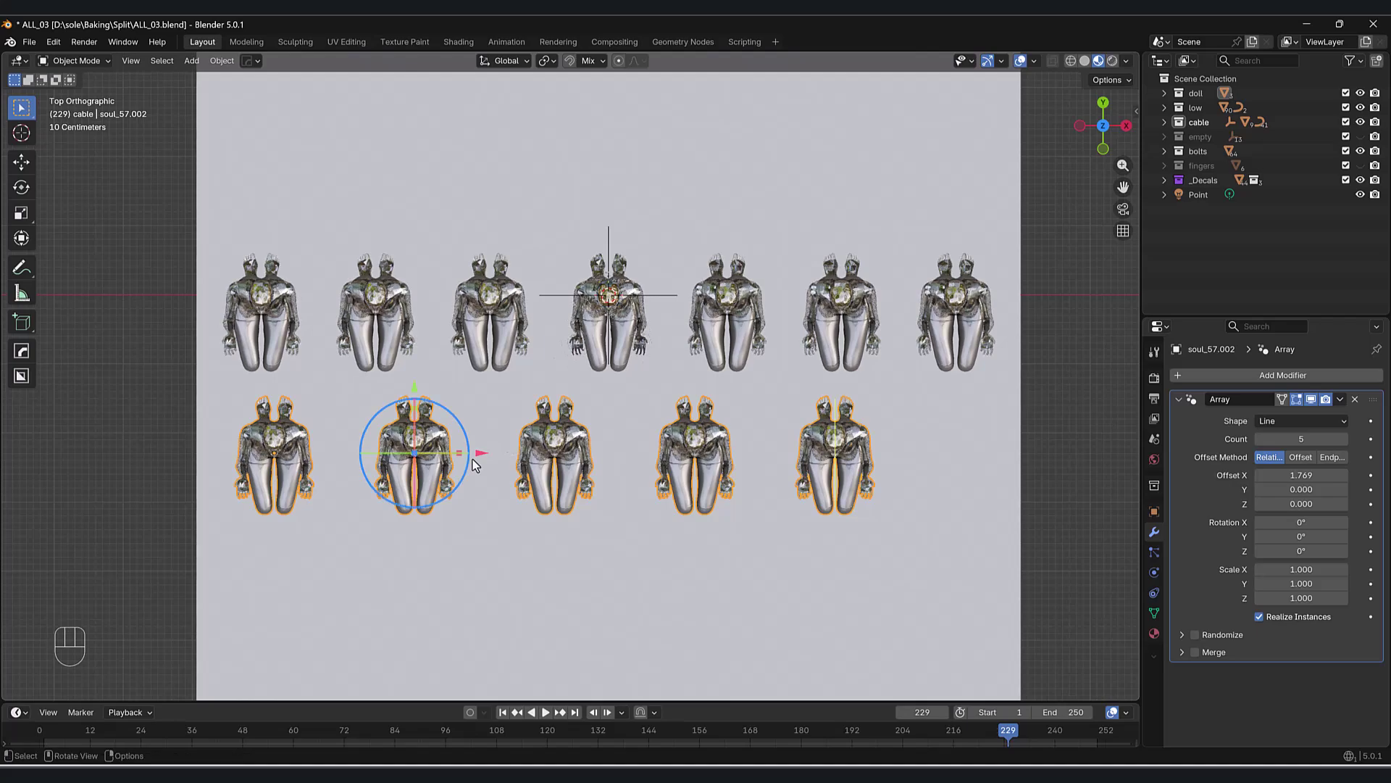
- Shift the front row slightly along negative X to align with the back row, and set its array to count 7 with X offset 1.462
key("g")
key("x")
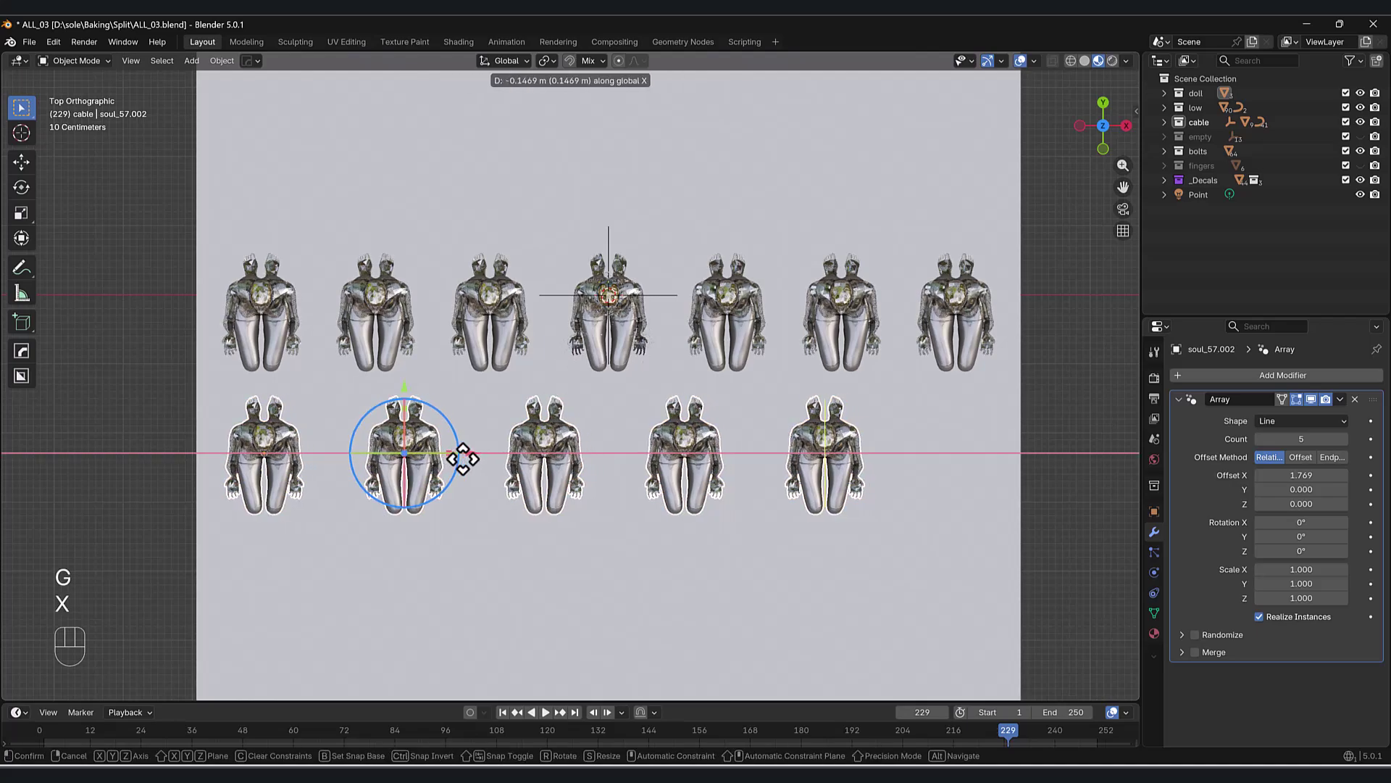
left_click(464, 458)
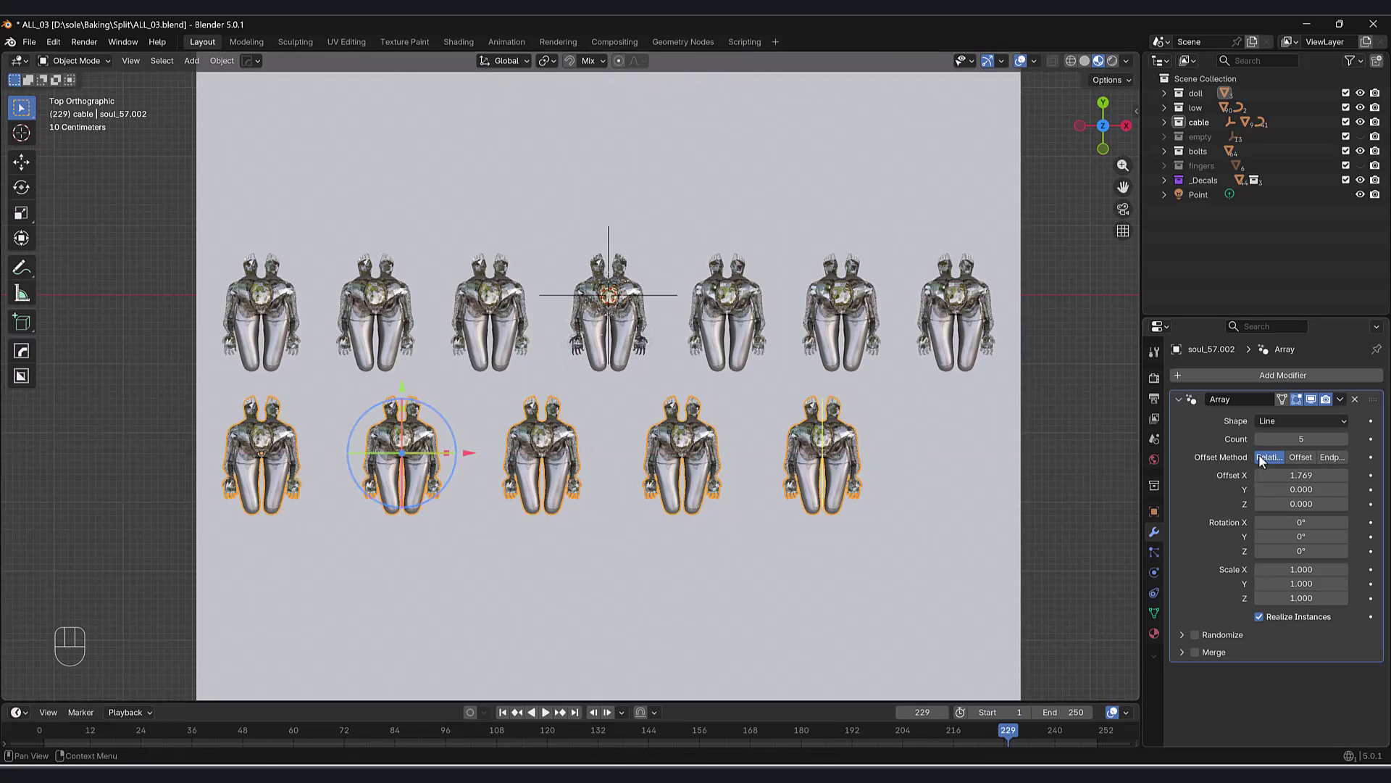
left_click_drag(1304, 438, 1346, 439)
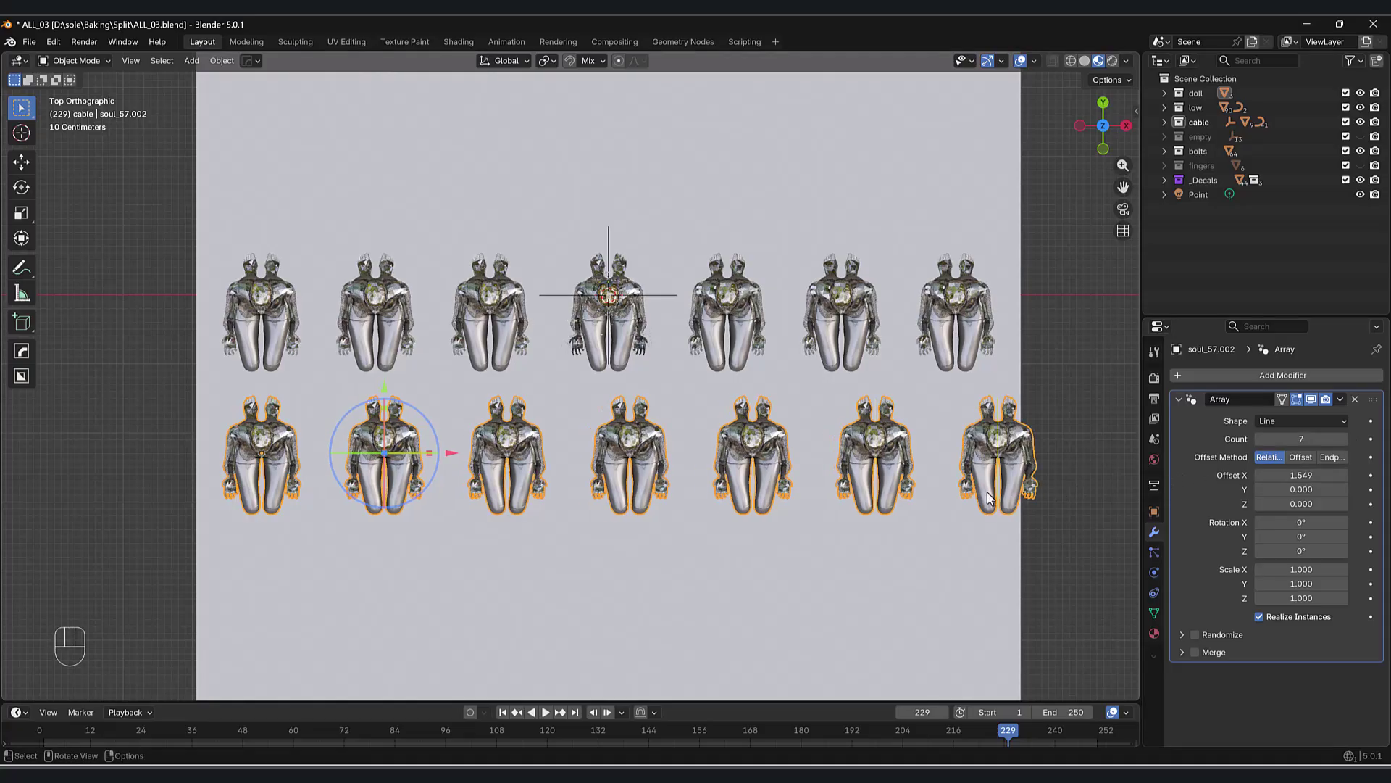
left_click_drag(450, 455, 444, 457, "shift")
- Move the front row about 0.25 m along the negative Y axis, away from the original row
middle_click_drag(444, 456, 694, 466)
key("g")
key("y")
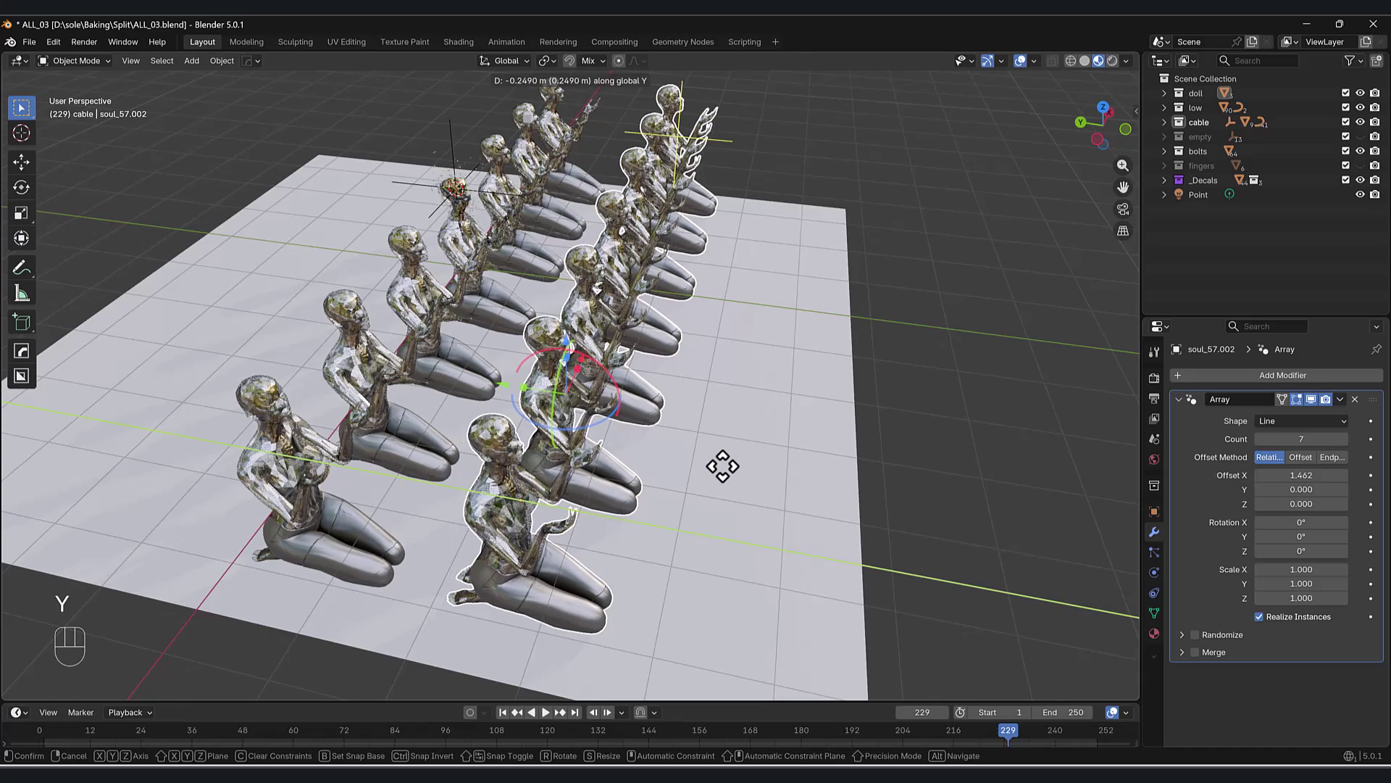
left_click(723, 466)
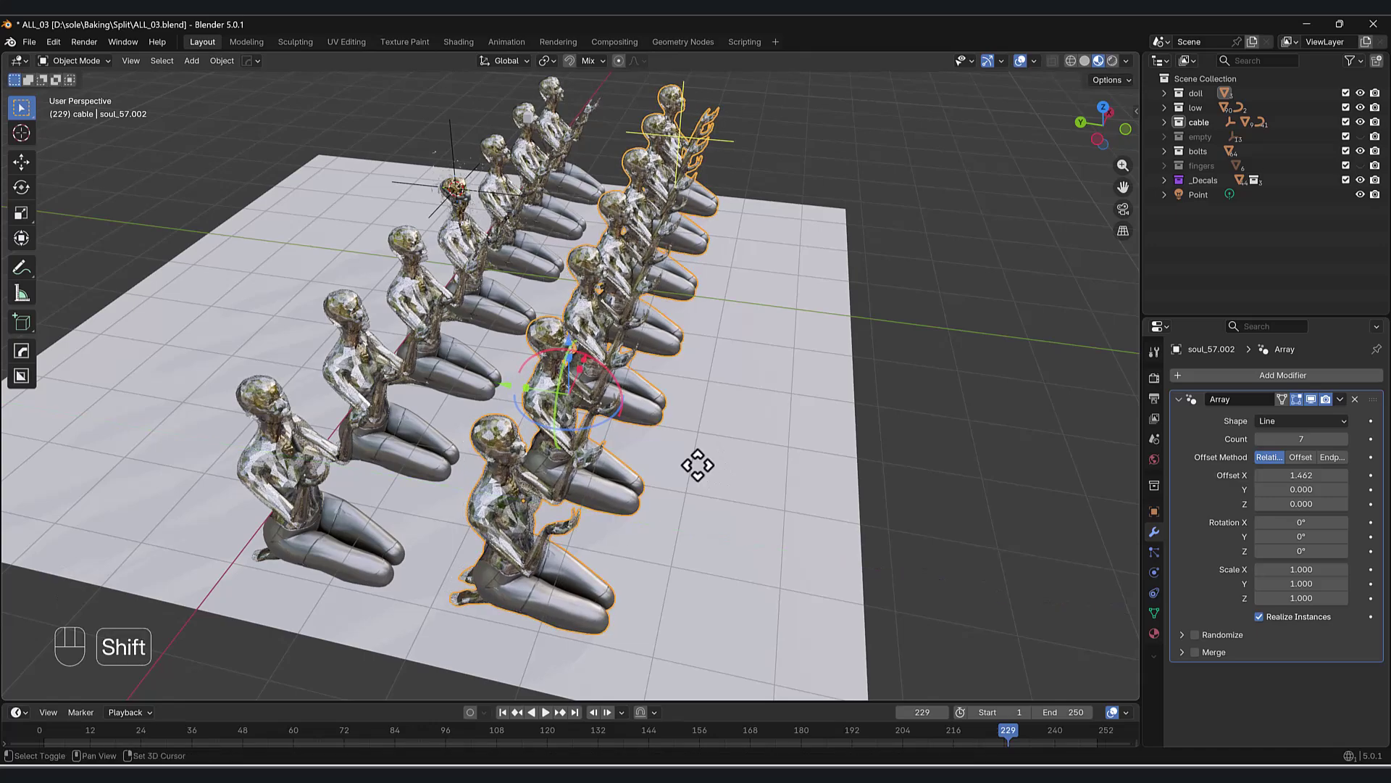
- Duplicate the front row and move the copy along the Y axis to form a third row
key("shift+d")
key("g")
key("y")
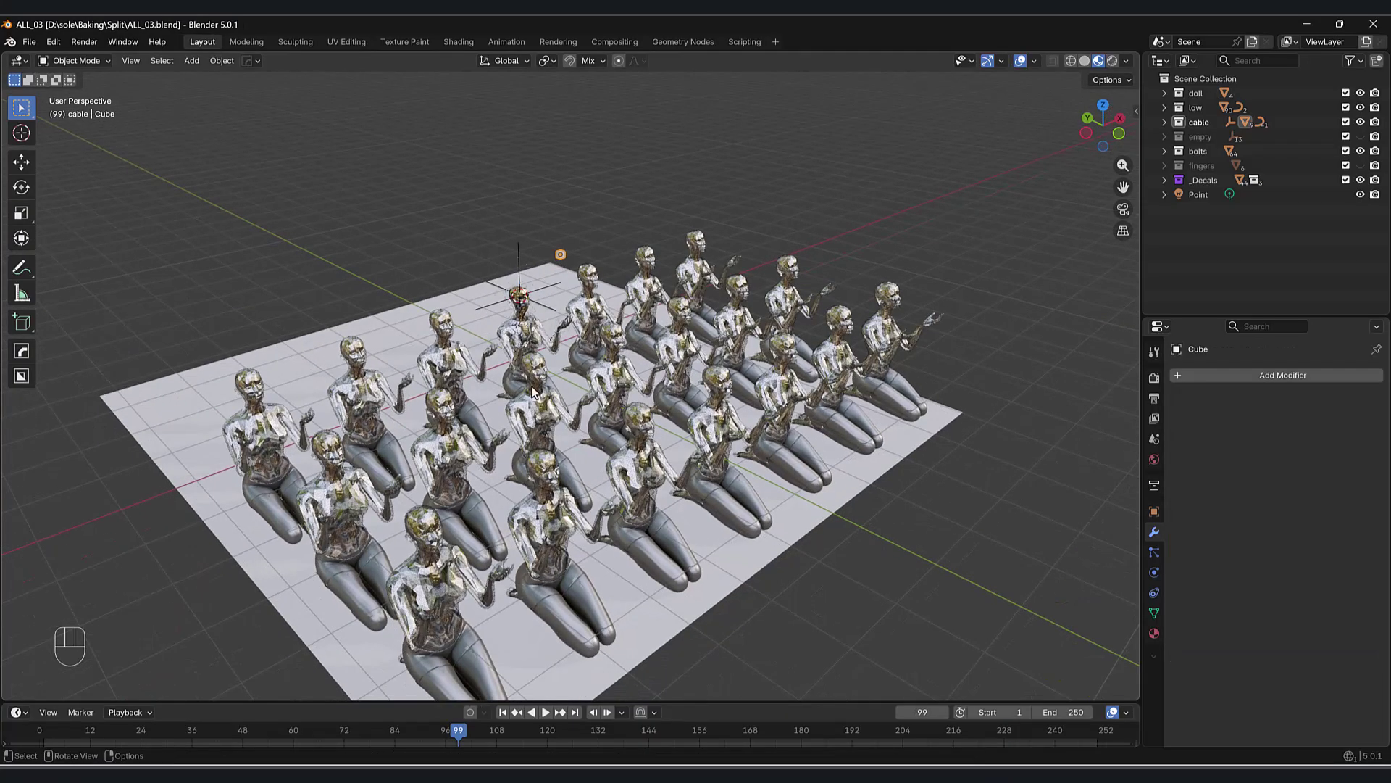
- Duplicate the two front rows together and move the copies about 5.17 m along the Y axis toward the back of the floor
left_click(587, 437)
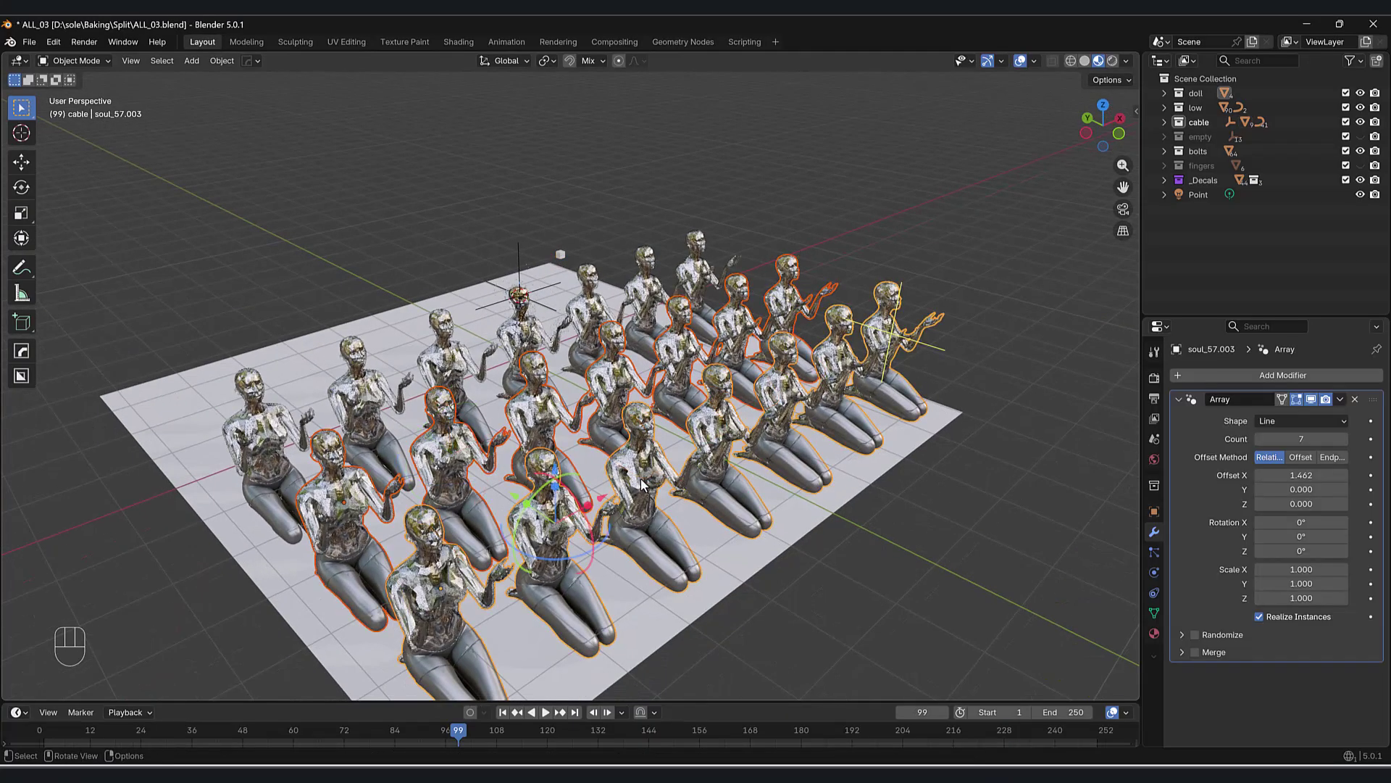
middle_click_drag(641, 477, 724, 488)
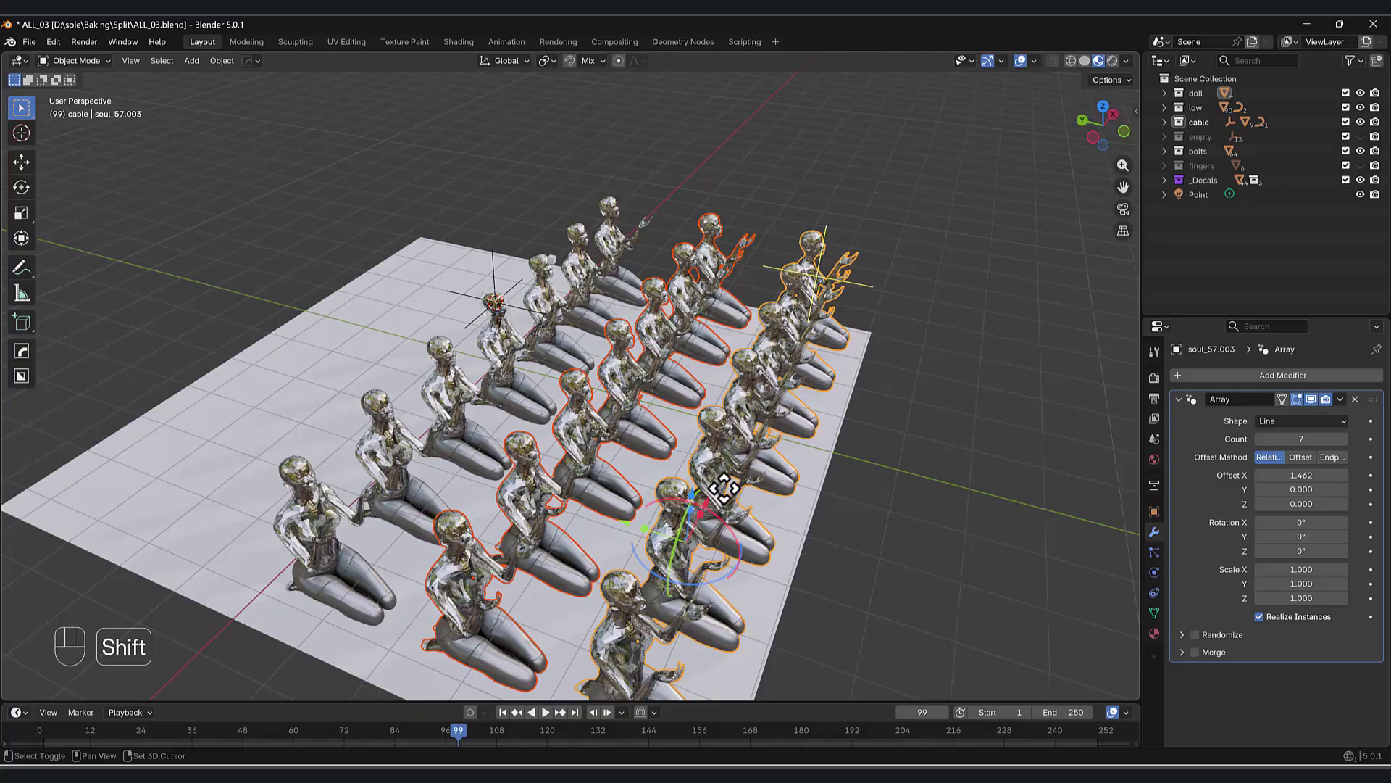
key("shift+d")
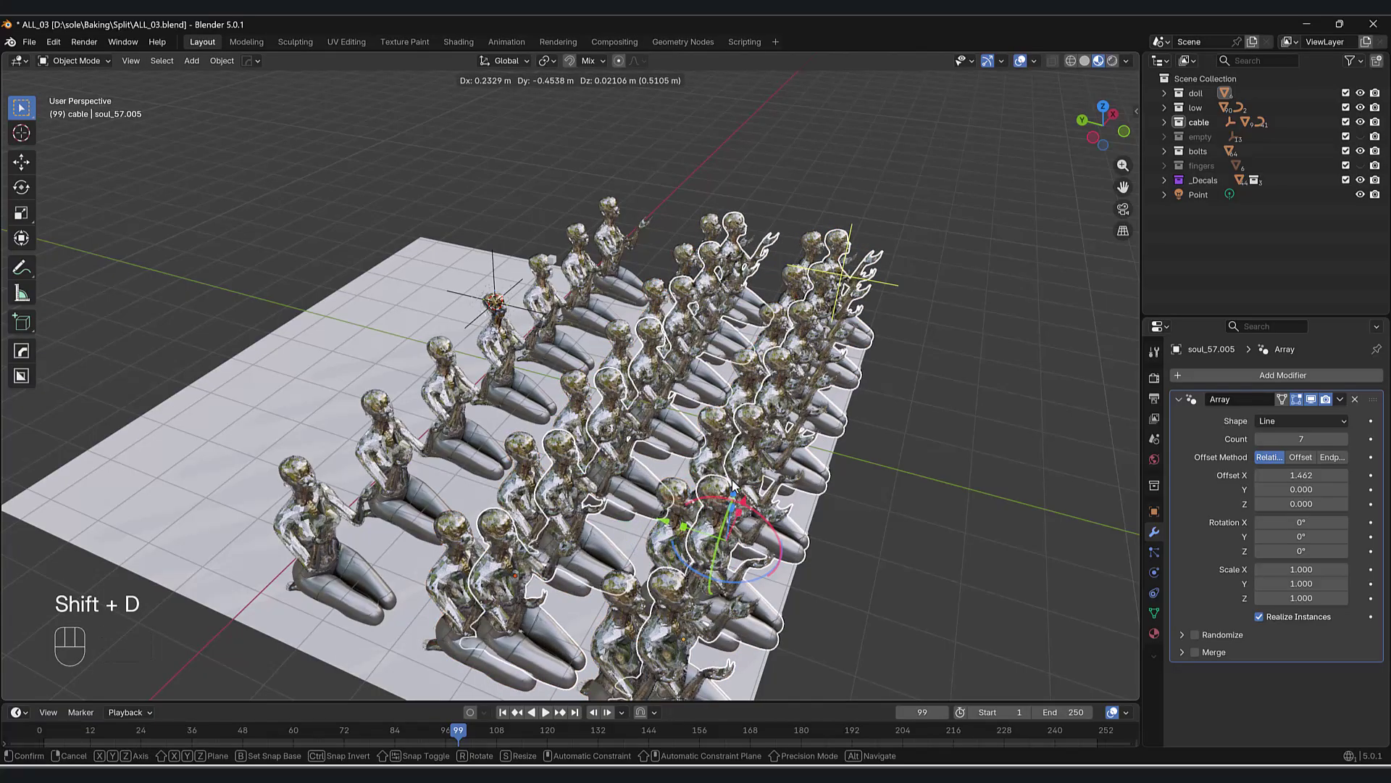
right_click(790, 508)
key("g")
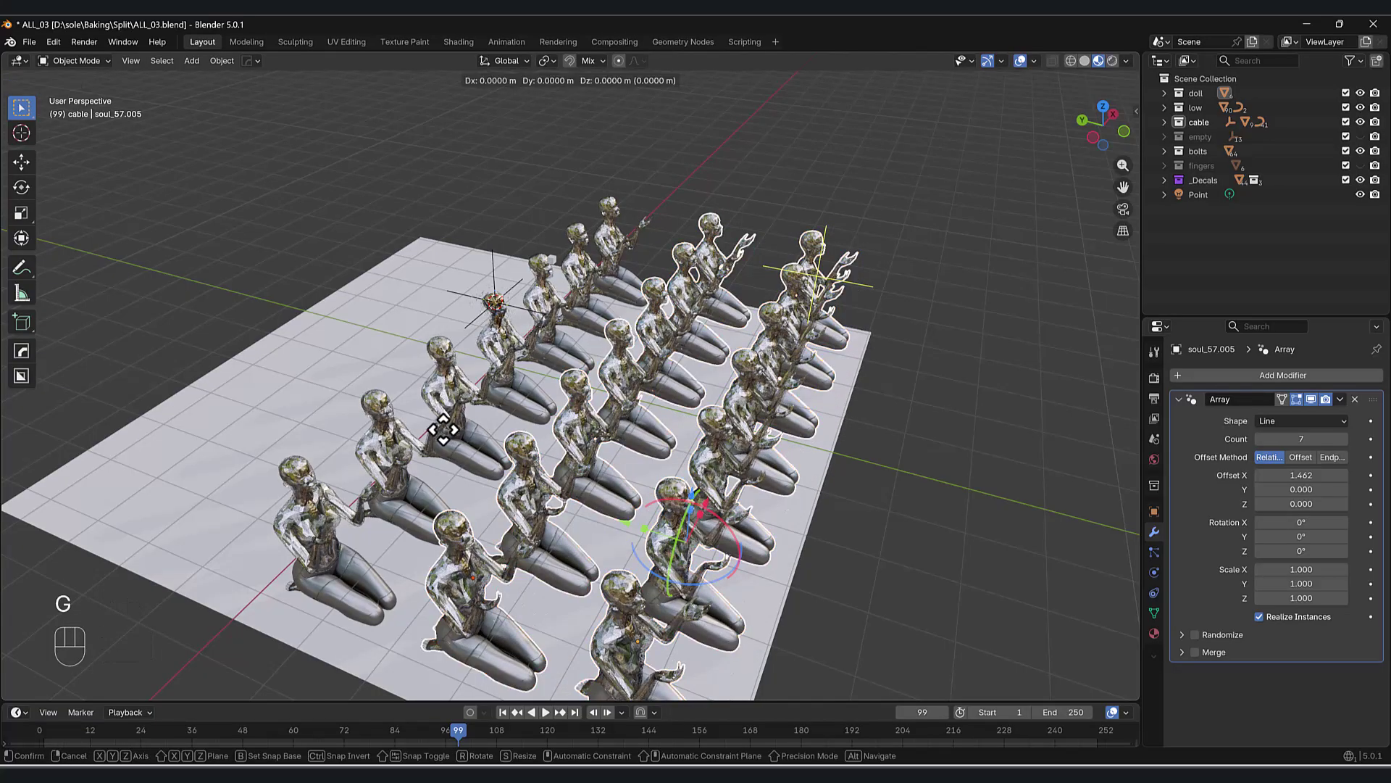
key("y")
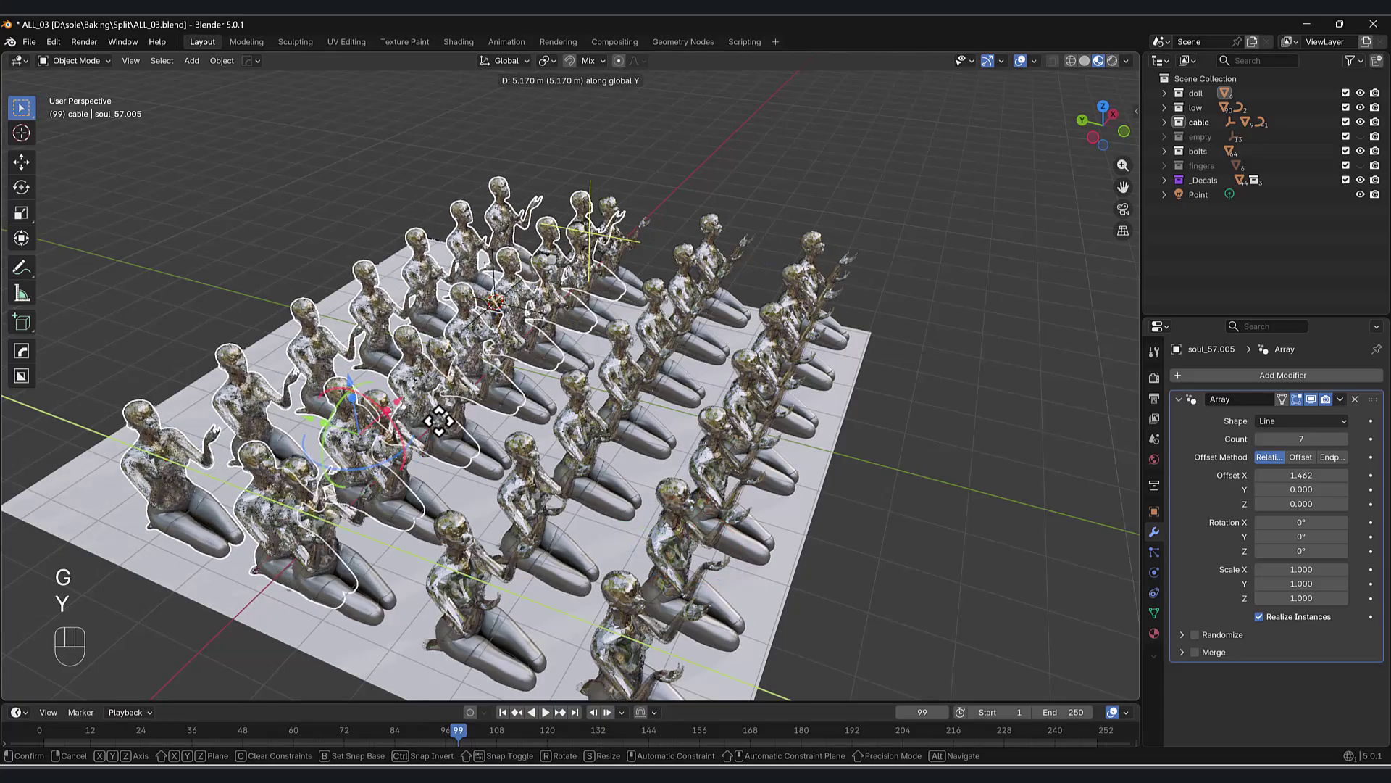
left_click(438, 420)
- In top view, move the two copied rows farther along the Y axis until they clear the original row
key("KP_7")
middle_click_drag(624, 356, 546, 491, "shift")
key("g")
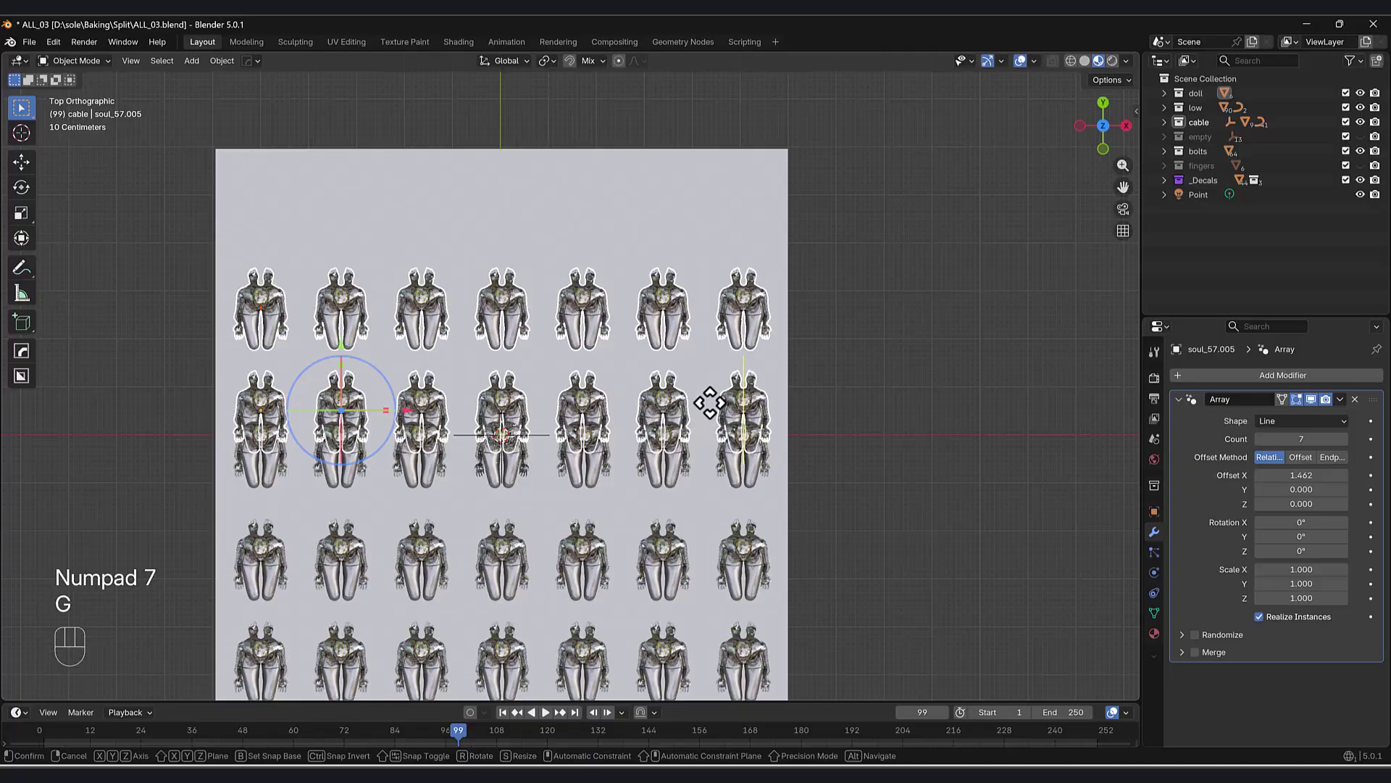
key("y")
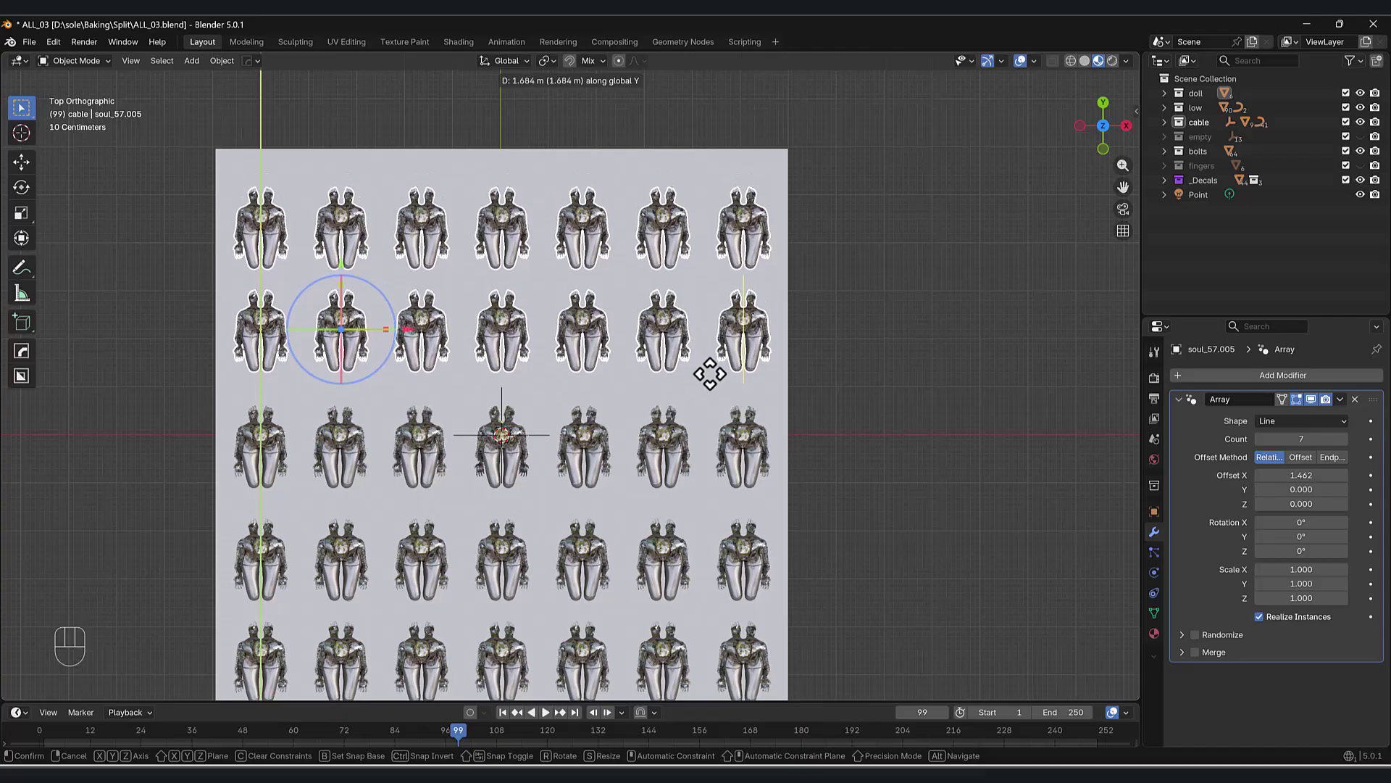
left_click(709, 375)
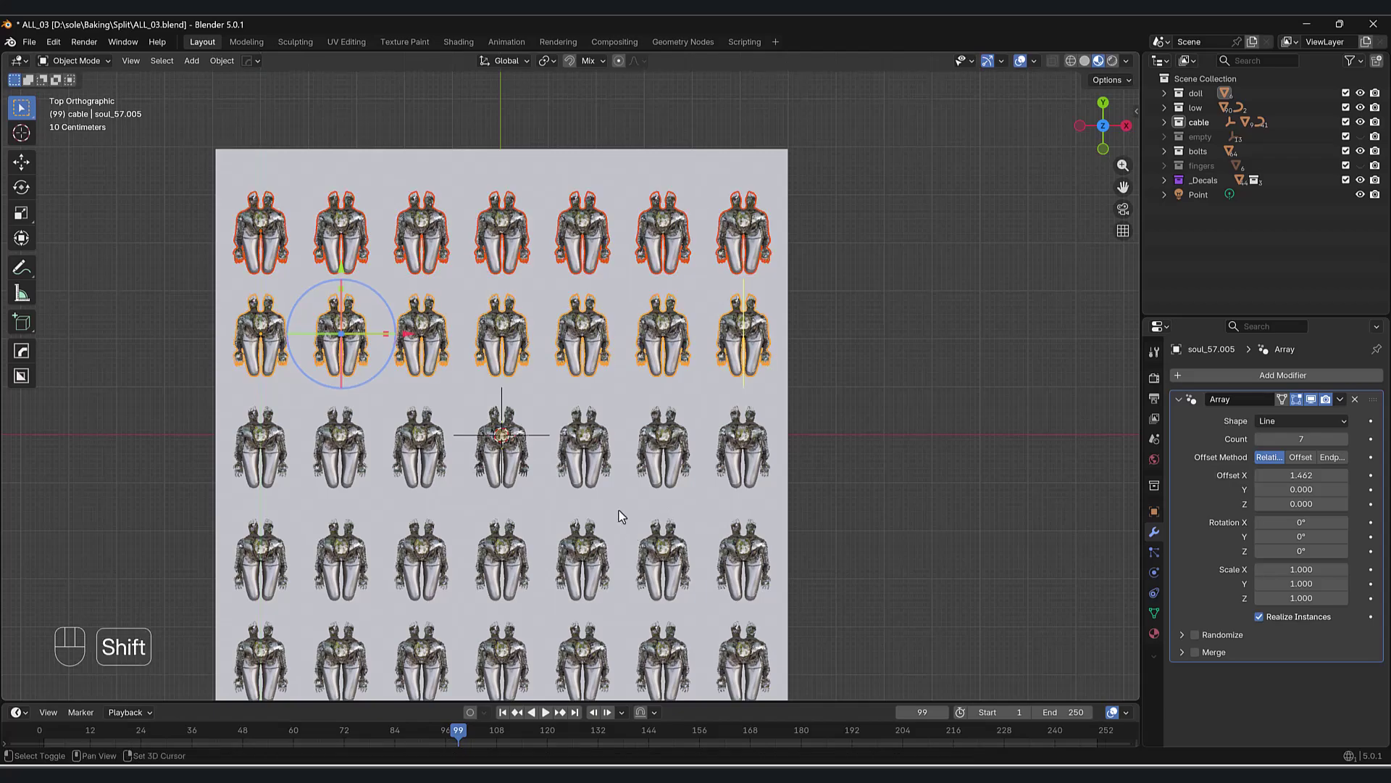
- Select the two front rows and nudge them along the Y axis to even out the row spacing
middle_click_drag(624, 516, 557, 493, "shift")
left_click(554, 507)
left_click(547, 570, "shift")
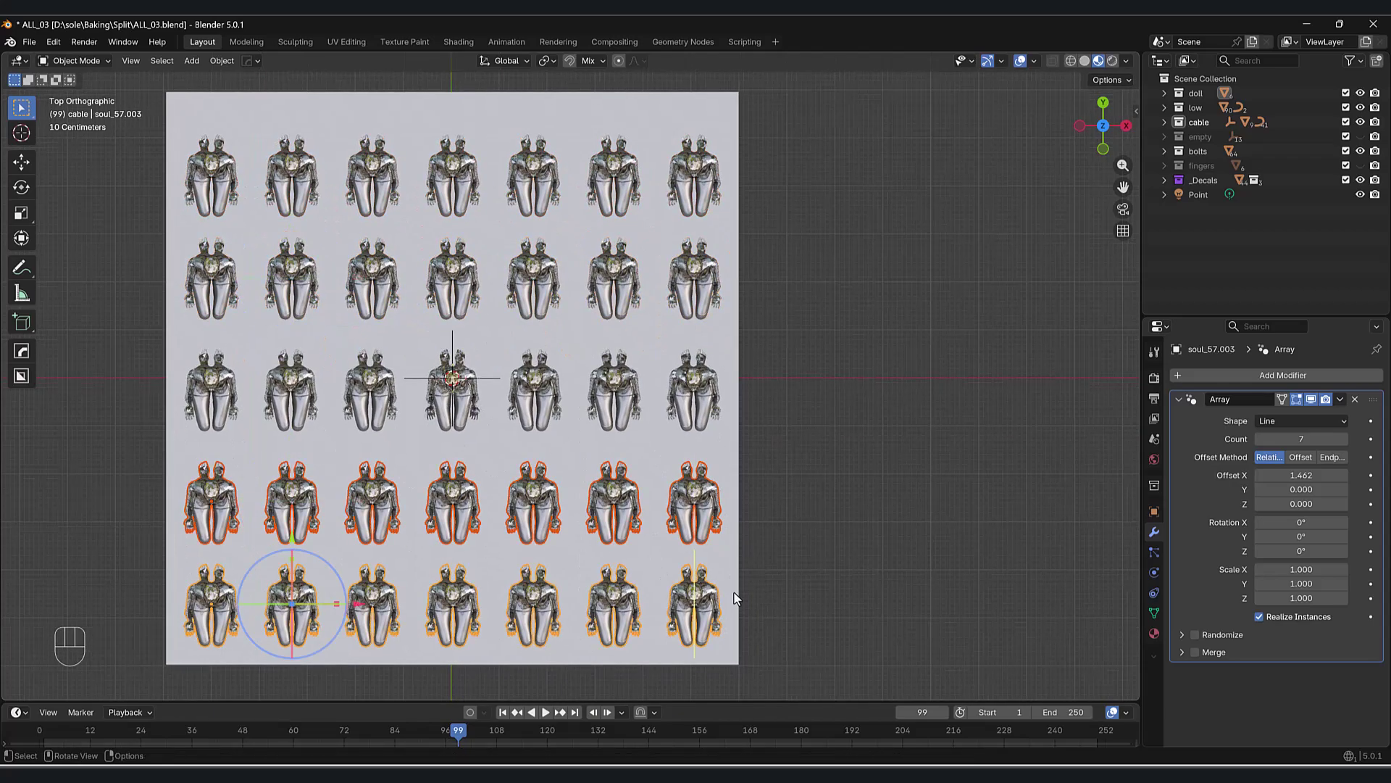
key("g")
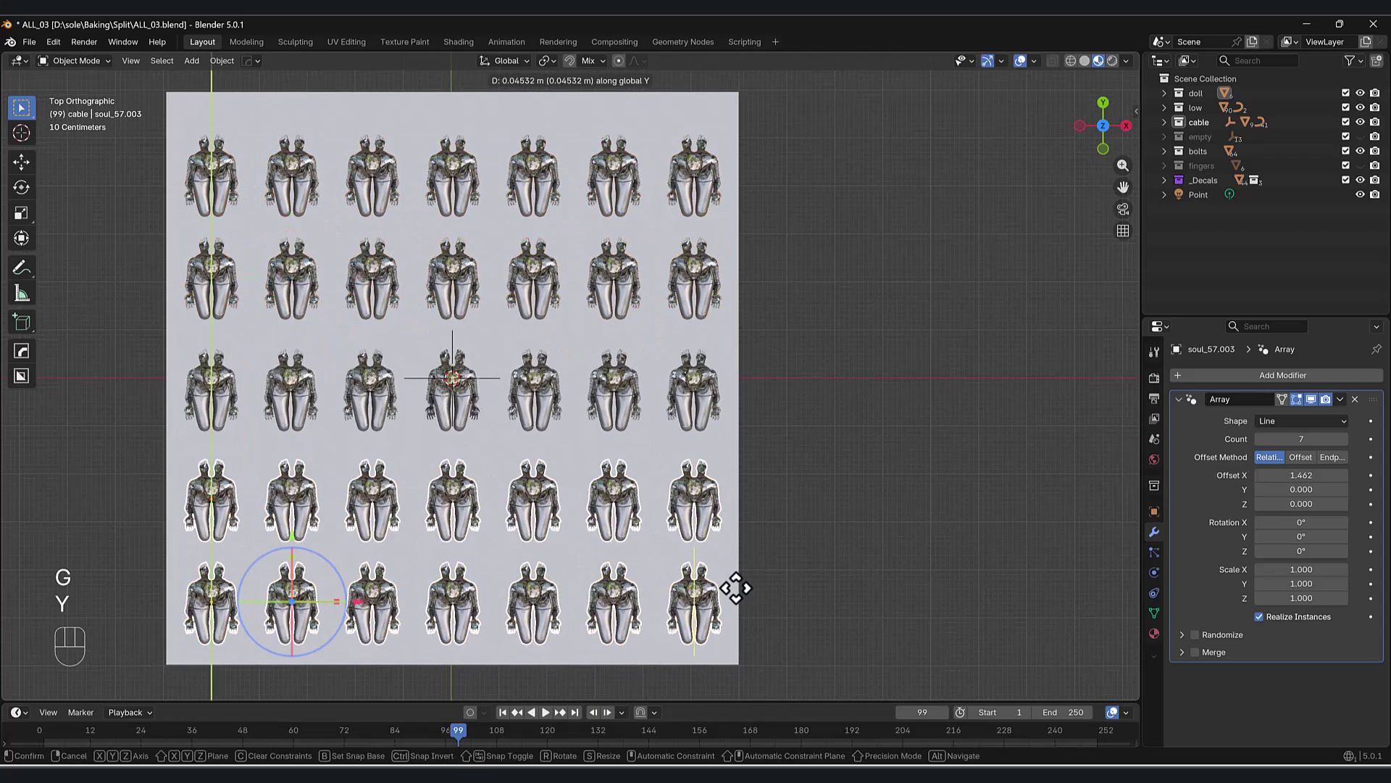
key("y")
left_click(778, 588)
- View the grid of figures in perspective from a low angle and save the file
middle_click_drag(779, 588, 638, 426)
left_click(687, 604)
middle_click_drag(484, 525, 564, 297)
scroll(653, 540, "up", 4)
key("ctrl+s")
- Check the shattering figure soul_57 and the row in front of it up close, and save the file again
scroll(704, 428, "up", 3)
left_click(511, 250)
scroll(539, 360, "up", 4)
scroll(566, 333, "down", 3)
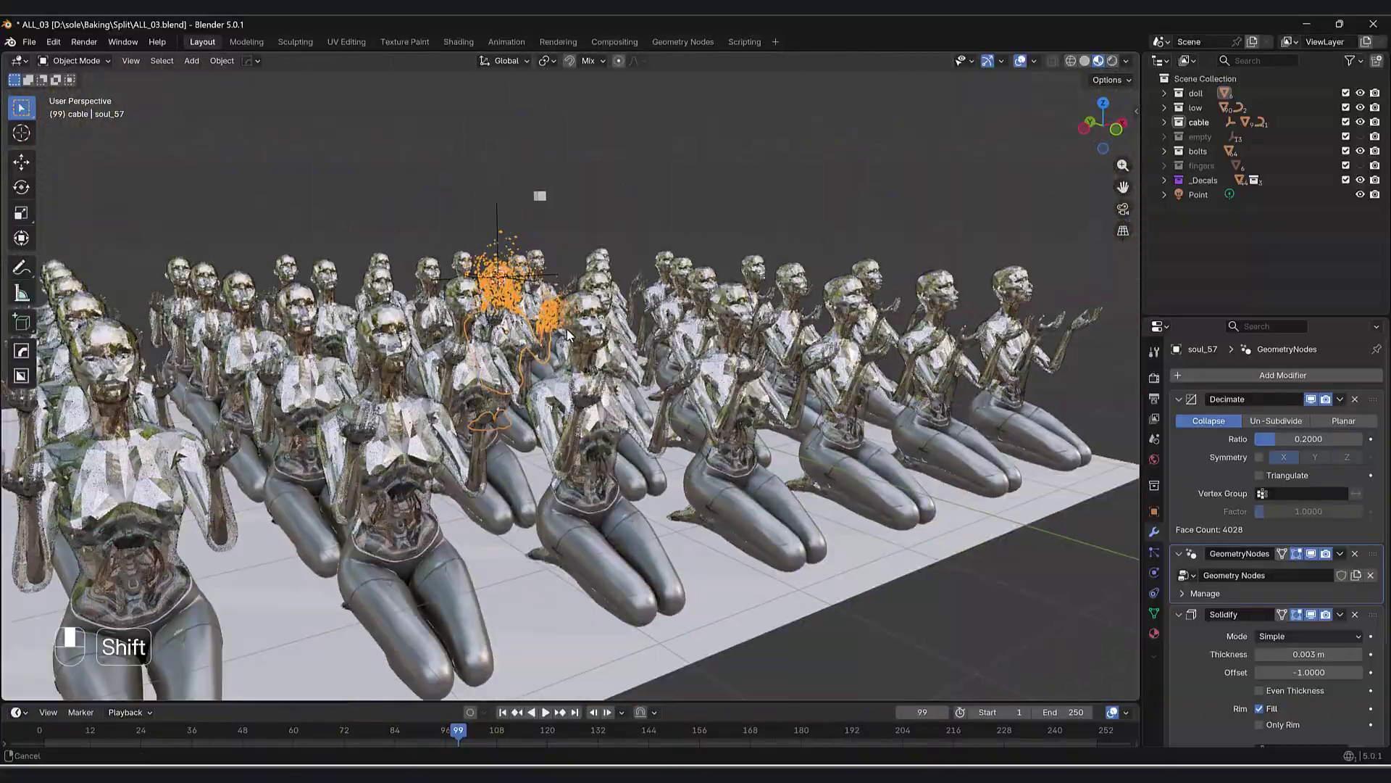
scroll(623, 290, "up", 1)
left_click(796, 254)
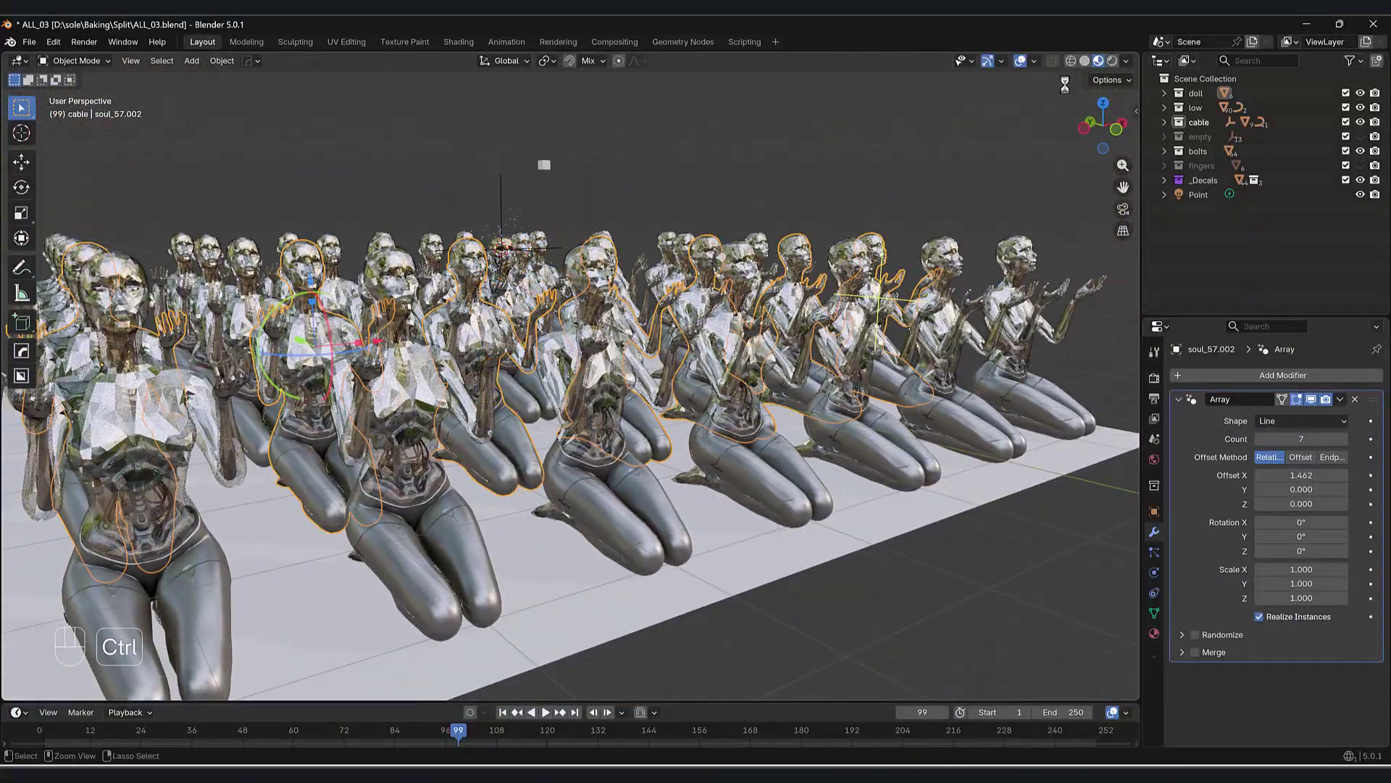
key("ctrl+s")
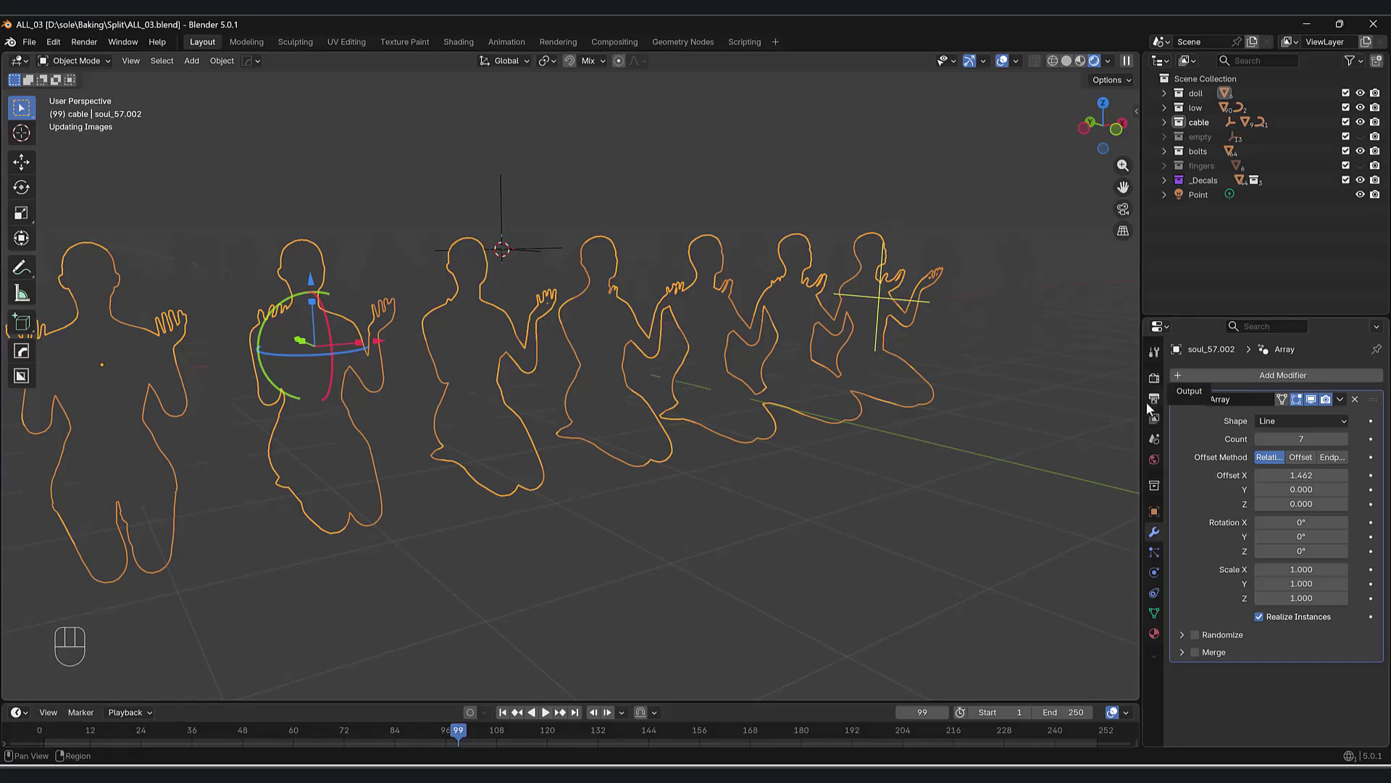
- Open the render settings, deselect the figures and frame the crowd in the Cycles rendered preview
left_click(1155, 376)
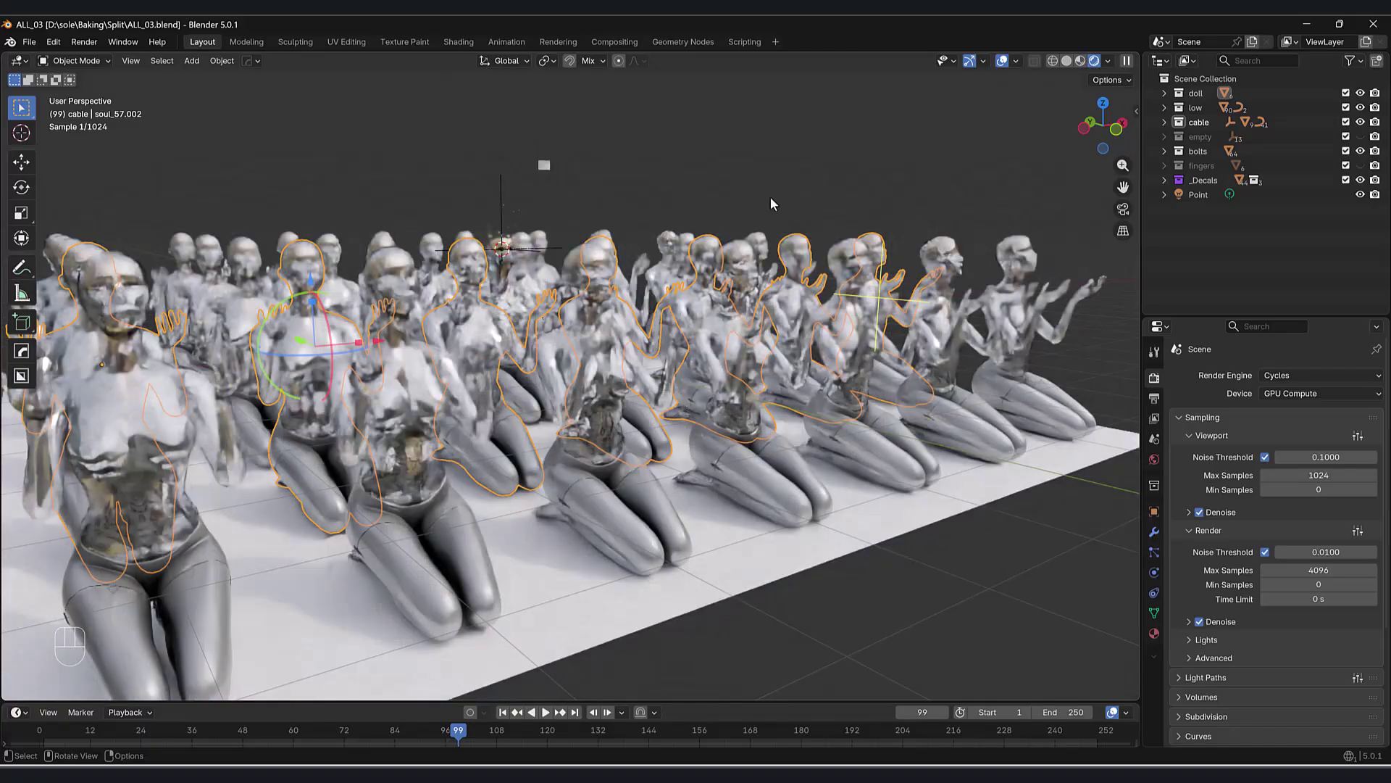
left_click(771, 197)
middle_click_drag(692, 283, 776, 298, "shift")
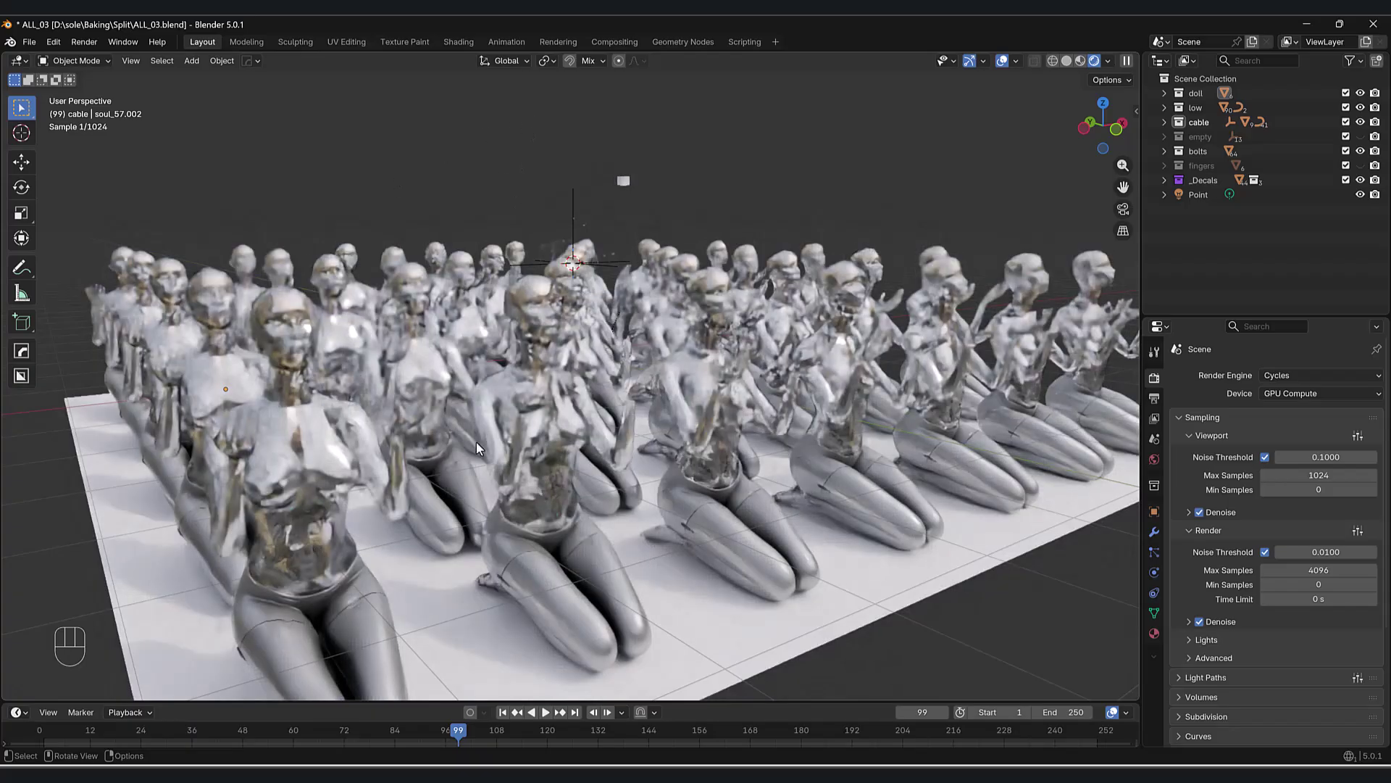
- Replace the world's environment image with studio.exr from the blender_hdri folder
middle_click_drag(683, 456, 692, 471)
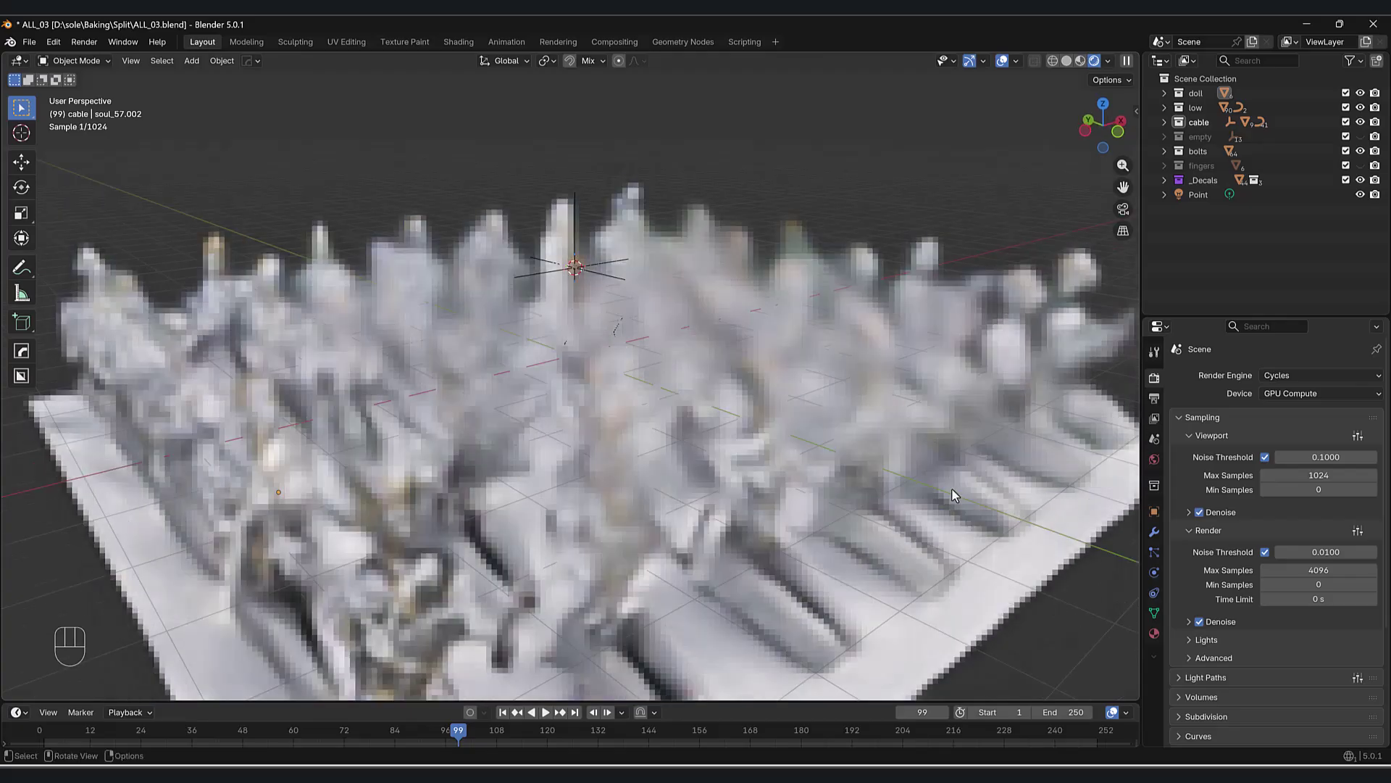
middle_click_drag(897, 428, 903, 403, "shift")
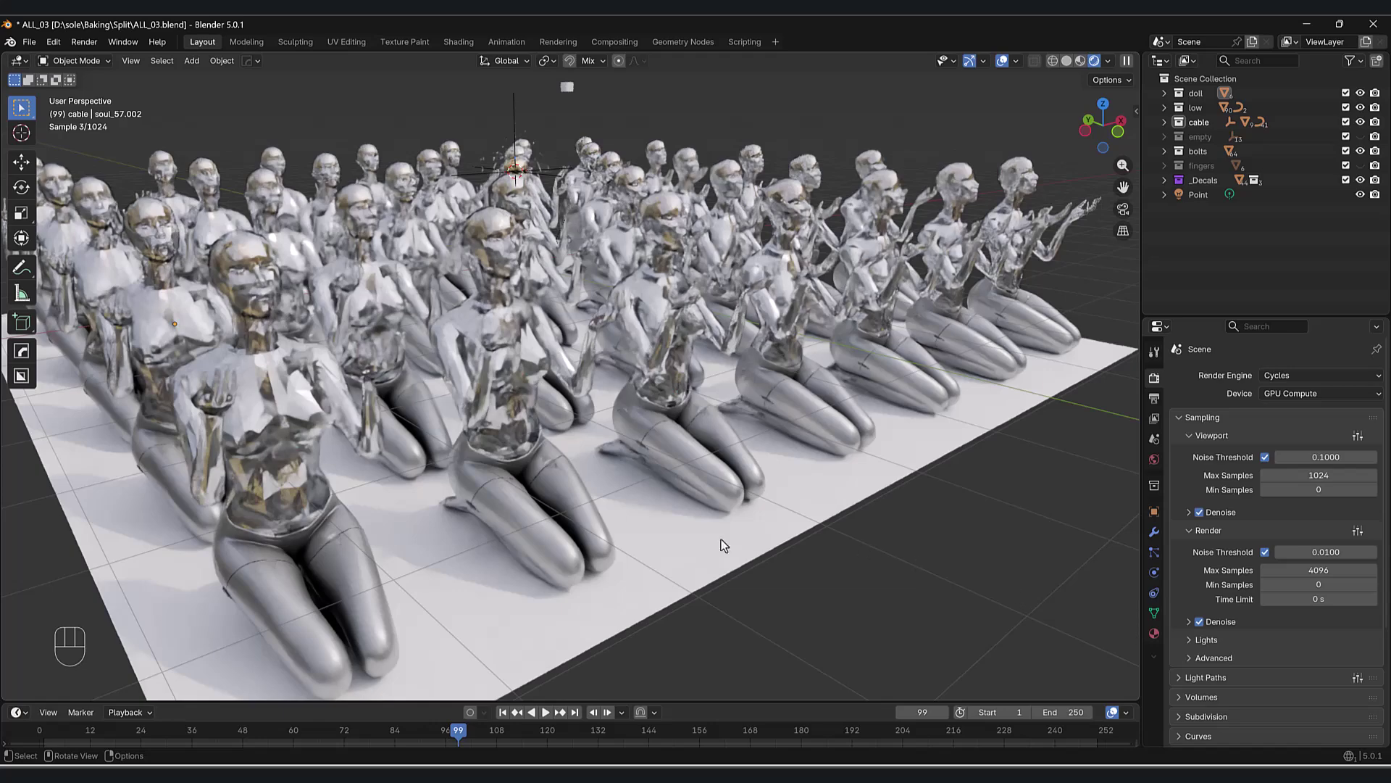
left_click(1154, 459)
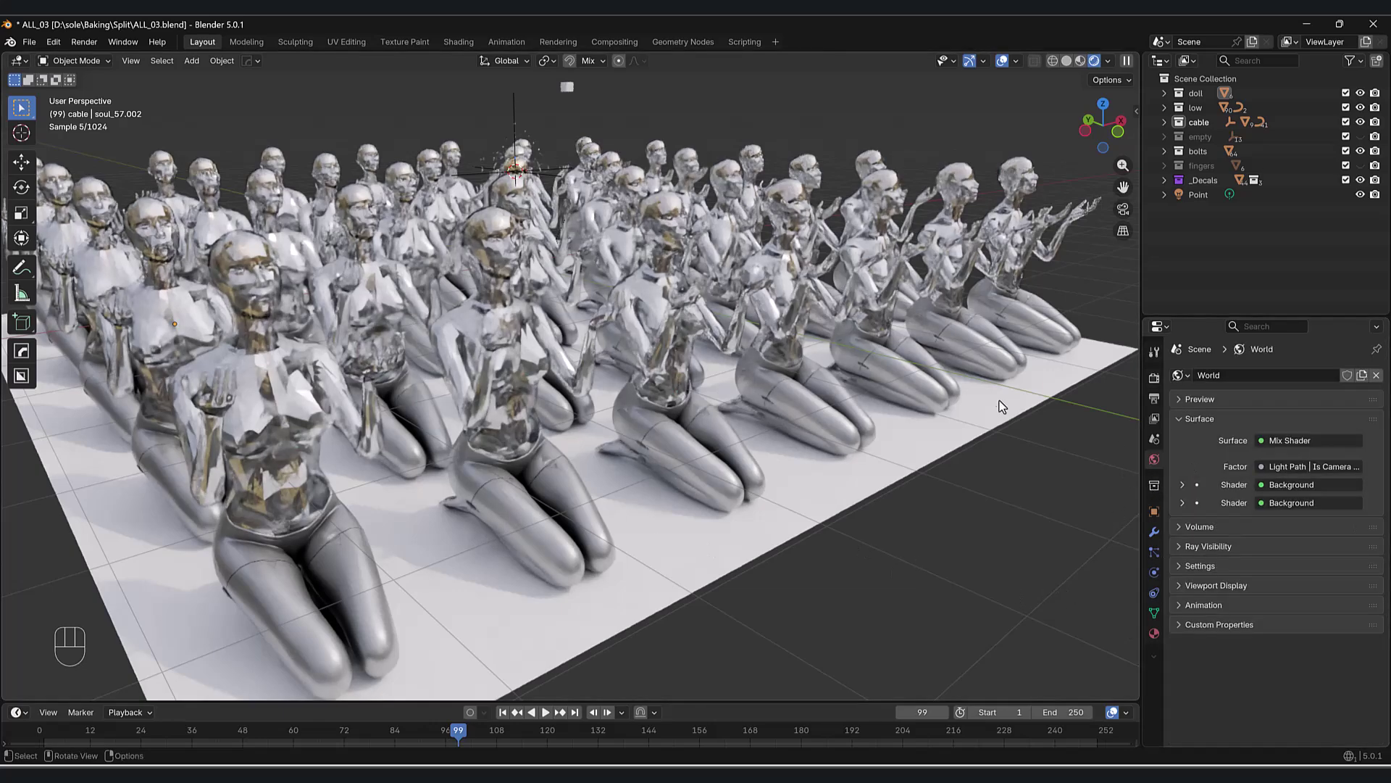
left_click(1188, 486)
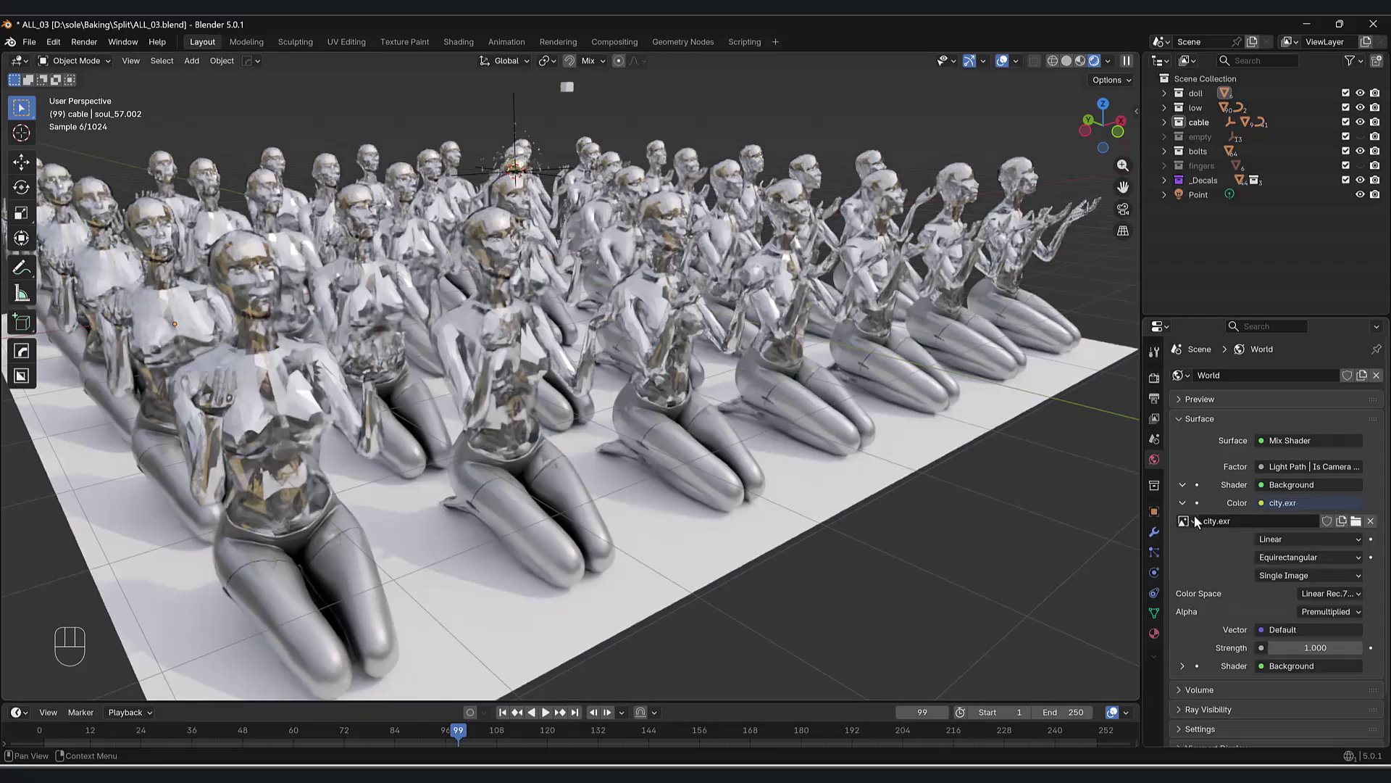
left_click(1355, 522)
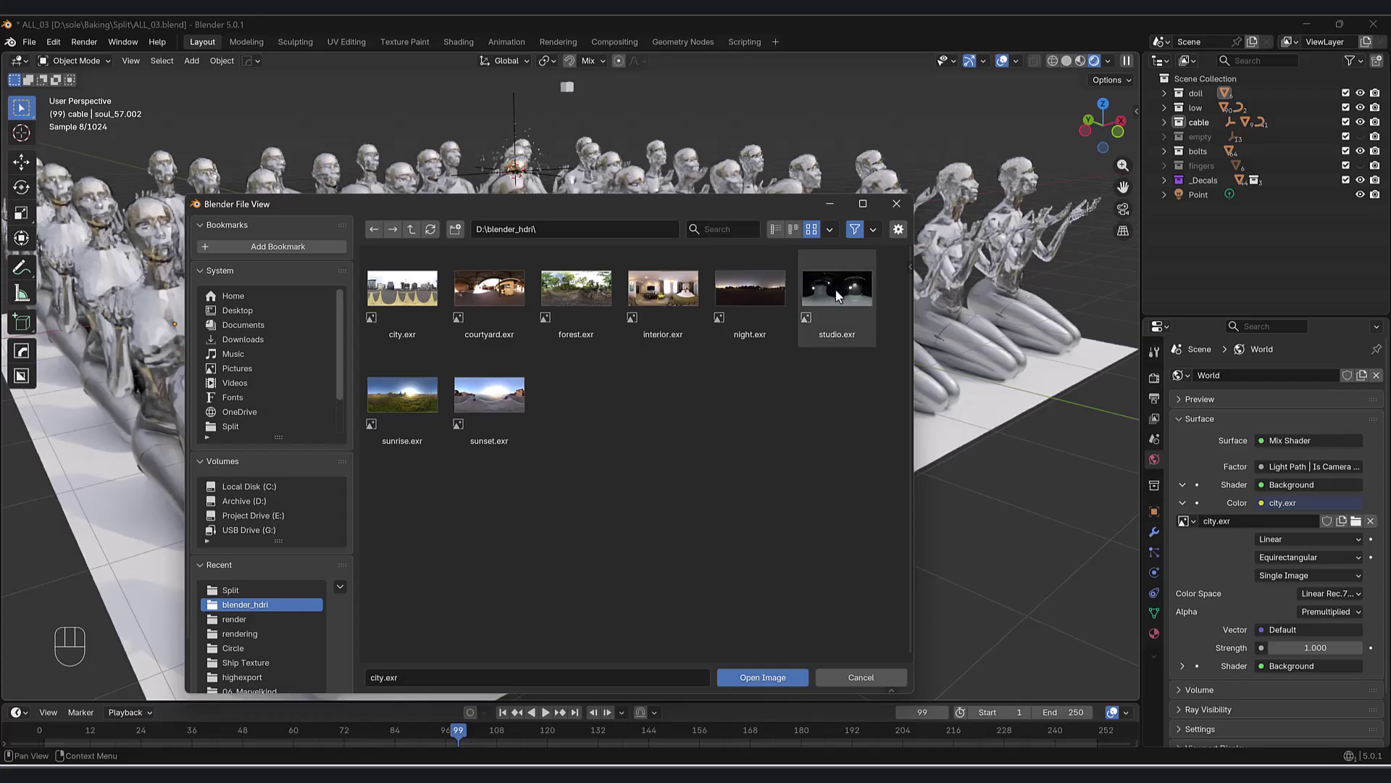
double_click(836, 289)
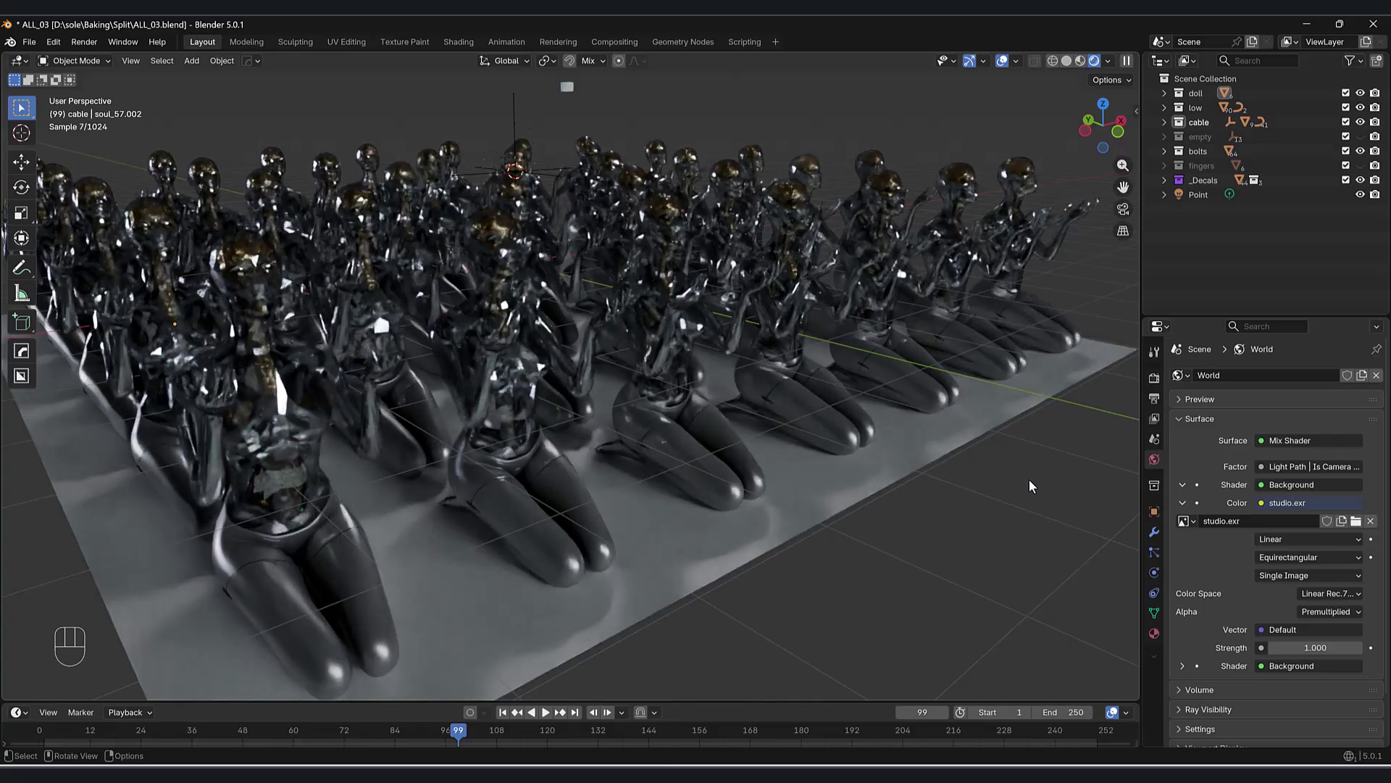
- Add a spot light to the scene and raise it along the Z axis above the kneeling figures
middle_click_drag(1005, 491, 833, 428)
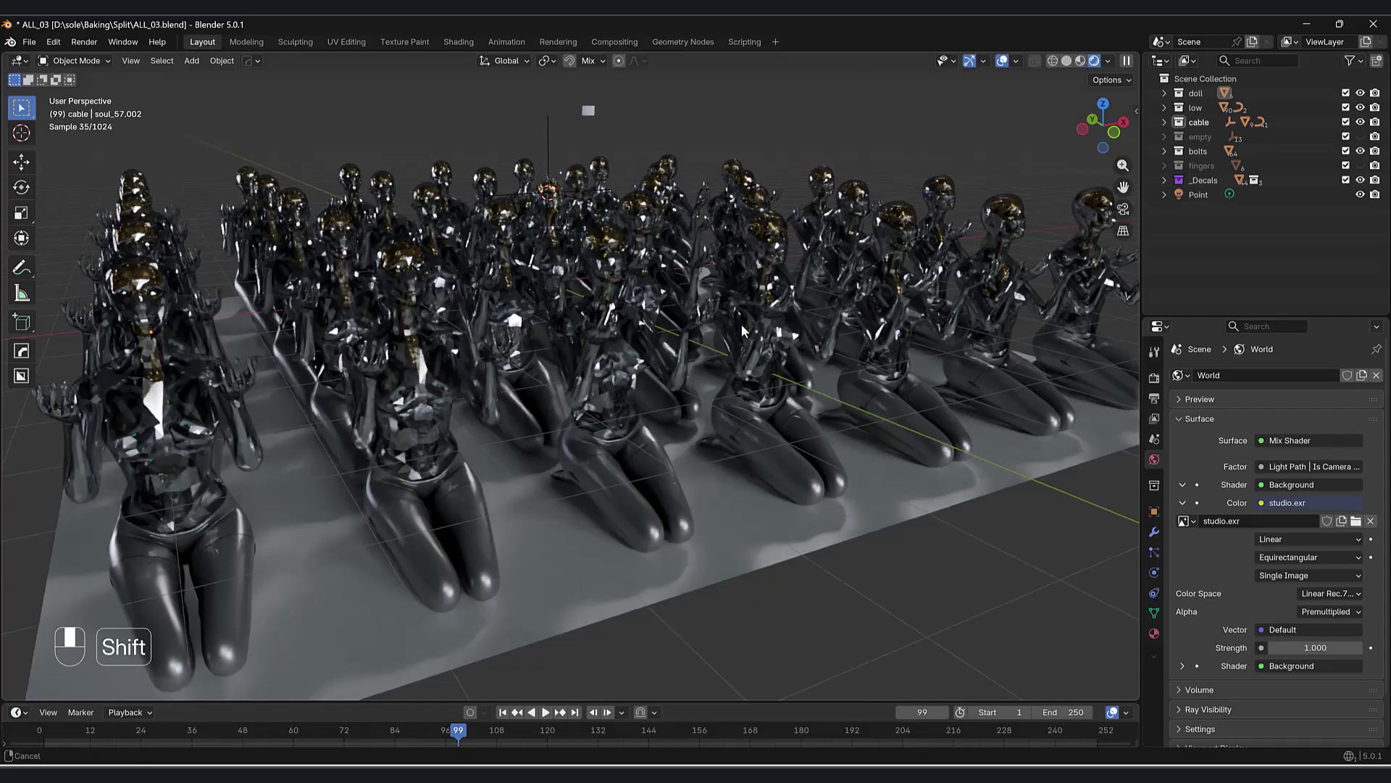
middle_click_drag(754, 297, 738, 338, "shift")
key("shift+a")
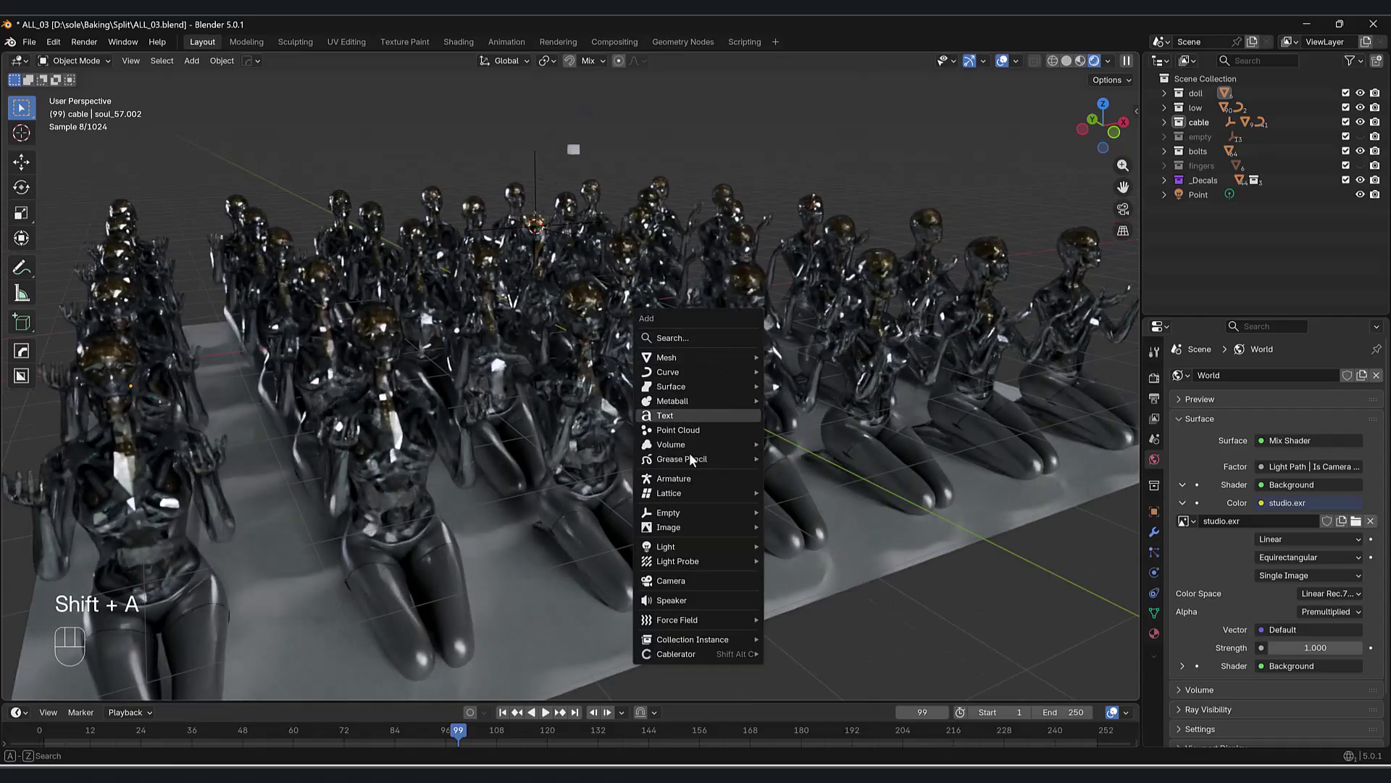
mouse_move(696, 547)
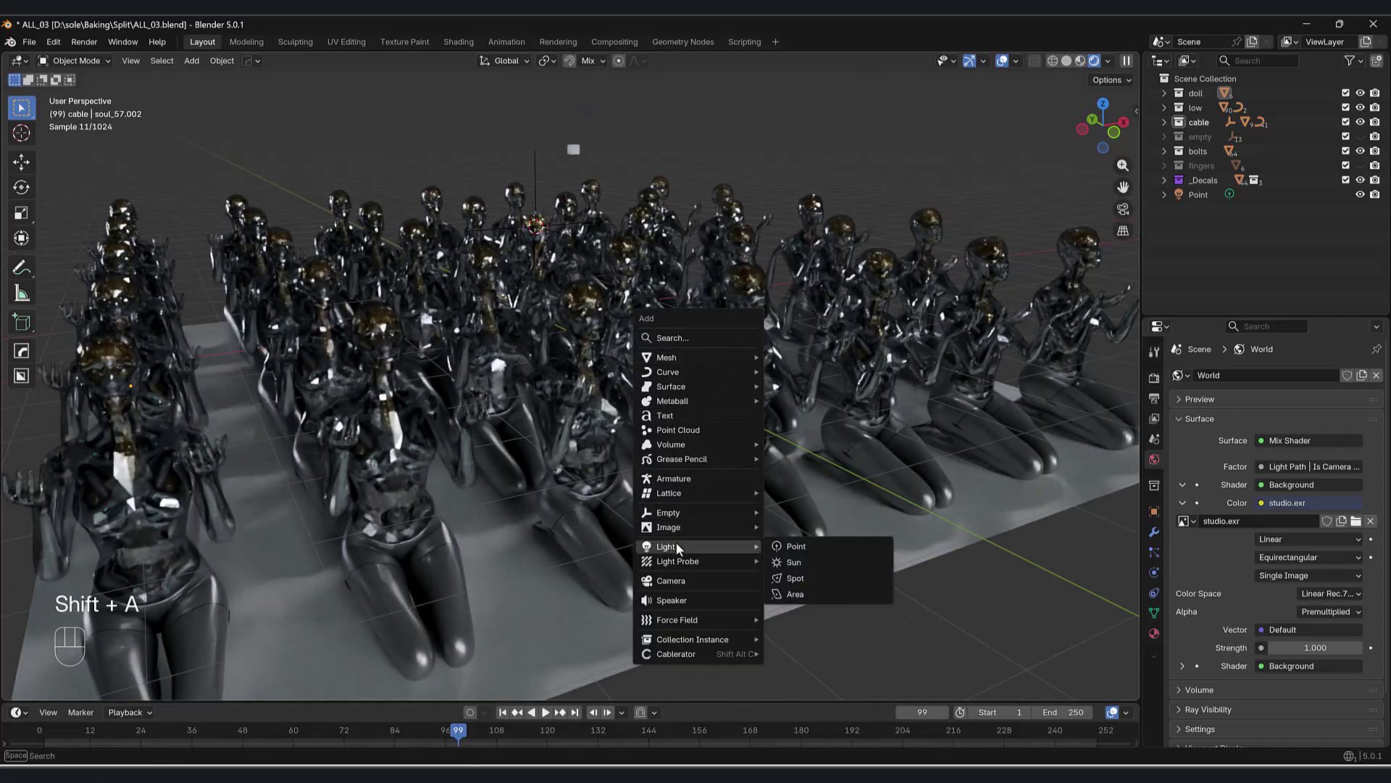
left_click(796, 577)
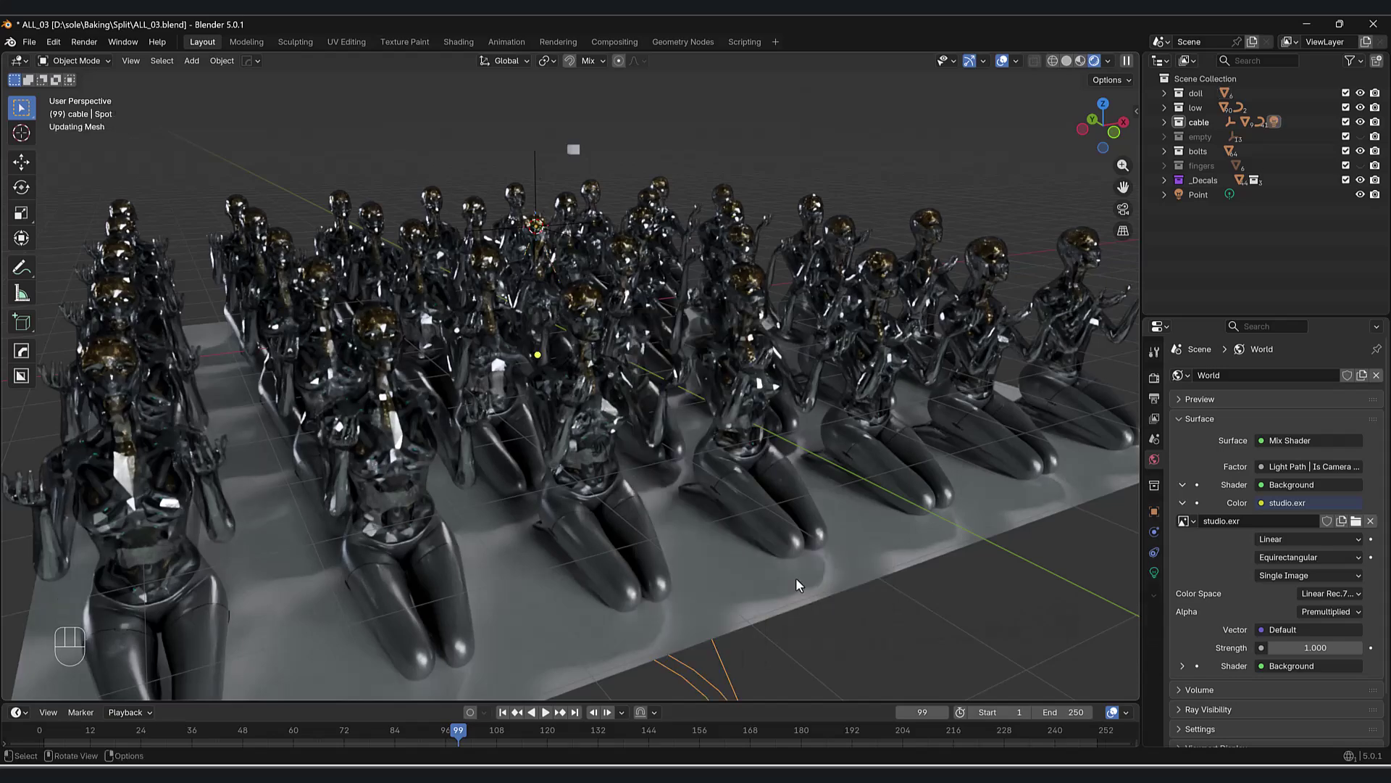
key("g")
key("z")
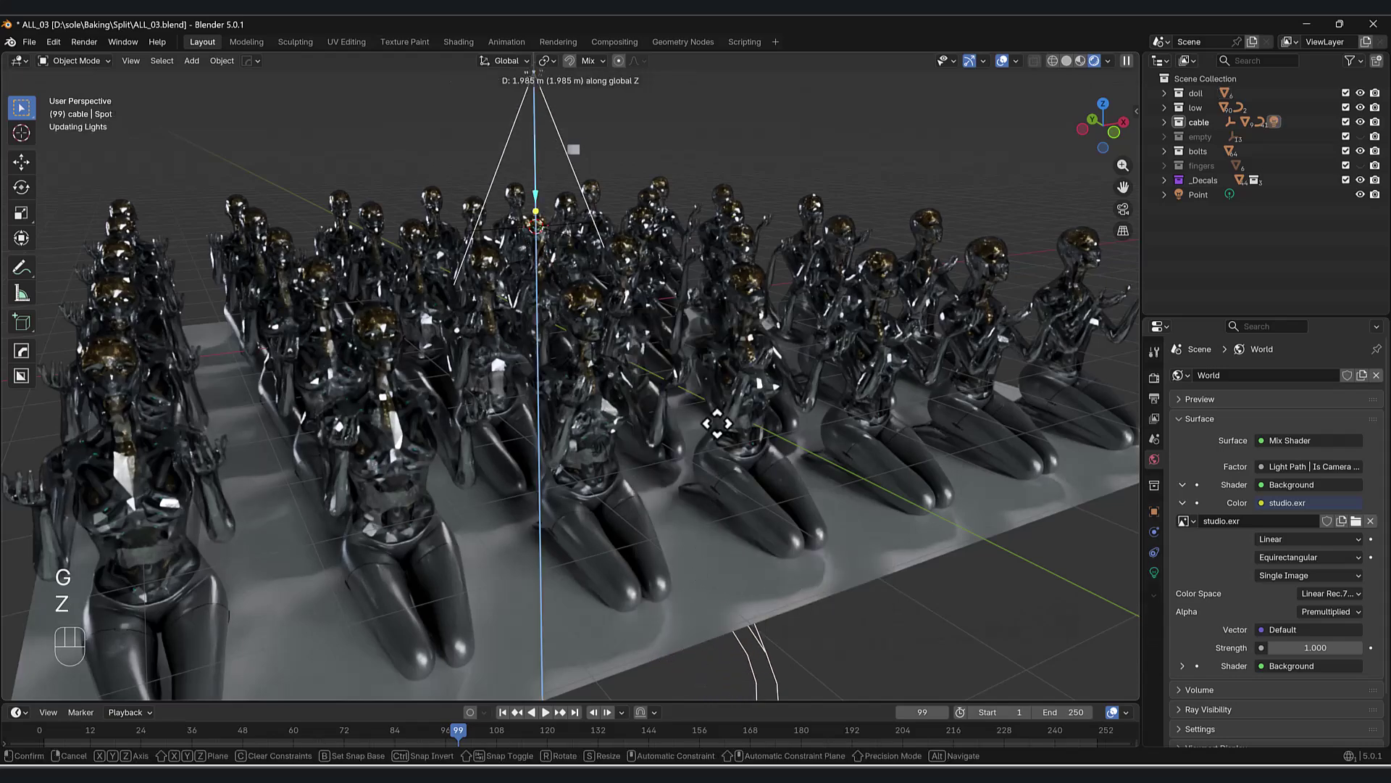
left_click(714, 351)
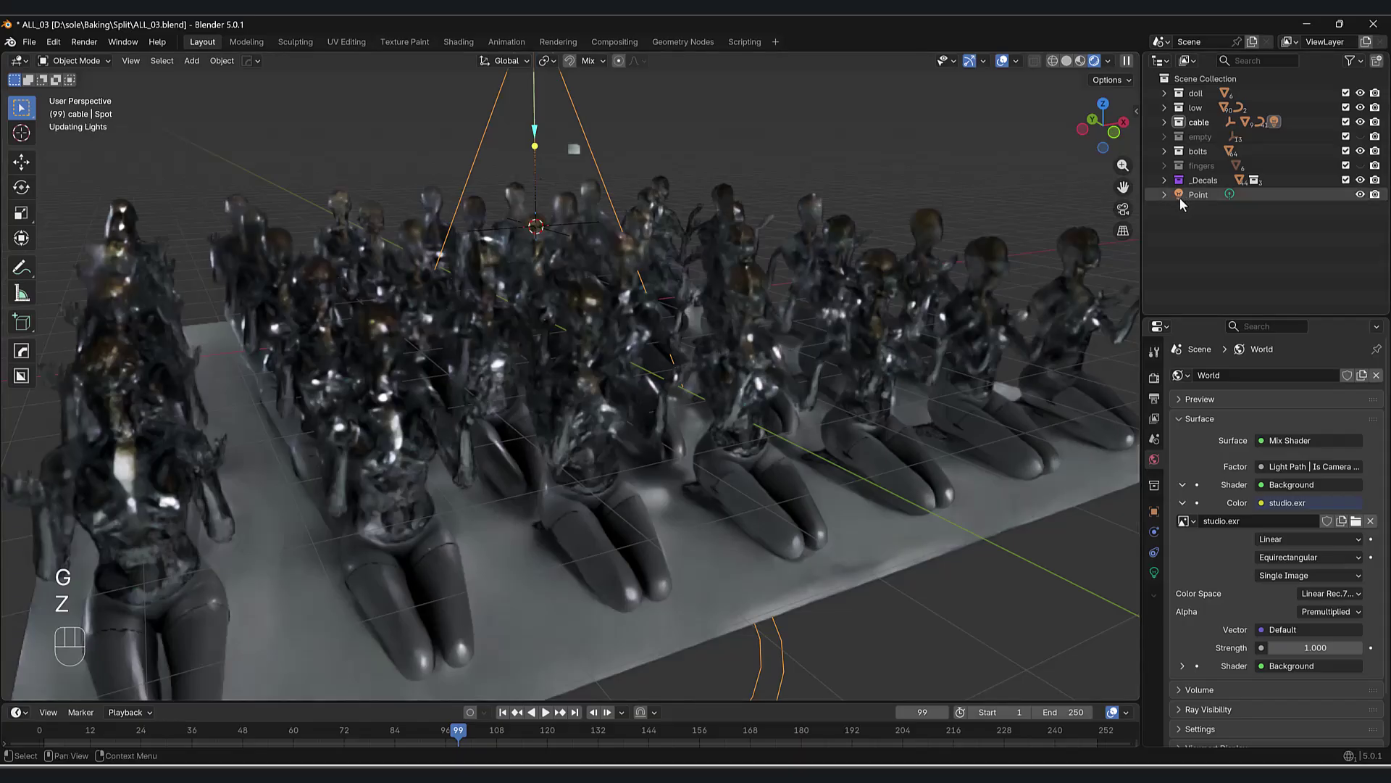
- Move the Spot light and the Cube out of the cable collection into the top-level Scene Collection
key("KP_Decimal")
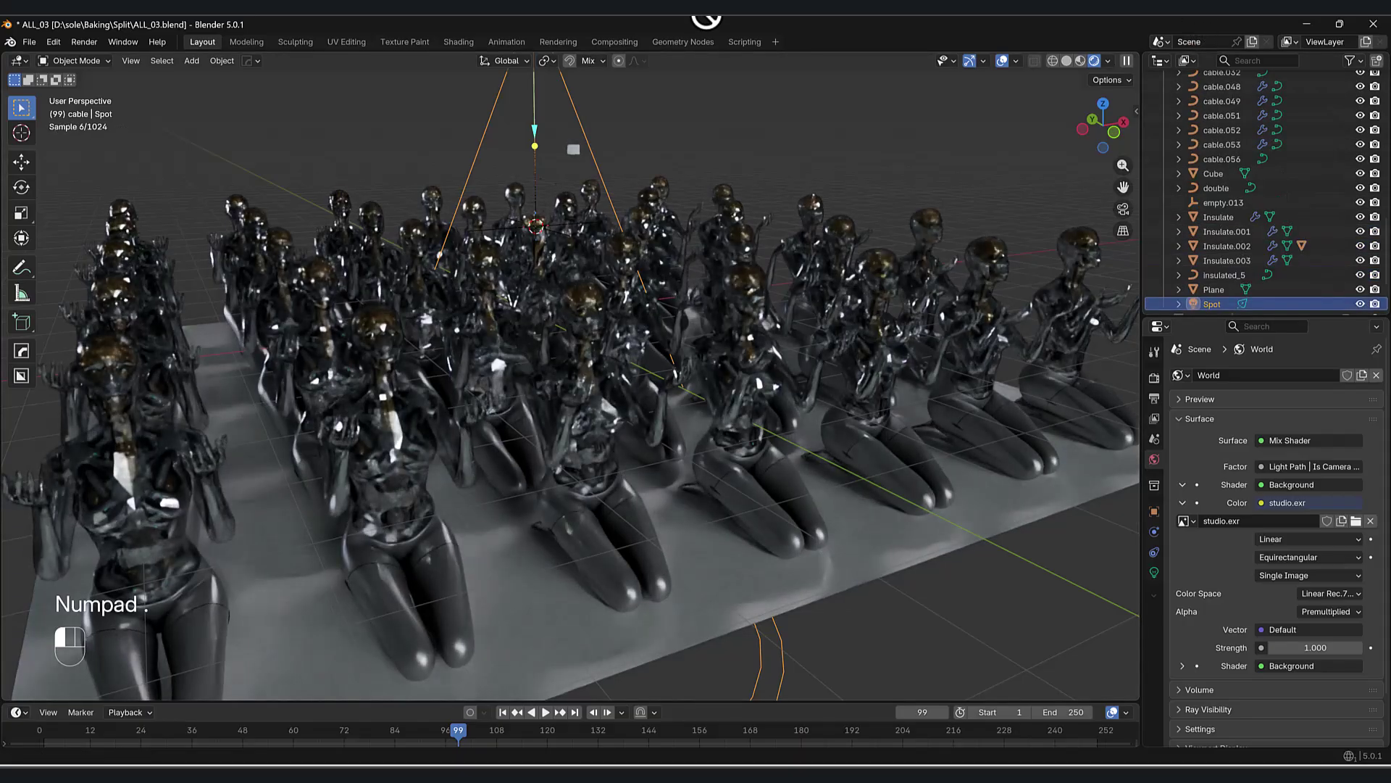
left_click_drag(1211, 304, 1185, 123)
left_click(1172, 123)
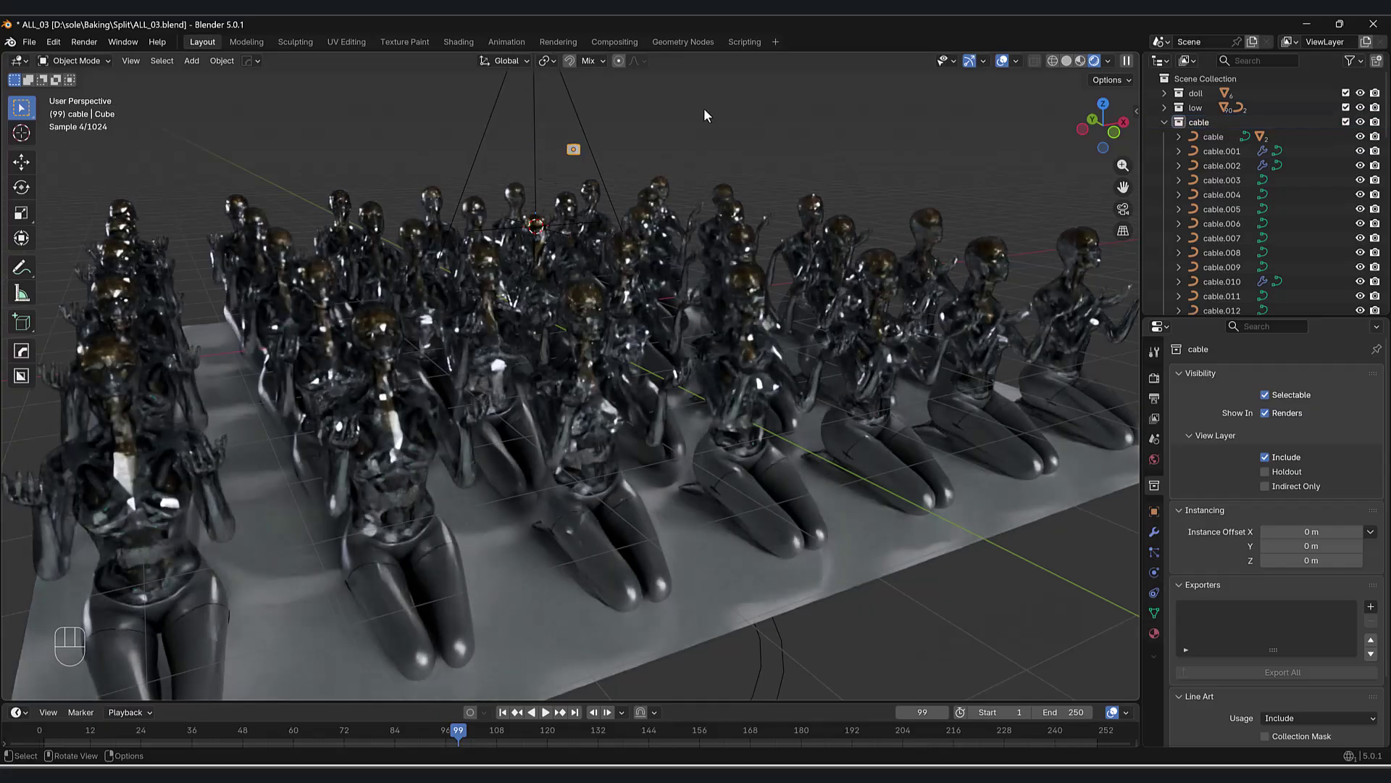
key("KP_Decimal")
left_click_drag(1215, 182, 1215, 80)
left_click(1166, 123)
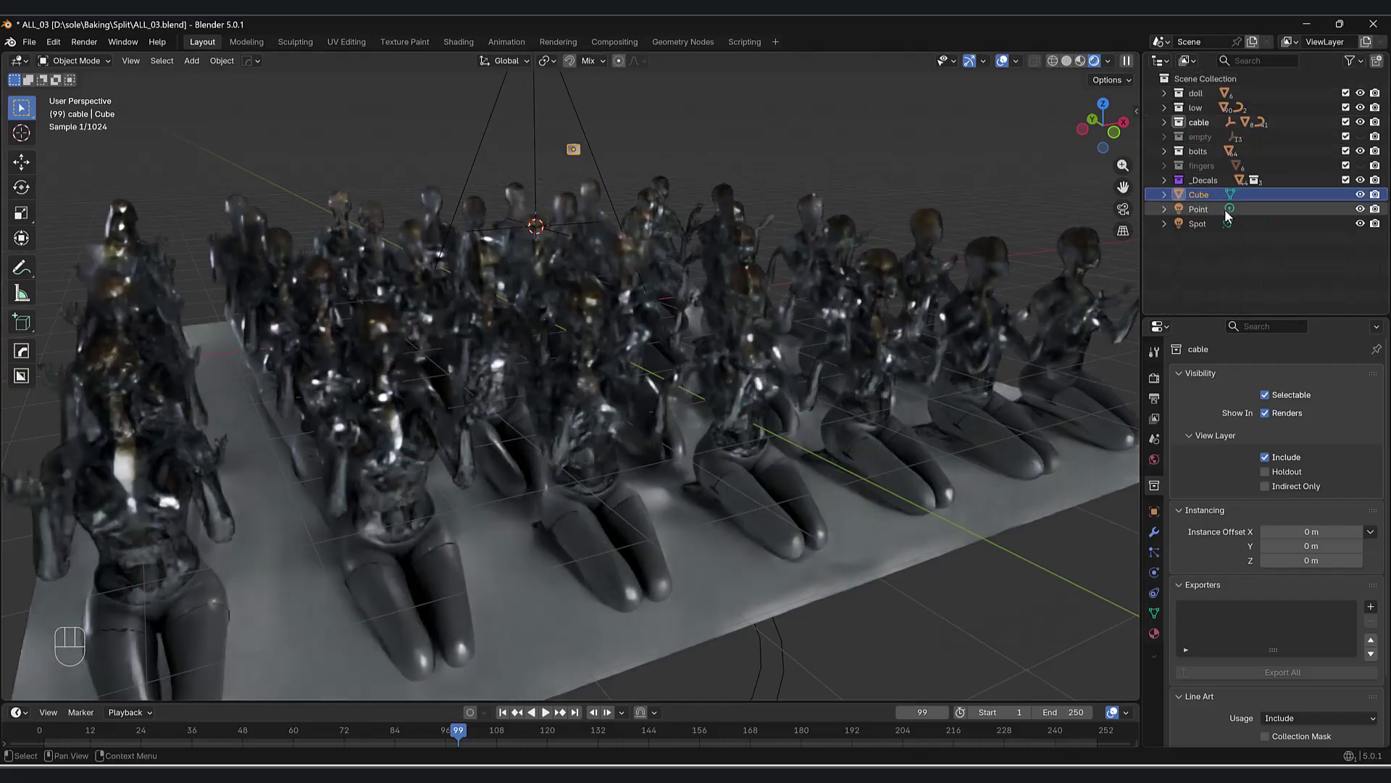
- Set the spot light's exposure to 5 and its beam angle to 80°
left_click(580, 128)
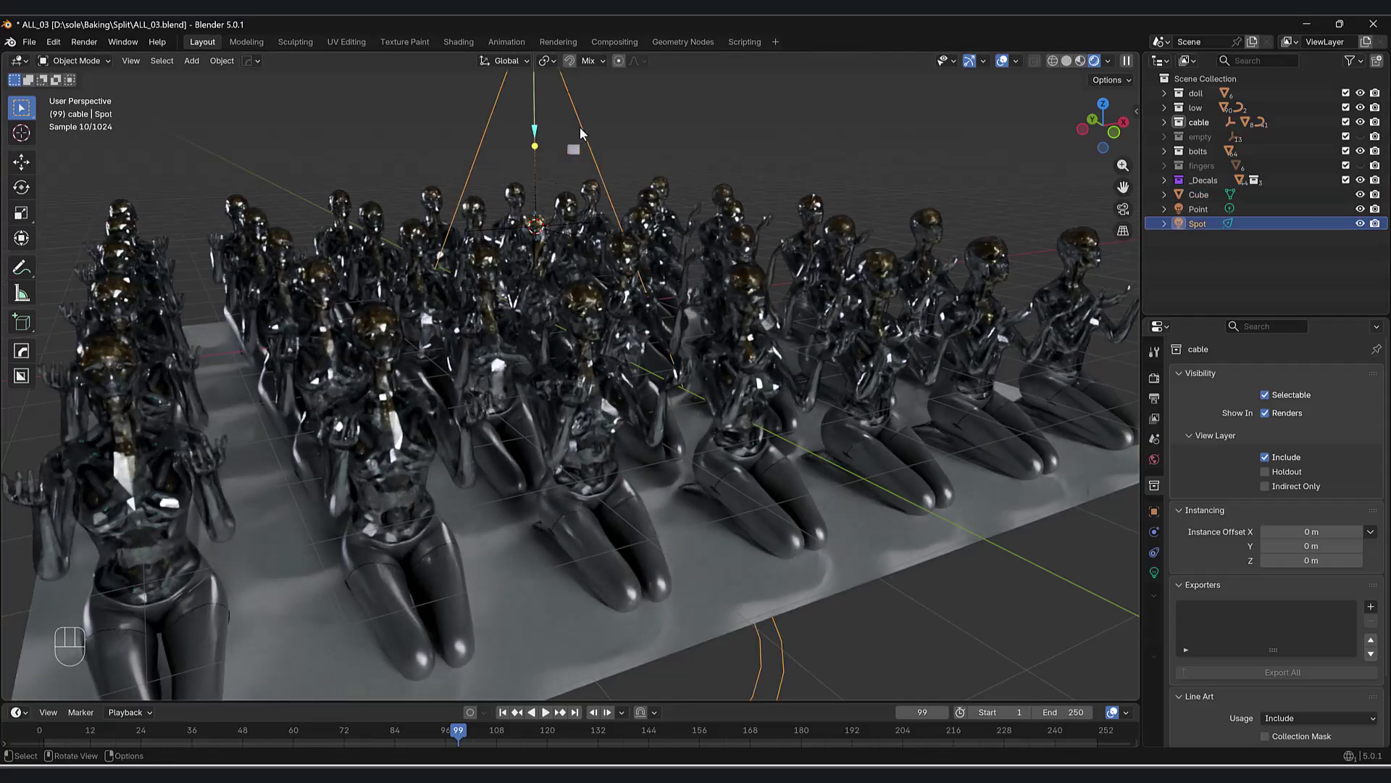
left_click(1156, 572)
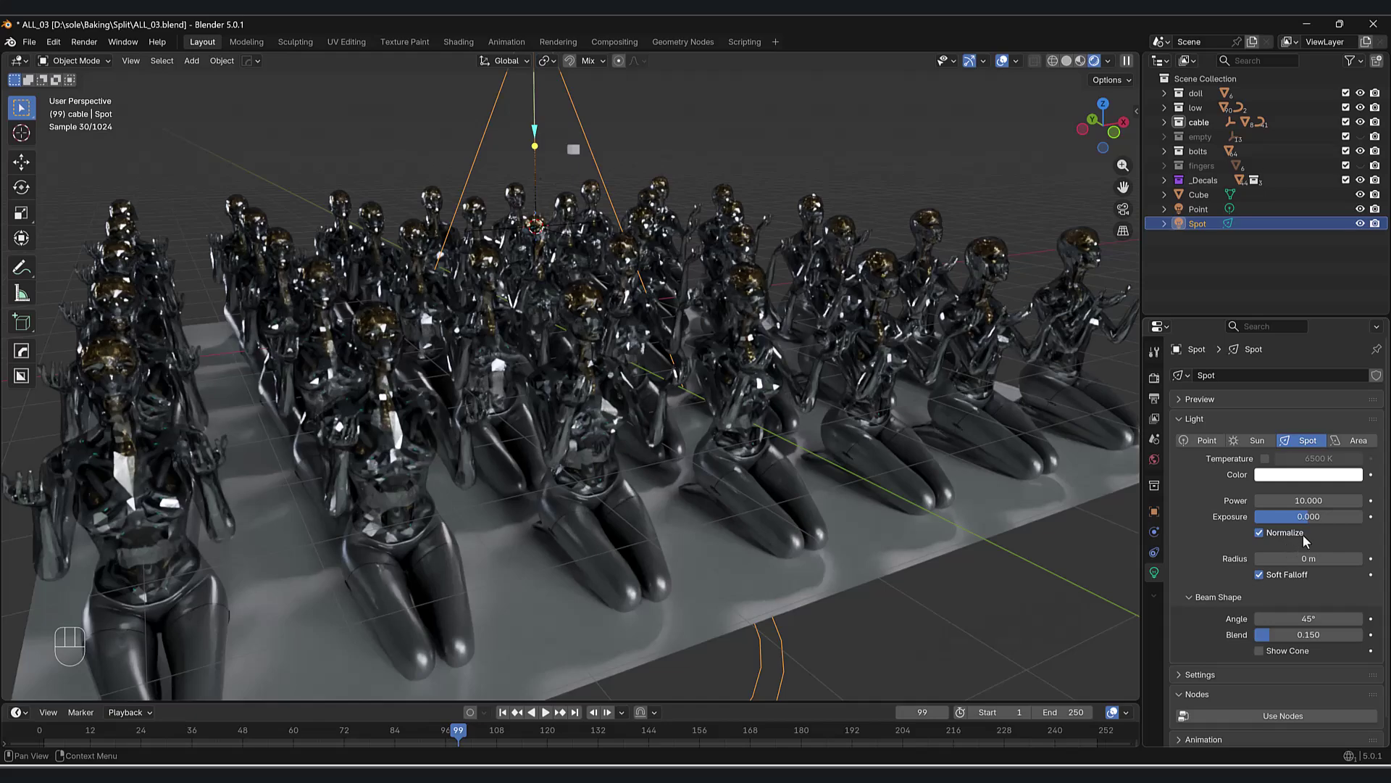
left_click(1311, 518)
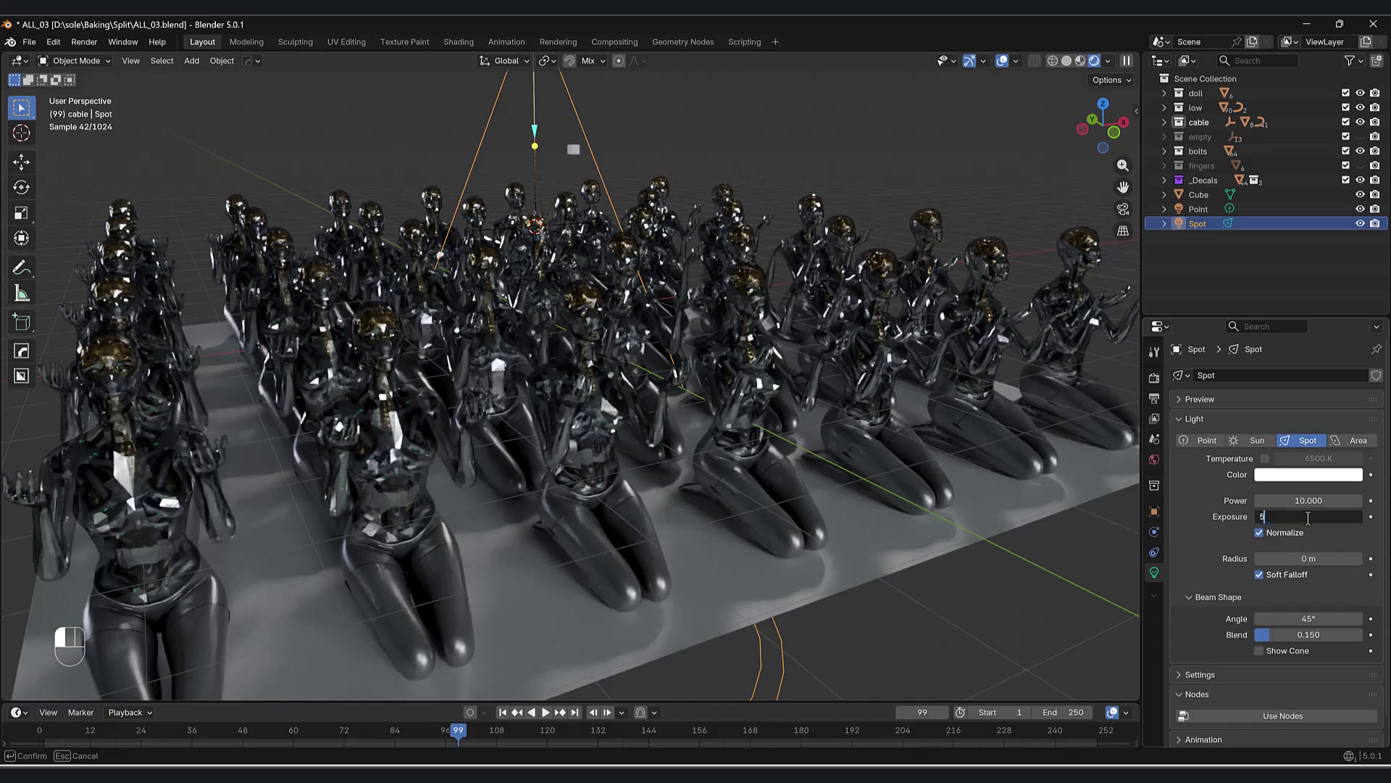
type("5")
key("Return")
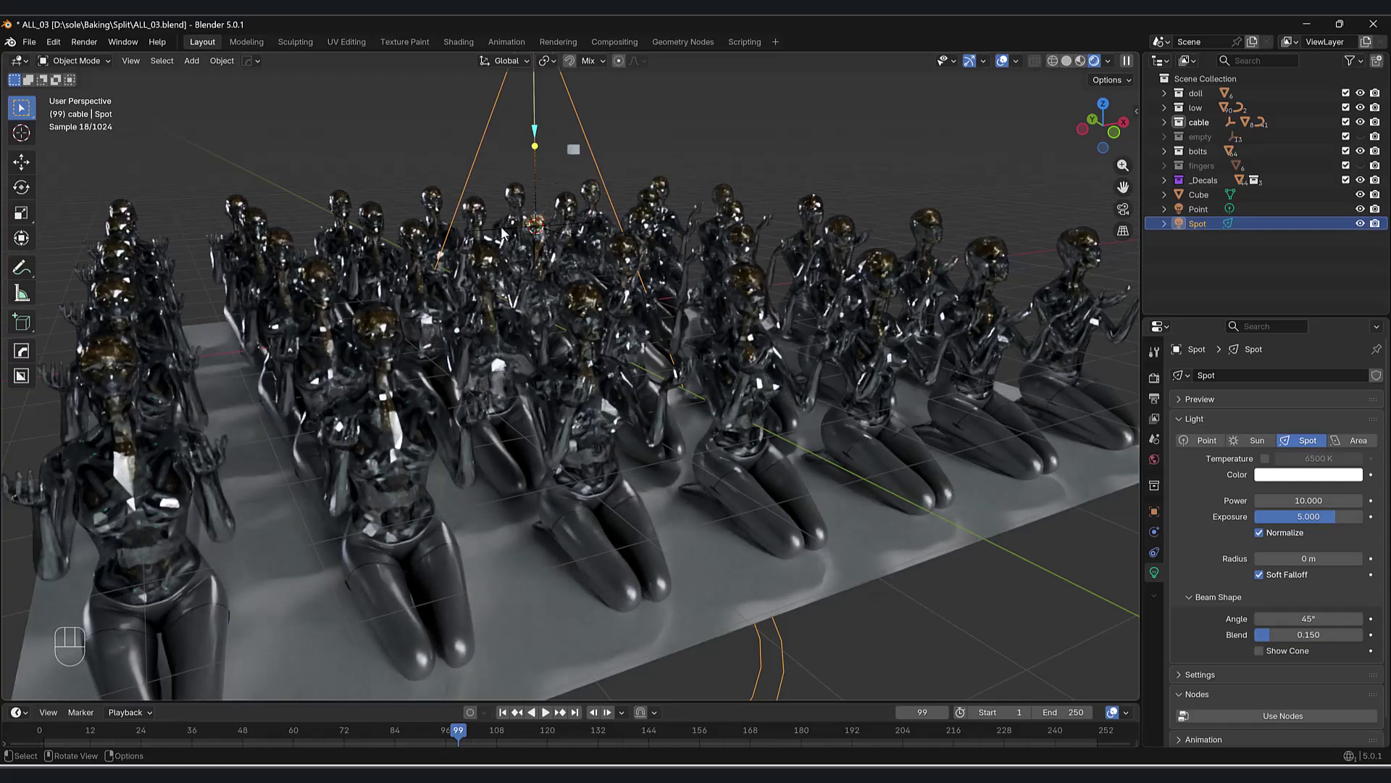
left_click(1080, 605)
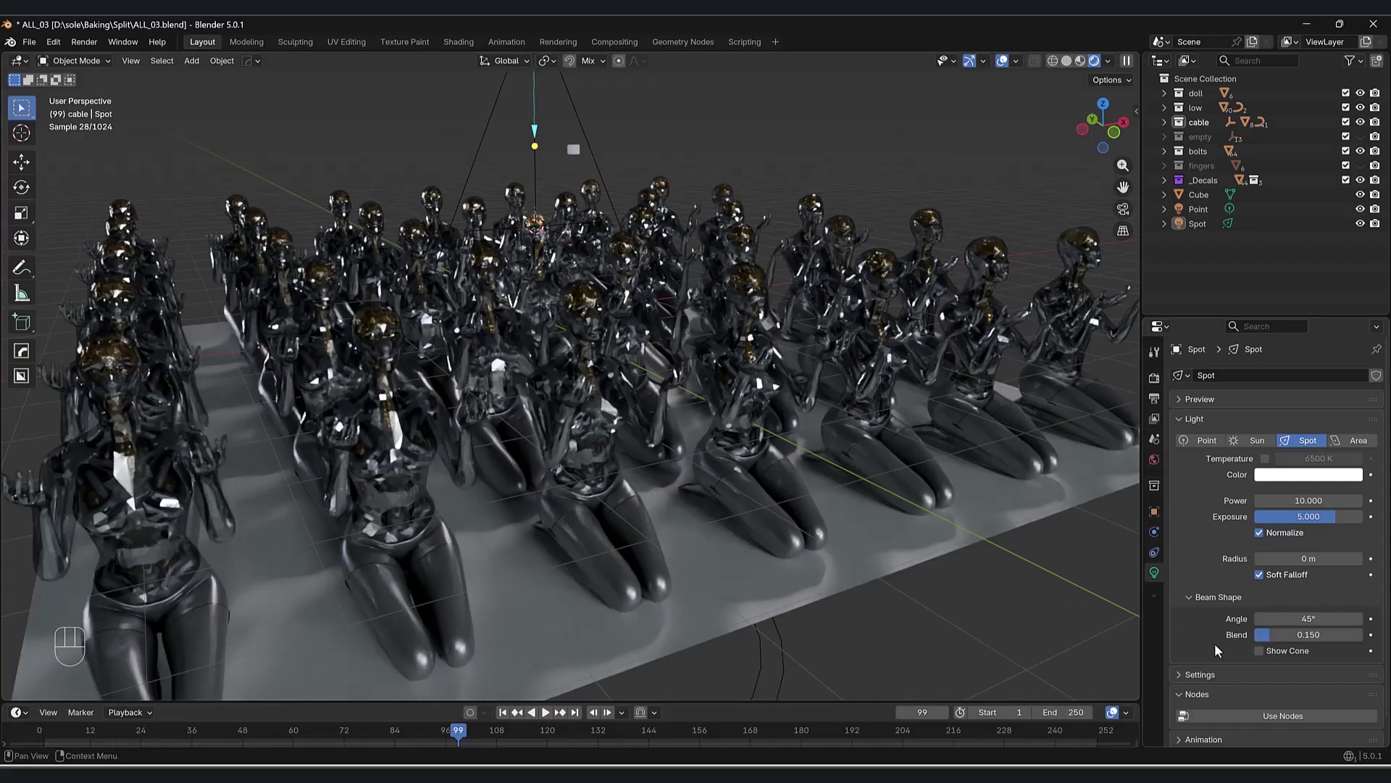
left_click(1291, 617)
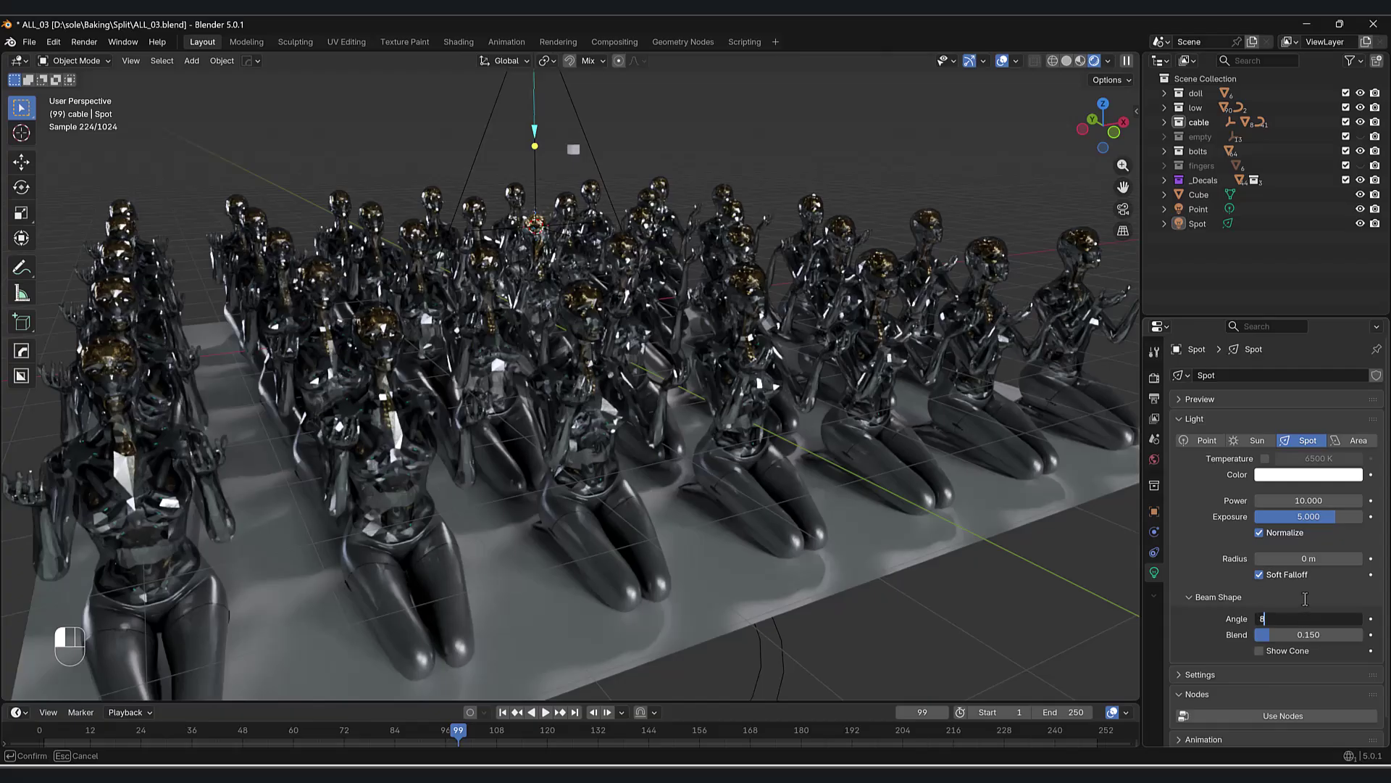
key("Return")
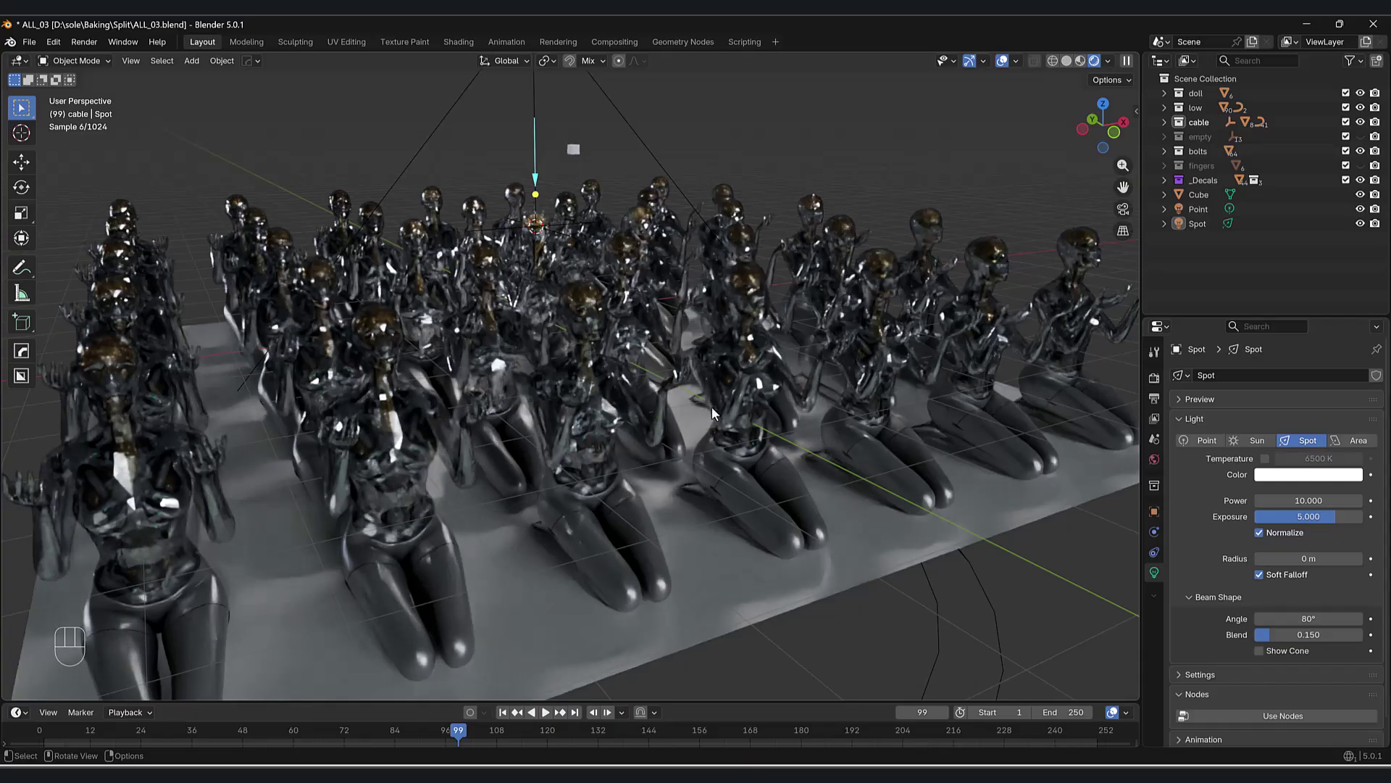
- Hide the viewport overlays and set the blue point light's exposure to 10
scroll(939, 621, "up", 2)
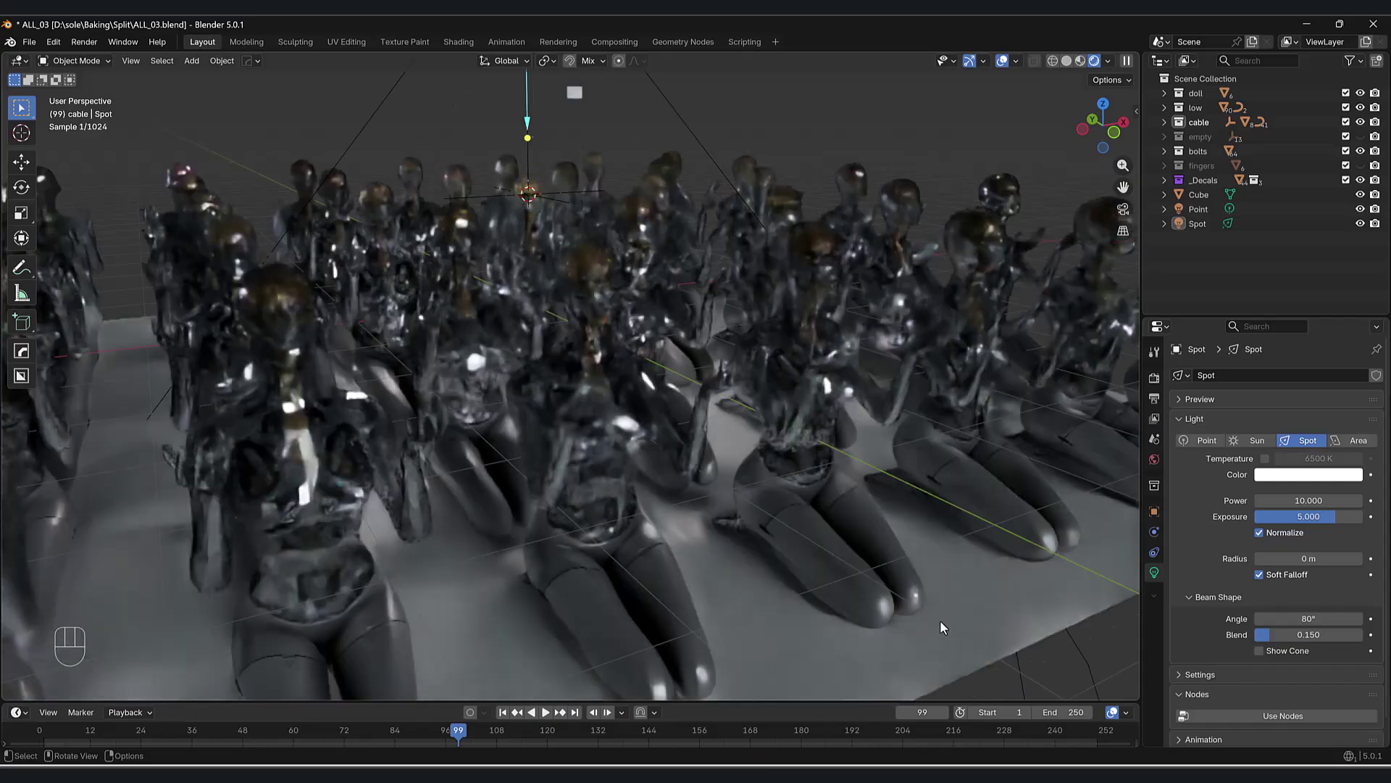
scroll(958, 608, "up", 2)
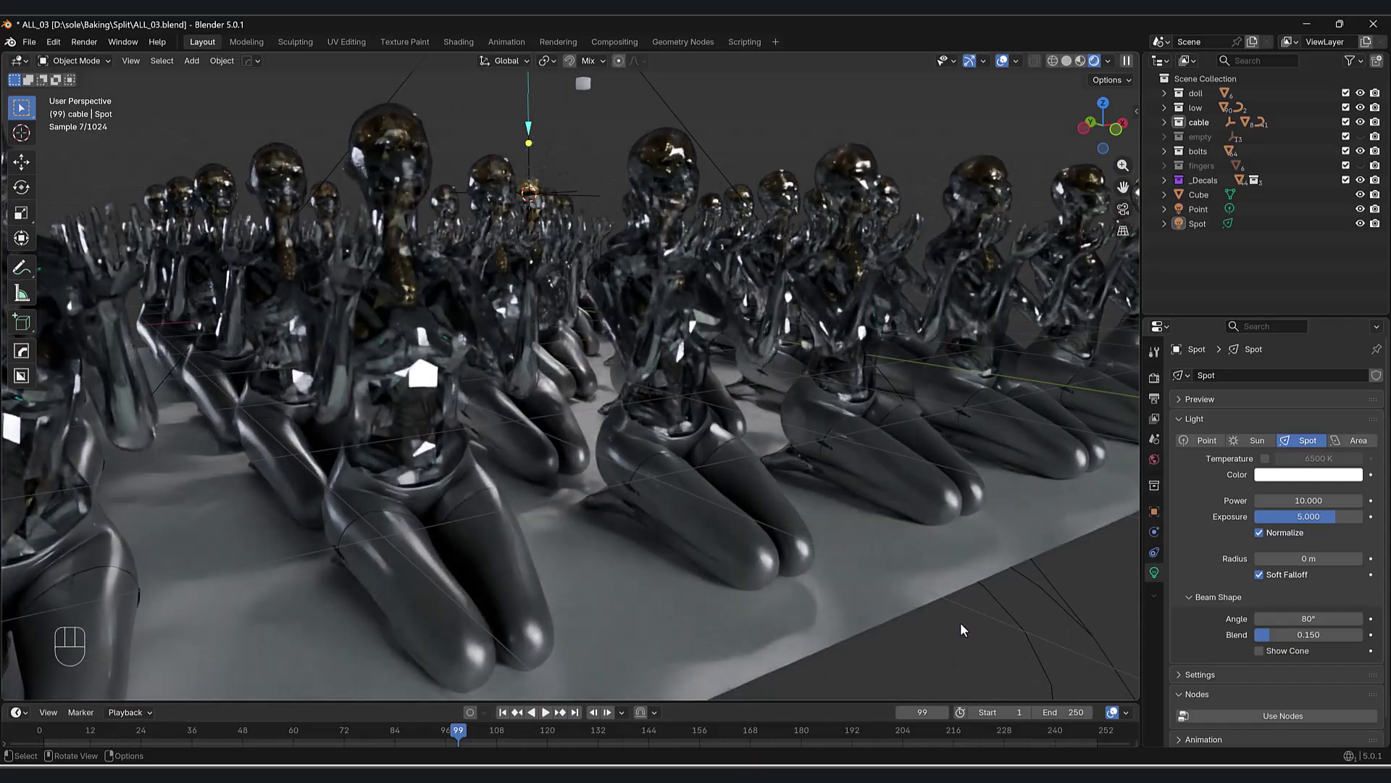
scroll(959, 623, "up", 1)
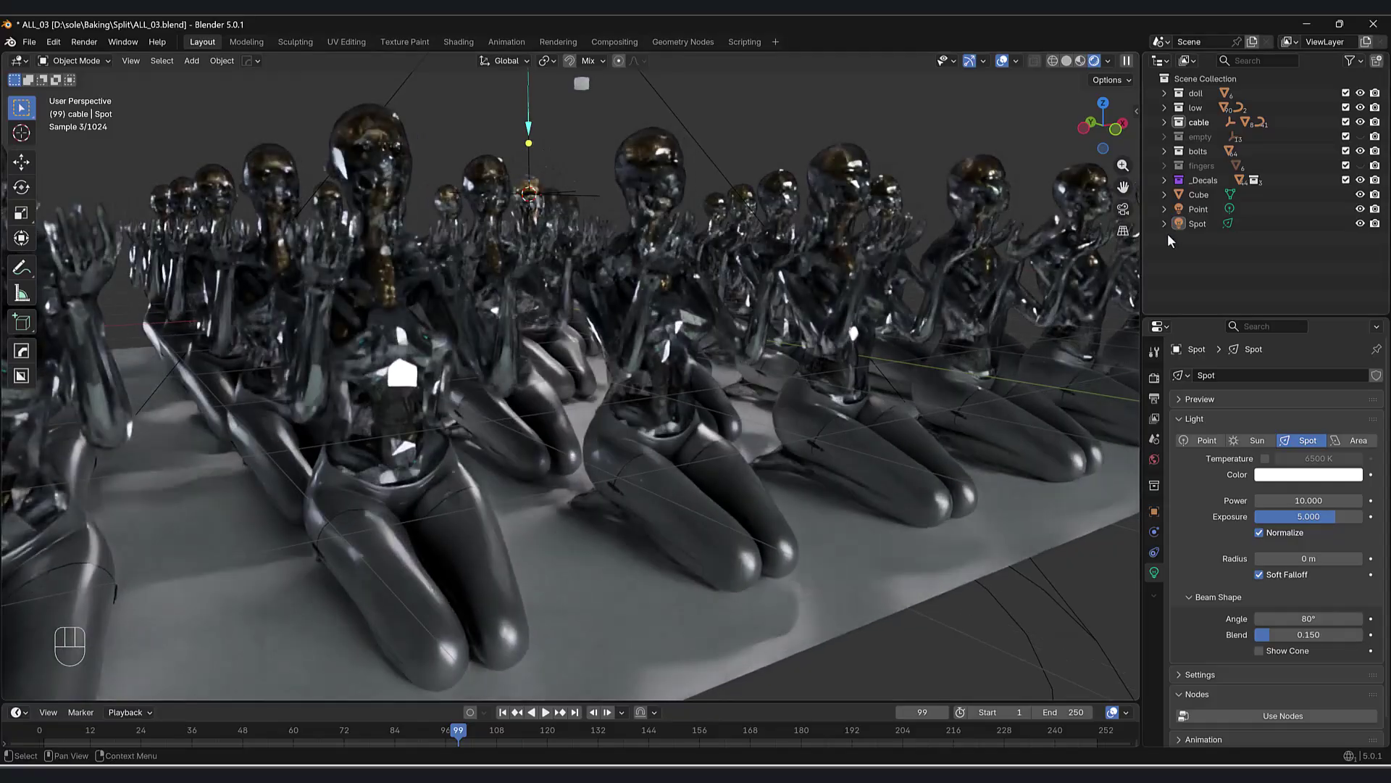
left_click(1203, 206)
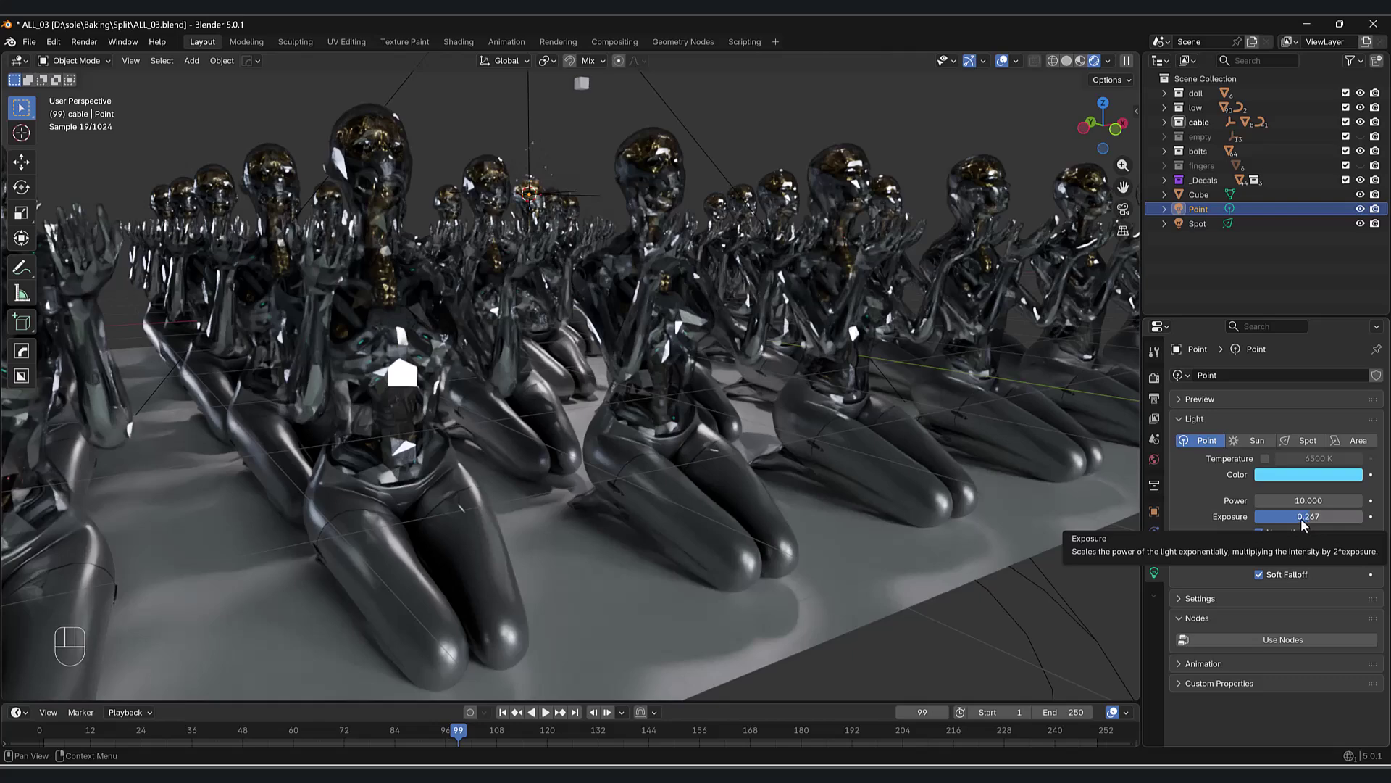
left_click(1003, 61)
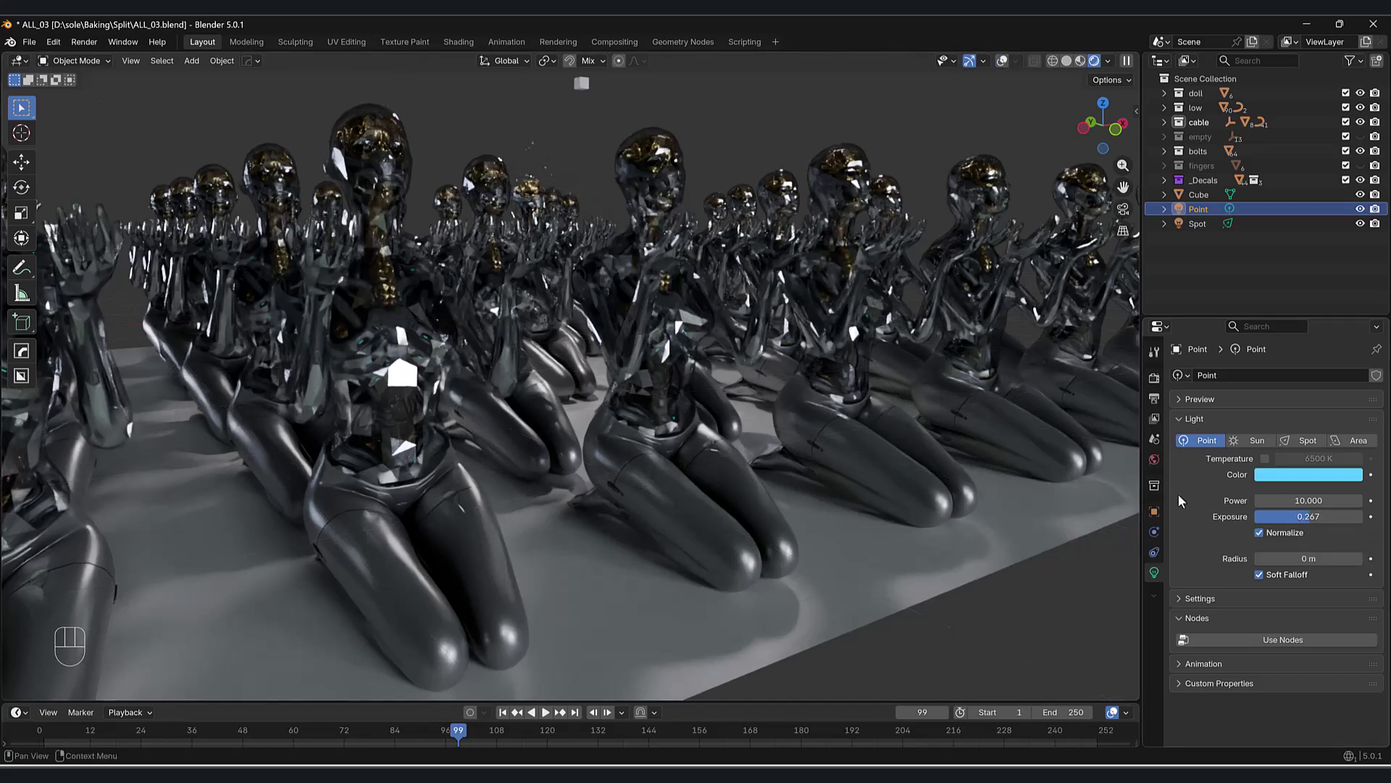
left_click_drag(1310, 516, 1362, 516)
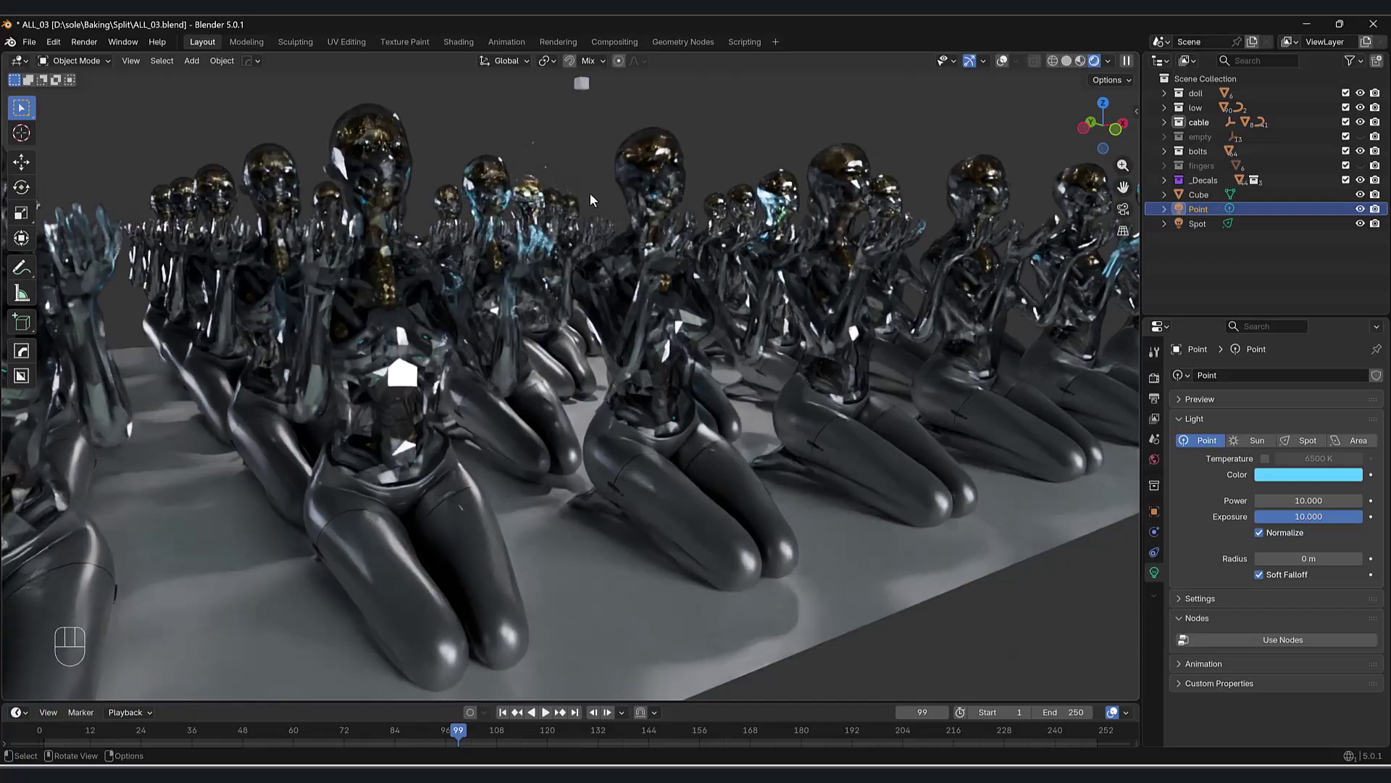
- Lower the strength of the world's studio.exr background to 0.3
left_click(1154, 377)
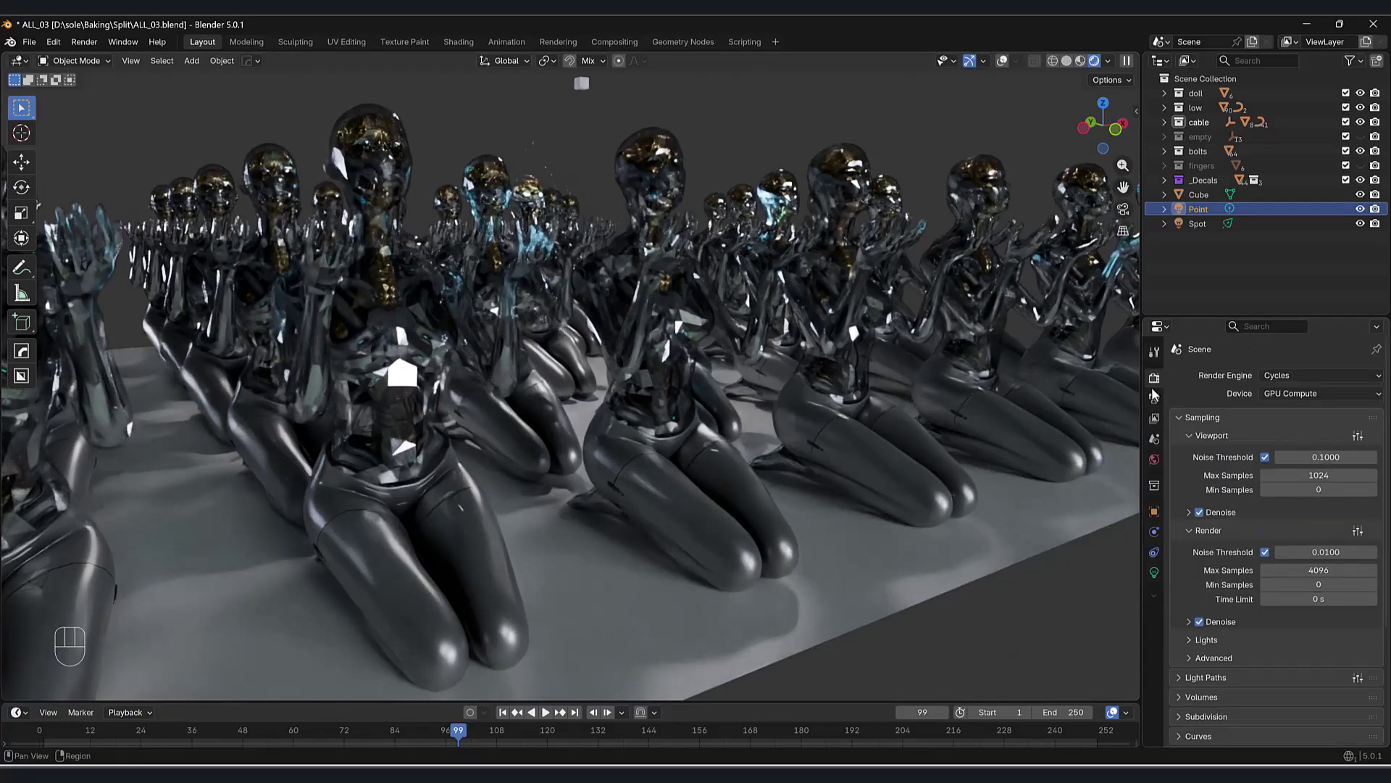
left_click(1154, 398)
left_click(1155, 377)
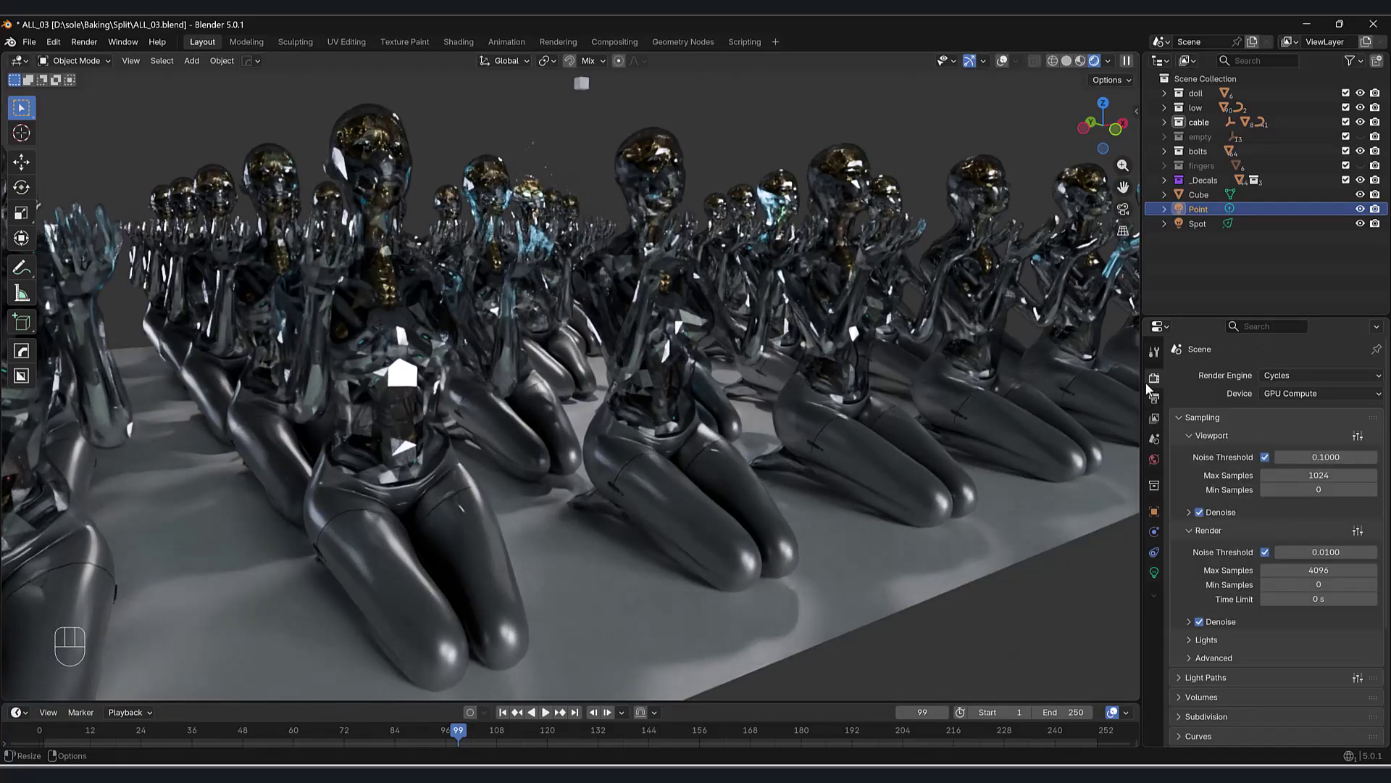
left_click(1153, 460)
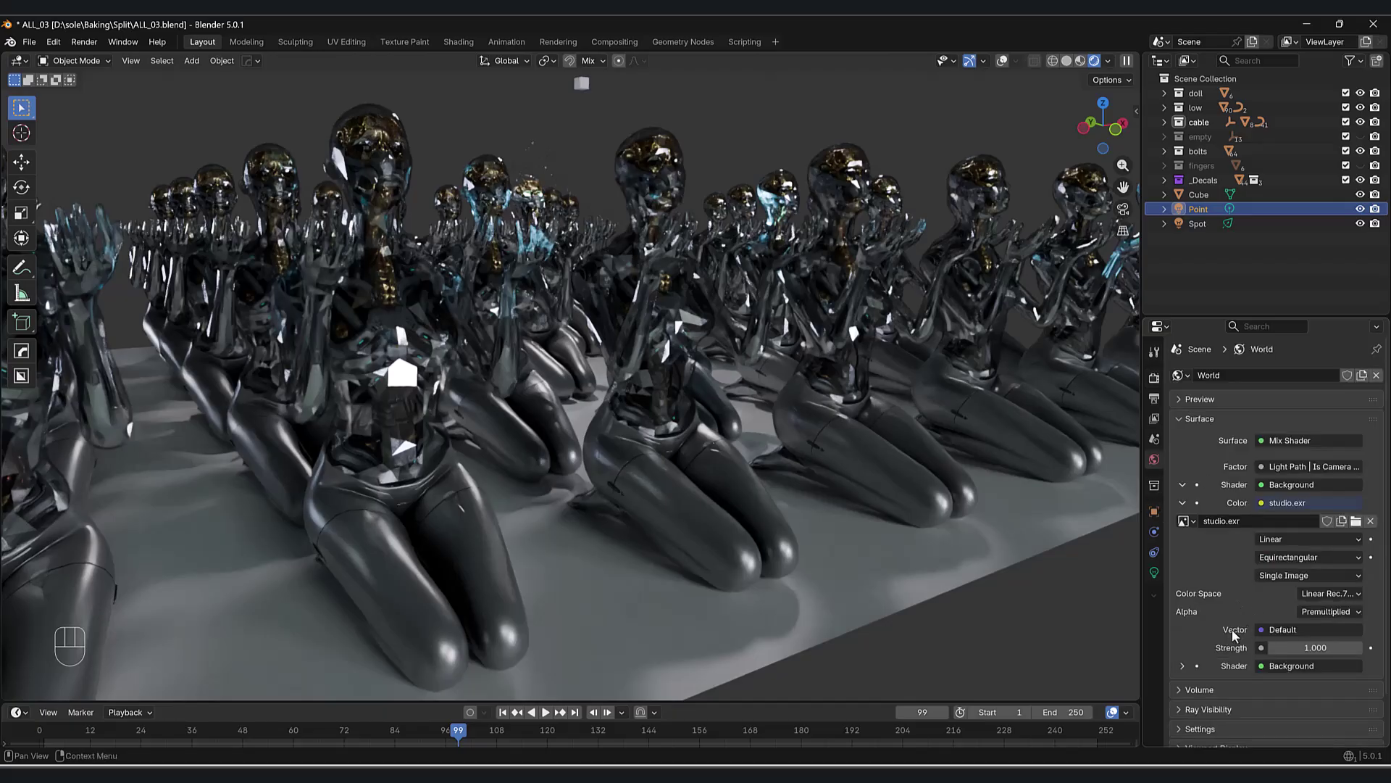
key("shift")
middle_click_drag(633, 380, 471, 242, "shift")
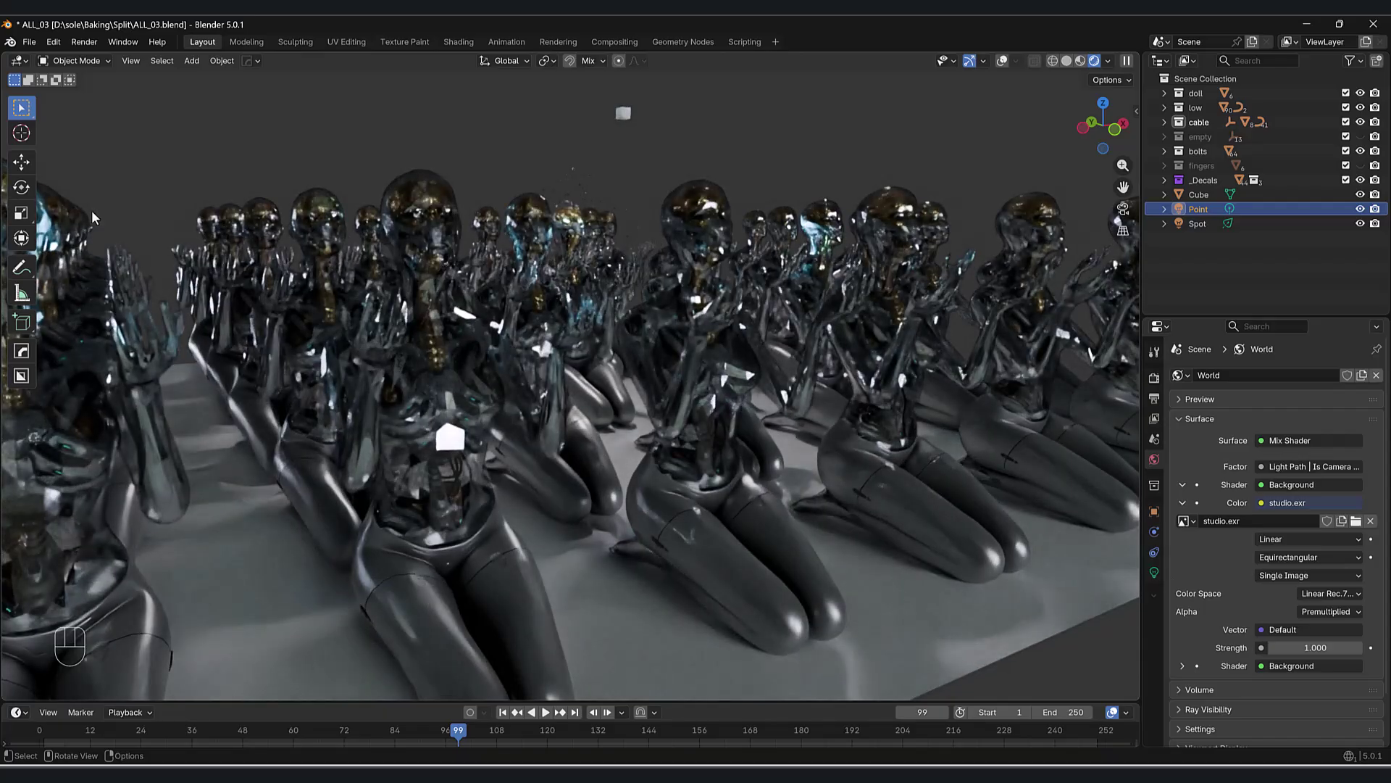
left_click(1327, 647)
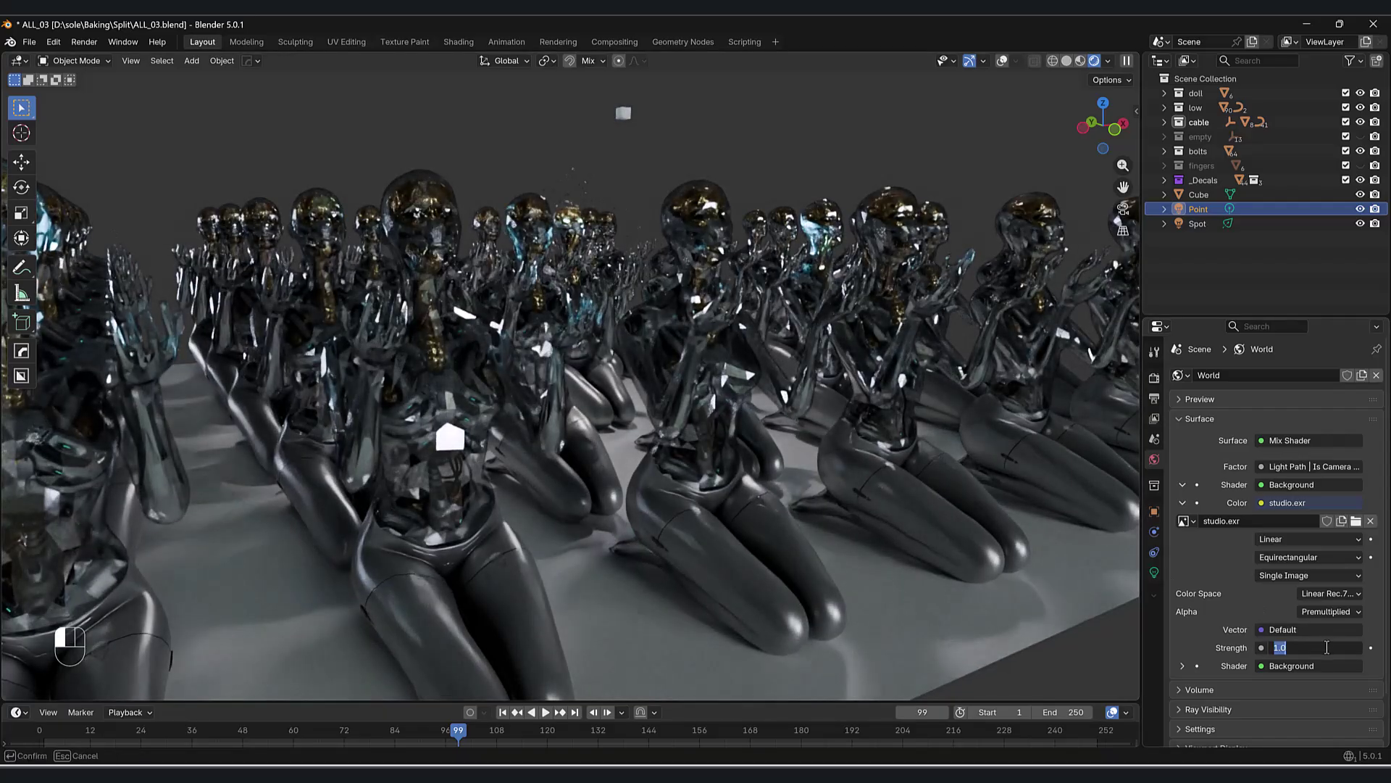
type(".3")
key("Return")
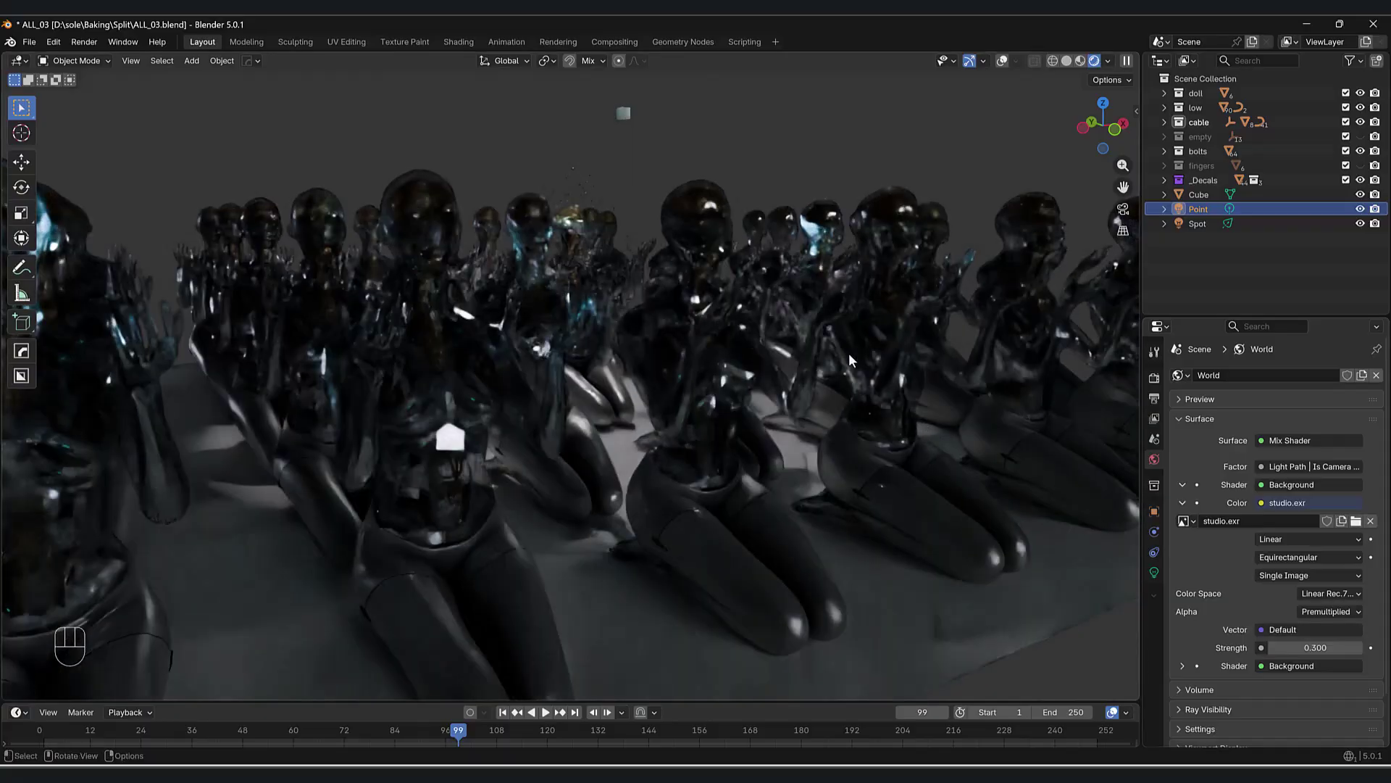
middle_click_drag(1114, 558, 941, 521)
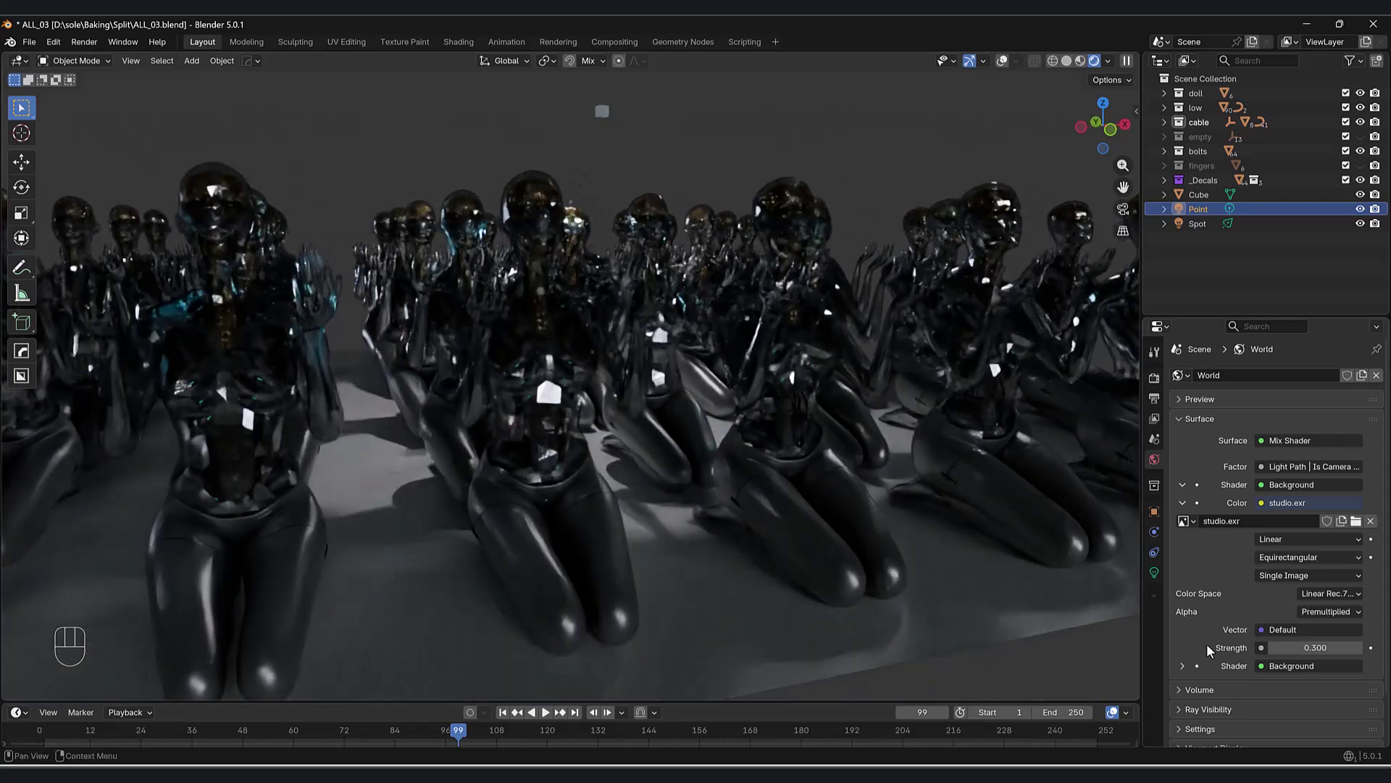
- Set the color of the world's second Background shader, the one seen by the camera, to black
scroll(1203, 645, "down", 2)
left_click(1183, 615)
left_click(1306, 633)
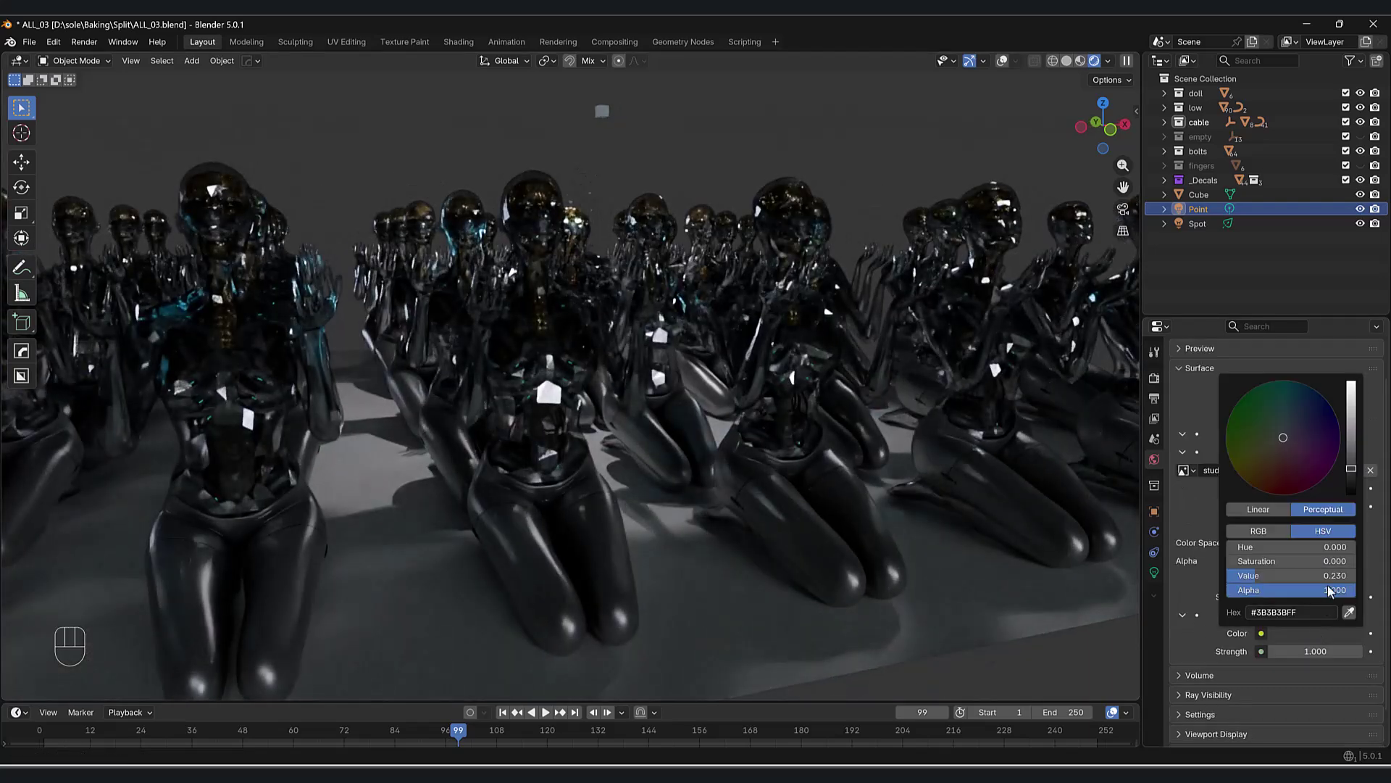
left_click_drag(1351, 478, 1357, 500)
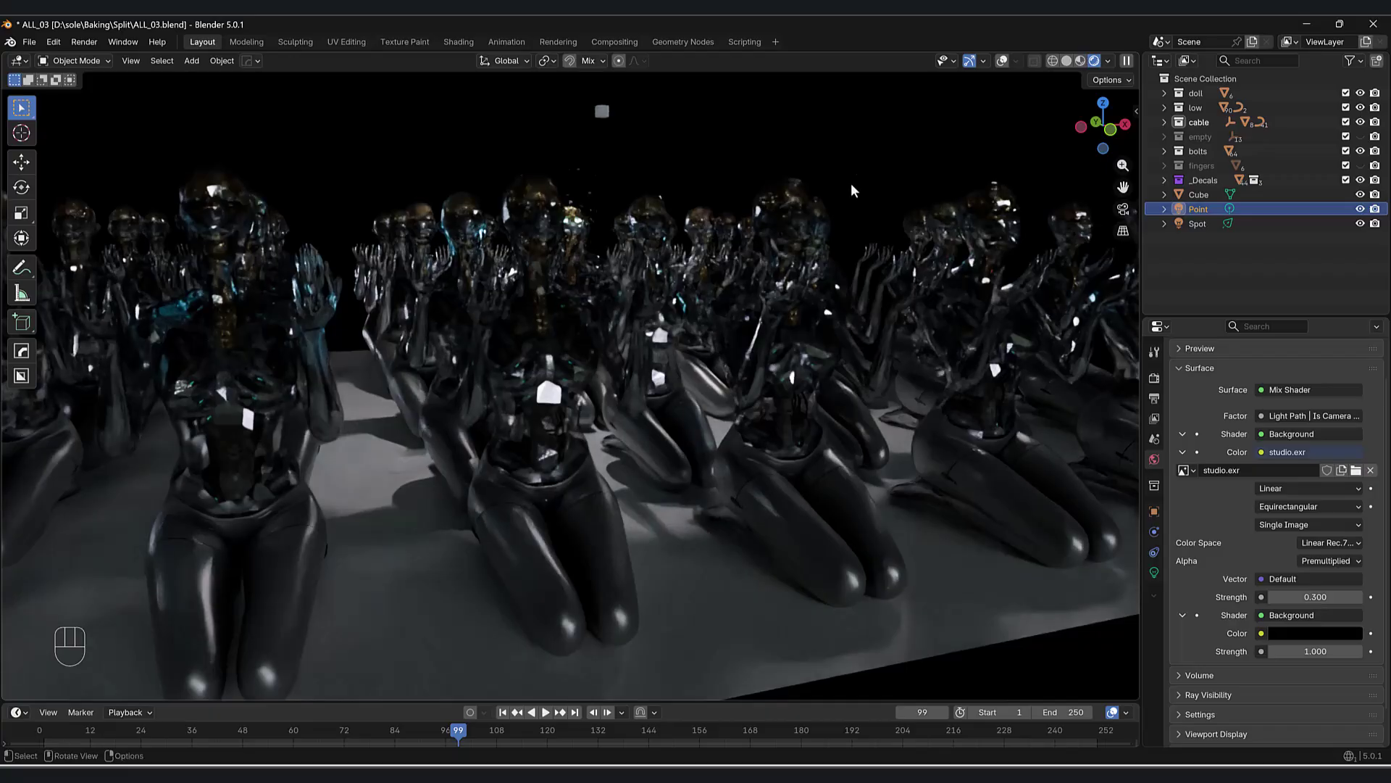
- Give the floor plane under the figures a black, fully metallic material with roughness 0.016
middle_click_drag(820, 202, 832, 288)
scroll(815, 237, "up", 3)
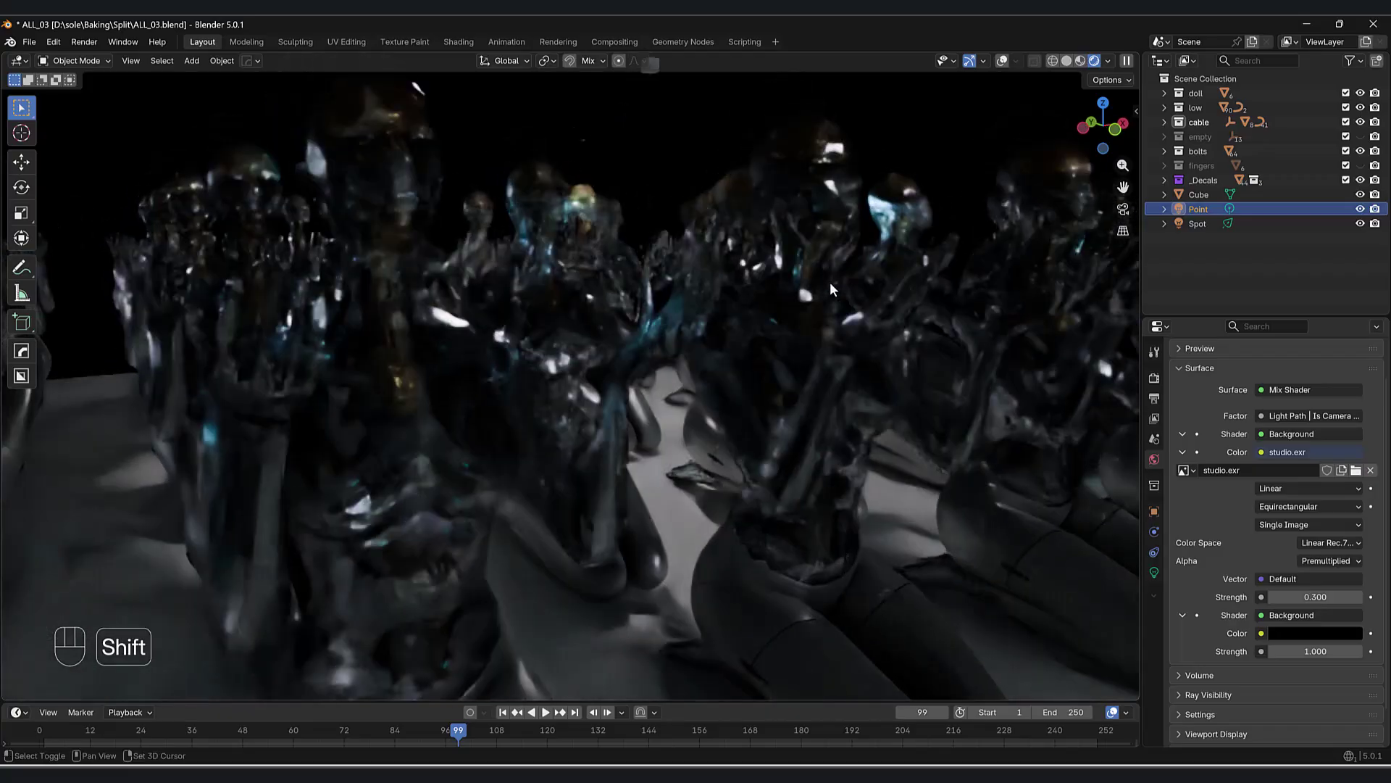
middle_click_drag(818, 373, 807, 371)
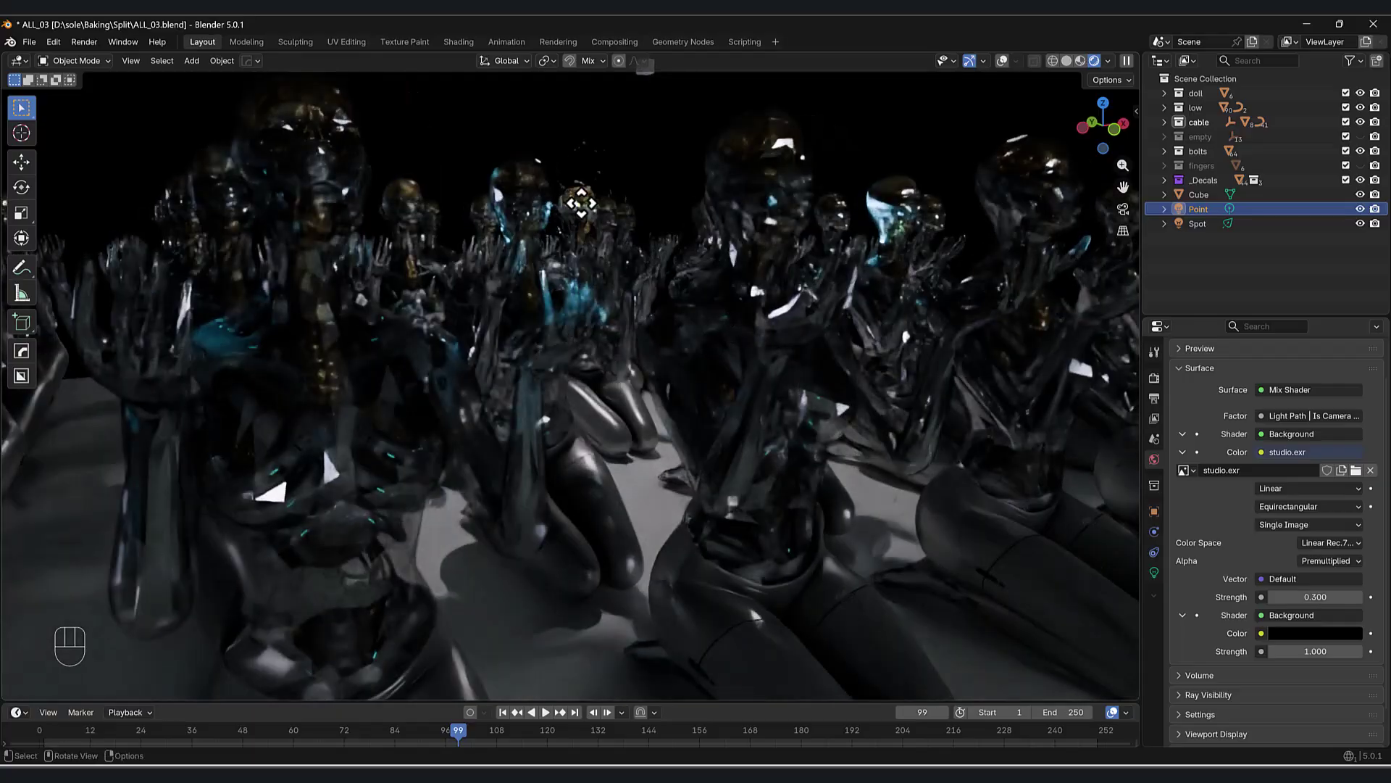
middle_click_drag(759, 329, 690, 483)
left_click(692, 511)
scroll(663, 547, "down", 6)
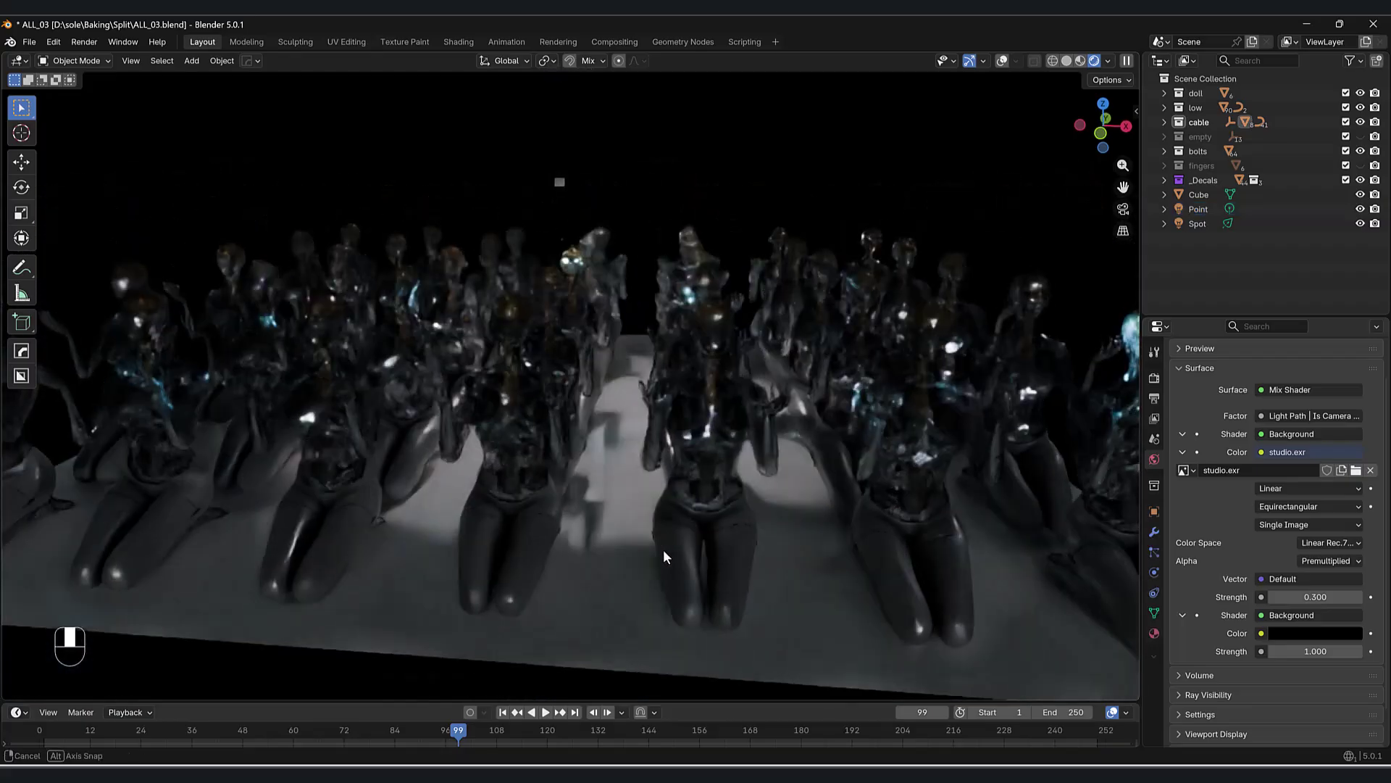
left_click(1149, 635)
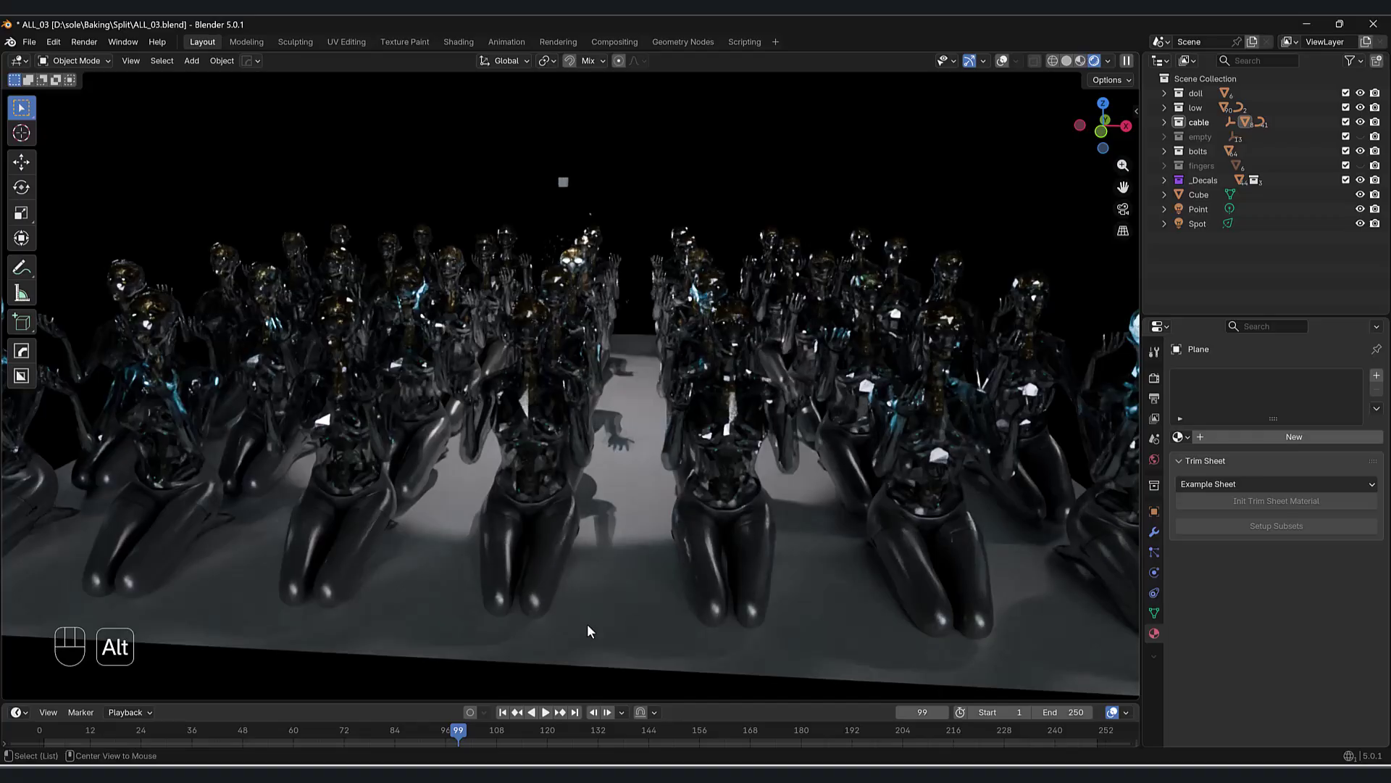
key("alt+m")
left_click(553, 587)
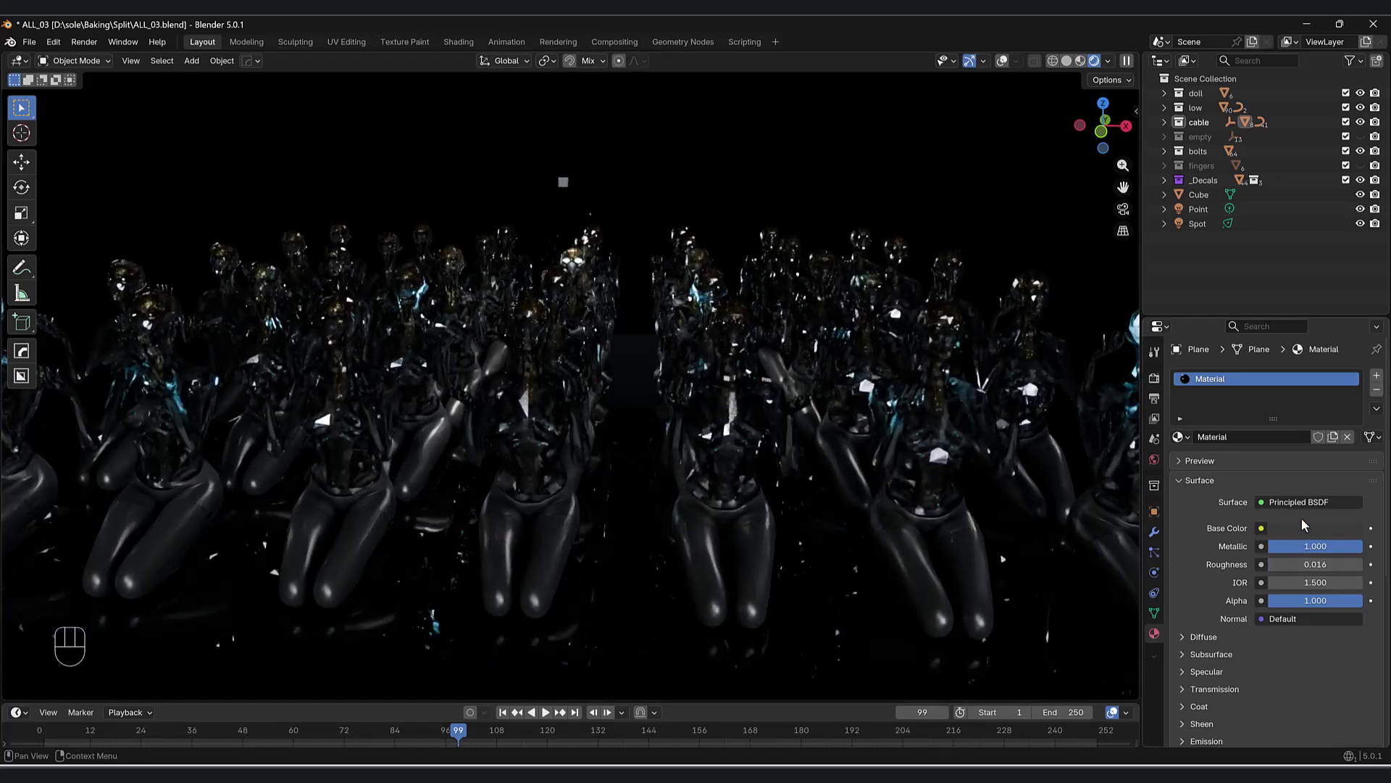
- Set the floor material's base color to mid-grey with value 0.5 and its roughness to about 0.157
left_click(1305, 528)
left_click_drag(1349, 349, 1351, 333)
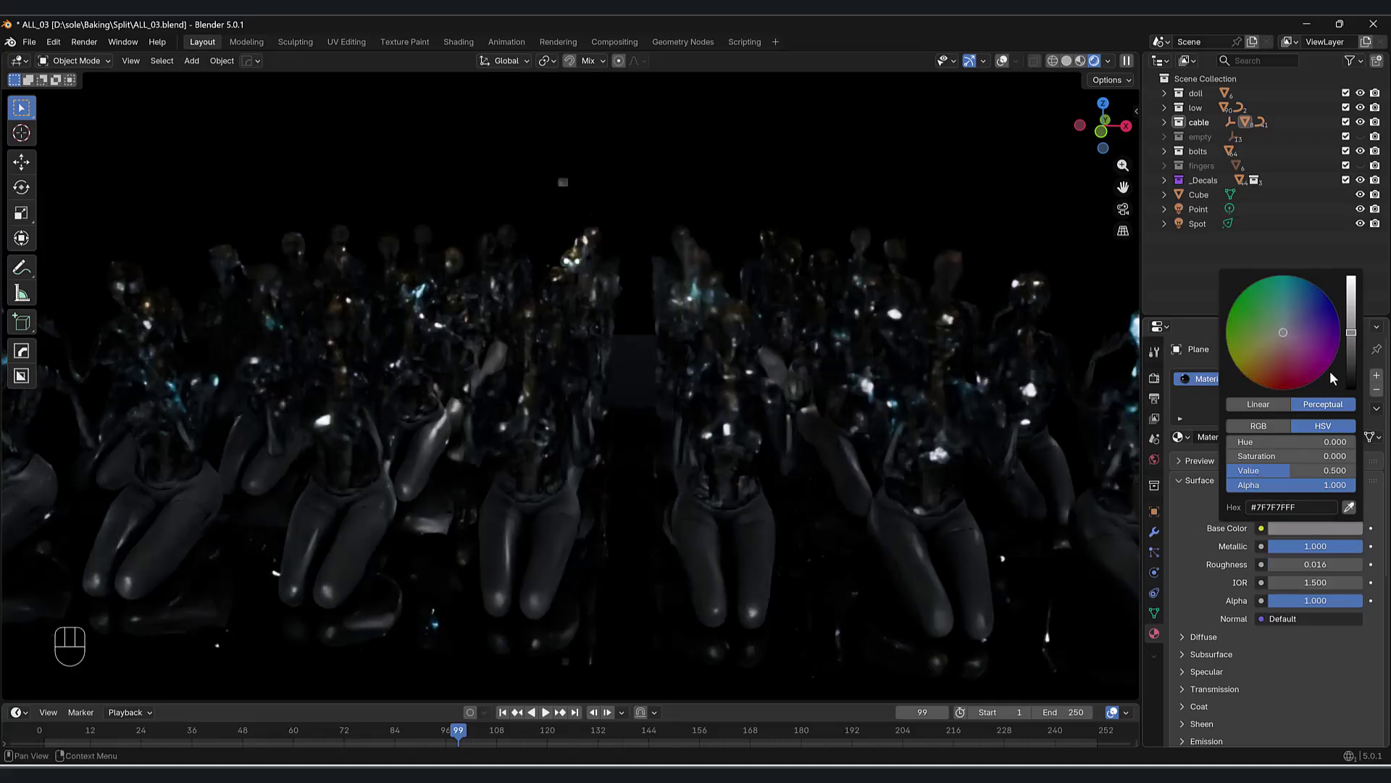
left_click_drag(1275, 571, 1323, 571)
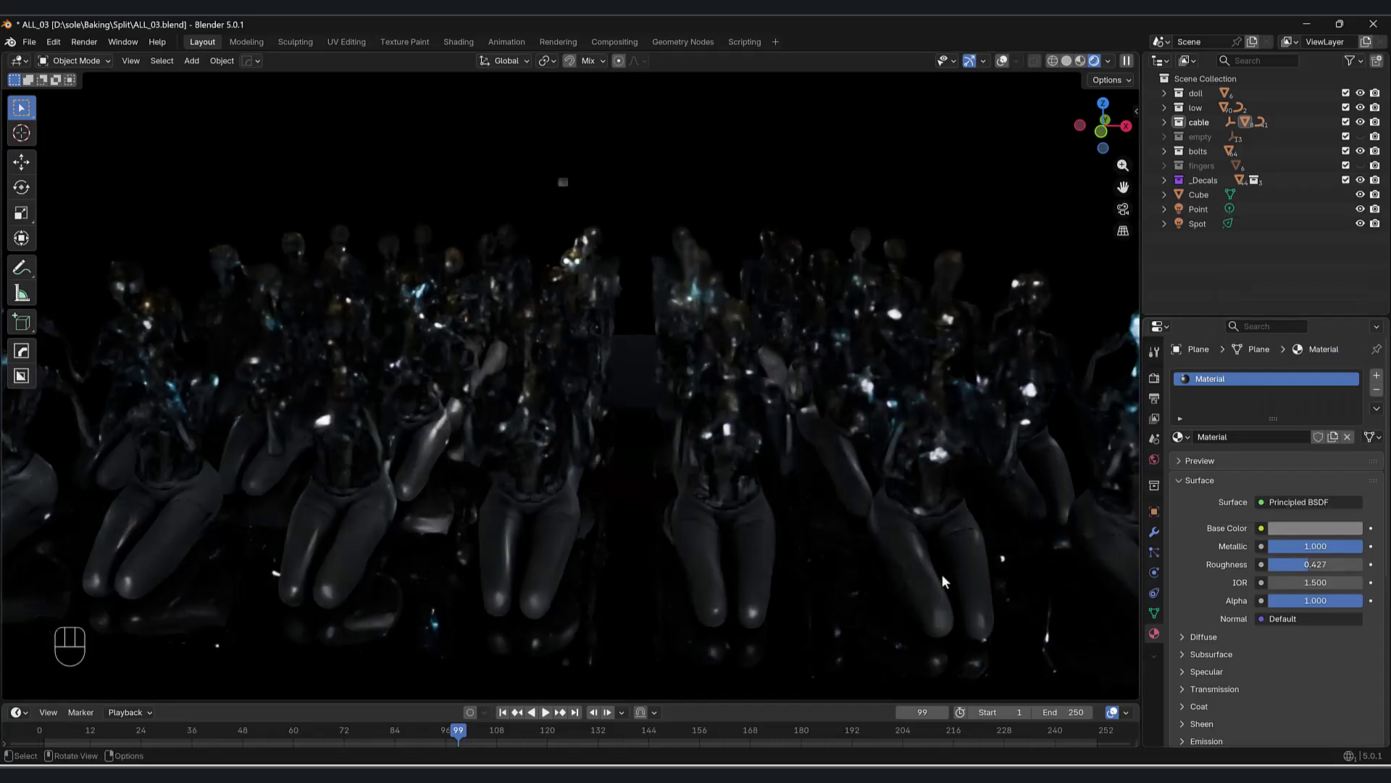
middle_click_drag(719, 490, 784, 488)
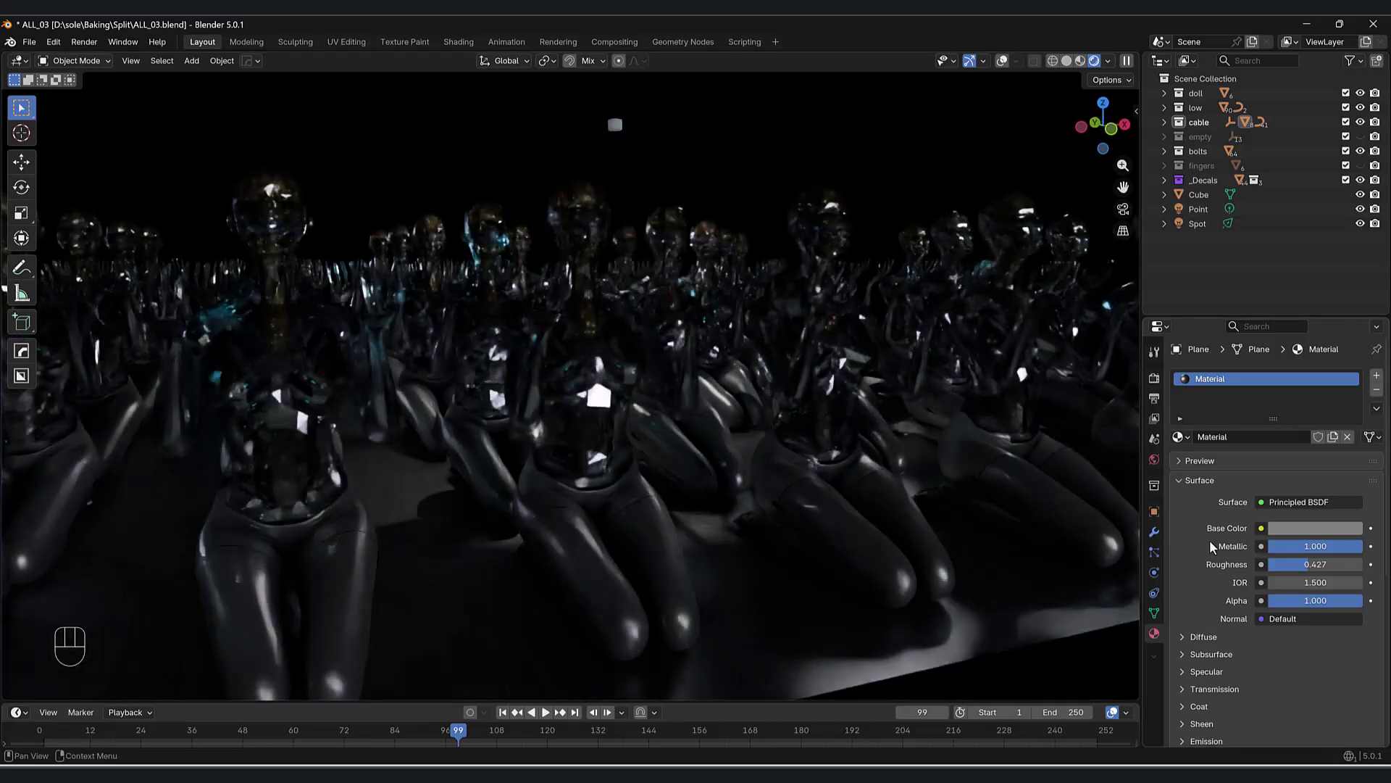
left_click_drag(1337, 556, 1288, 557)
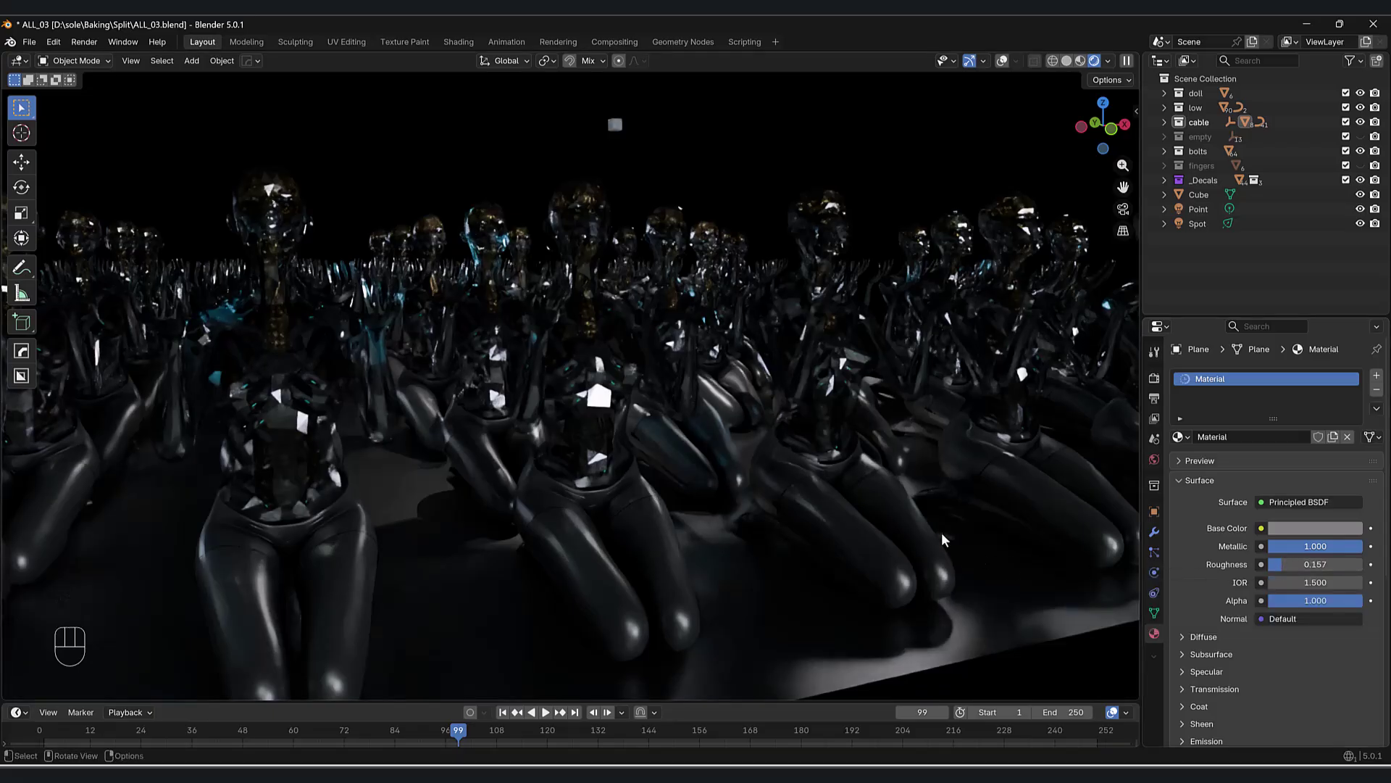
middle_click_drag(929, 537, 458, 371)
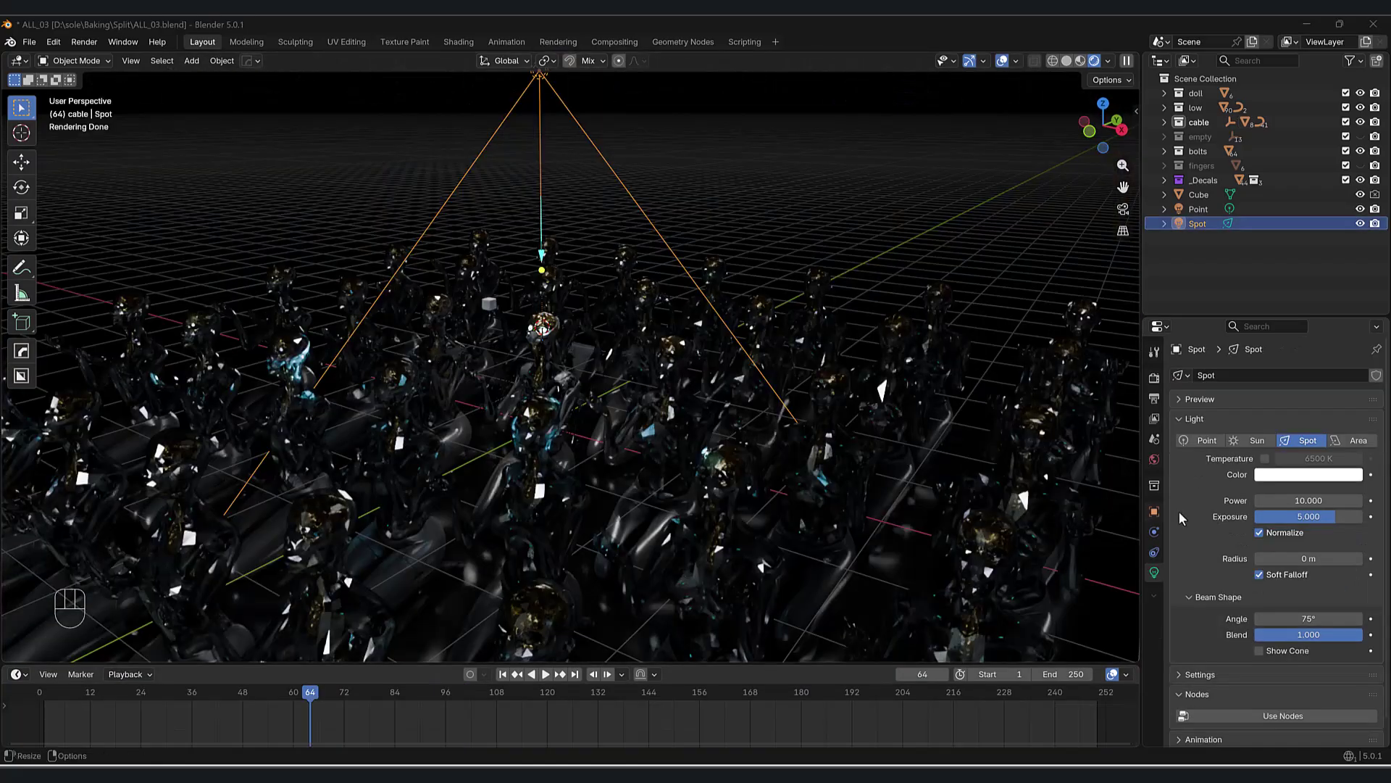
- Set the spot light's power to 50 and the blue point light's exposure to 2
double_click(1310, 500)
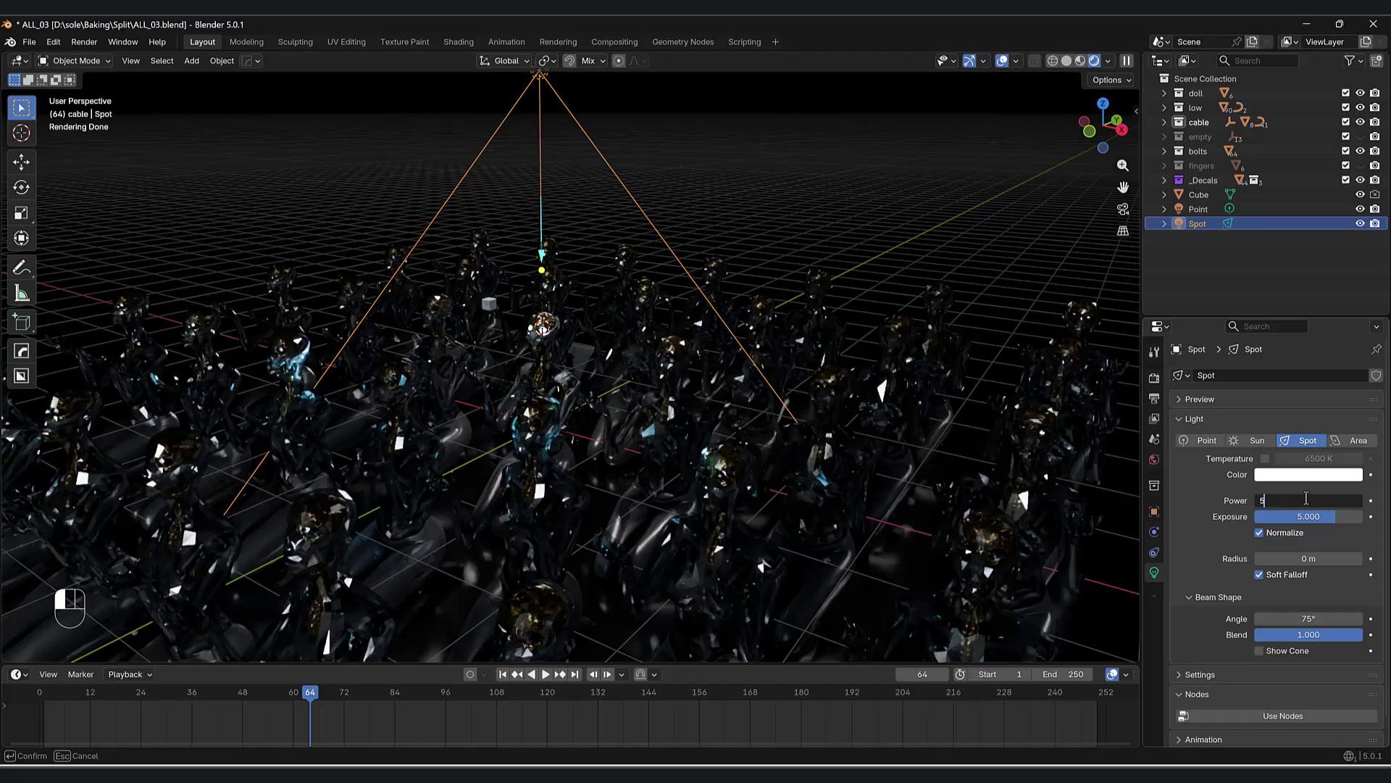
key("Return")
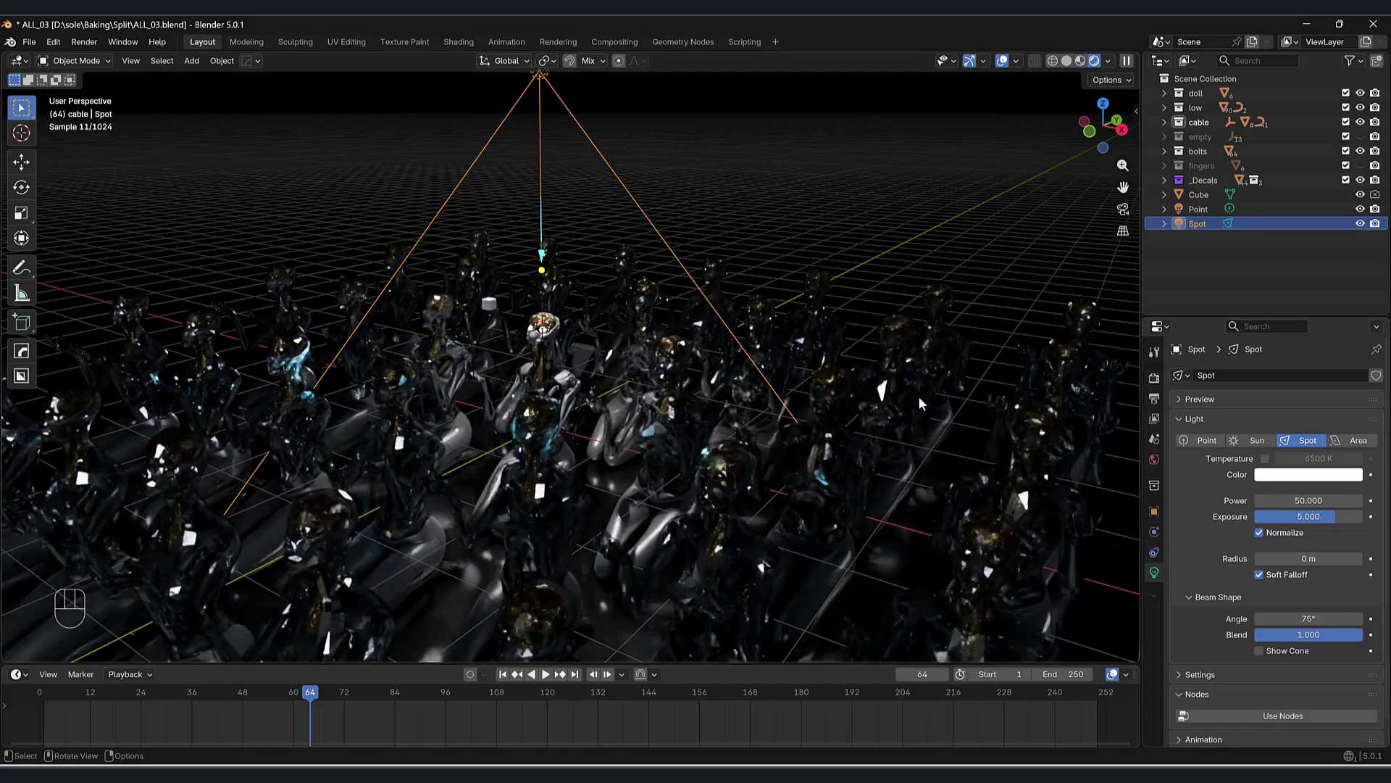
left_click(1199, 208)
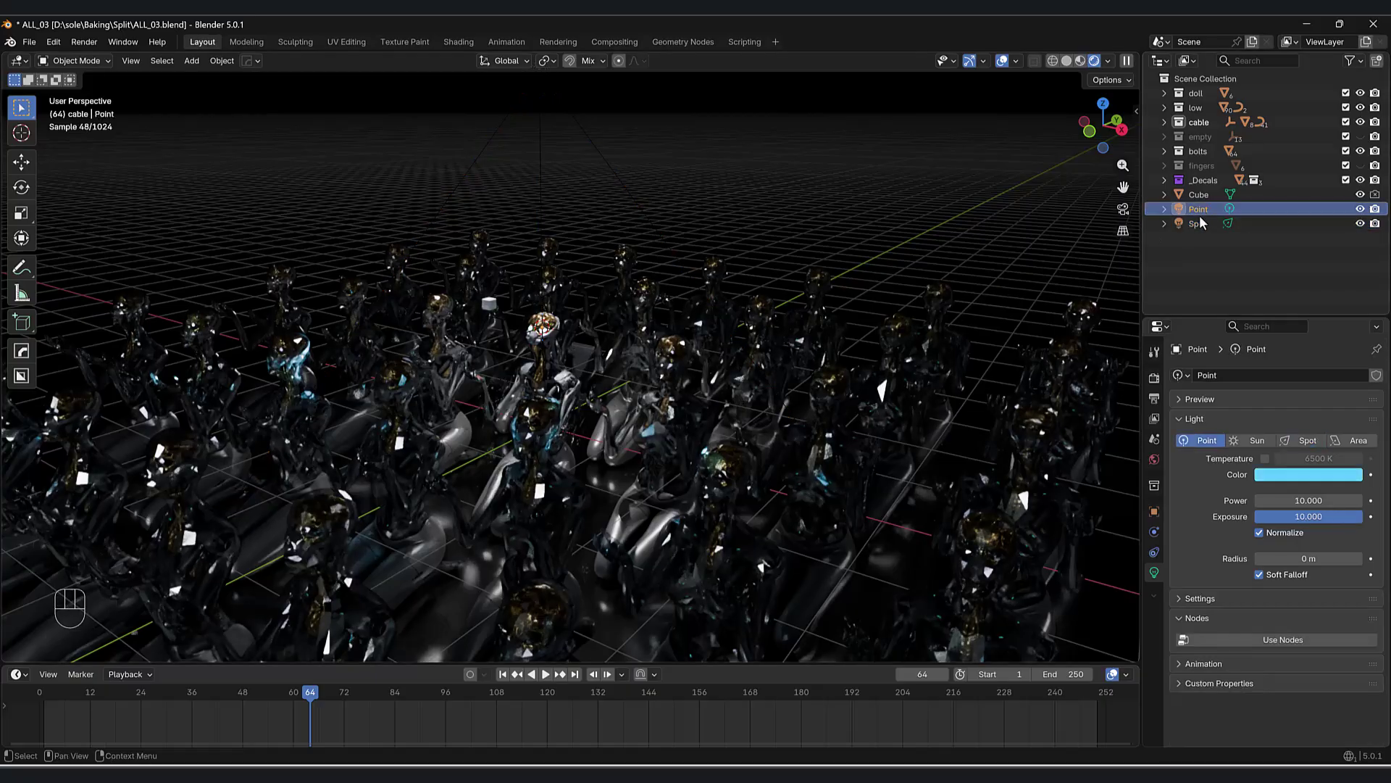
left_click(1301, 517)
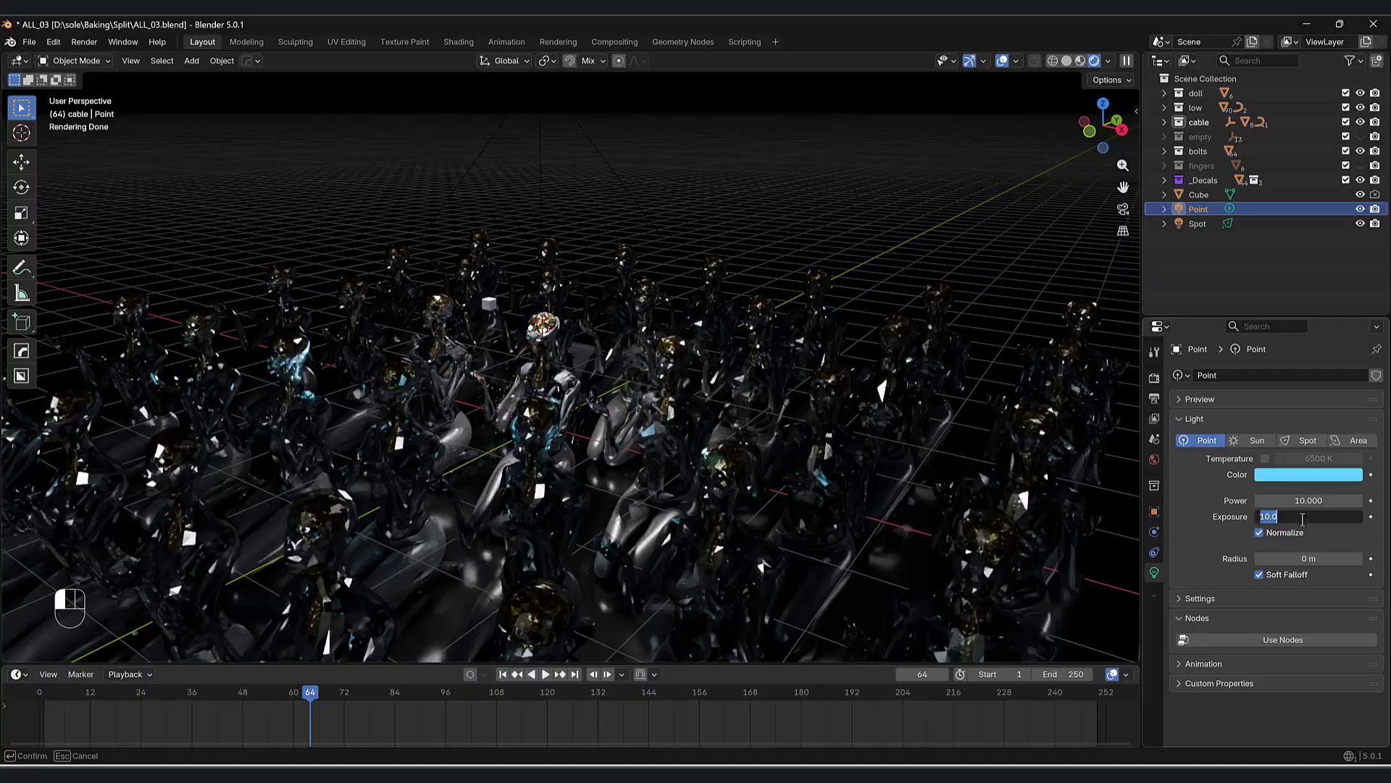
type("2")
key("Return")
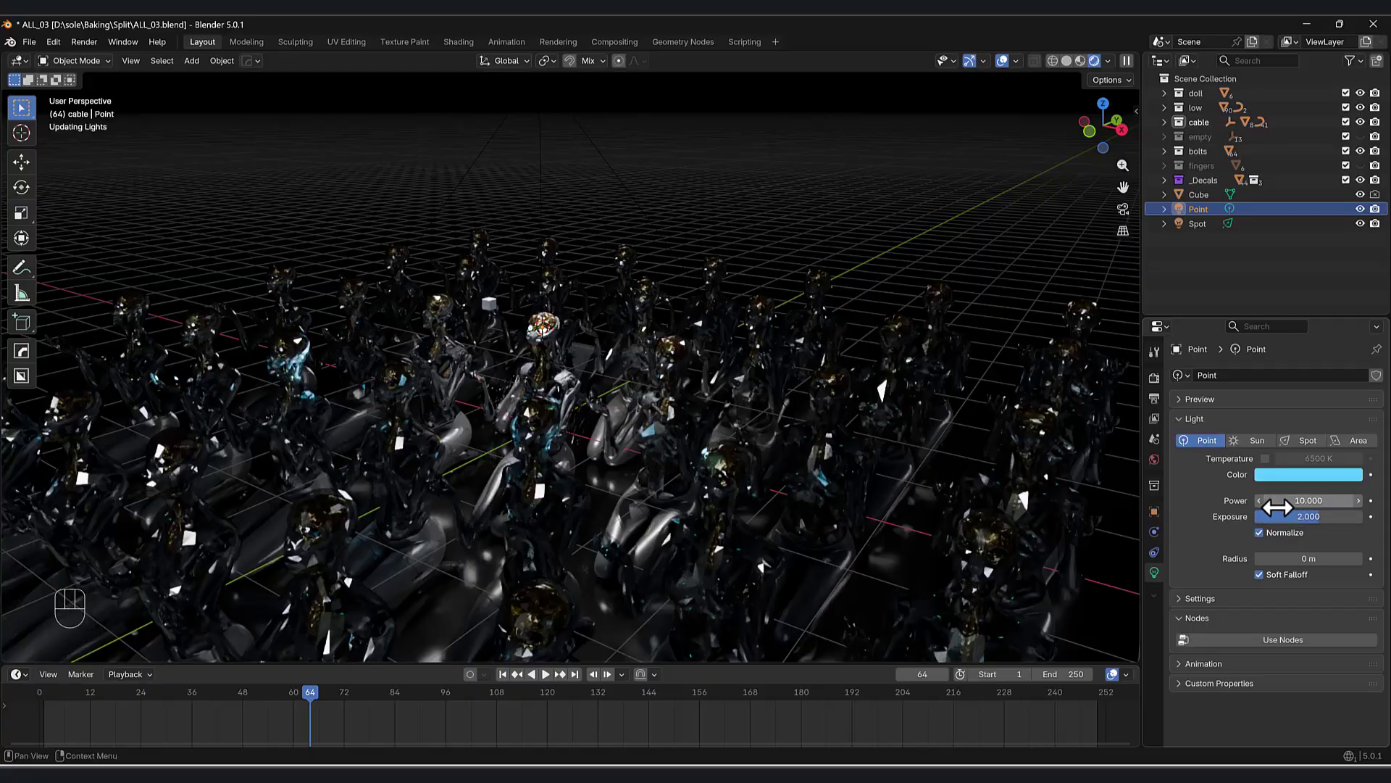
- Hide the viewport overlays and switch the viewport to solid shading
left_click(1002, 61)
left_click(1003, 63)
left_click(1003, 63)
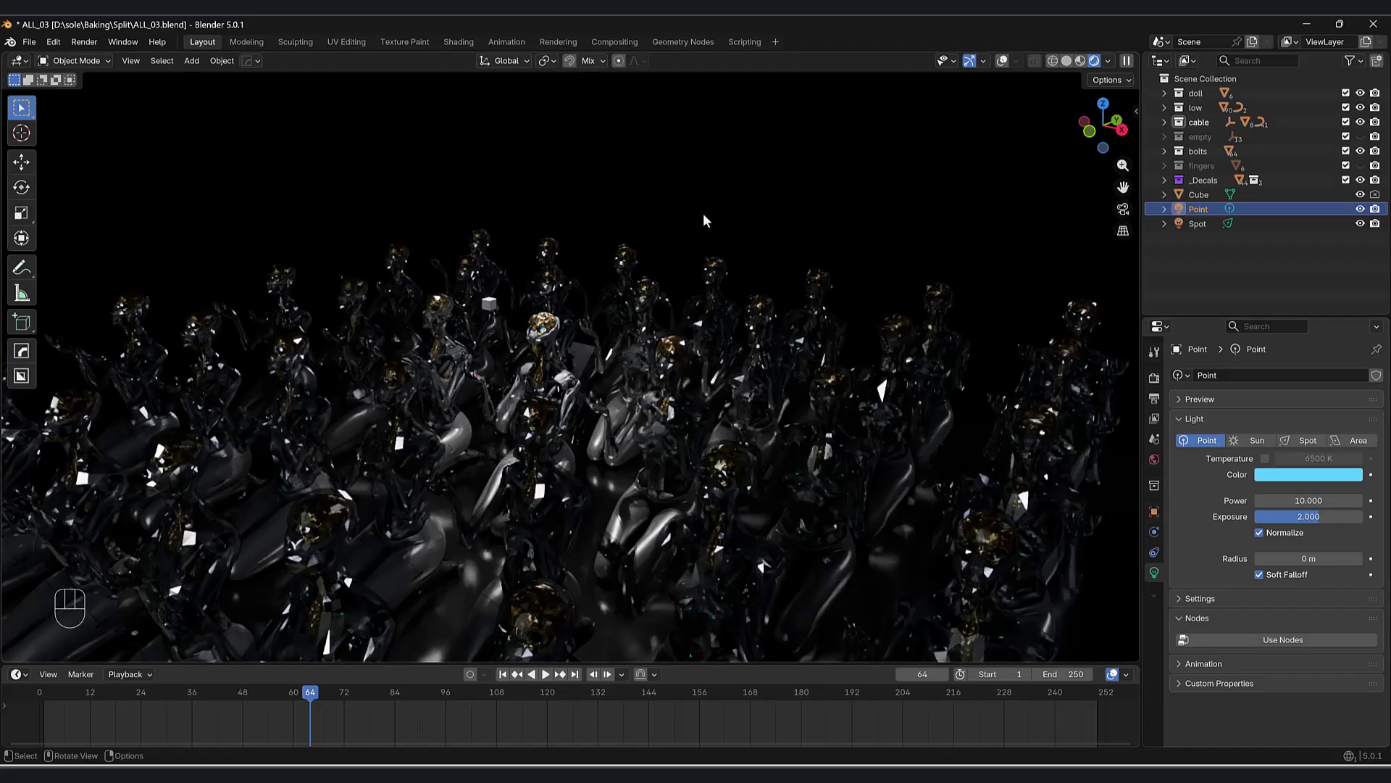
left_click(1068, 61)
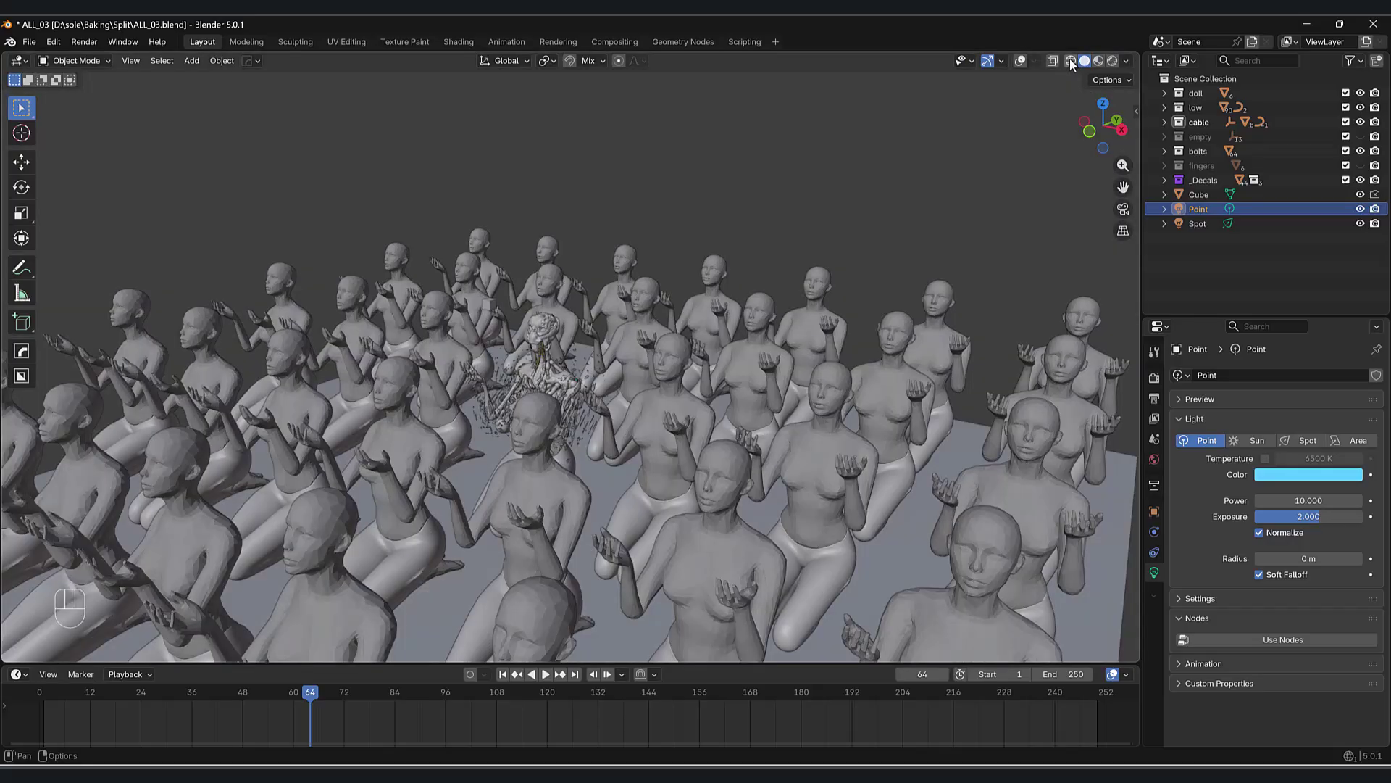
middle_click_drag(832, 284, 912, 245)
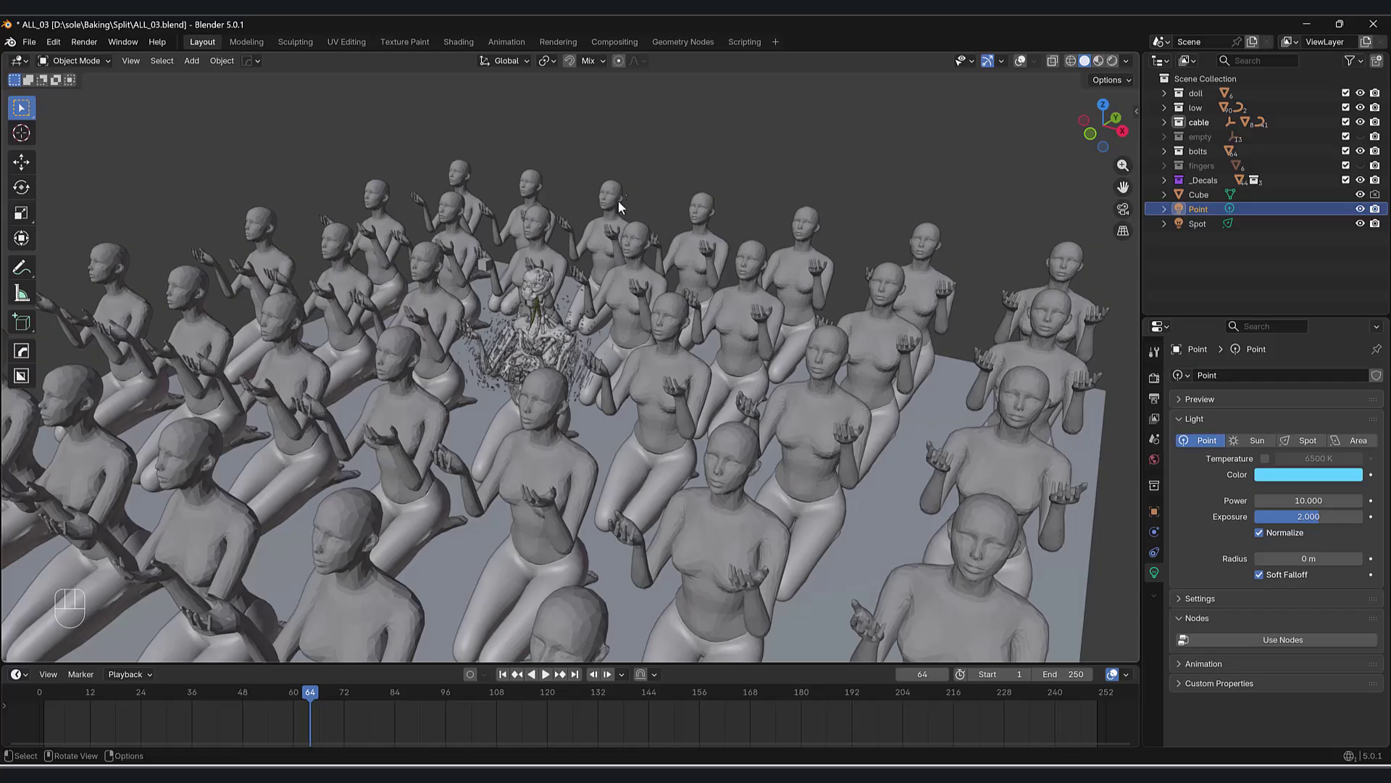
middle_click_drag(663, 390, 771, 408)
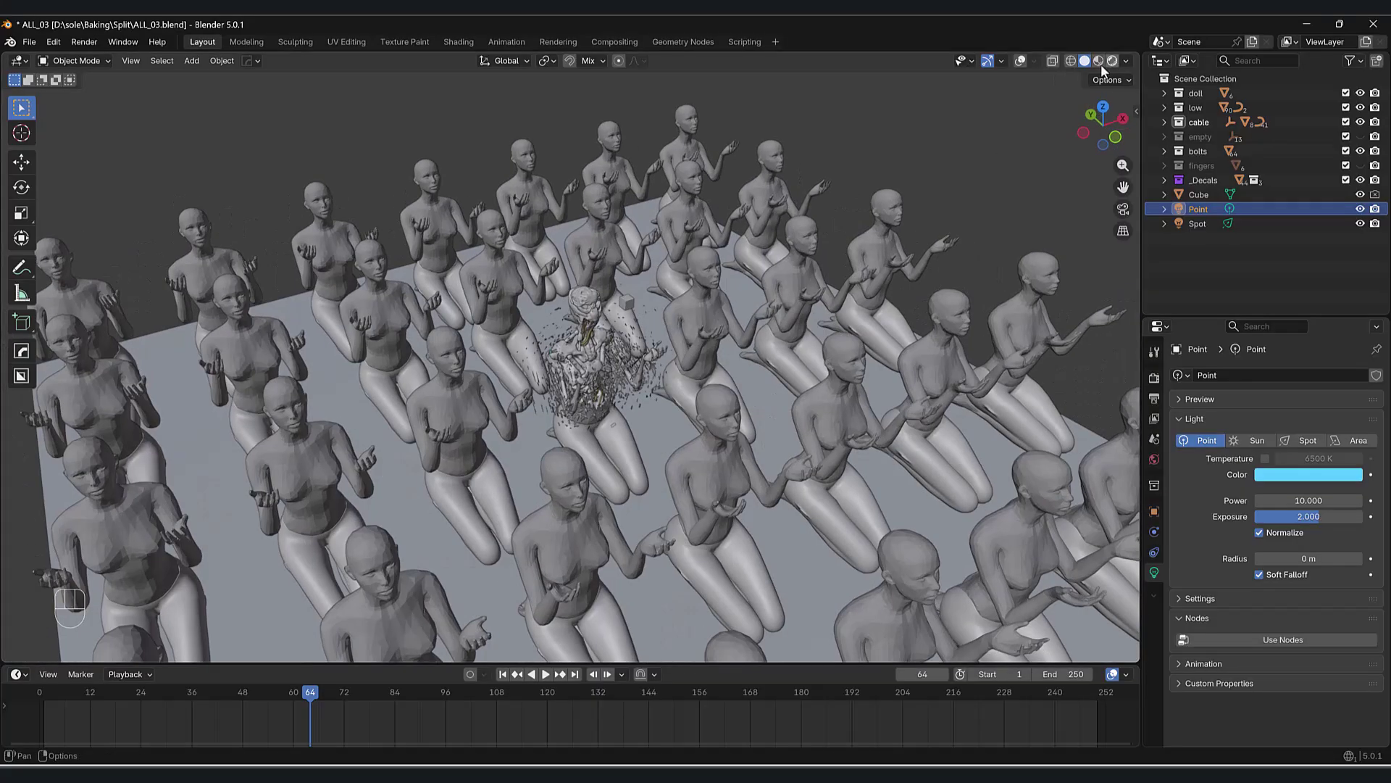
middle_click_drag(833, 249, 706, 245)
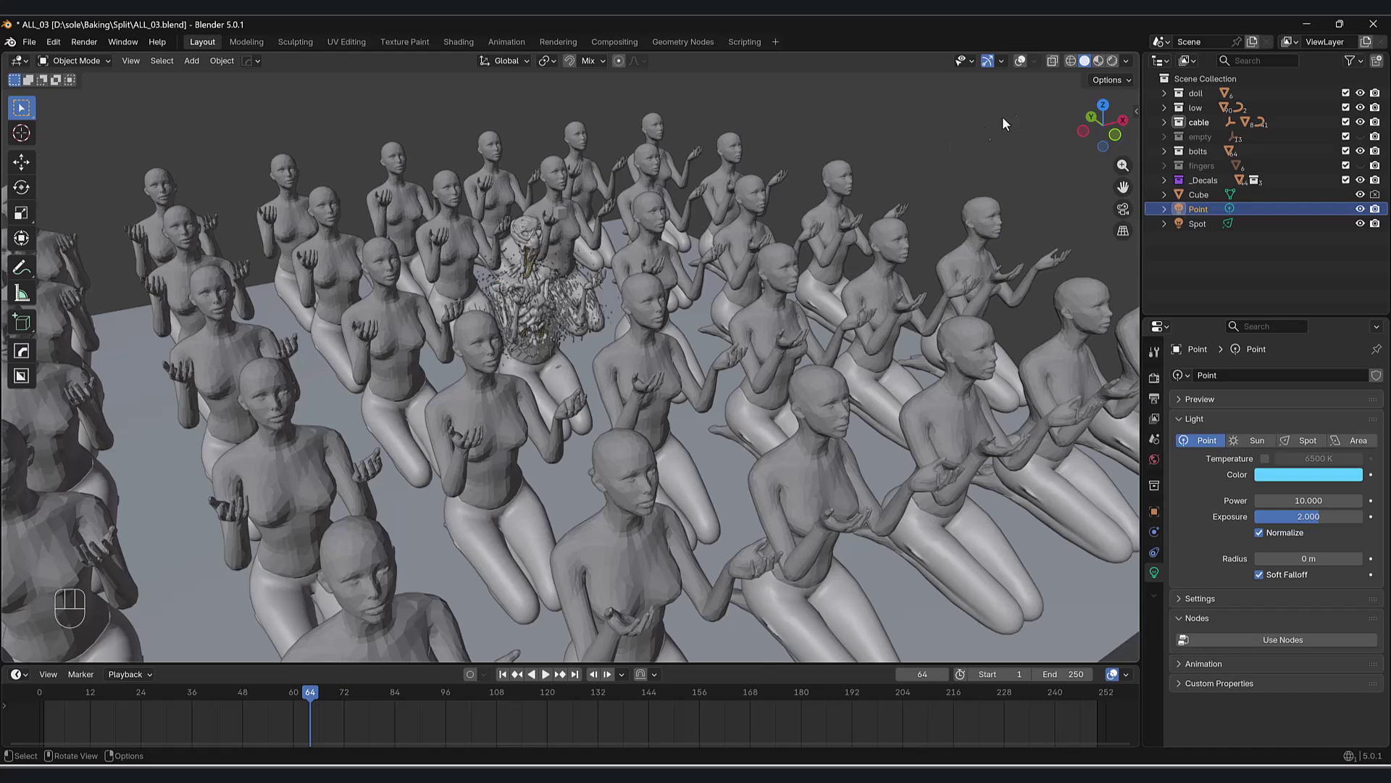
- Split the 3D viewport into two side-by-side views of similar width and show overlays only in the first one
left_click_drag(1139, 49, 529, 127)
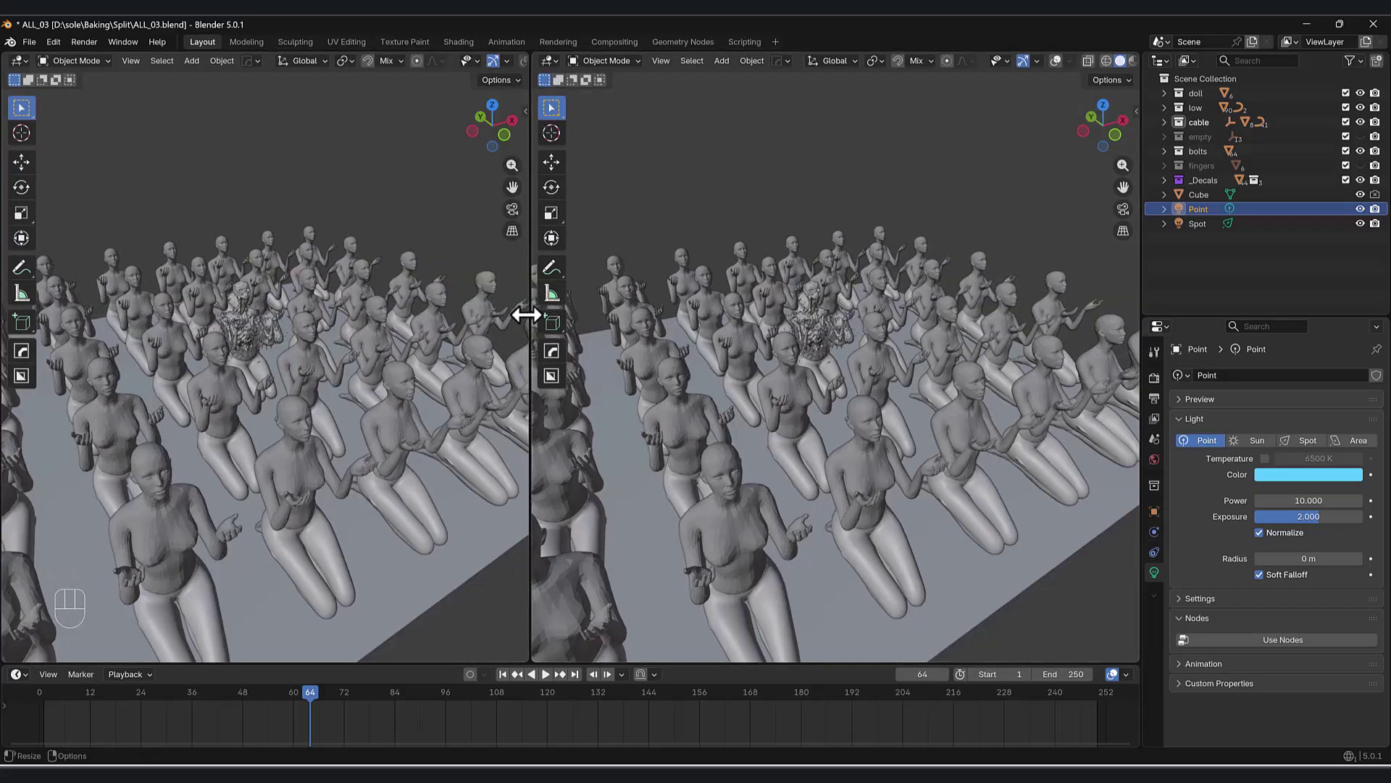
left_click_drag(530, 316, 549, 316)
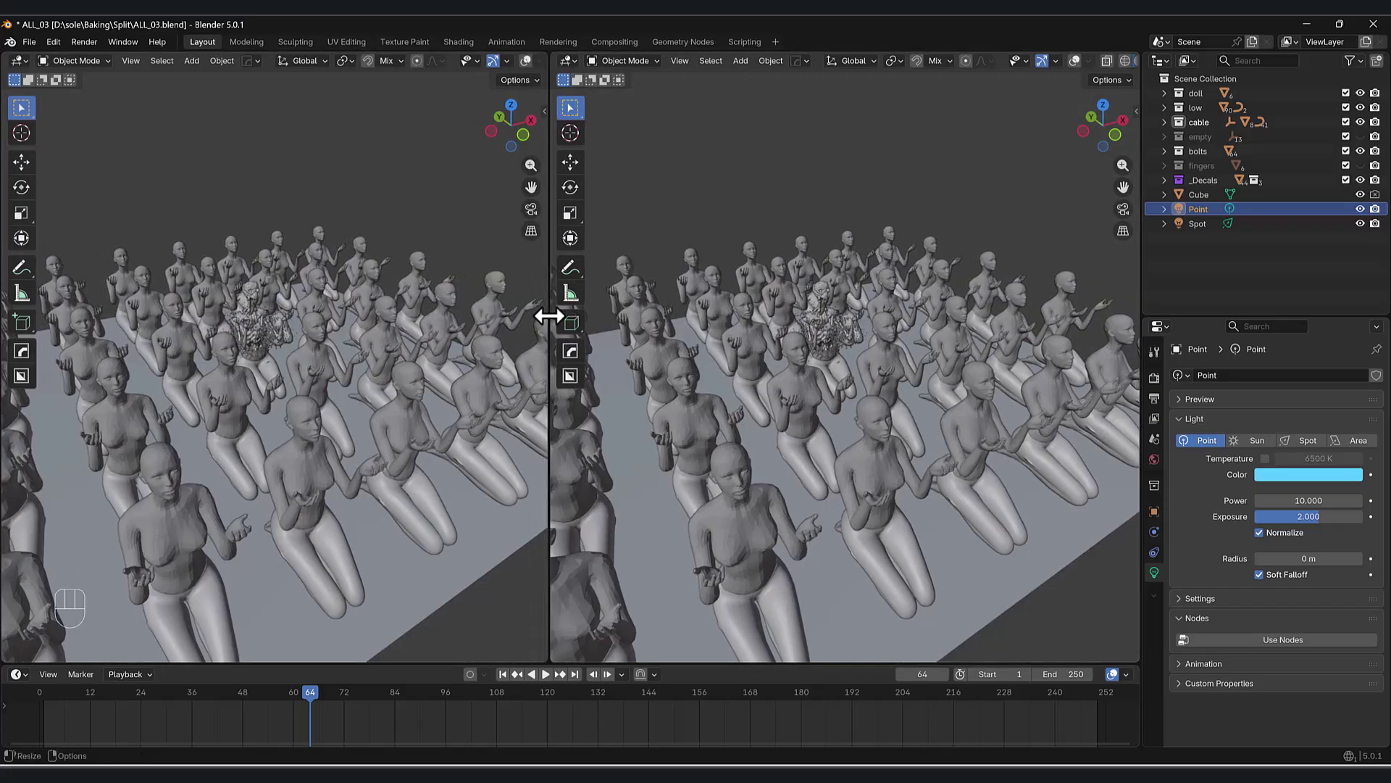
middle_click_drag(393, 360, 419, 306)
left_click(527, 61)
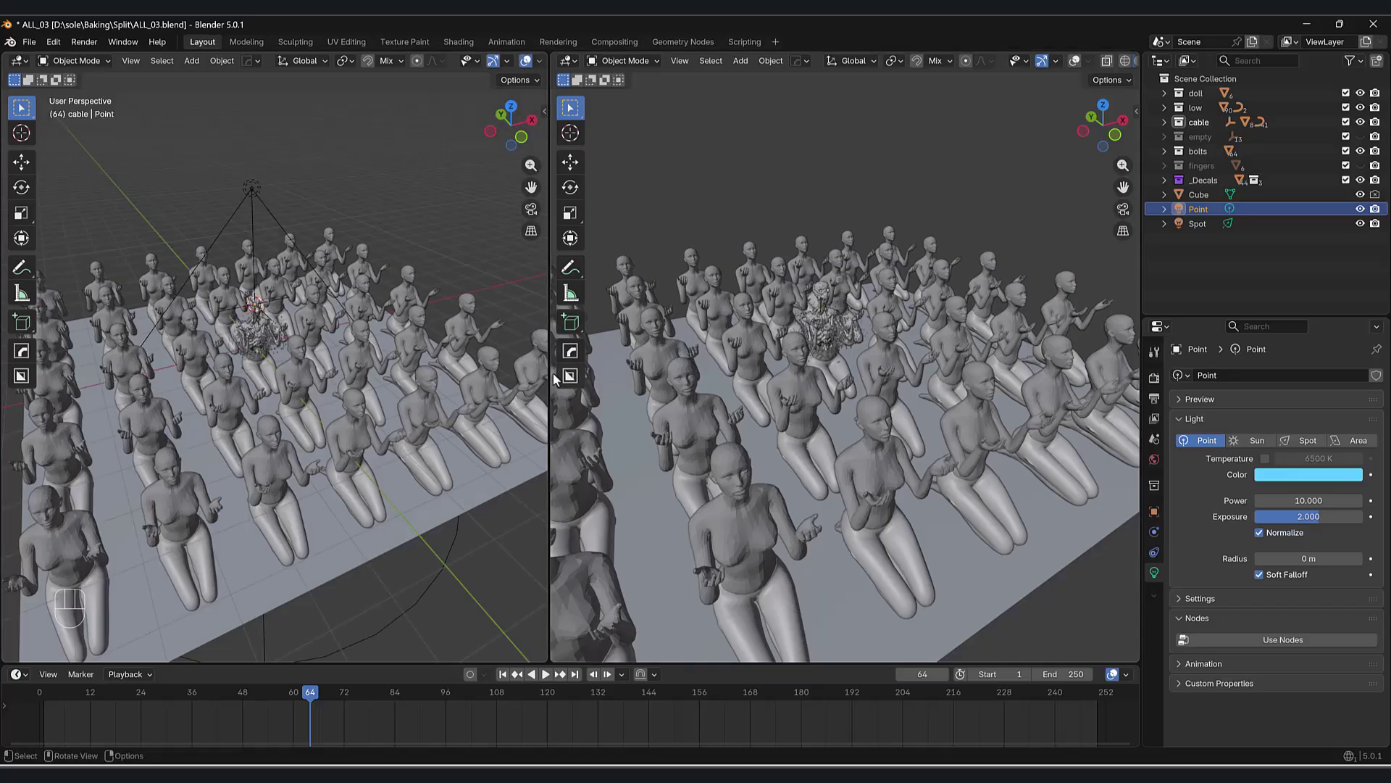
left_click_drag(551, 373, 606, 356)
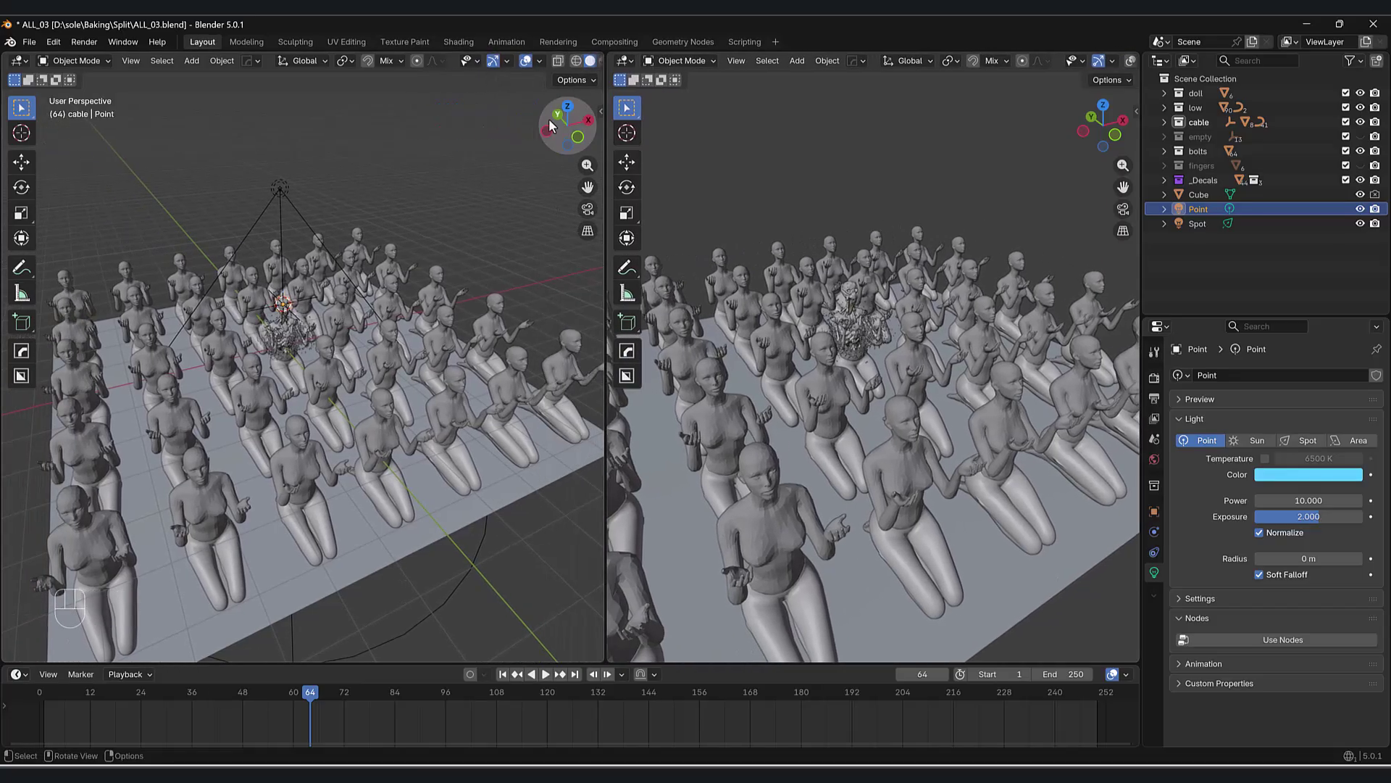
- Add a camera and move it horizontally from the center of the scene to the near corner of the floor
mouse_move(338, 316)
middle_mouse_down()
mouse_move(329, 359)
mouse_move(334, 295)
middle_mouse_up()
scroll(337, 295, "down", 5)
key("shift+a")
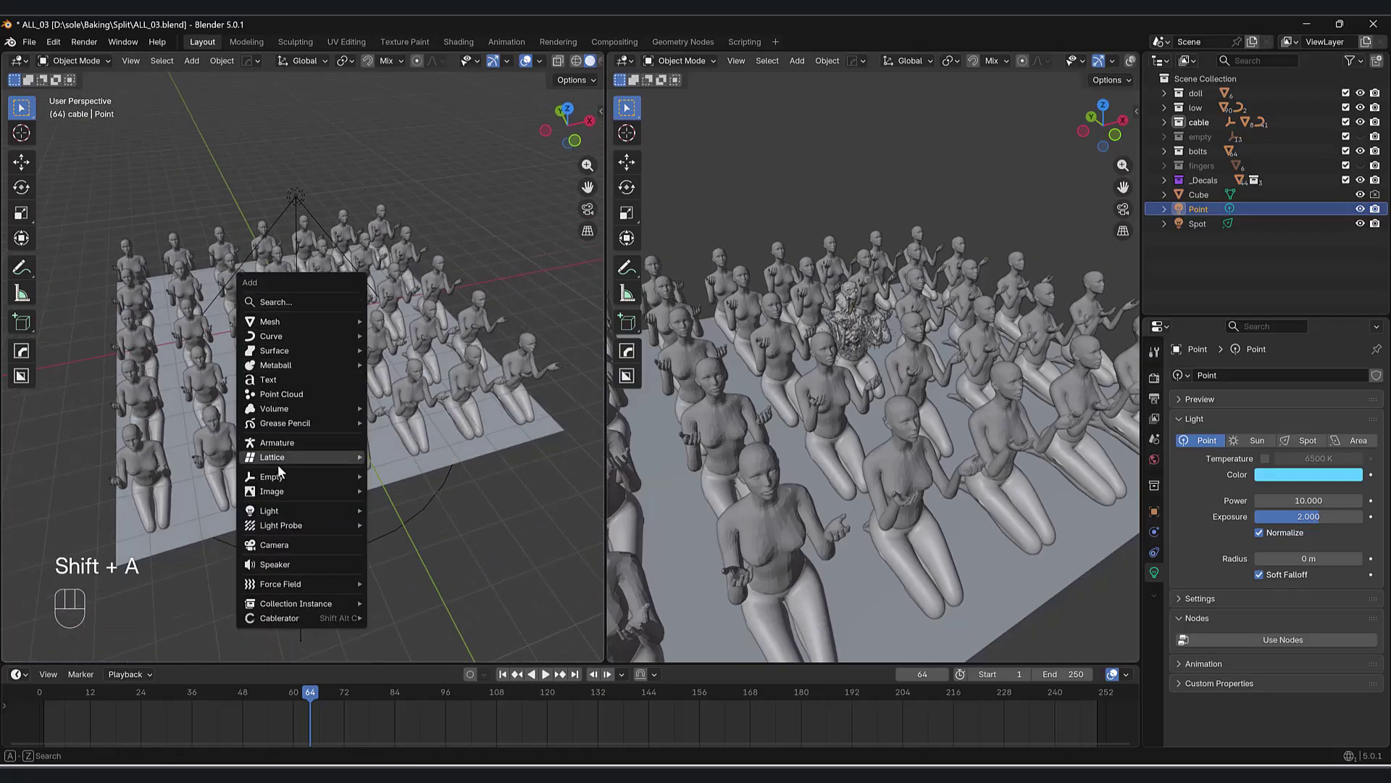
left_click(268, 542)
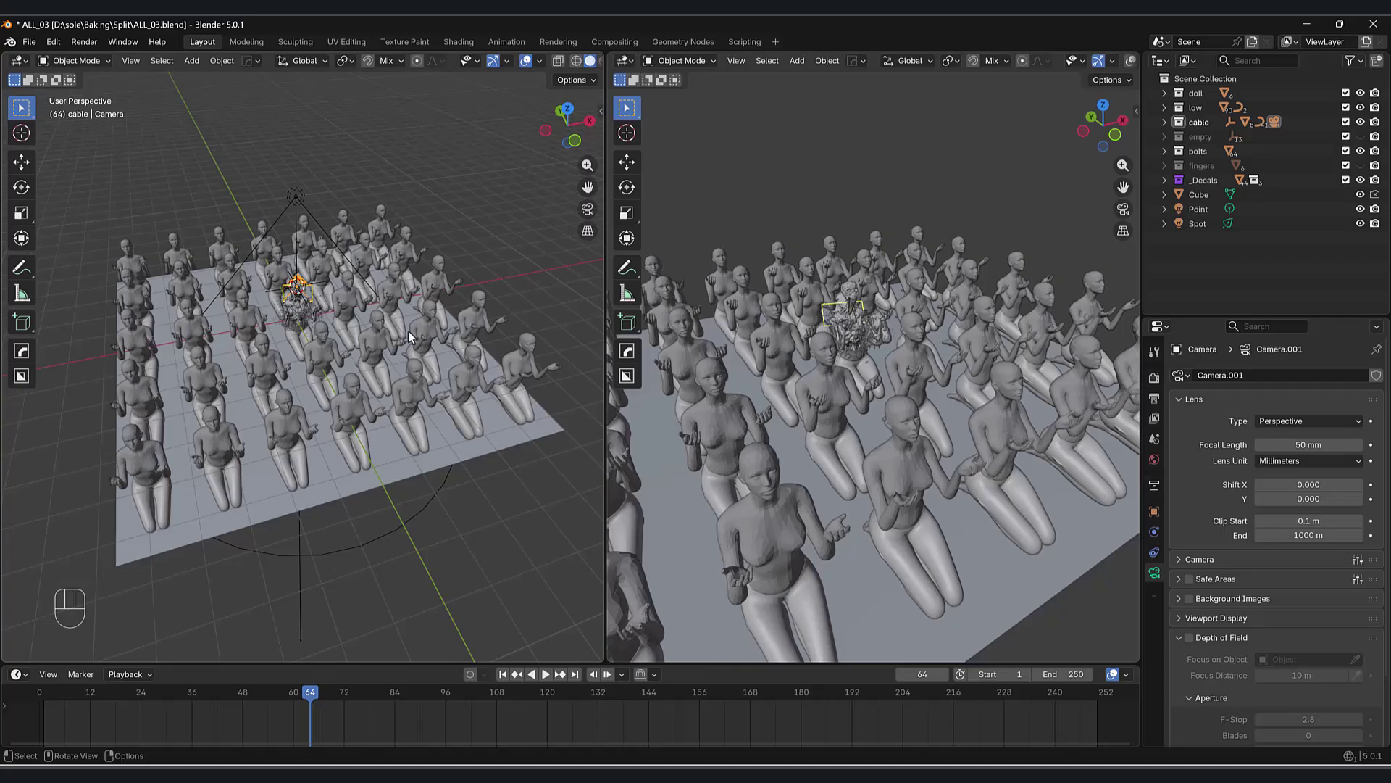
key("g")
key("shift+z")
left_click(203, 632)
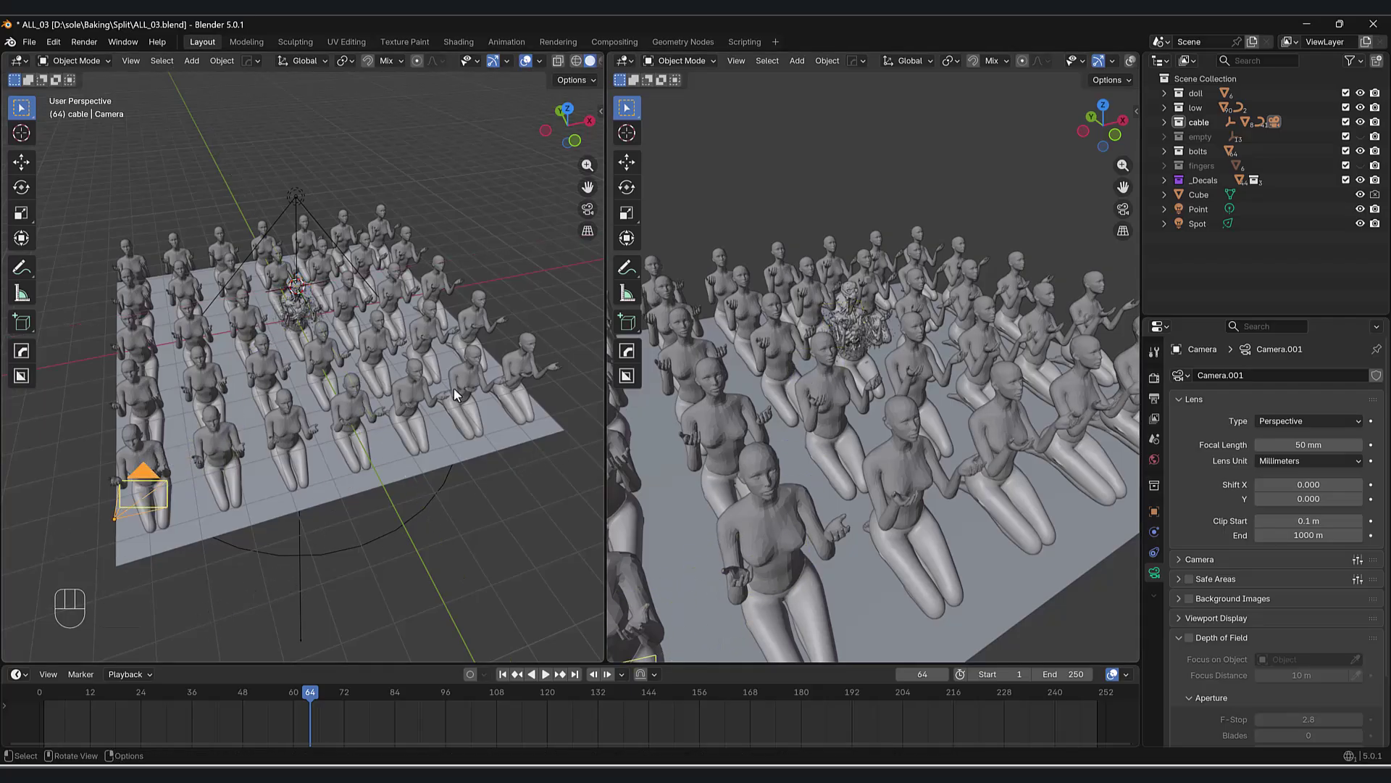
- Add a cube-shaped empty at the scene center and scale it up until it surrounds most of the figures
middle_click_drag(454, 388, 446, 401)
key("shift+a")
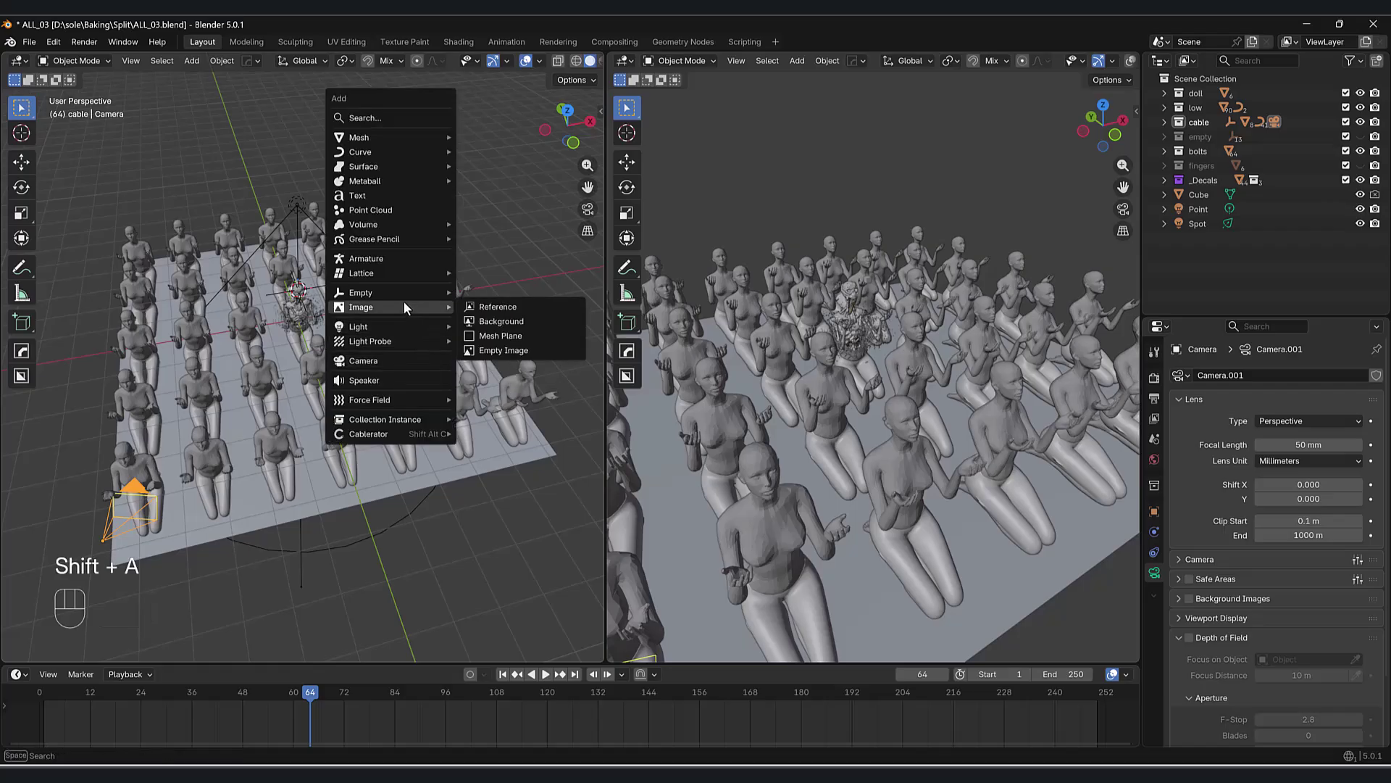
mouse_move(406, 293)
left_click(481, 348)
key("s")
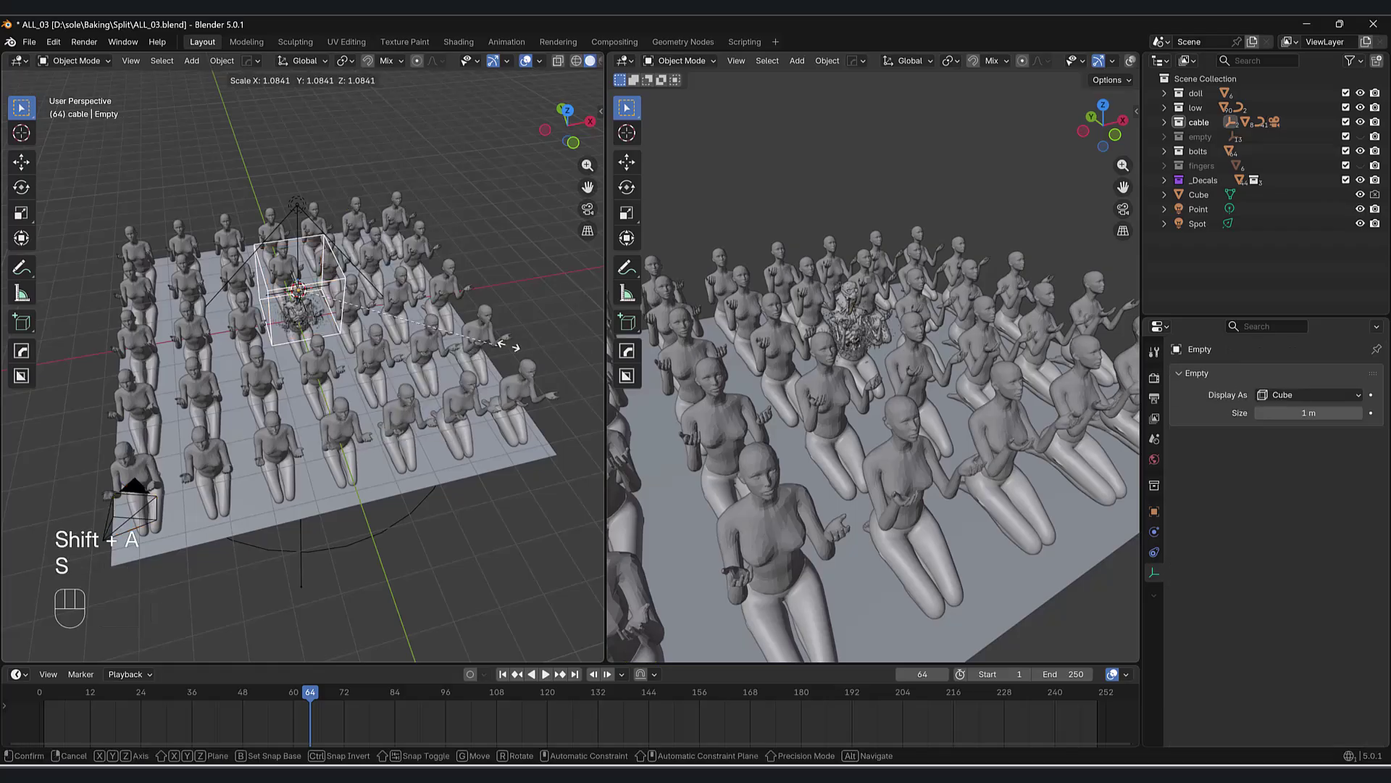
left_click(497, 367)
- Add a Track To constraint to the camera with the new cube-shaped empty as its target
left_click(135, 491)
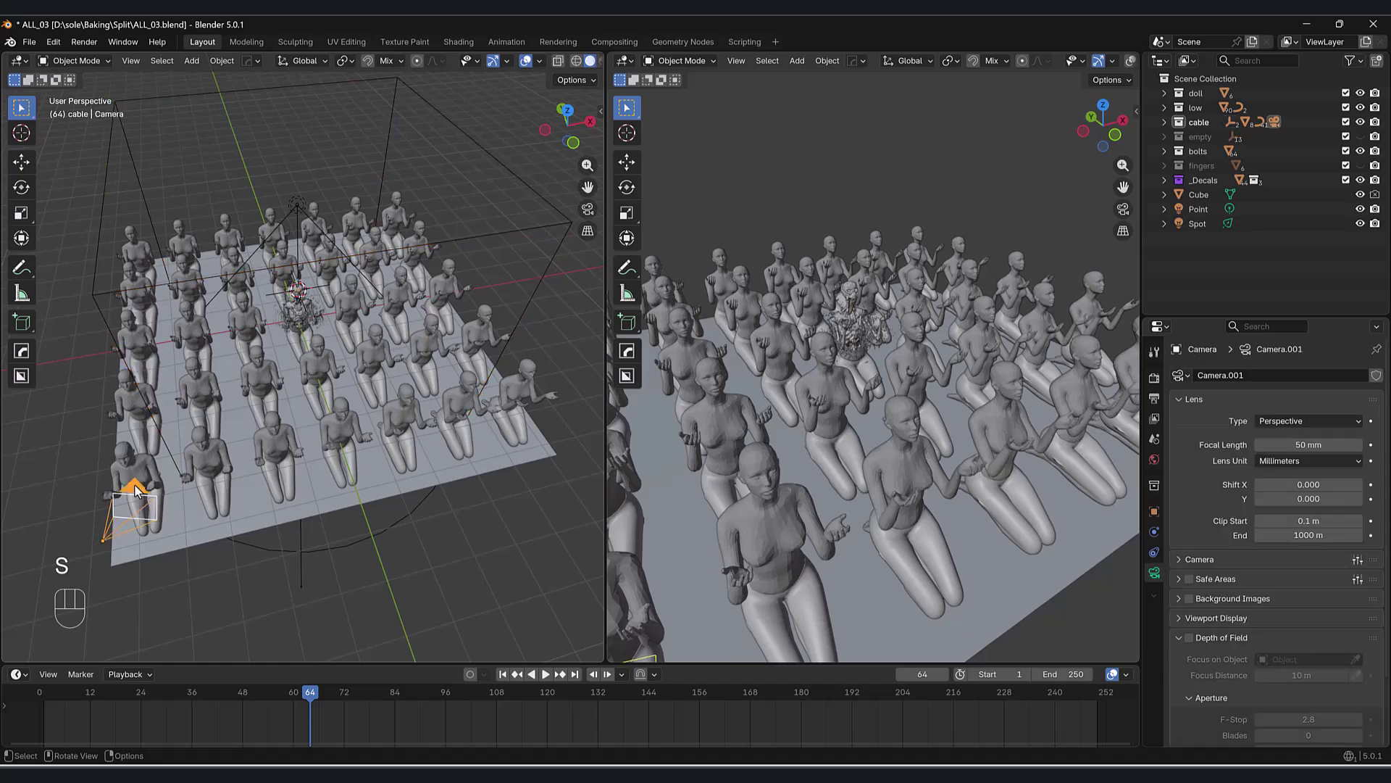
left_click(1155, 555)
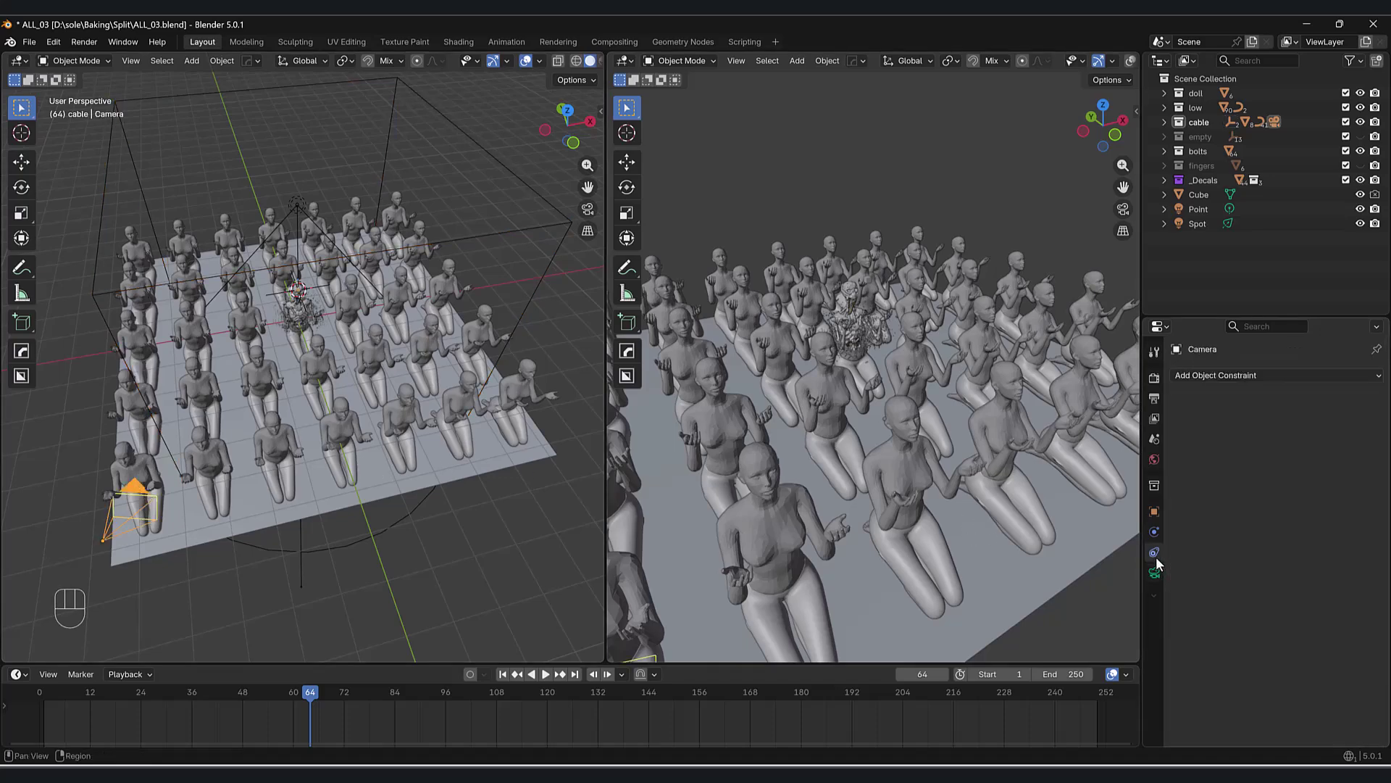
left_click(1219, 376)
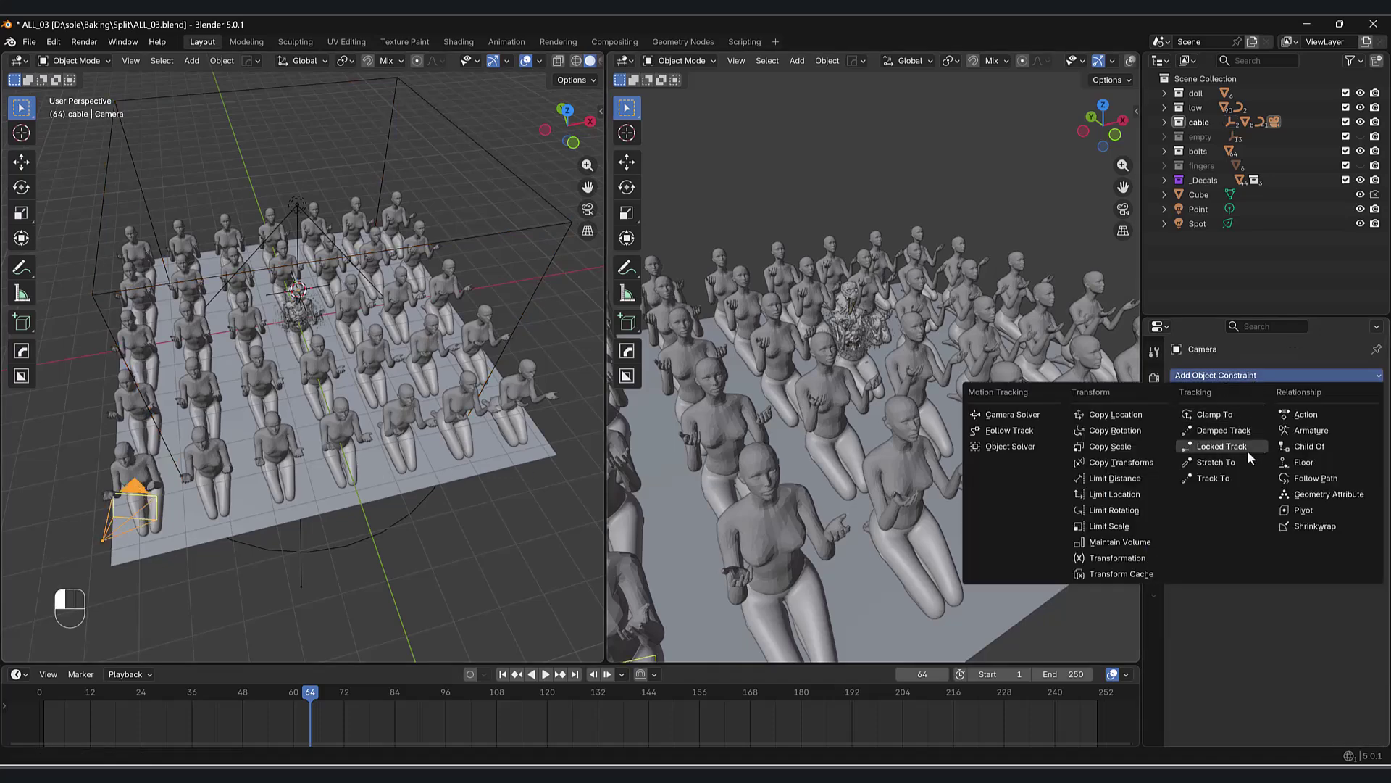
left_click(1212, 477)
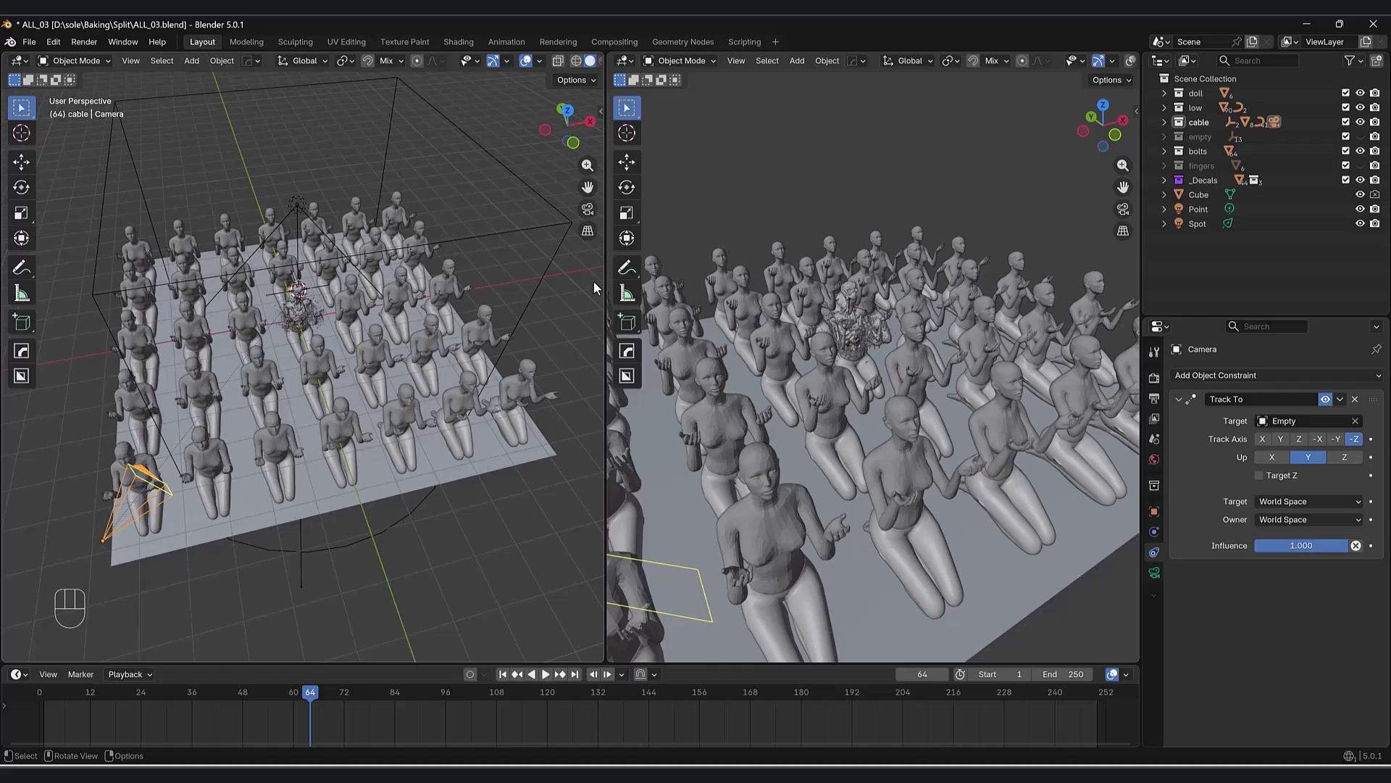
- Turn the first viewport into a narrow view through the camera and show overlays in the wider second viewport
left_click_drag(606, 275, 464, 276)
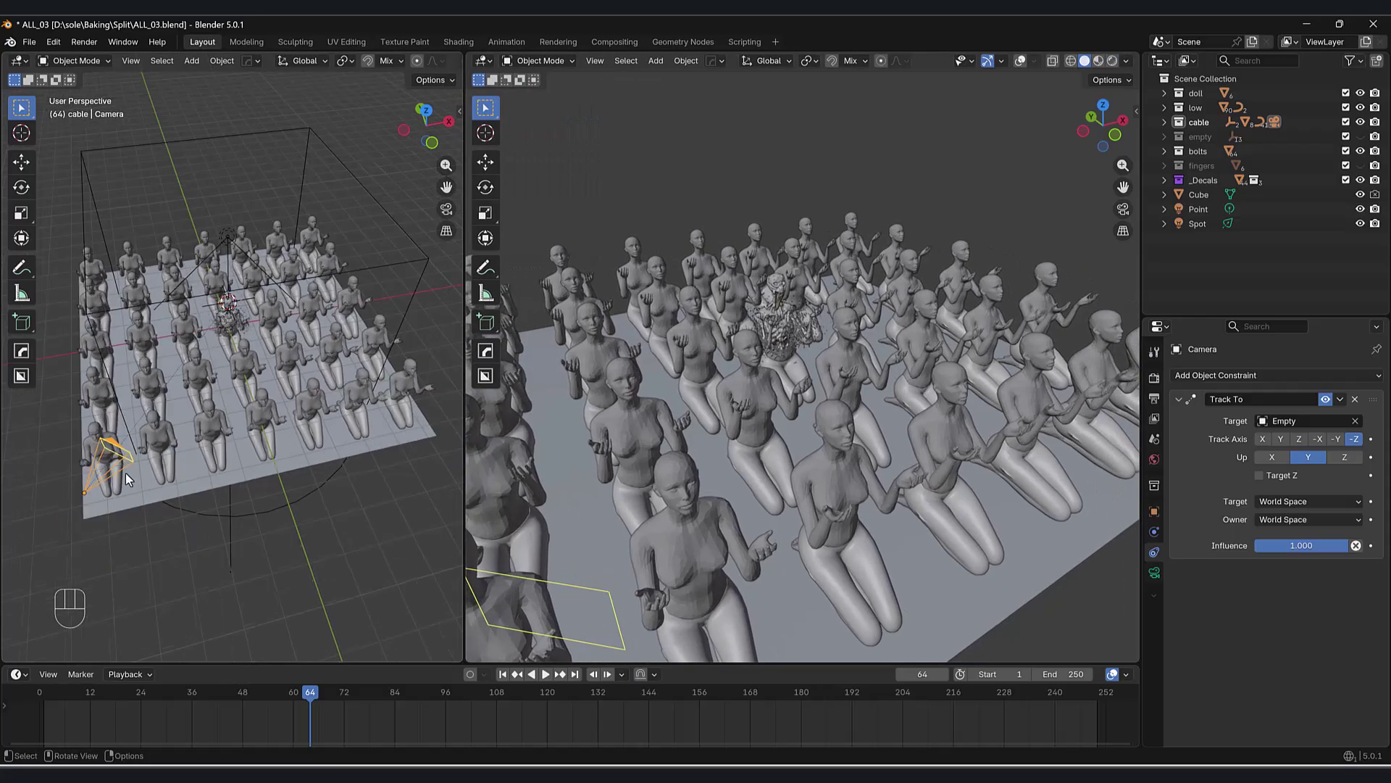
middle_click_drag(124, 476, 124, 459)
key("ctrl+KP_0")
scroll(692, 518, "down", 8)
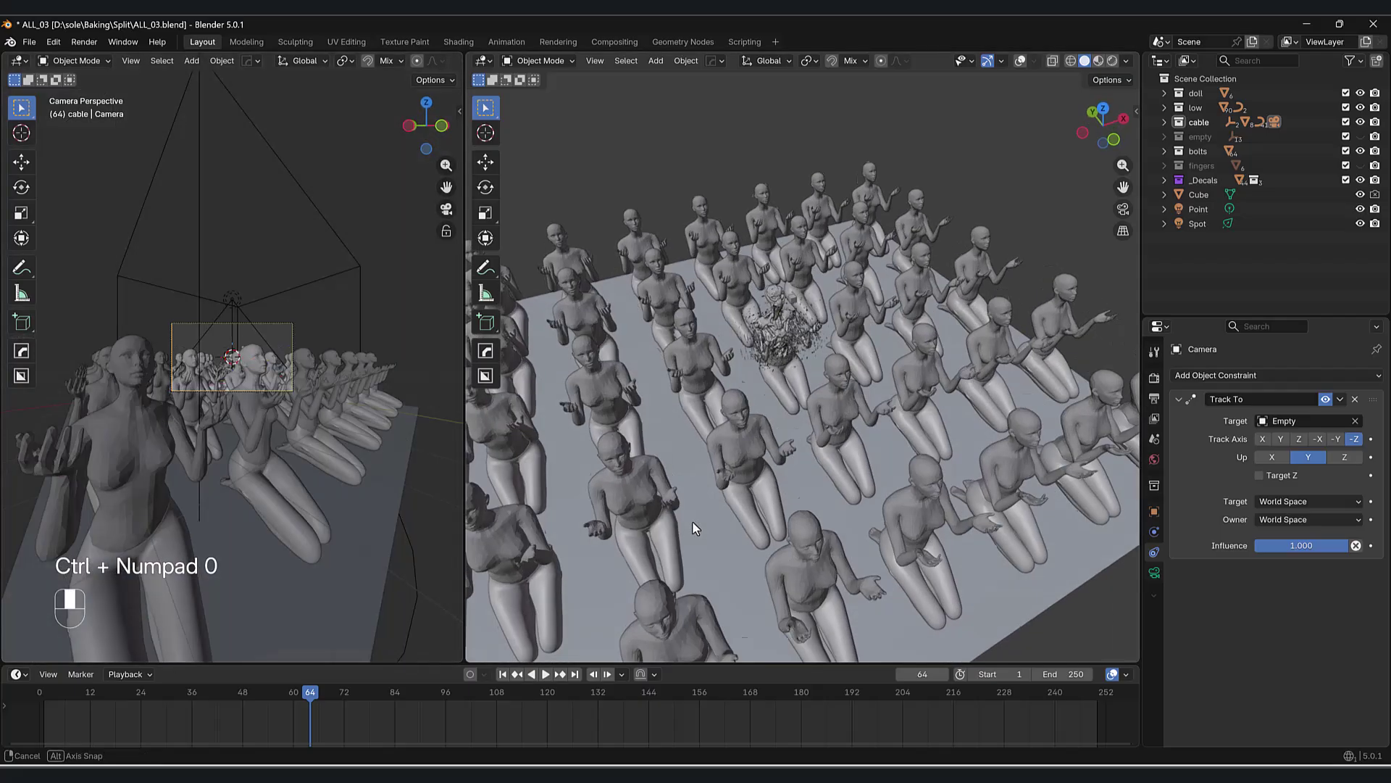
left_click_drag(461, 487, 275, 468)
middle_click_drag(223, 466, 229, 616, "shift")
middle_click_drag(563, 518, 545, 489)
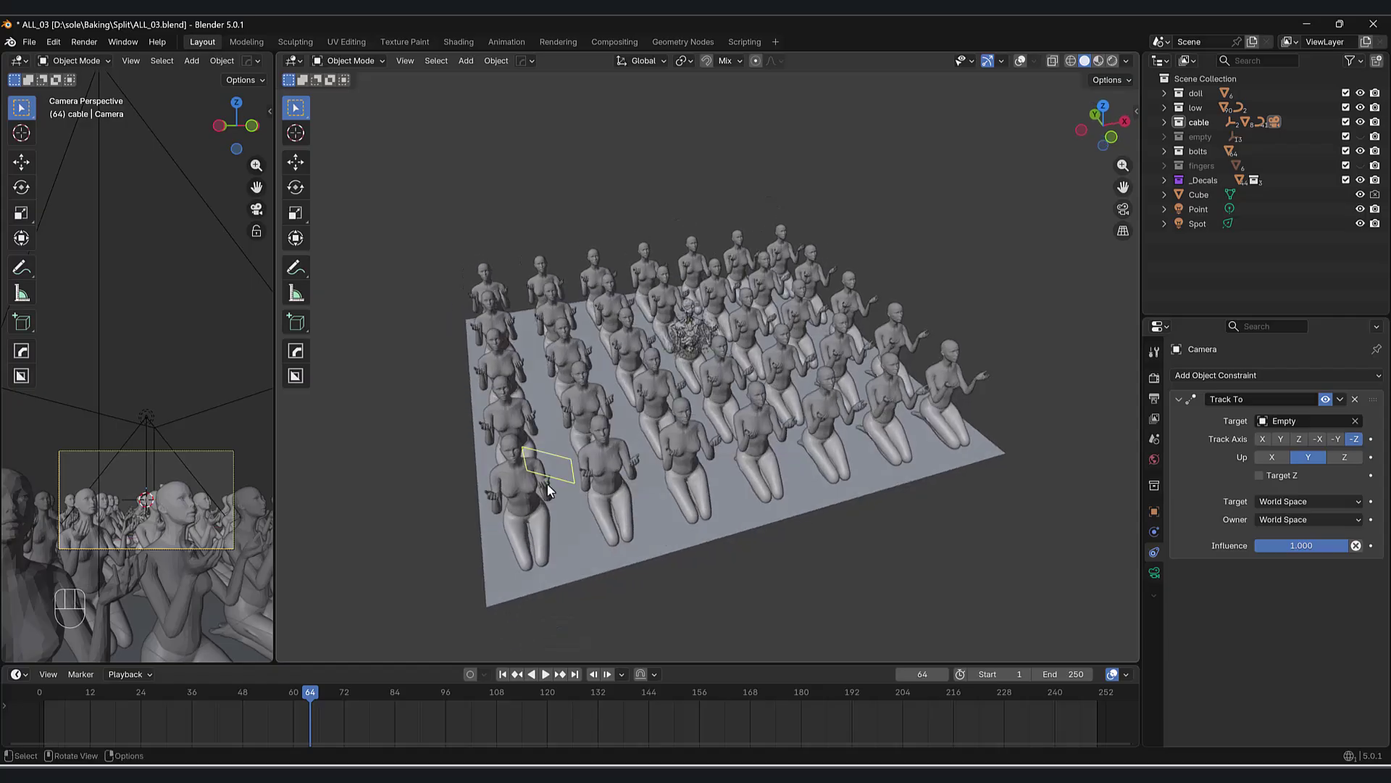
left_click(1019, 60)
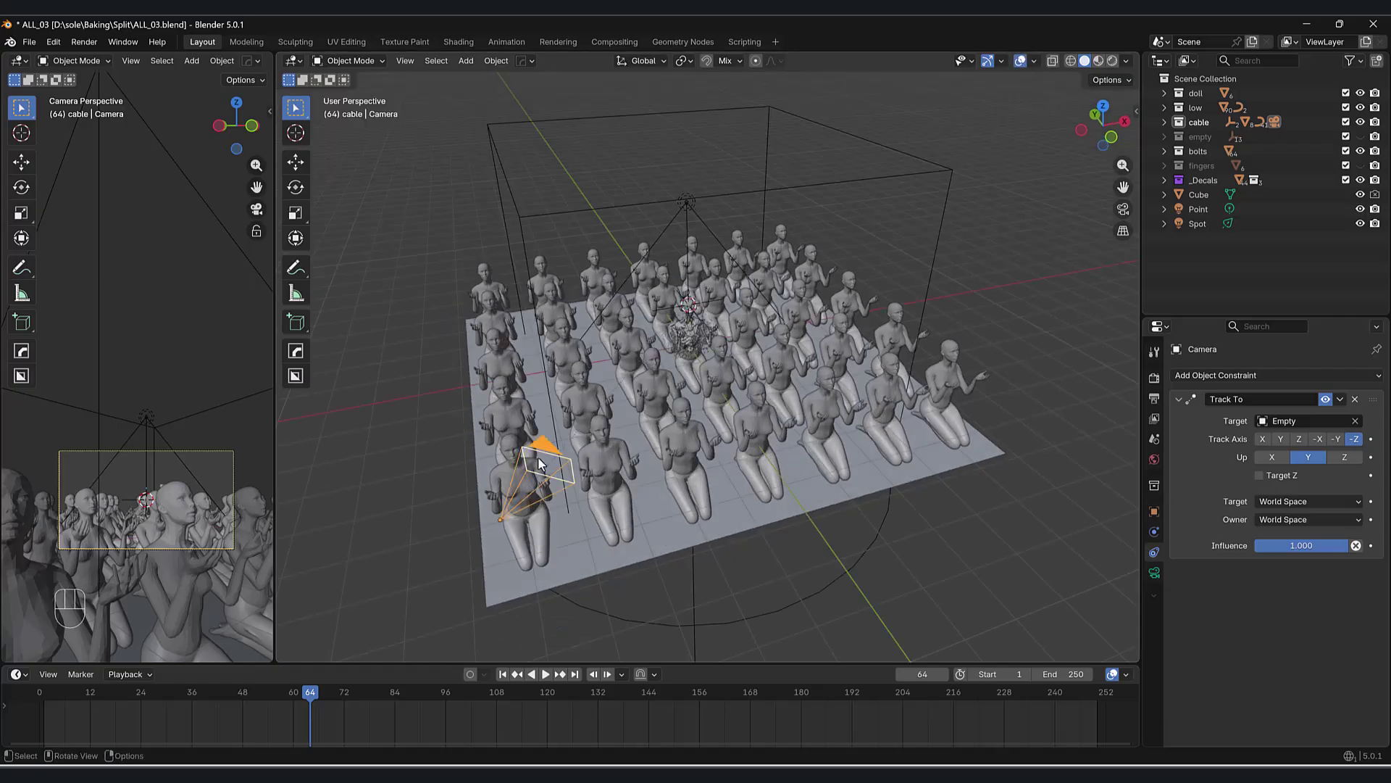
- Move the camera horizontally outward past the corner figure and enlarge its frame in the camera view
middle_click_drag(591, 476, 576, 453)
key("g")
key("shift+z")
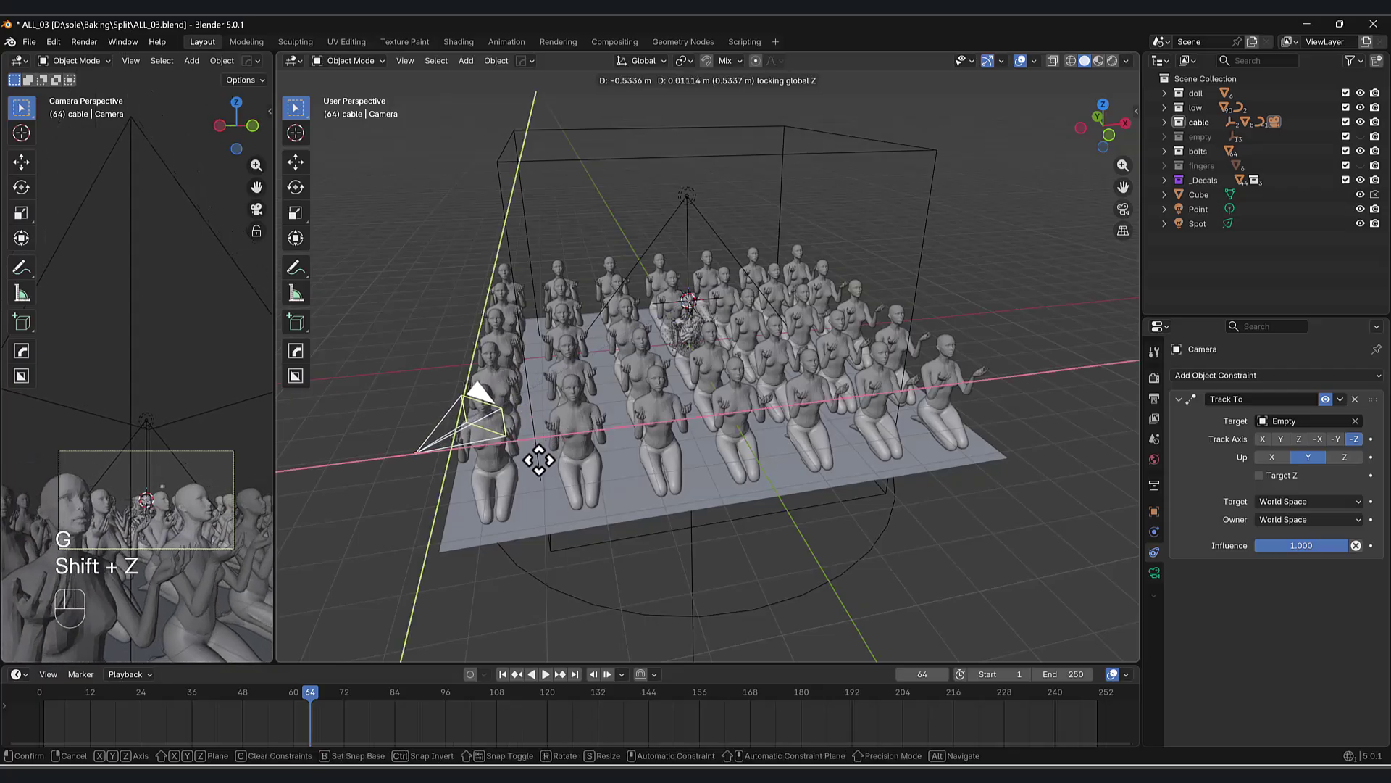
left_click(499, 437)
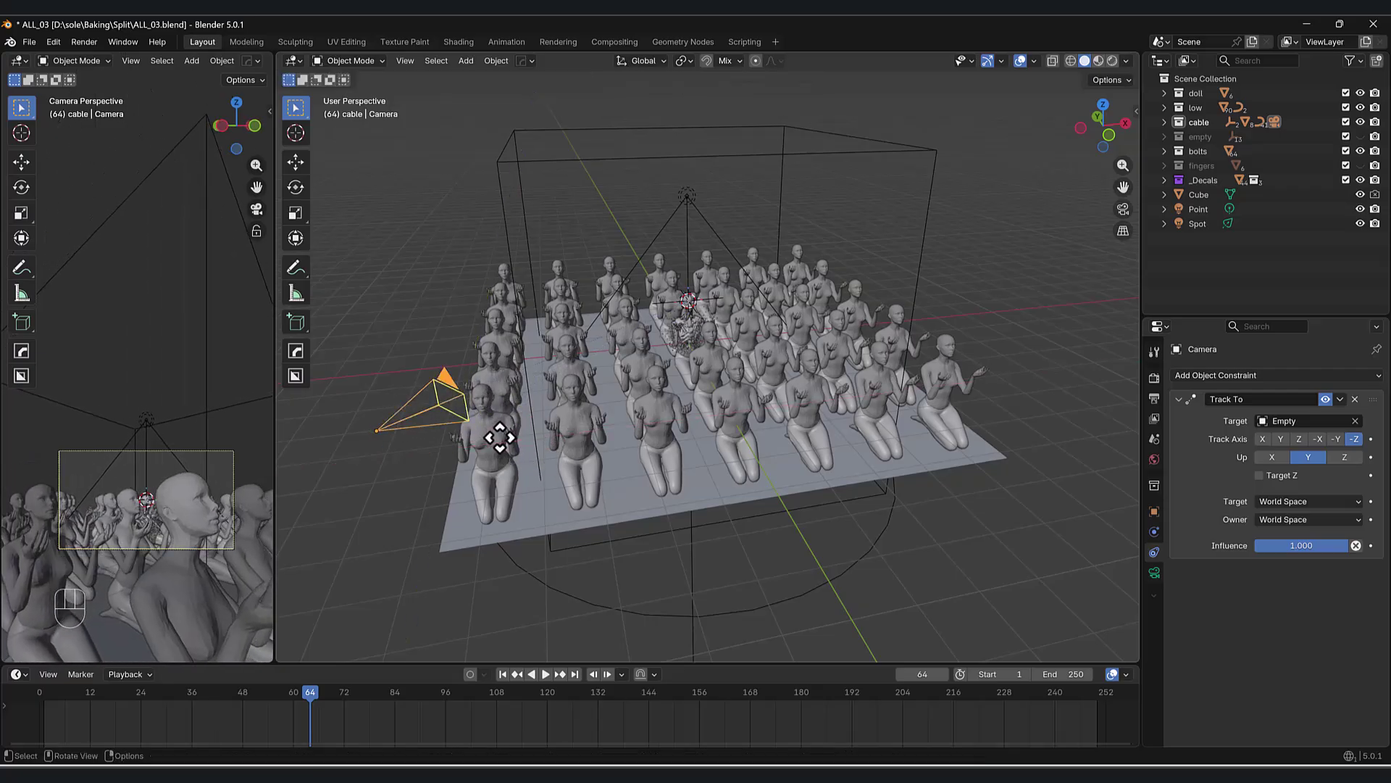
scroll(152, 541, "up", 2)
middle_click_drag(163, 548, 150, 448, "shift")
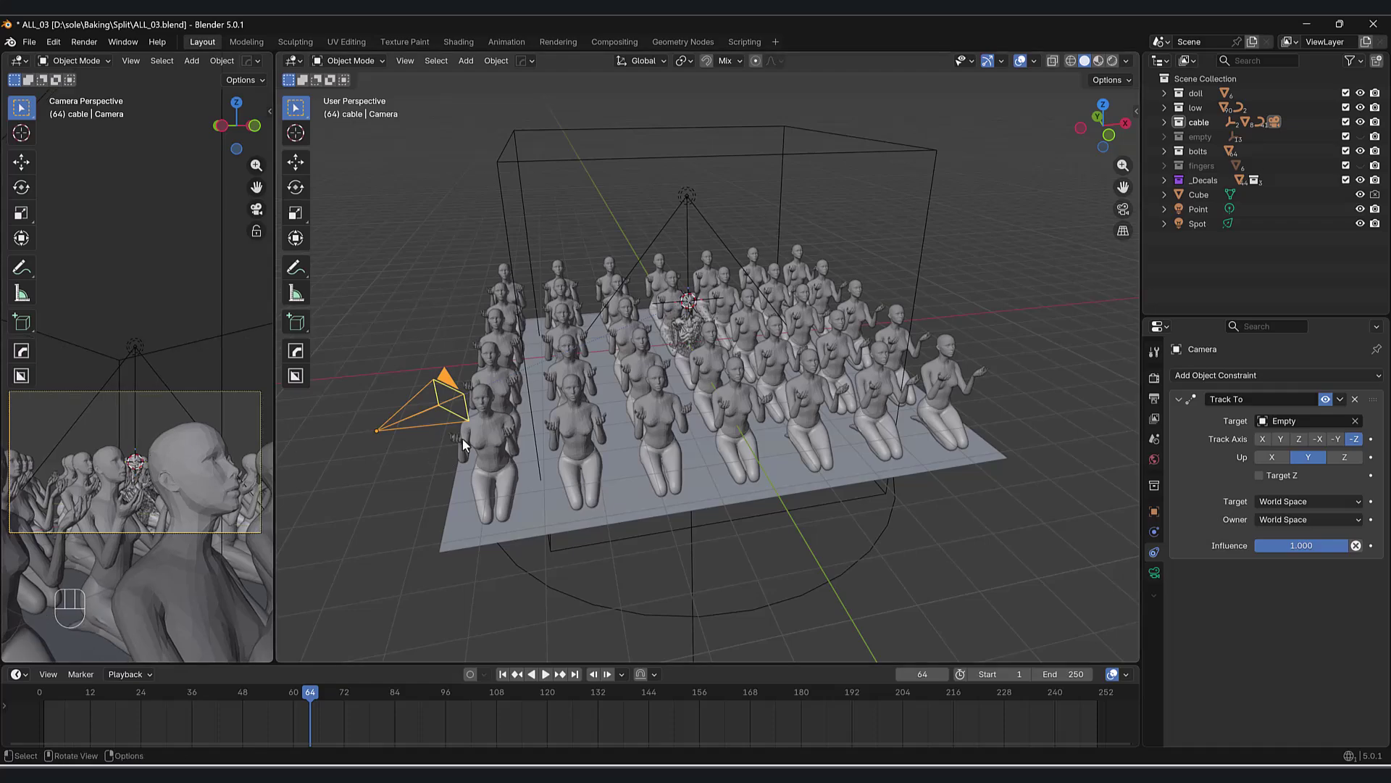
- Lower the cube-shaped empty slightly along the Z axis
left_click(735, 159)
key("g")
key("z")
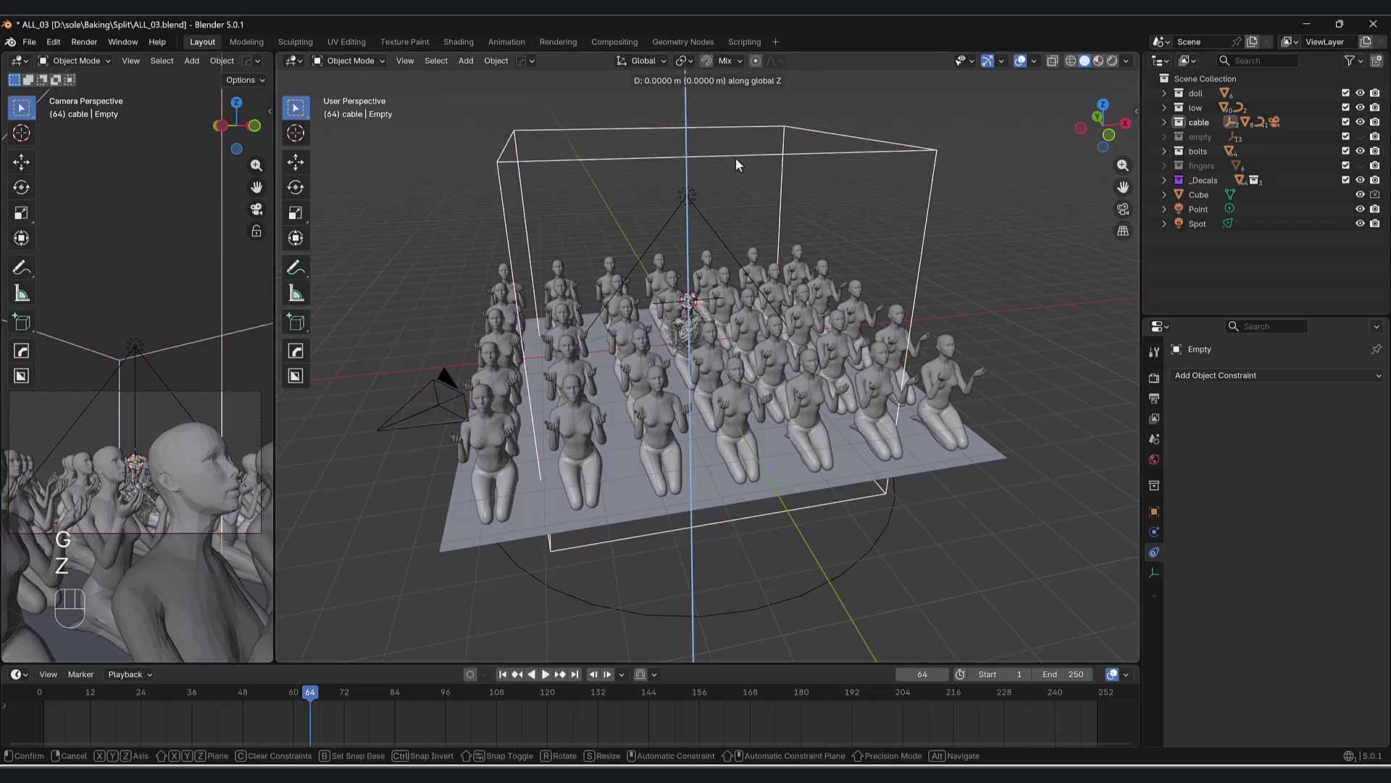
left_click(731, 172)
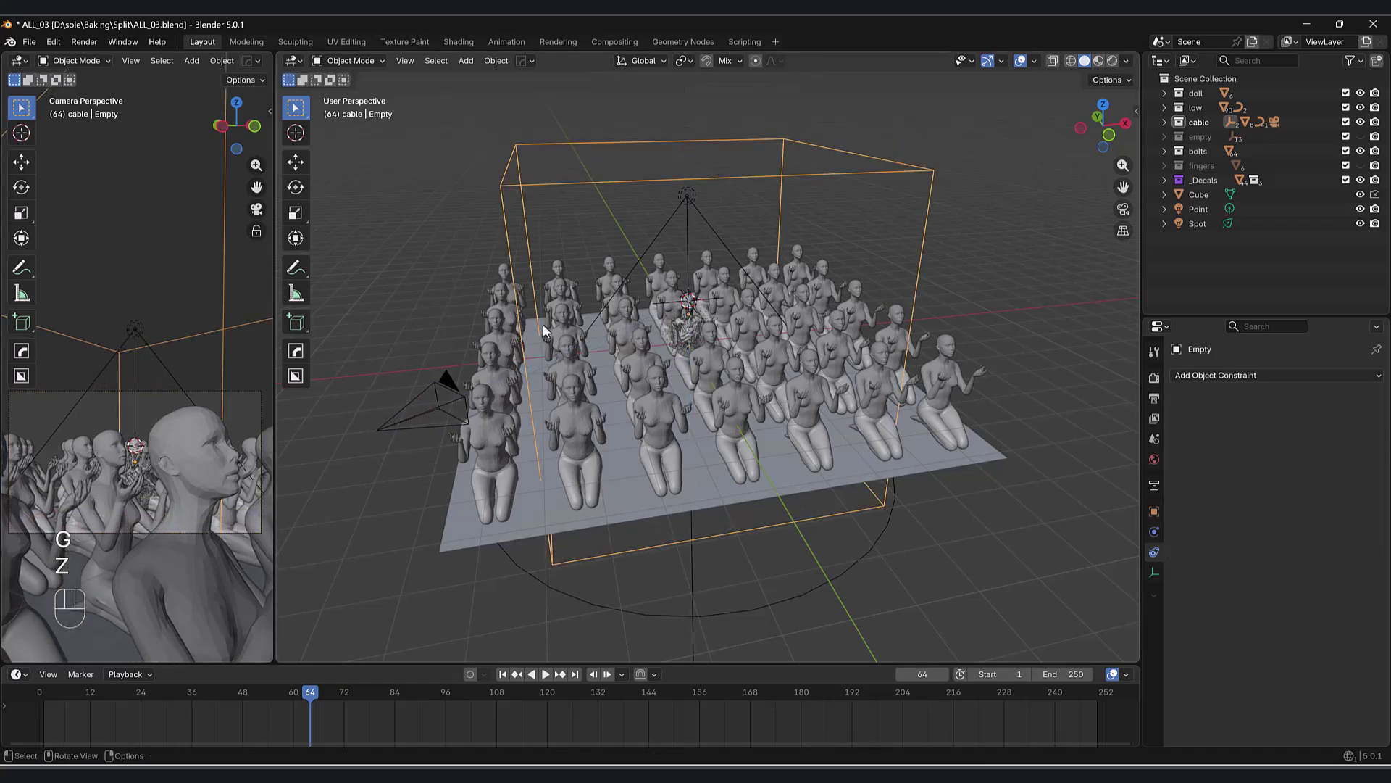
- Lower the camera slightly along the Z axis
left_click(452, 372)
key("g")
key("z")
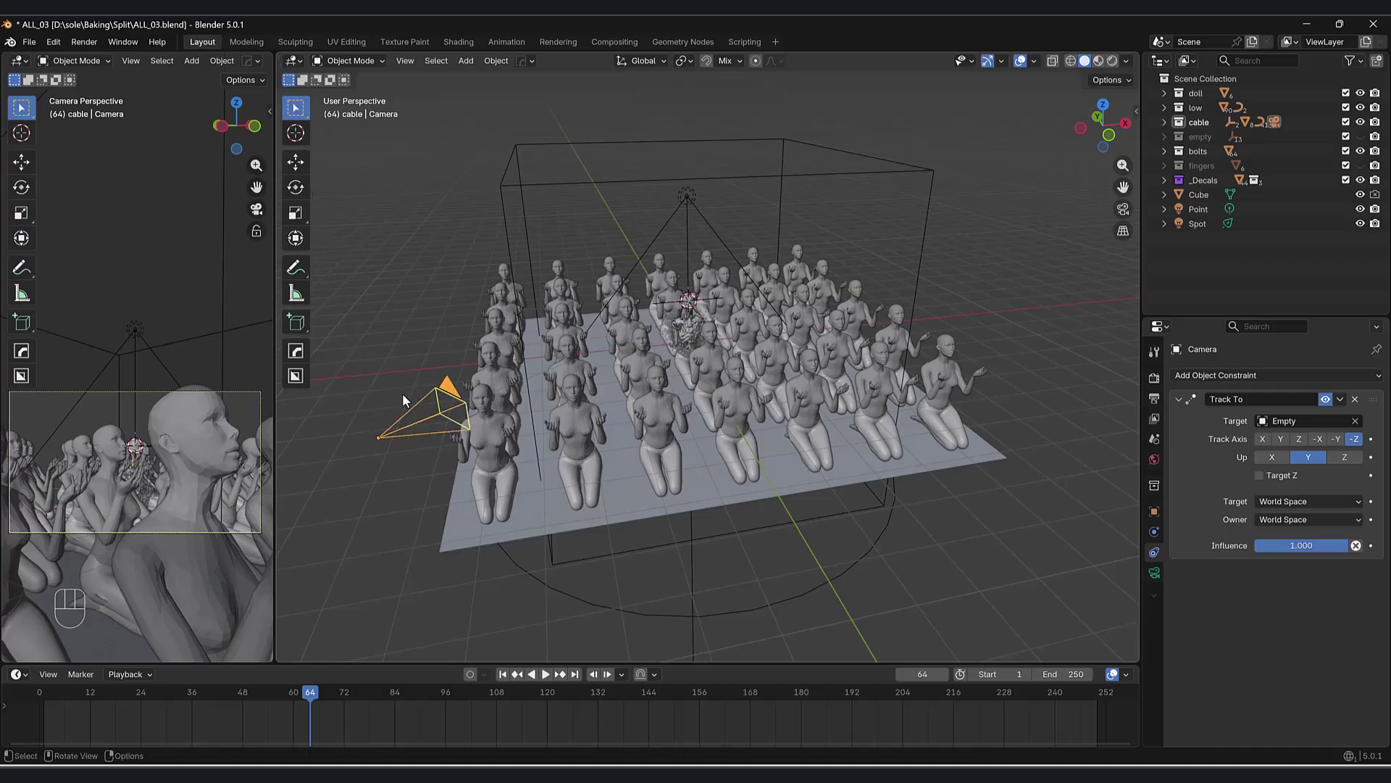
- Try different horizontal camera positions at constant height, ending among the figures close to the central one
key("g")
key("shift+z")
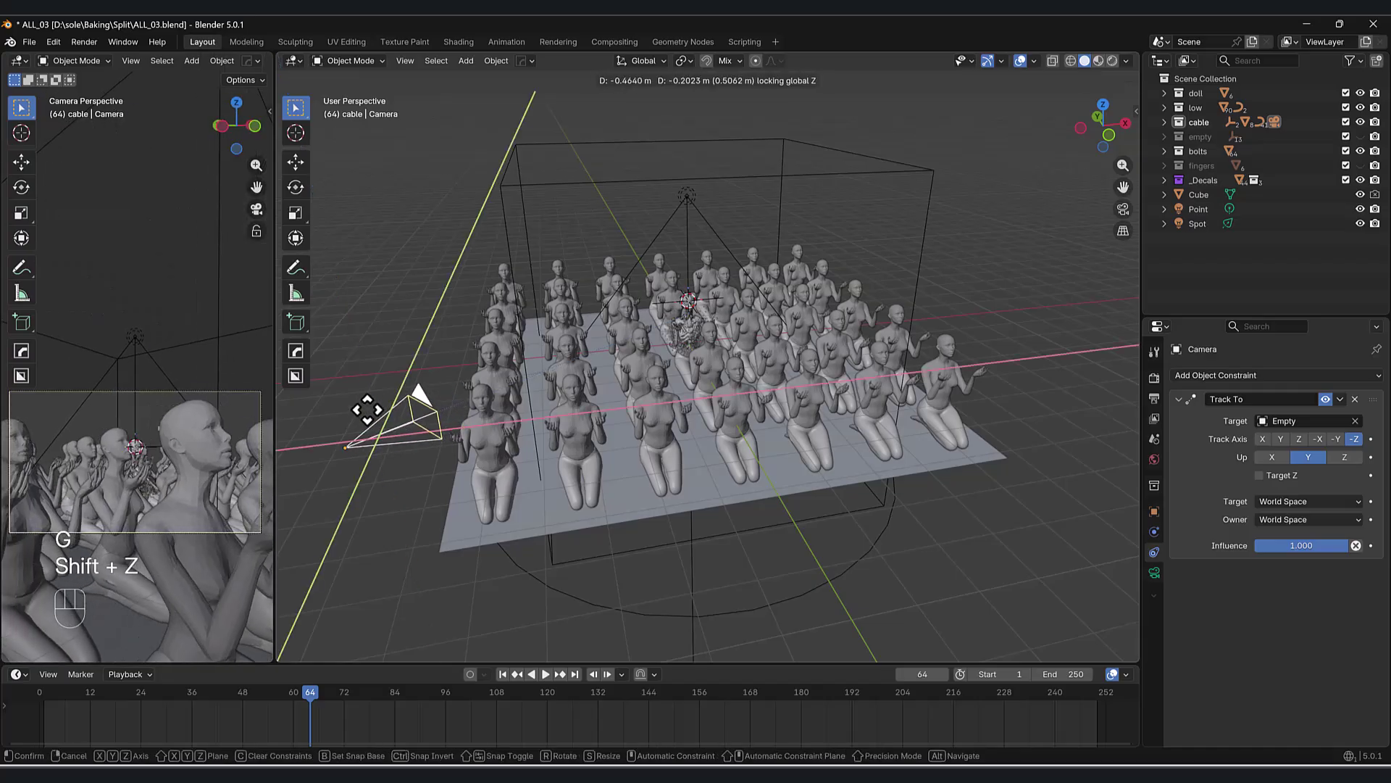
left_click(373, 412)
key("g")
key("shift+z")
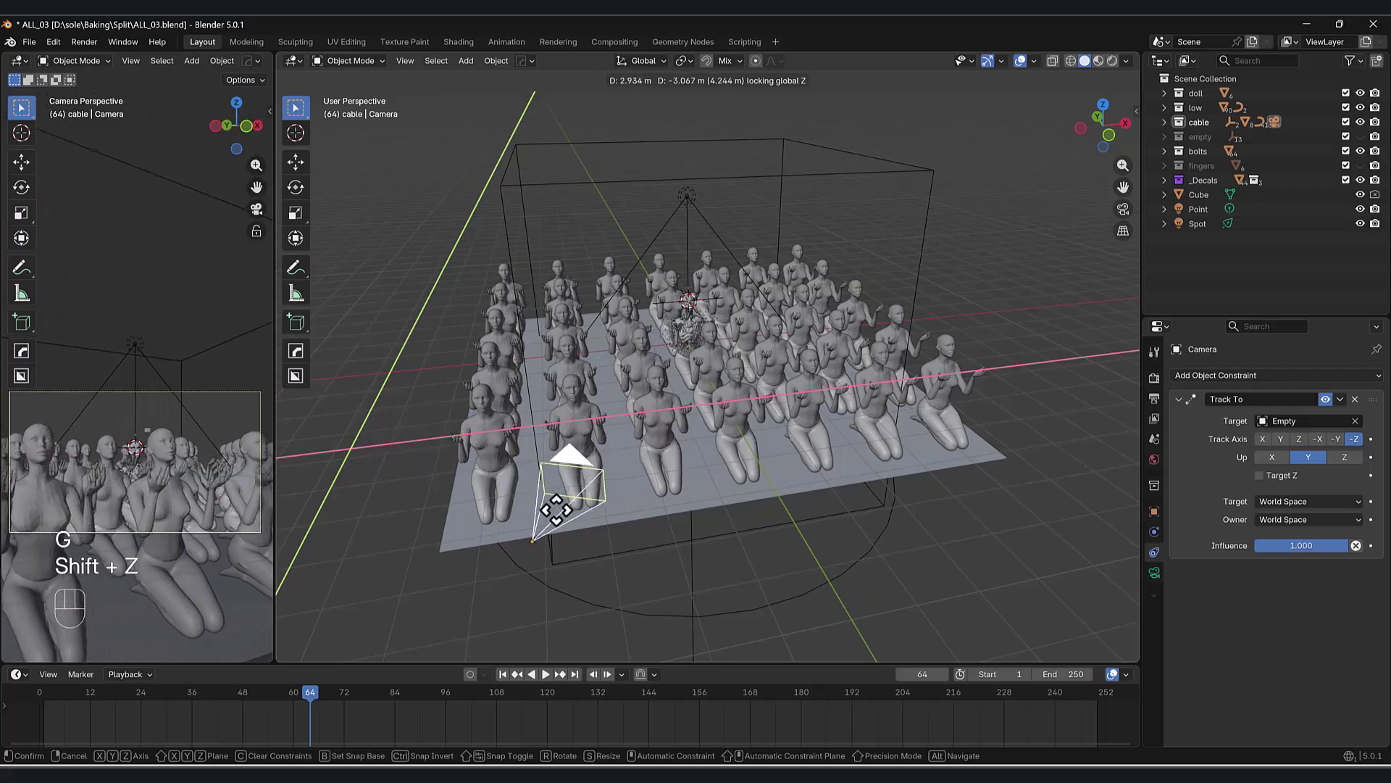
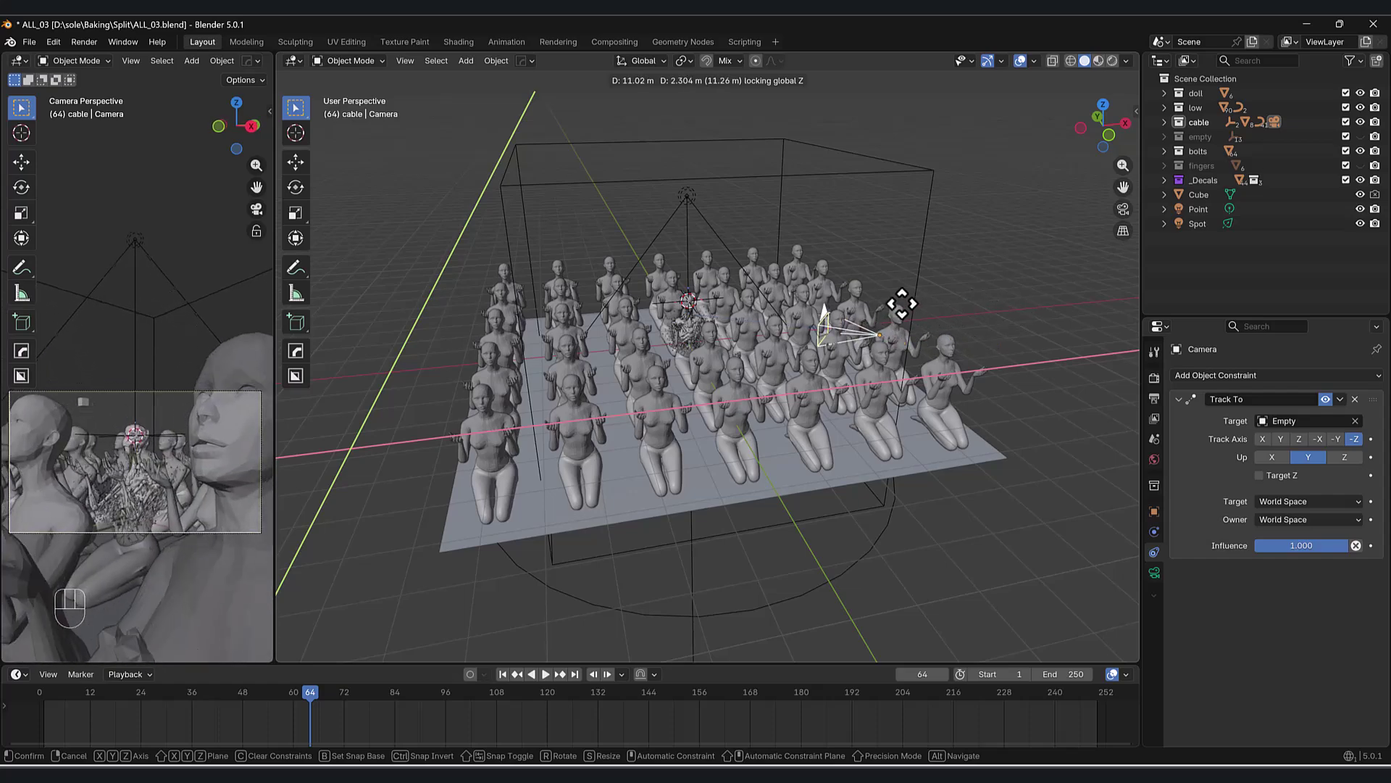
left_click(846, 295)
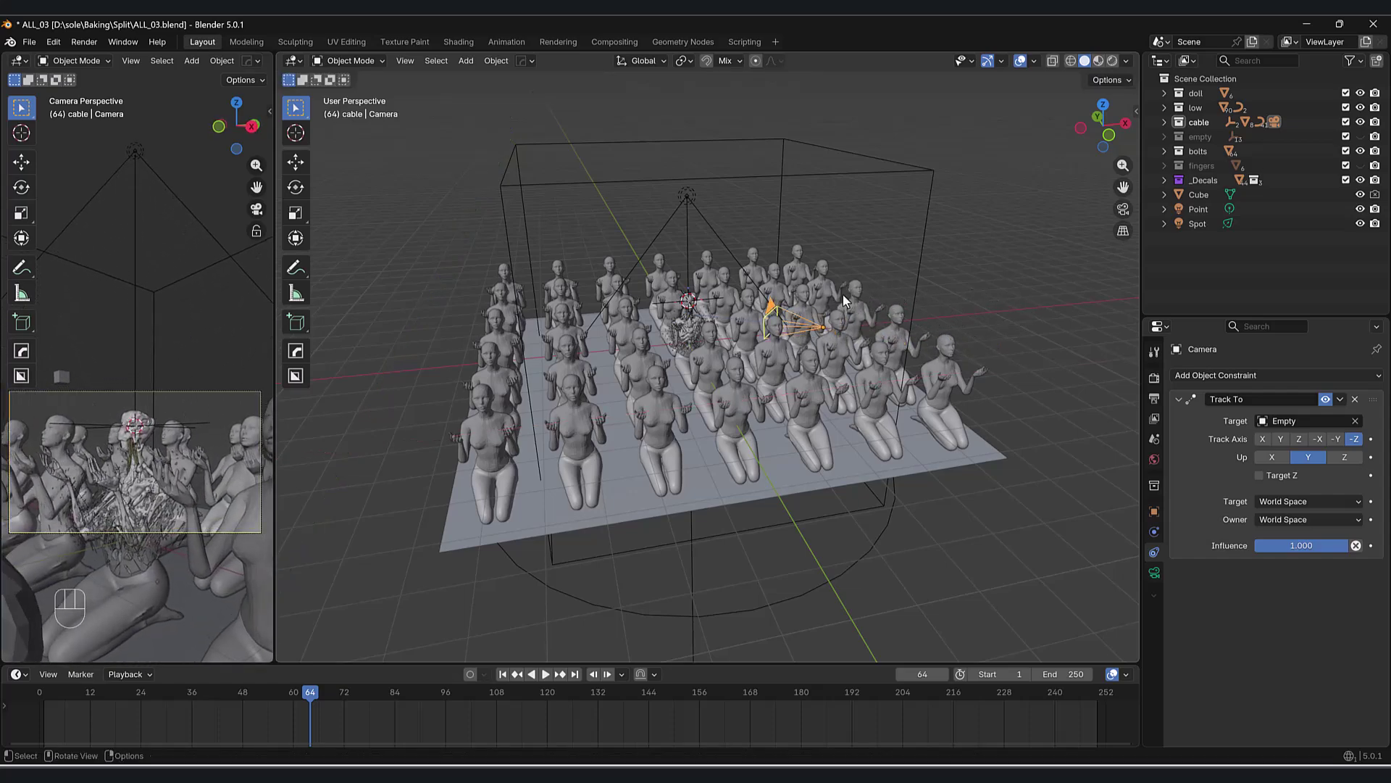
- Lower the small mesh cube near the central figure slightly along the Z axis
middle_click_drag(689, 299, 711, 258)
scroll(708, 281, "up", 5)
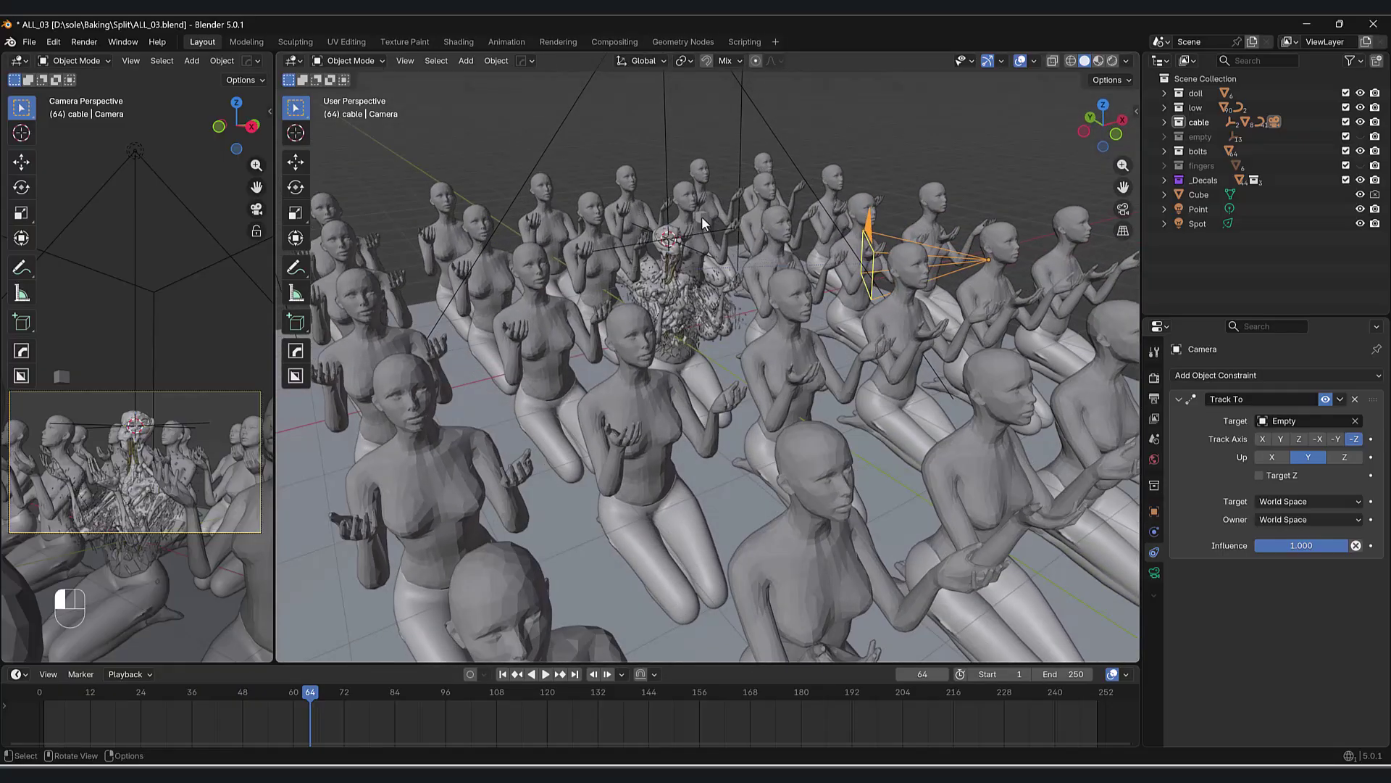
left_click(701, 219)
scroll(701, 232, "down", 2)
key("g")
key("z")
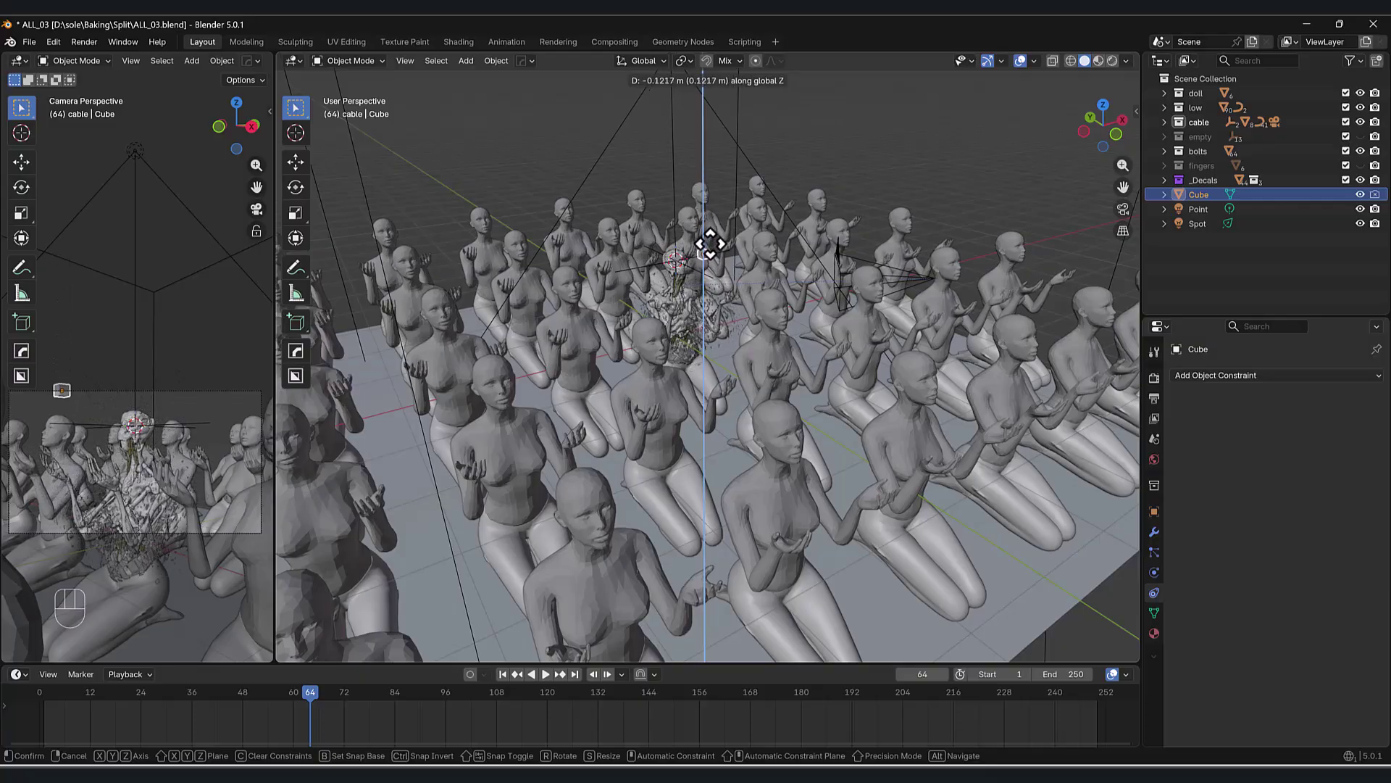
left_click(716, 237)
- Select the camera and examine the central figure and its surroundings from several angles, up close to its torso
left_click(938, 277)
middle_click_drag(938, 277, 877, 305)
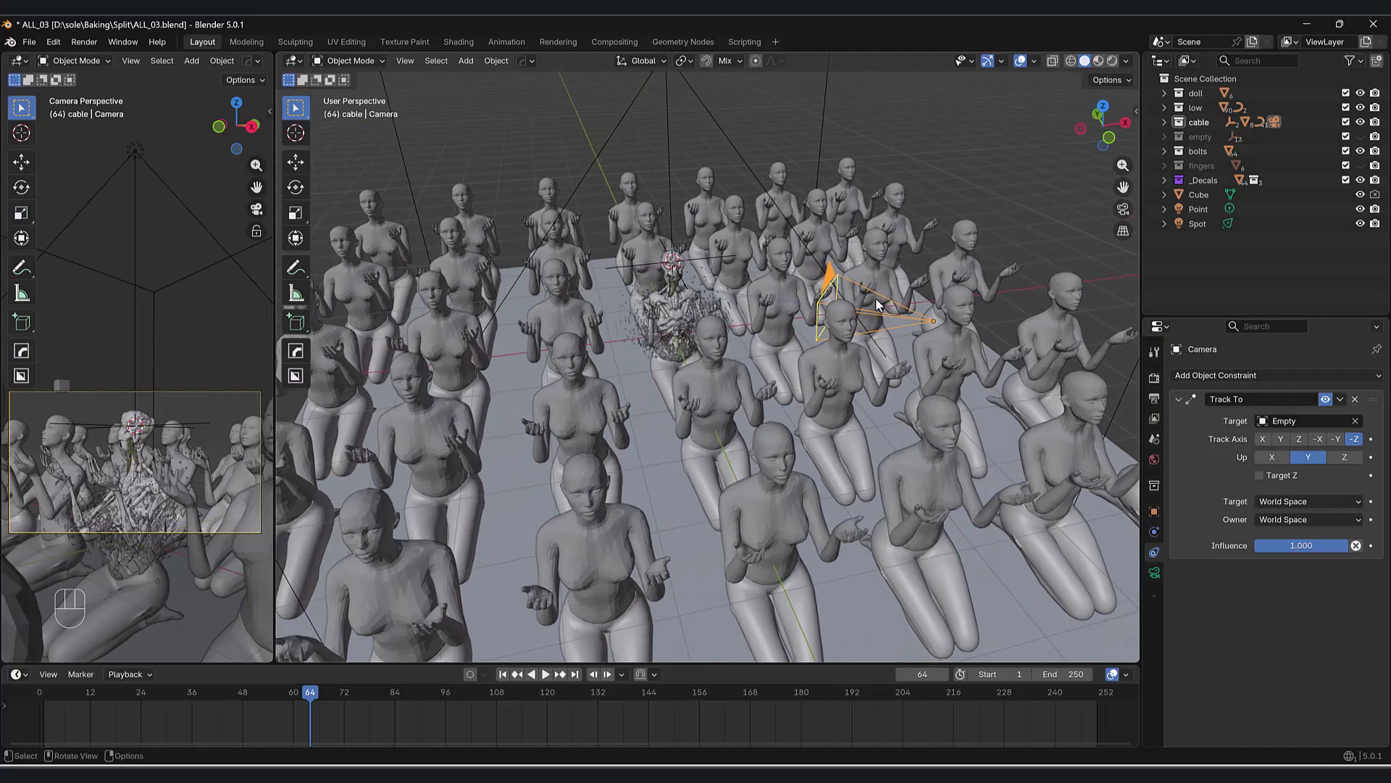
middle_click_drag(893, 310, 832, 394)
scroll(869, 306, "up", 1)
scroll(801, 342, "up", 3)
middle_click_drag(832, 394, 898, 402)
scroll(898, 402, "down", 1)
scroll(694, 409, "up", 6)
middle_click_drag(696, 410, 697, 348)
middle_click_drag(697, 348, 638, 372)
middle_click_drag(637, 371, 697, 367)
scroll(580, 293, "down", 2)
middle_click_drag(581, 292, 674, 362, "shift")
middle_click_drag(443, 298, 537, 326, "shift")
middle_click_drag(699, 322, 709, 469)
scroll(681, 404, "up", 4)
scroll(706, 411, "down", 4)
scroll(706, 411, "up", 4)
scroll(706, 409, "up", 1)
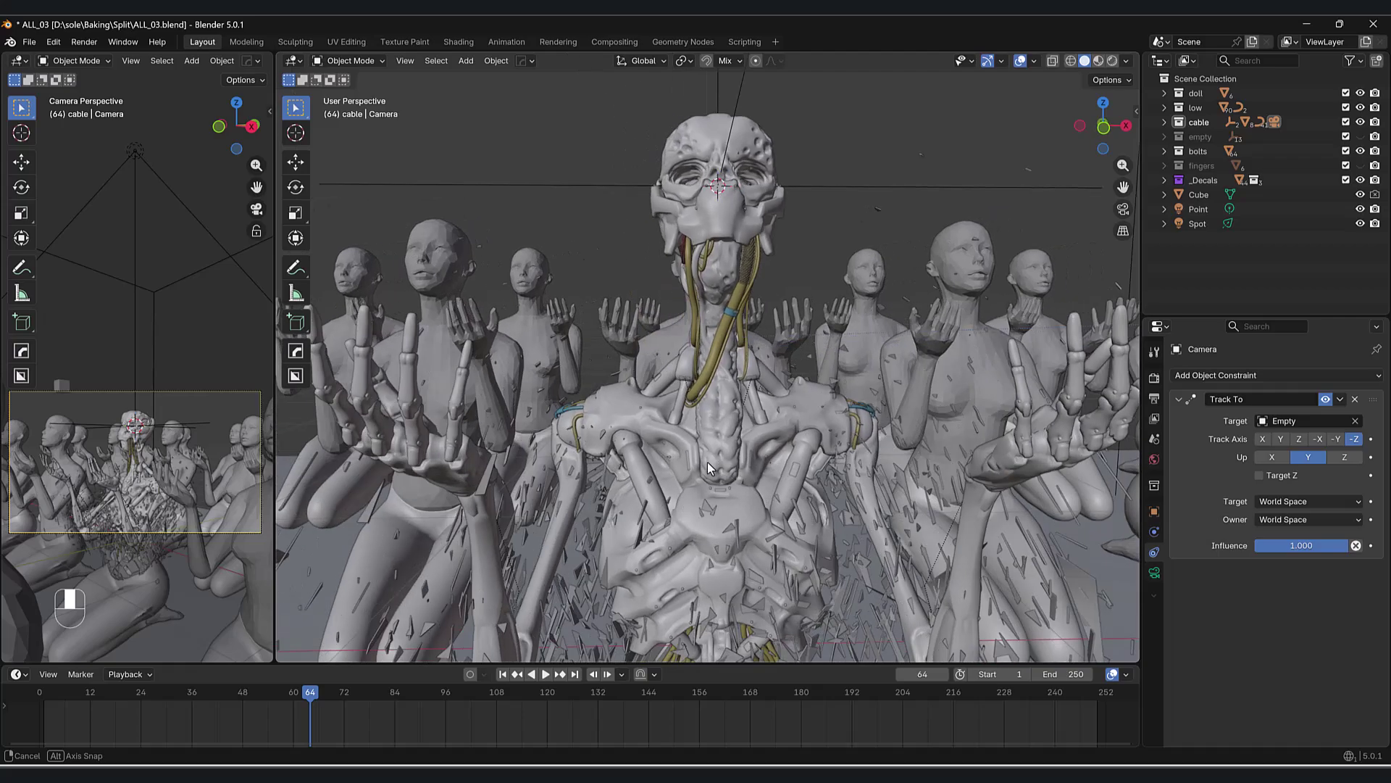
- Examine the central figure's skeletal face and neck cables from near and far
middle_click_drag(664, 195, 722, 358, "shift")
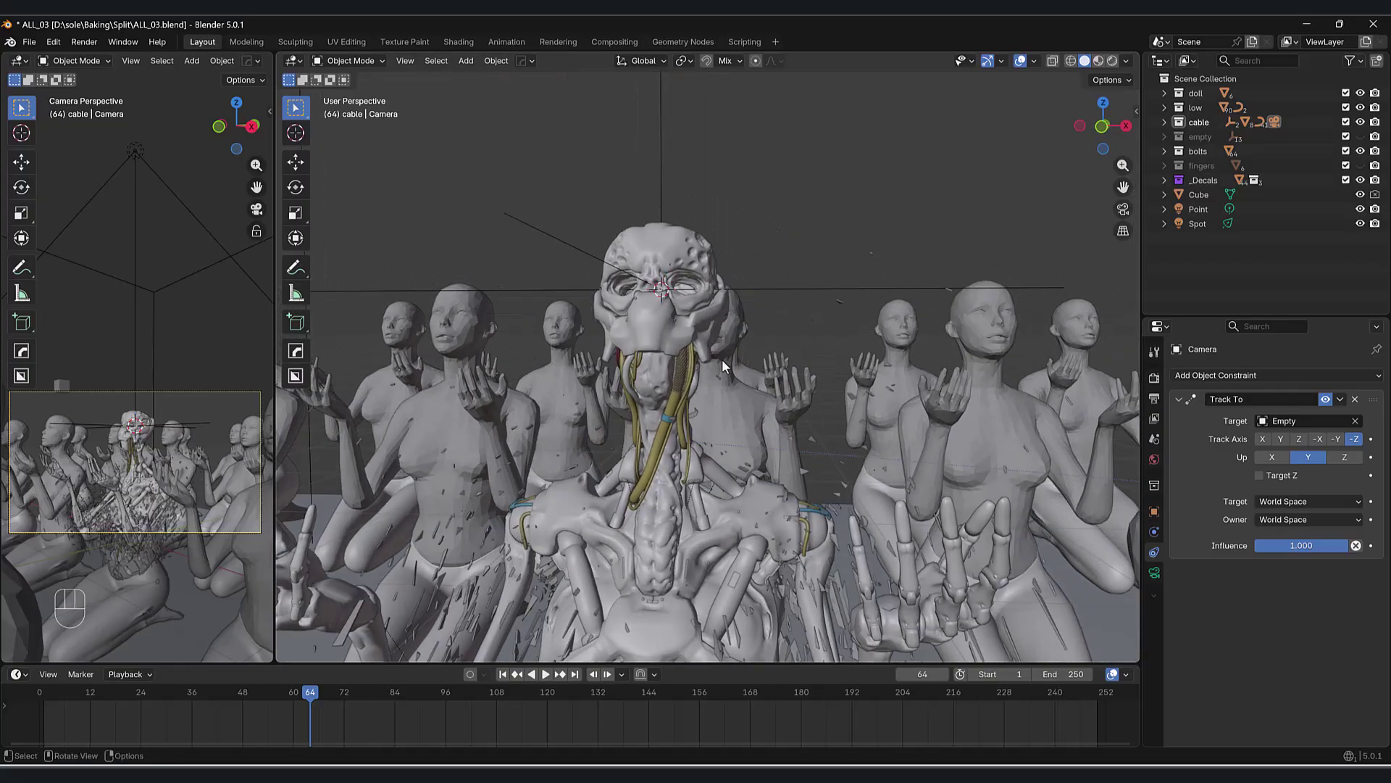
scroll(720, 353, "up", 3)
scroll(719, 363, "up", 1)
middle_click_drag(661, 277, 706, 345, "shift")
scroll(699, 346, "up", 5)
scroll(699, 347, "down", 6)
scroll(706, 345, "down", 3)
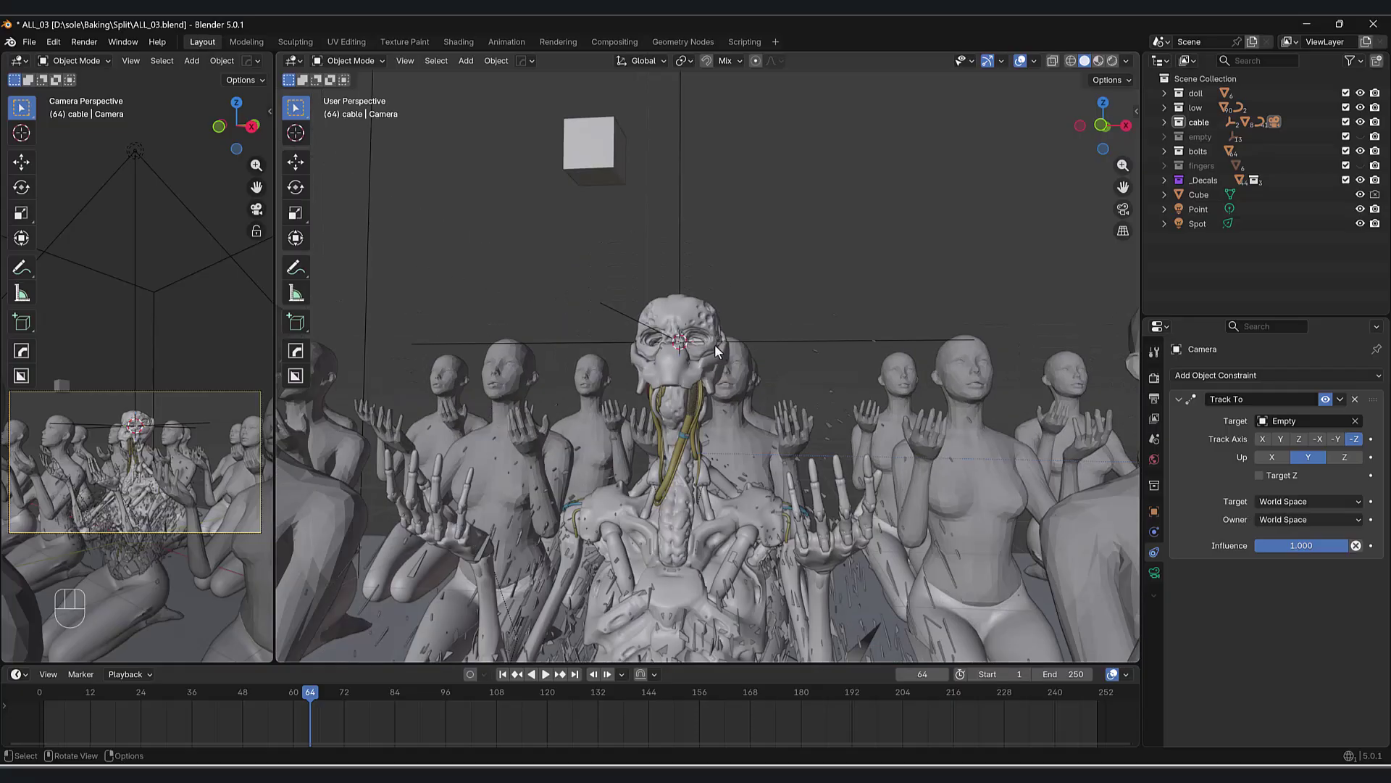
scroll(700, 264, "up", 2)
scroll(701, 280, "down", 4)
scroll(700, 311, "up", 5)
middle_click_drag(700, 339, 687, 329)
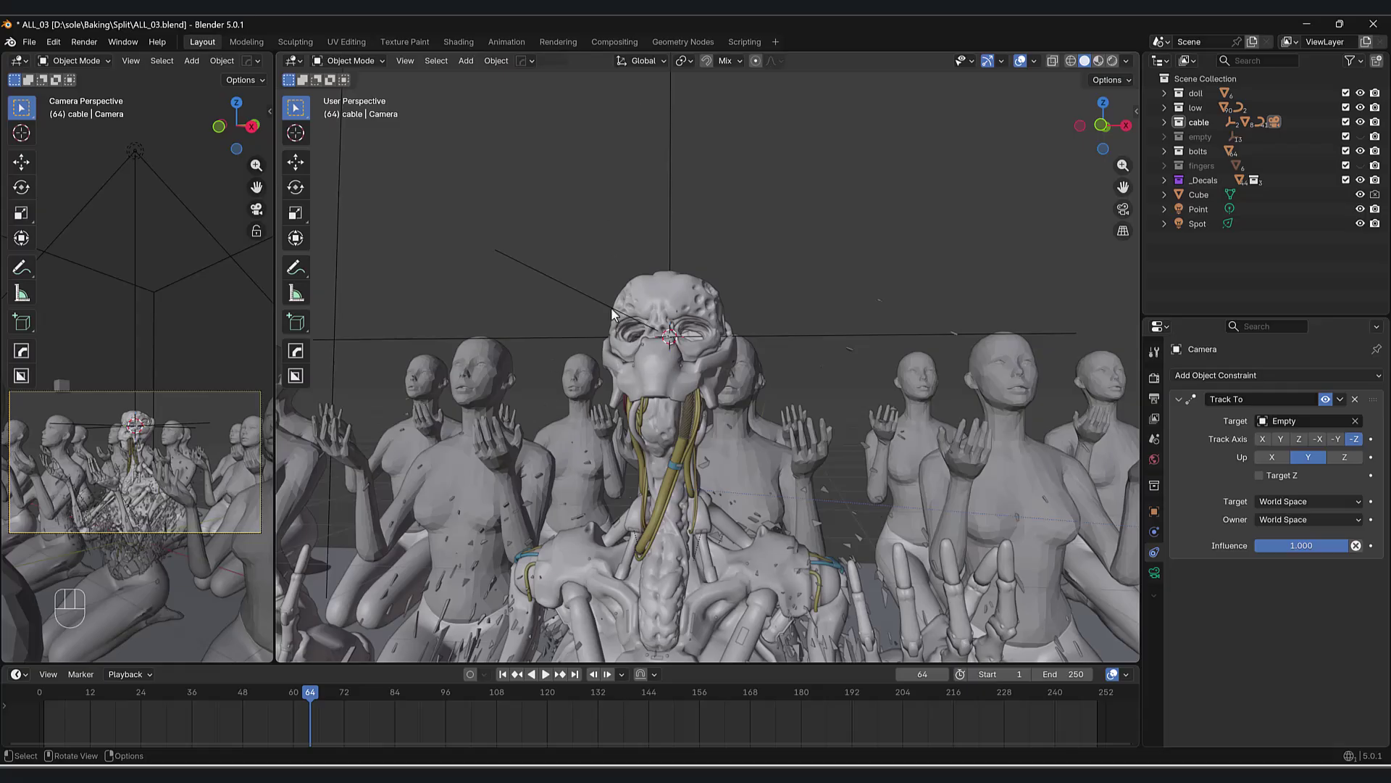
middle_click_drag(562, 412, 621, 421)
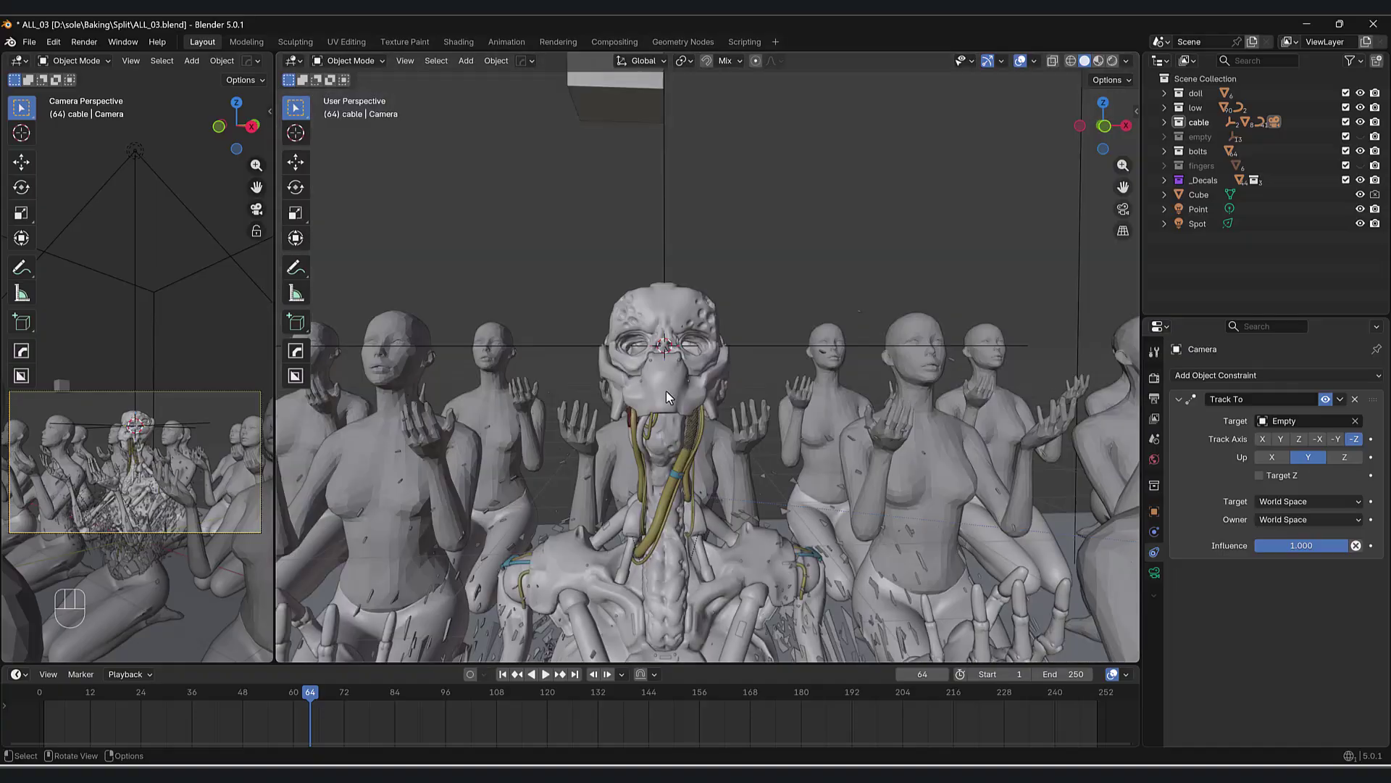
- Move the camera horizontally back to the near floor corner and fine-tune its position to frame the corner figures
middle_click_drag(667, 390, 746, 397)
middle_click_drag(746, 422, 779, 375)
scroll(781, 386, "down", 6)
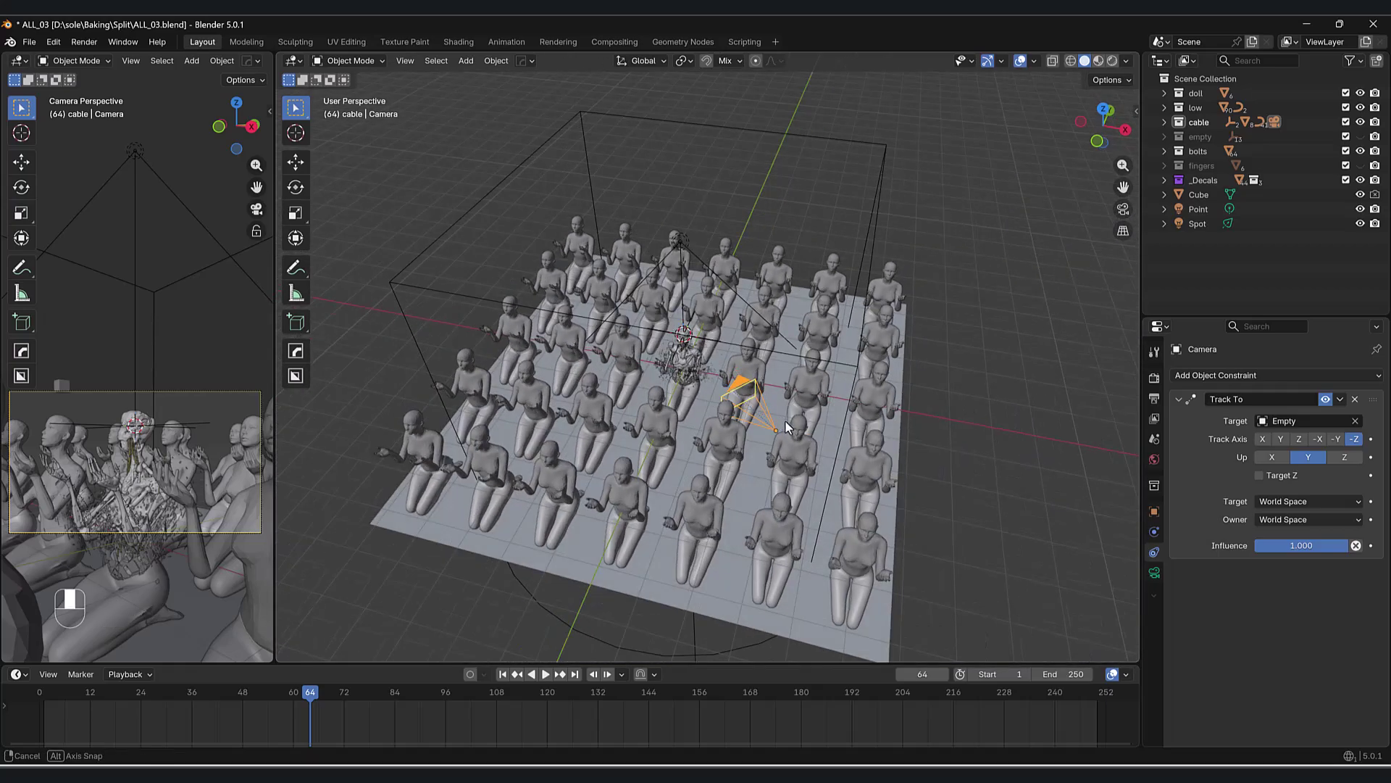
key("g")
key("shift+z")
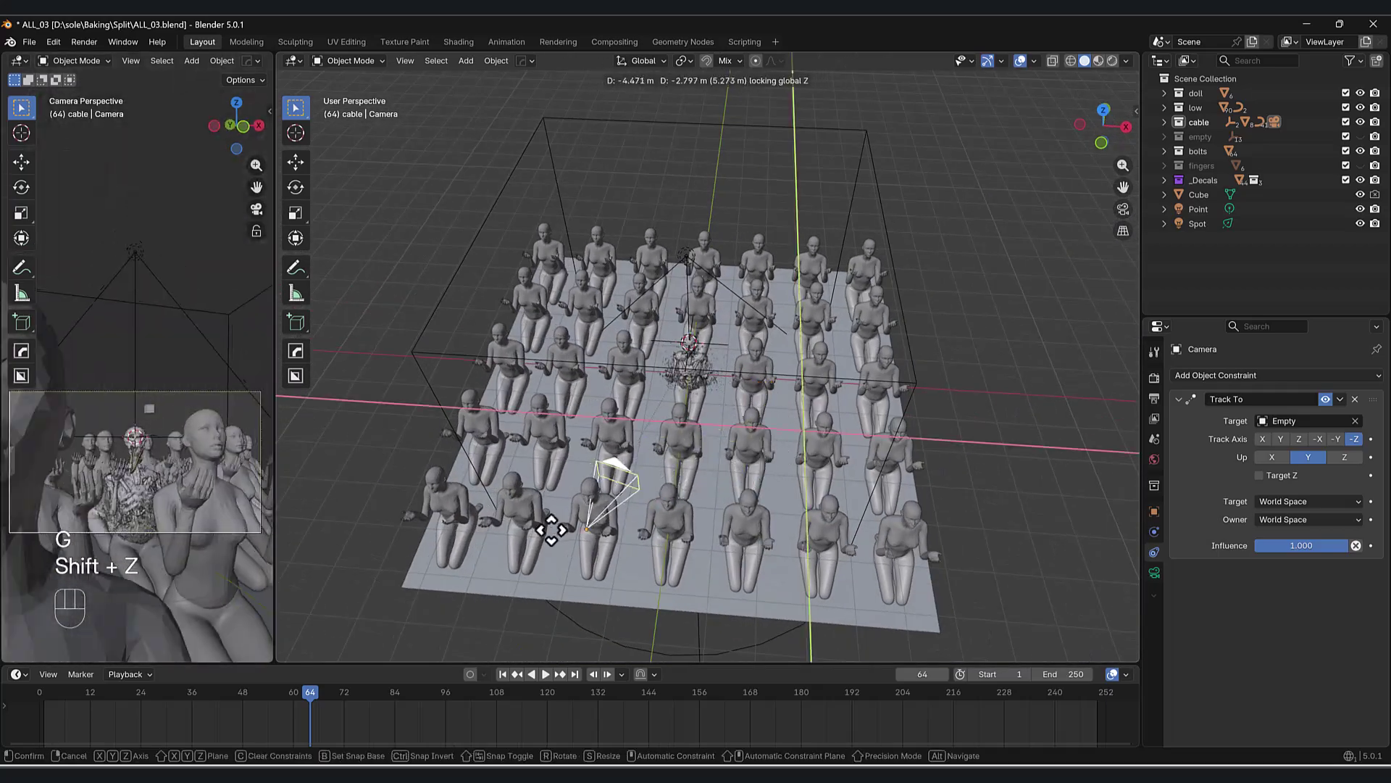
left_click(301, 553)
middle_click_drag(301, 553, 464, 547)
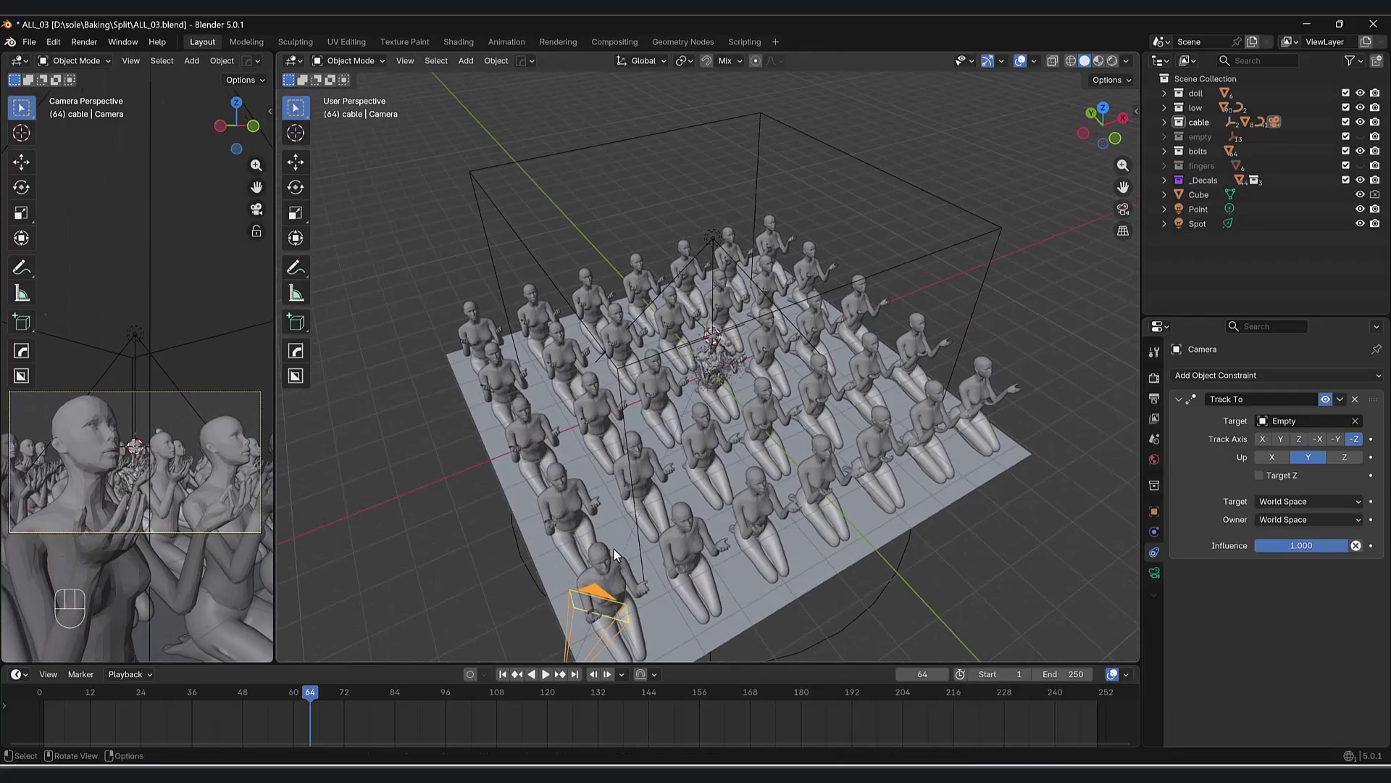
key("g")
key("shift+z")
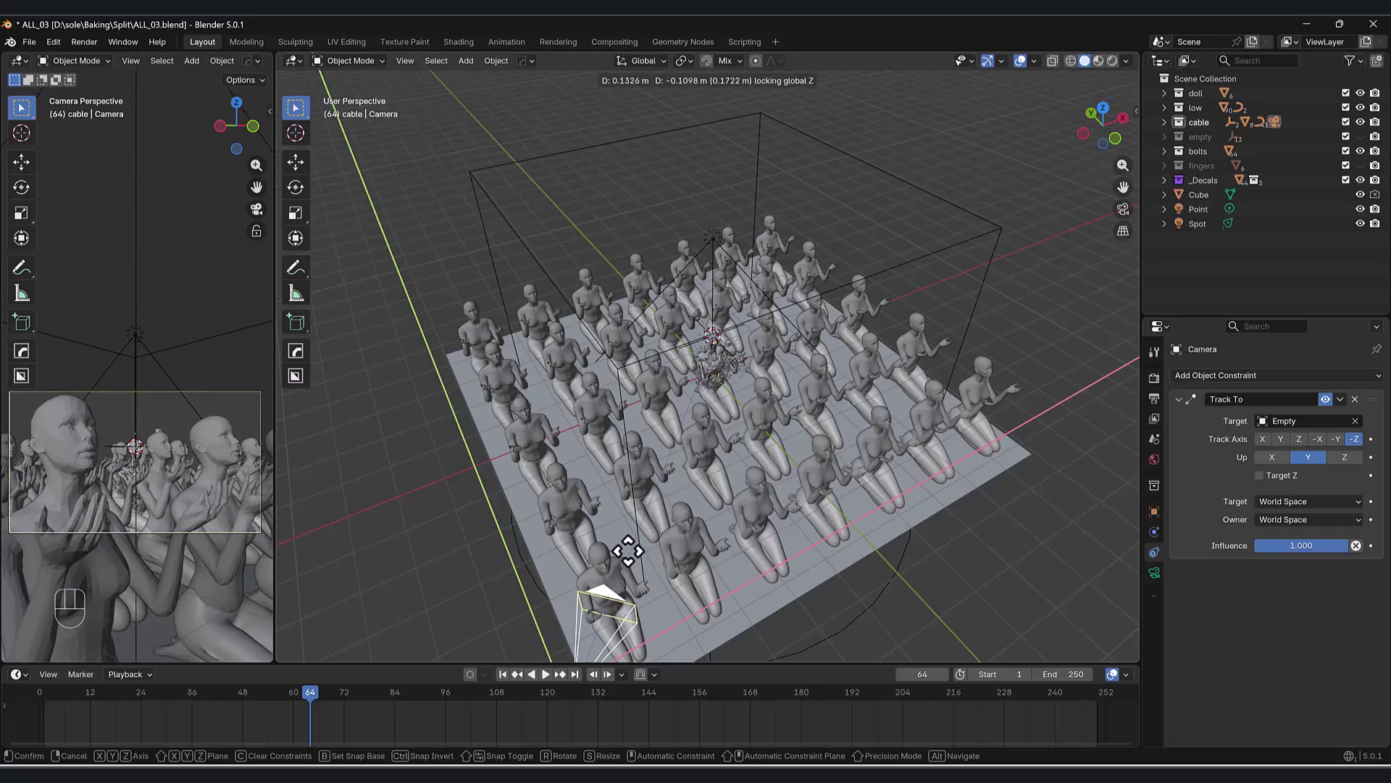
left_click(624, 555)
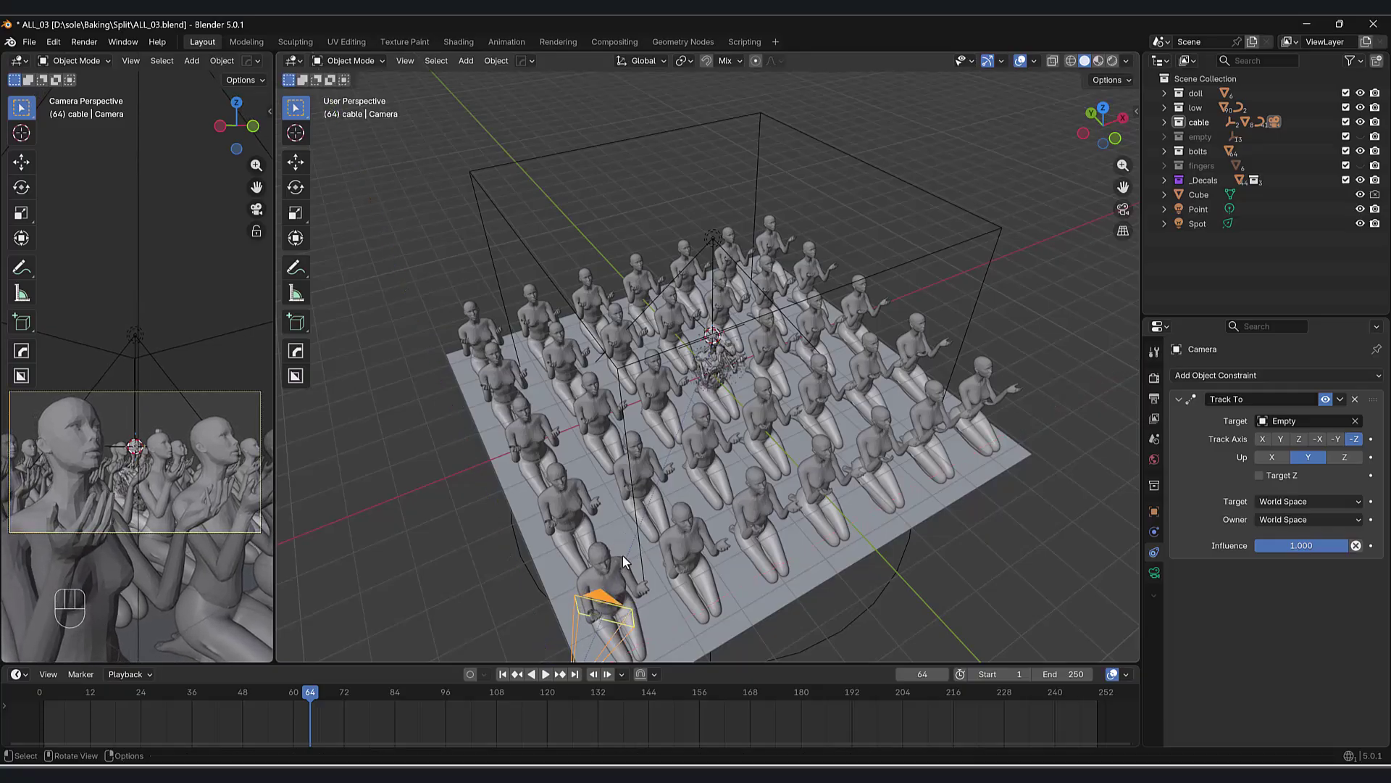
- Scrub the timeline back to frame 1 and make the timeline area taller
scroll(623, 555, "down", 3)
left_click_drag(312, 697, 267, 701)
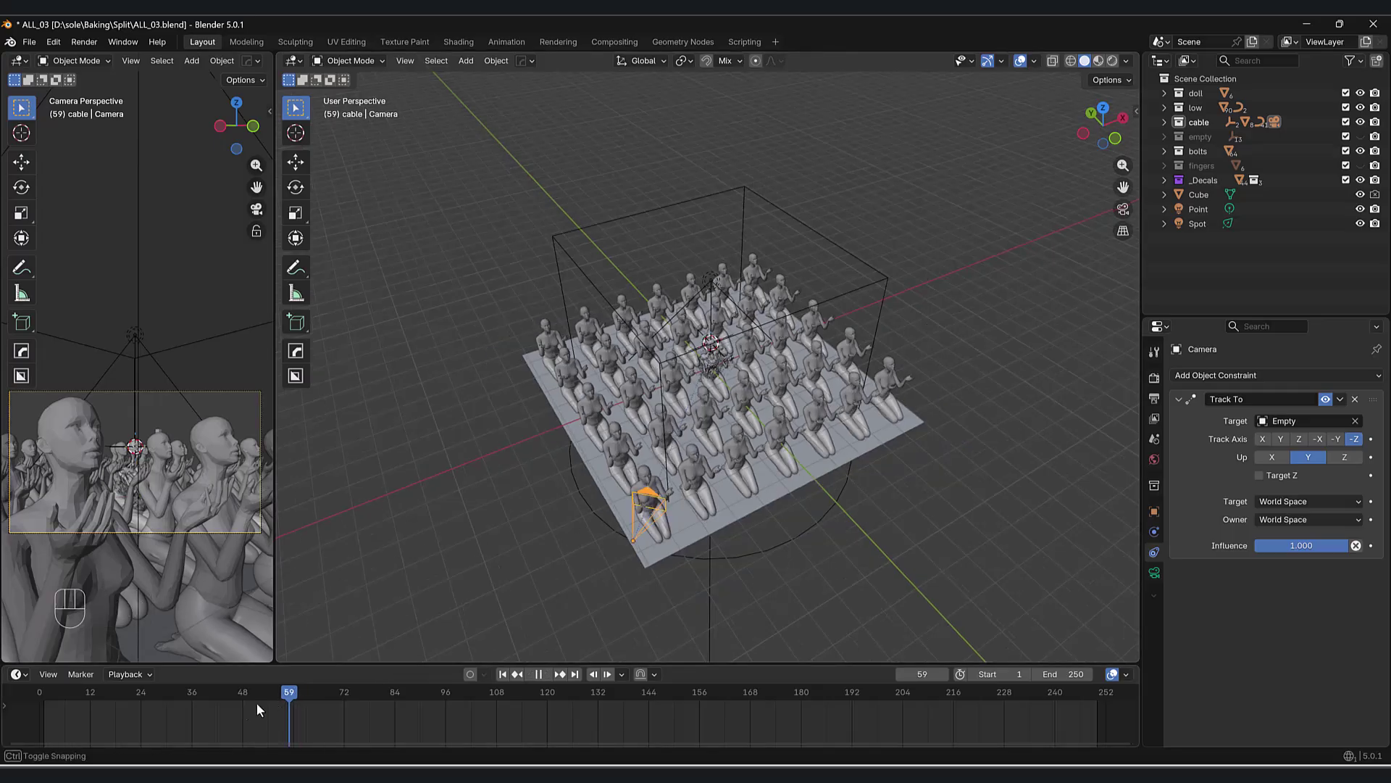
left_click_drag(54, 715, 1123, 723)
scroll(255, 719, "up", 2)
middle_click_drag(250, 723, 708, 733)
left_click_drag(384, 702, 367, 699)
left_click_drag(480, 665, 480, 622)
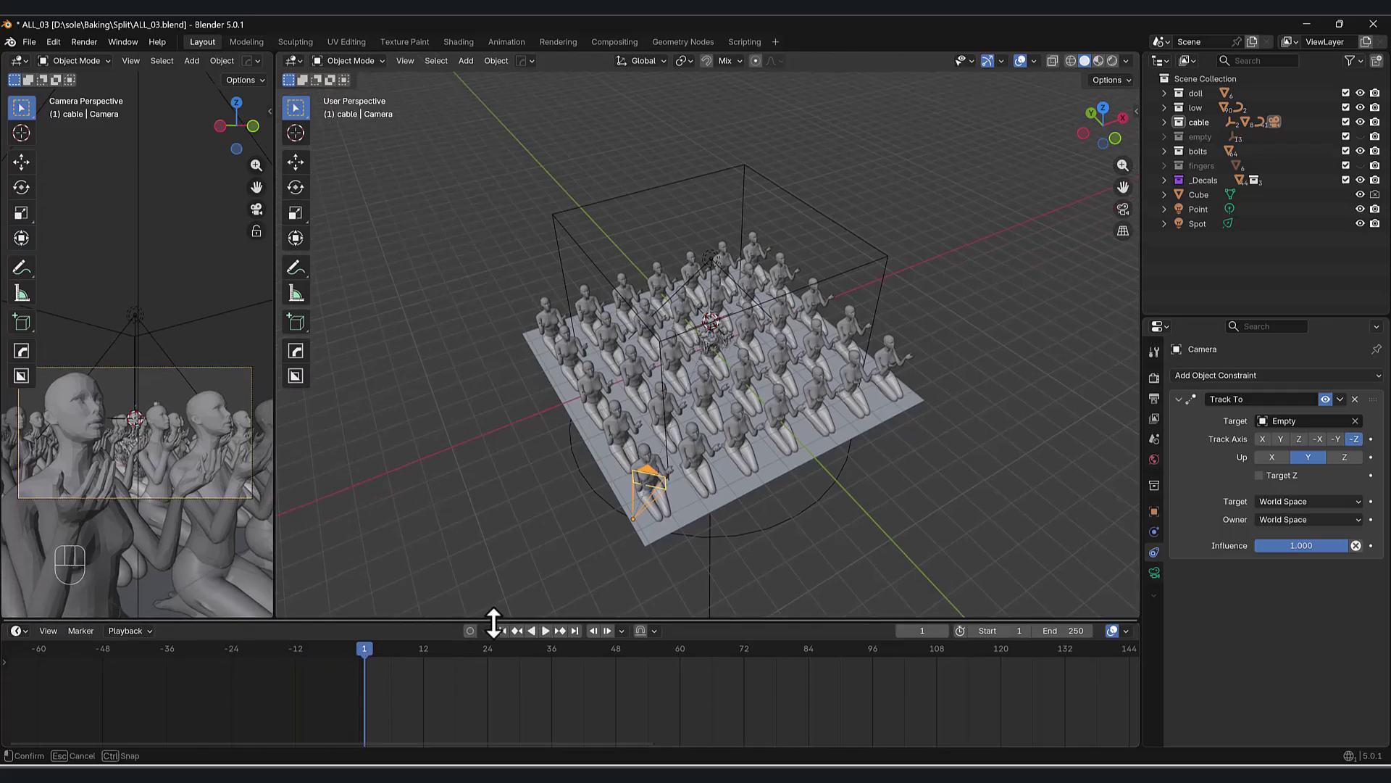
- Fit the frame range in the timeline and play the animation briefly
middle_click_drag(641, 684, 383, 702)
scroll(500, 671, "down", 2)
scroll(377, 704, "down", 3)
key("space")
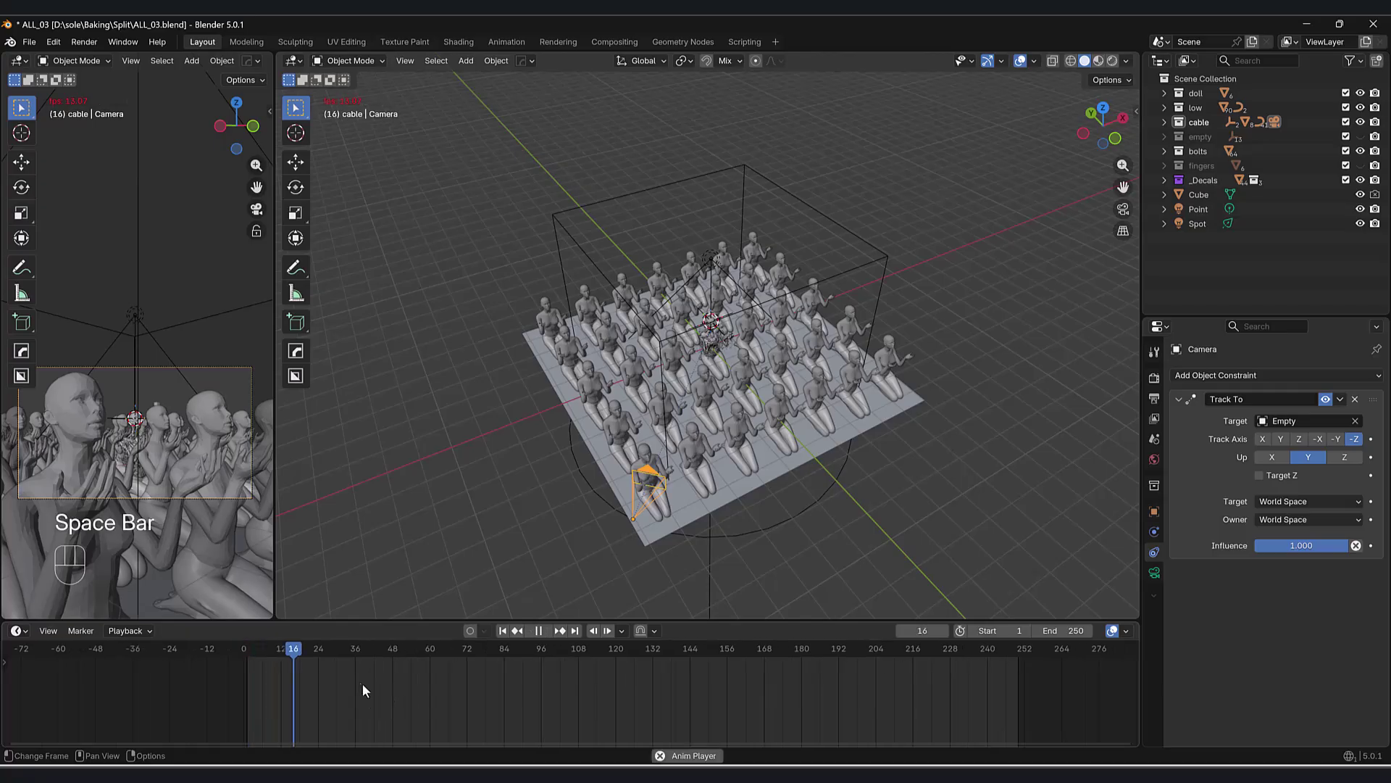
key("space")
- Set the scene's output frame rate to 30 fps
left_click(125, 630)
left_click(17, 631)
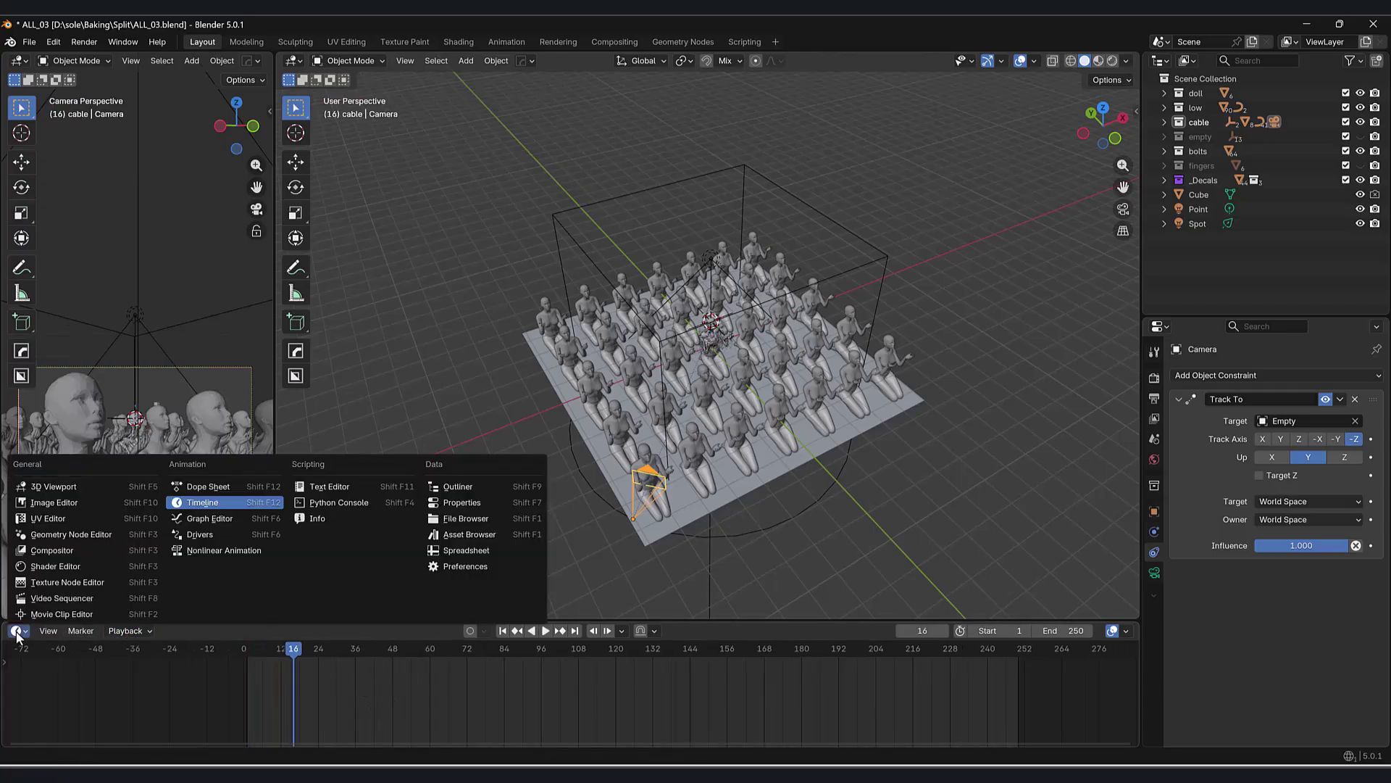
left_click(1155, 378)
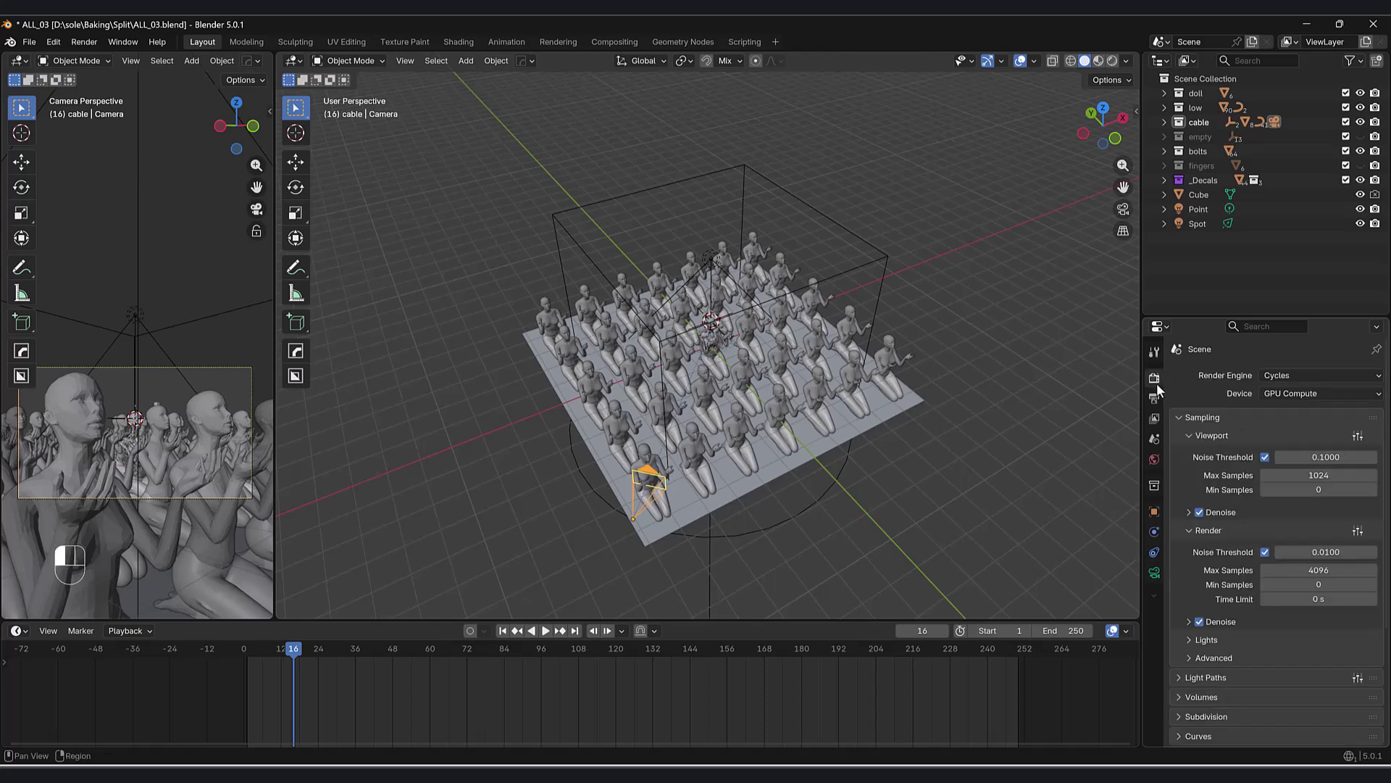
left_click(1153, 399)
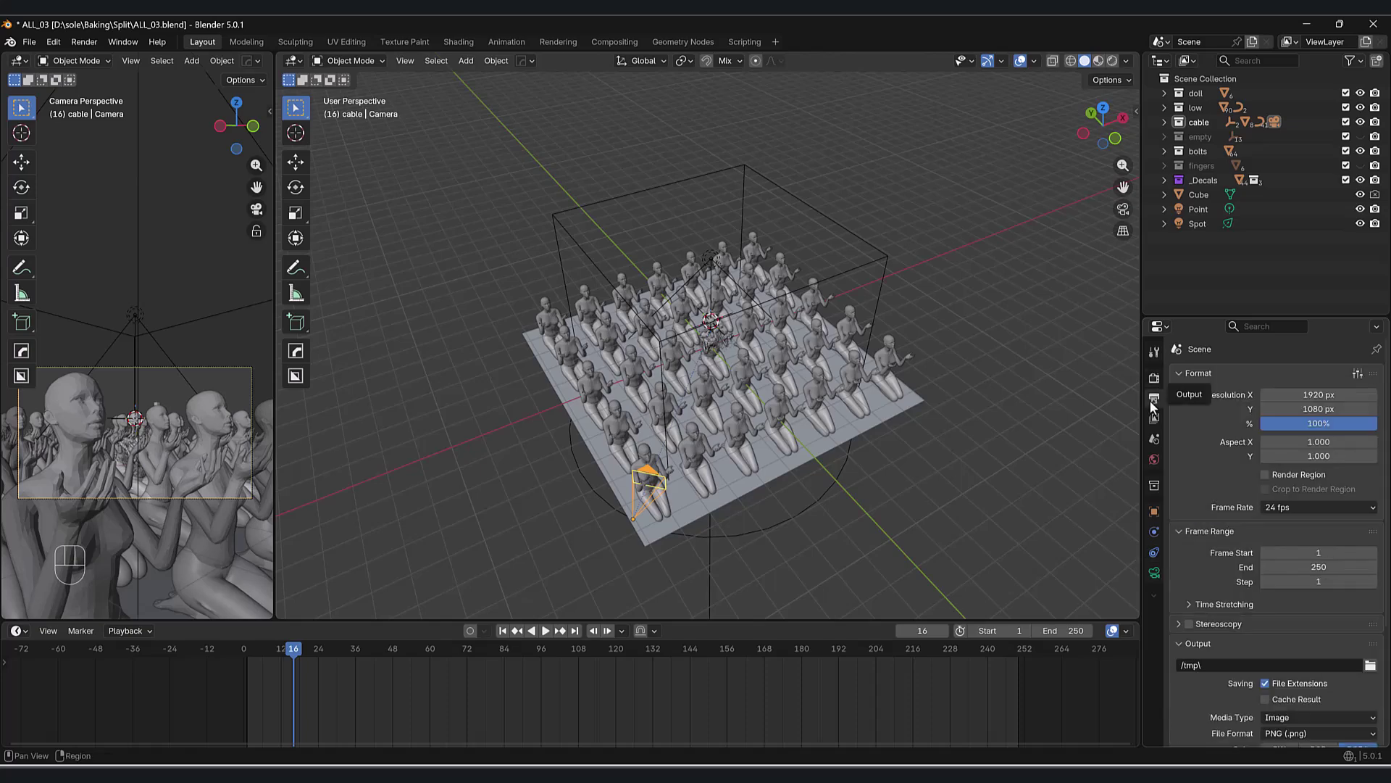
left_click(1283, 510)
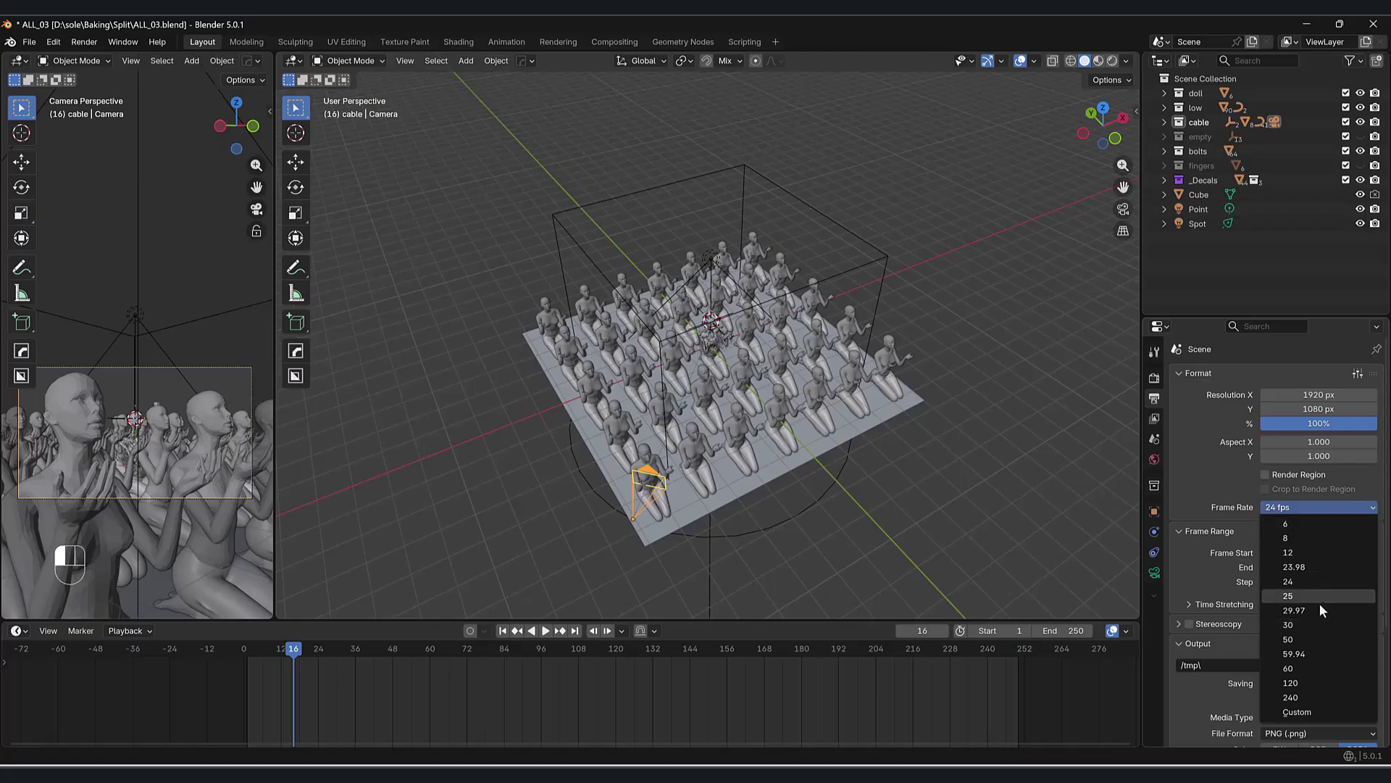
left_click(1297, 623)
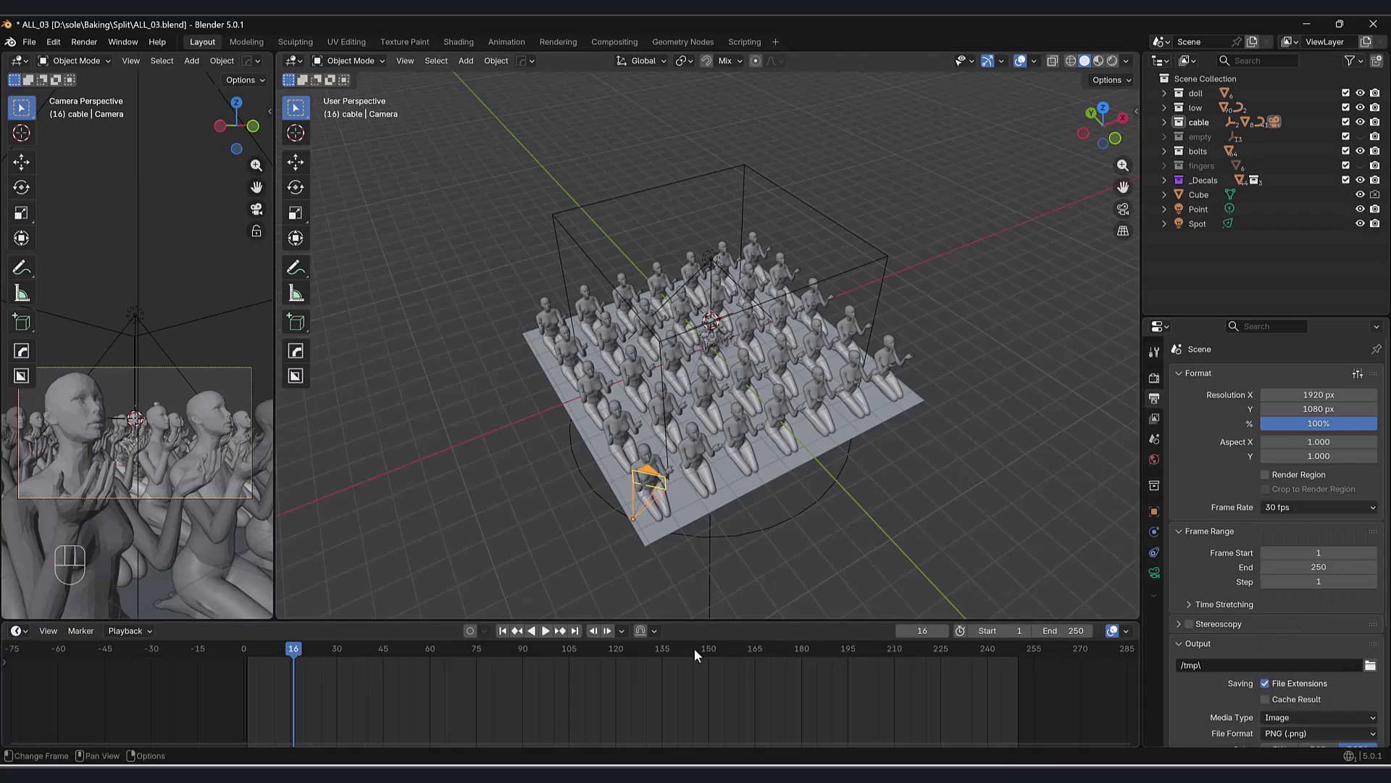
- Return the playhead to frame 1 on the timeline
scroll(304, 677, "up", 3)
middle_click_drag(288, 690, 345, 713)
scroll(340, 699, "down", 2)
left_click_drag(319, 658, 269, 654)
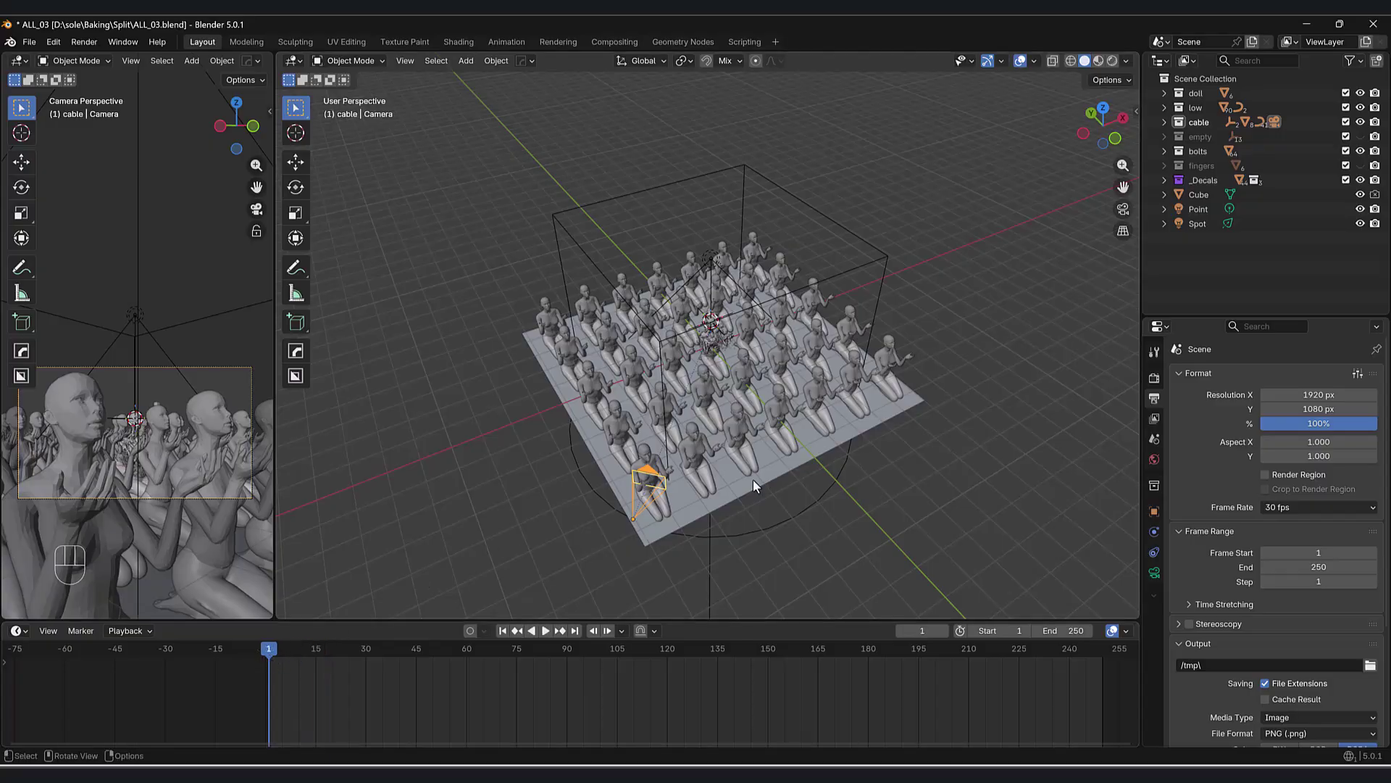
- Play the timeline to check its playback speed, stop it and return to frame 1
middle_click_drag(732, 480, 742, 456)
middle_click_drag(687, 514, 685, 523)
middle_click_drag(484, 682, 396, 703)
key("space")
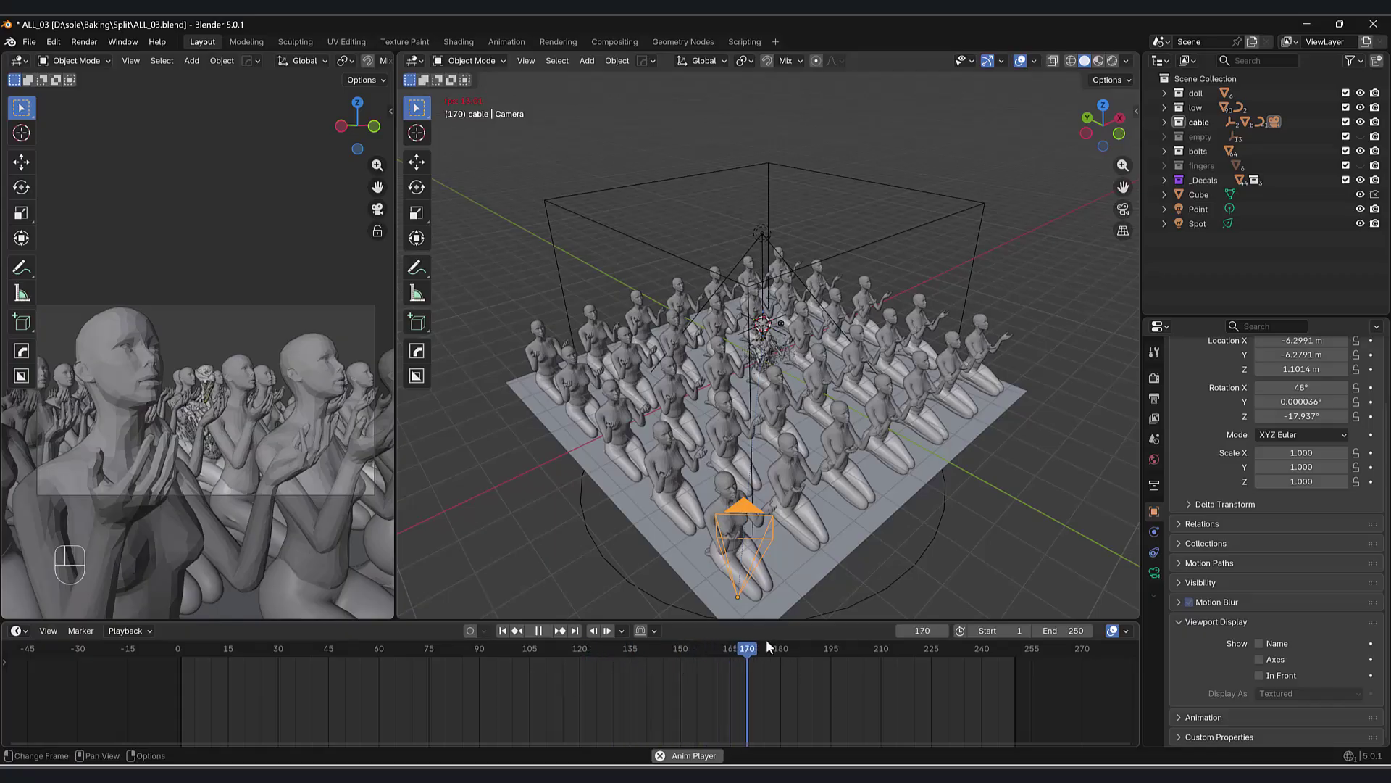
key("space")
left_click_drag(363, 654, 182, 655)
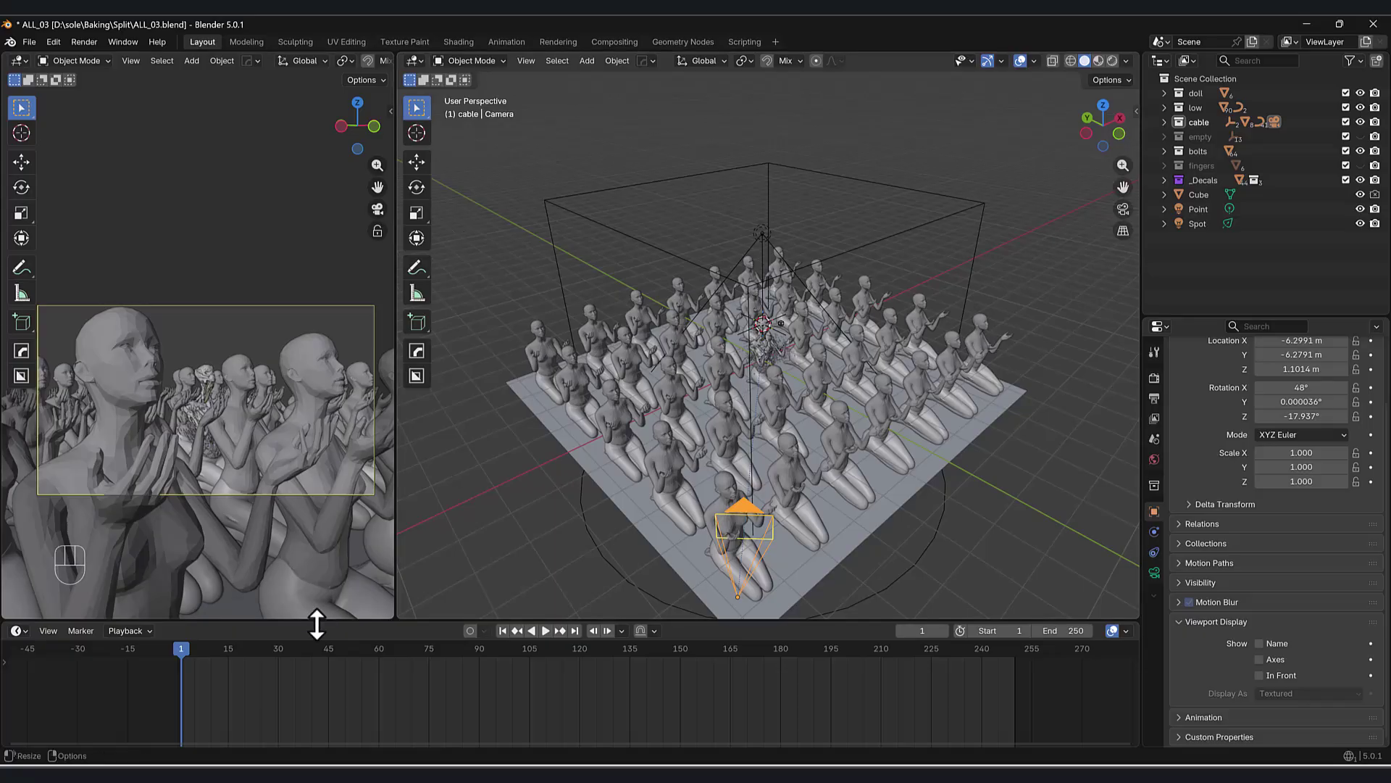
- Set the playback sync mode to Frame Dropping and enable Limit to Frame Range
left_click(127, 630)
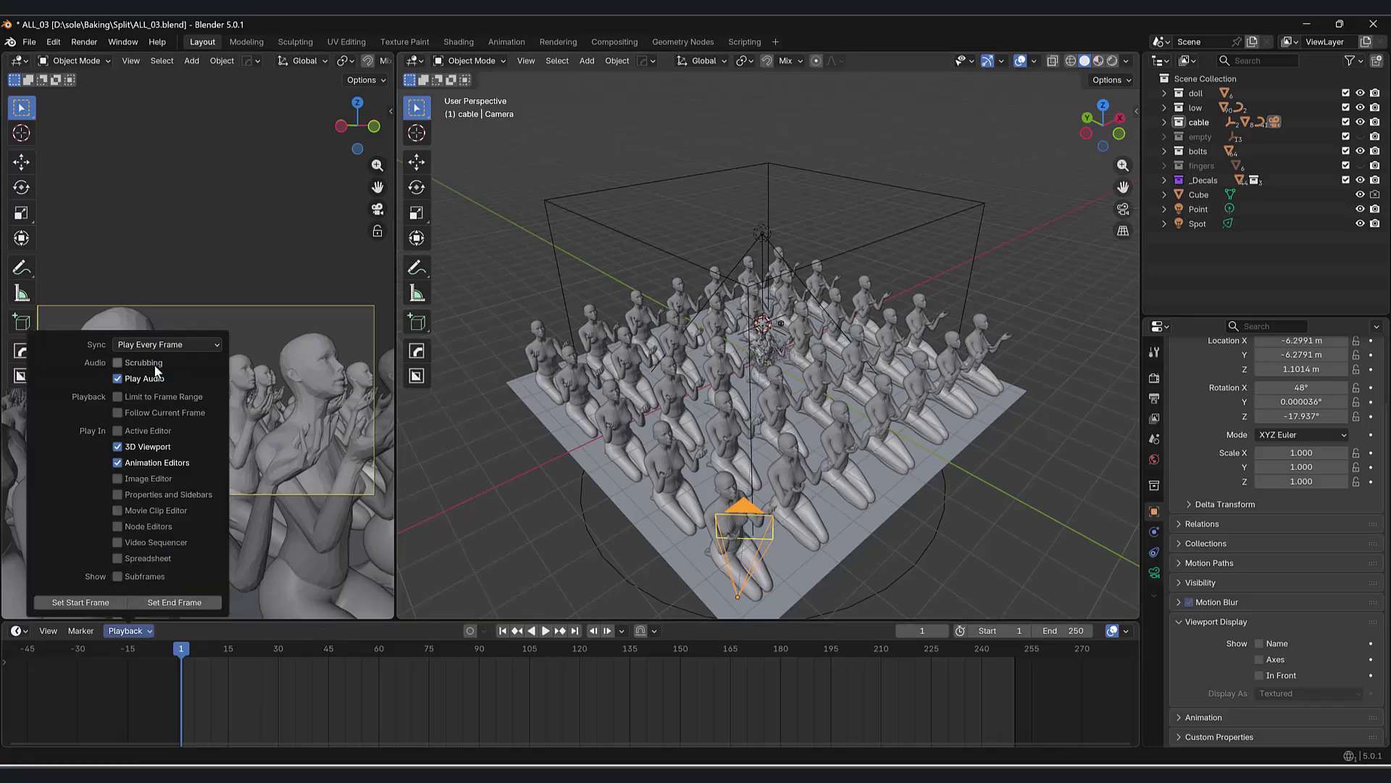
left_click(155, 345)
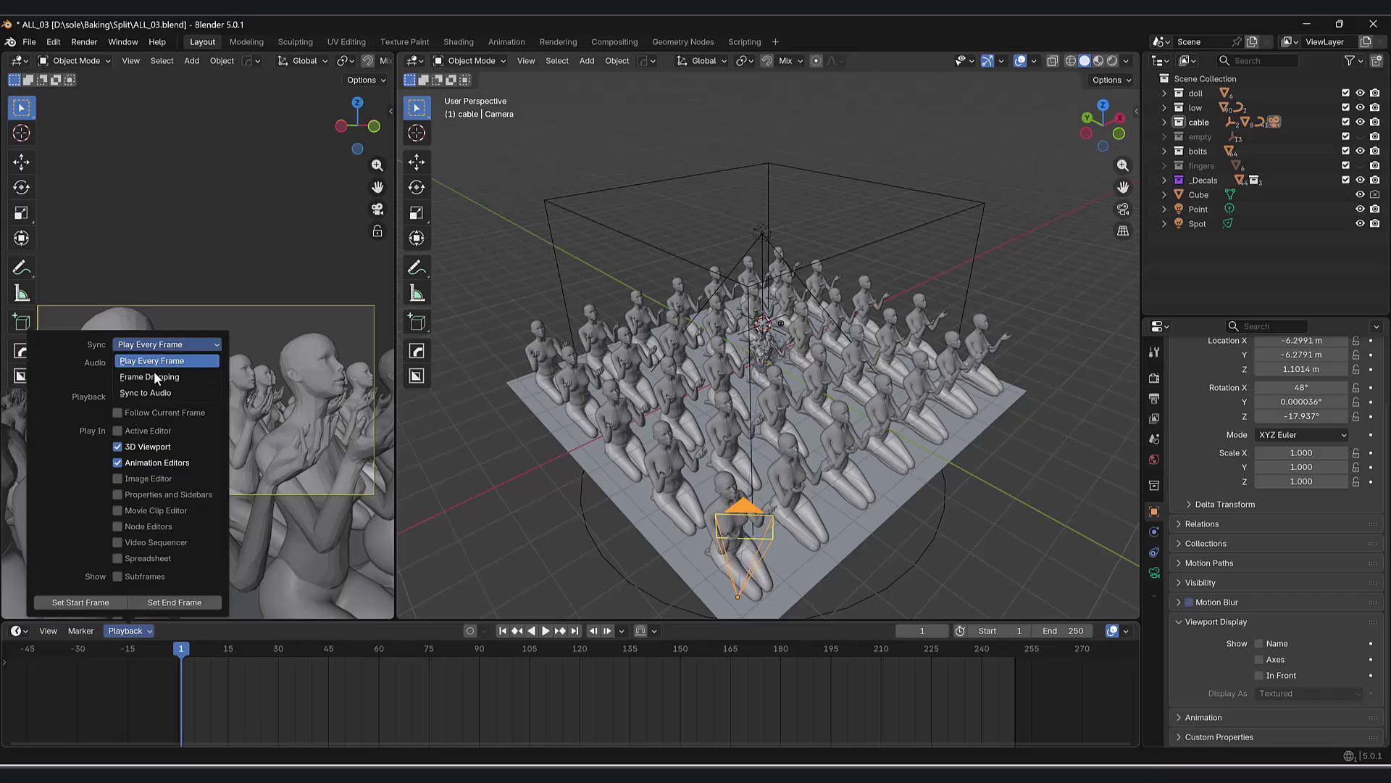
left_click(151, 377)
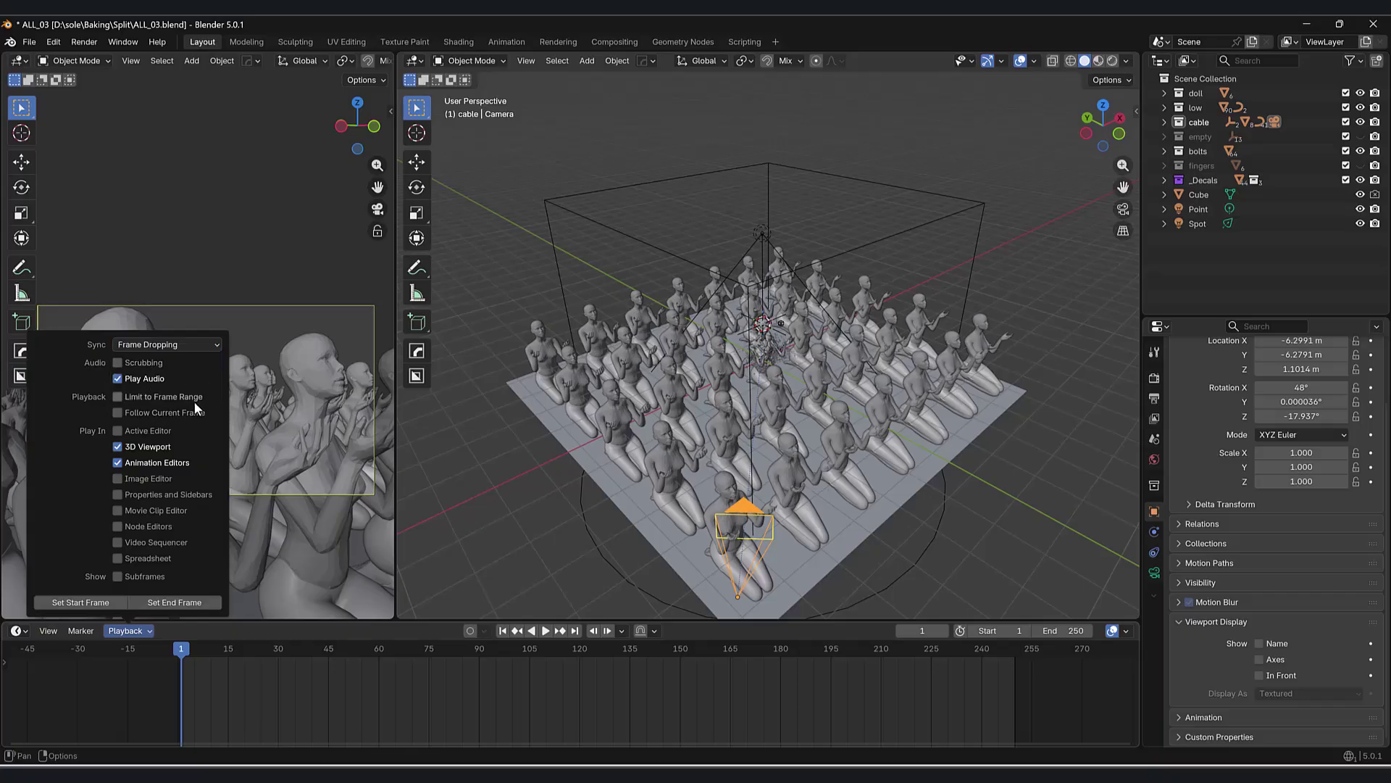
left_click(120, 394)
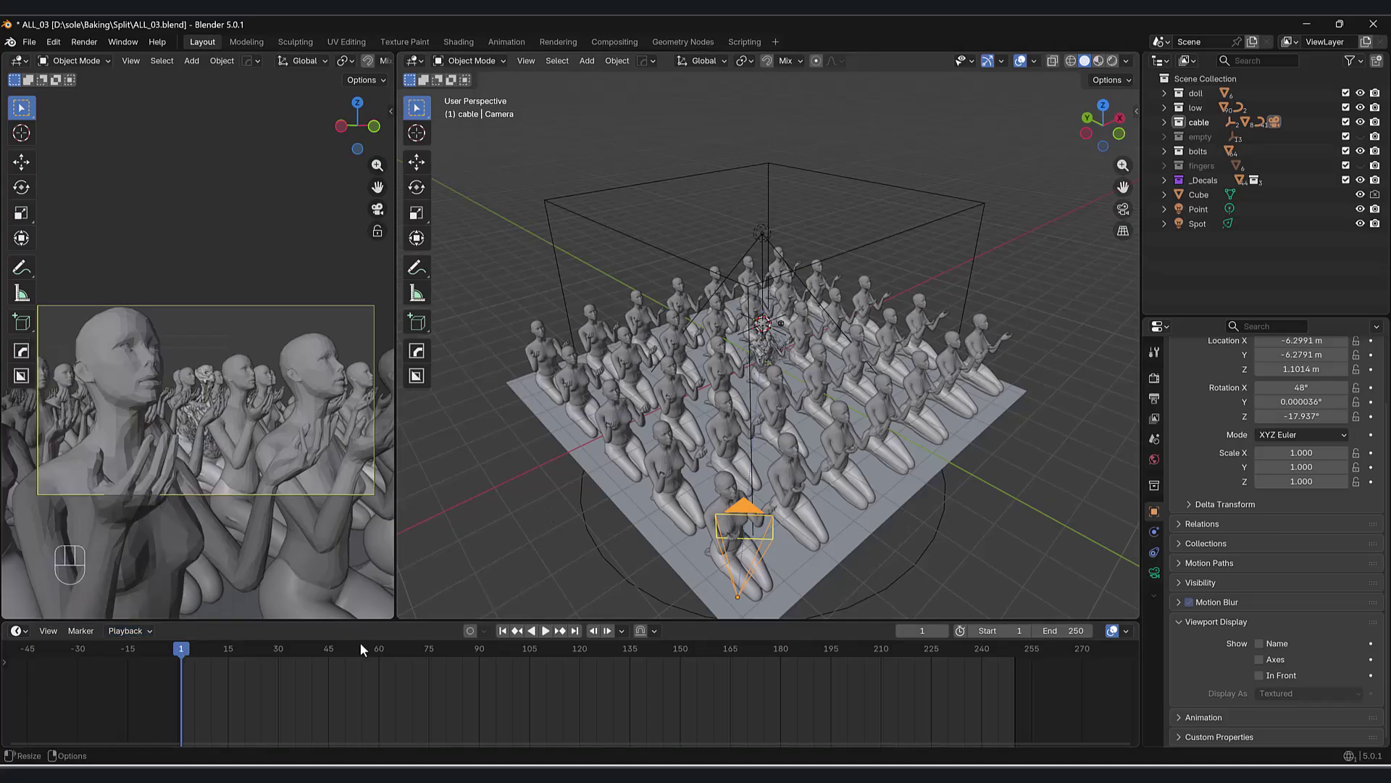
- Play the timeline with frame dropping active, stop it and scrub back to the first frame
key("space")
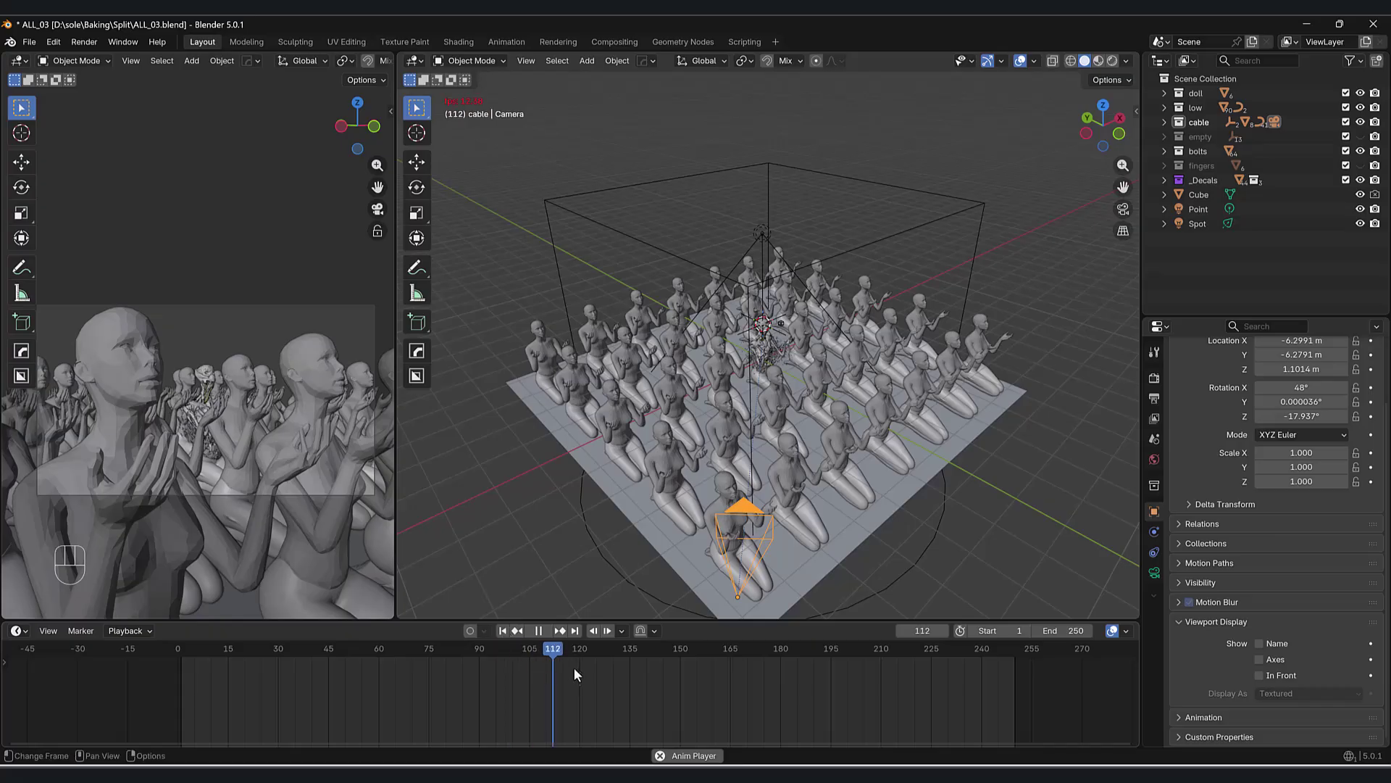
key("space")
left_click_drag(696, 652, 490, 649)
left_click_drag(328, 650, 181, 656)
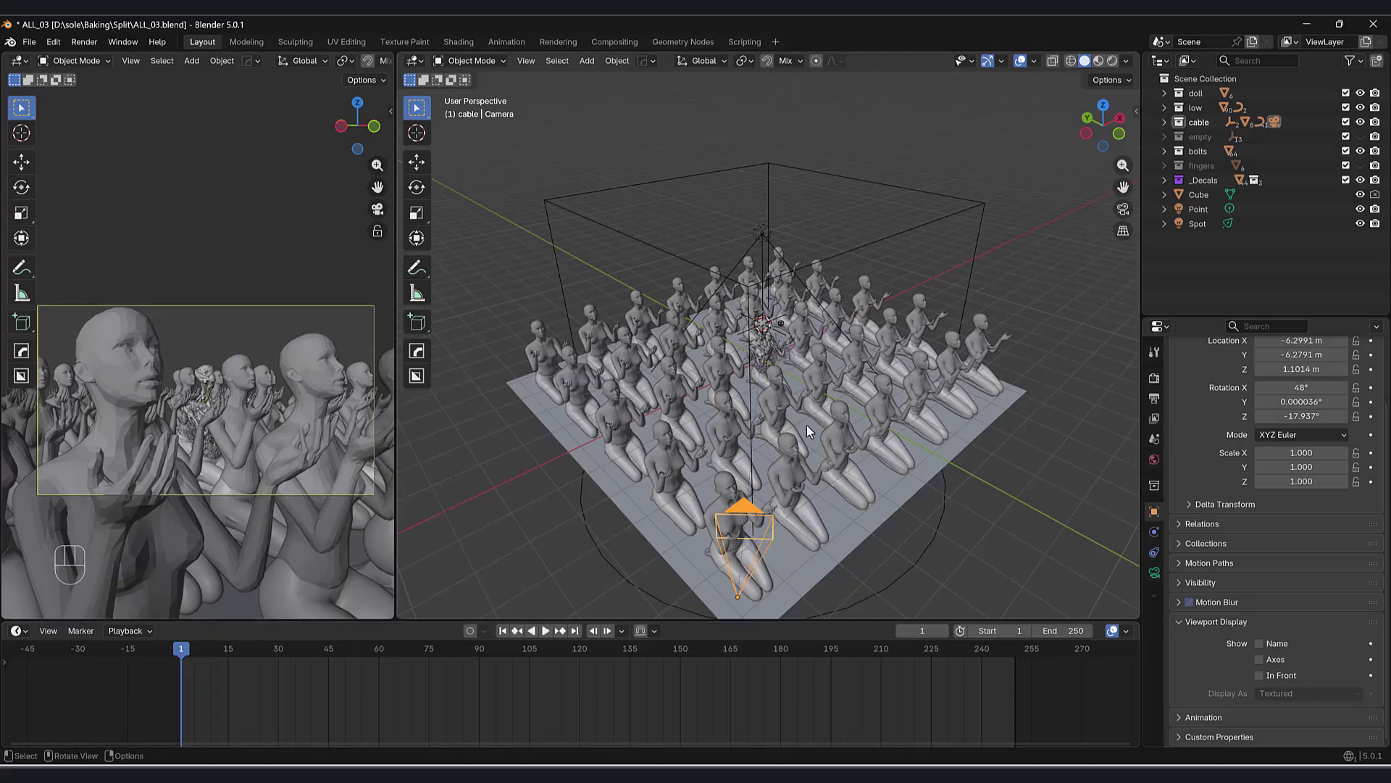
- Select the large cube empty and the camera together and insert keyframes for both at frame 1
left_click(939, 216, "shift")
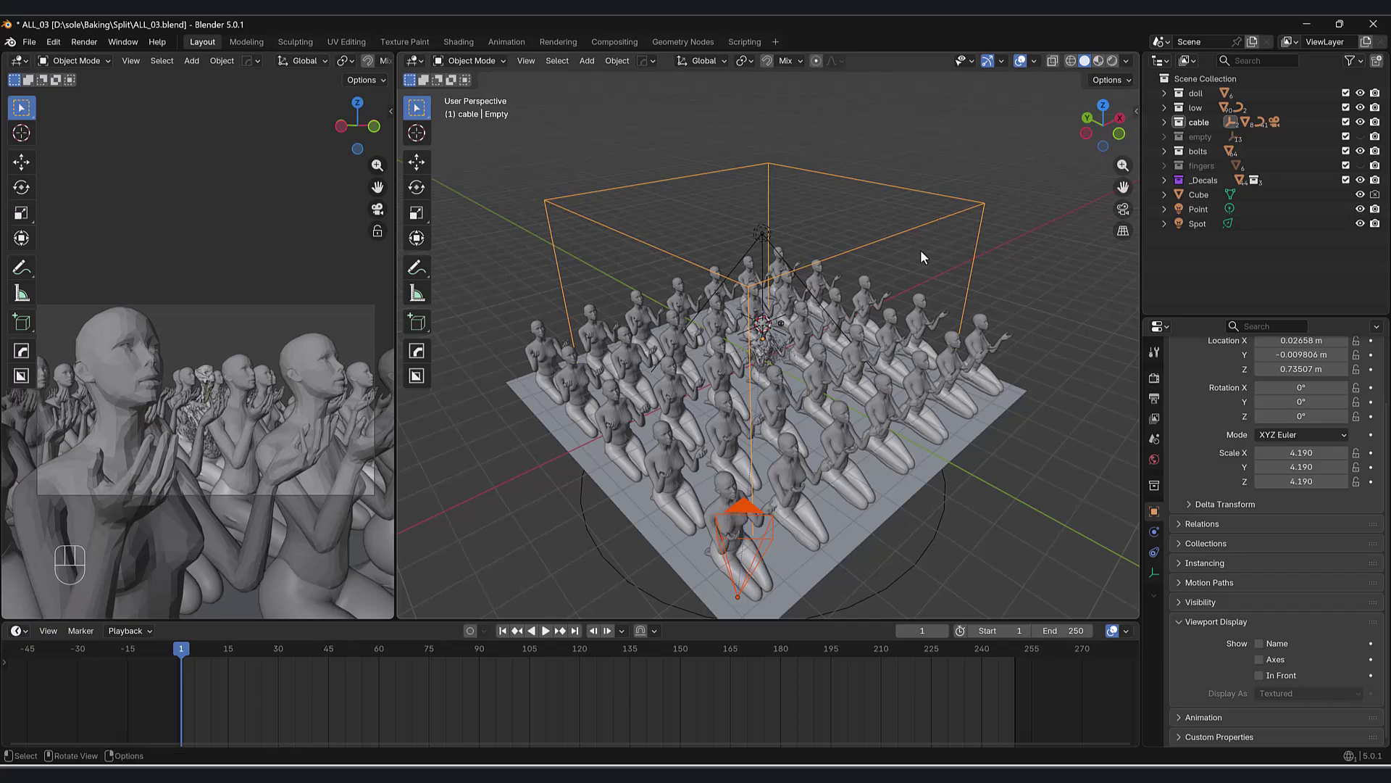
middle_click_drag(787, 494, 931, 207)
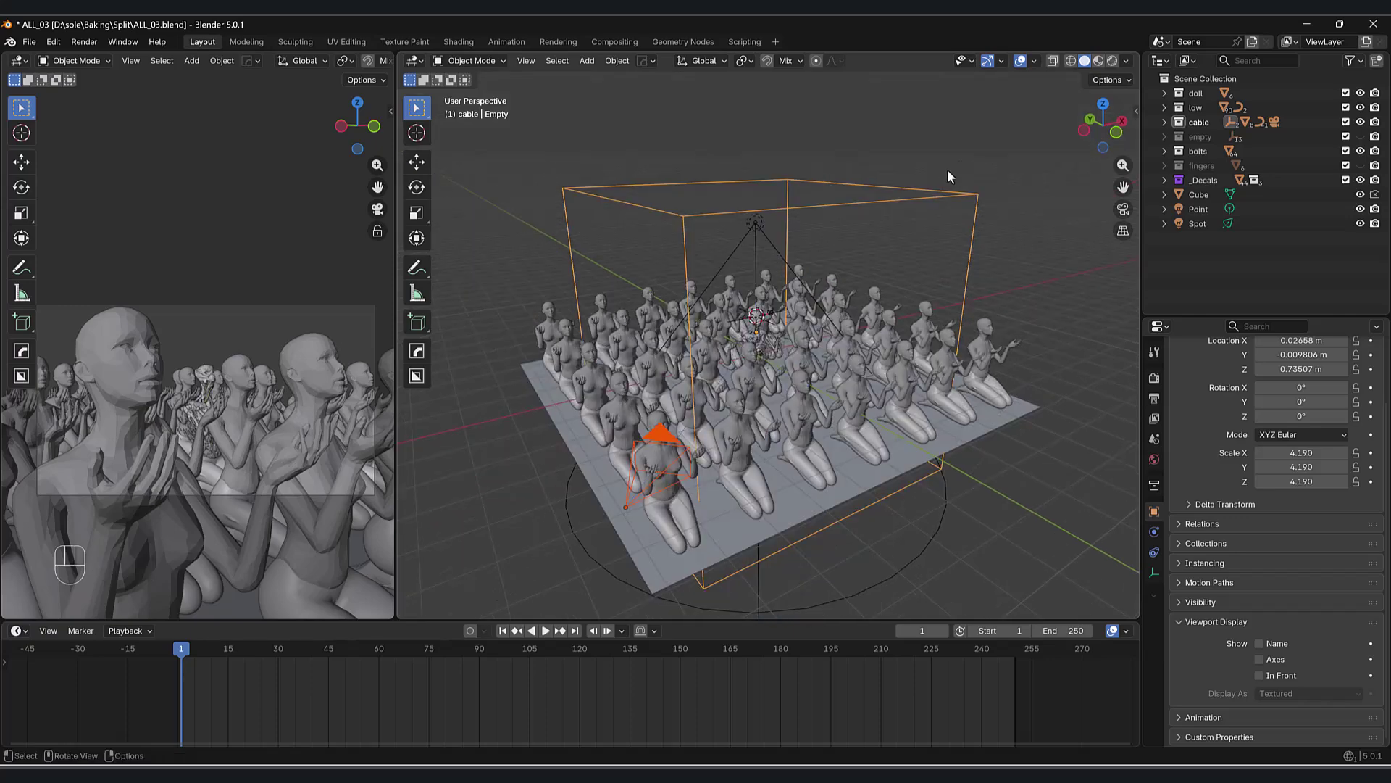
left_click(657, 442, "shift")
left_click(657, 443, "shift")
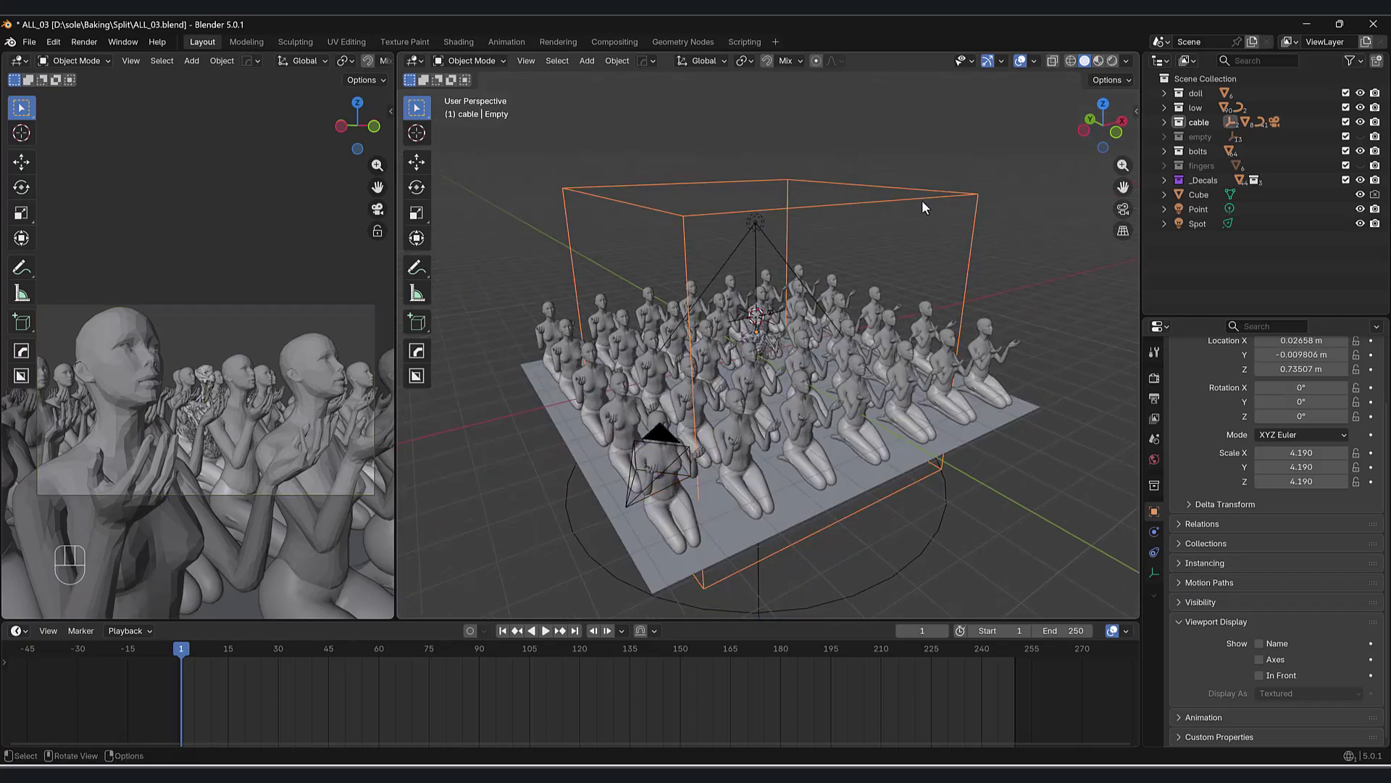
left_click(657, 442, "shift")
key("i")
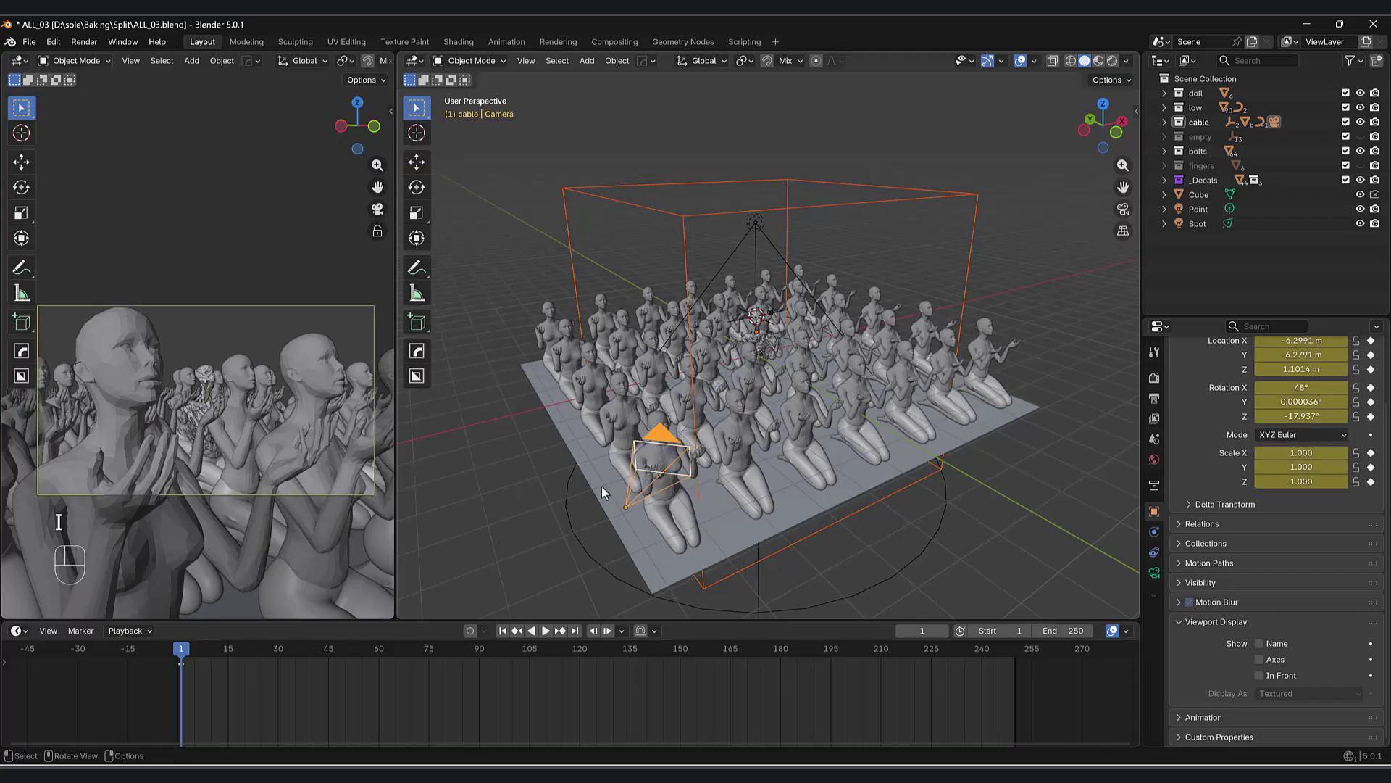
- Go to frame 250 and move only the camera about 12.79 m along the X axis to the opposite floor corner
key("space")
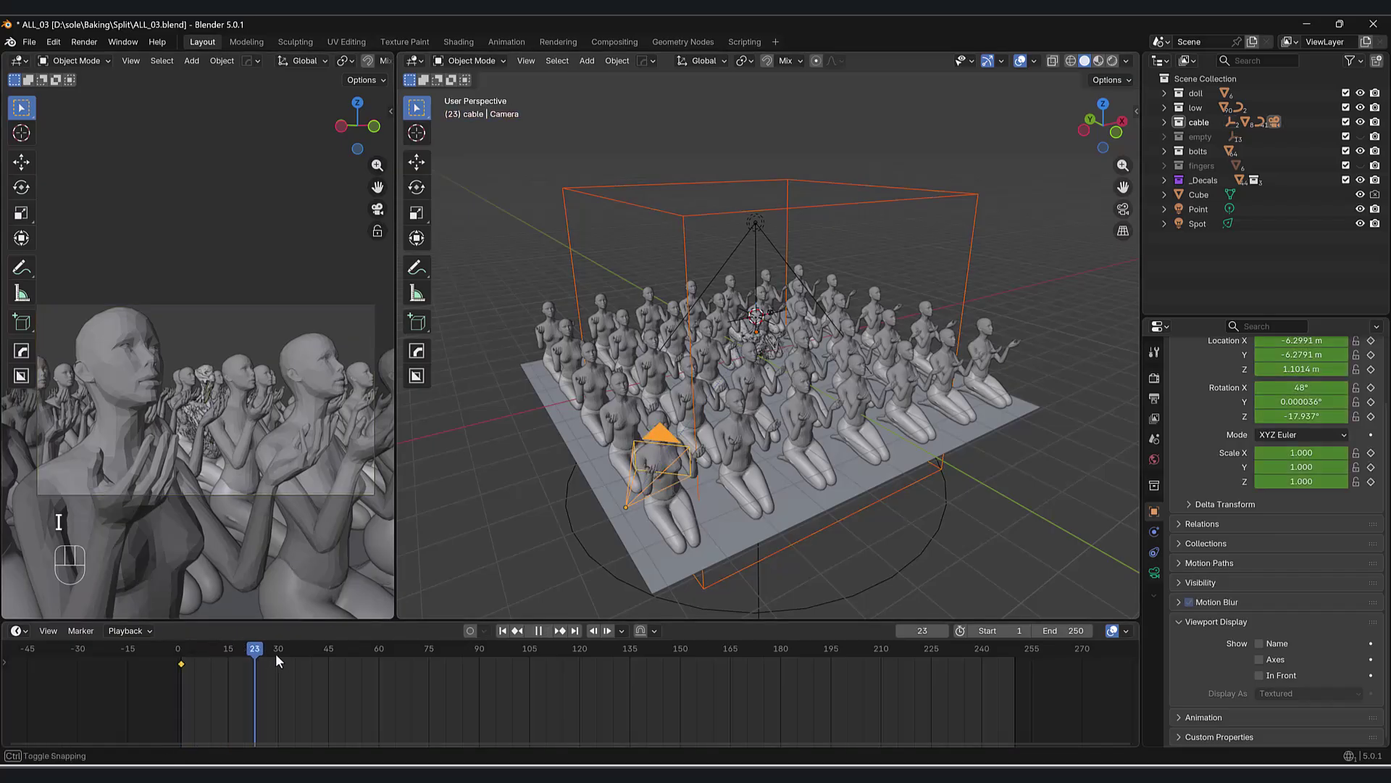
left_click_drag(358, 662, 1005, 647)
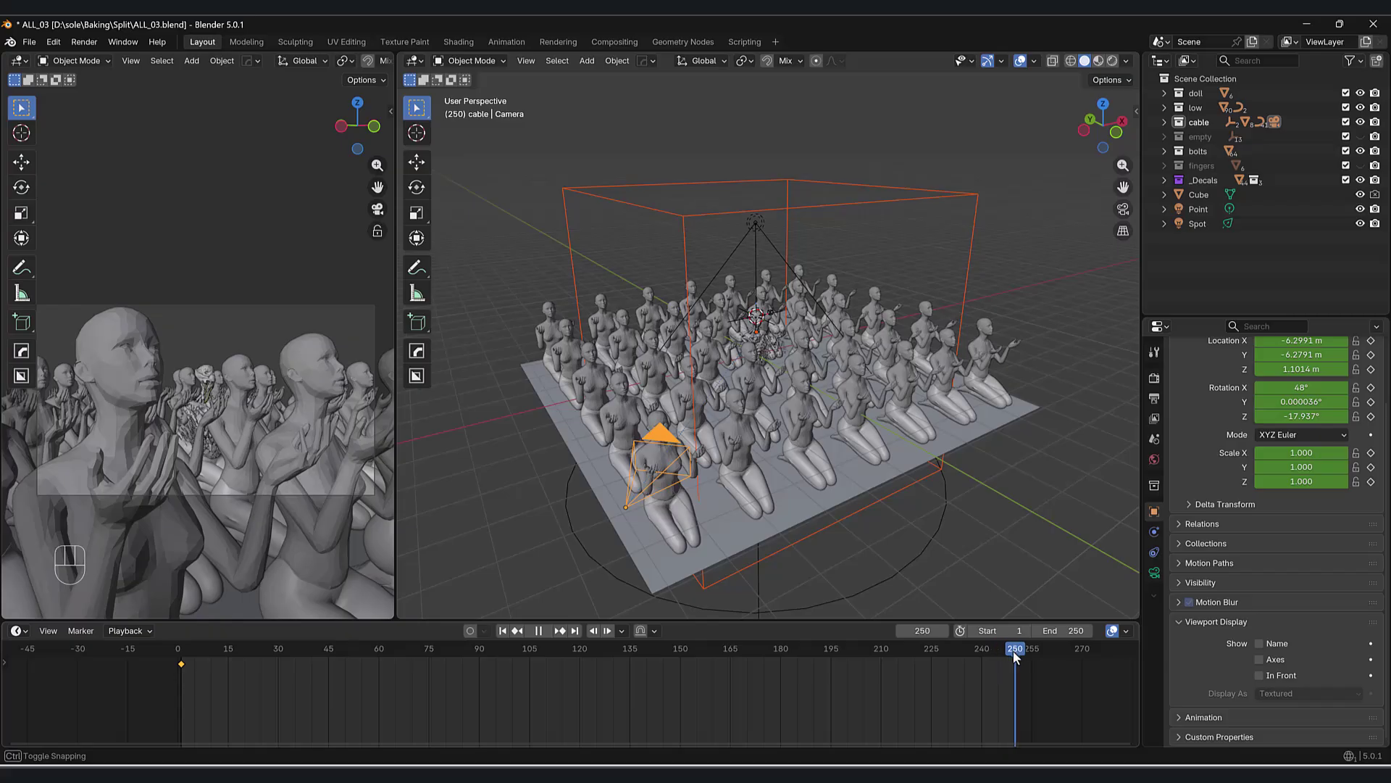
key("space")
middle_click_drag(993, 507, 588, 478)
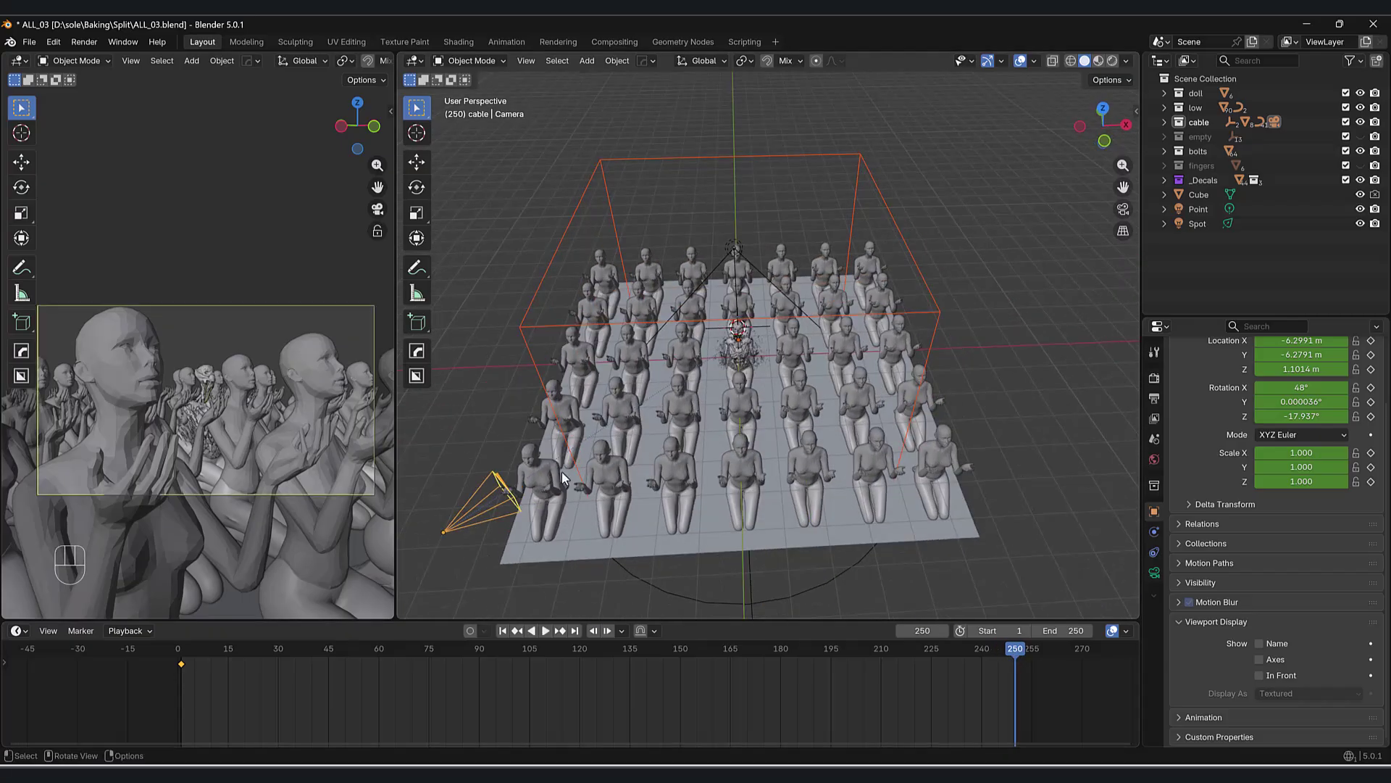
left_click(505, 488)
key("g")
key("x")
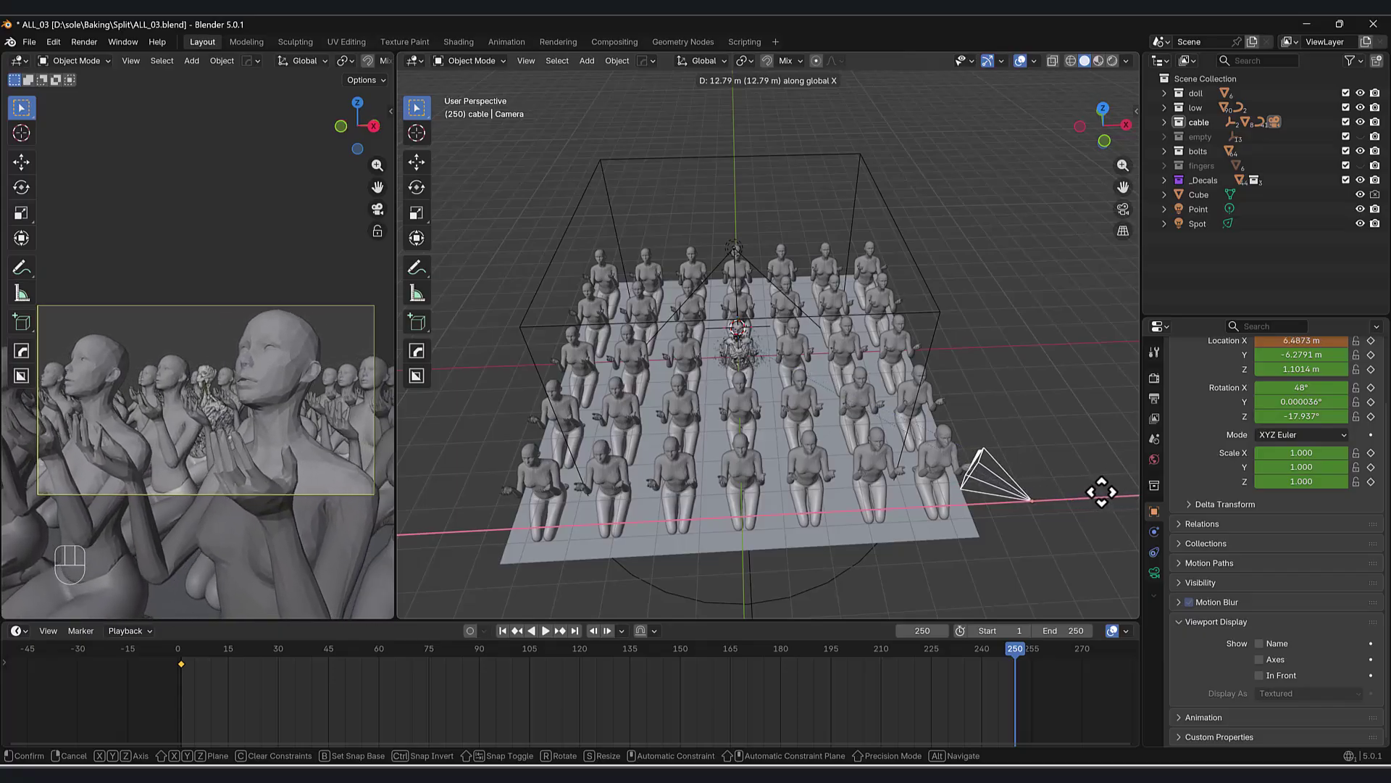
left_click(1102, 497)
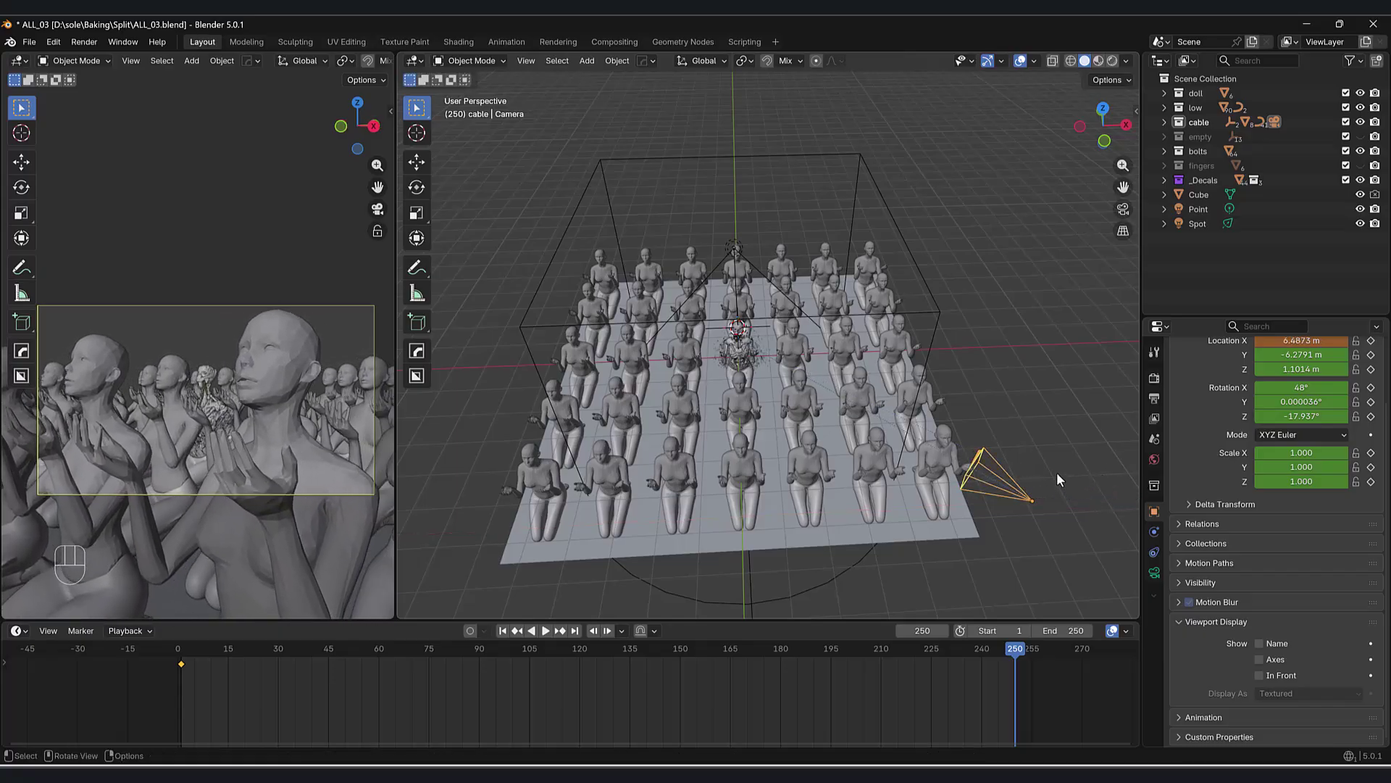
key("g")
key("z")
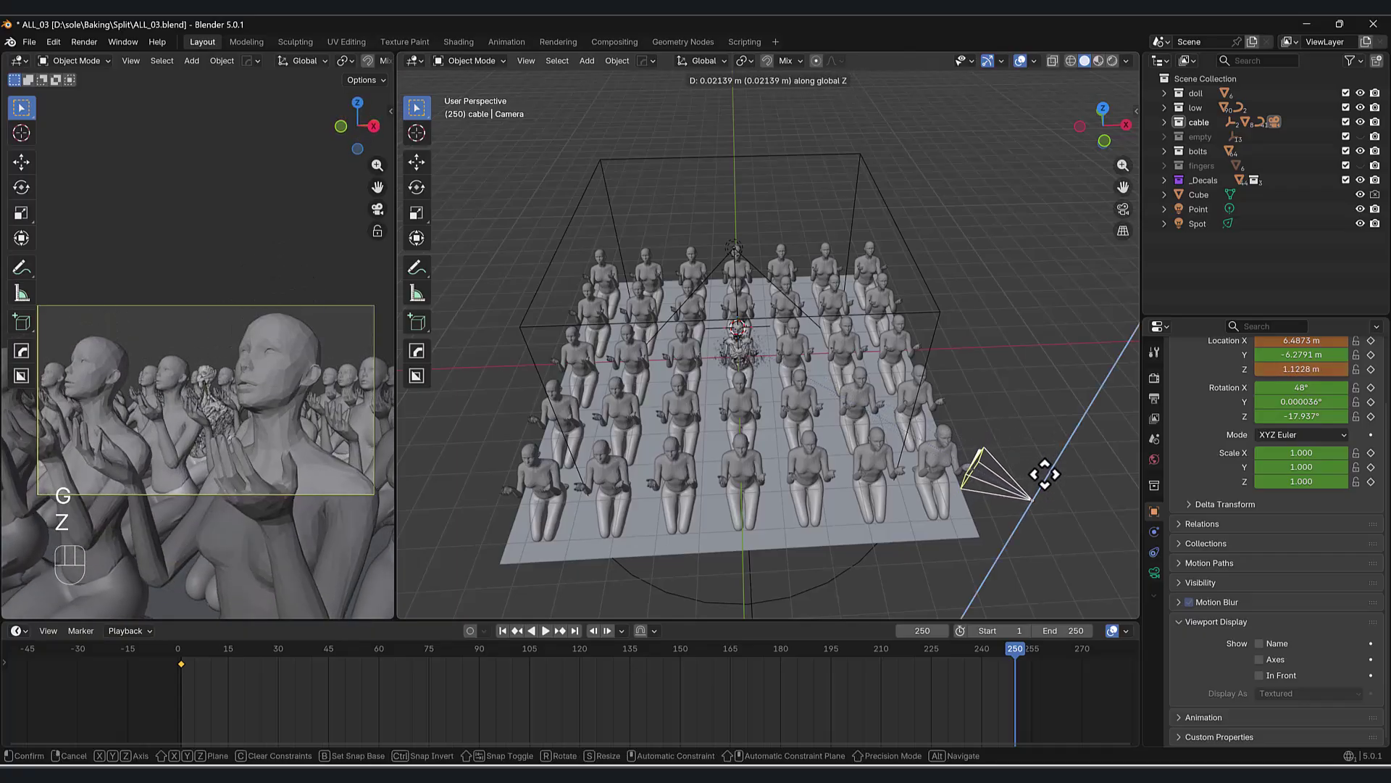
right_click(1044, 476)
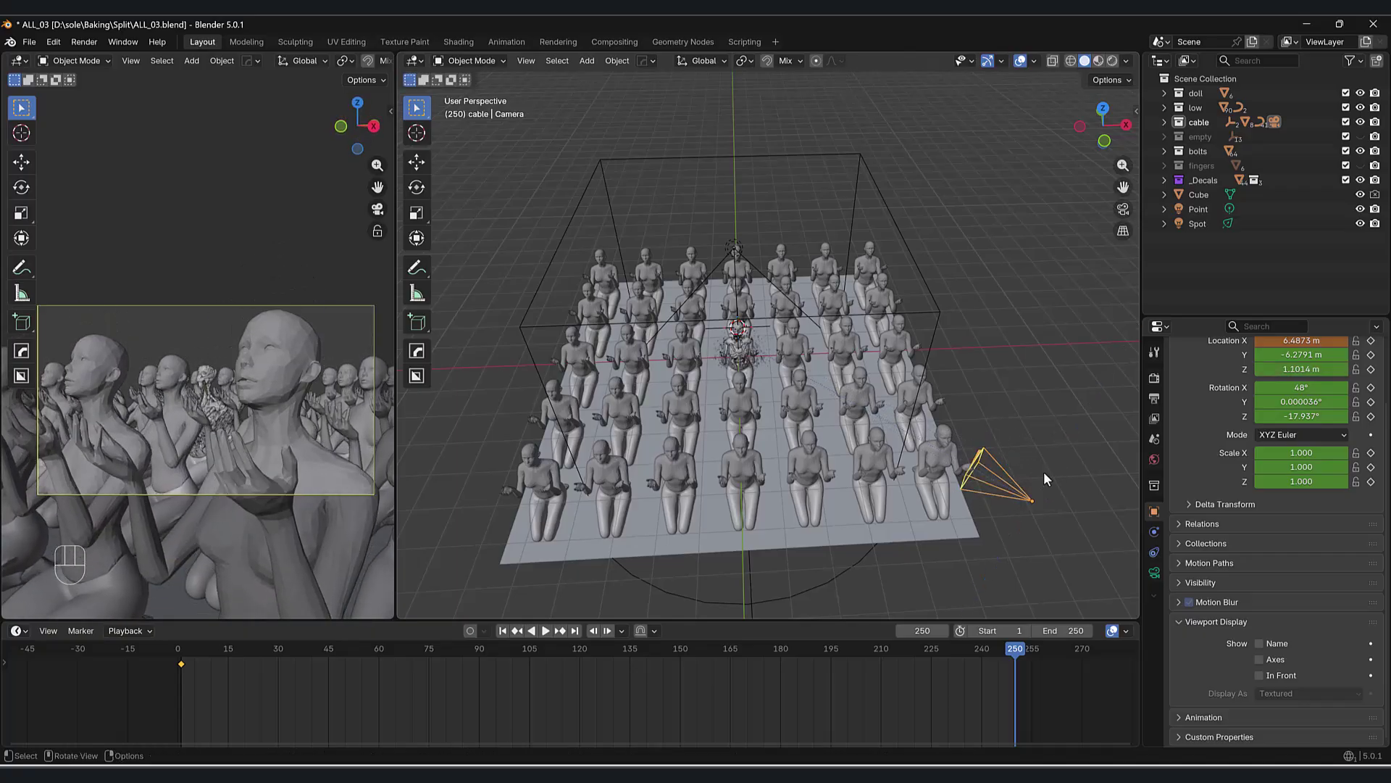
- Add the empty to the camera selection and insert keyframes for both at frame 250
left_click(872, 176, "shift")
key("i")
- Play the camera move from frame 1 to review it and stop around frame 120
left_click_drag(964, 653, 181, 656)
key("space")
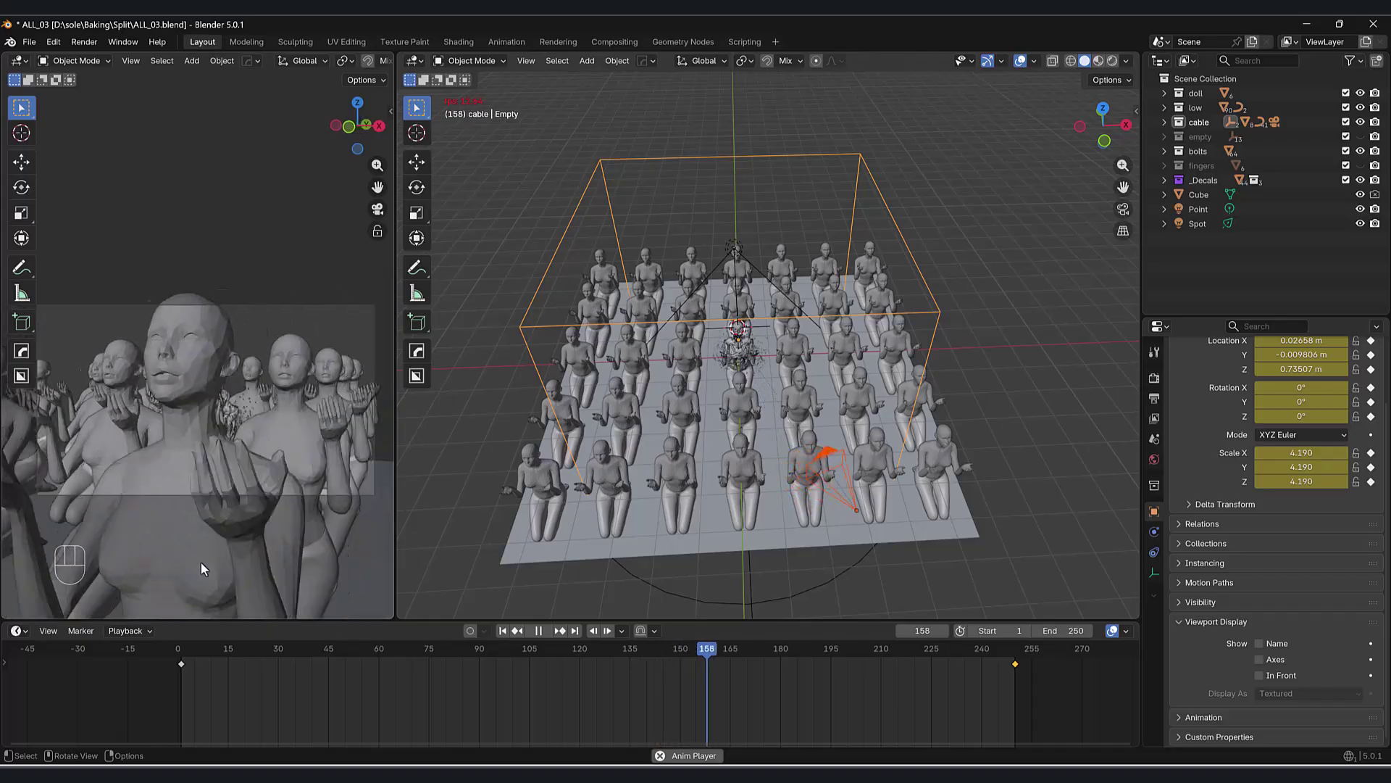
key("space")
left_click_drag(559, 653, 490, 649)
key("space")
key("space")
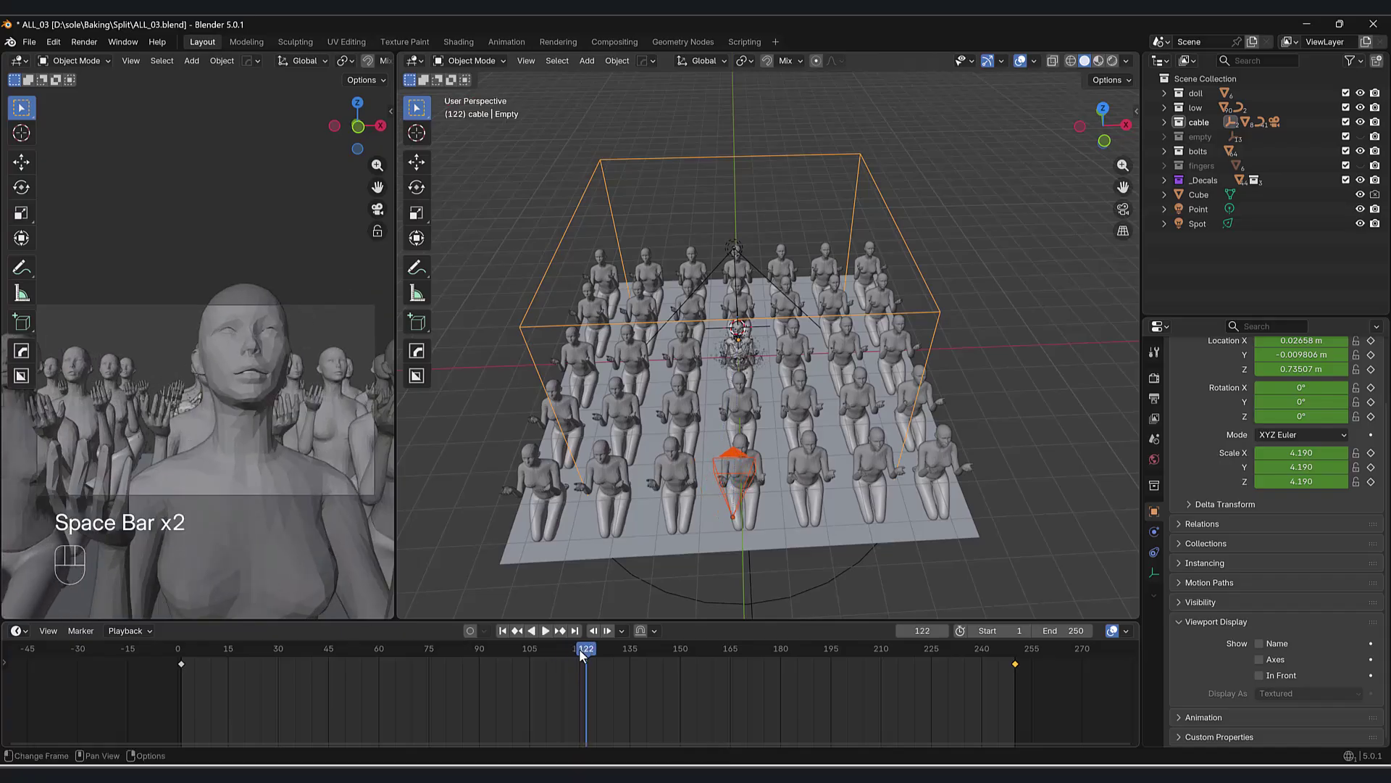
- Try to move the camera and the empty together along the negative Y axis at frame 120
middle_click_drag(706, 524, 770, 536)
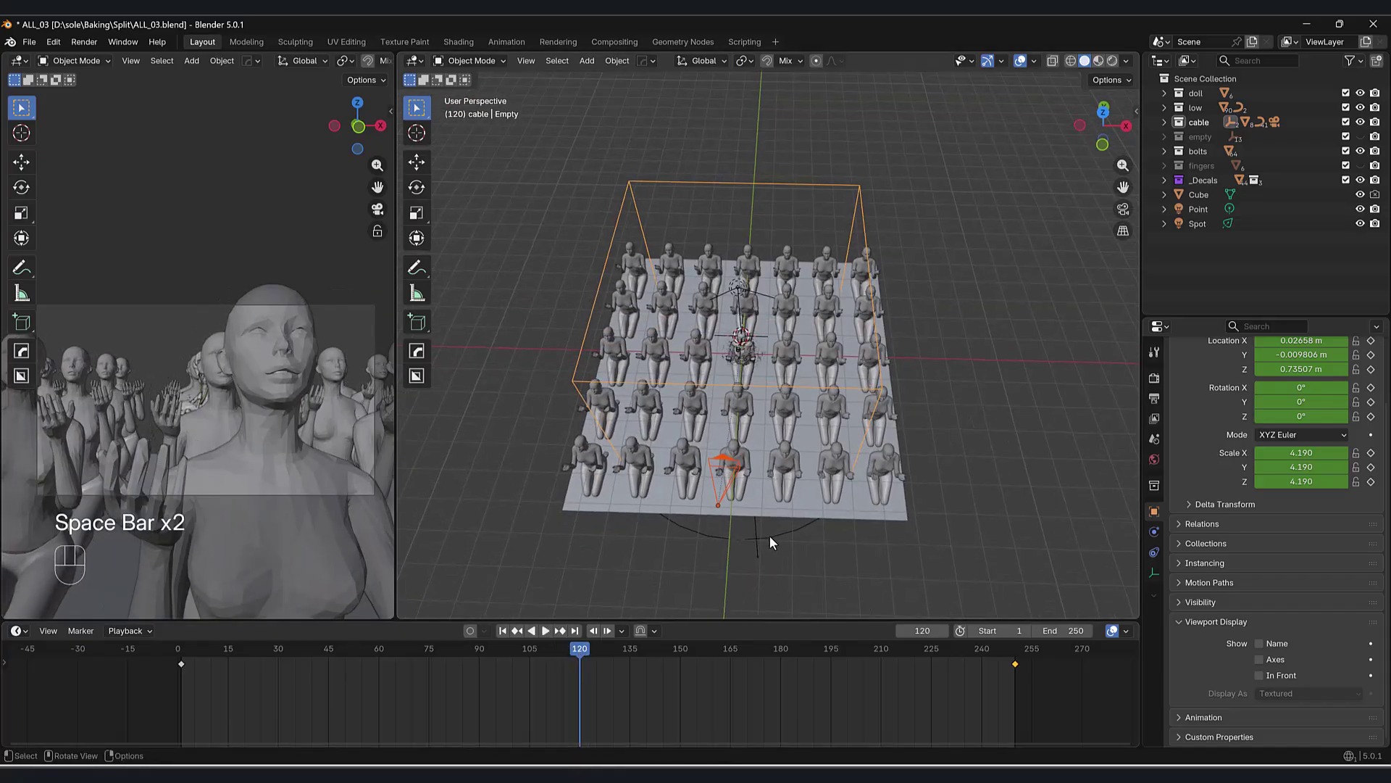
key("g")
key("y")
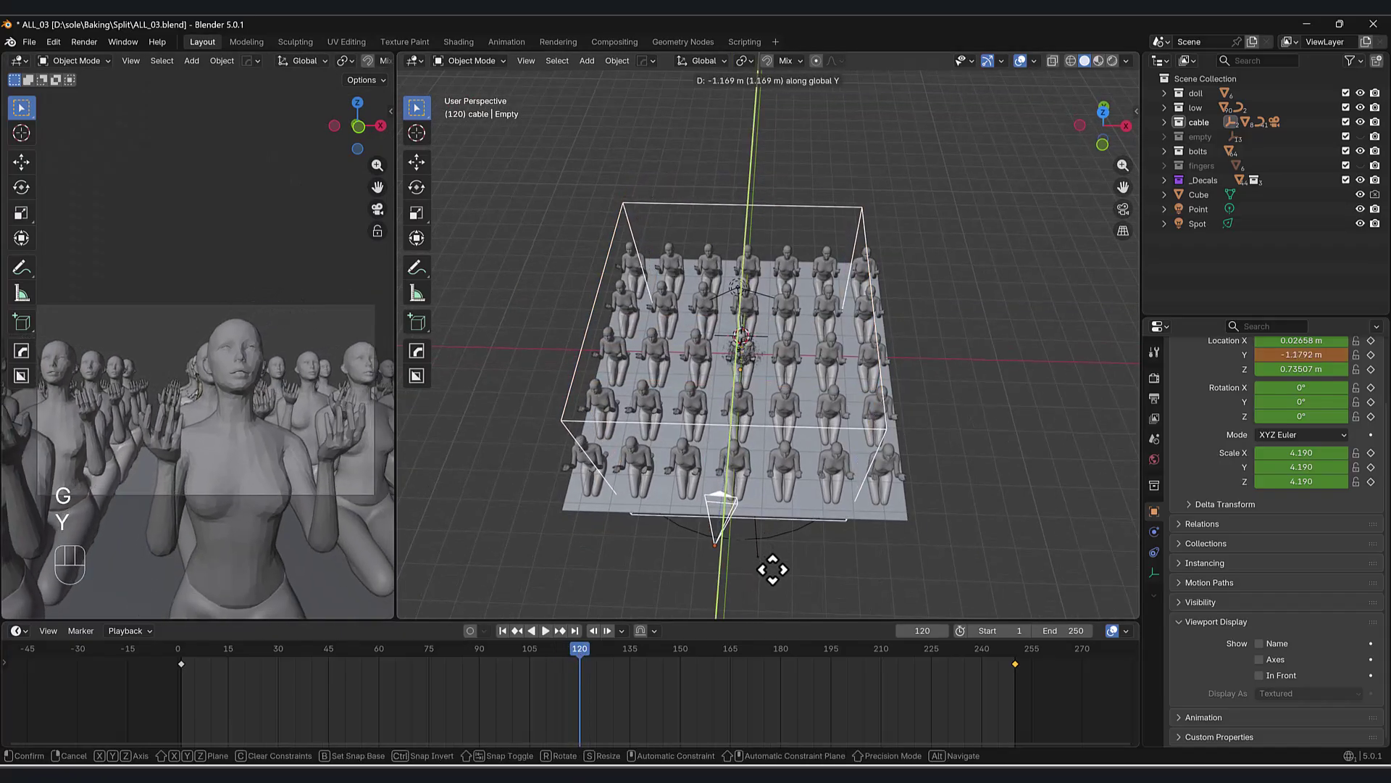
left_click(779, 592)
- Move only the camera back along Y to about -8.68 m at frame 120 and keyframe it together with the empty
left_click(727, 465)
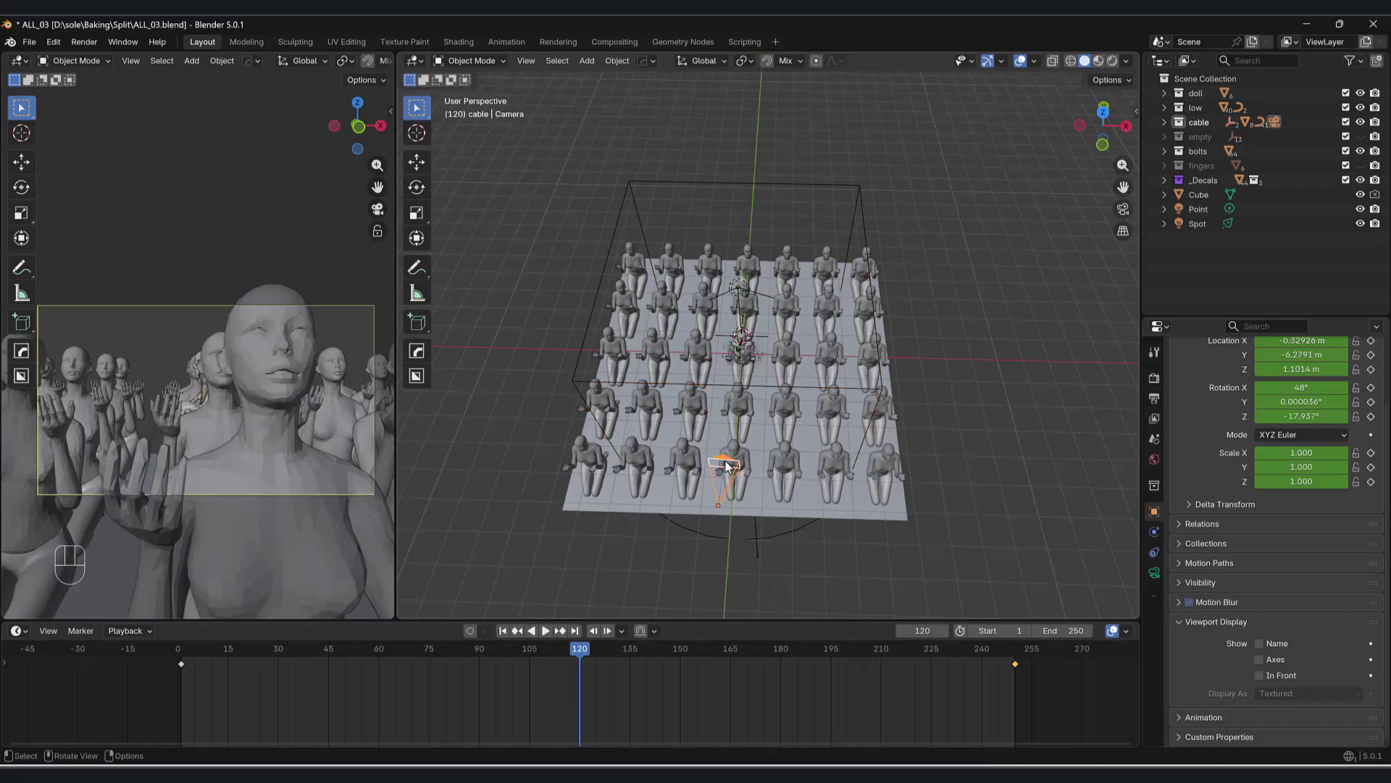
key("g")
key("y")
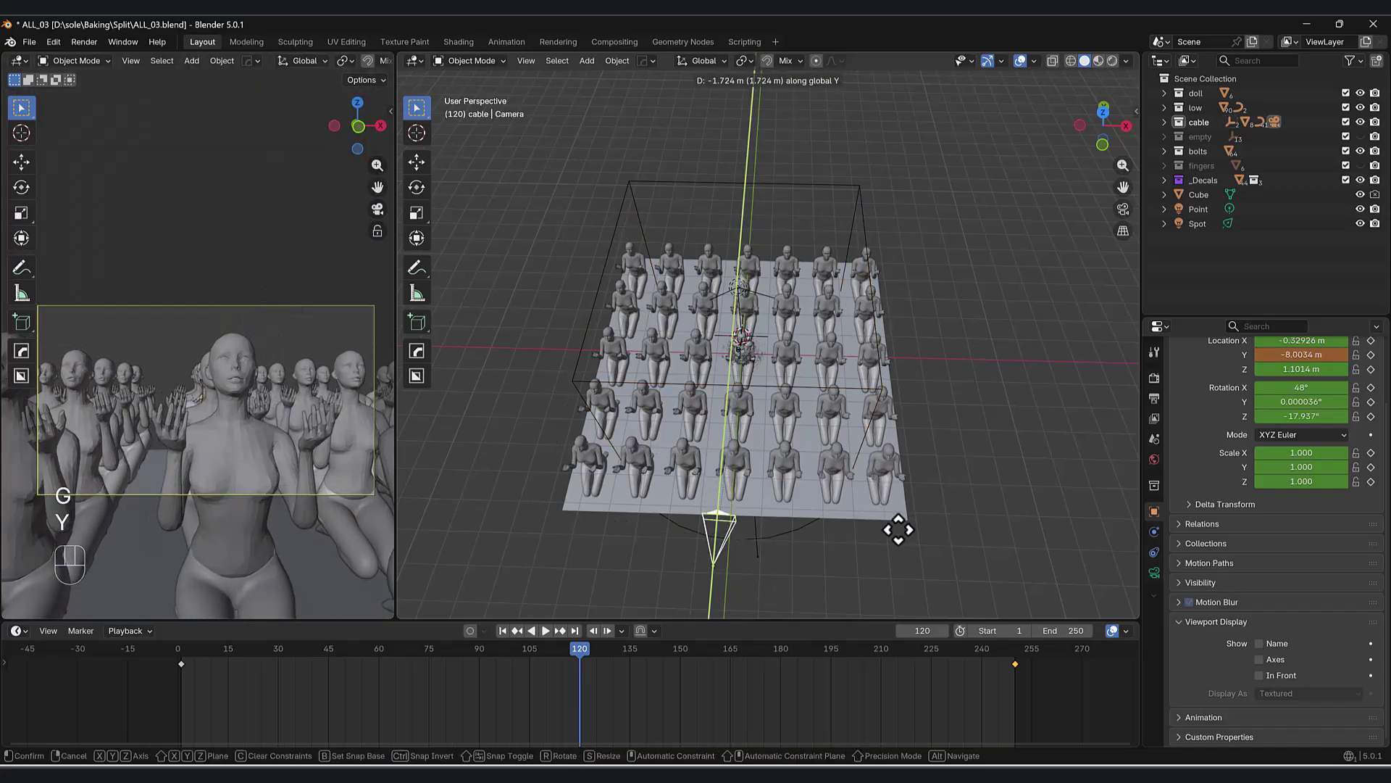
left_click(909, 559)
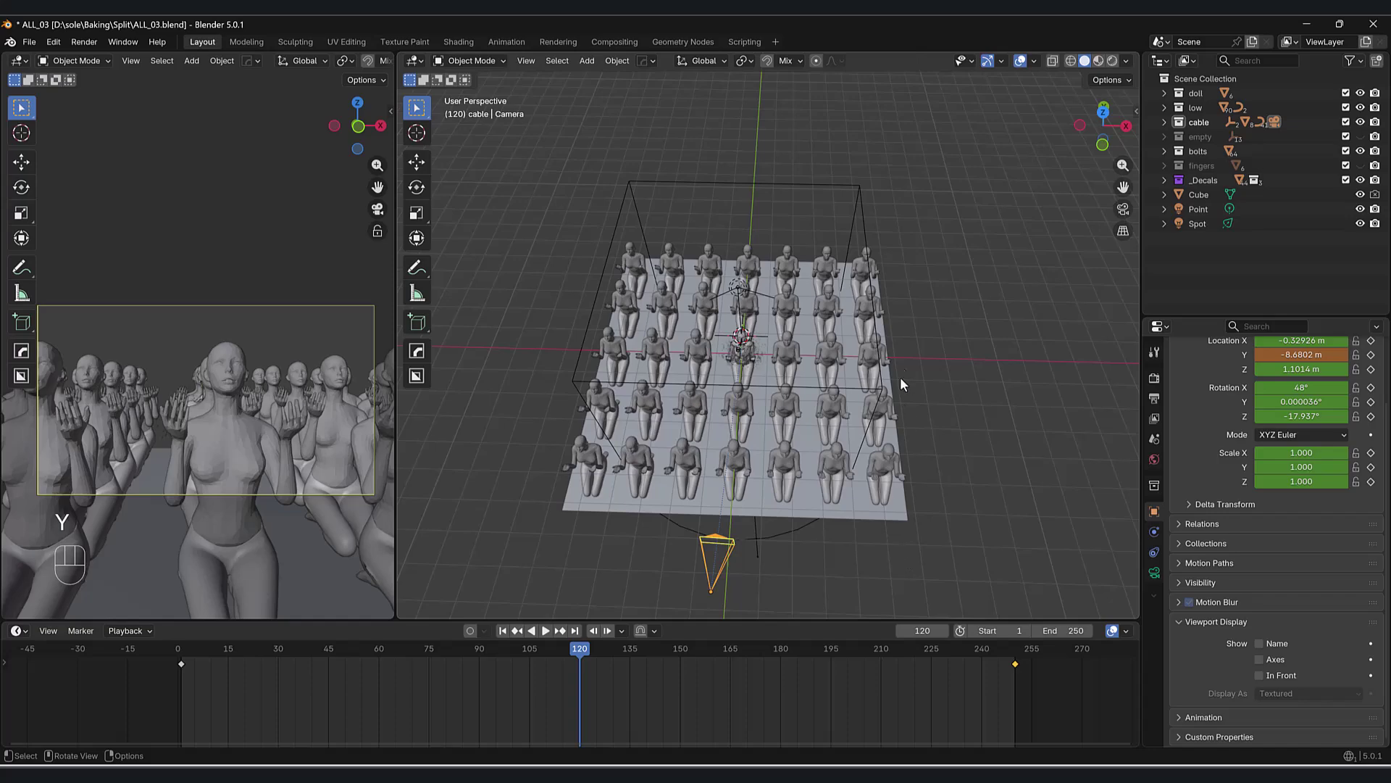
left_click(866, 206, "shift")
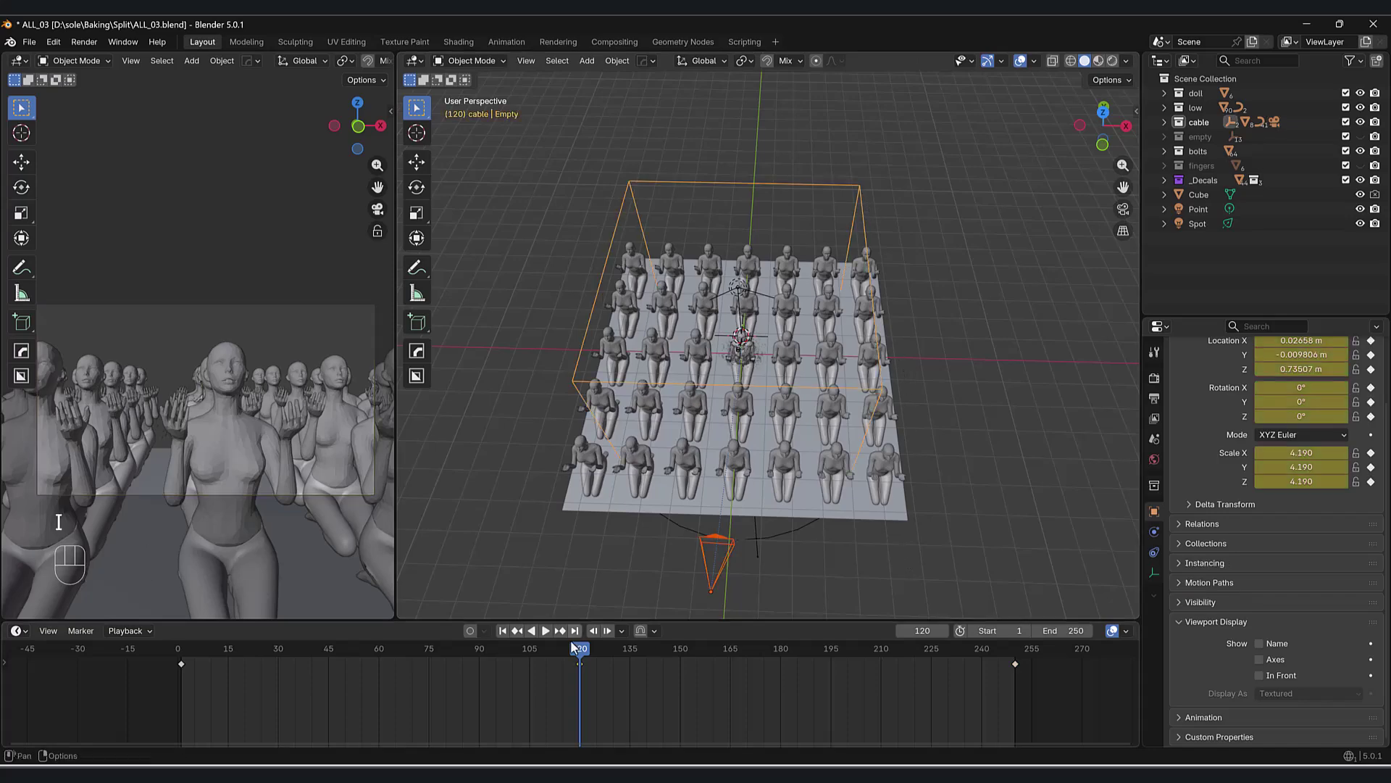
- Play the animation from the start to review the curved camera path and park the playhead at frame 145
left_click_drag(529, 654, 231, 646)
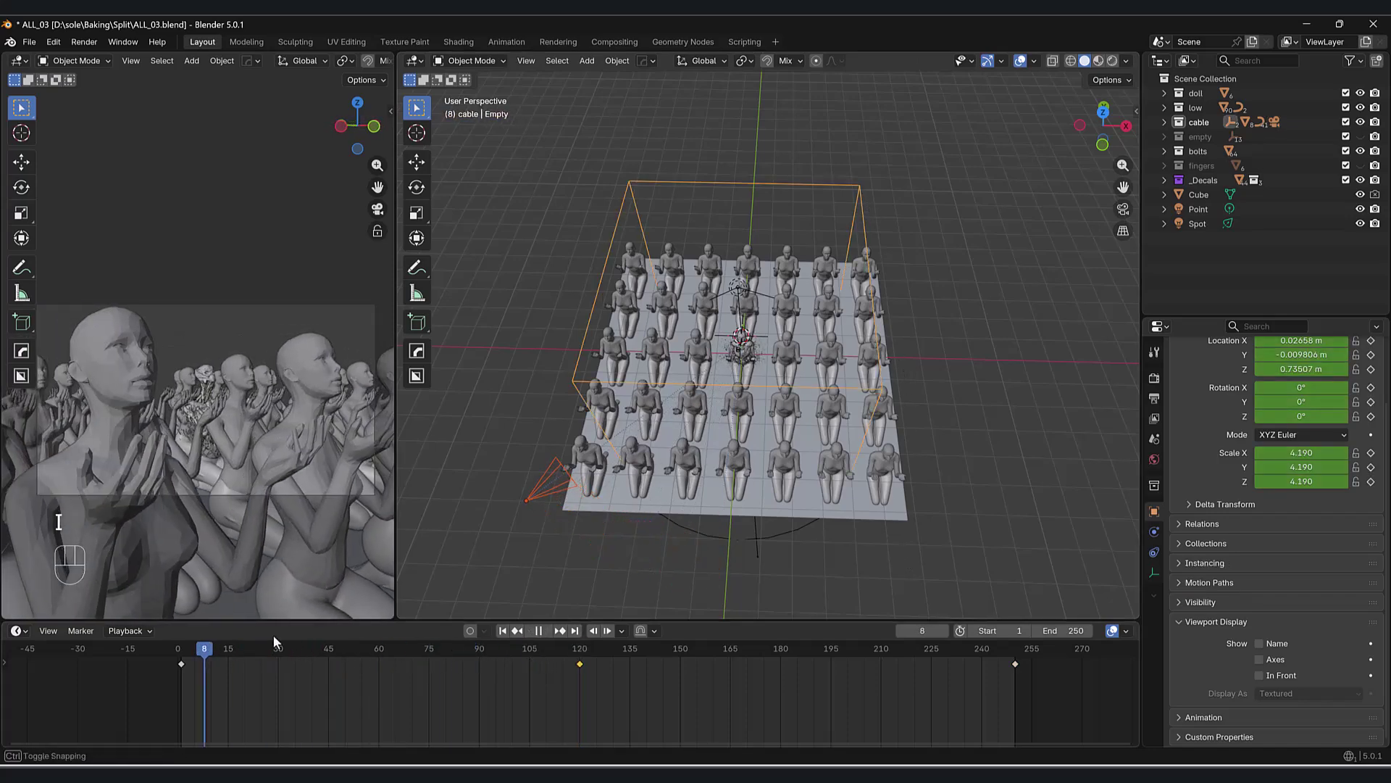
key("space")
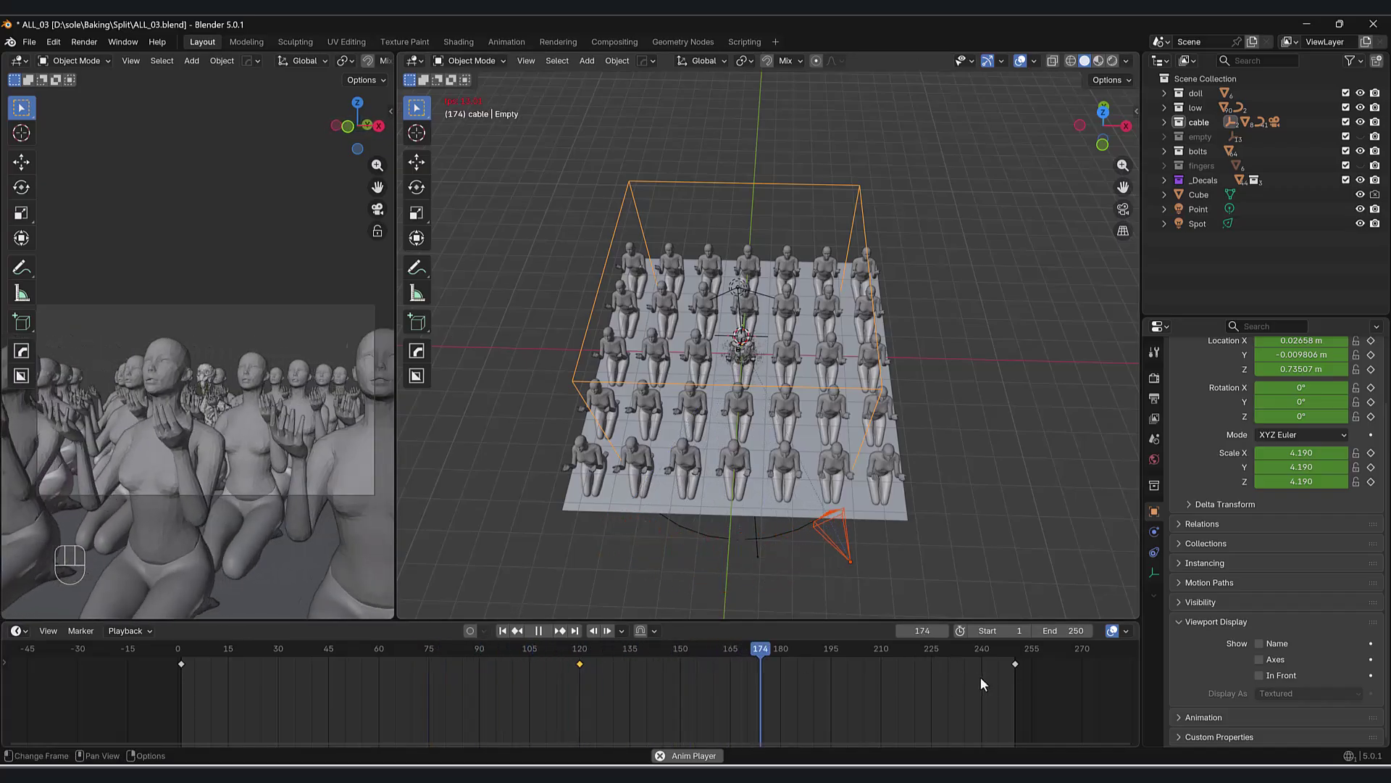
key("space")
left_click(663, 648)
- Move the middle keyframes to frame 75 and the last ones to frame 165, and preview the faster motion
left_click_drag(521, 697, 1016, 646)
key("g")
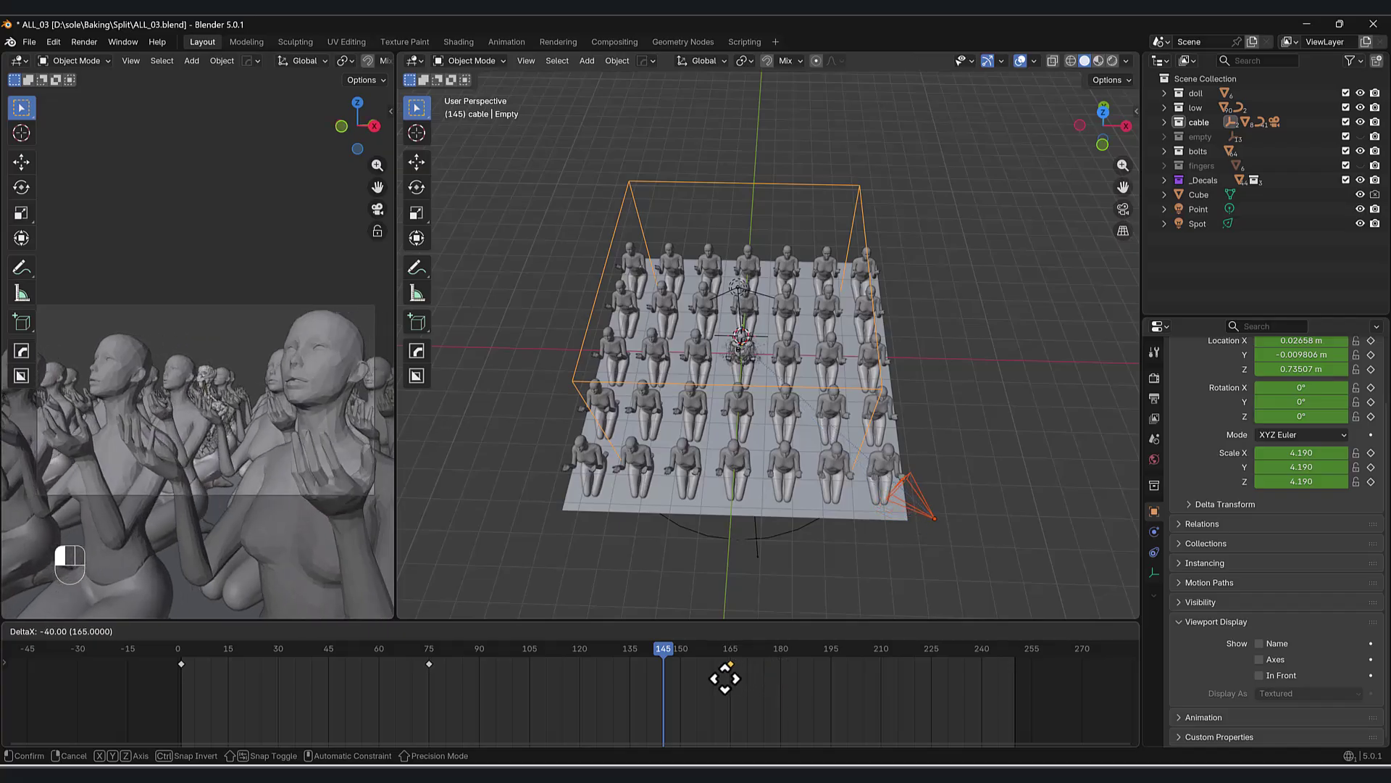
left_click(725, 678)
key("space")
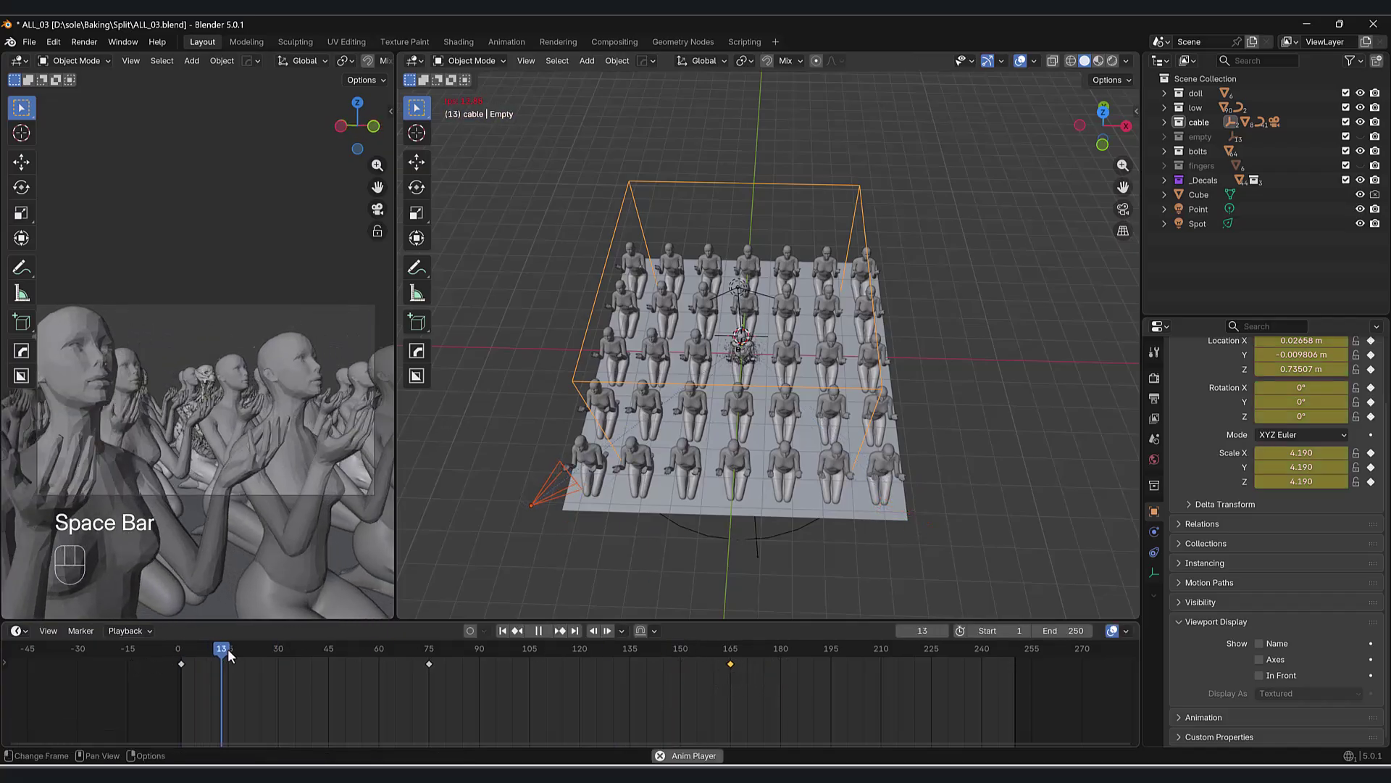
key("space")
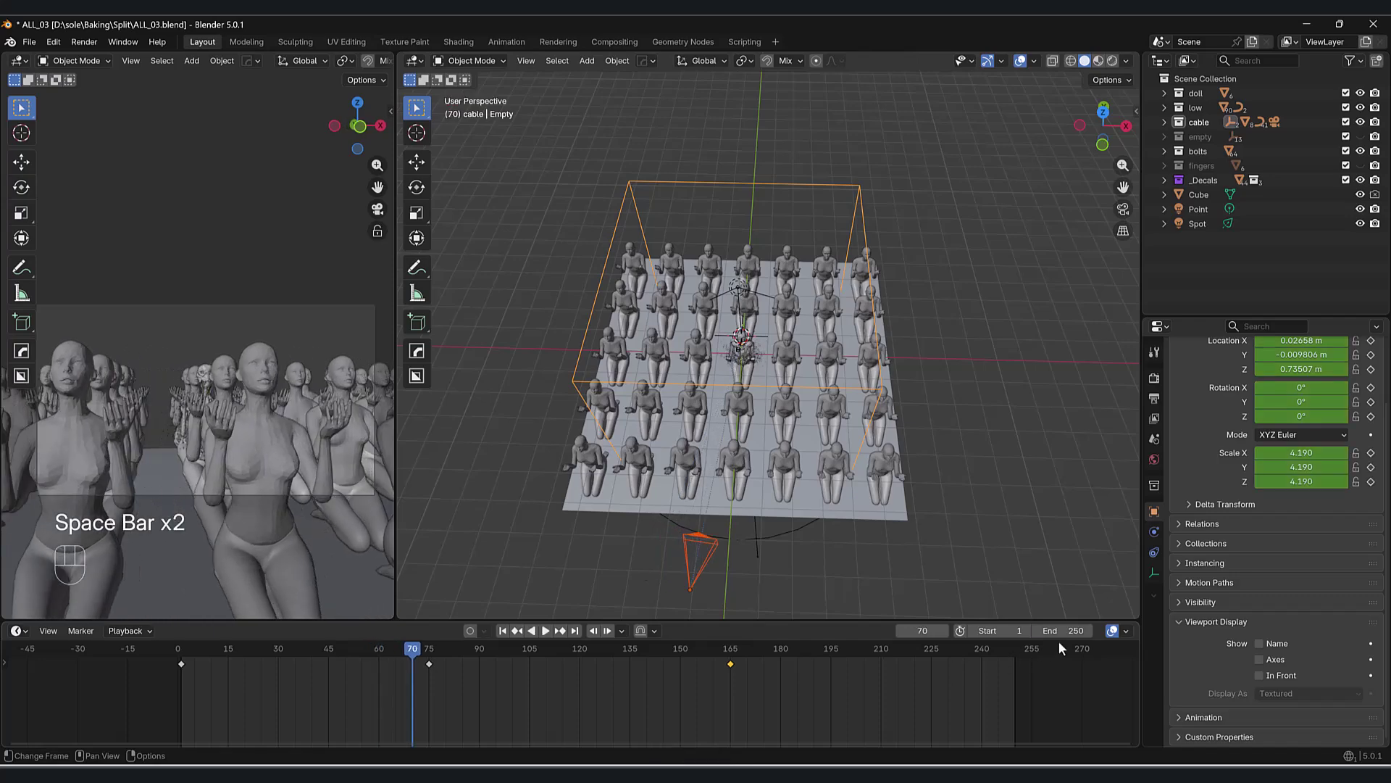
- Set the timeline's end frame to 300
middle_click_drag(1037, 671, 920, 697, "ctrl")
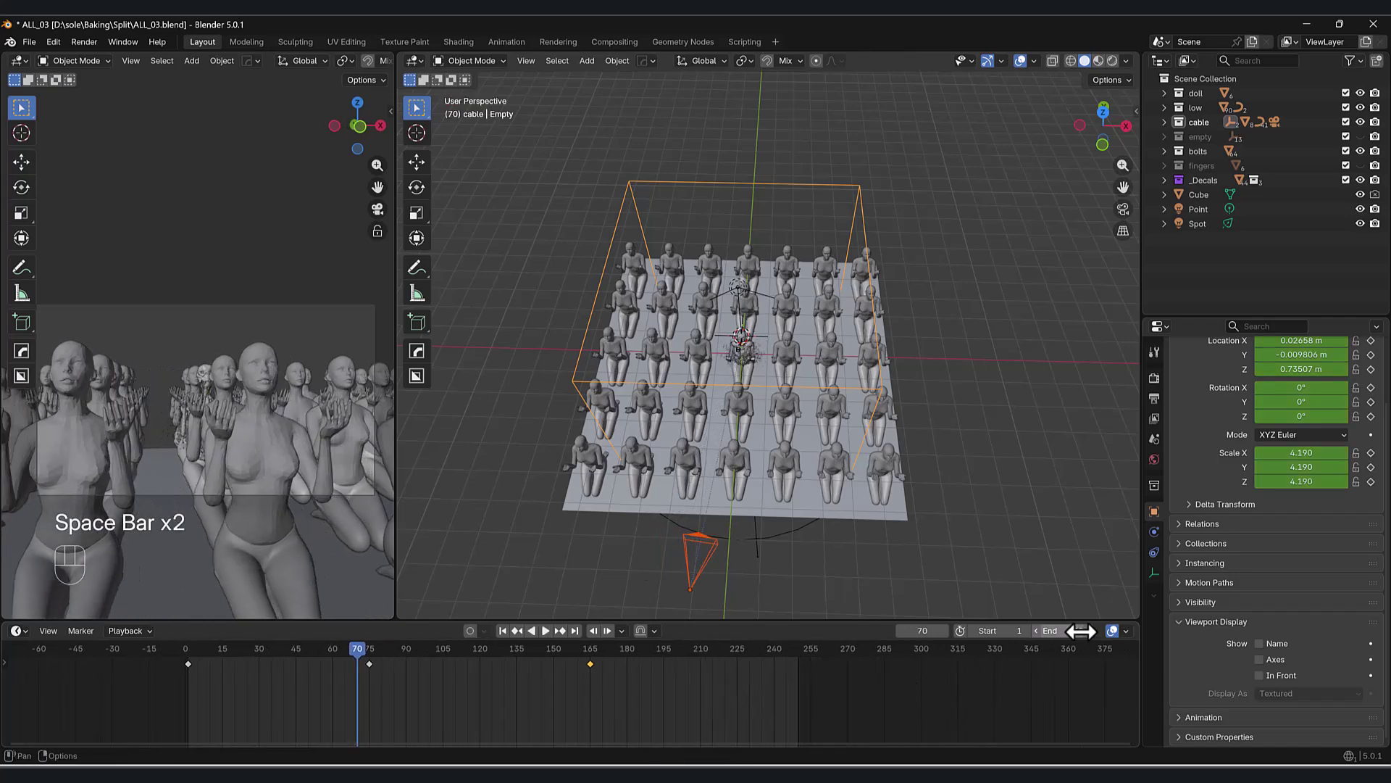
left_click_drag(1062, 632, 1142, 632)
left_click(1069, 633)
type("300")
key("Return")
- Shift the middle and last keyframes together to frames 120 and 210
left_click_drag(719, 700, 484, 695)
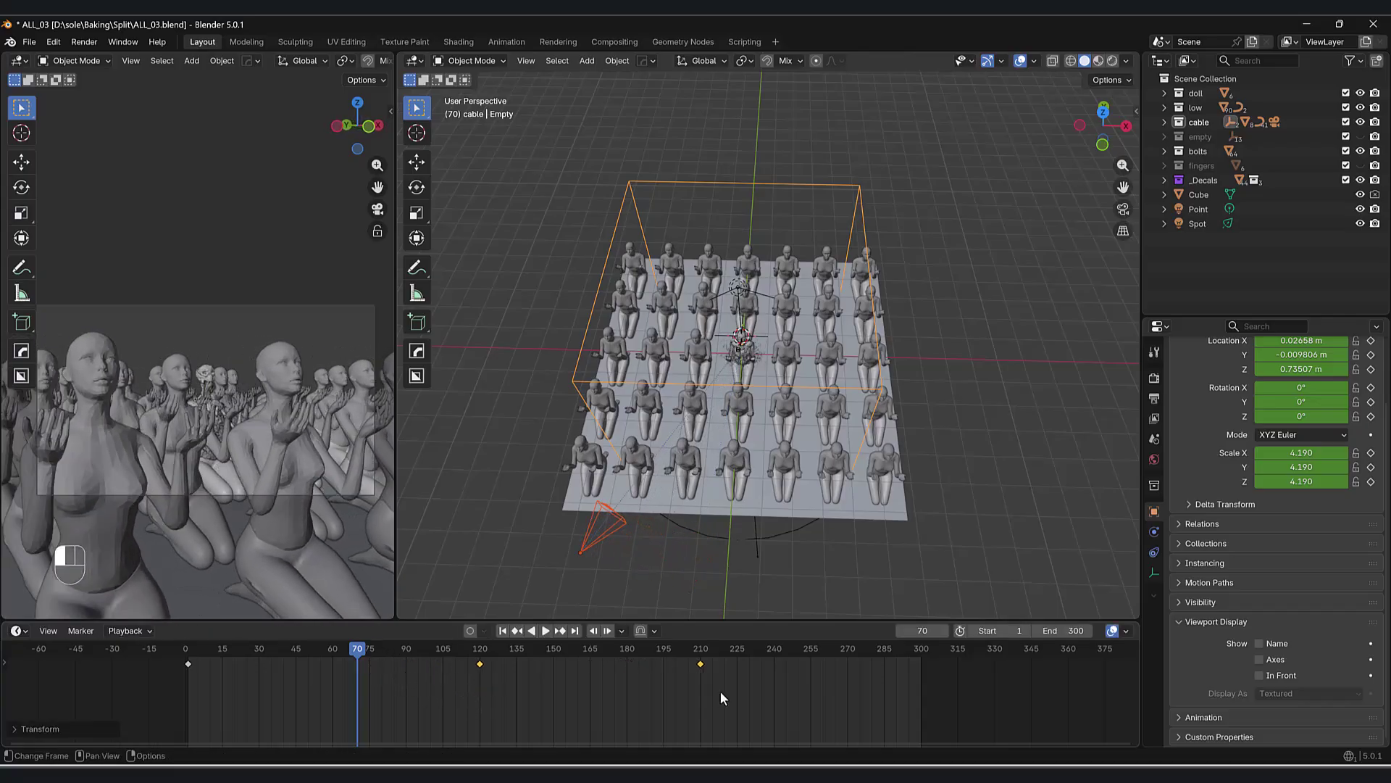
- Move the empty's last keyframe to frame 225 and play the animation from the start to preview the slower motion
left_click(702, 664)
left_click_drag(703, 664, 740, 679)
left_click_drag(362, 648, 191, 656)
key("space")
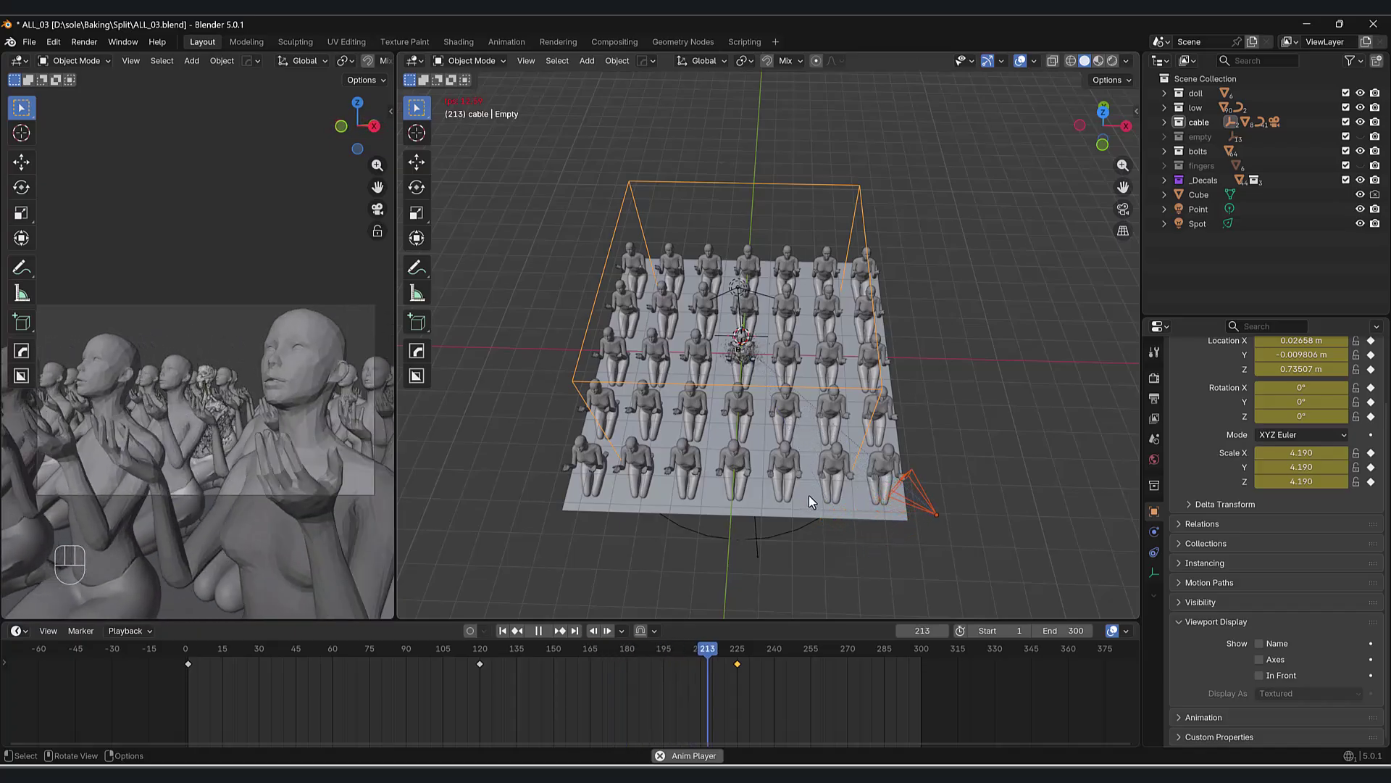
key("space")
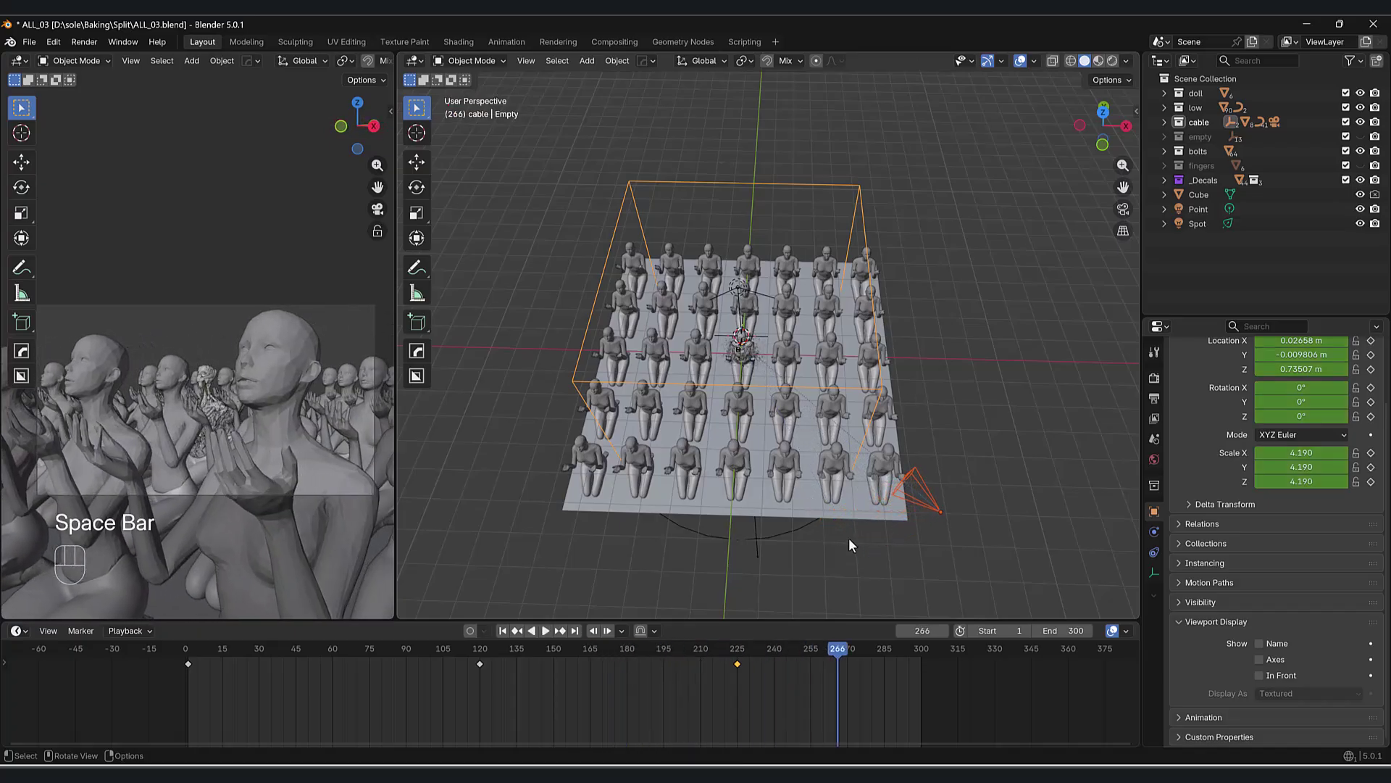
- Set the timeline's end frame to 500 and insert a keyframe for the empty at frame 300
middle_click_drag(920, 504, 880, 620)
left_click(846, 646)
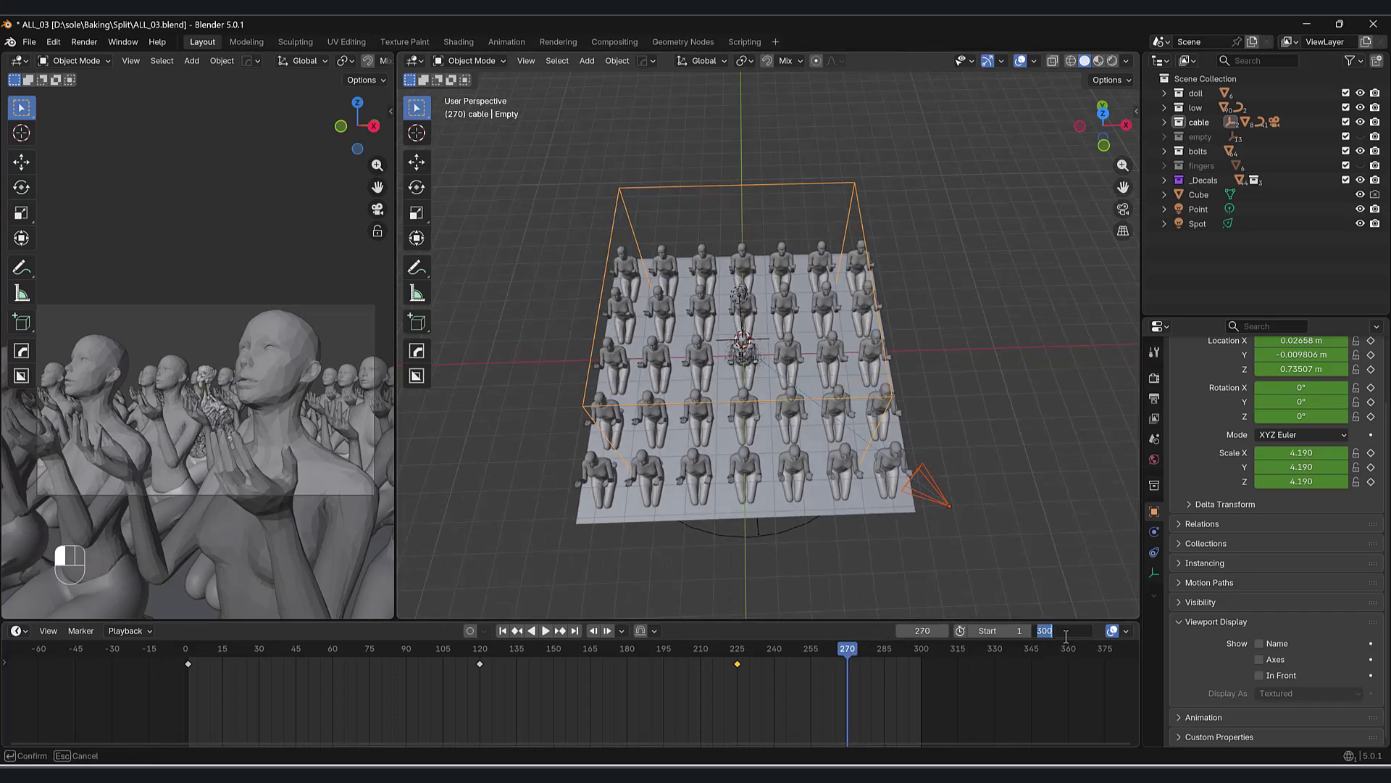
key("Return")
left_click(921, 648)
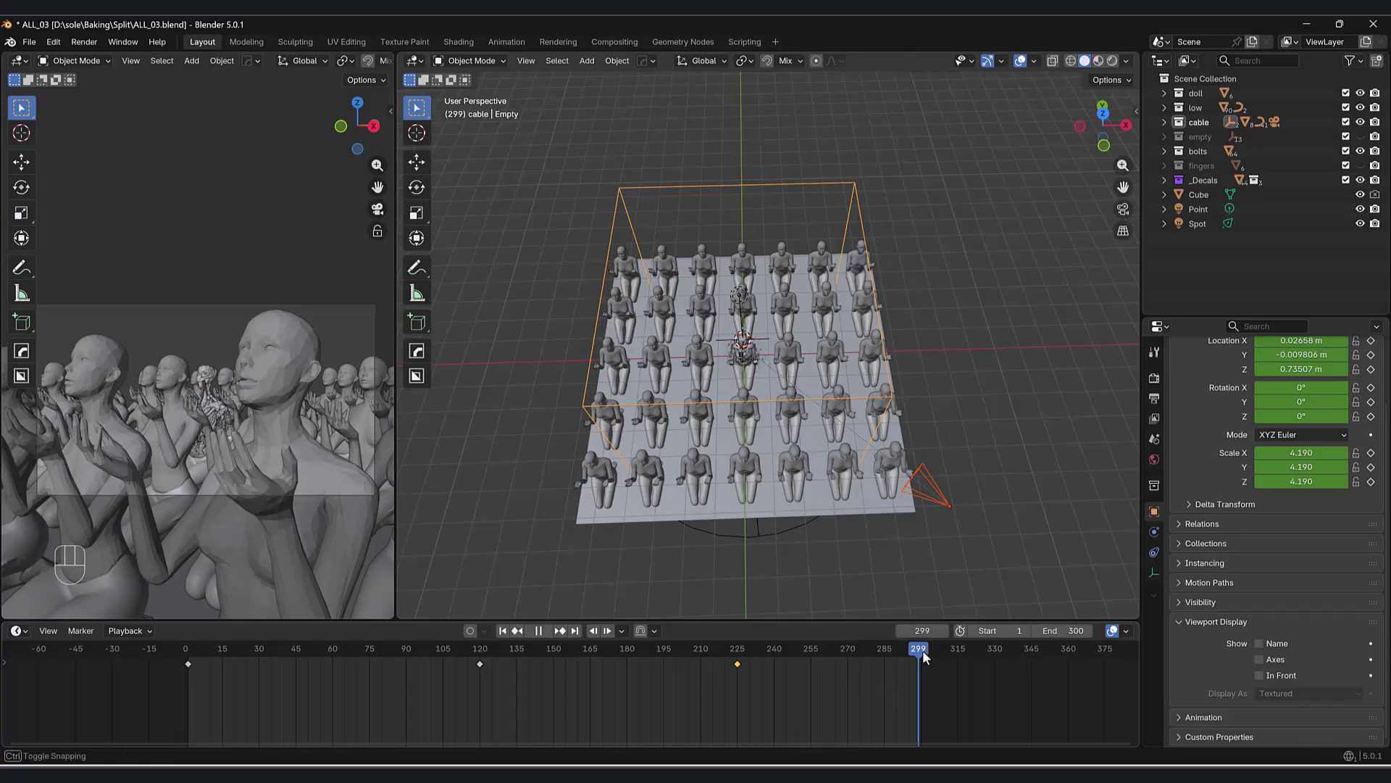
left_click_drag(1066, 629, 1065, 630)
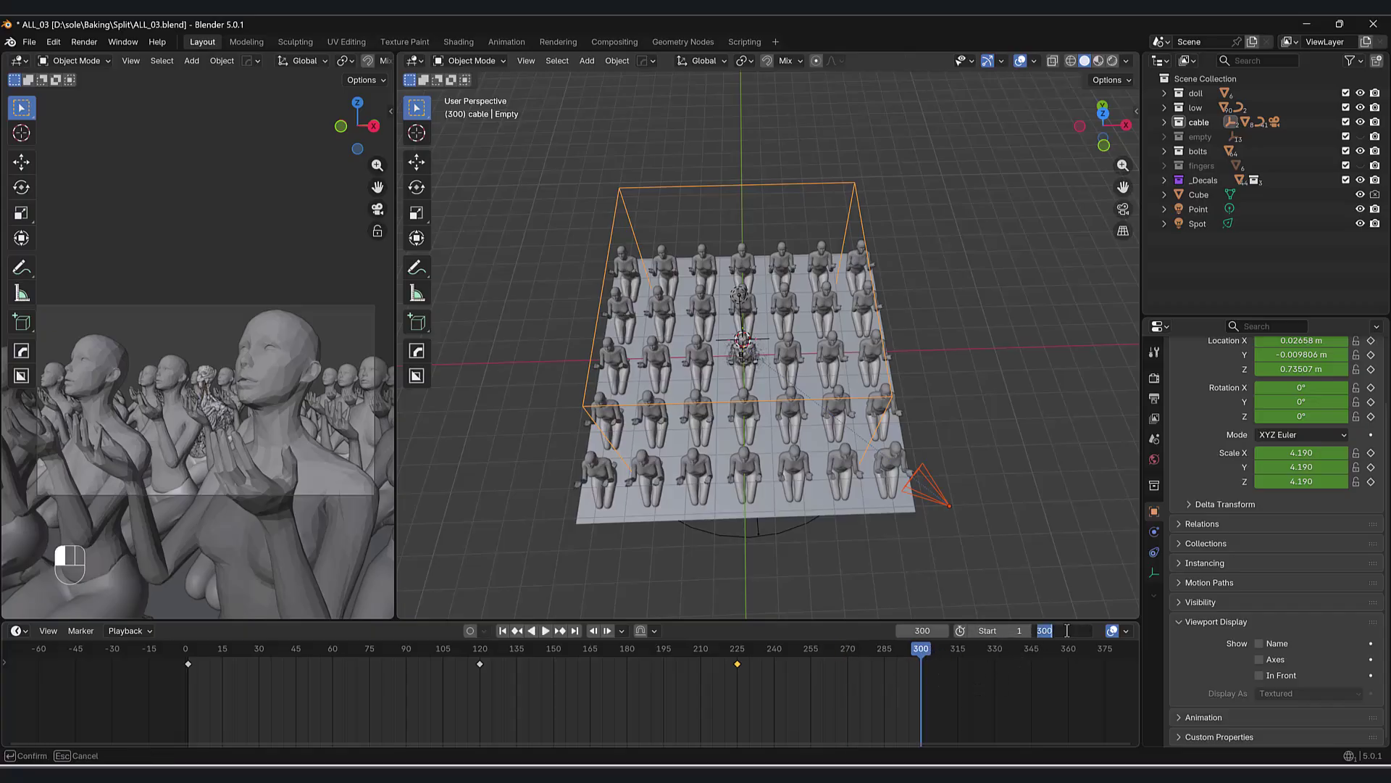
key("Return")
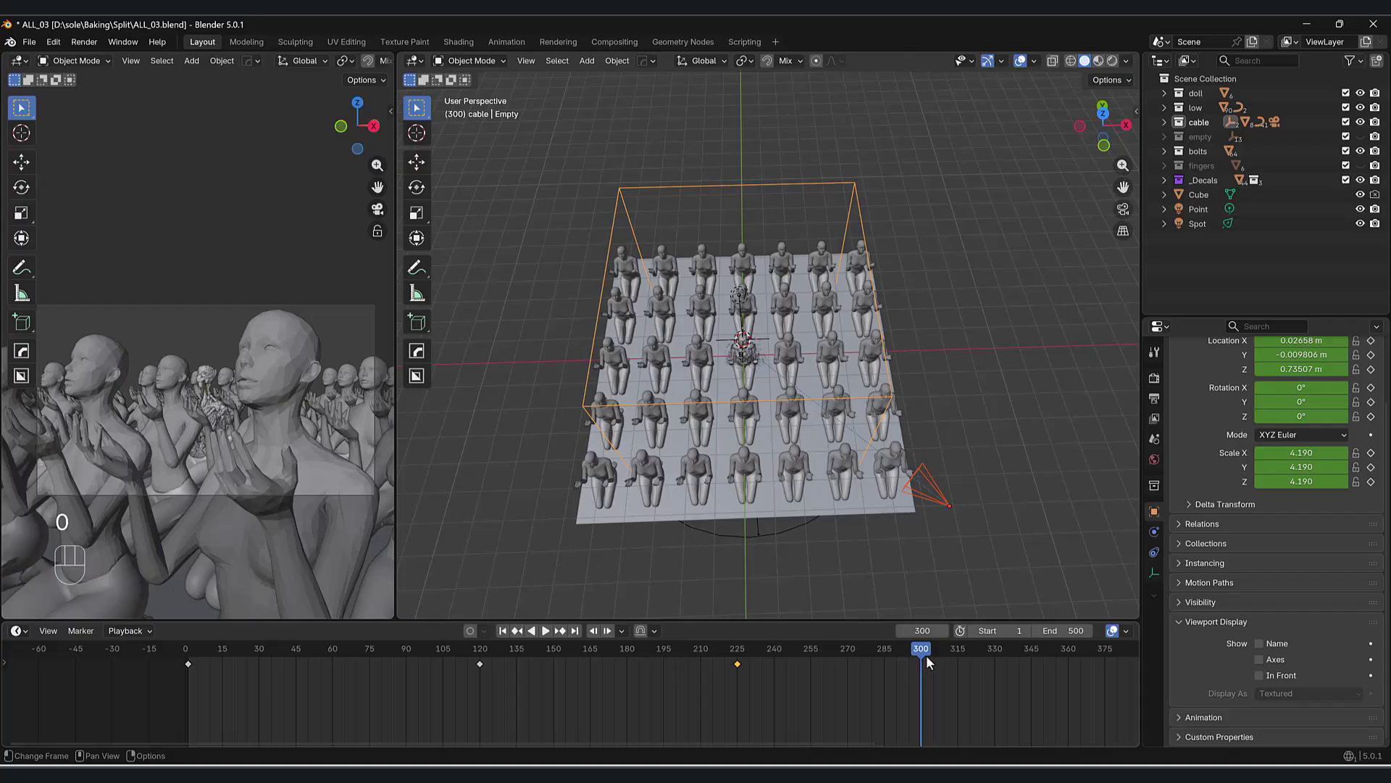
key("i")
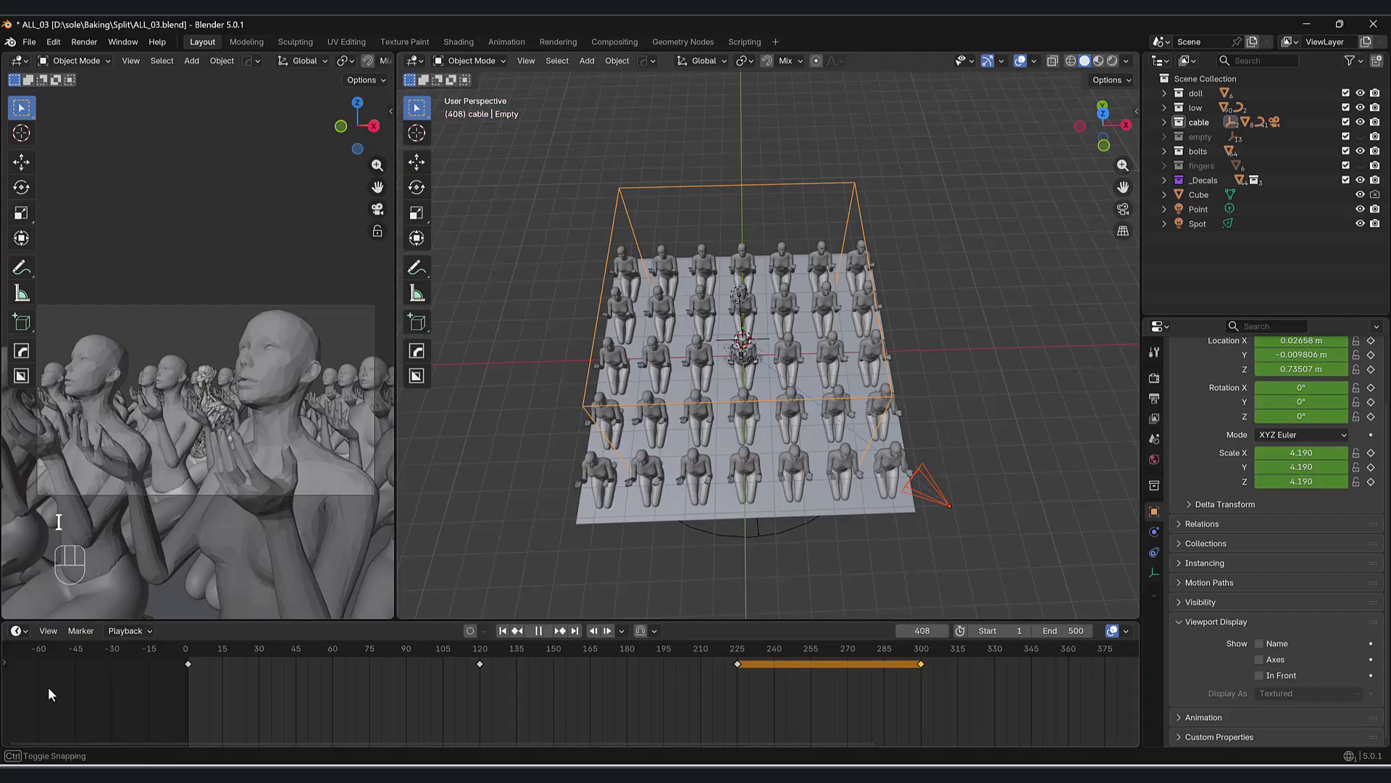
- At frame 496, move the camera horizontally about 5.8 m toward the central figure and keyframe both the camera and the empty
left_click_drag(1045, 712, 1031, 714)
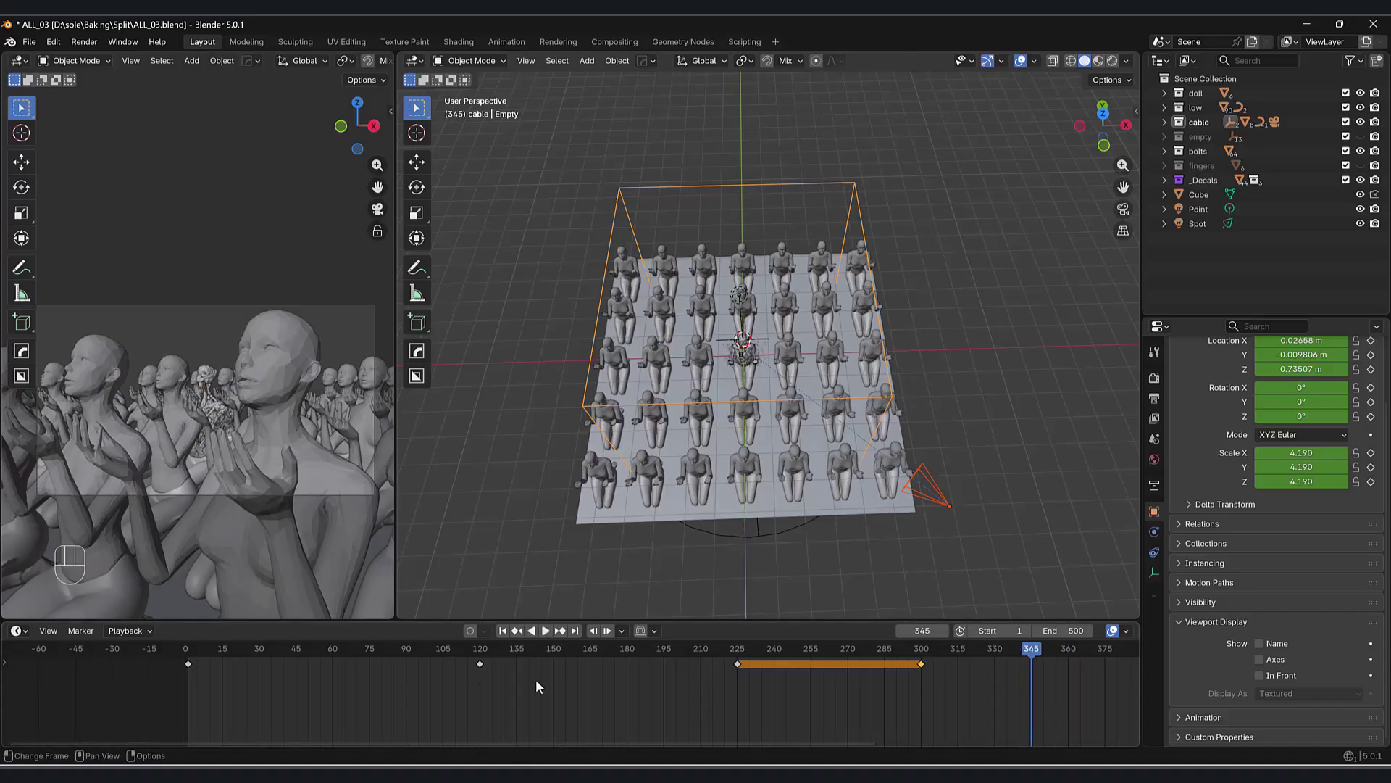
left_click_drag(781, 742, 1044, 747)
left_click_drag(785, 654, 1050, 643)
left_click(937, 504)
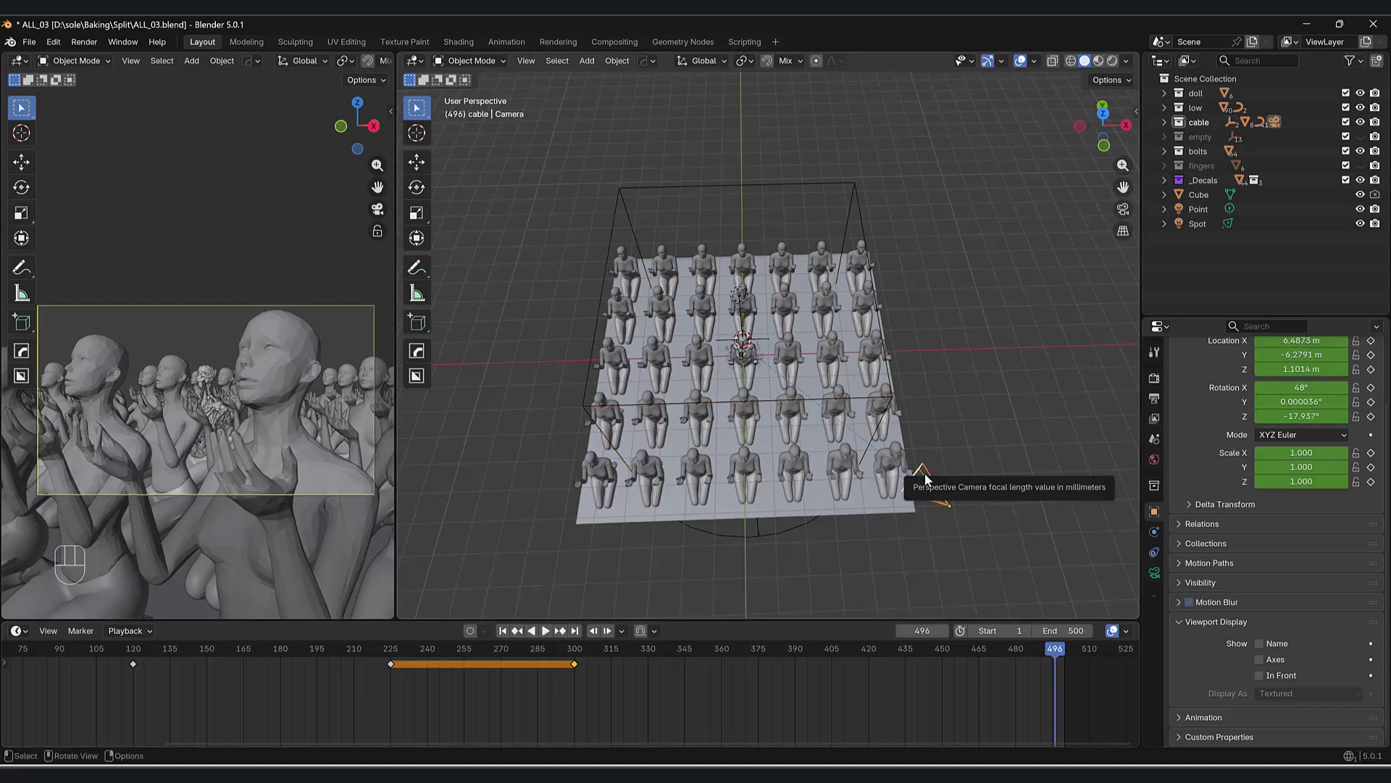
key("g")
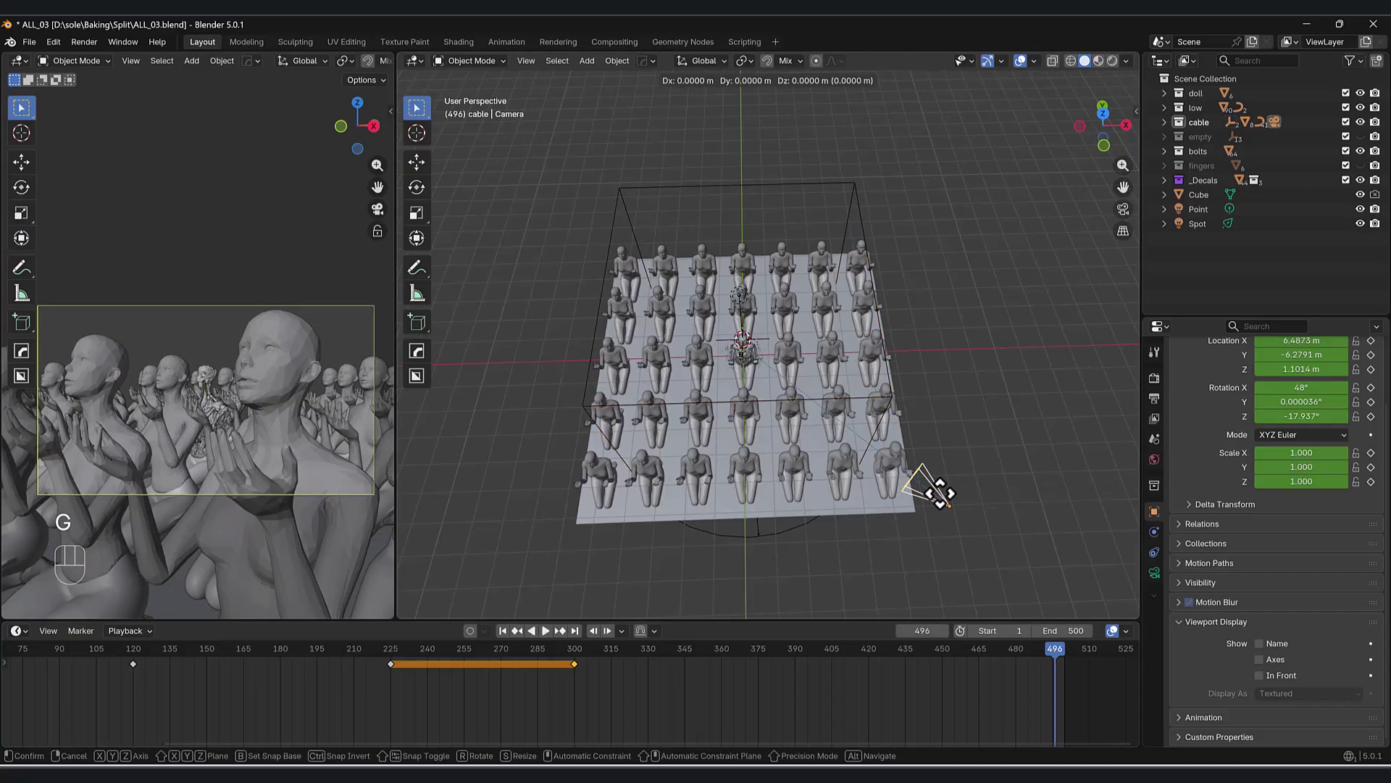
key("shift+z")
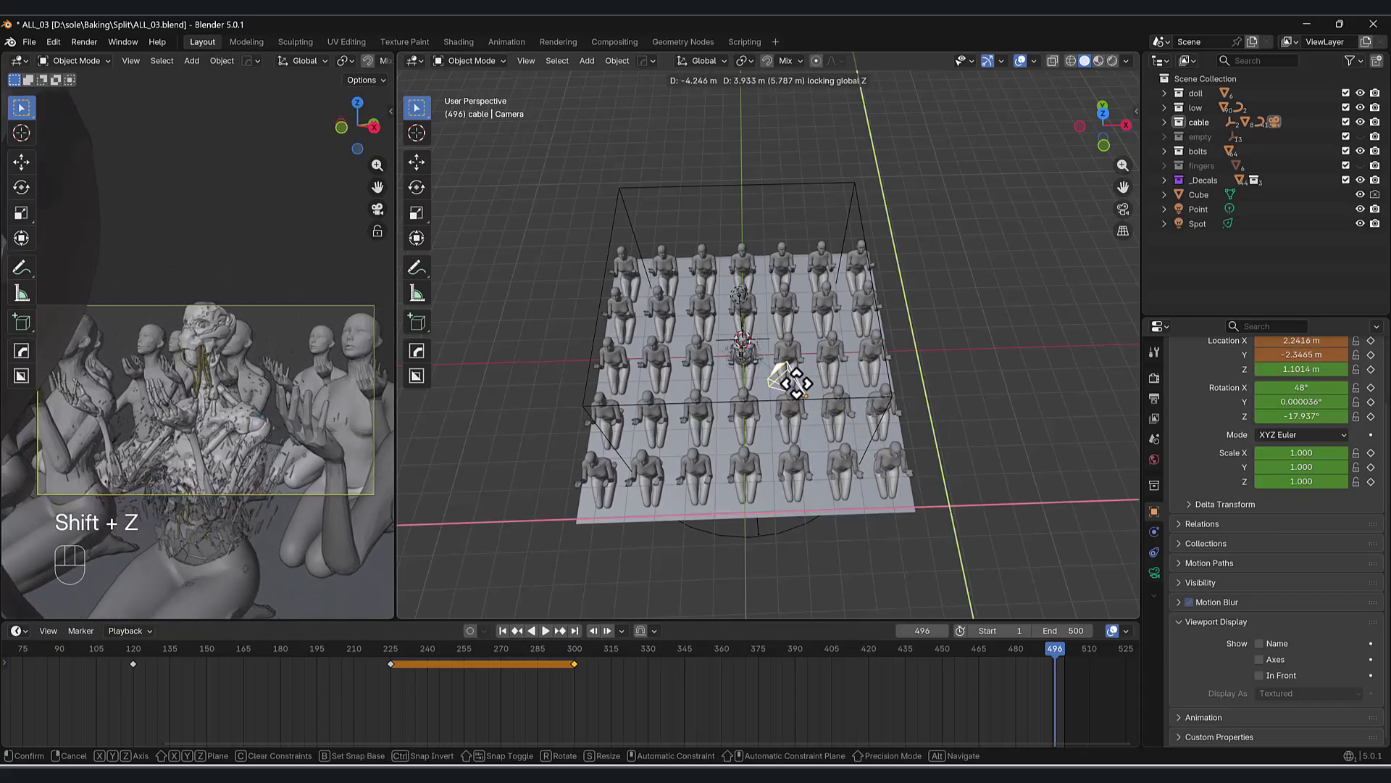
left_click(797, 383)
key("i")
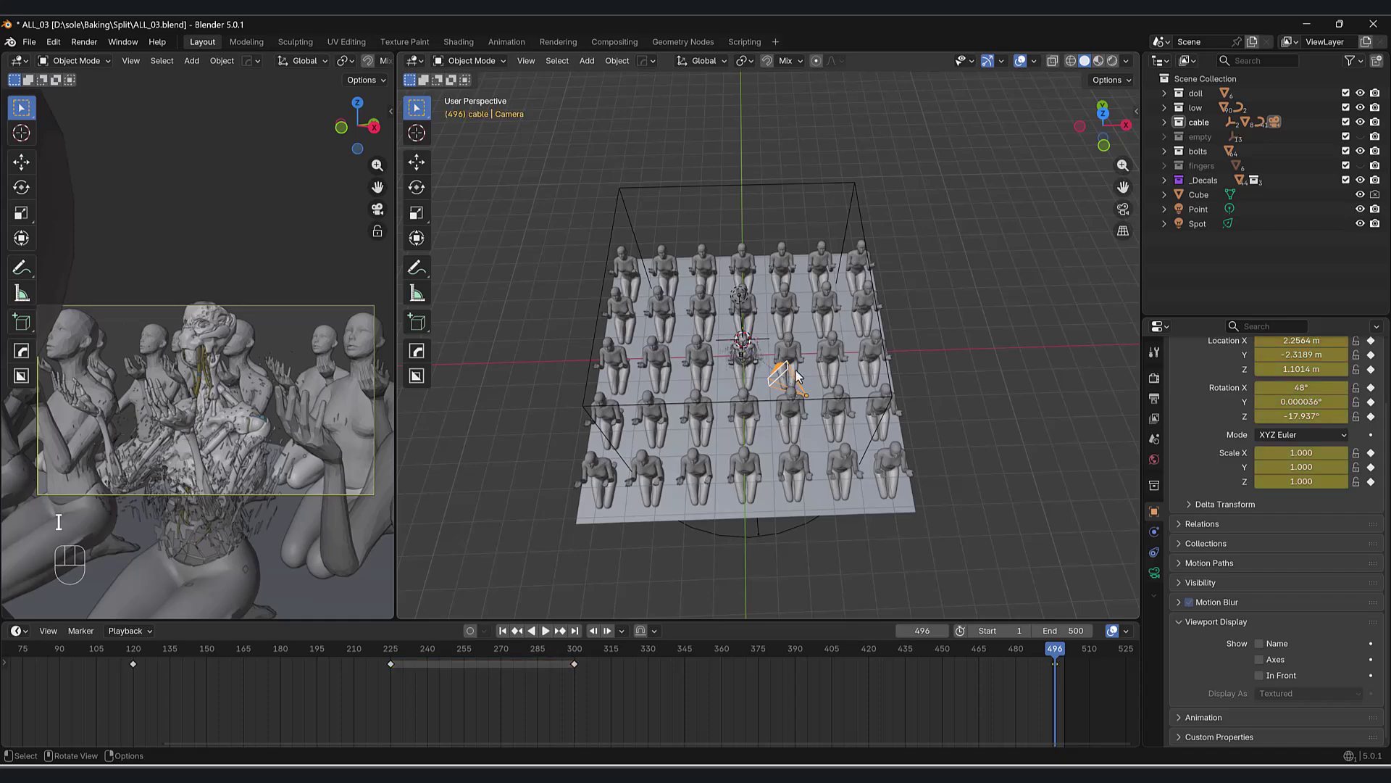
left_click(843, 186)
key("i")
- Select the small cube beside the central figure's head and set its viewport display to Bounds
left_click_drag(1023, 643, 962, 654)
scroll(761, 341, "up", 5)
middle_click_drag(760, 372, 720, 341)
scroll(720, 342, "up", 3)
left_click(647, 266)
left_click(638, 269)
middle_click_drag(747, 389, 755, 405, "shift")
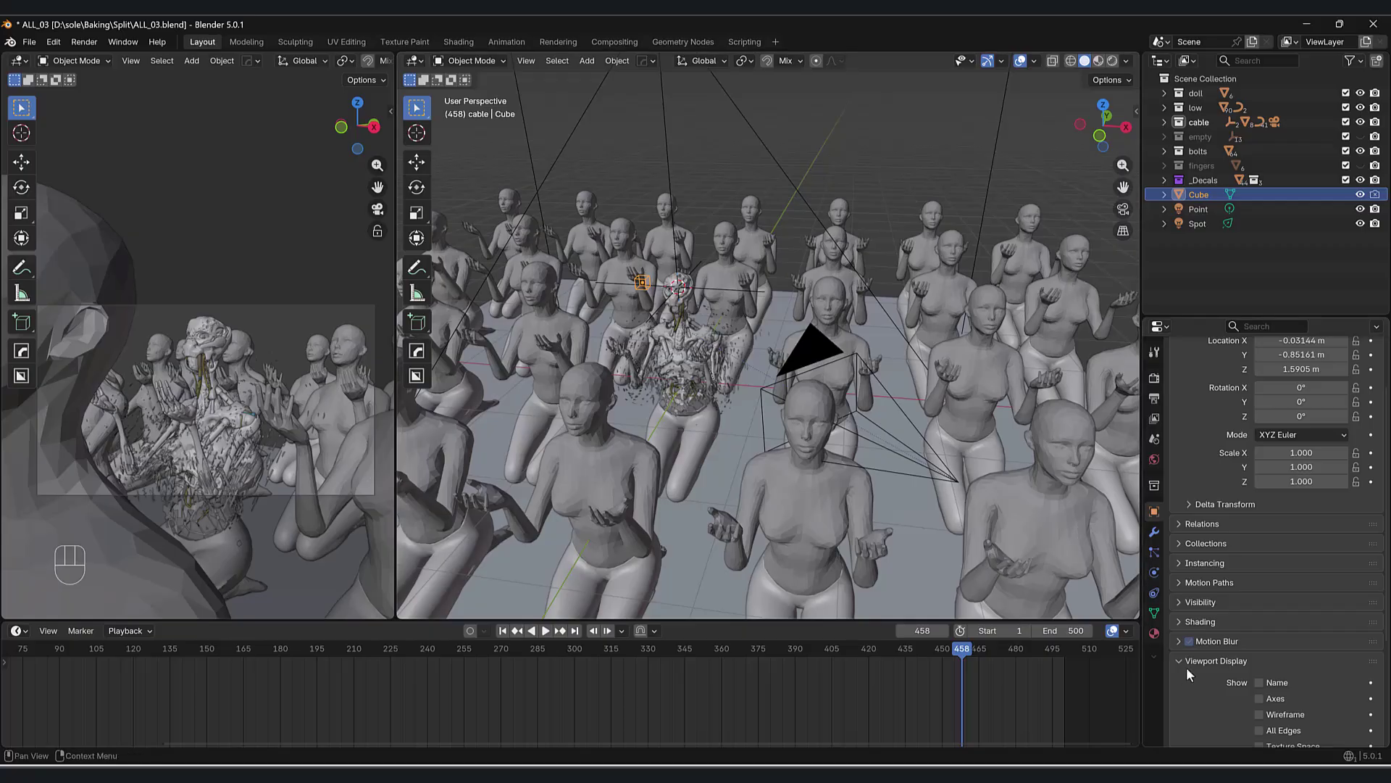
scroll(1225, 653, "down", 5)
left_click(1277, 655)
left_click(1280, 659)
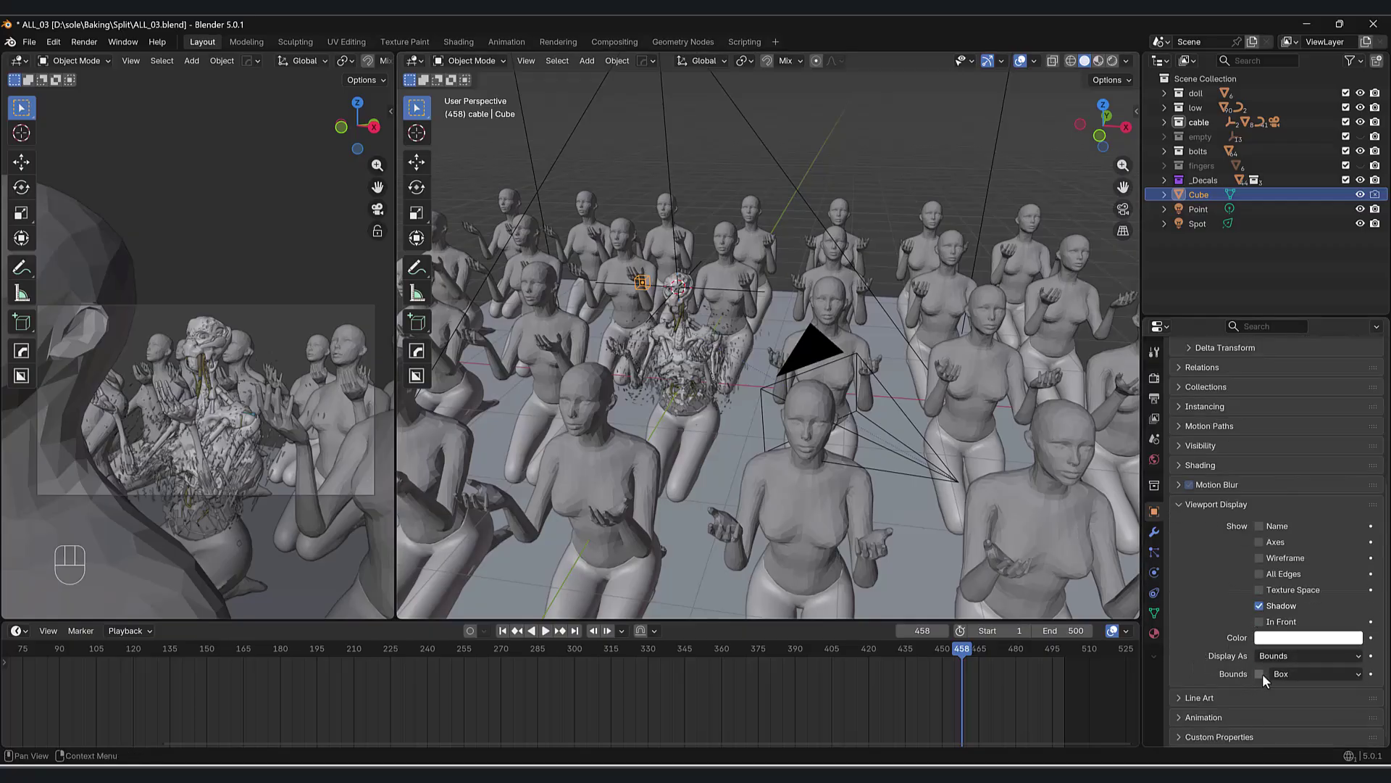
left_click(1262, 674)
middle_click_drag(819, 435, 863, 451)
scroll(871, 411, "up", 4)
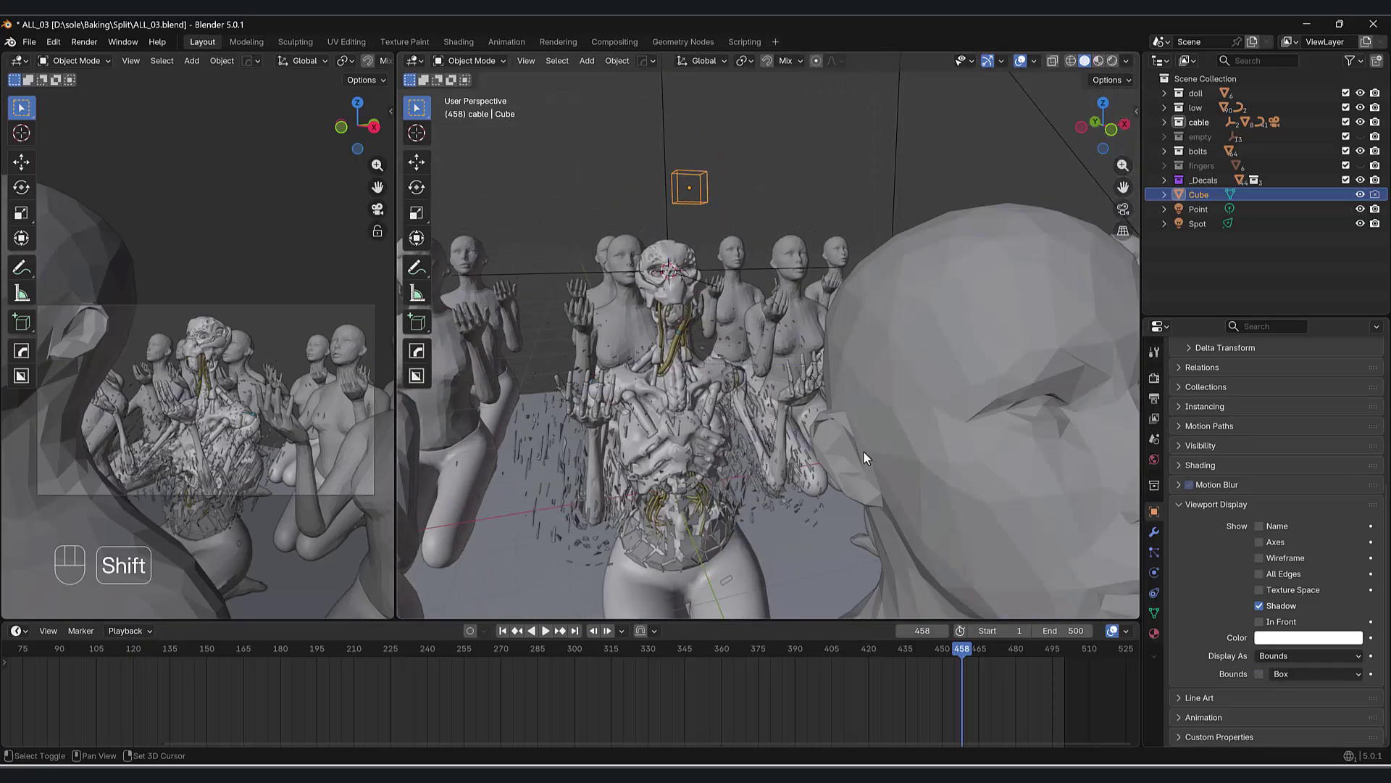
- Raise the cube along Z above the central figure and keyframe it at frame 405
scroll(750, 263, "down", 4)
middle_click_drag(765, 316, 743, 320)
key("f")
key("g")
key("z")
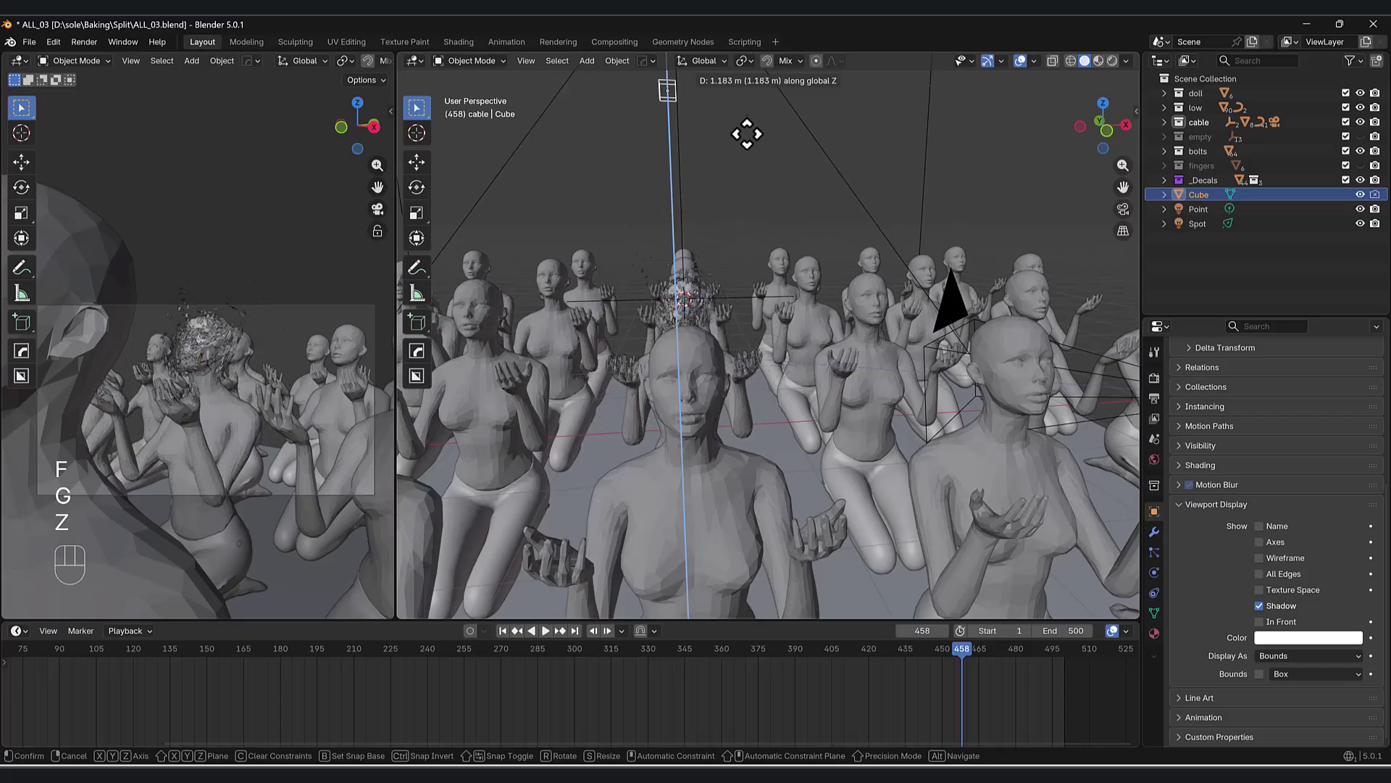
left_click(750, 605)
left_click_drag(963, 661, 832, 664)
middle_click_drag(823, 536, 811, 467)
- At frame 496, lower the cube along Z to the central figure's head and keyframe it
left_click_drag(898, 658, 1054, 652)
key("Escape")
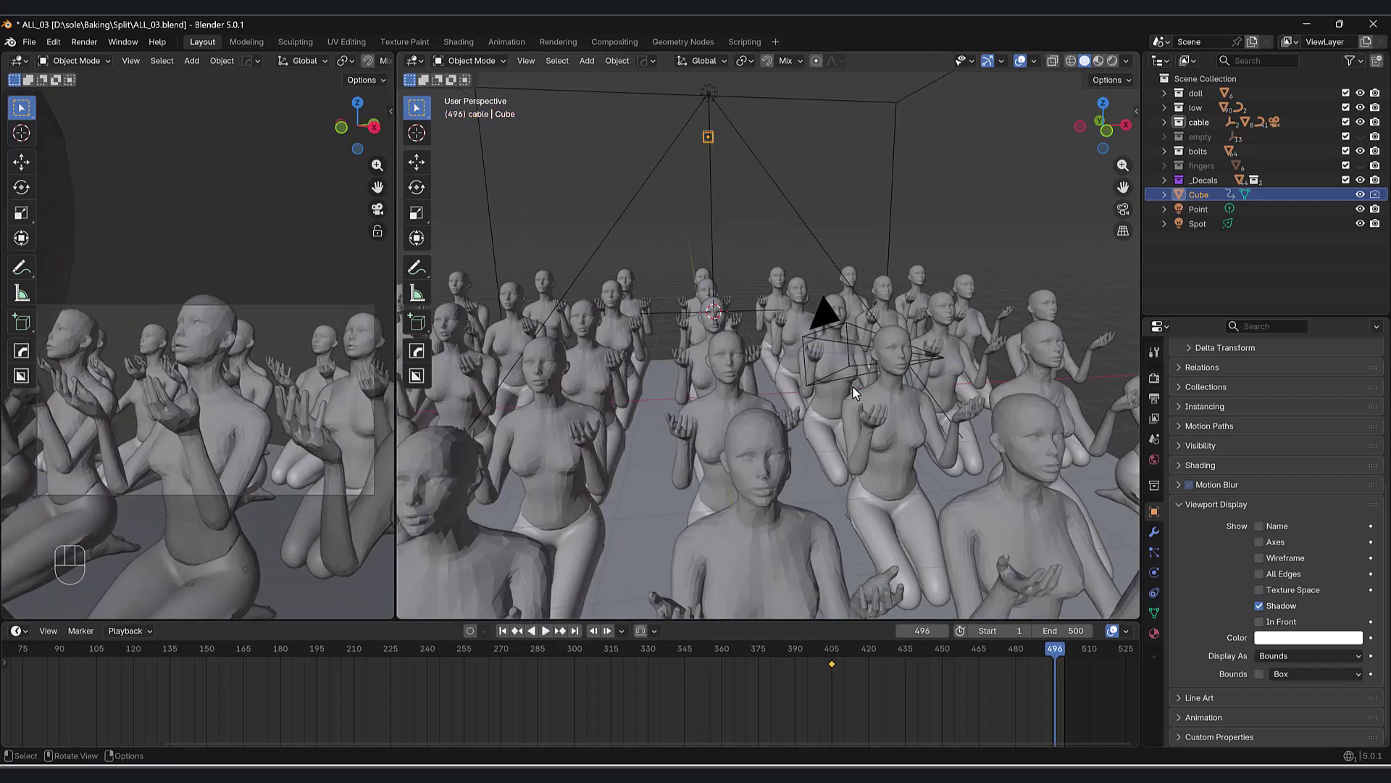
key("g")
key("z")
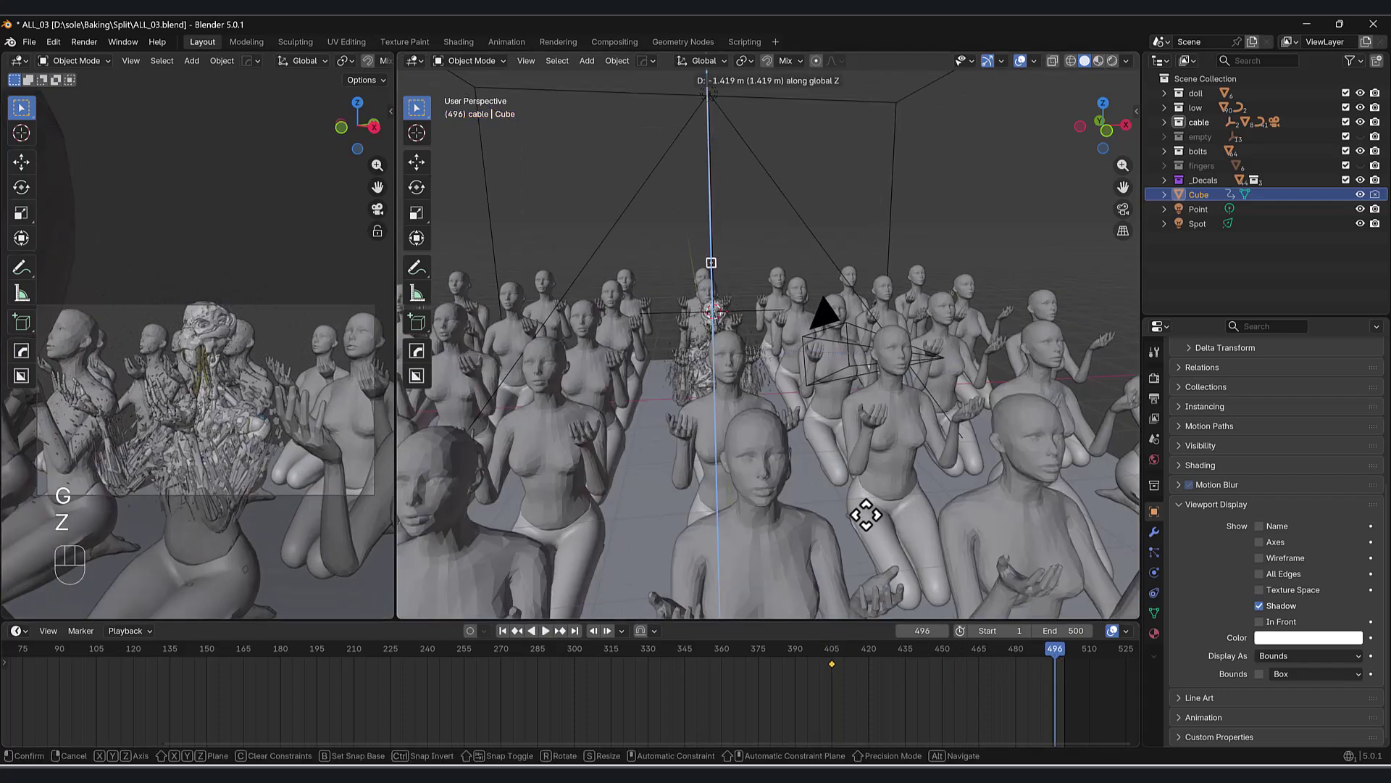
left_click(874, 537)
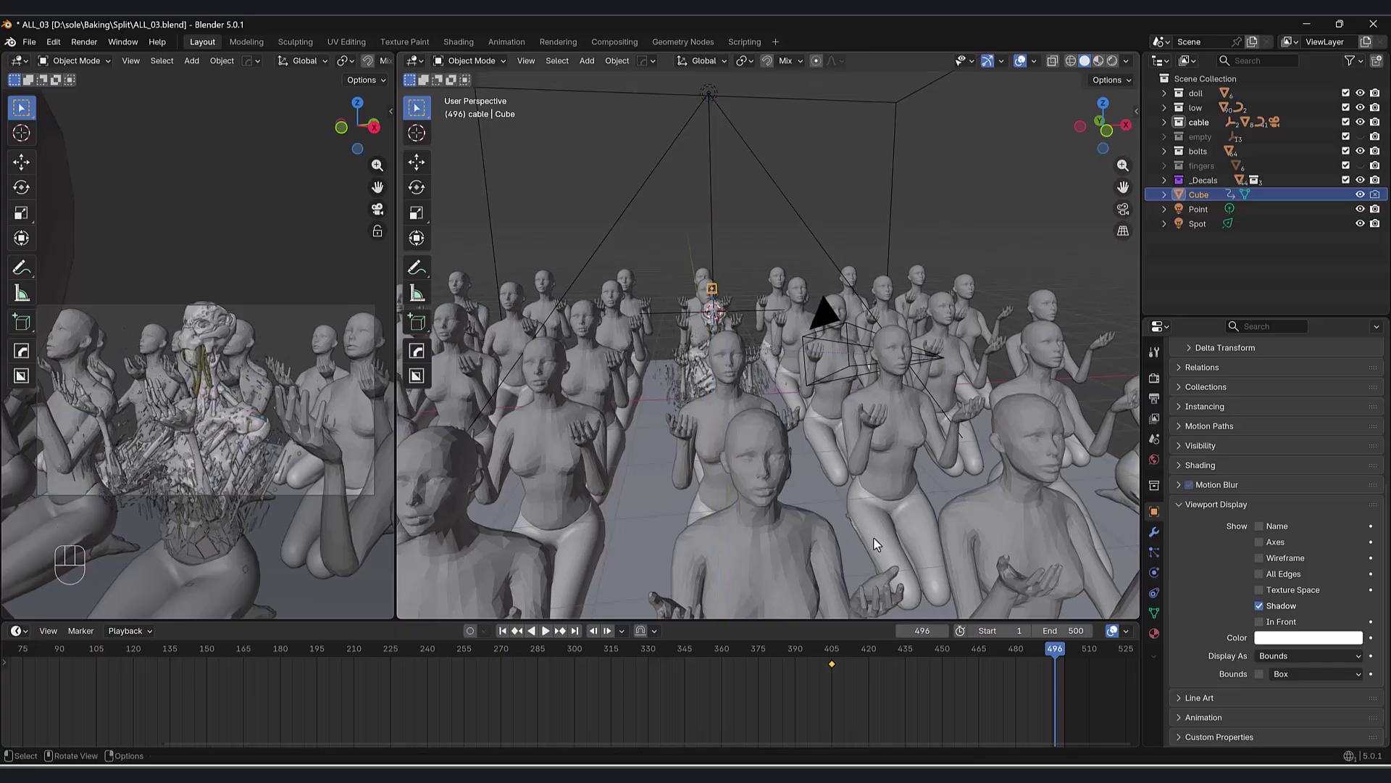
- Scrub and play the extended animation through frame 500 to review the camera move and the cube-driven effect
left_click_drag(1041, 652, 473, 658)
scroll(105, 668, "down", 2)
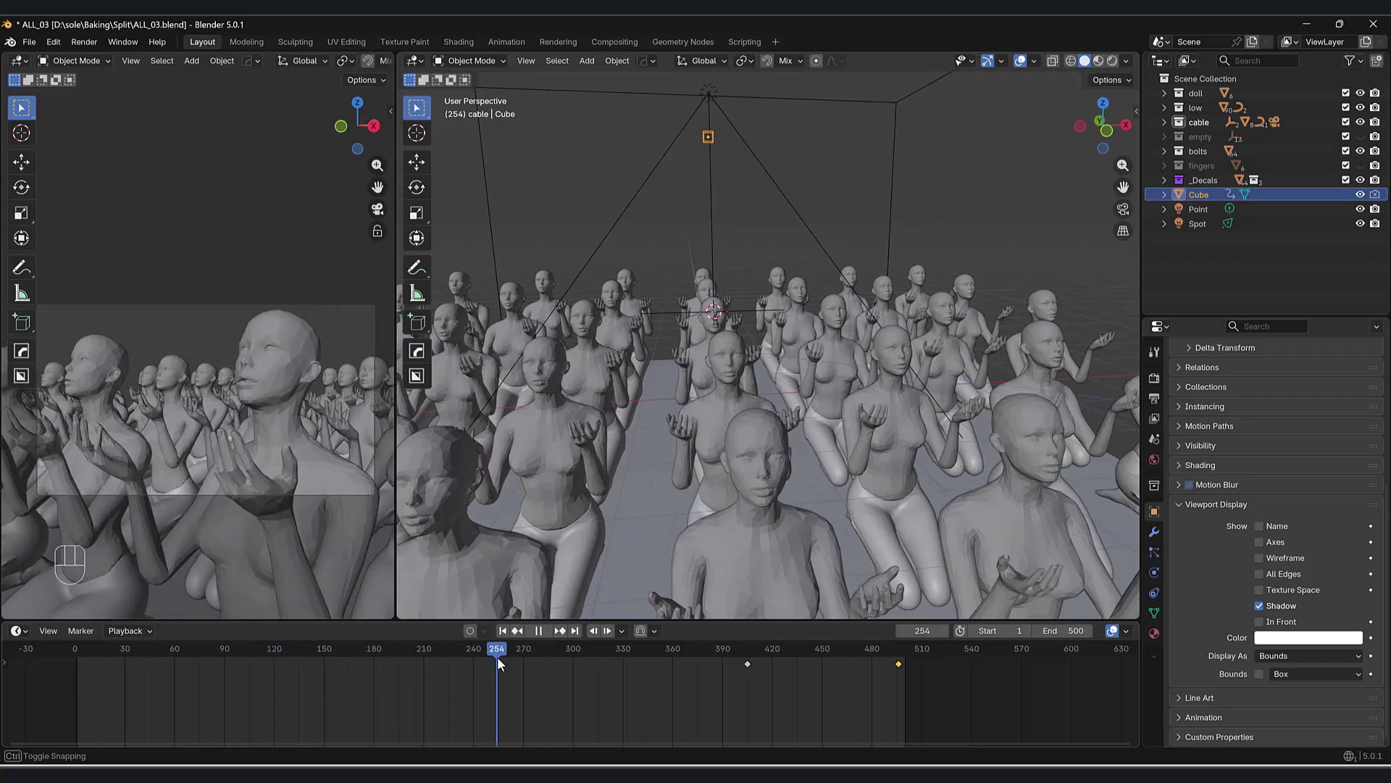
left_click_drag(561, 658, 596, 650)
scroll(805, 678, "down", 1)
left_click_drag(966, 709, 572, 648)
left_click_drag(106, 695, 551, 643)
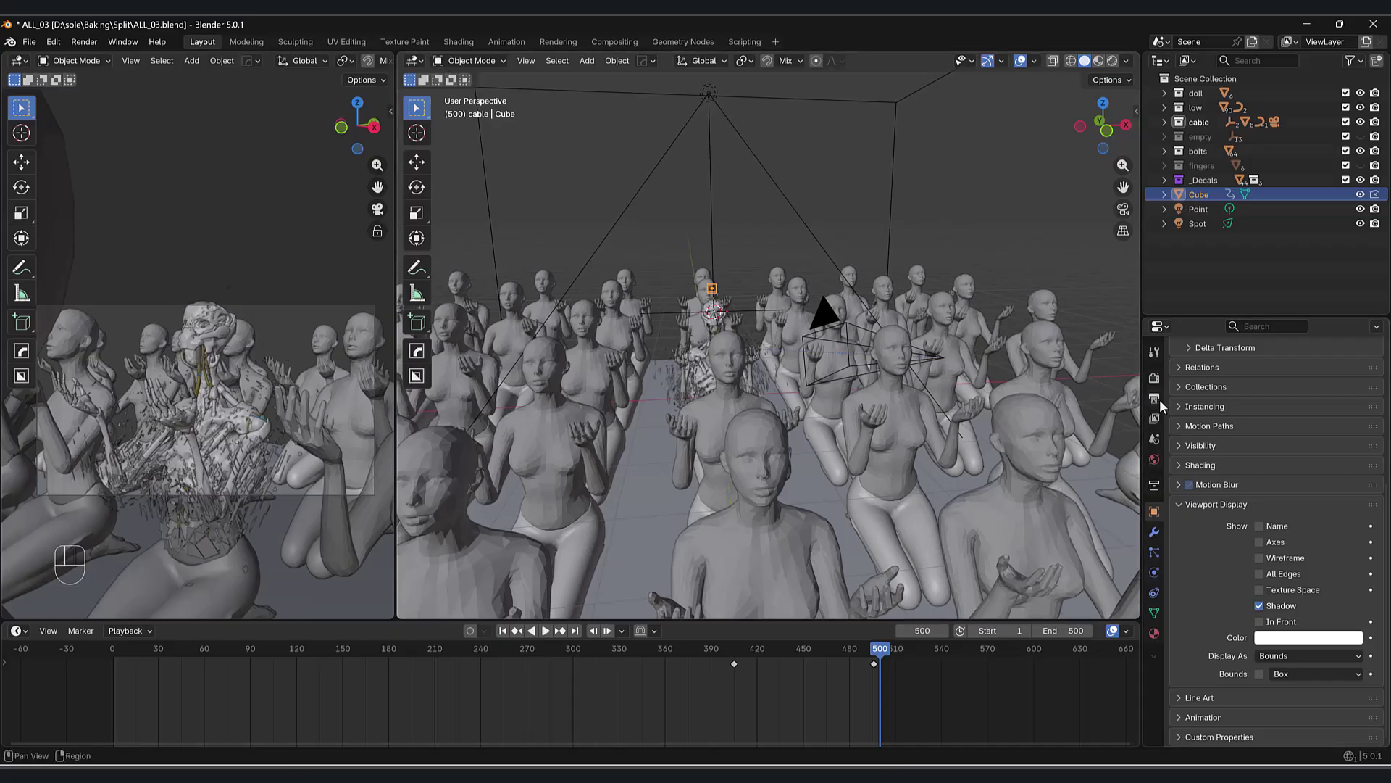
- Set the Cycles render noise threshold to 0.1 and the maximum render samples to 2048
left_click(1156, 379)
scroll(1190, 447, "up", 2)
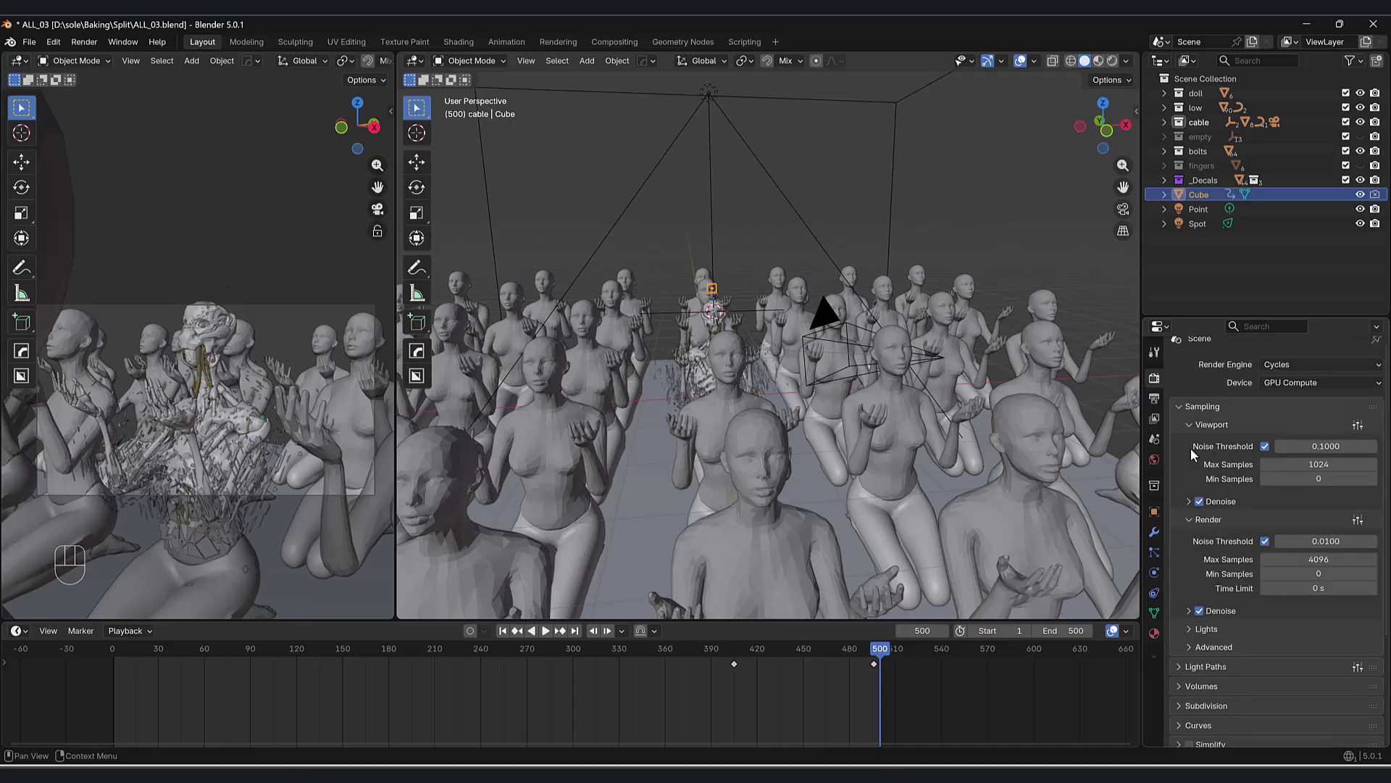
scroll(1190, 448, "up", 1)
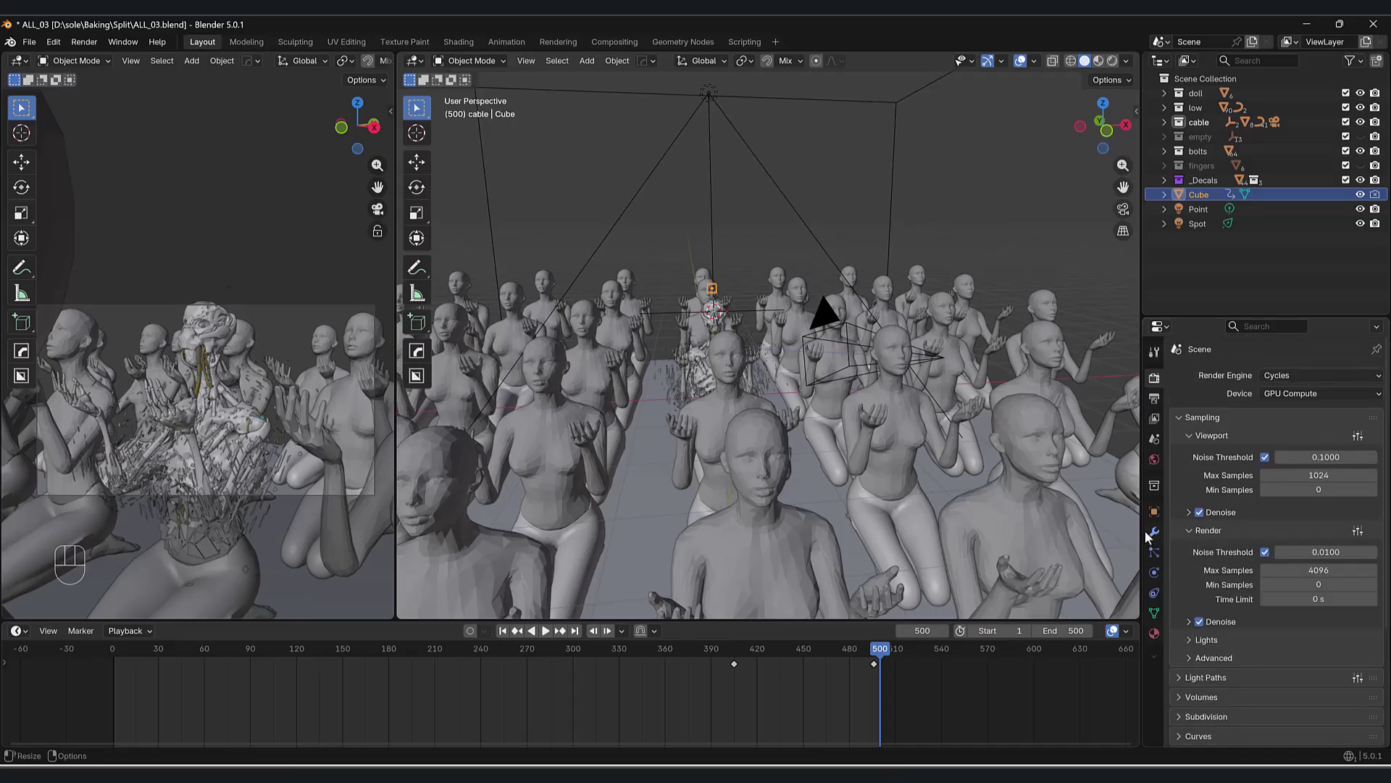
left_click(1279, 554)
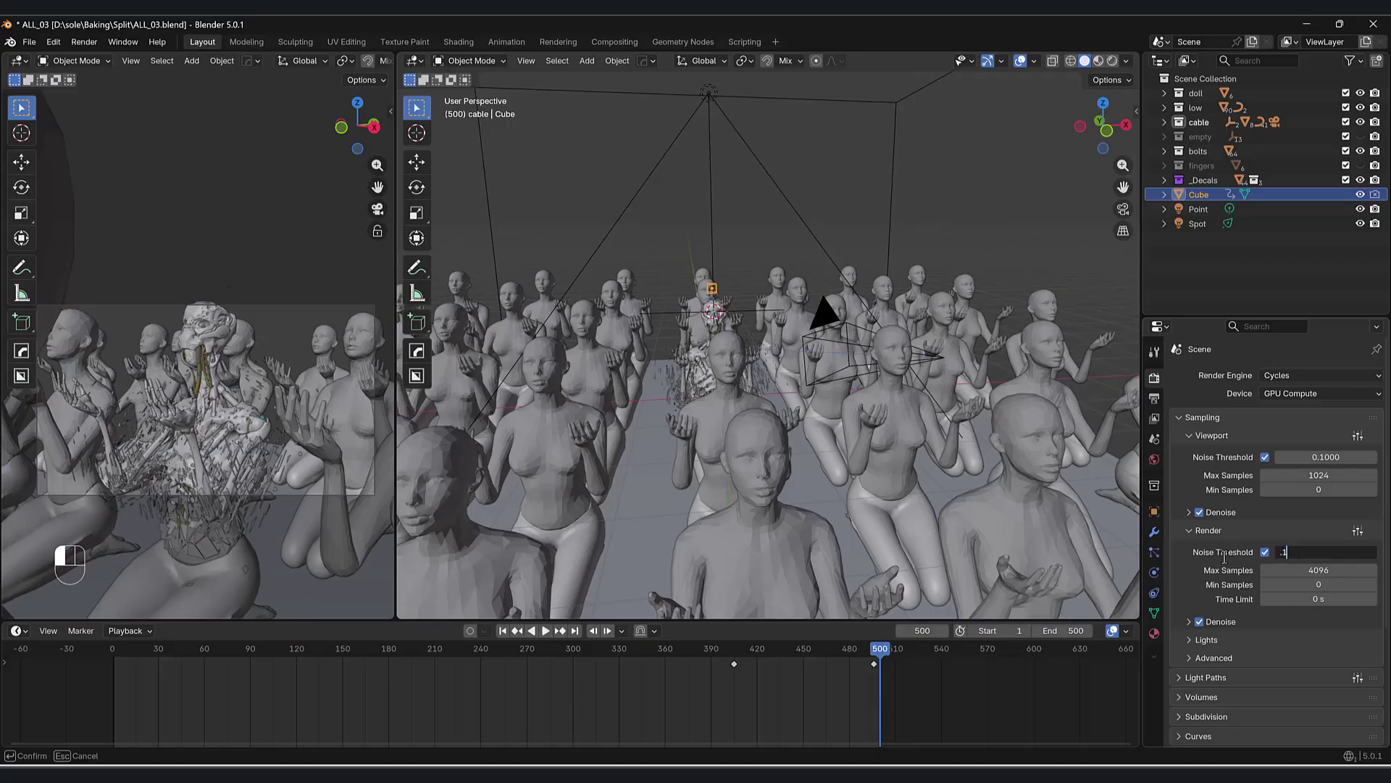
type(".1")
key("Tab")
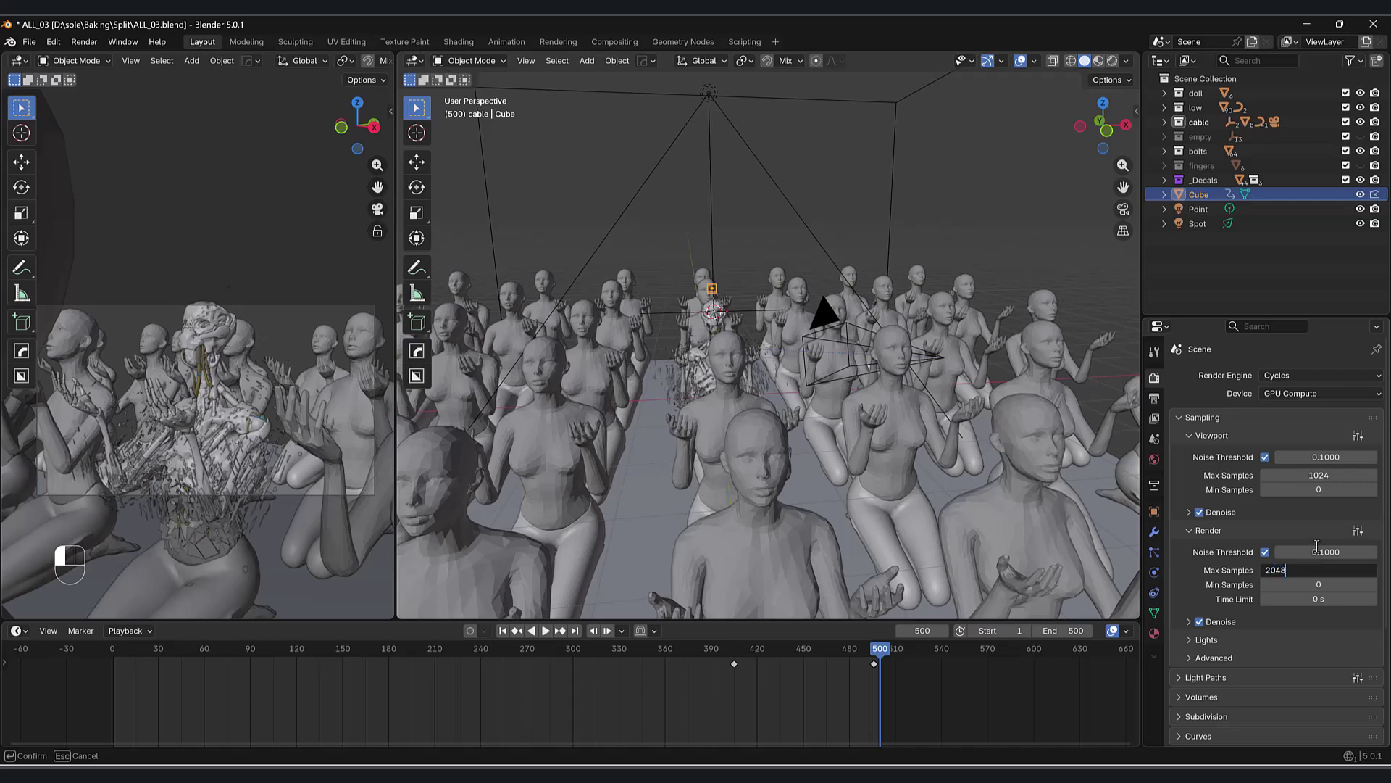
key("Return")
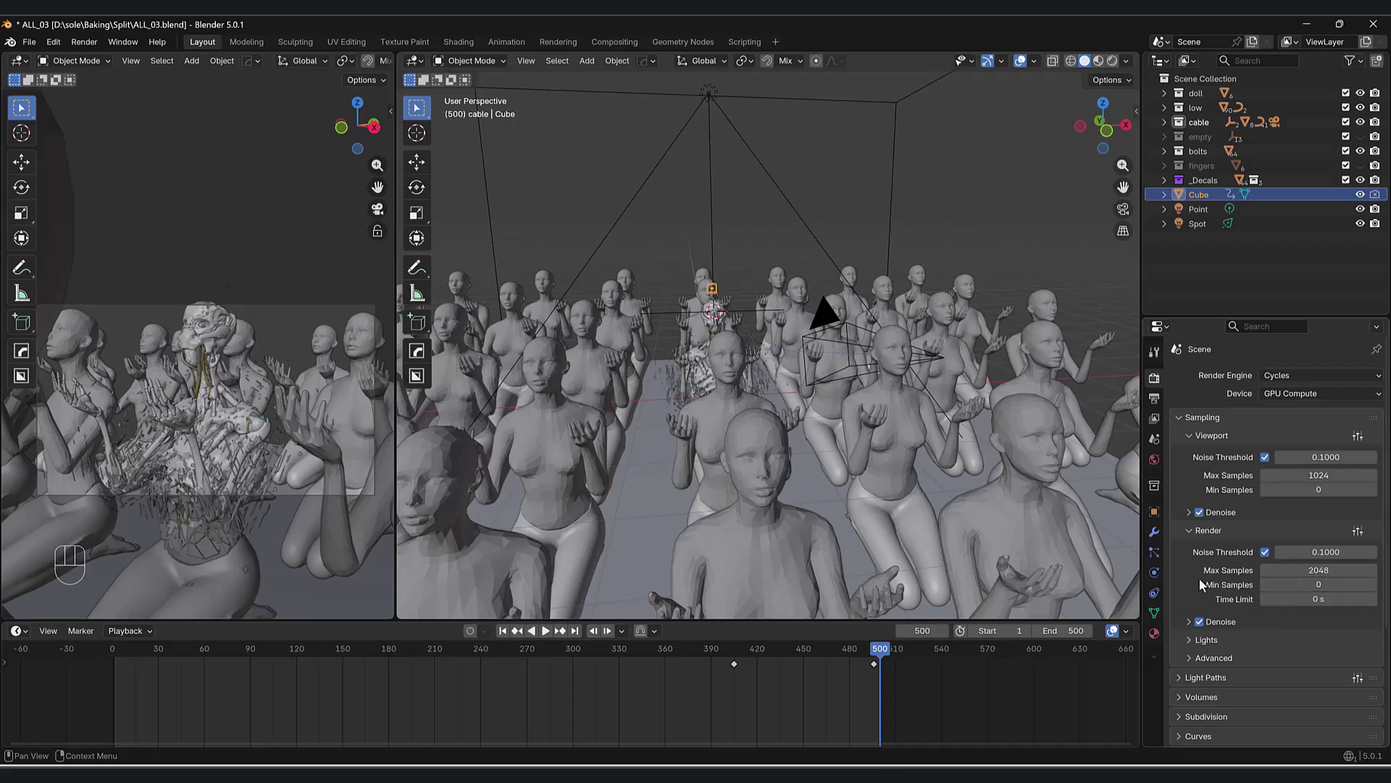
- Scrub the timeline to frame 89 and examine the rows of figures and the camera framing
scroll(1198, 576, "down", 5)
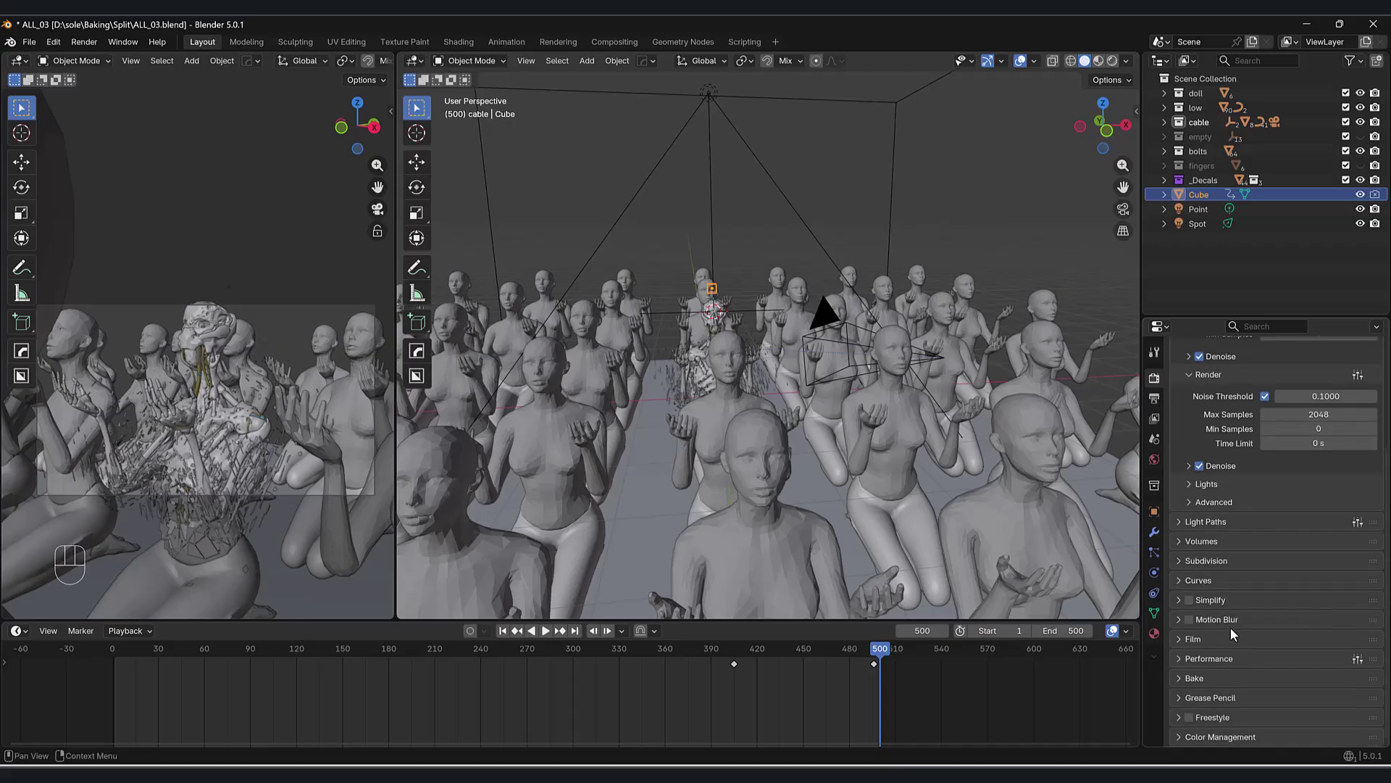
scroll(898, 498, "down", 6)
scroll(886, 490, "up", 3)
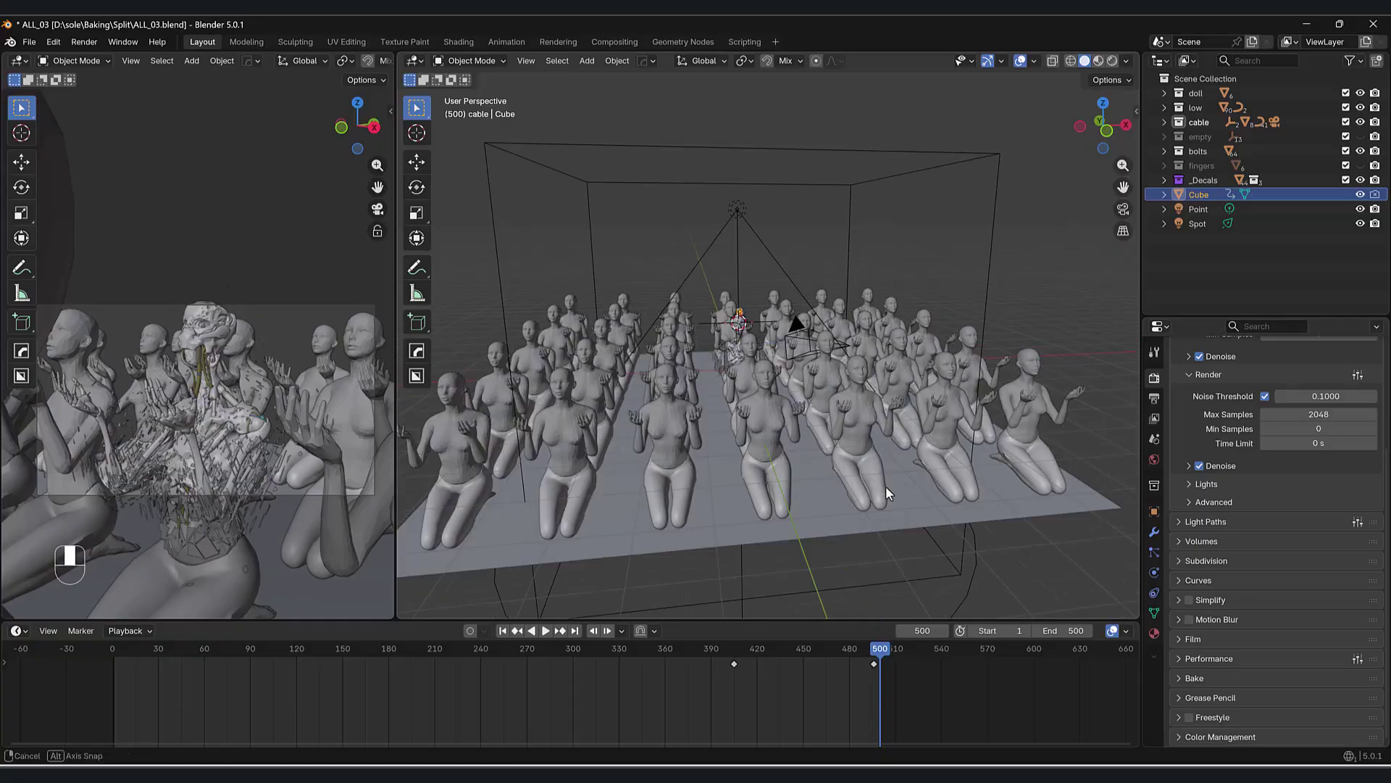
left_click_drag(798, 649, 160, 698)
middle_click_drag(652, 465, 672, 467)
left_click_drag(147, 647, 249, 650)
middle_click_drag(737, 451, 763, 484)
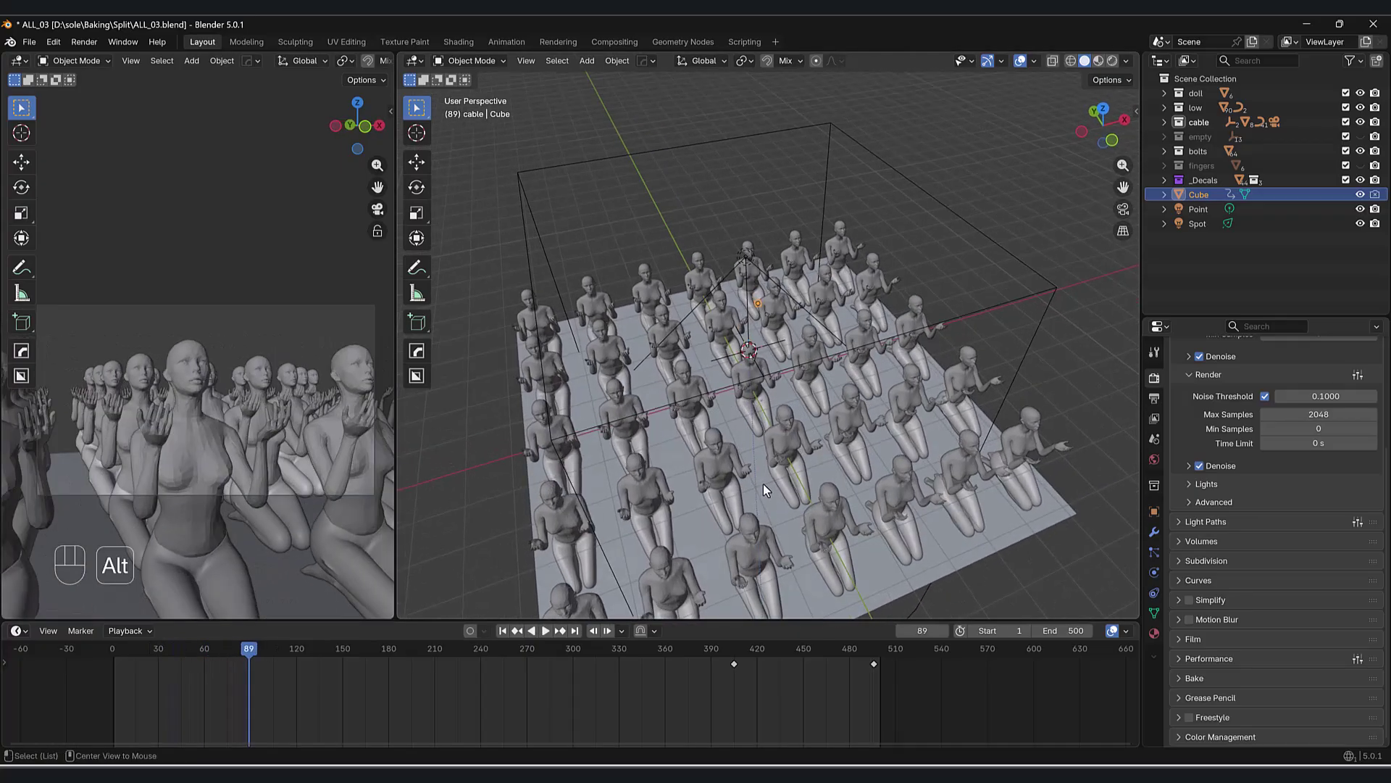
- Try a two-point cable arching between the kneeling figures, move one of its curve points, and delete the cable
key("shift+alt+c")
left_click(740, 450)
middle_click_drag(562, 369, 733, 328)
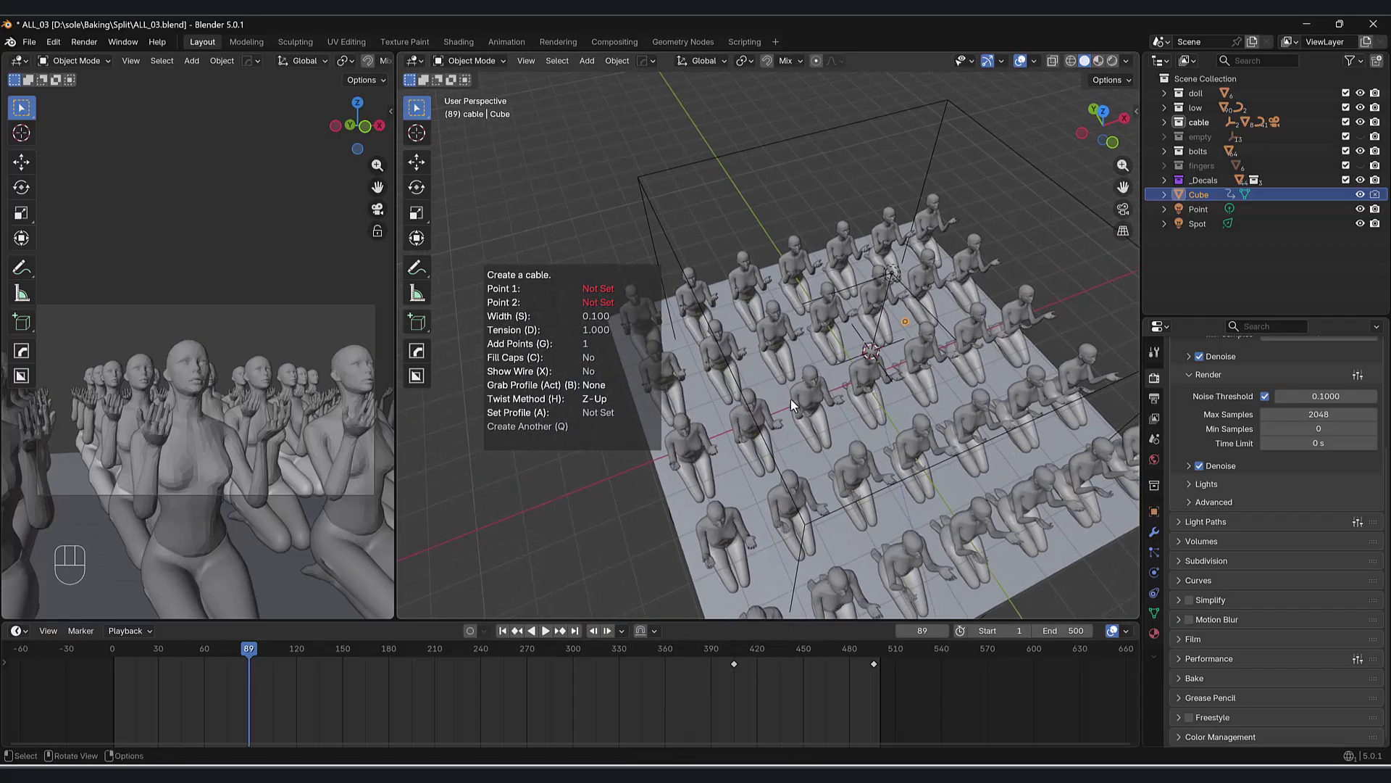
left_click(897, 527)
middle_click_drag(897, 519, 929, 432)
key("Tab")
key("Tab")
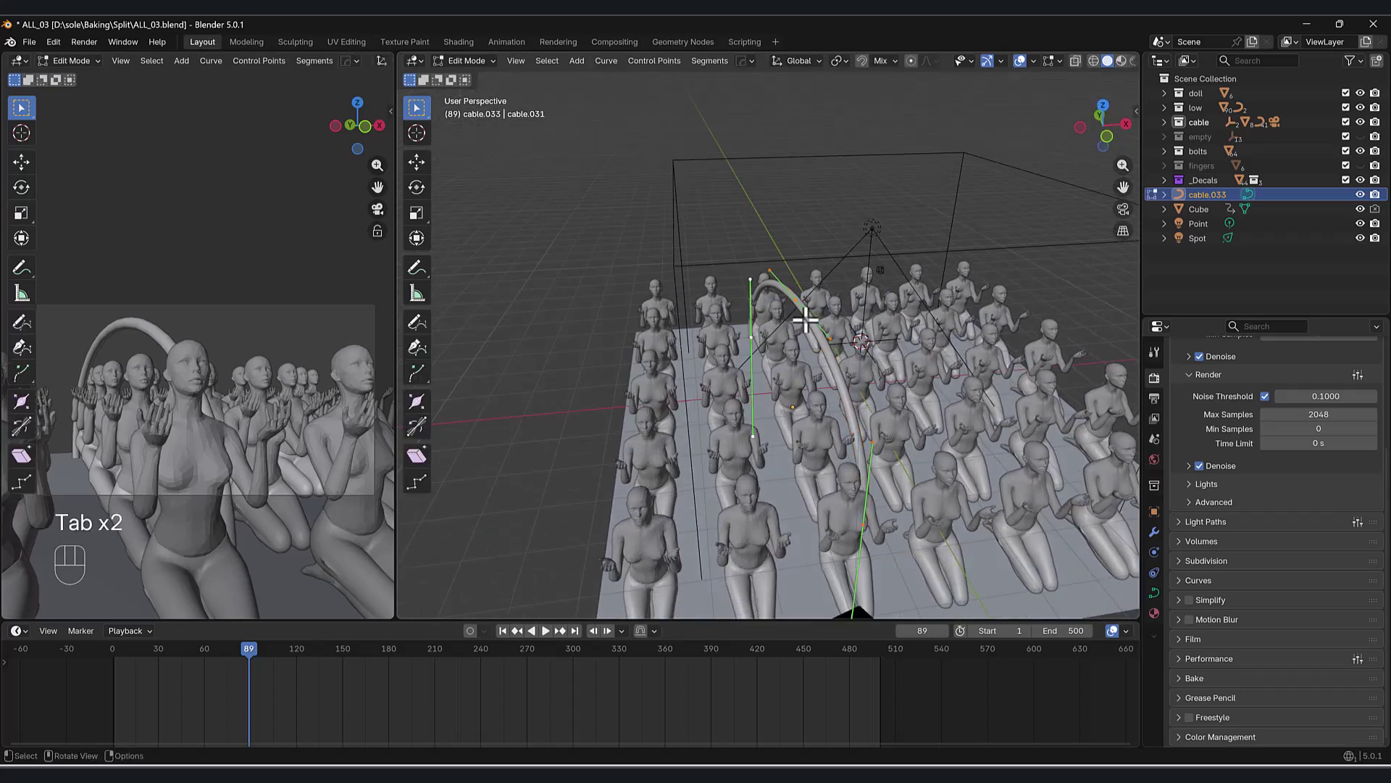
key("g")
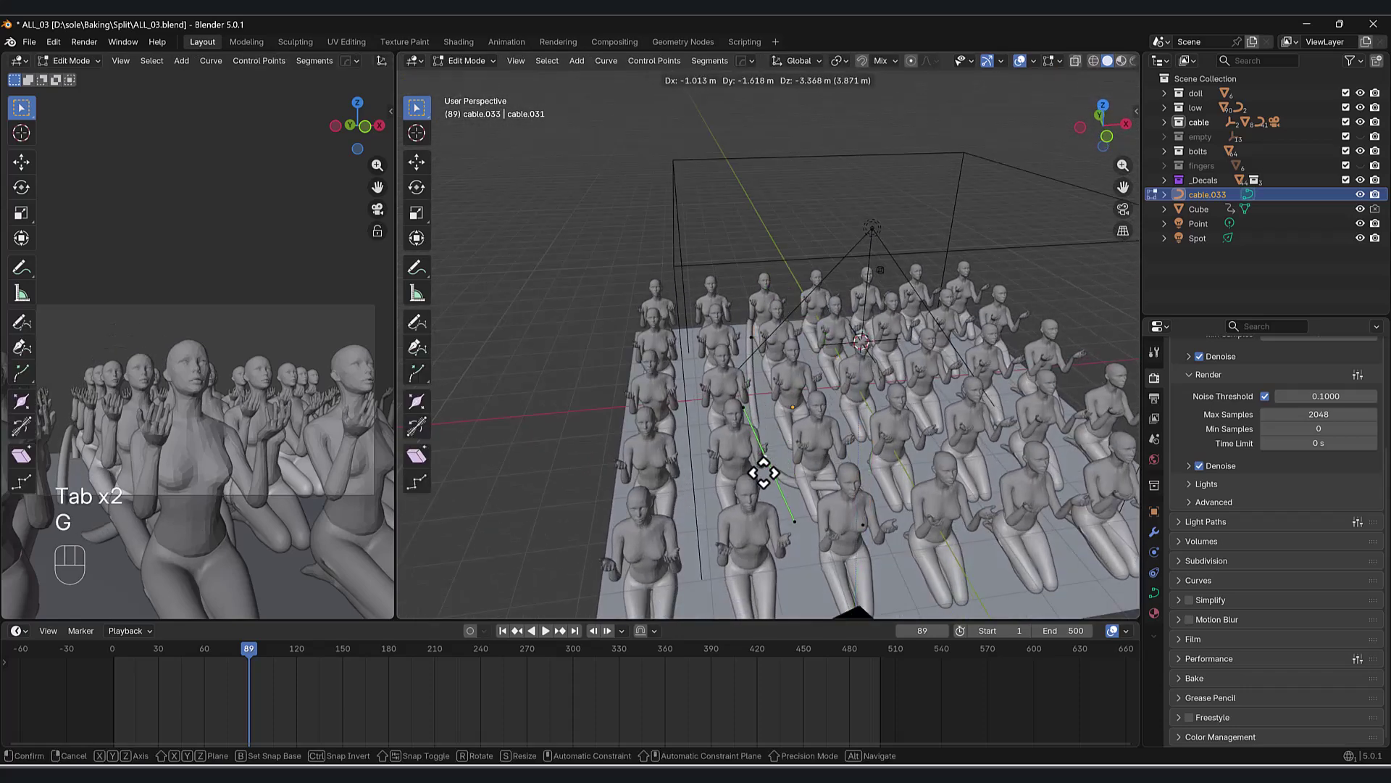
middle_click_drag(768, 454, 788, 476)
left_click(817, 500)
key("Tab")
key("Delete")
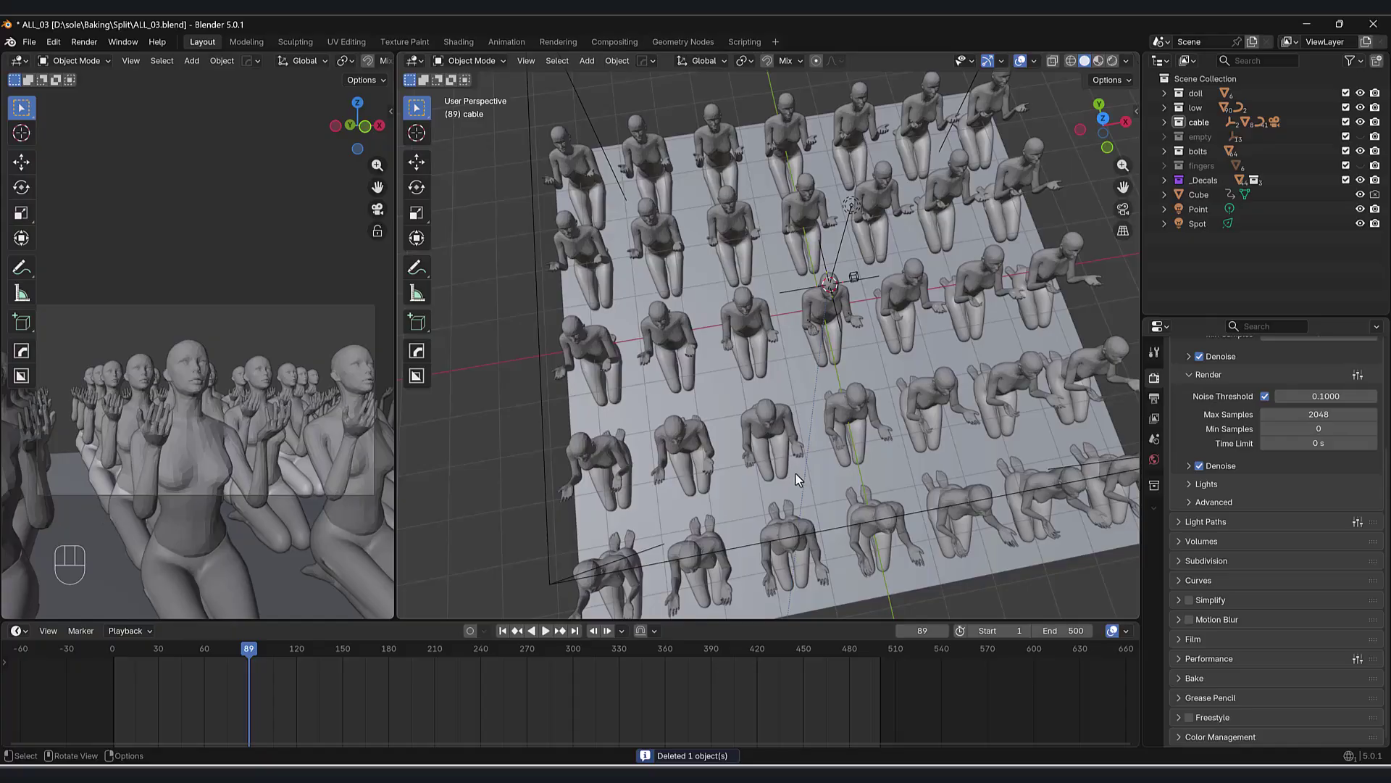
- Try drawing a winding cable between the kneeling figures from the top view, starting above the back row
key("KP_7")
scroll(863, 412, "down", 1)
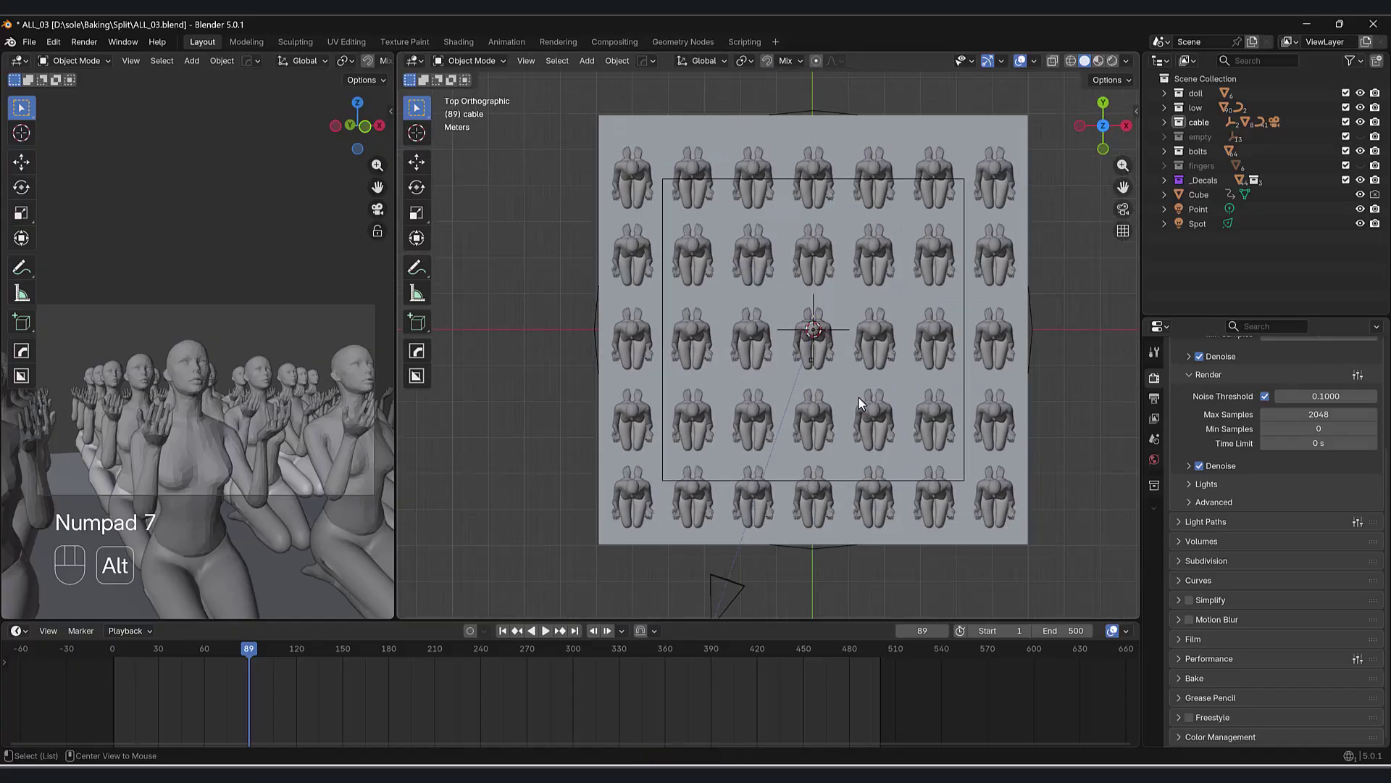
key("shift+alt+c")
left_click(803, 414)
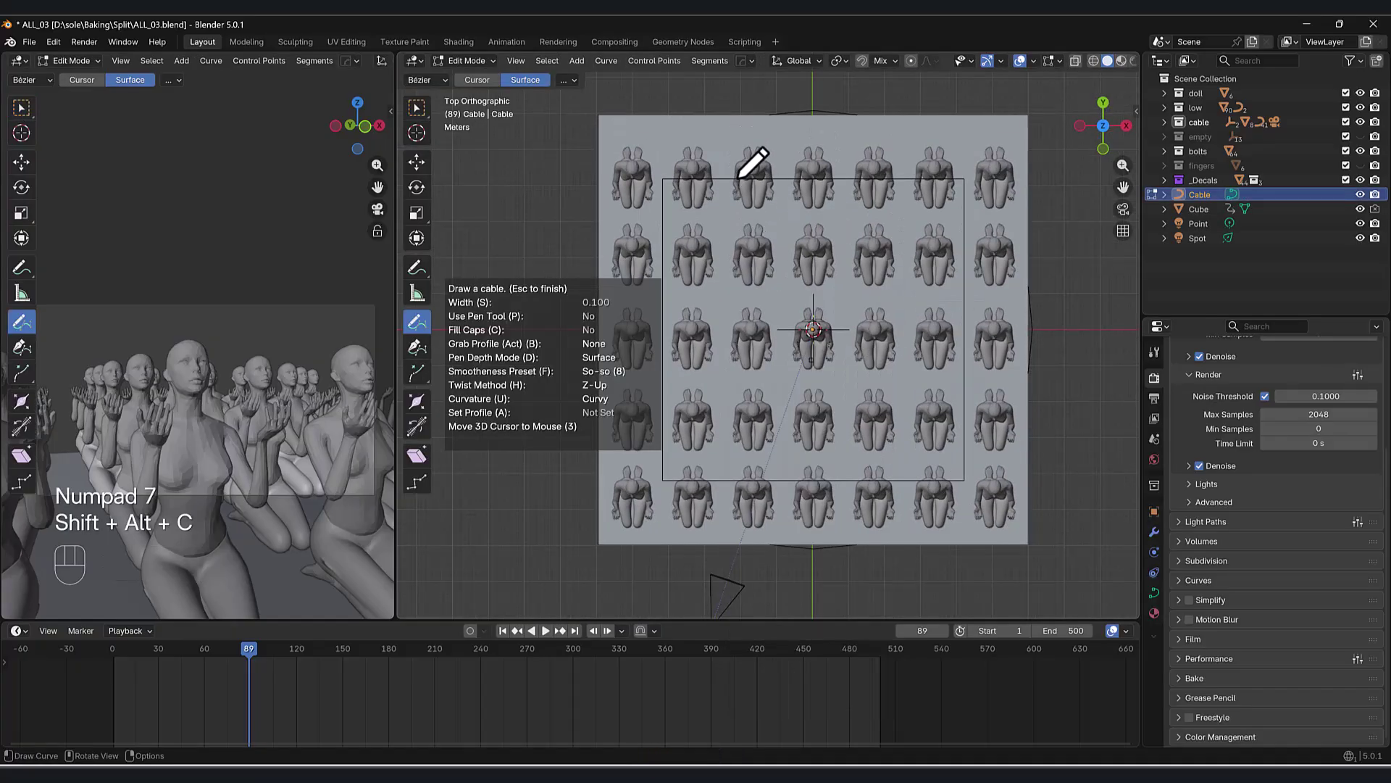
mouse_move(676, 132)
left_mouse_down()
mouse_move(717, 135)
mouse_move(737, 174)
mouse_move(724, 290)
mouse_move(757, 298)
mouse_move(779, 334)
mouse_move(731, 411)
left_mouse_up()
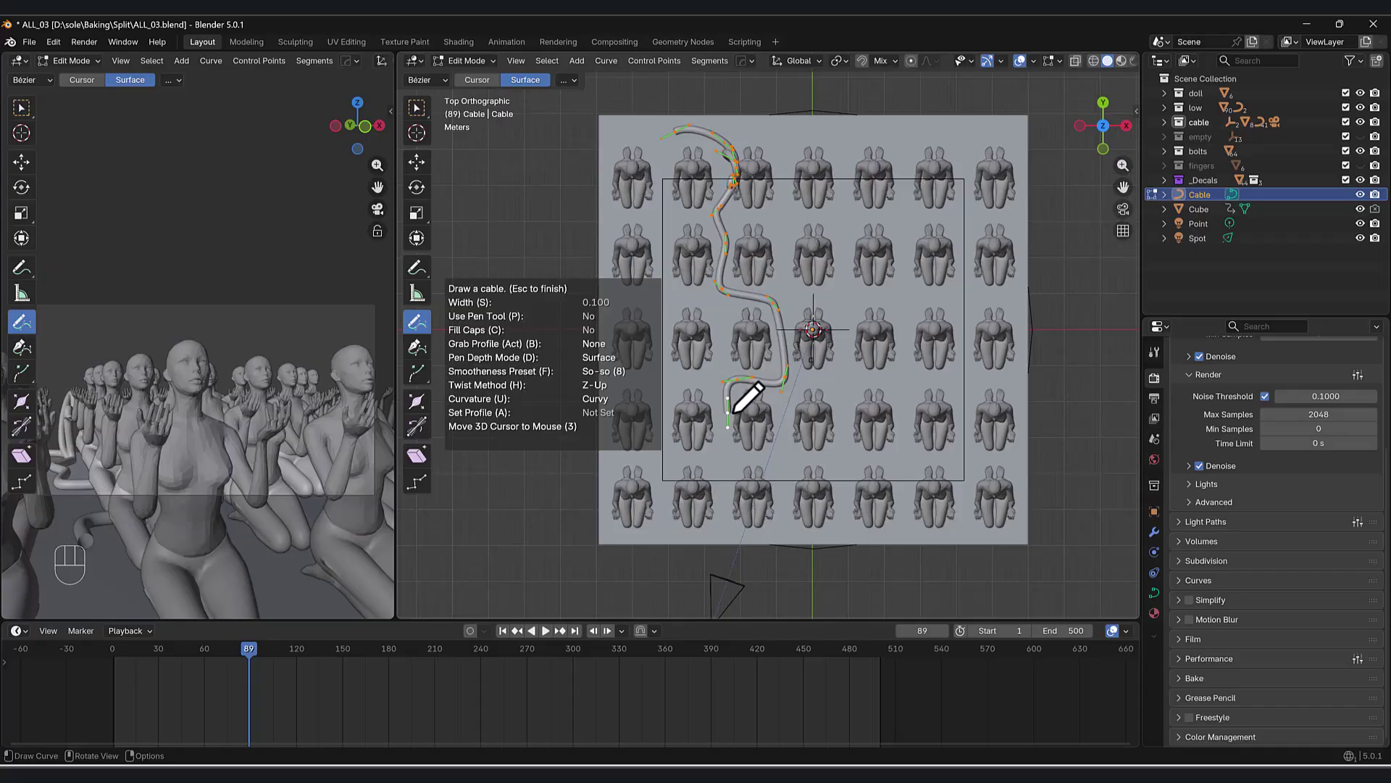
- Reduce the cable width to 0.033 and try drawing more cables that wind around the front kneeling figures
middle_click_drag(484, 478, 797, 395)
key("s")
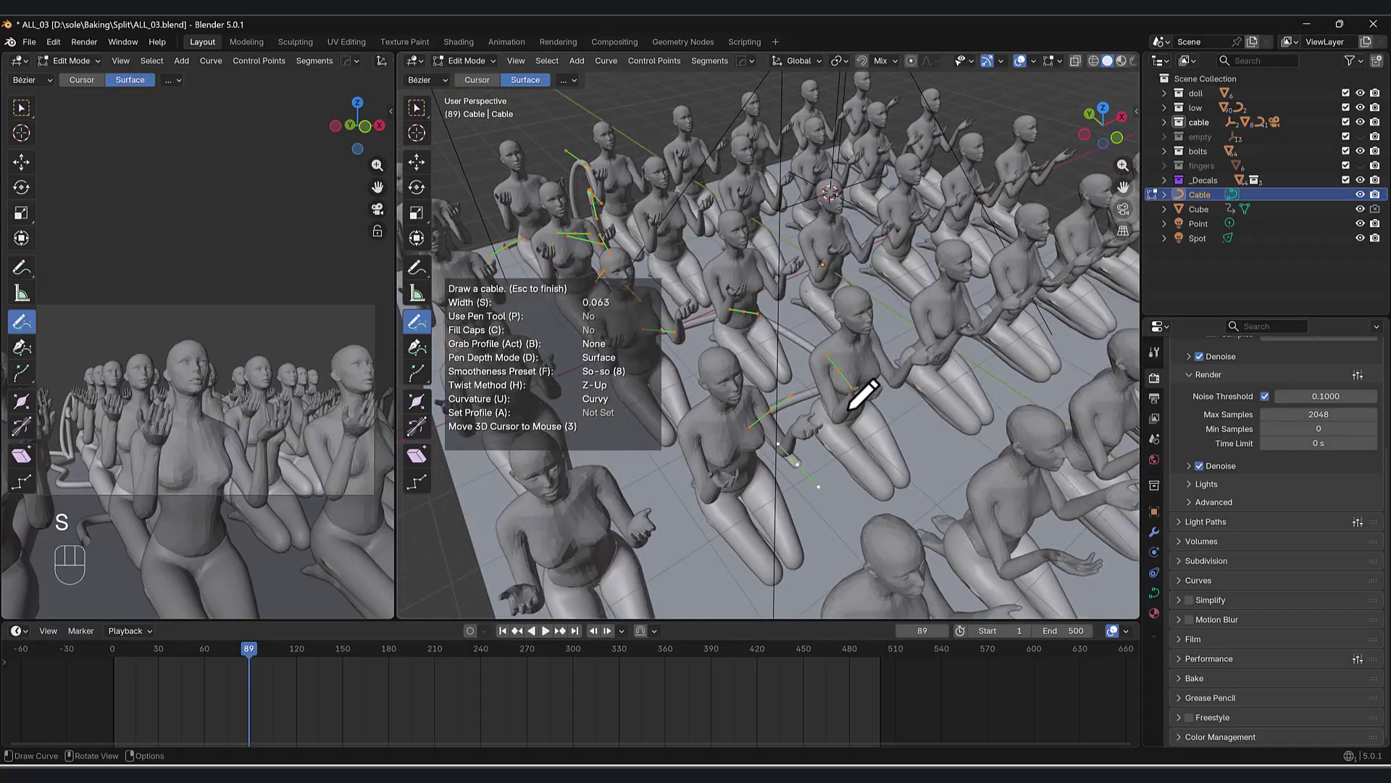
mouse_move(856, 398)
middle_mouse_down()
mouse_move(863, 446)
mouse_move(656, 472)
middle_mouse_up()
mouse_move(666, 469)
left_mouse_down()
mouse_move(754, 410)
mouse_move(957, 359)
left_mouse_up()
mouse_move(993, 379)
middle_mouse_down()
mouse_move(964, 358)
mouse_move(734, 458)
middle_mouse_up()
mouse_move(734, 458)
left_mouse_down()
mouse_move(764, 500)
mouse_move(852, 523)
mouse_move(973, 466)
mouse_move(1041, 461)
left_mouse_up()
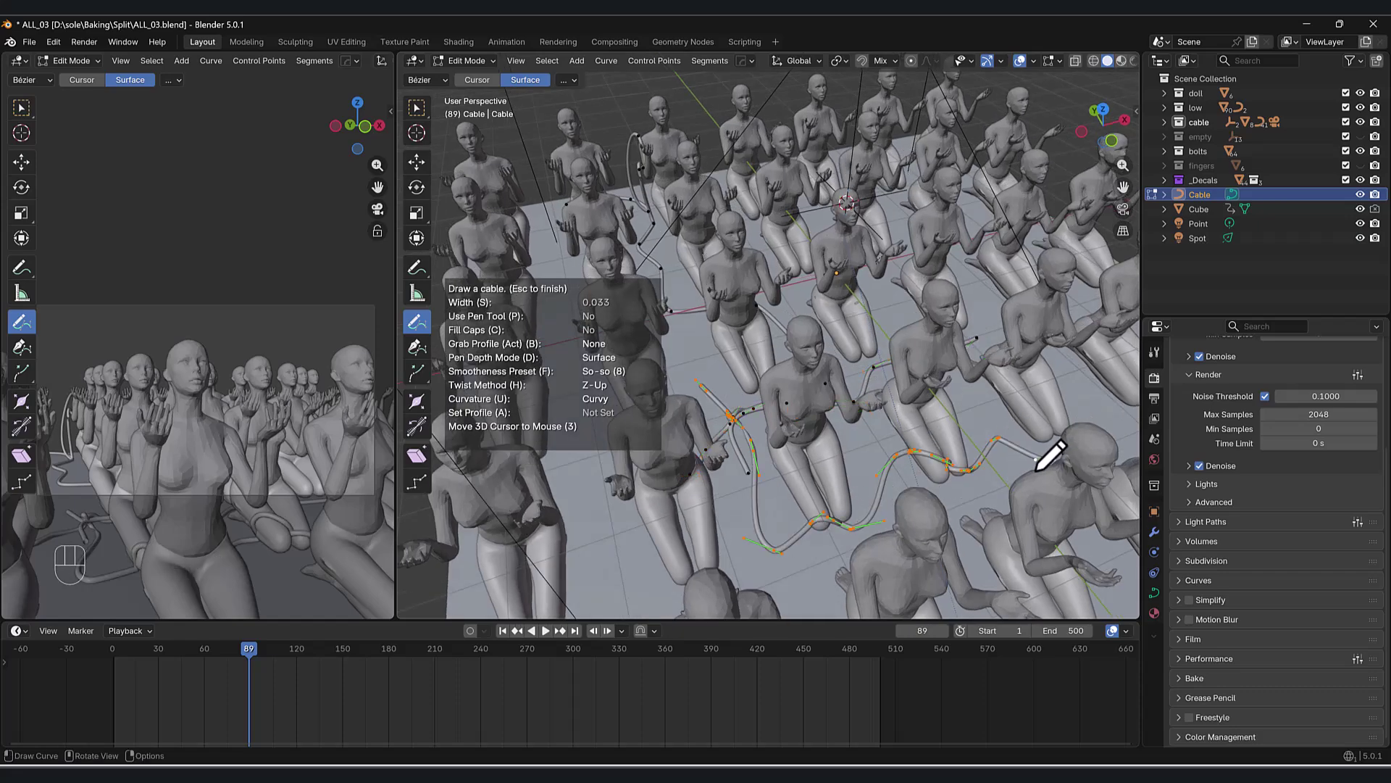
- Undo all the drawn cables and the cable drawing session
scroll(989, 527, "down", 6)
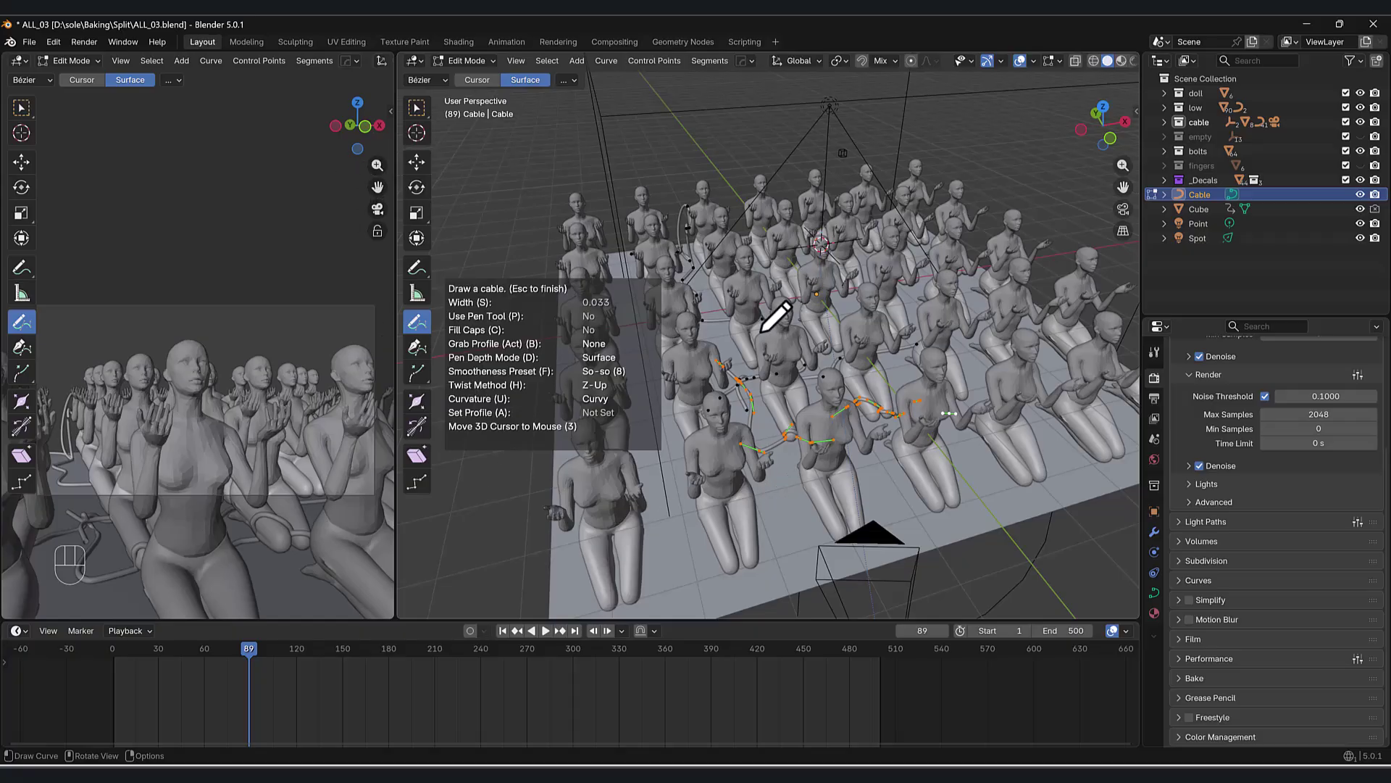
key("ctrl+z")
key("ctrl+z")
key("ctrl+z")
key("ctrl+z")
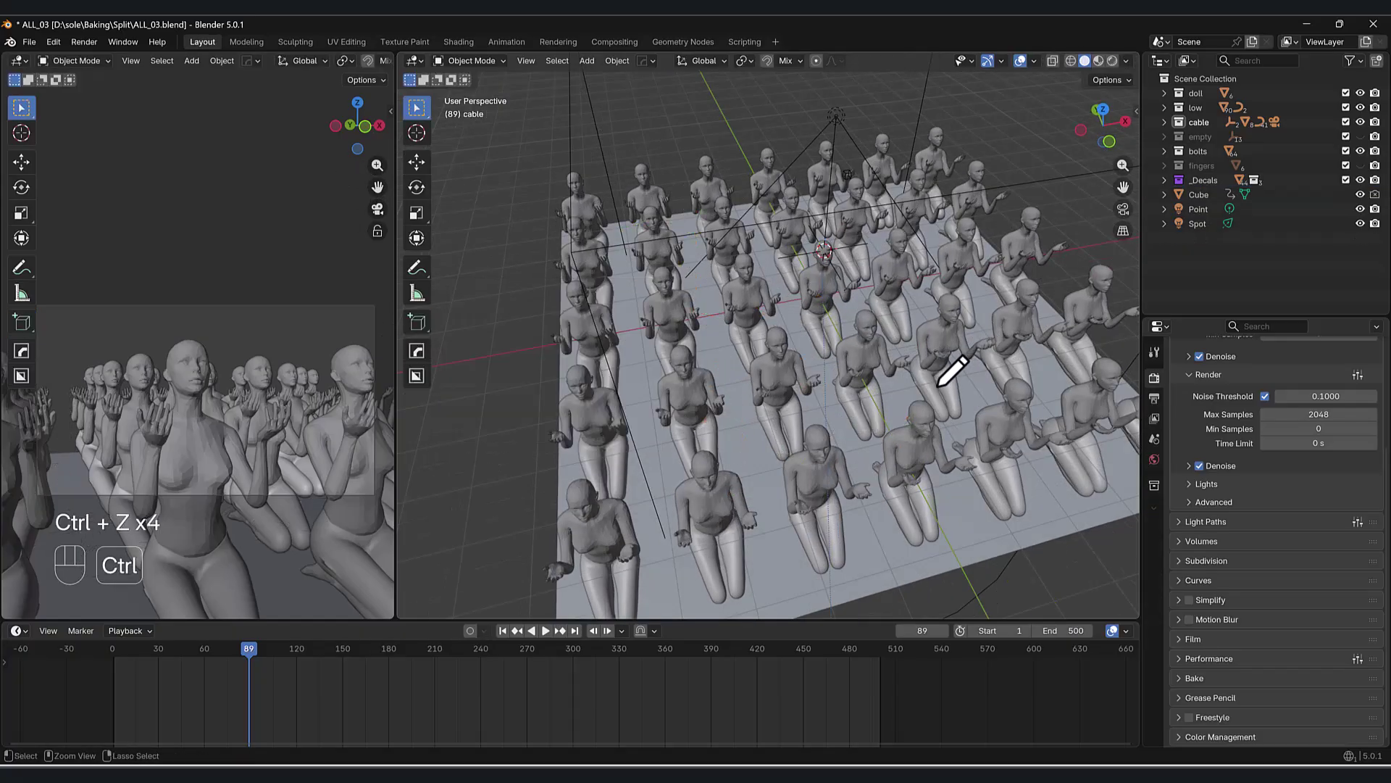
- Scrub and play the timeline to frame 469 and examine the shattering central figure's face and neck up close
middle_click_drag(788, 454, 864, 460)
middle_click_drag(887, 429, 753, 406)
left_click(658, 376)
middle_click_drag(658, 375, 507, 547)
left_click_drag(333, 641, 759, 646)
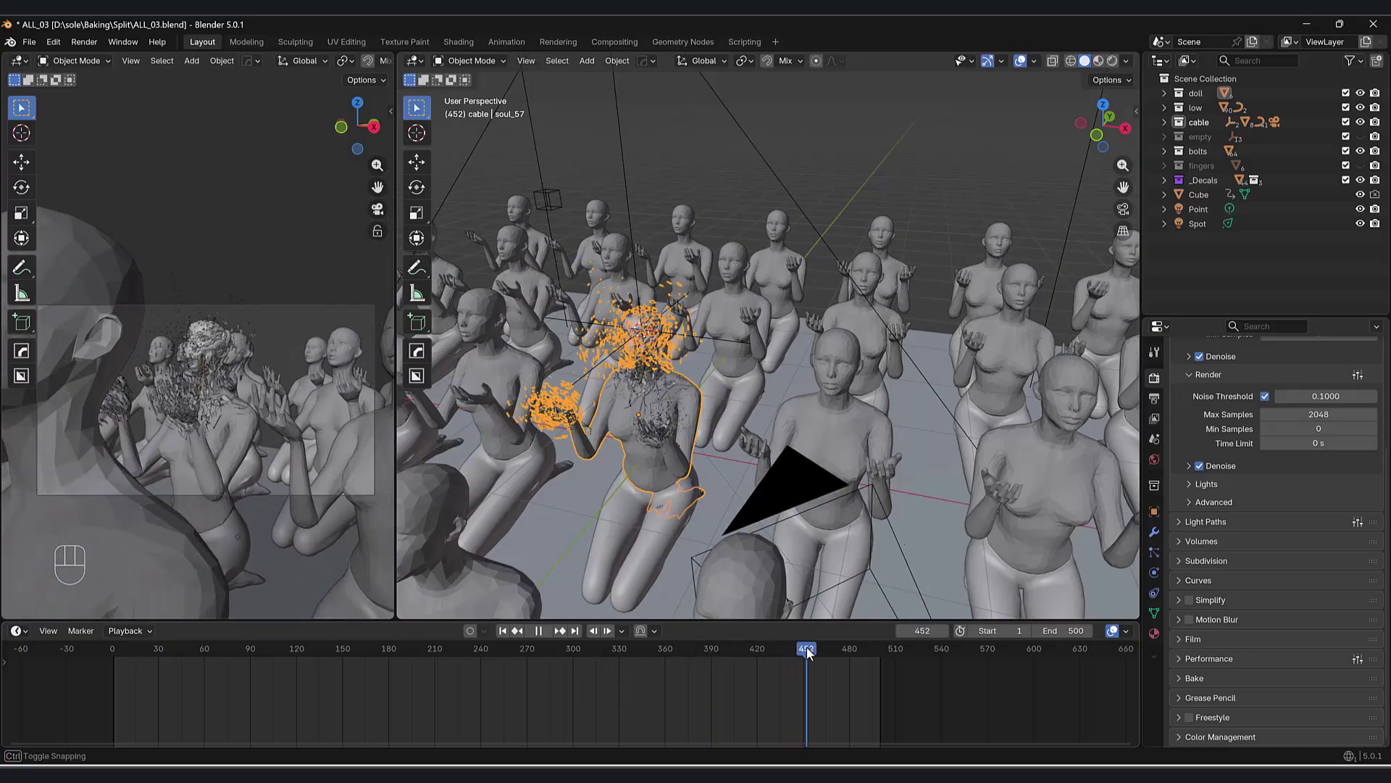
key("space")
scroll(788, 532, "up", 3)
scroll(827, 380, "up", 3)
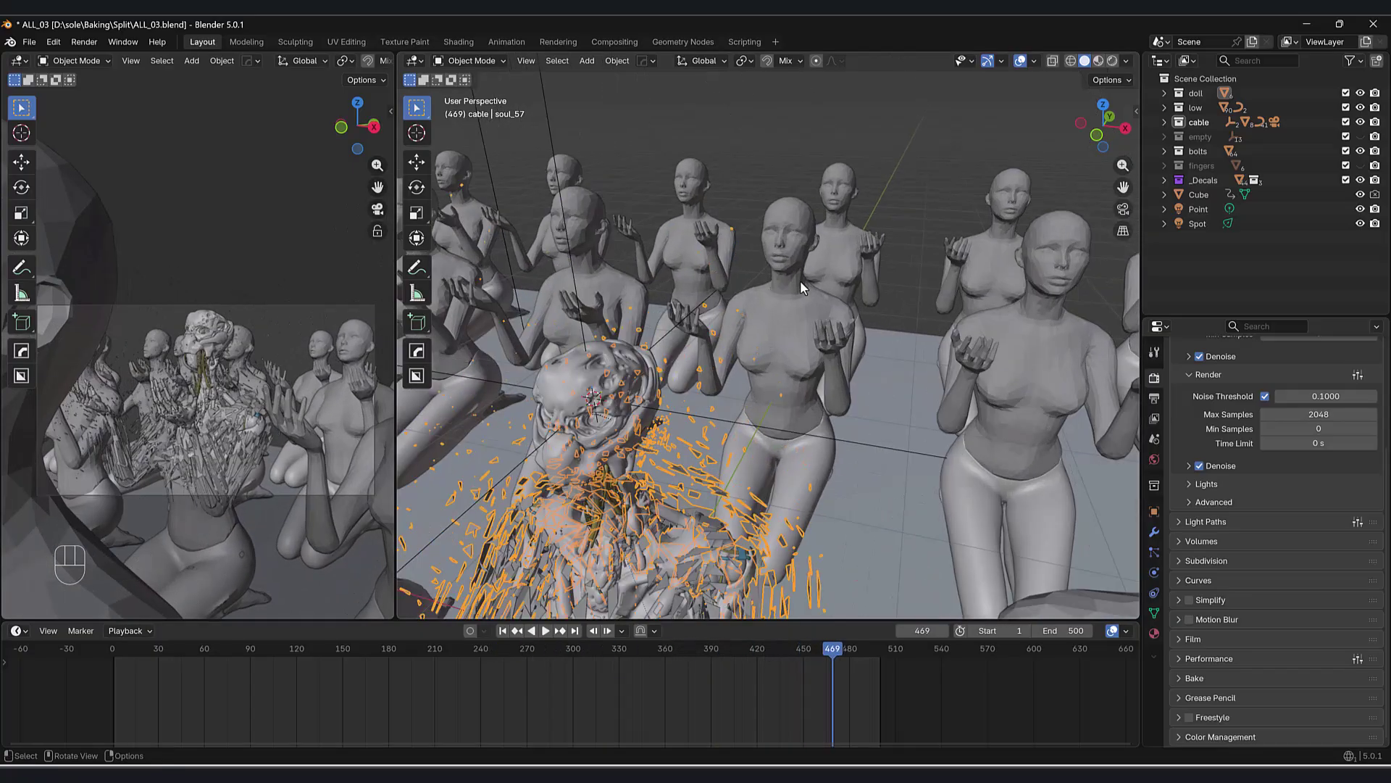
middle_click_drag(779, 285, 832, 263)
scroll(832, 264, "up", 2)
middle_click_drag(897, 347, 1123, 199, "shift")
- Inspect the Point and Spot lights' settings and widen the camera view to examine the figures' framing
left_click(1197, 209)
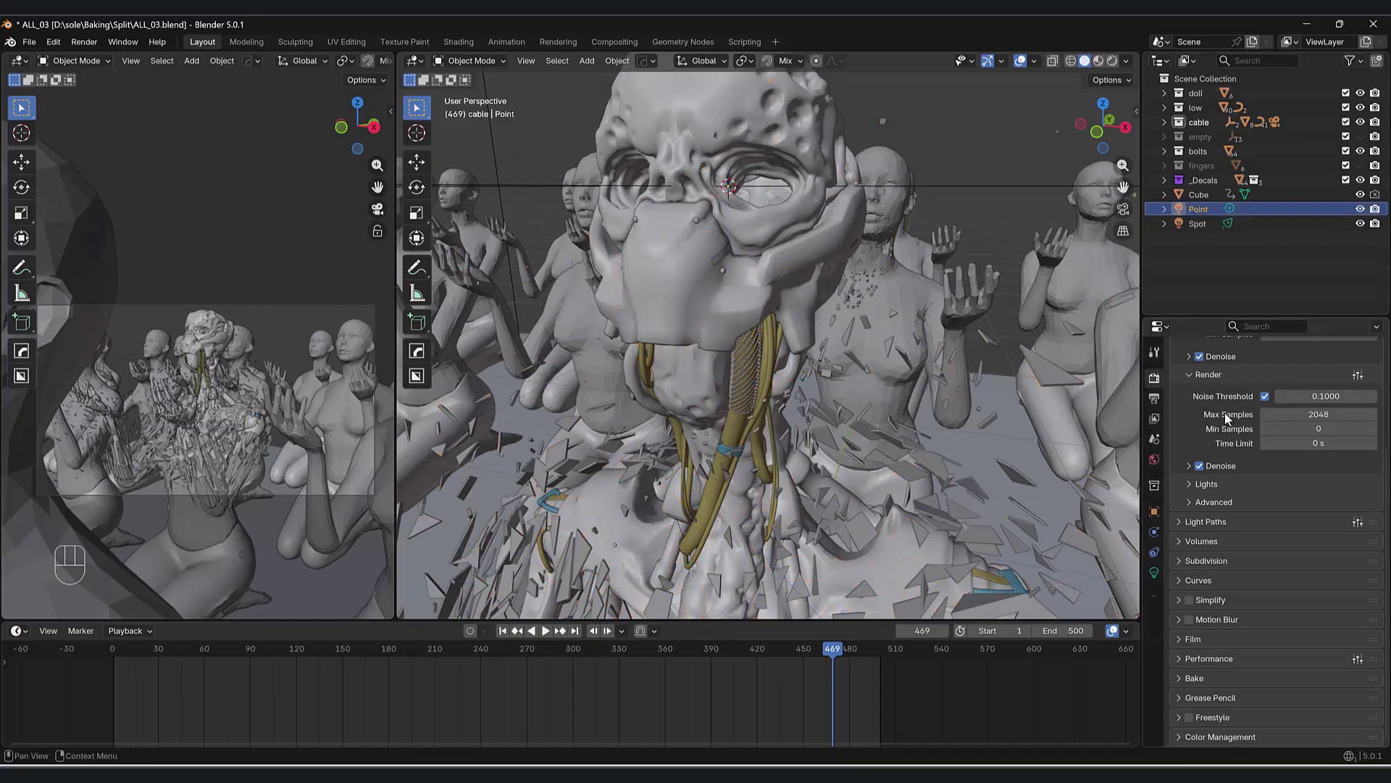
left_click(1198, 223)
left_click(1157, 573)
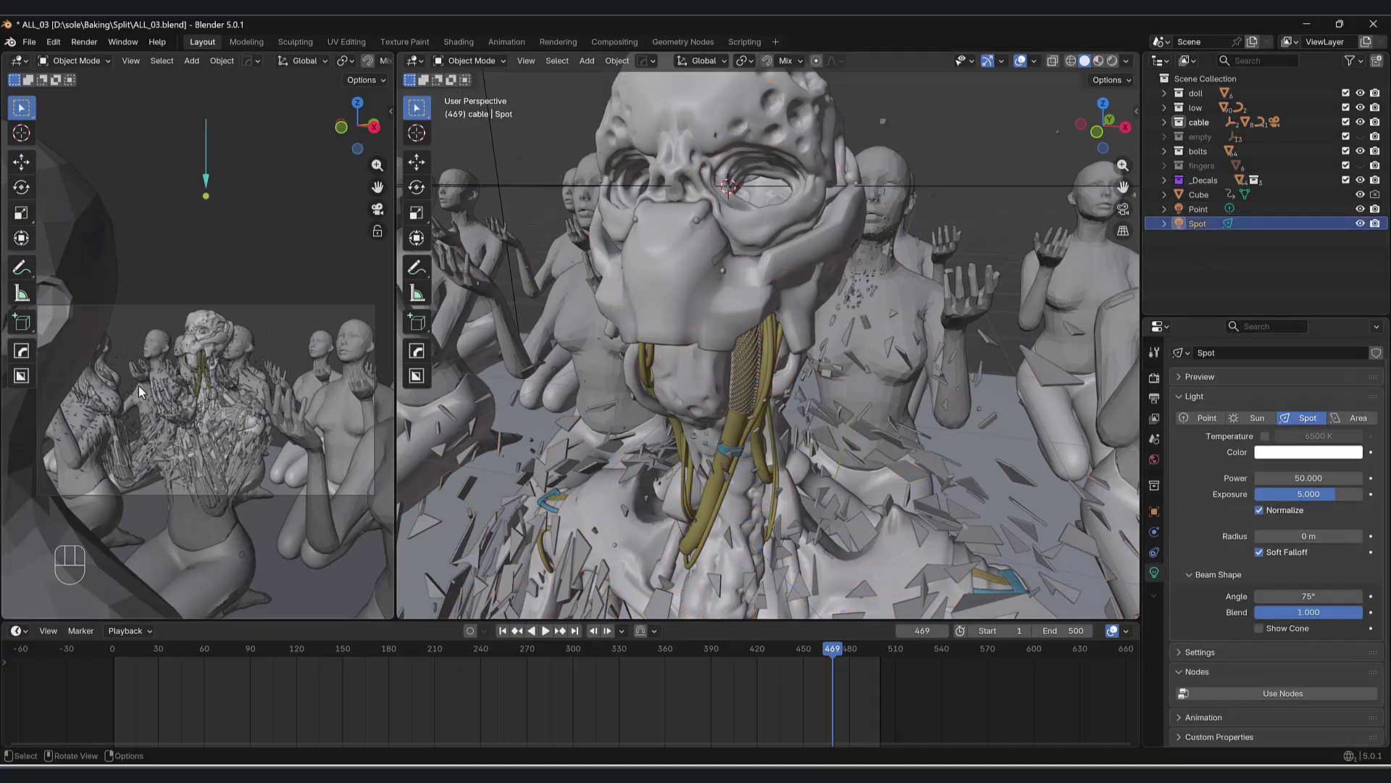
scroll(171, 356, "up", 2)
middle_click_drag(174, 361, 194, 384, "shift")
left_click_drag(396, 290, 576, 285)
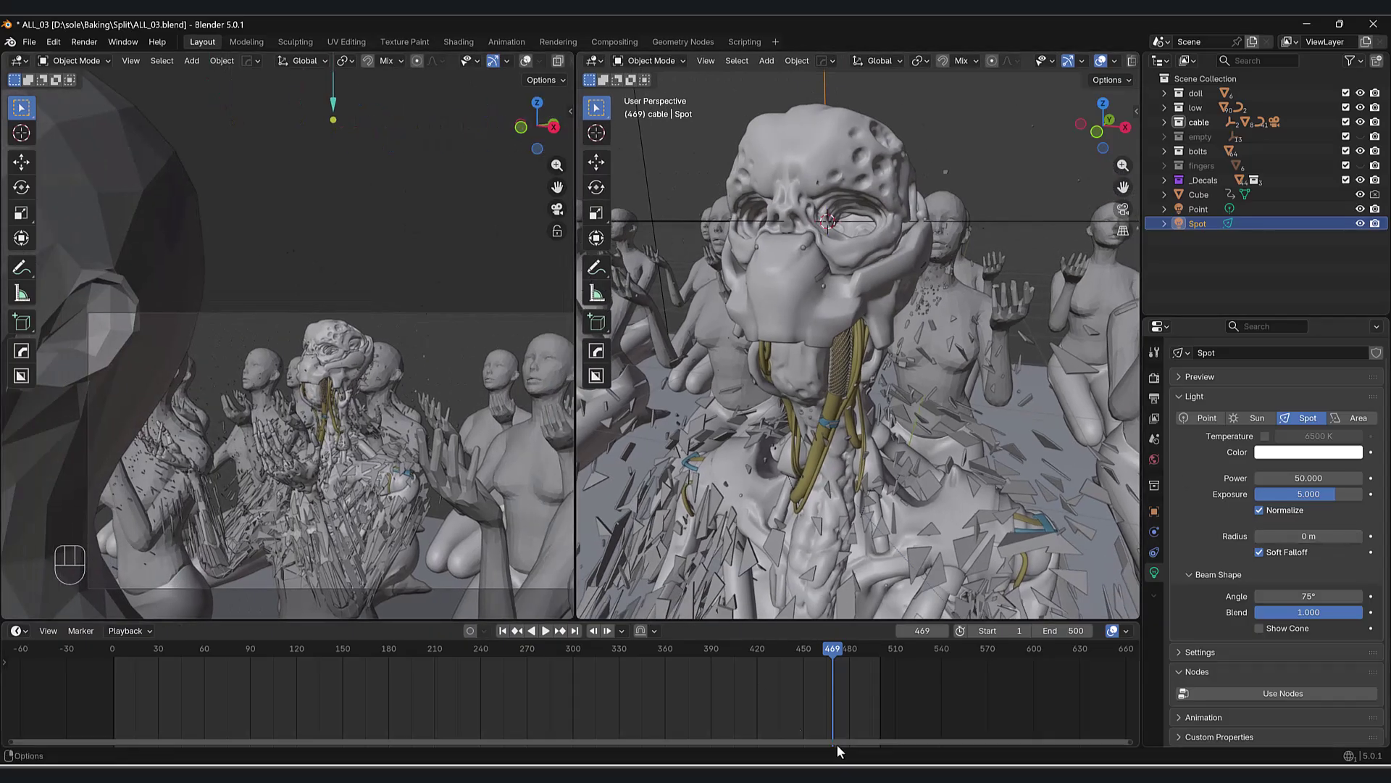
left_click(569, 254)
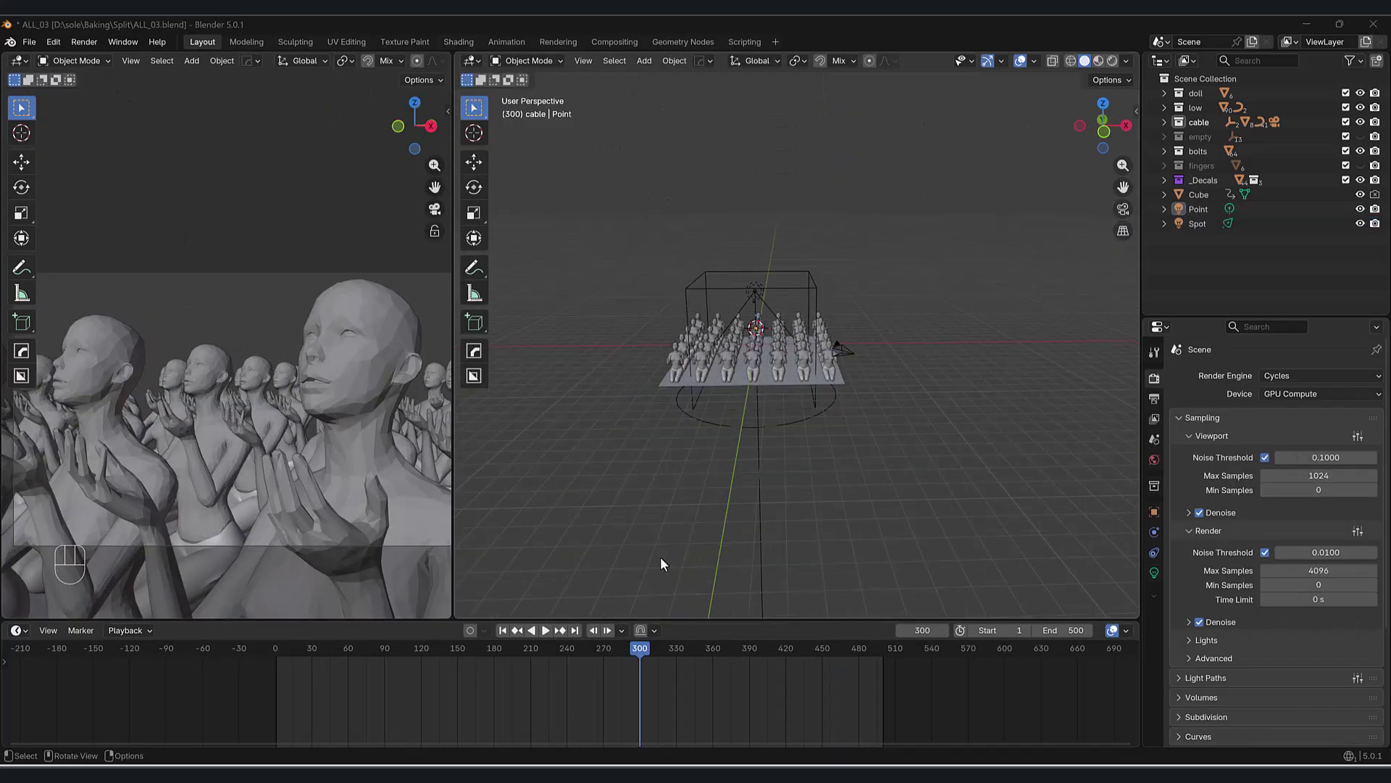
- Set the Cycles render noise threshold to 0.1 and the maximum render samples to 256
mouse_move(790, 464)
middle_mouse_down()
mouse_move(735, 454)
mouse_move(738, 467)
mouse_move(777, 472)
middle_mouse_up()
scroll(738, 468, "up", 3)
middle_click_drag(777, 472, 741, 463, "shift")
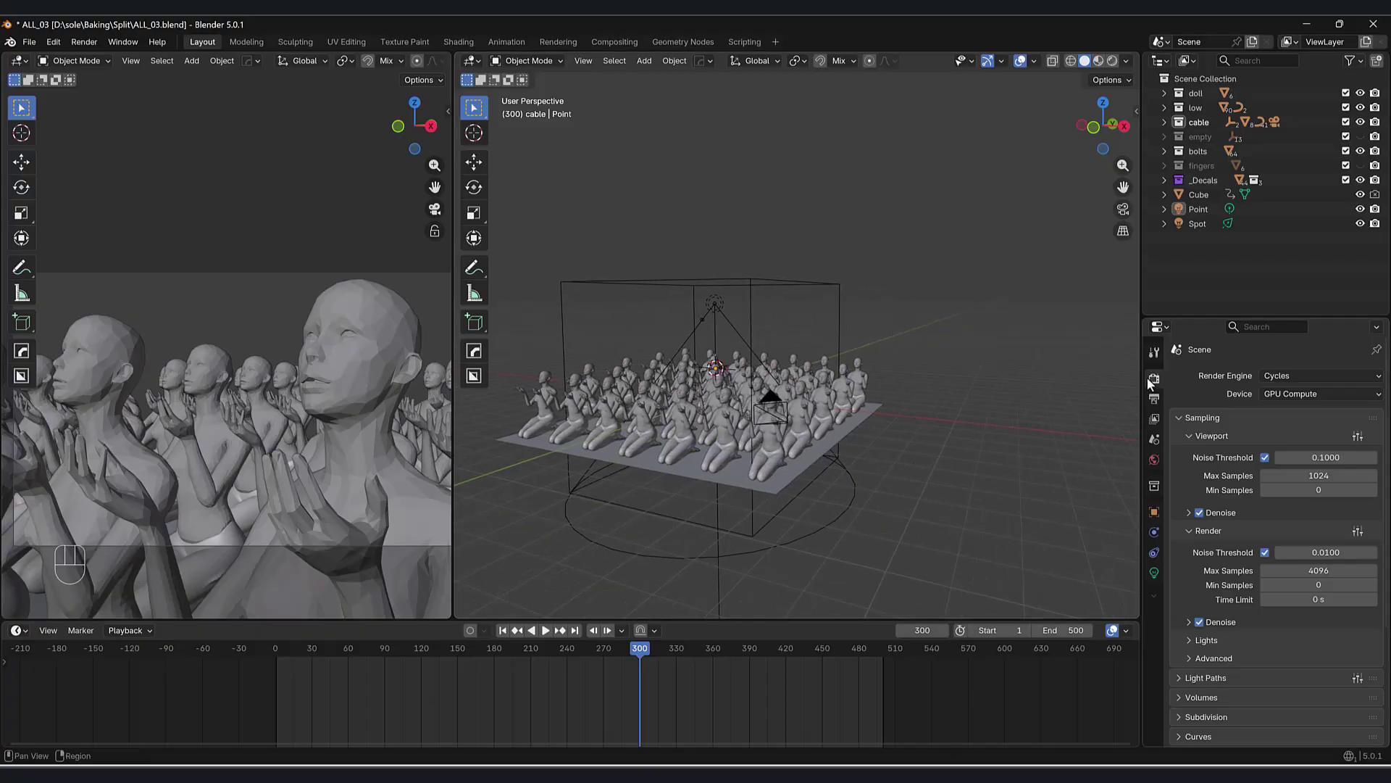
left_click(1319, 552)
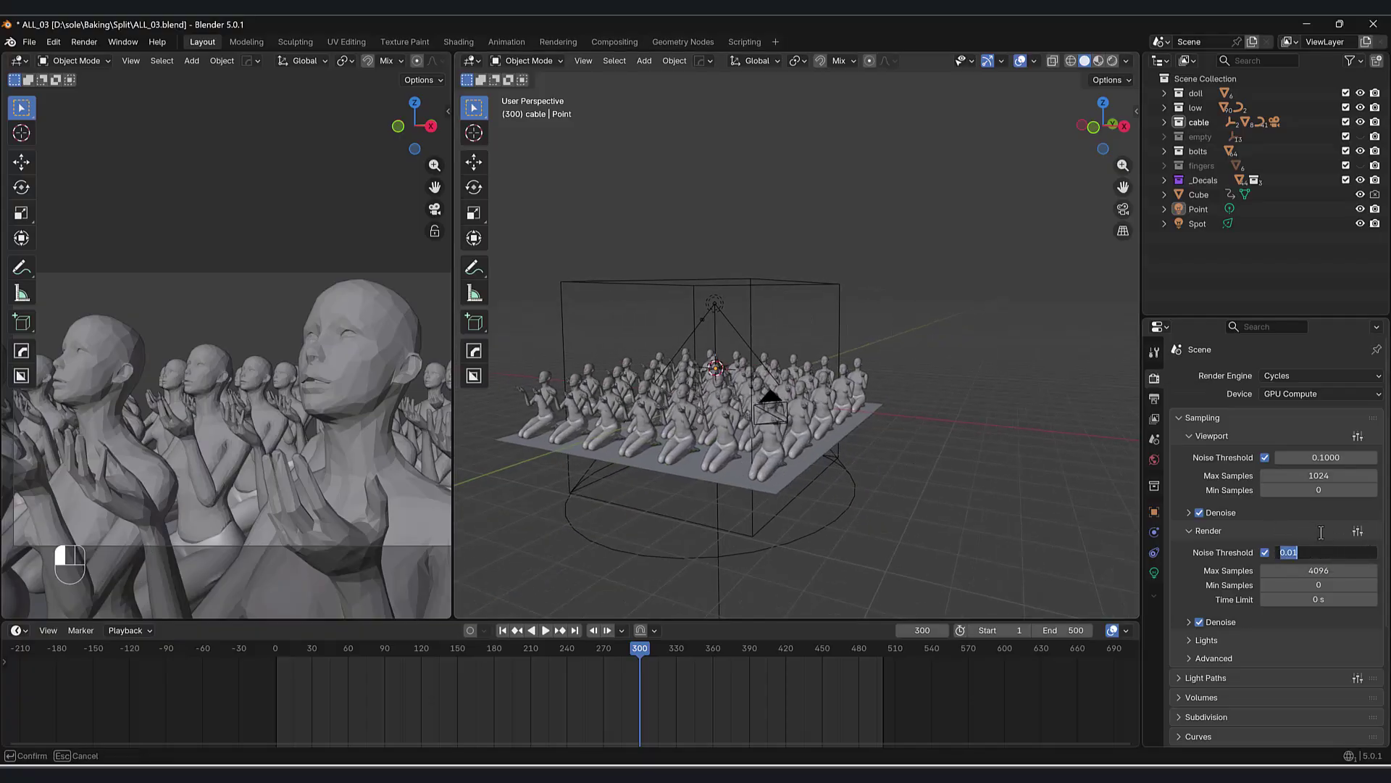
key("Return")
left_click(1306, 569)
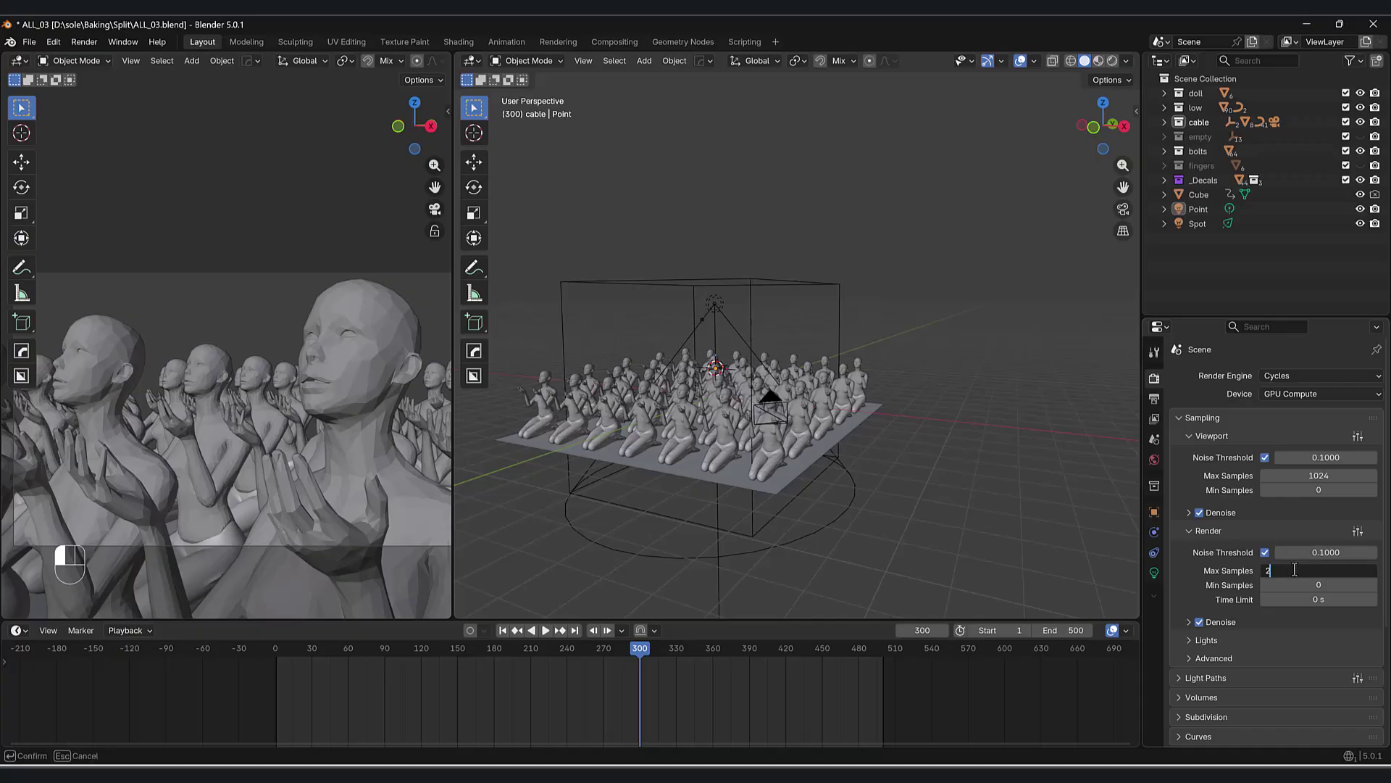
key("Return")
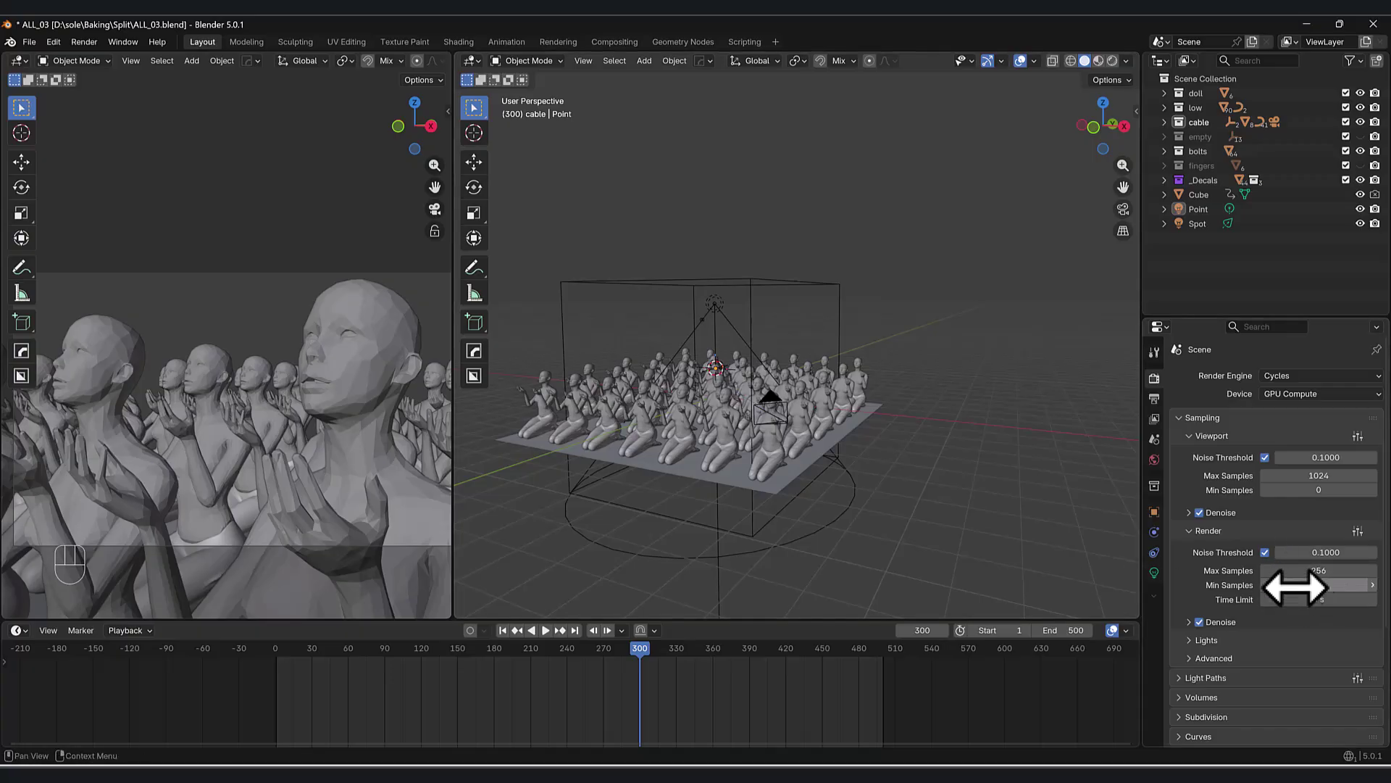
scroll(1202, 581, "down", 3)
scroll(1232, 582, "up", 3)
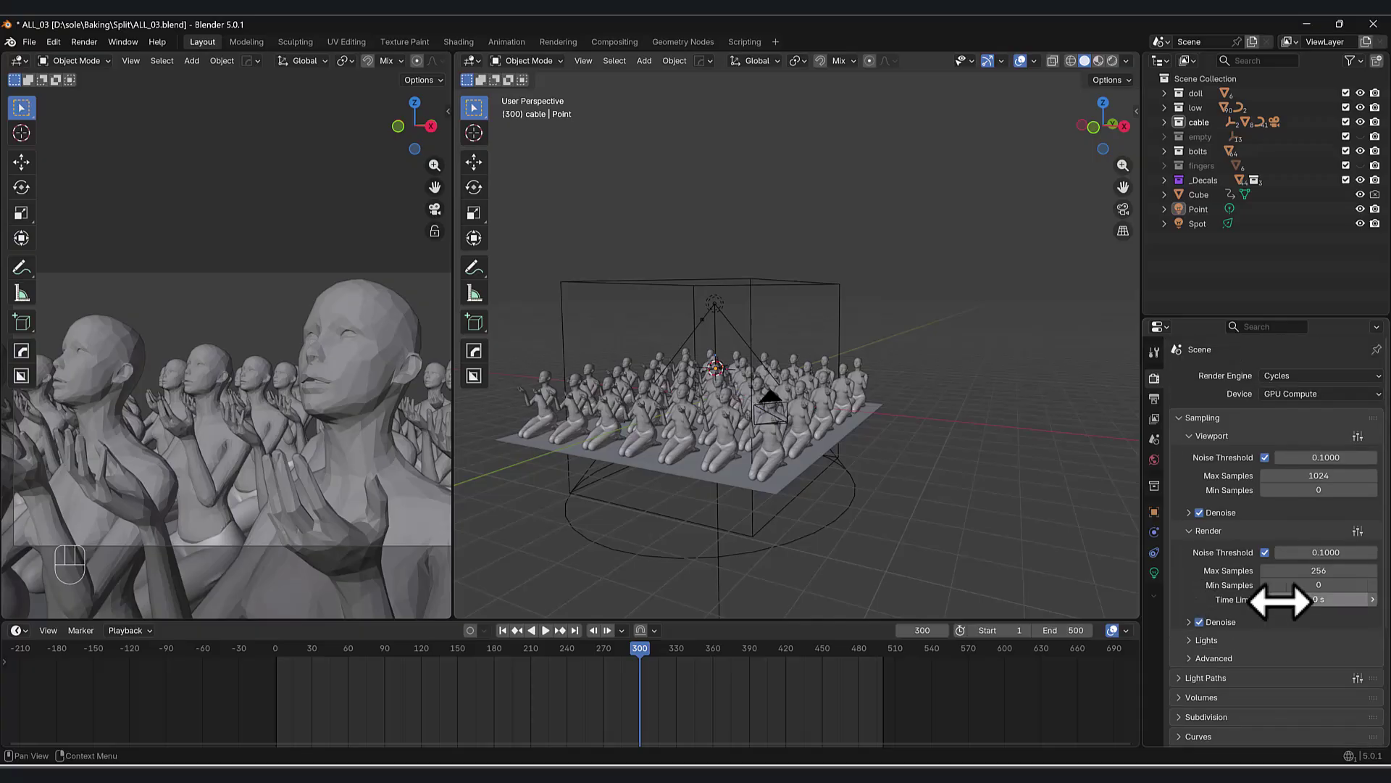
scroll(1264, 597, "down", 4)
scroll(1264, 600, "up", 4)
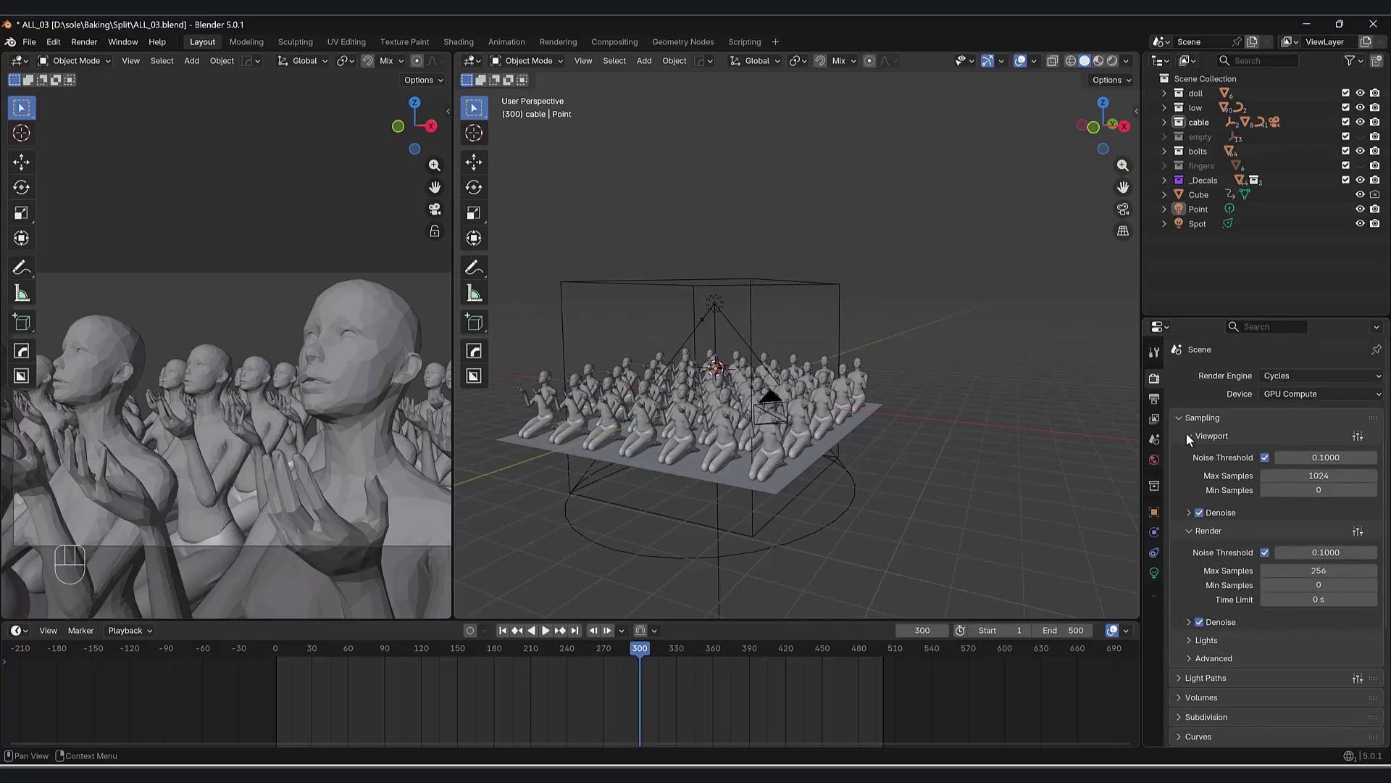
- Set the render output's media type to Video
left_click(1159, 400)
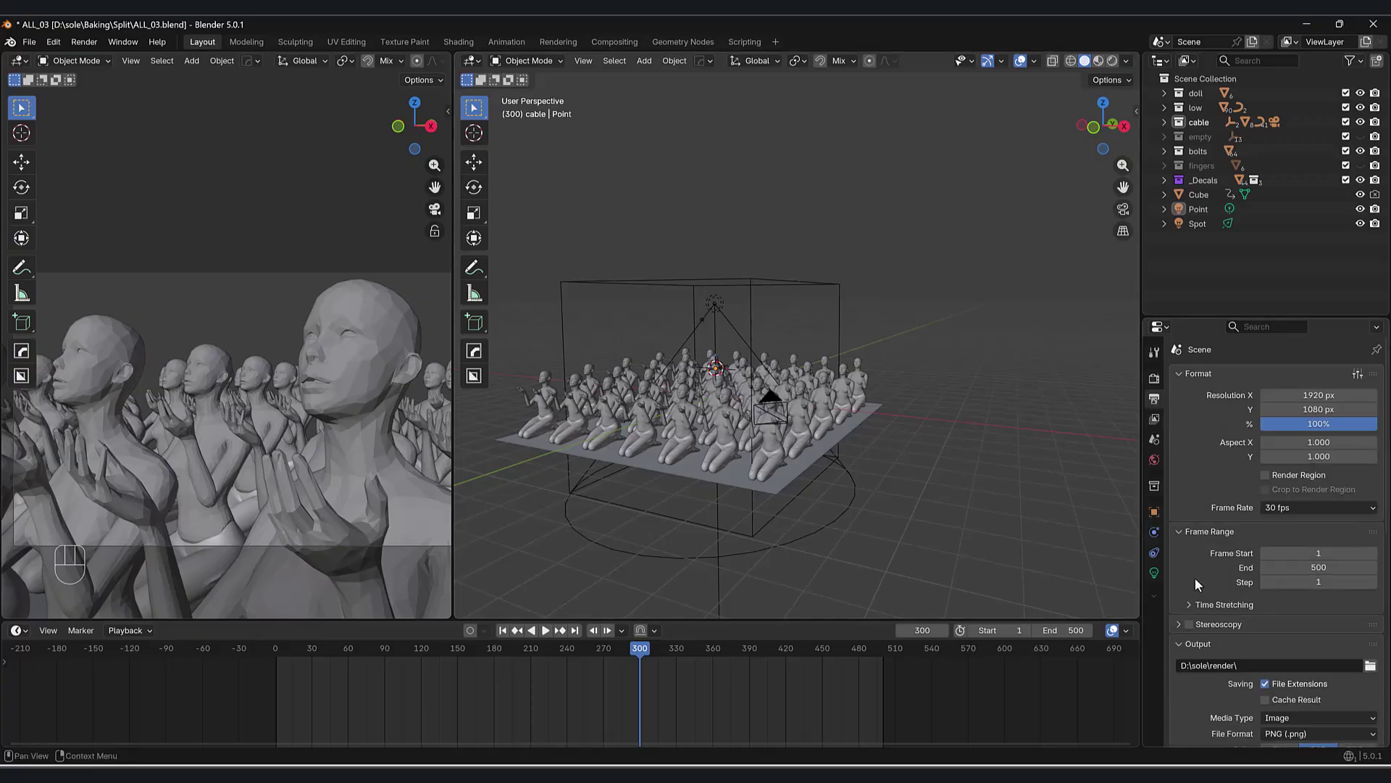
scroll(1230, 614, "down", 5)
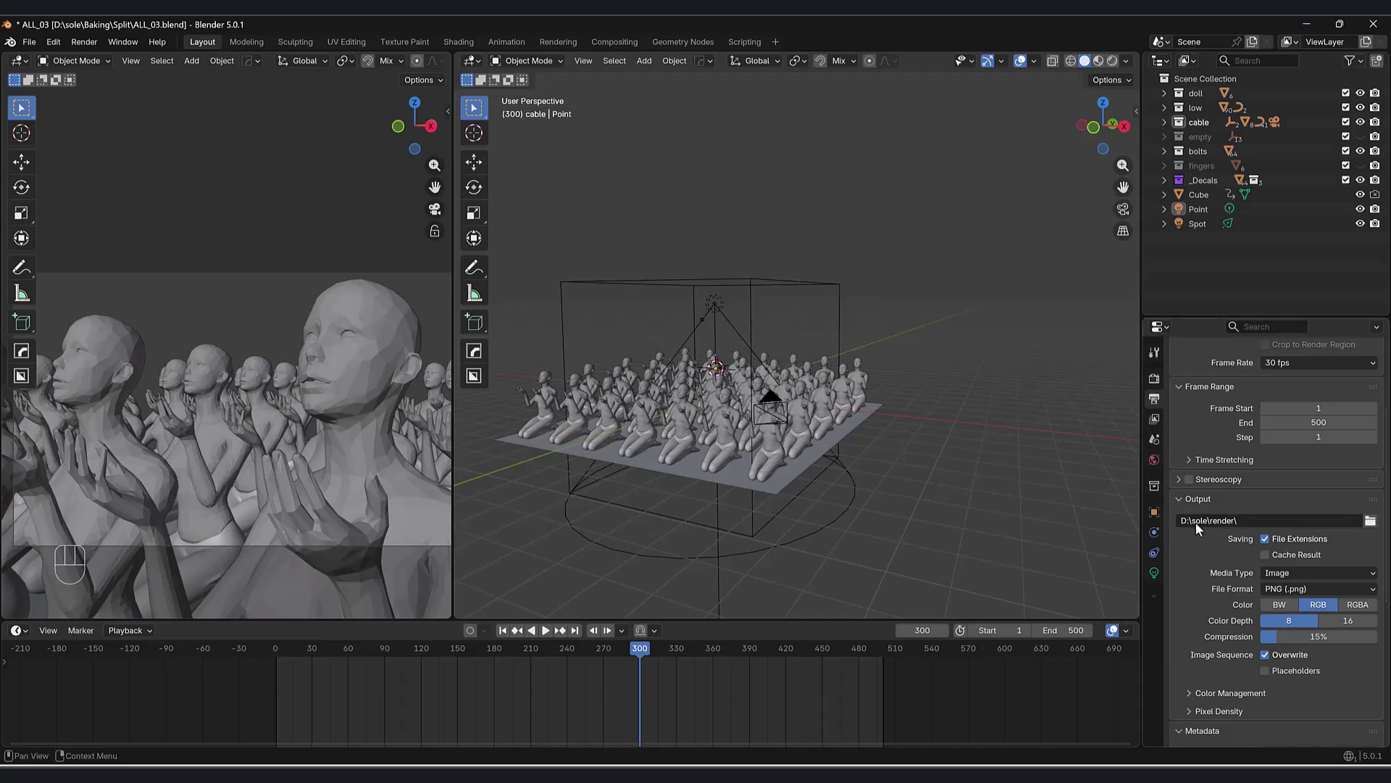
scroll(1225, 549, "down", 2)
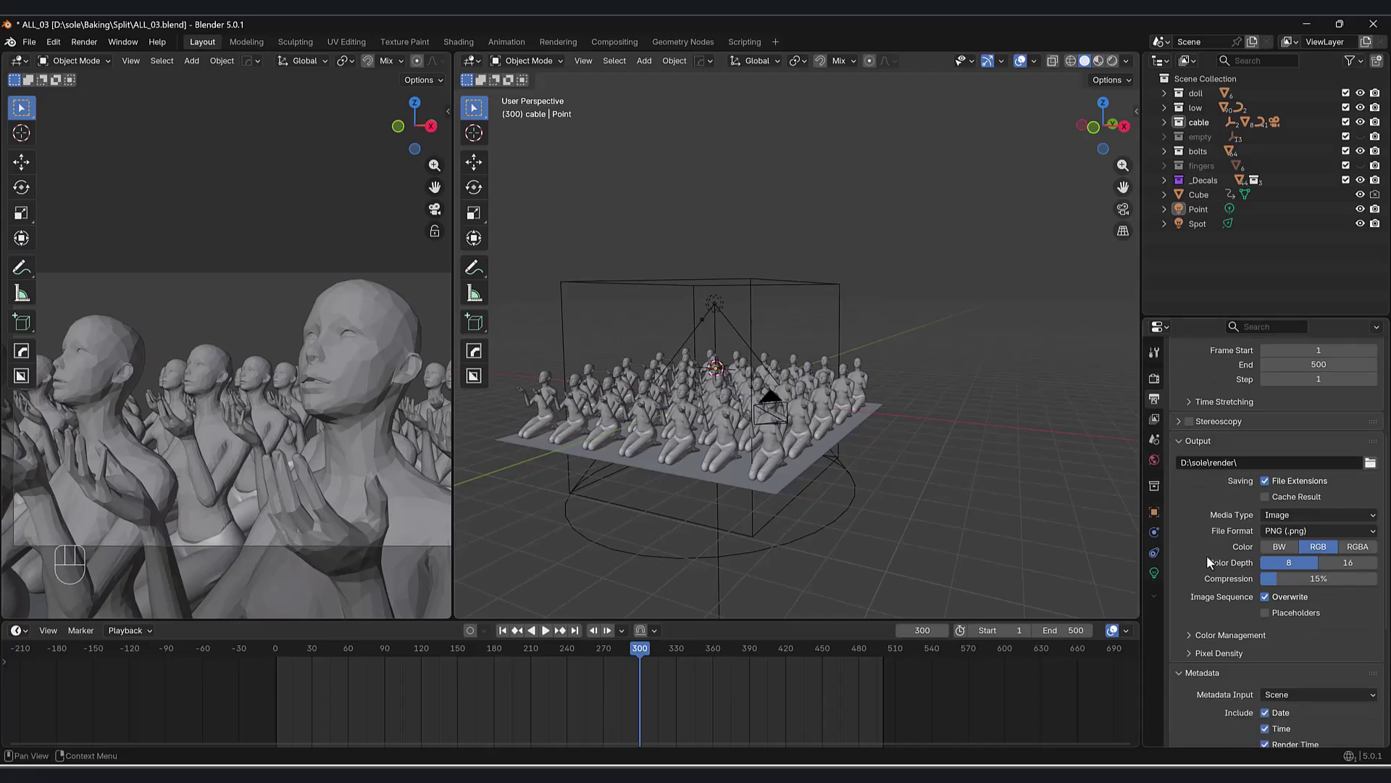
left_click(1301, 515)
left_click(1303, 509)
left_click(1303, 509)
left_click(1287, 562)
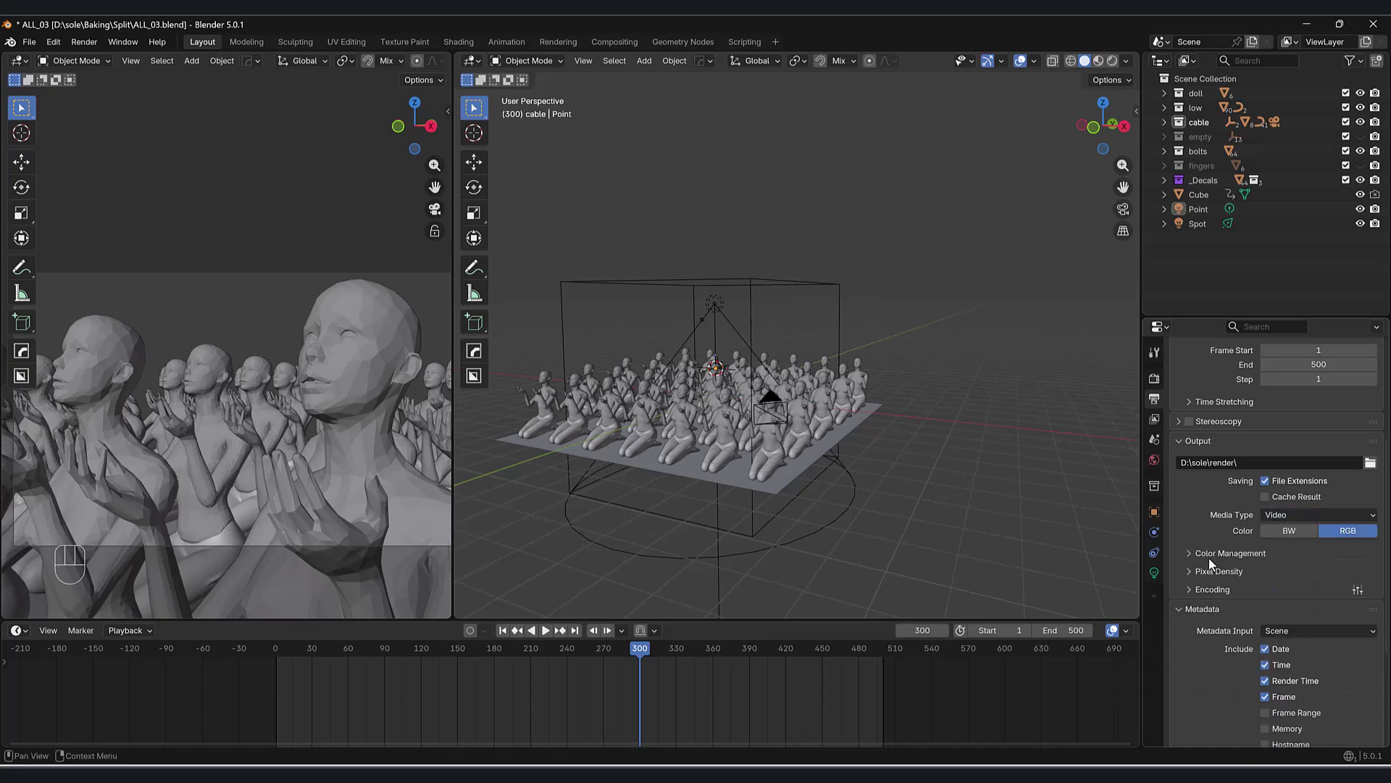
- Set the video encoding container to MPEG-4
scroll(1196, 544, "down", 1)
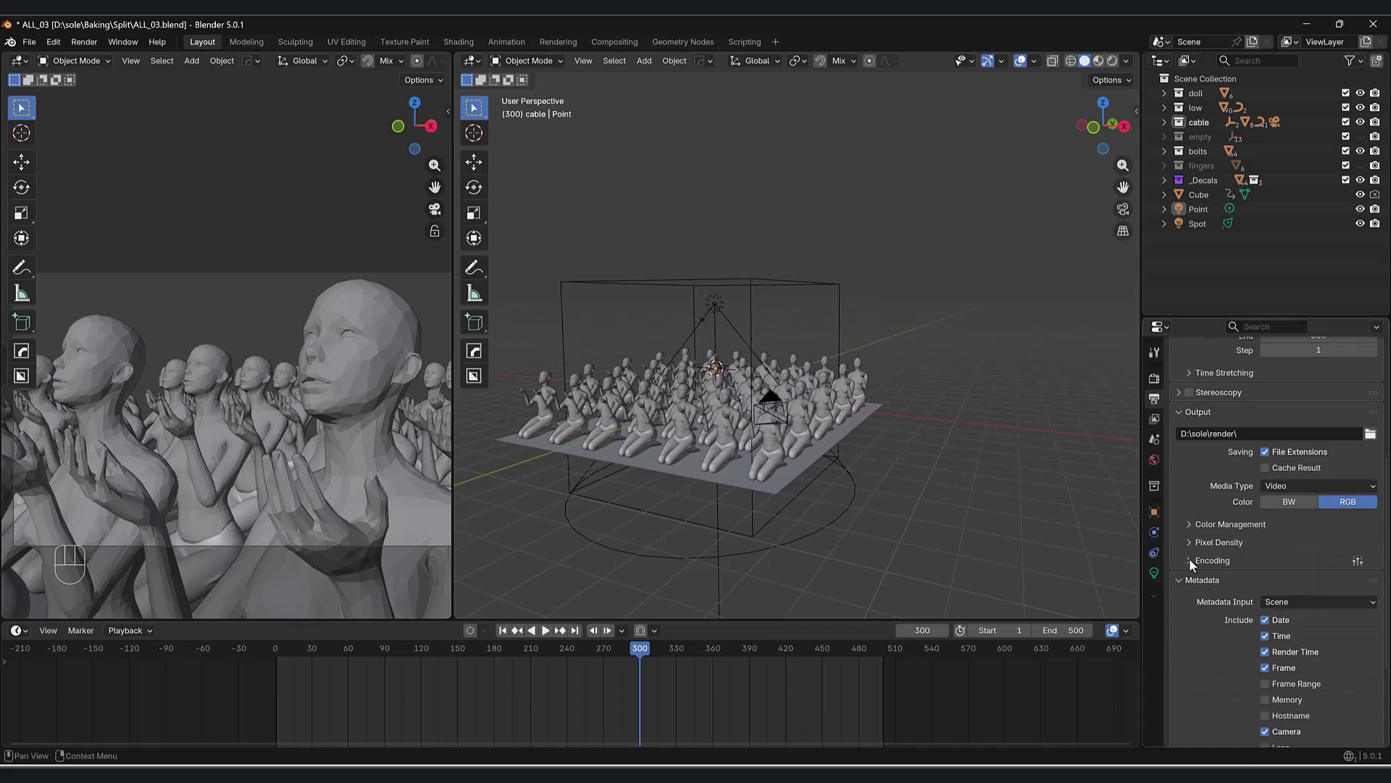
left_click(1189, 560)
scroll(1232, 550, "down", 2)
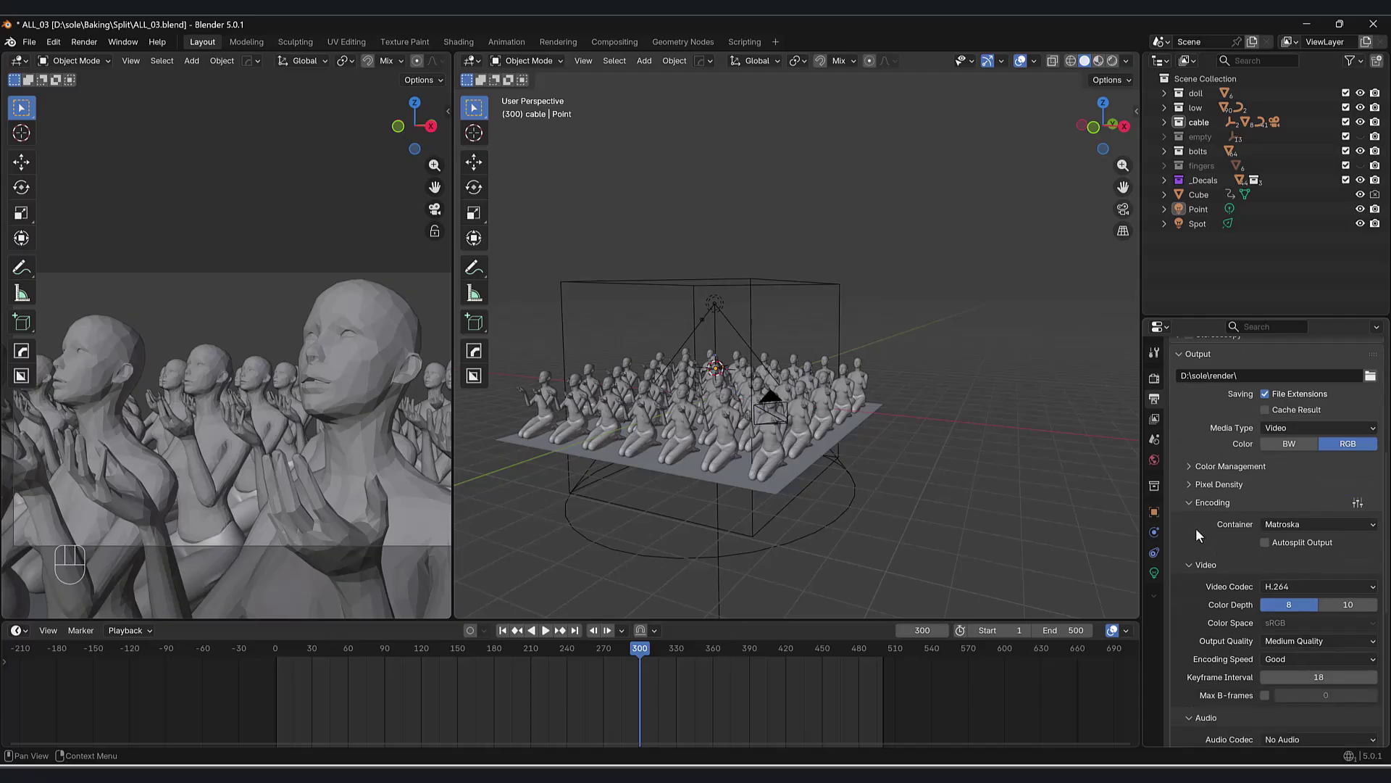
left_click(1316, 524)
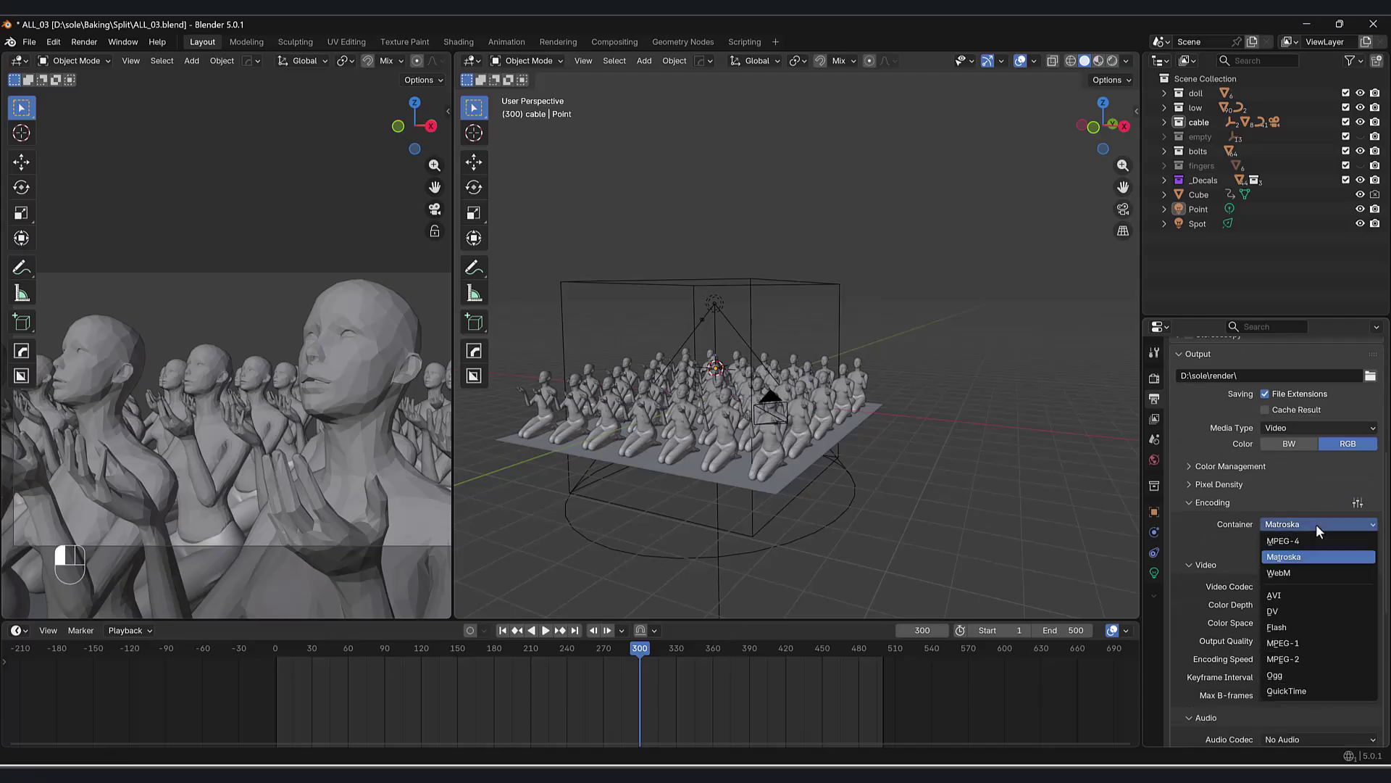
left_click(1283, 541)
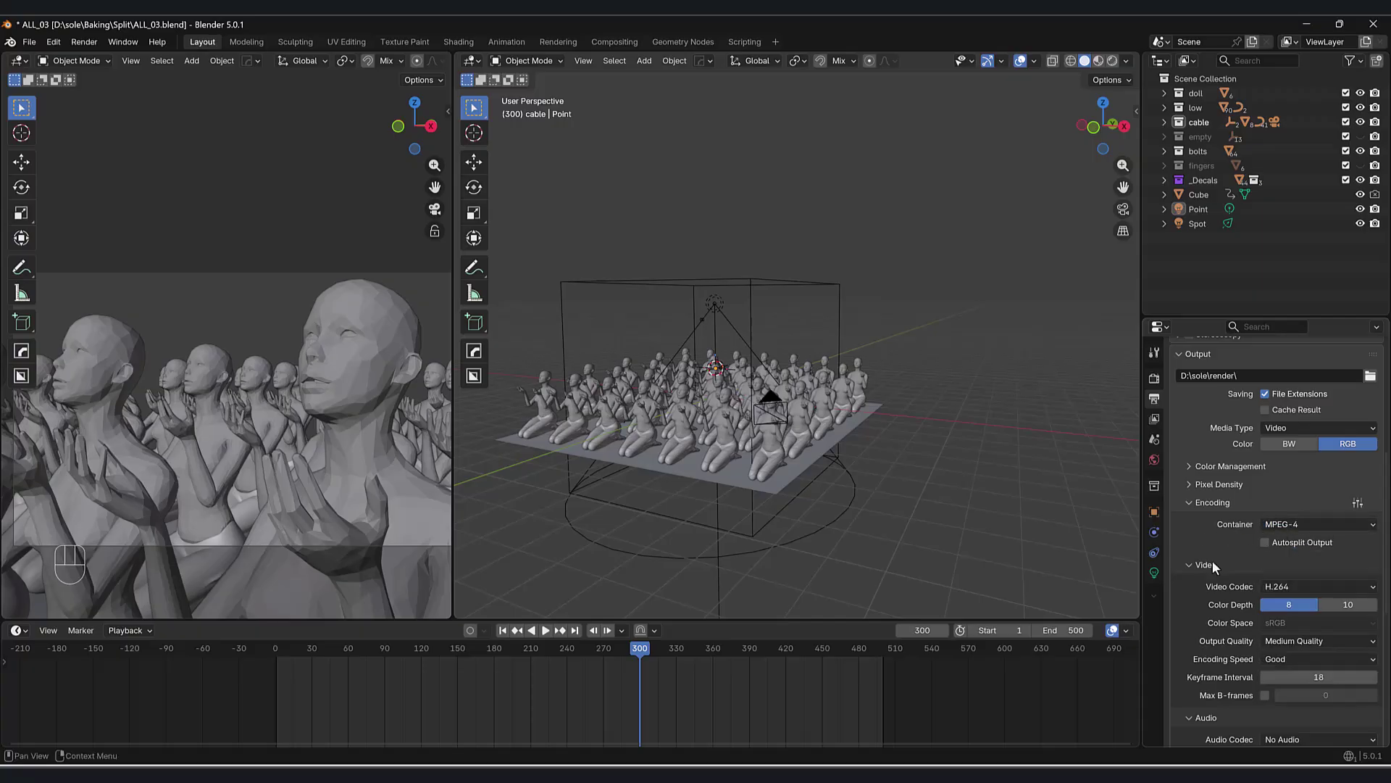
scroll(1211, 545, "down", 4)
scroll(1203, 458, "up", 5)
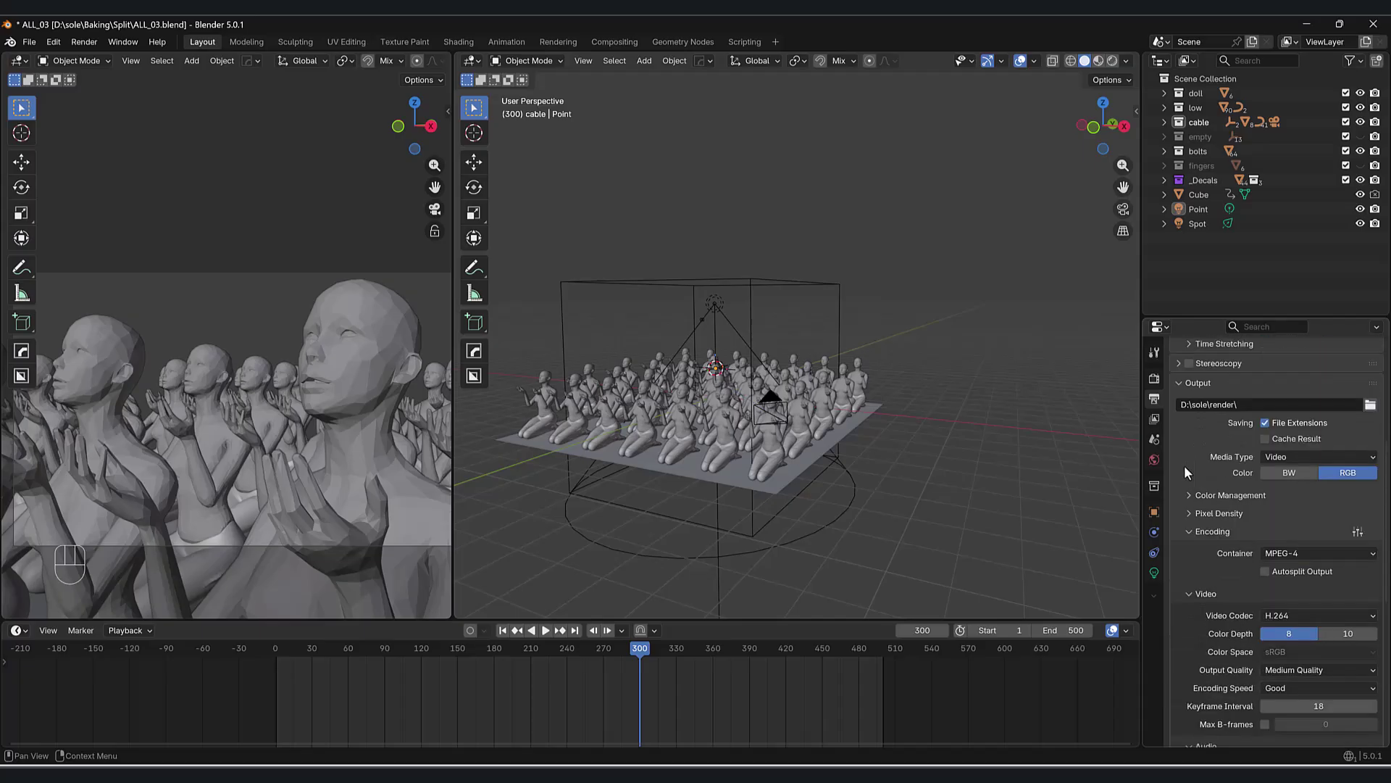
scroll(1184, 466, "up", 4)
- Open the rendered animation 0001-0500 in Media Player and play it through
left_click(84, 42)
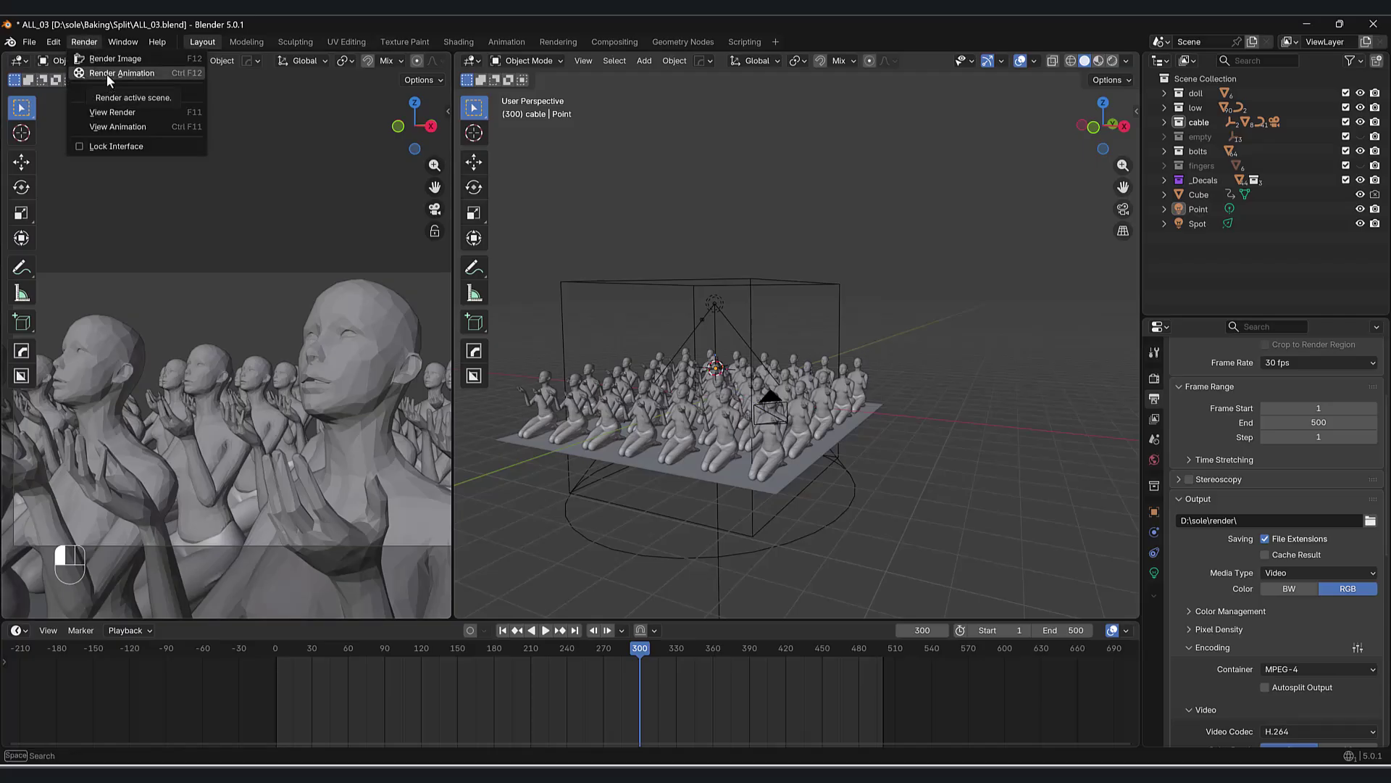
left_click(118, 127)
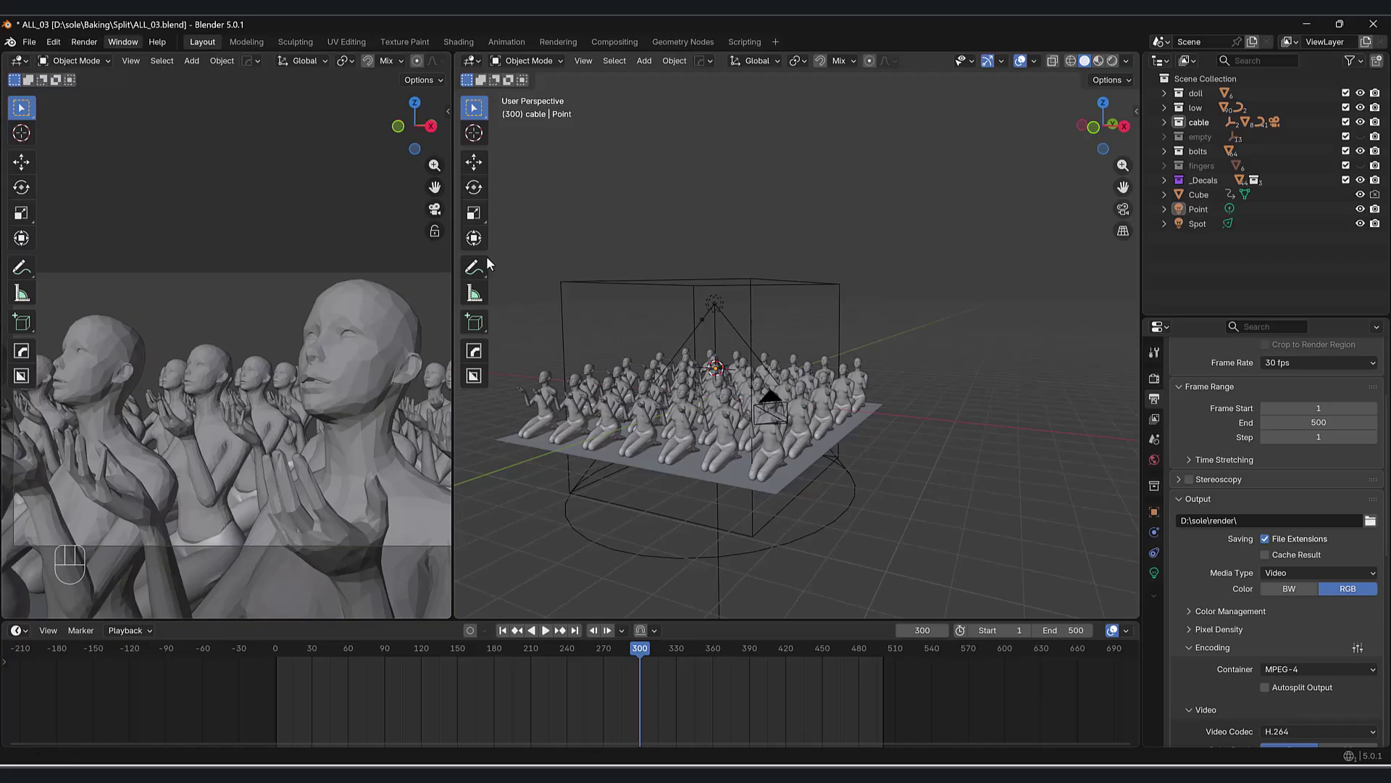
left_click_drag(652, 95, 673, 110)
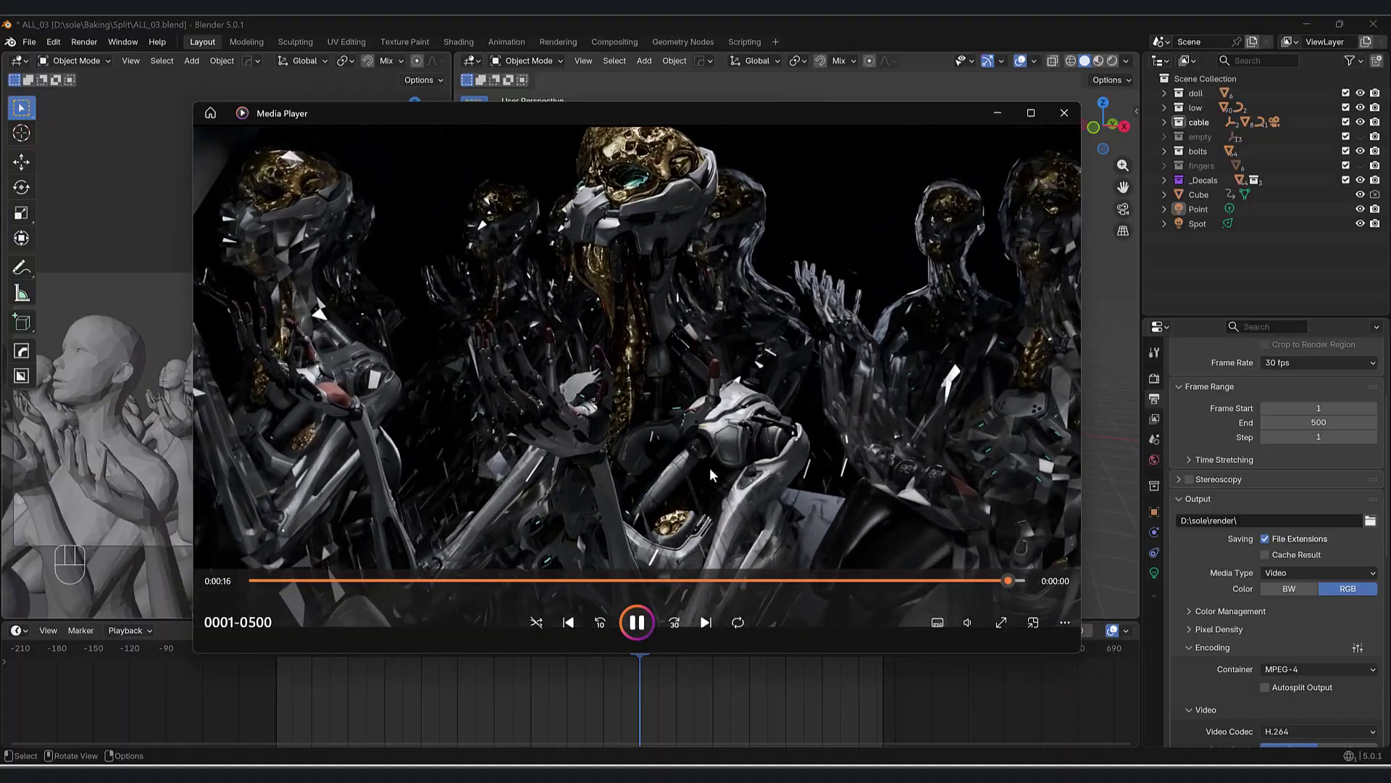
- Pause and scrub through the first 10 seconds of the rendered video to examine the figures and flying shards
key("space")
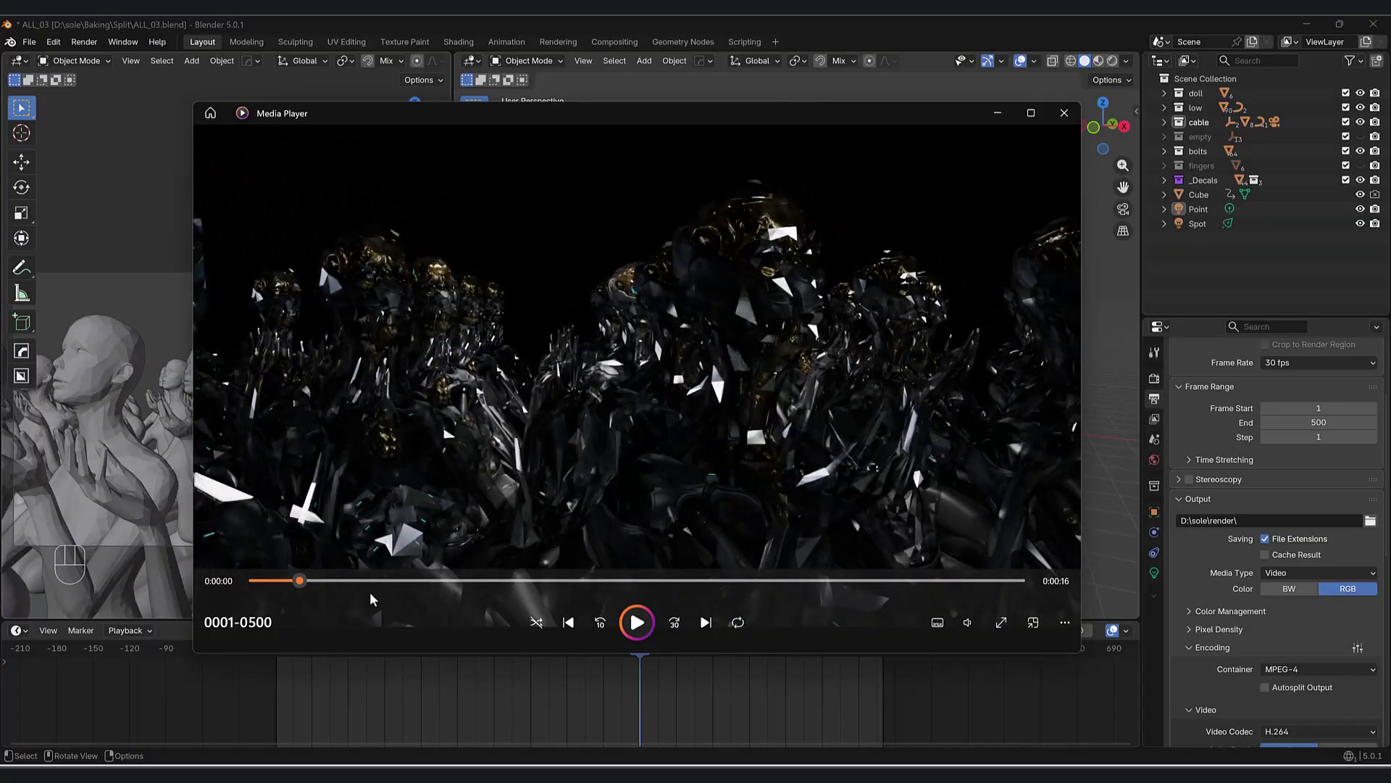
key("space")
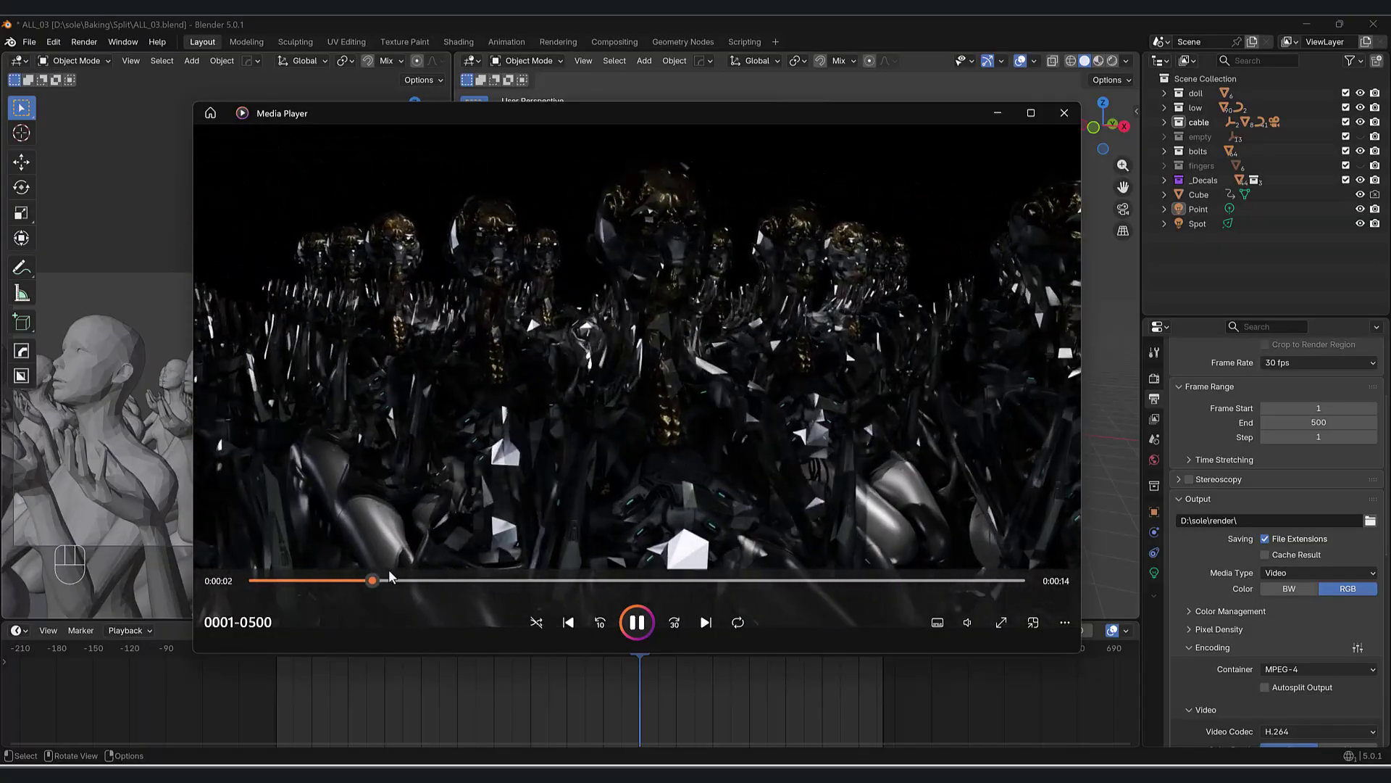
key("space")
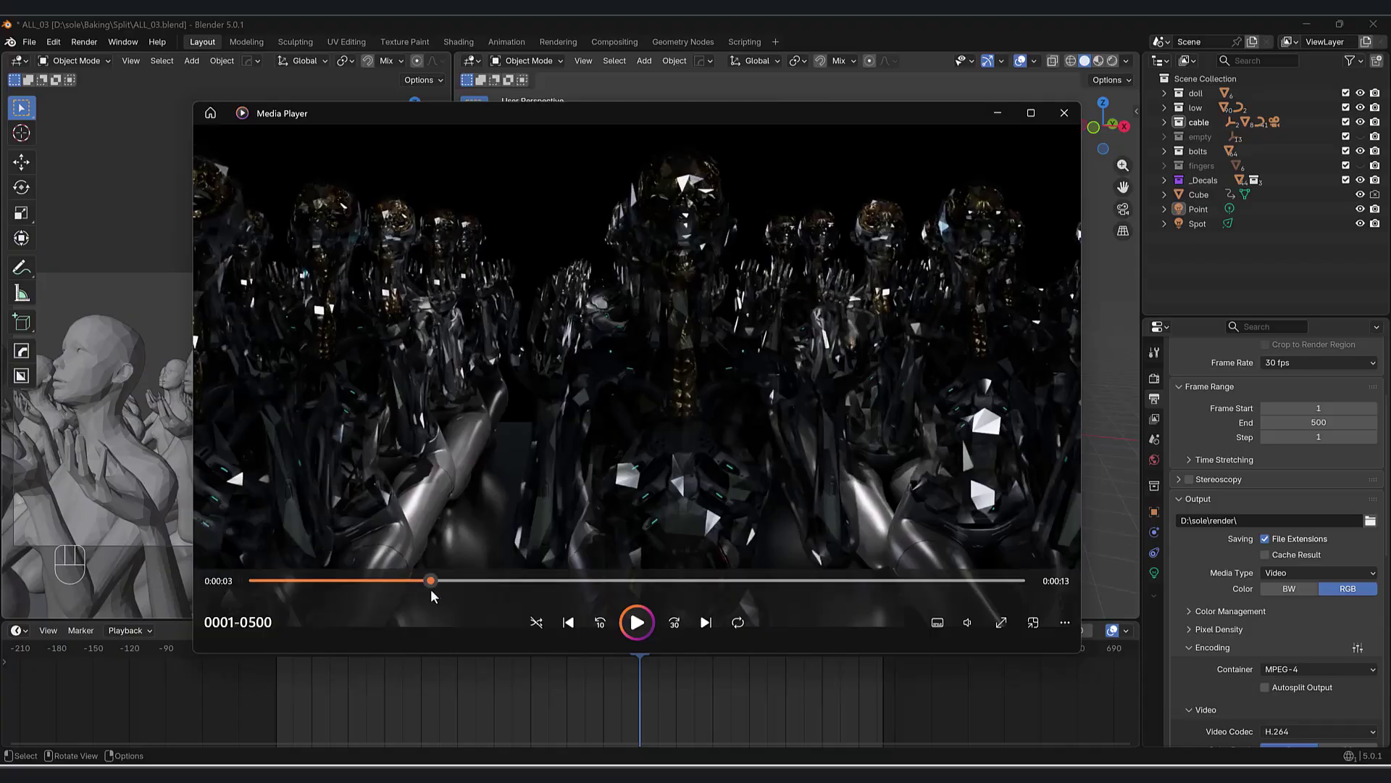
left_click_drag(427, 583, 418, 582)
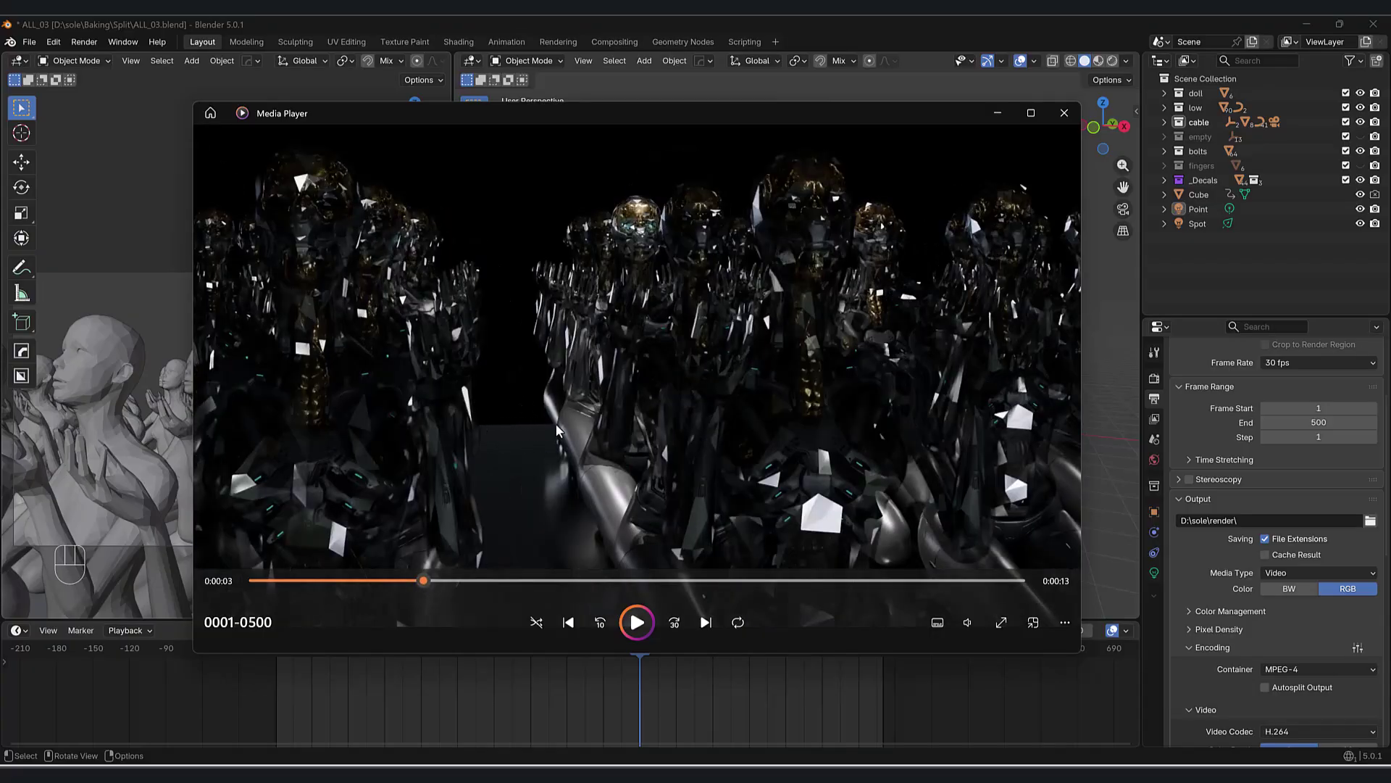
left_click_drag(432, 579, 678, 579)
left_click_drag(475, 580, 713, 584)
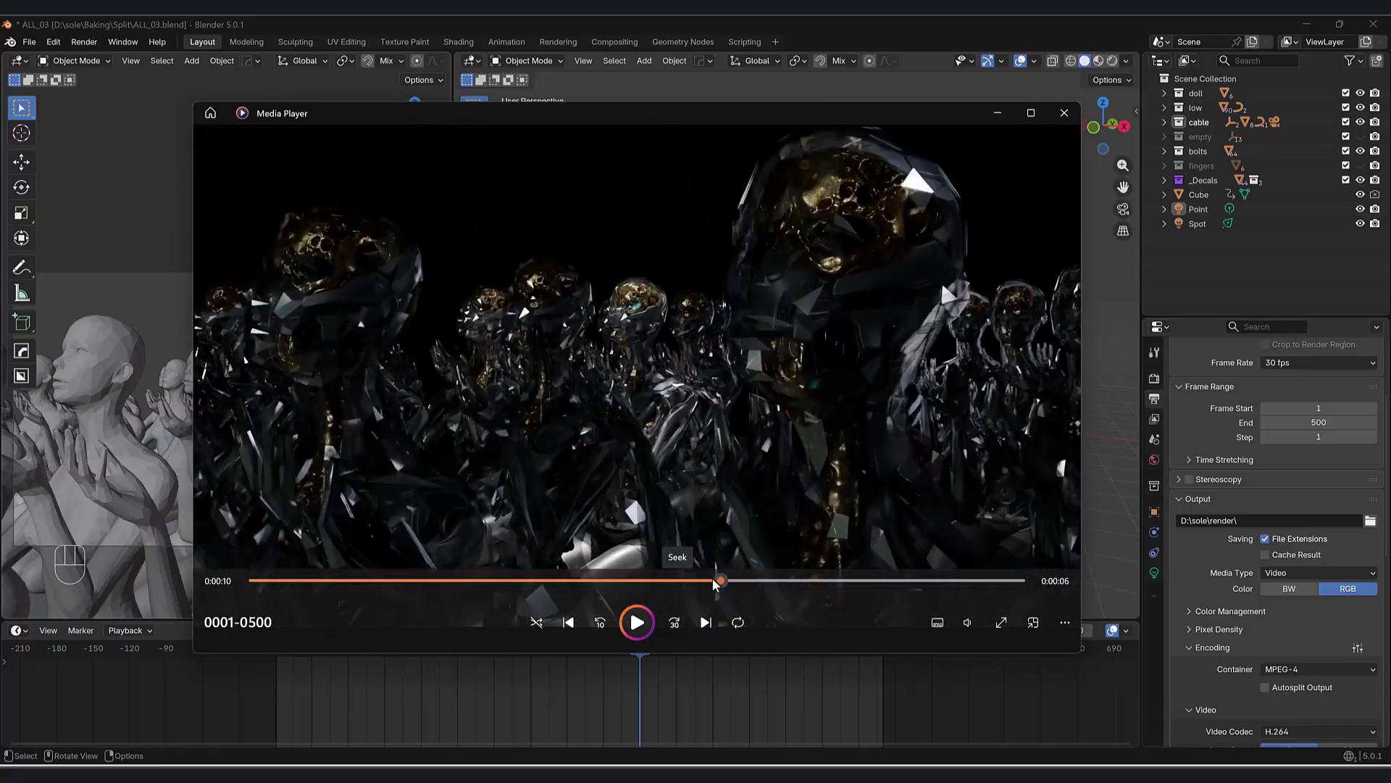
- Resume the rendered video from the 10-second mark and examine the central figure's transformation
left_click(637, 622)
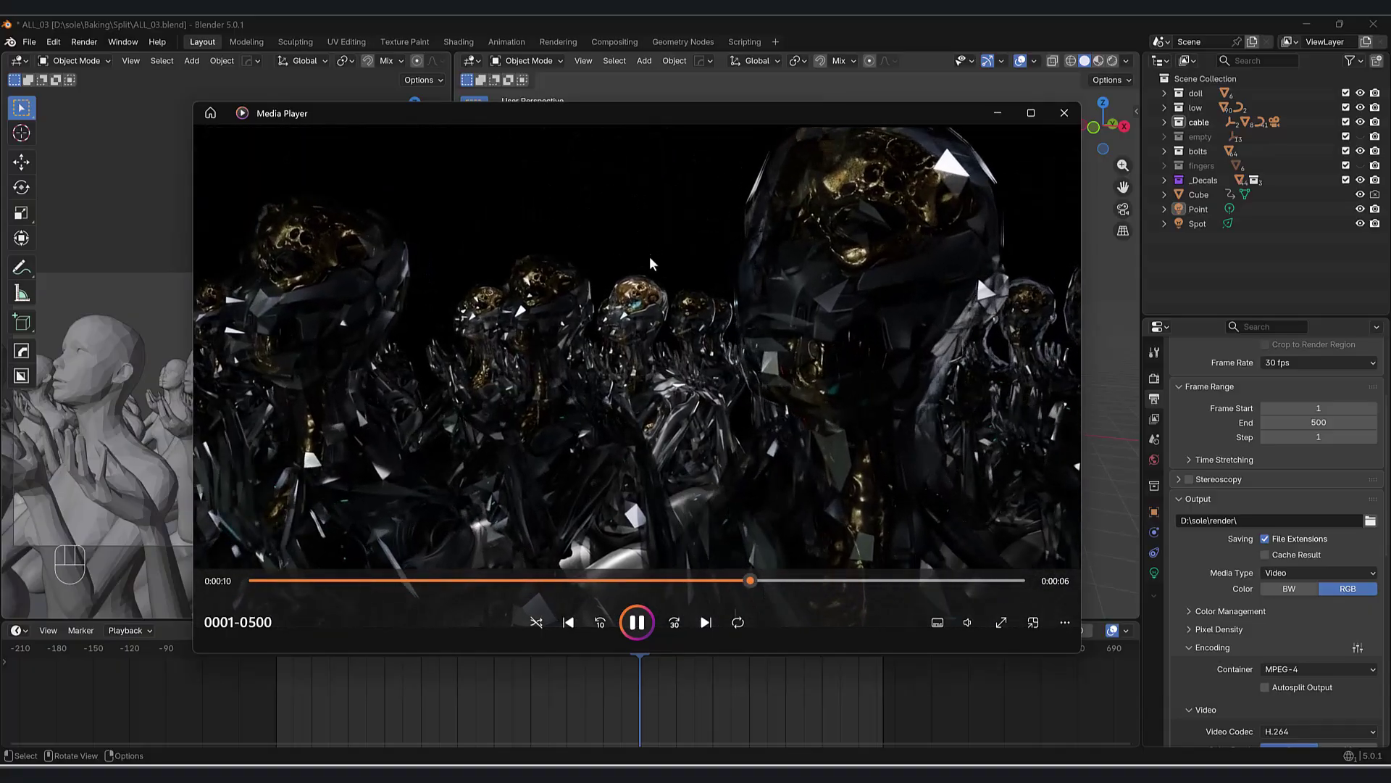
left_click(695, 346)
left_click(606, 406)
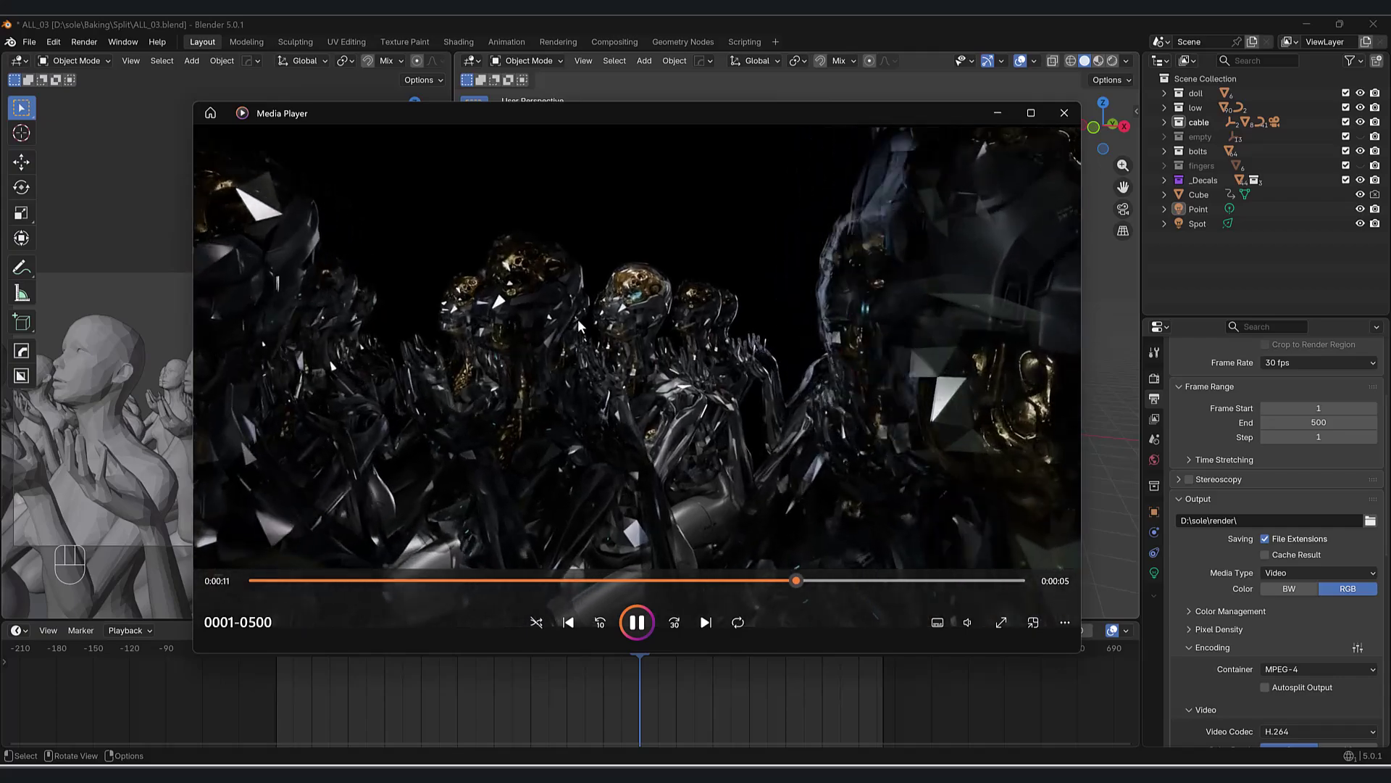
left_click(705, 349)
left_click(779, 287)
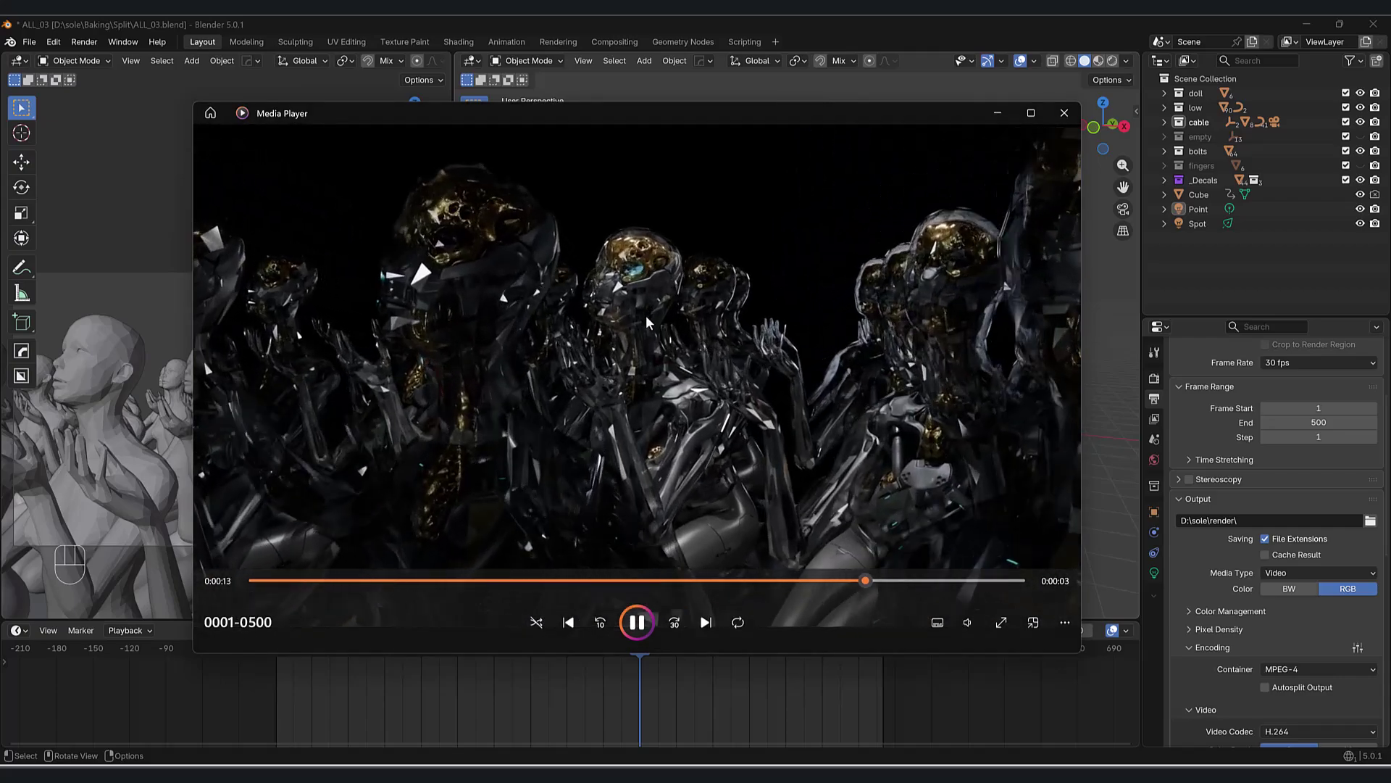